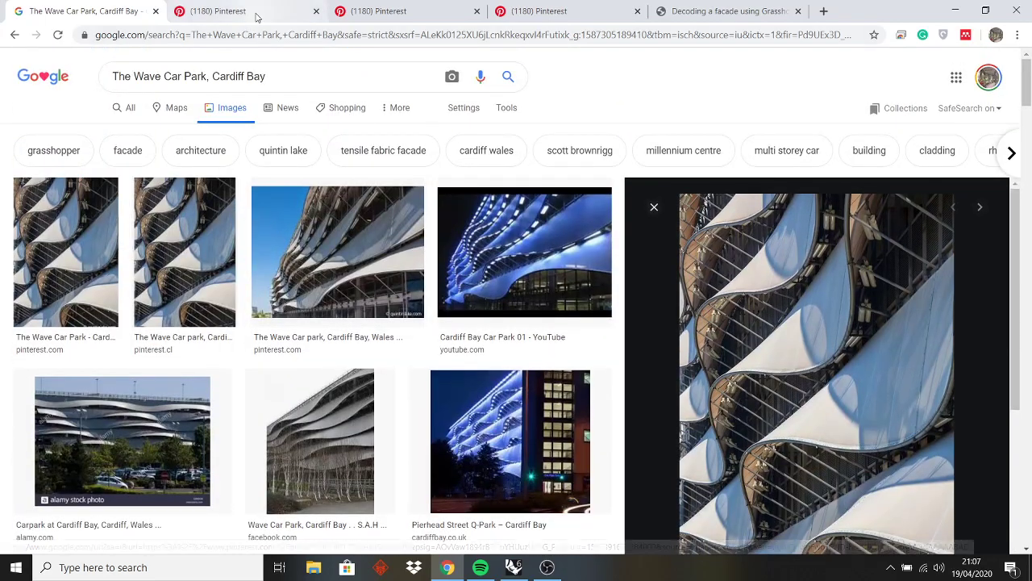
- Examine the reference photos of the Wave Car Park's wavy facade across the open browser pages
left_click(242, 11)
scroll(272, 231, "down", 1)
left_click(461, 16)
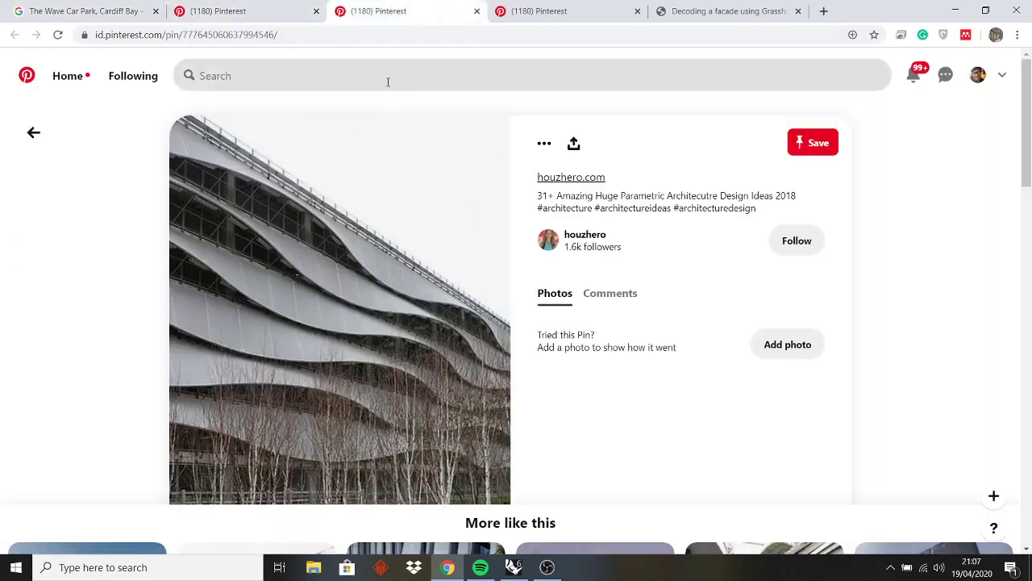
left_click(574, 10)
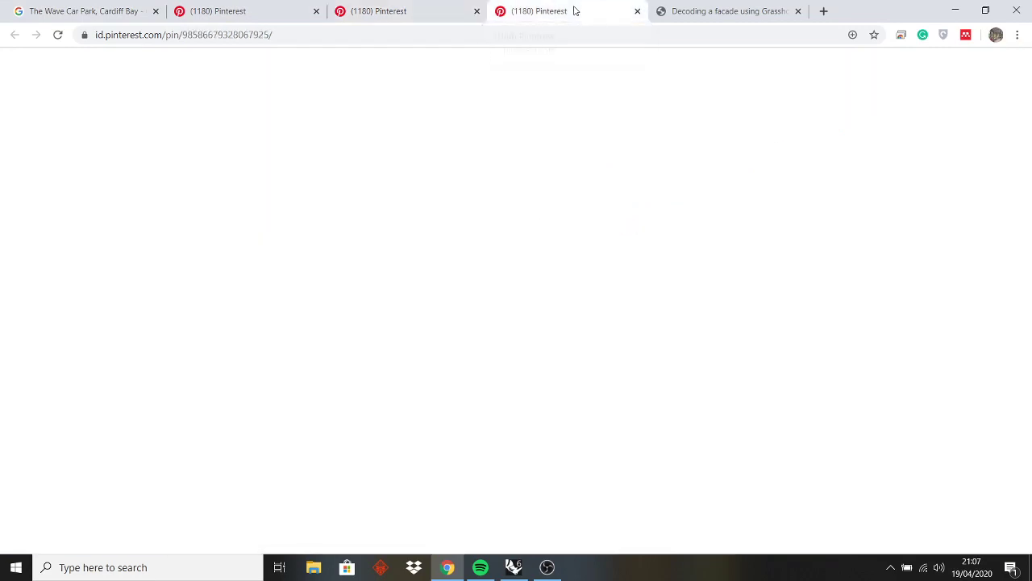
left_click(670, 12)
left_click(580, 8)
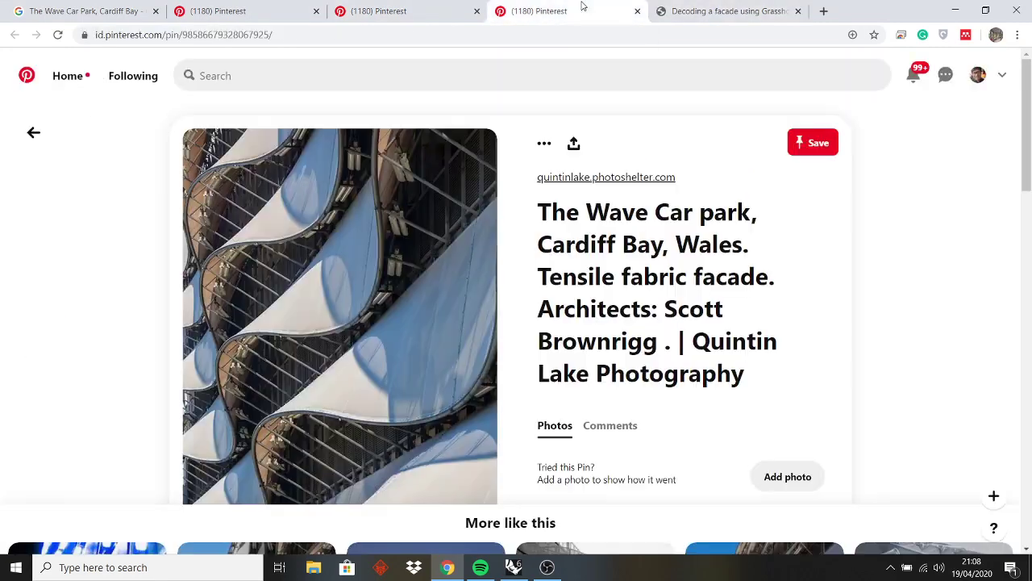
left_click(421, 4)
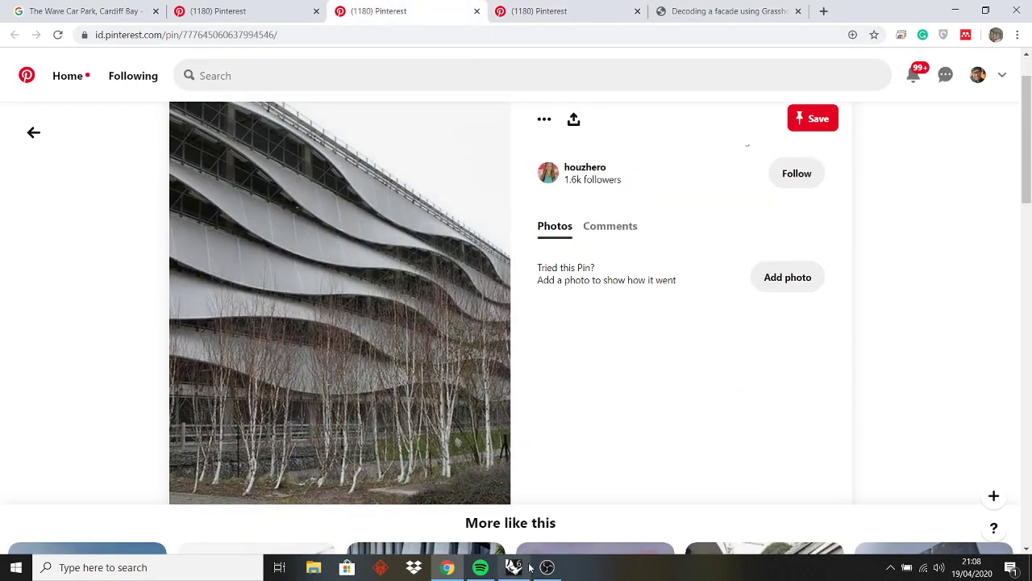
mouse_move(514, 567)
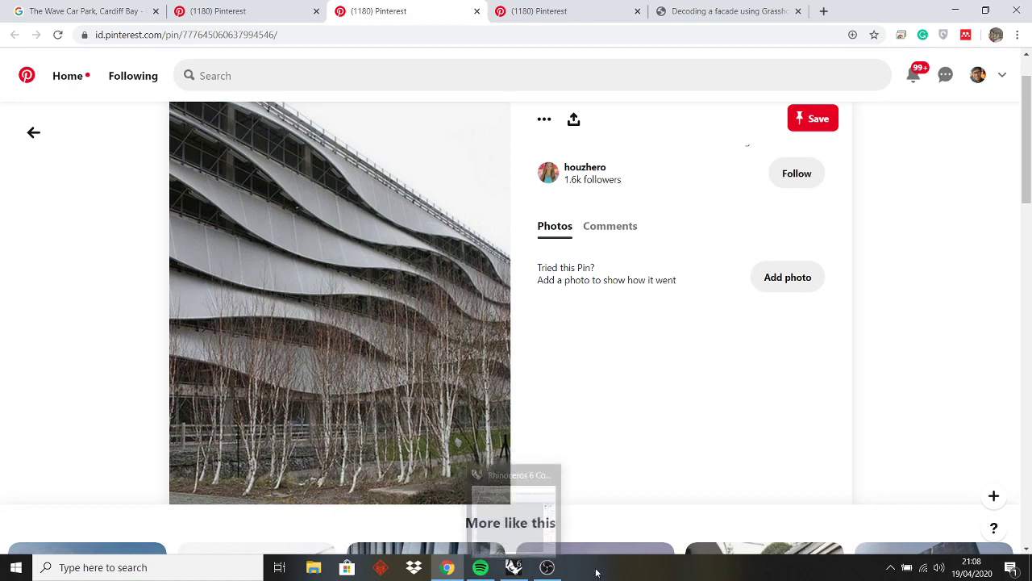
key("XF86AudioLowerVolume")
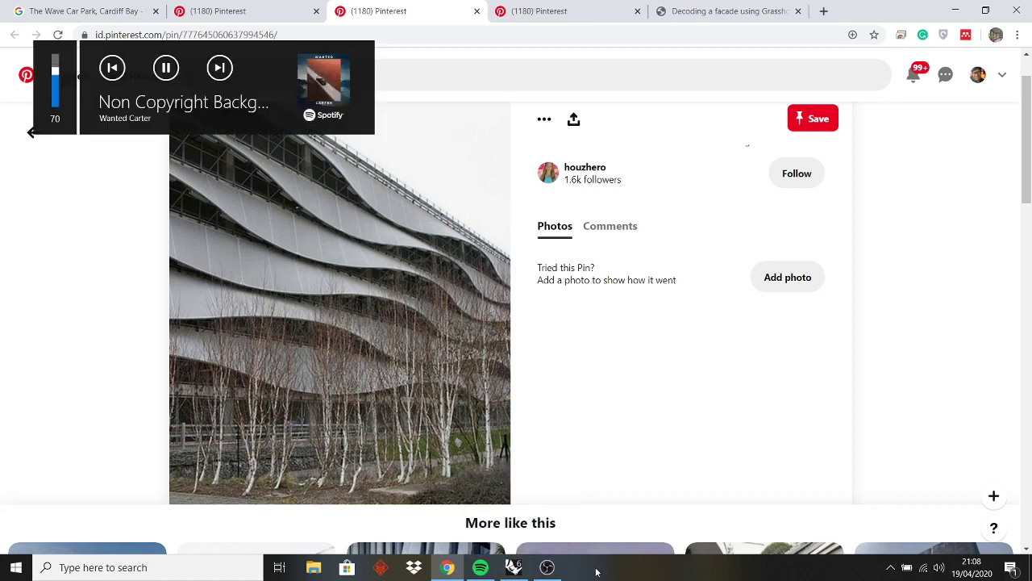
- Switch to Rhino and Grasshopper, and place the Exceptions utility component and a Rectangle component on the canvas
left_click(514, 567)
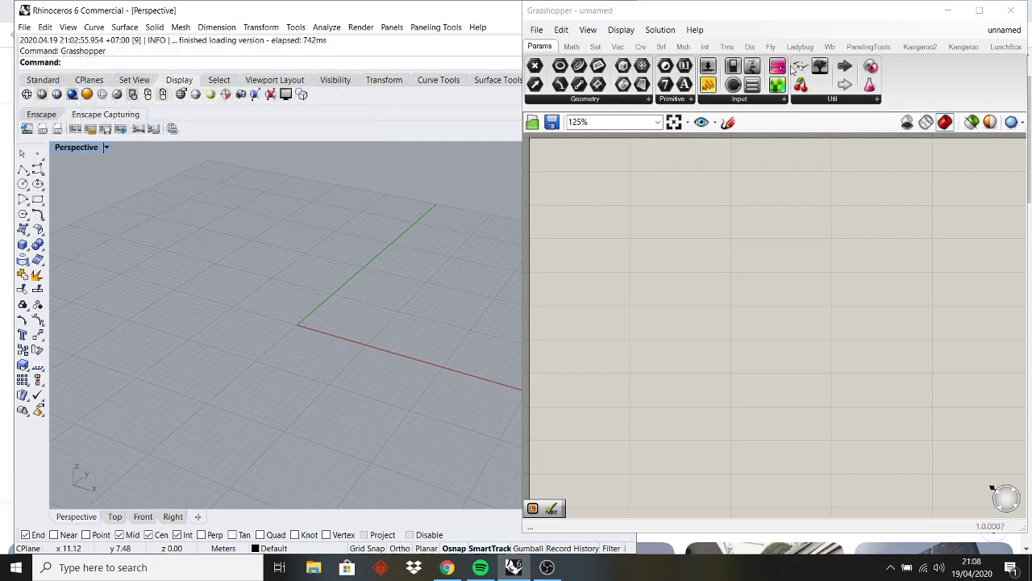
left_click_drag(795, 69, 585, 163)
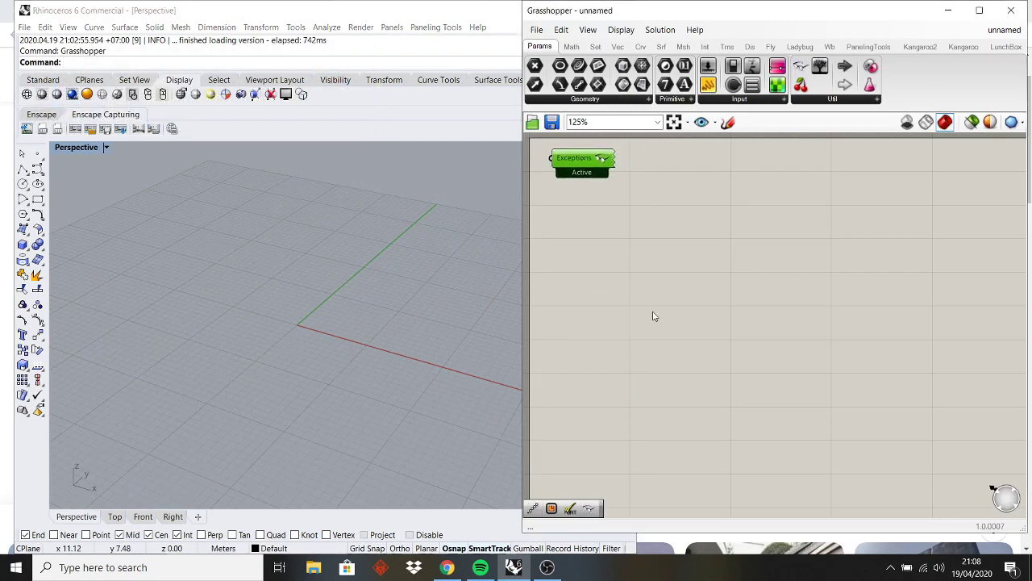
double_click(667, 335)
type("rec")
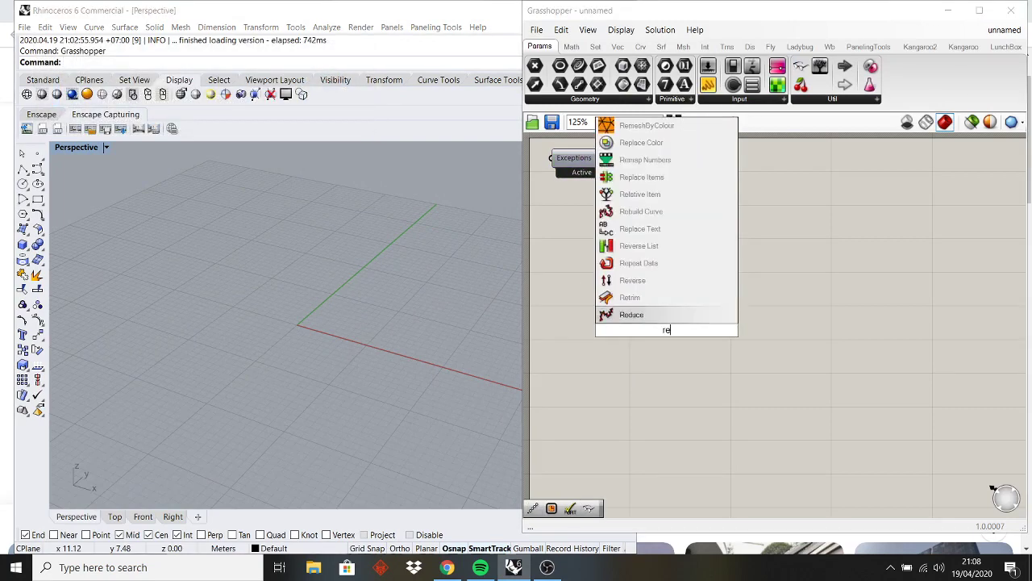
left_click(636, 297)
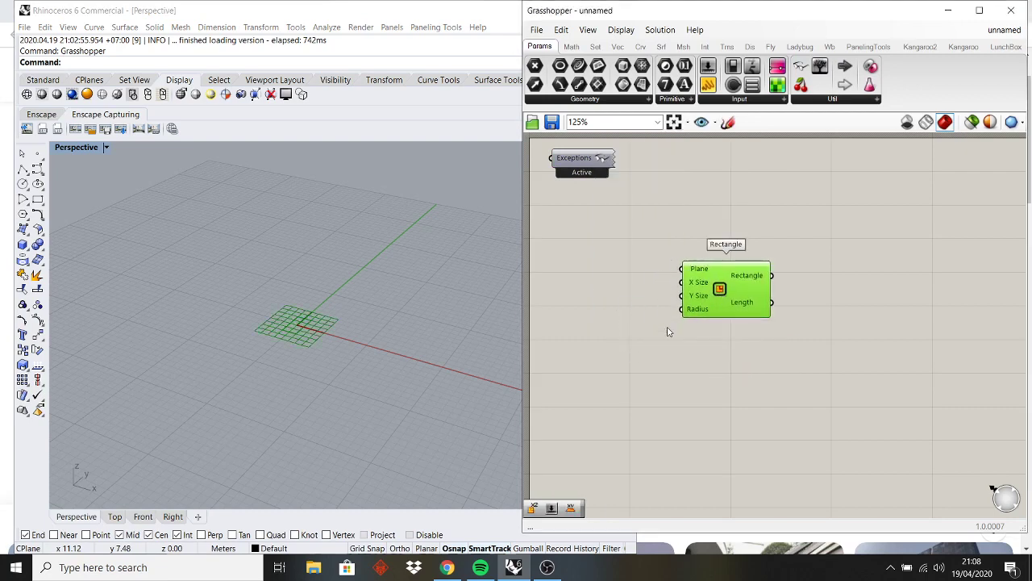
- Add an XZ Plane component and connect its Plane output to the Rectangle's Plane input
double_click(659, 357)
type("x")
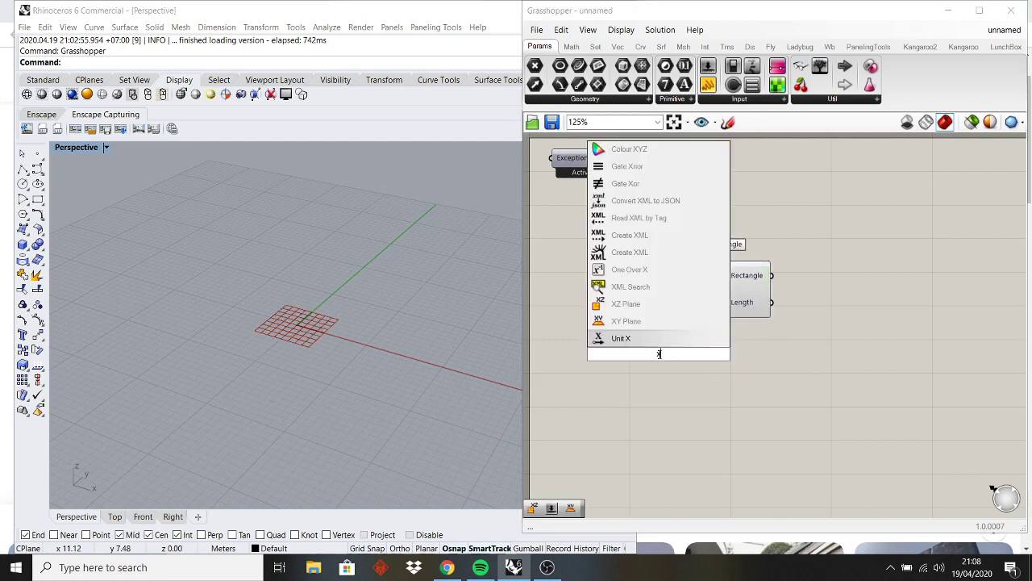
scroll(646, 347, "down", 1)
left_click(644, 339)
left_click_drag(650, 347, 683, 269)
left_click_drag(700, 278, 706, 274)
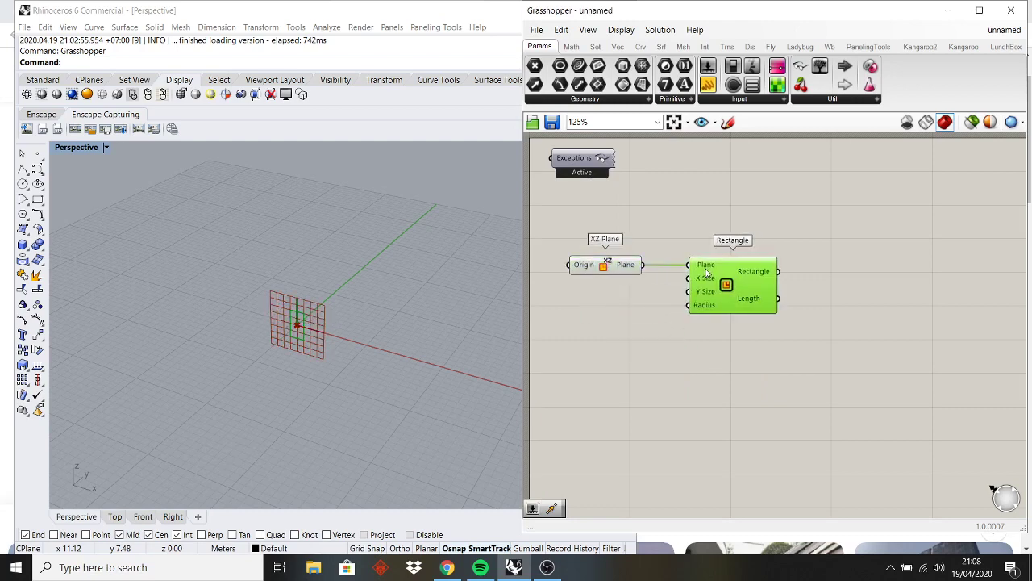
- Turn off the XZ Plane component's preview and shift it together with the Rectangle component to make room for inputs
left_click(626, 271)
right_click(647, 220)
left_click(675, 238)
left_click(728, 384)
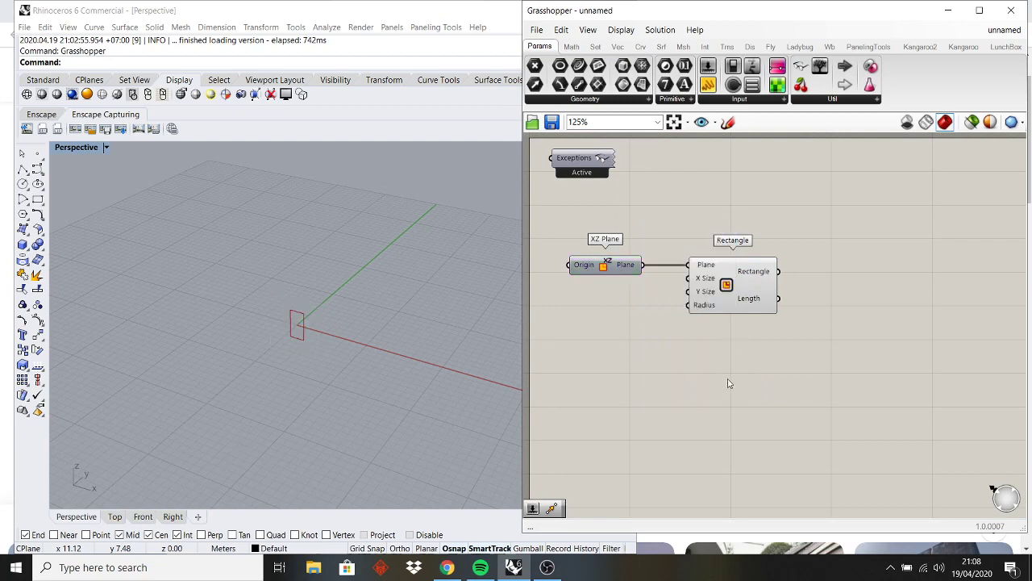
left_click_drag(728, 384, 565, 253)
left_click_drag(714, 286, 769, 281)
left_click(725, 343)
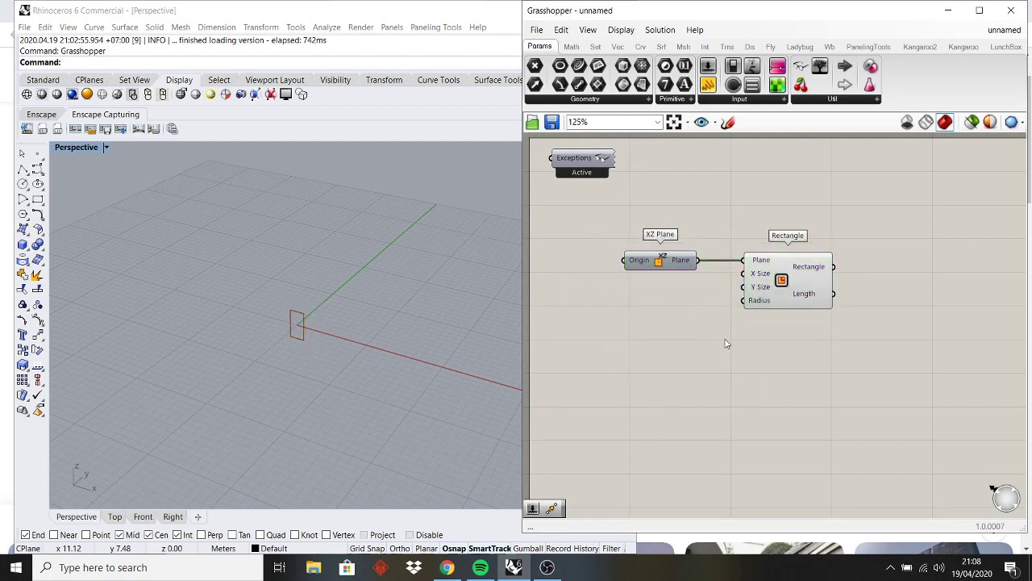
- Create a number slider with 1<20 and connect it to the Rectangle's X Size input
right_click_drag(230, 311, 359, 317)
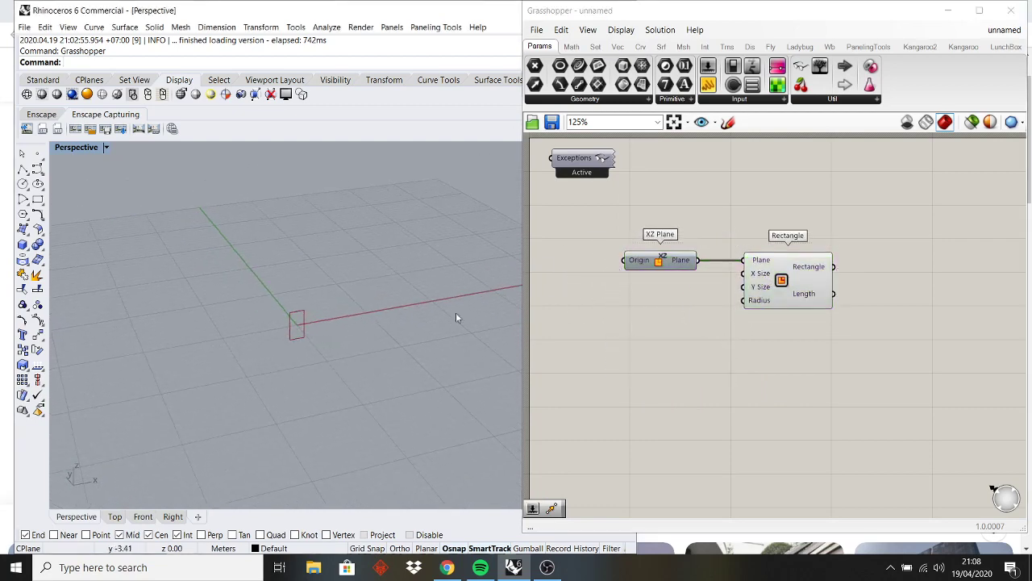
double_click(651, 320)
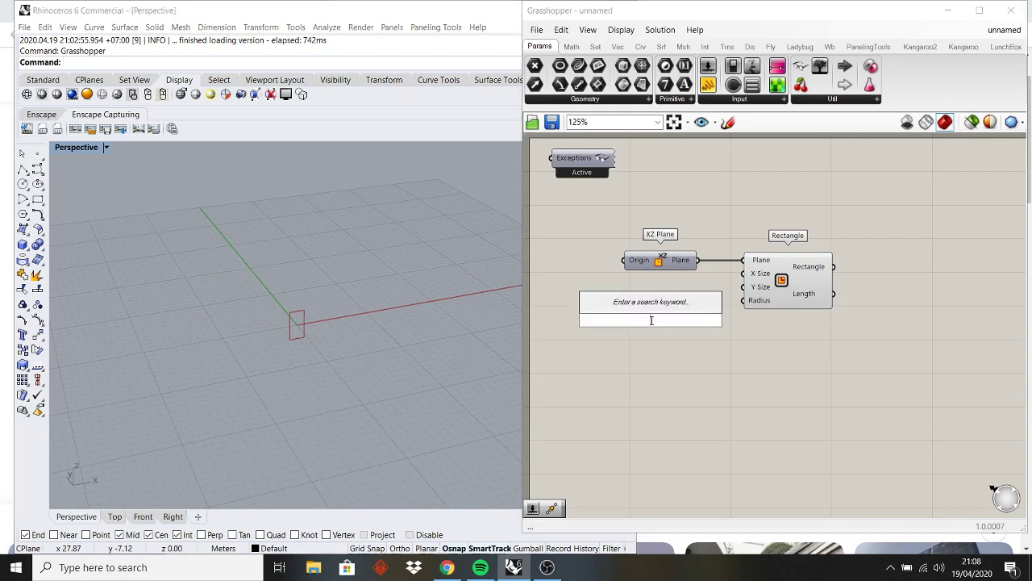
type("1<20")
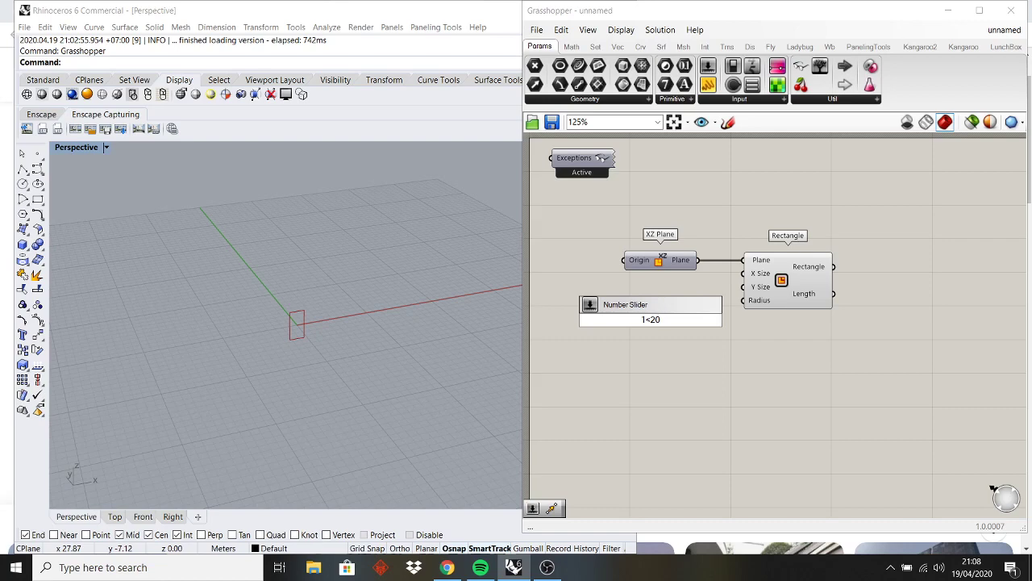
key("Return")
scroll(651, 321, "up", 3)
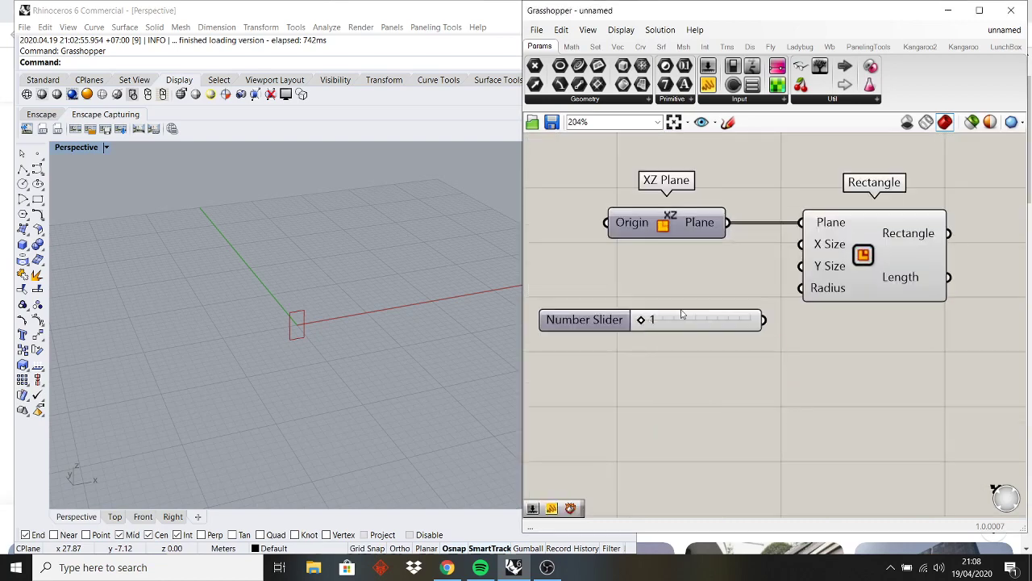
left_click_drag(743, 326, 816, 280)
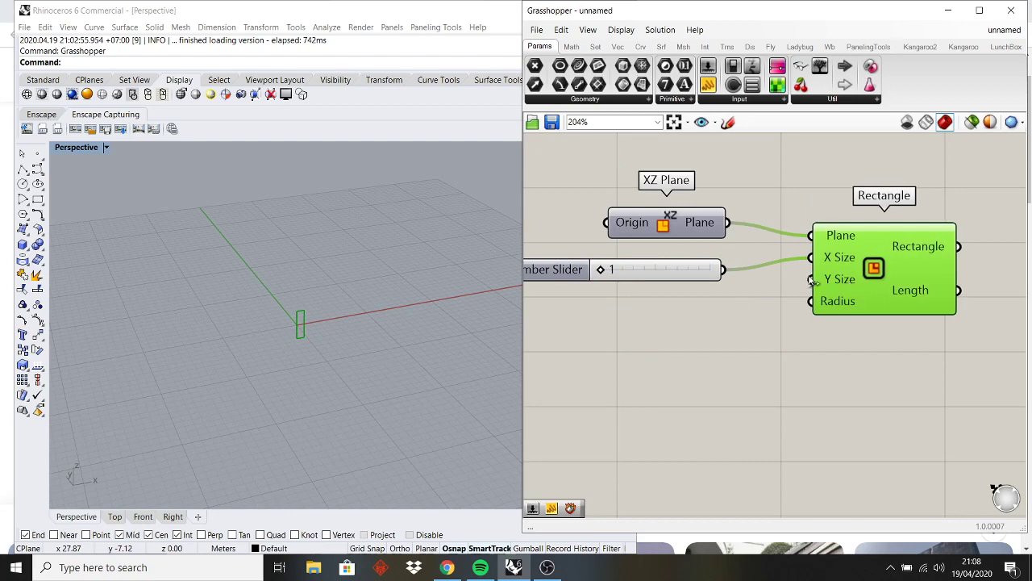
- Duplicate the X Size number slider and connect the copy to the Rectangle's Y Size input
left_click(690, 275)
key("ctrl+c")
key("ctrl+v")
left_click_drag(696, 288, 827, 299)
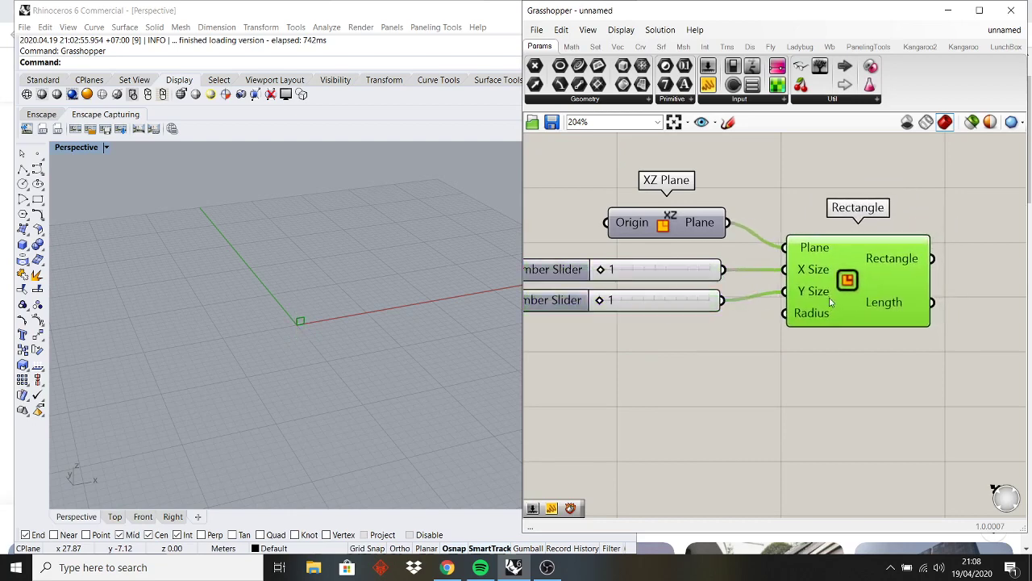
- Set the rectangle's X Size slider to 20 and its Y Size slider to 8
scroll(744, 343, "down", 2)
scroll(657, 303, "up", 3)
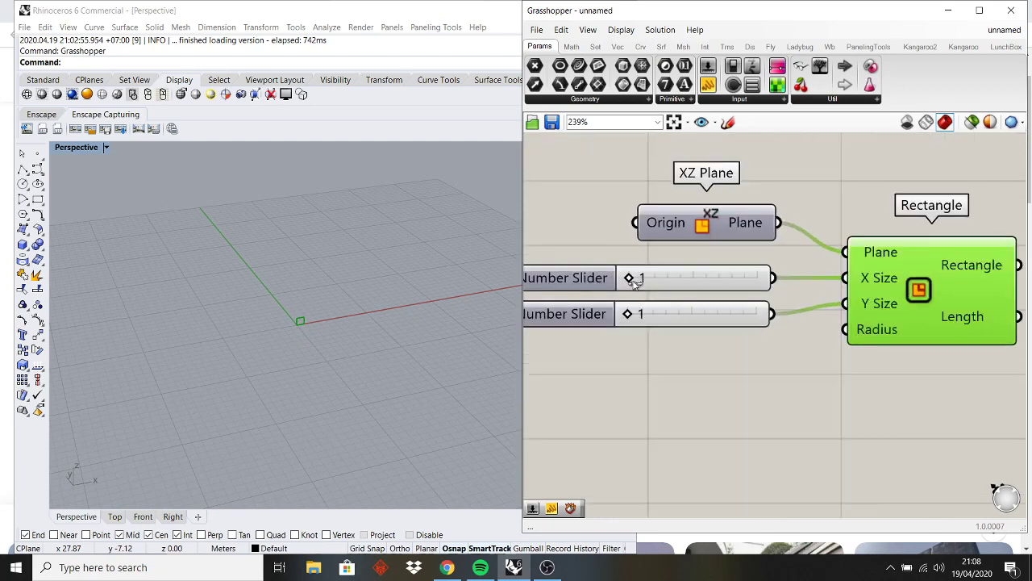
left_click_drag(628, 278, 725, 280)
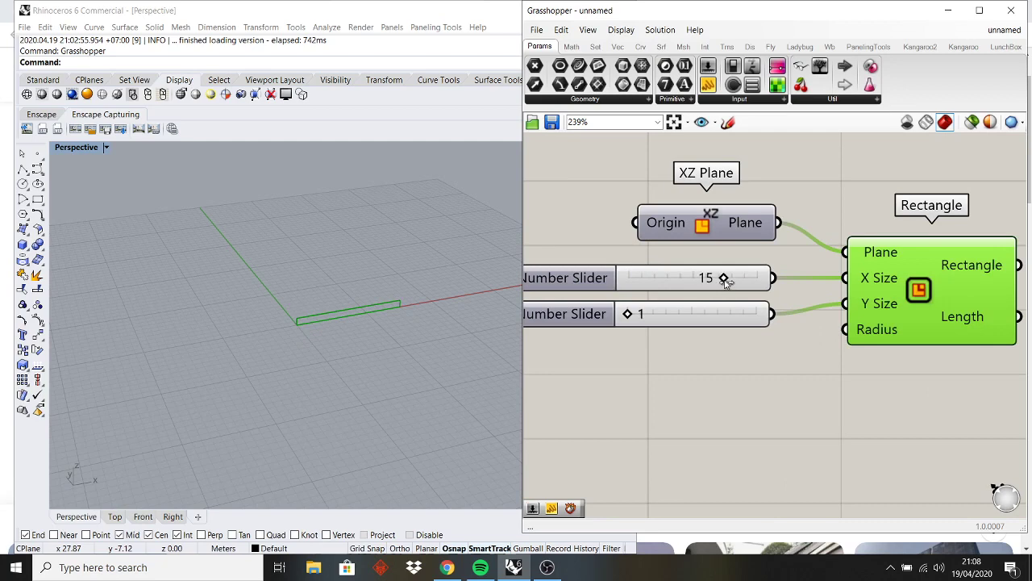
left_click_drag(632, 316, 676, 316)
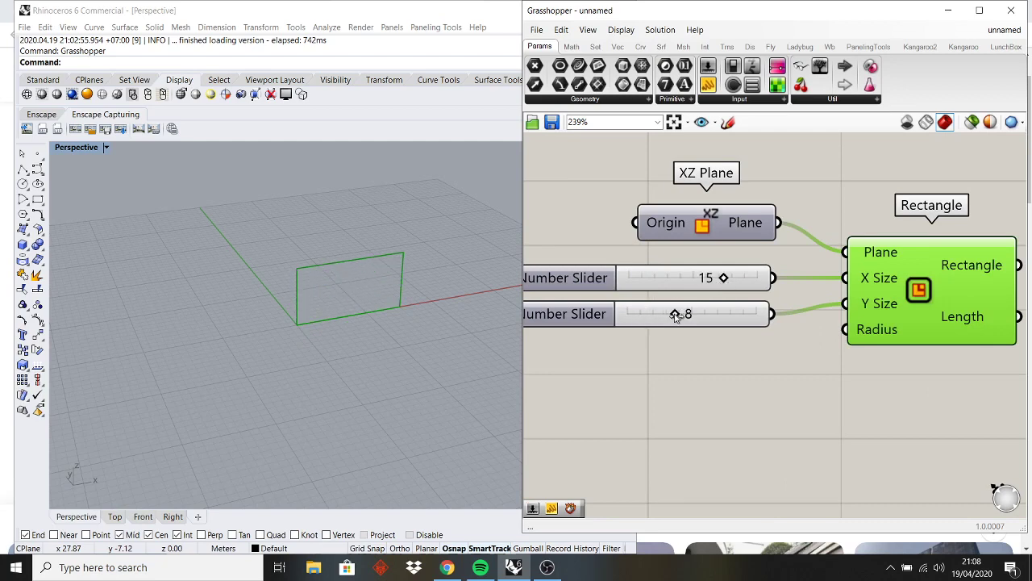
right_click_drag(349, 320, 315, 321)
scroll(401, 314, "up", 8)
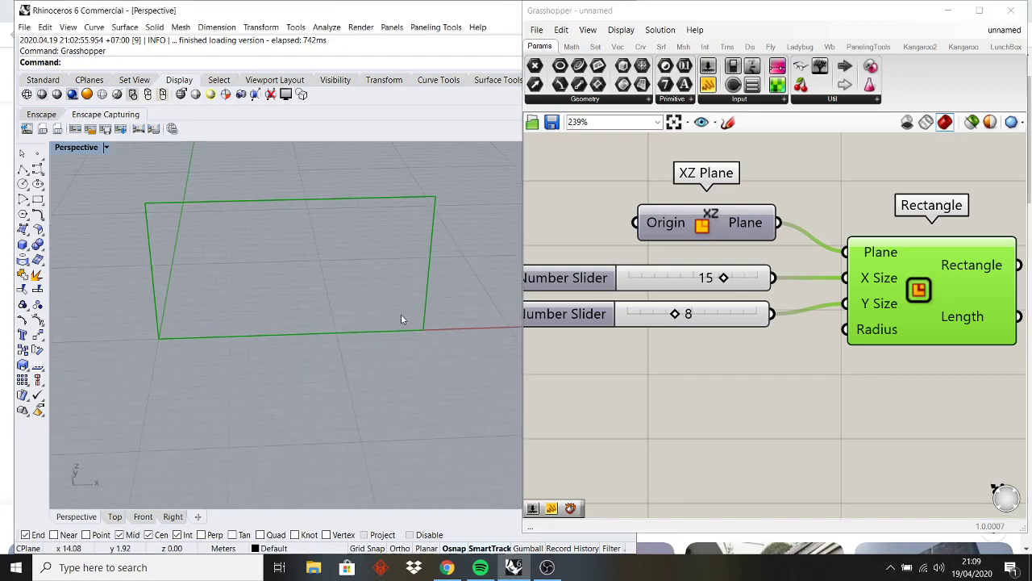
right_click_drag(401, 314, 376, 307)
left_click_drag(726, 277, 757, 277)
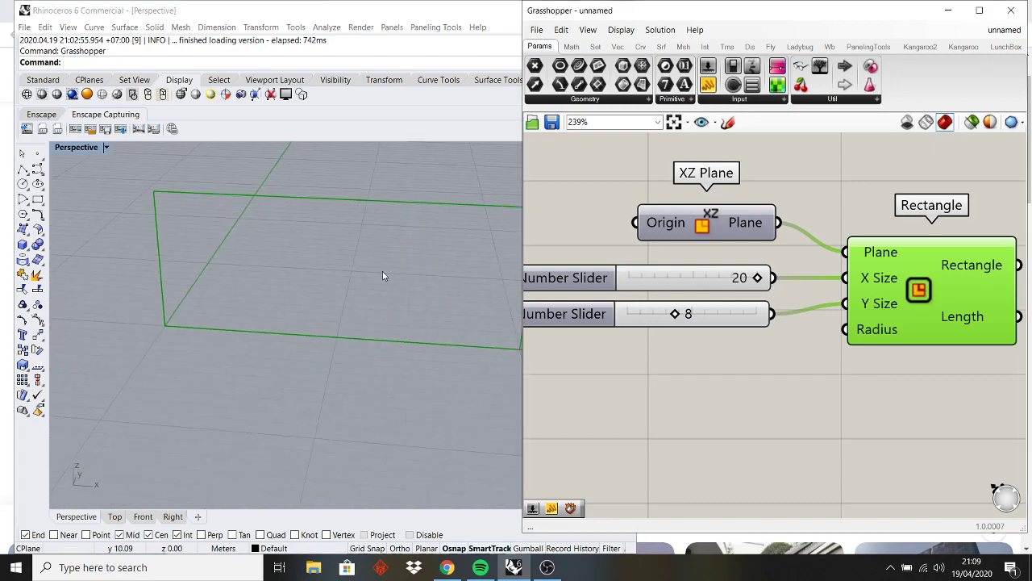
right_click_drag(451, 274, 377, 341)
- Check the facade reference photo in the browser, return to Grasshopper and set the Y Size slider to 10
left_click(457, 567)
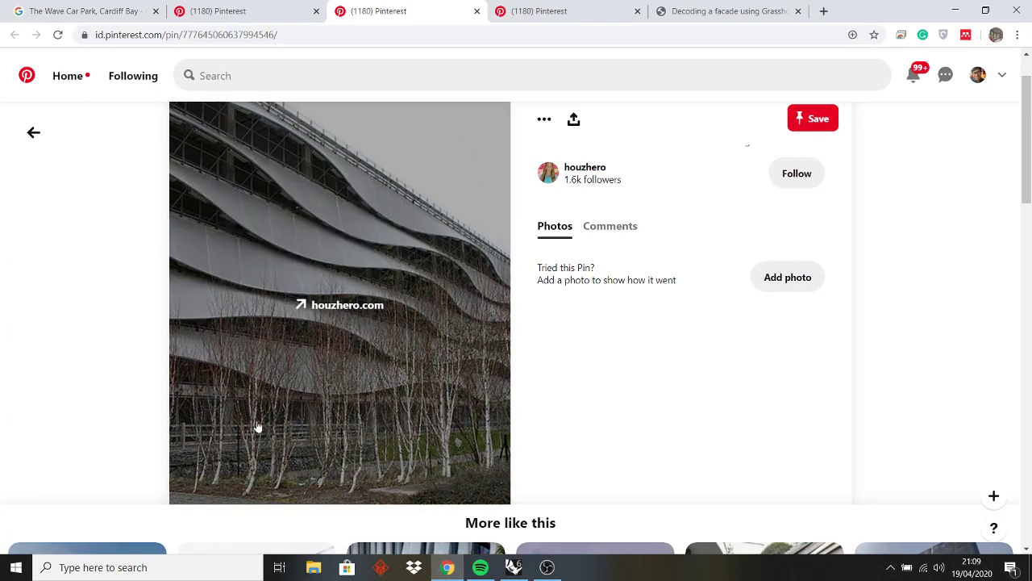
left_click(452, 575)
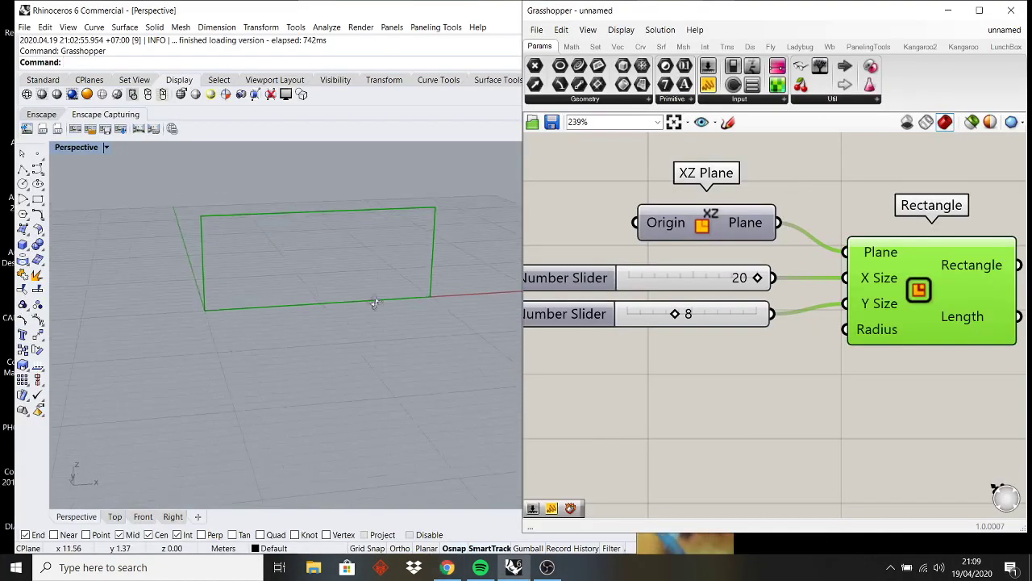
left_click_drag(676, 314, 688, 315)
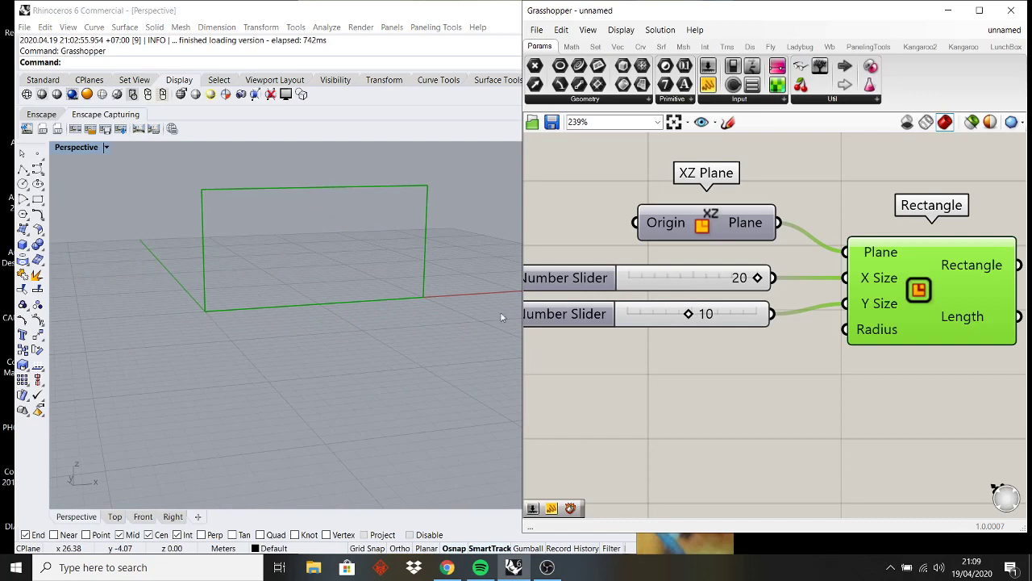
mouse_move(339, 234)
right_mouse_down()
mouse_move(311, 228)
mouse_move(325, 221)
right_mouse_up()
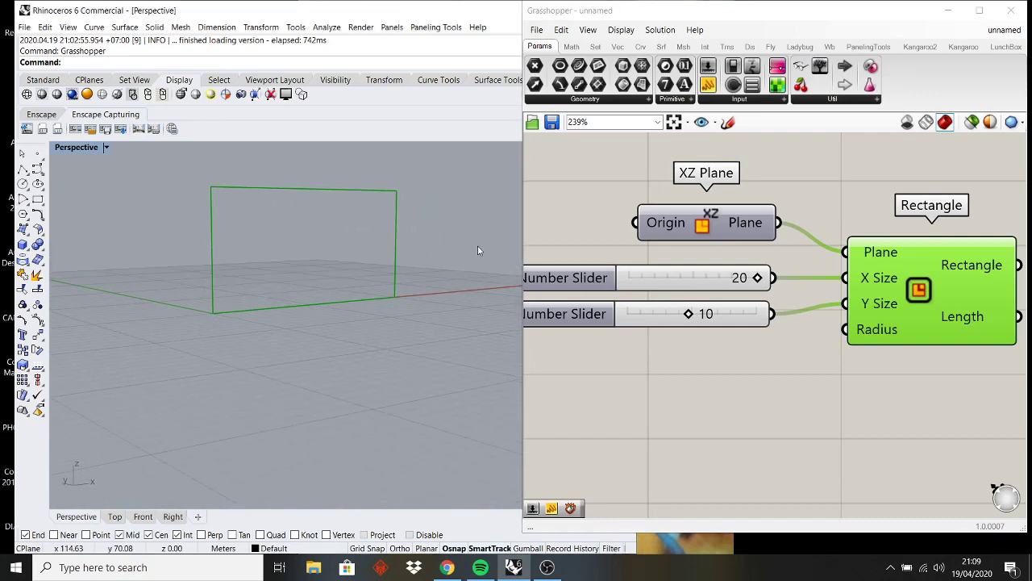
- Add a Surface parameter beside the Rectangle component and feed it from the Rectangle output
scroll(830, 387, "down", 3)
double_click(808, 440)
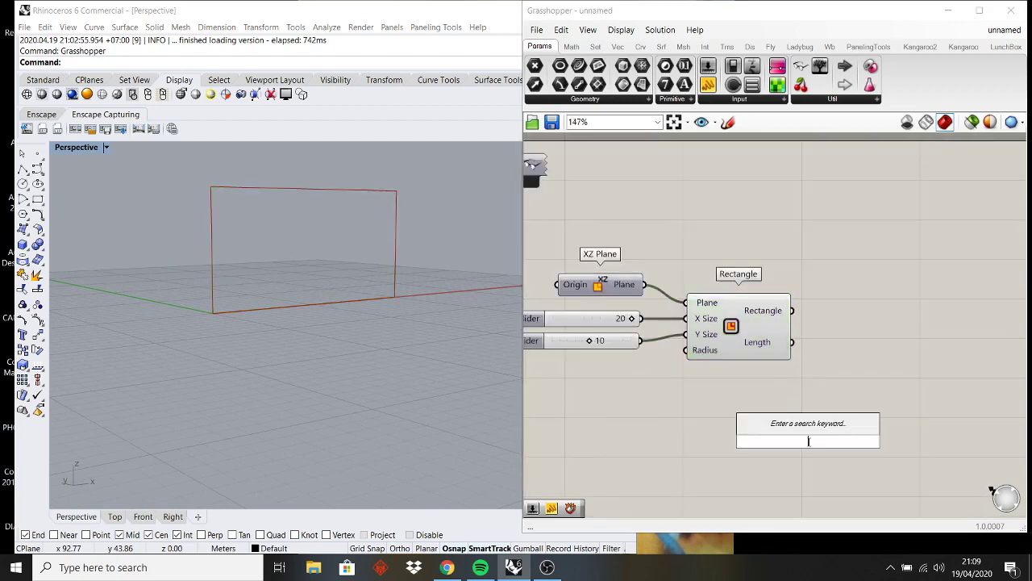
type("surf")
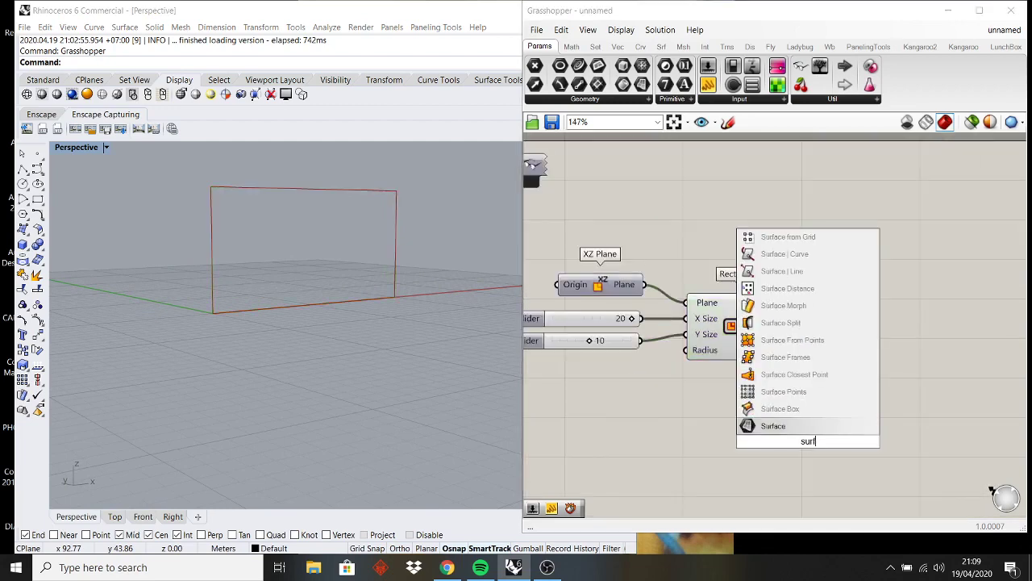
left_click(779, 426)
left_click_drag(807, 438, 865, 313)
scroll(828, 318, "up", 2)
left_click_drag(780, 309, 861, 320)
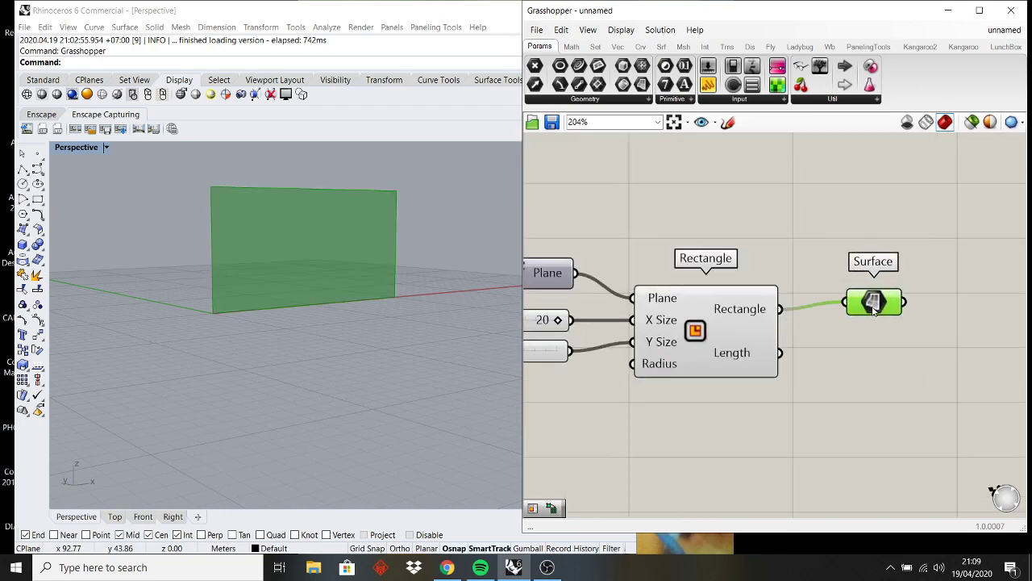
- Add an Isotrim component and a Divide Domain² component beside the Surface parameter
scroll(863, 329, "down", 4)
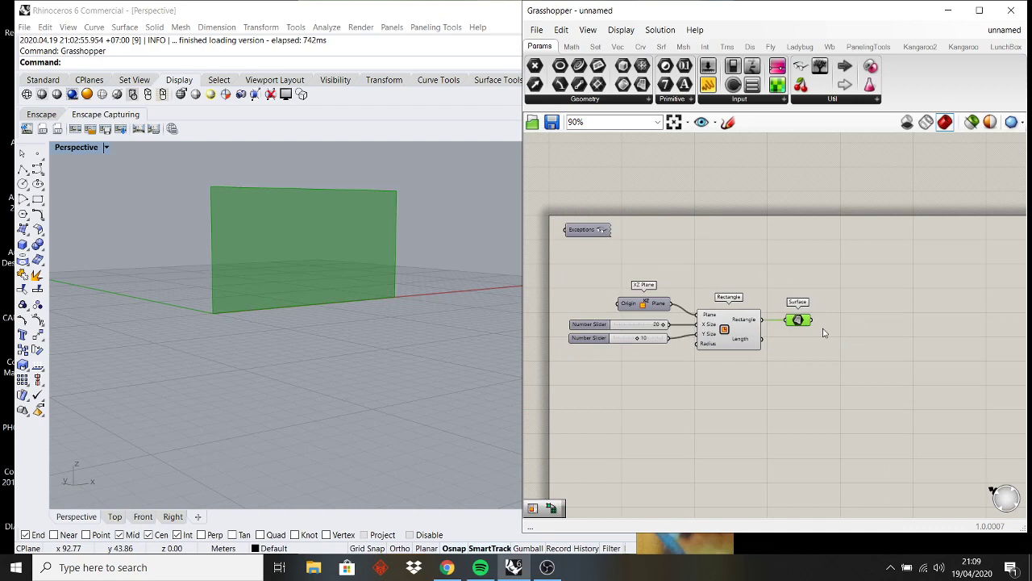
double_click(824, 374)
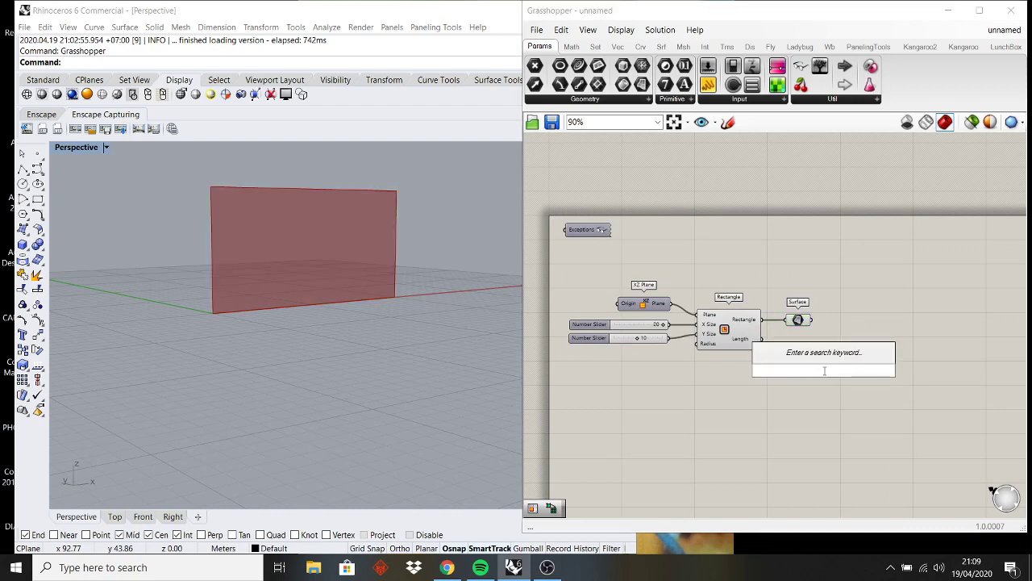
type("iso")
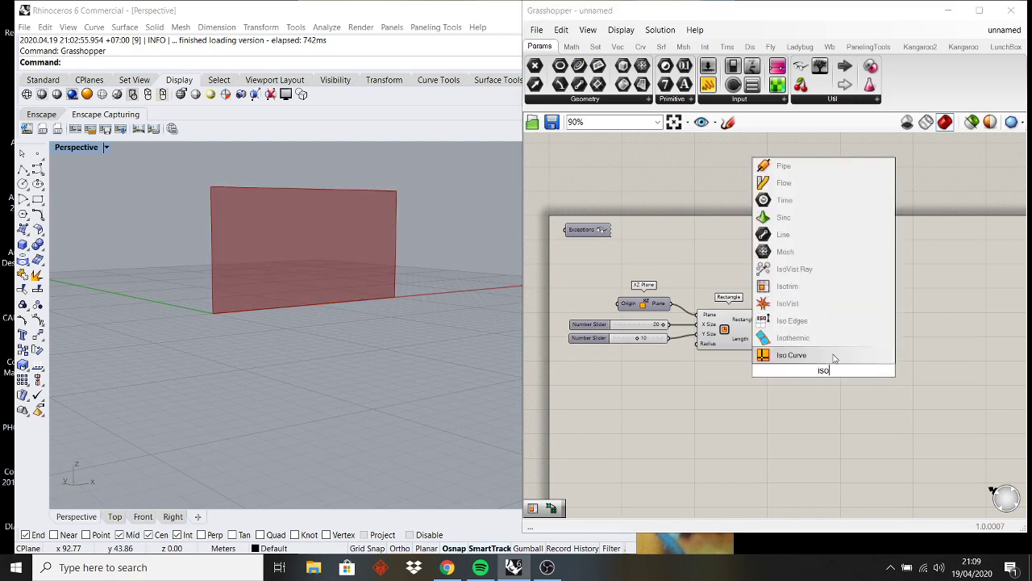
left_click(829, 288)
left_click_drag(830, 381, 911, 335)
left_click(856, 379)
double_click(856, 379)
type("d")
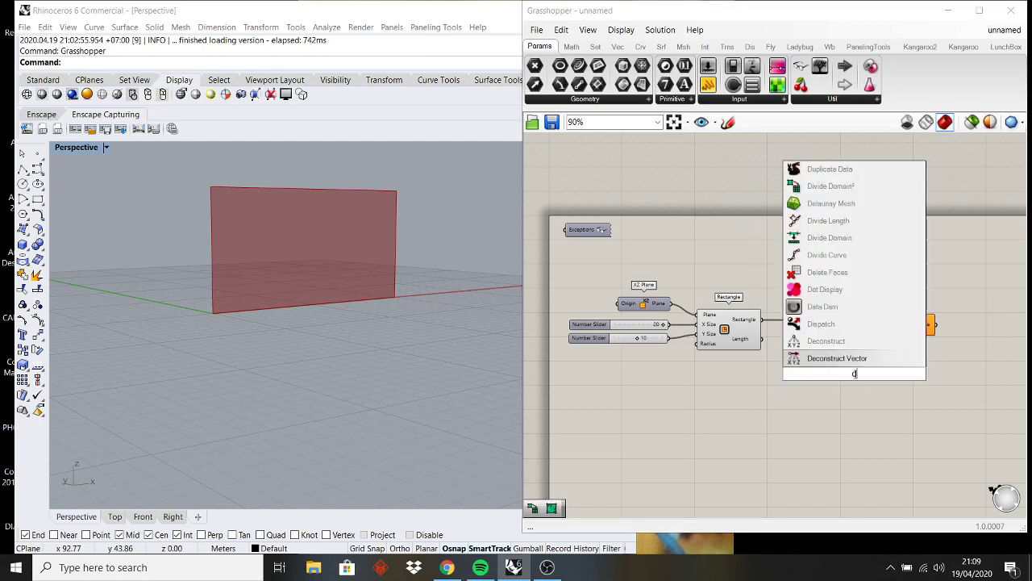
left_click(830, 186)
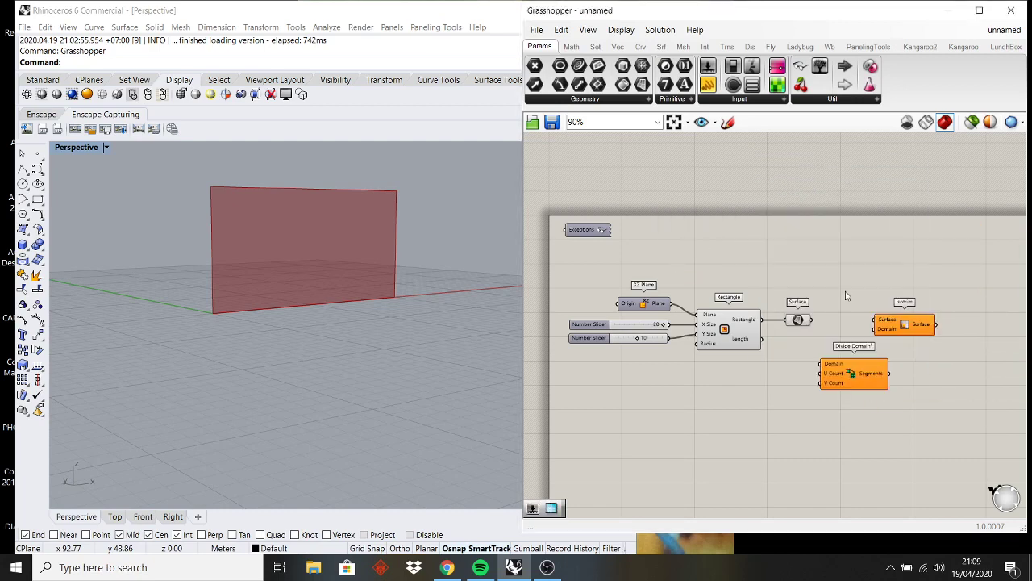
- Wire the Surface parameter into Isotrim's Surface and Divide Domain²'s Domain inputs, and feed Segments into Isotrim's Domain
scroll(858, 371, "up", 3)
left_click_drag(860, 371, 850, 376)
left_click_drag(909, 296, 804, 284)
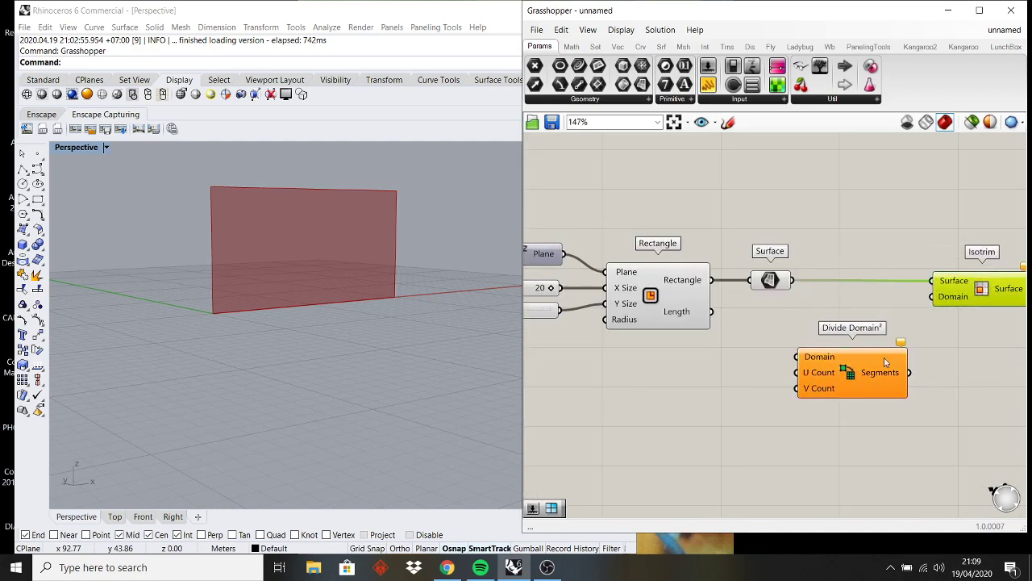
mouse_move(909, 371)
left_mouse_down()
mouse_move(923, 360)
mouse_move(932, 296)
left_mouse_up()
mouse_move(797, 357)
left_mouse_down()
mouse_move(806, 274)
mouse_move(792, 280)
left_mouse_up()
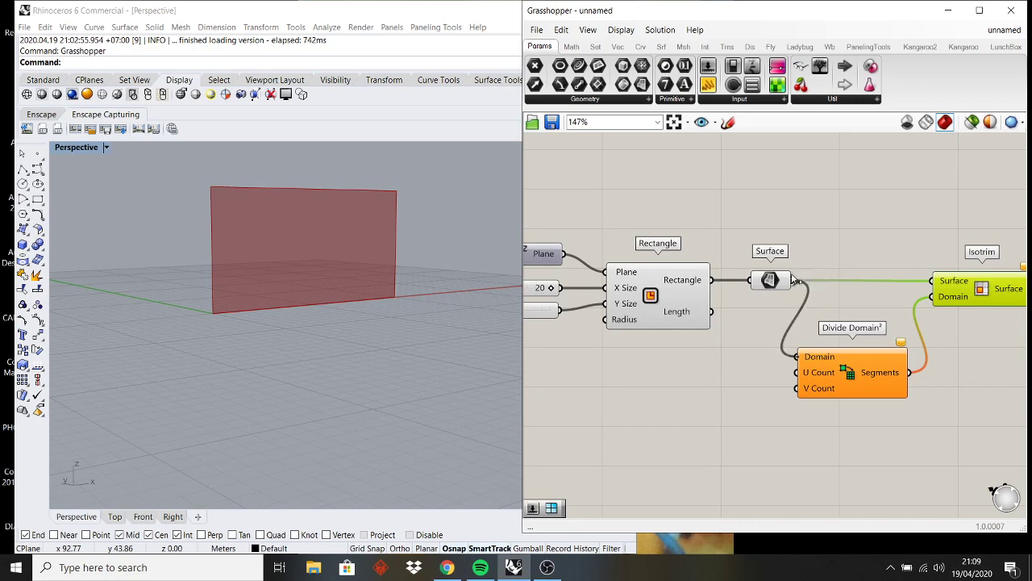
- Turn off the preview of the Rectangle component and the Surface parameter
left_click_drag(757, 230, 692, 300)
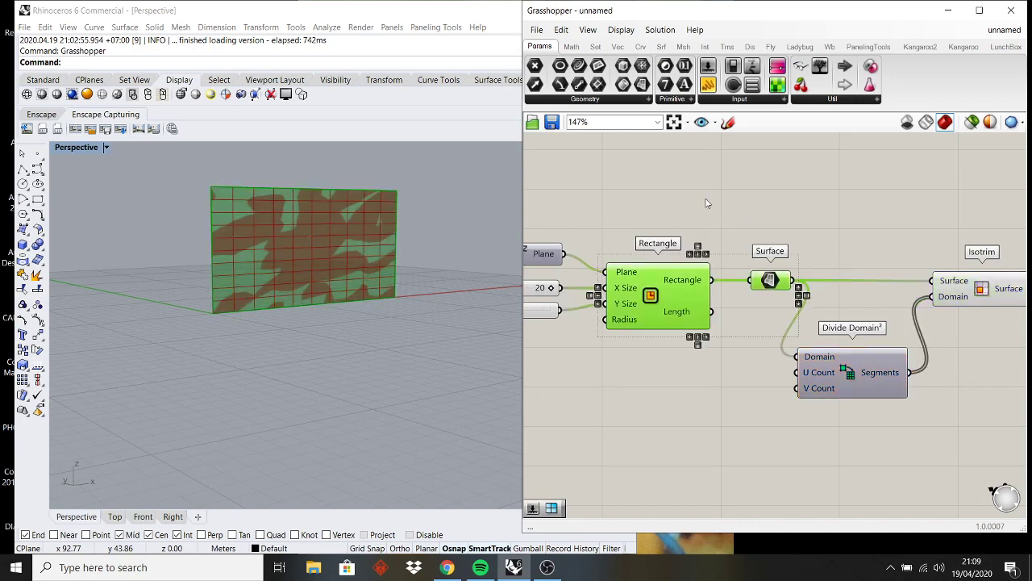
right_click(705, 200)
left_click(743, 224)
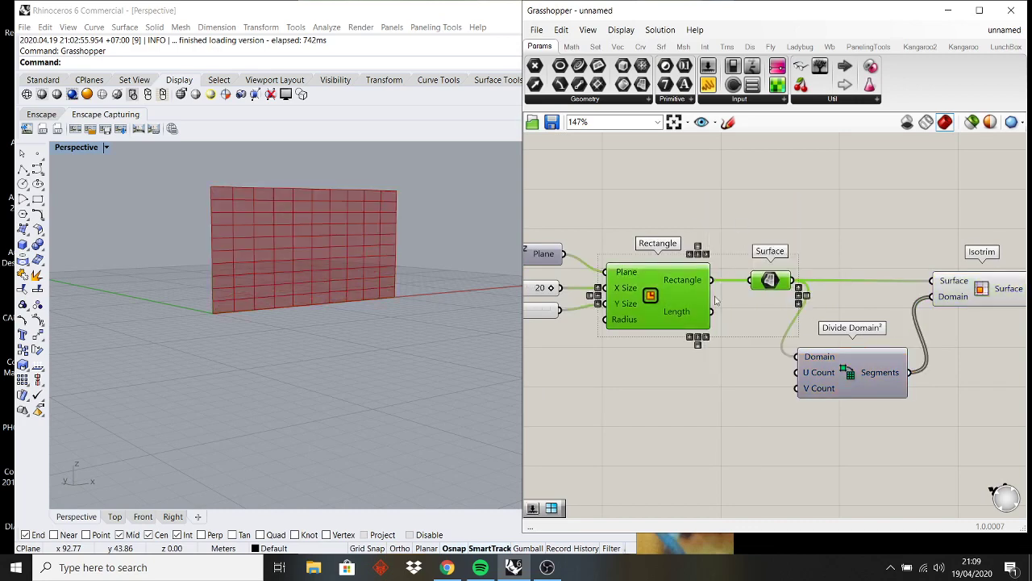
- Add a number slider of 20, duplicate it, and connect the two sliders to Divide Domain²'s U Count and V Count
left_click(811, 379)
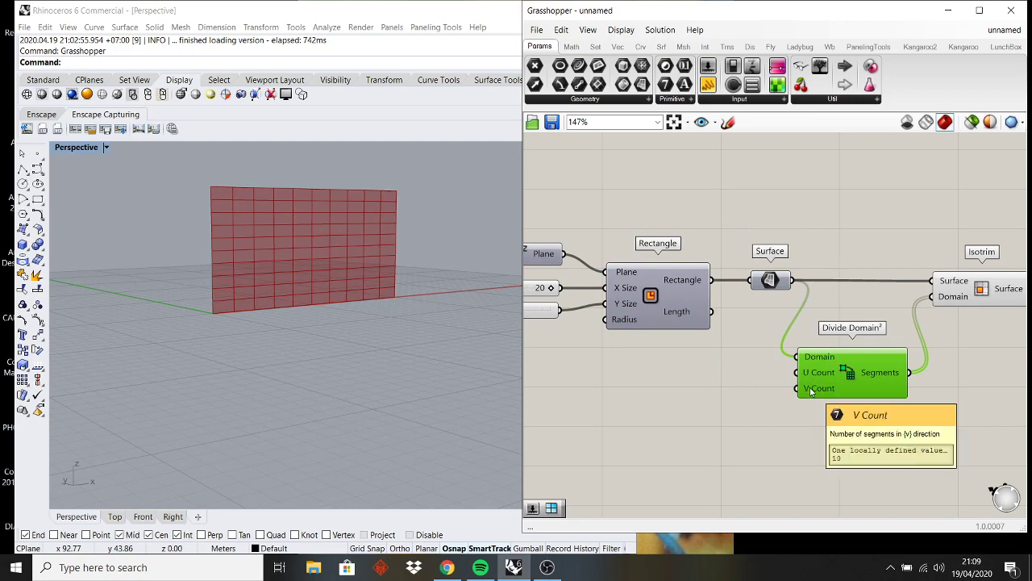
double_click(687, 379)
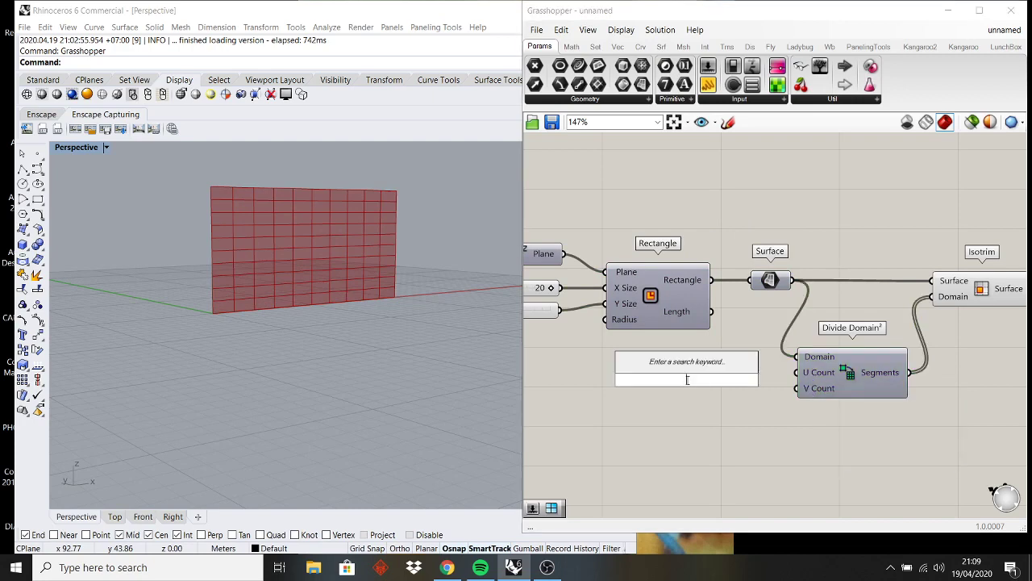
type("20")
key("Return")
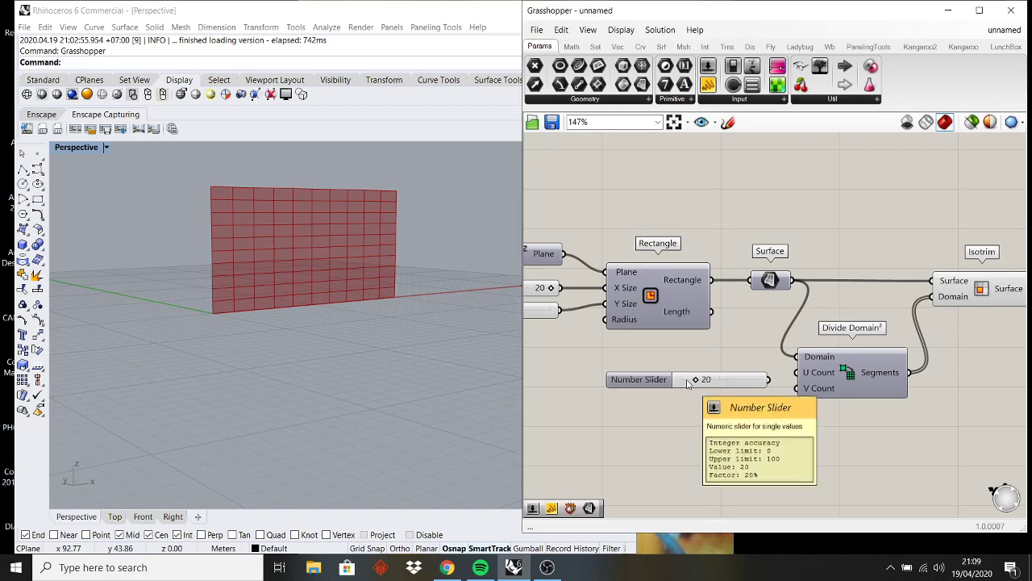
scroll(690, 381, "up", 2)
left_click(697, 361)
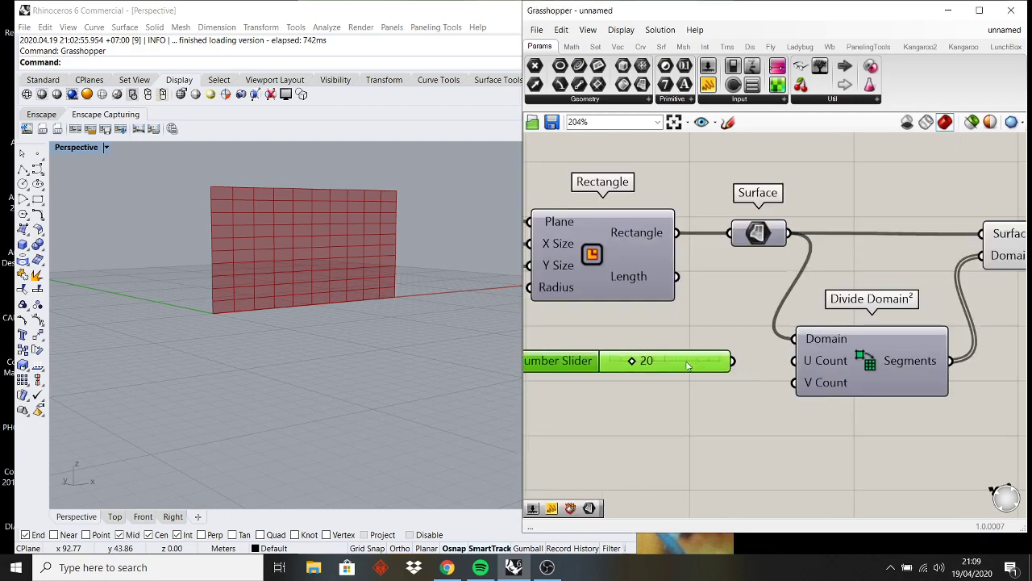
left_click_drag(687, 365, 683, 406, "alt")
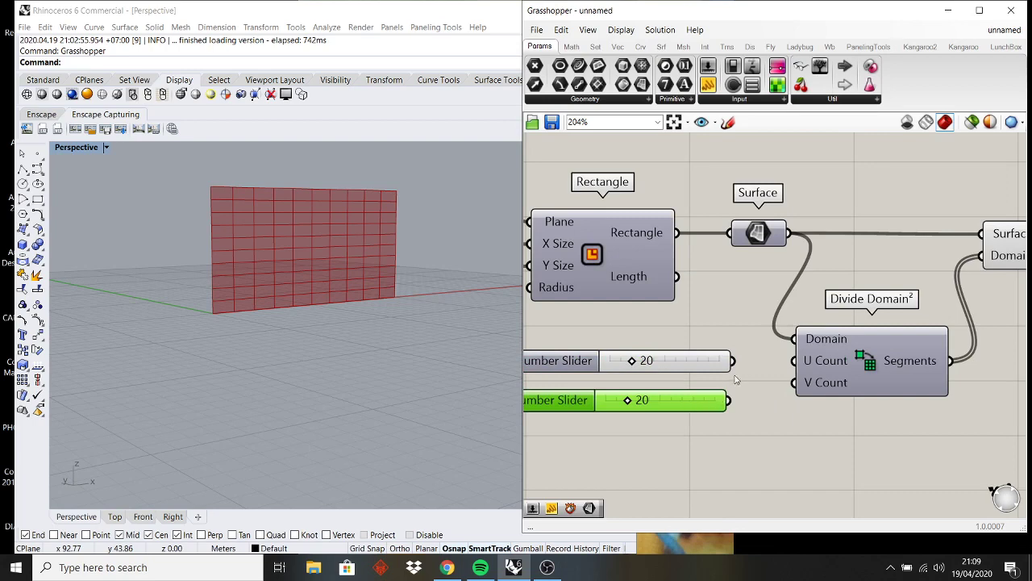
left_click_drag(733, 360, 727, 400)
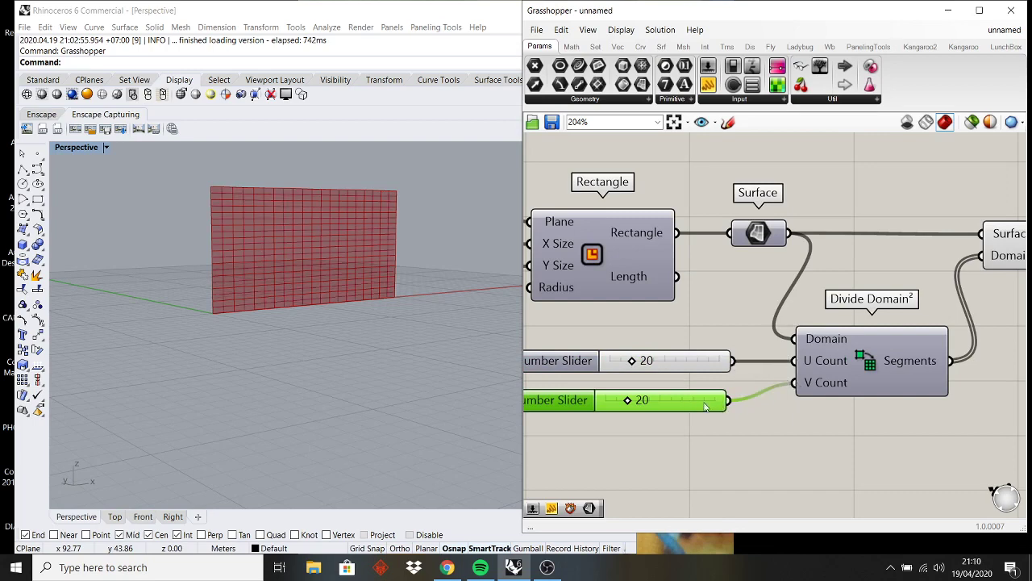
- Set the V Count slider to 5 and the U Count slider to 1 to split the surface into horizontal strips
scroll(628, 409, "up", 4)
left_click_drag(625, 405, 598, 413)
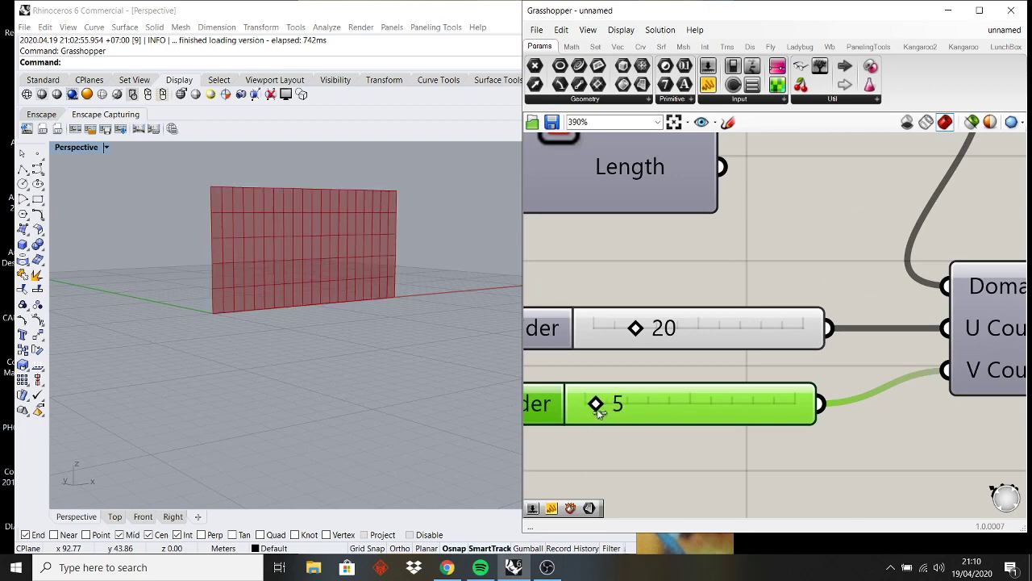
right_click_drag(633, 354, 699, 342)
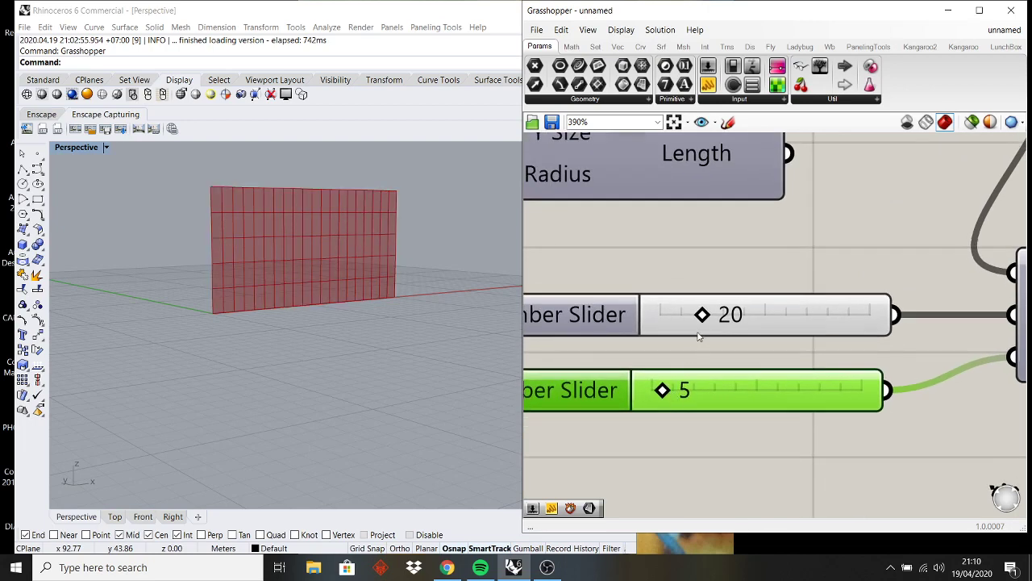
left_click_drag(699, 337, 663, 329)
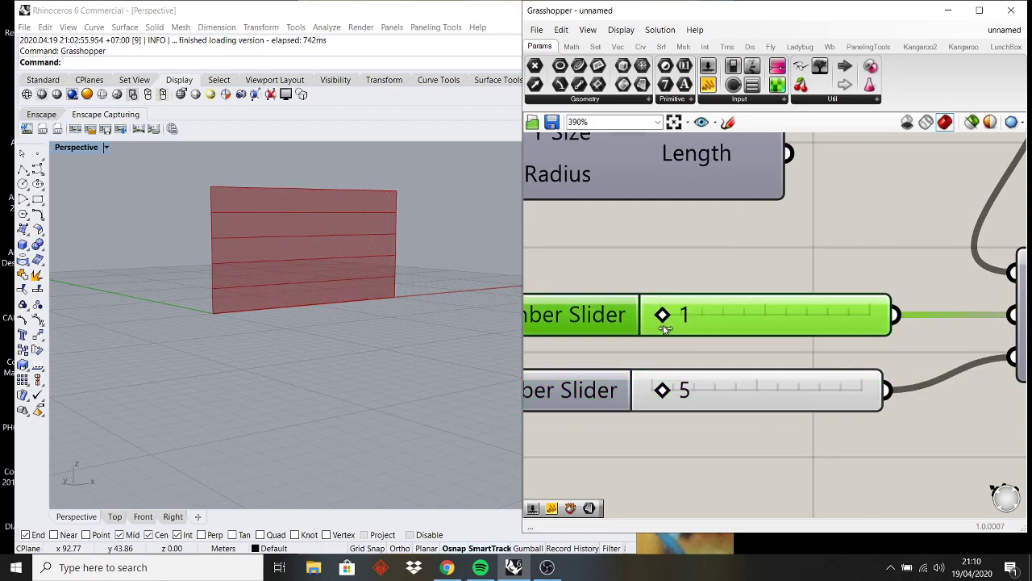
- Check the facade reference photo in the browser, return to Grasshopper and set the V Count slider to 8
mouse_move(447, 567)
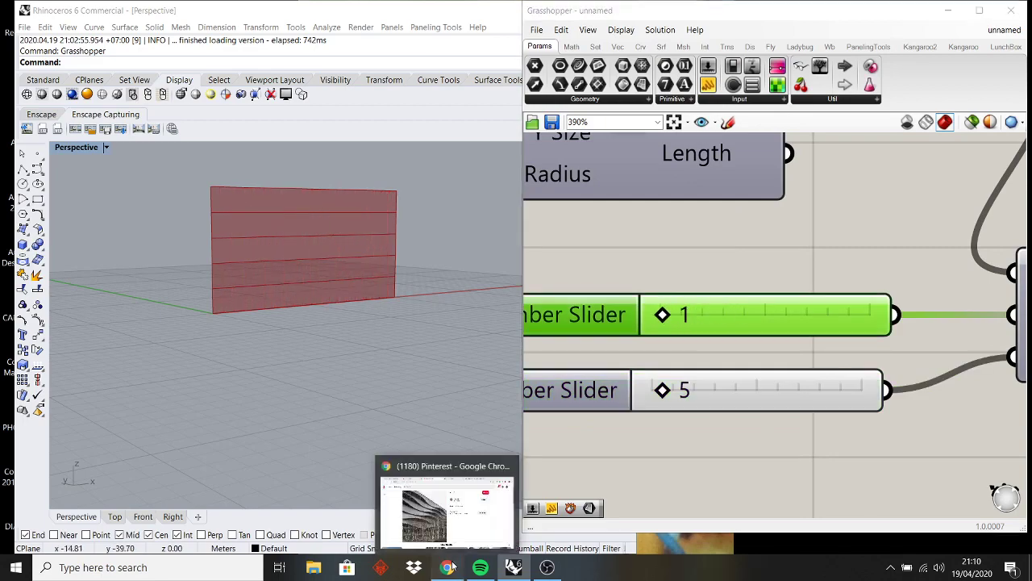
left_click(482, 516)
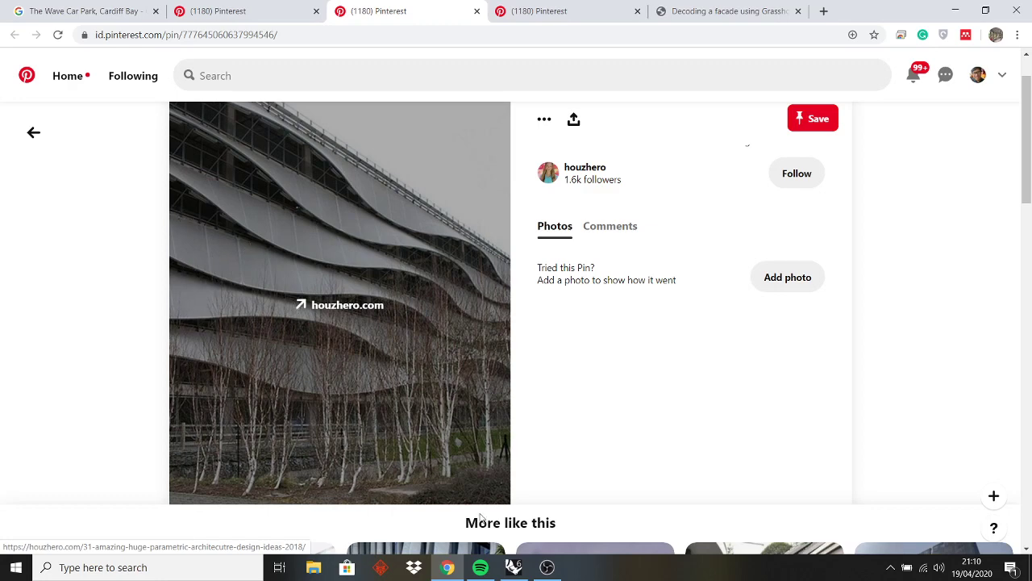
left_click(513, 567)
left_click_drag(664, 390, 673, 395)
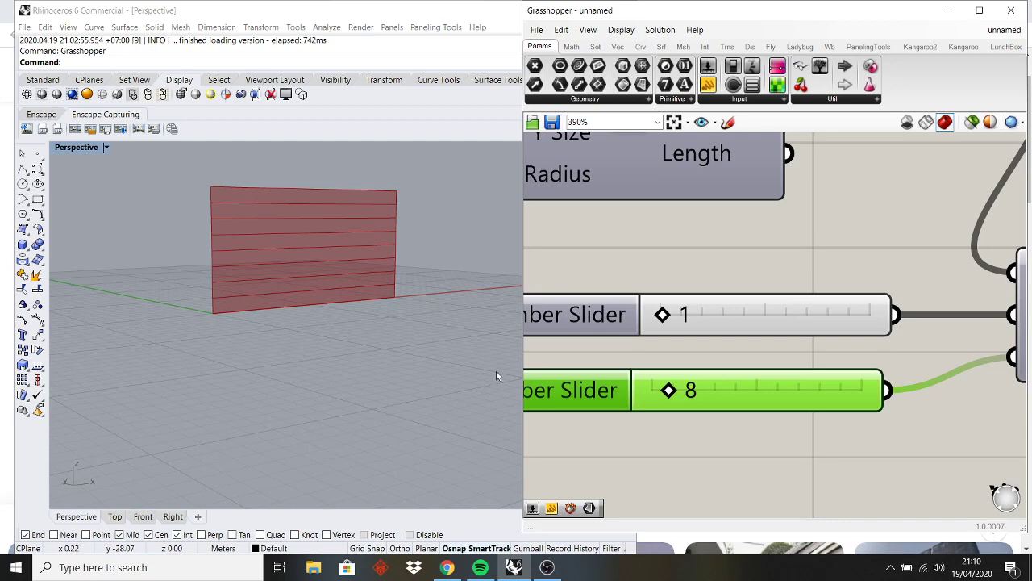
- Add a Deconstruct Brep component beside Isotrim and connect Isotrim's Surface output to its Brep input
scroll(658, 386, "up", 1)
right_click_drag(339, 322, 304, 307)
scroll(673, 260, "down", 5)
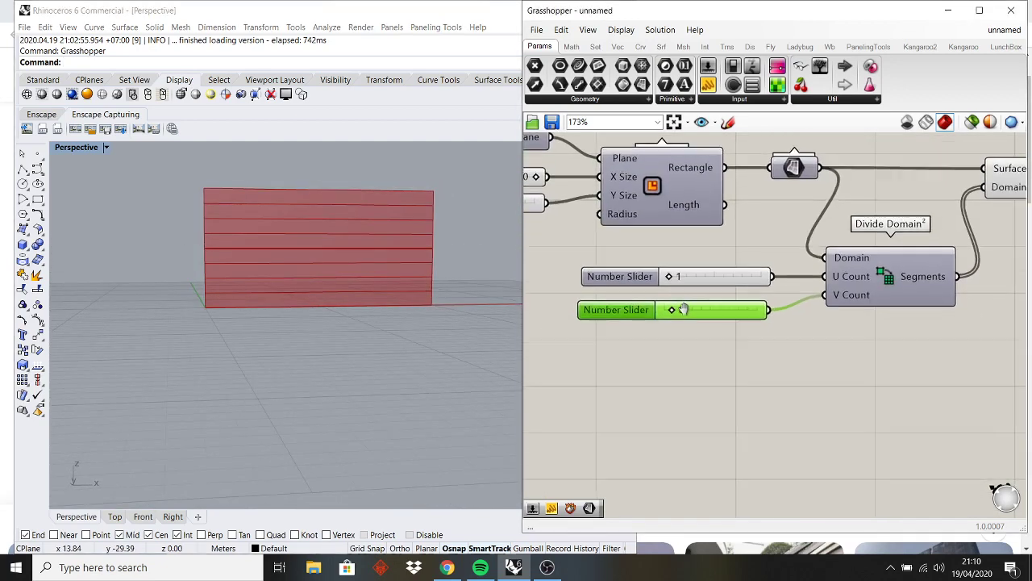
scroll(710, 337, "down", 2)
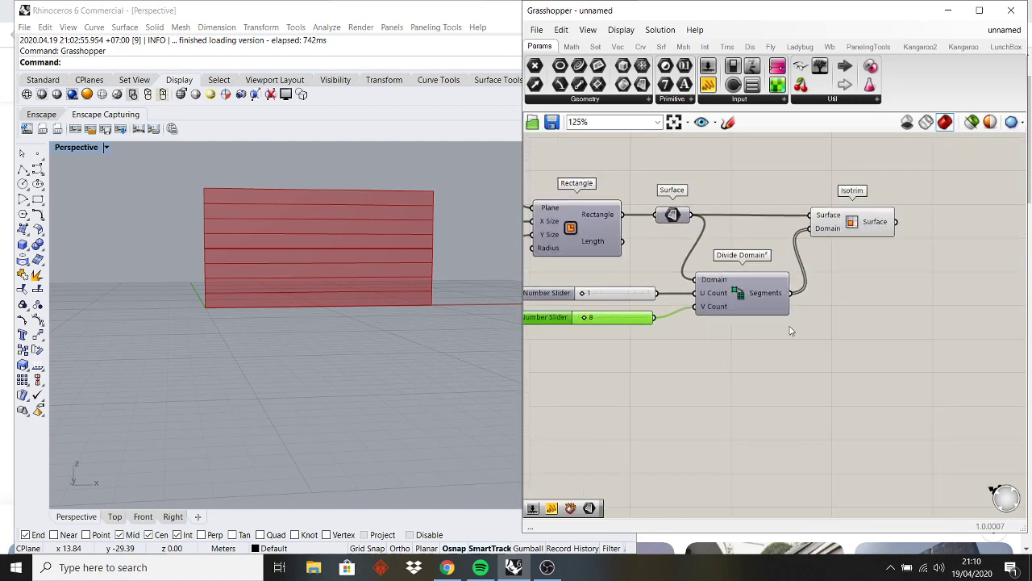
right_click_drag(790, 327, 755, 326)
right_click_drag(810, 289, 703, 298)
left_click(717, 238)
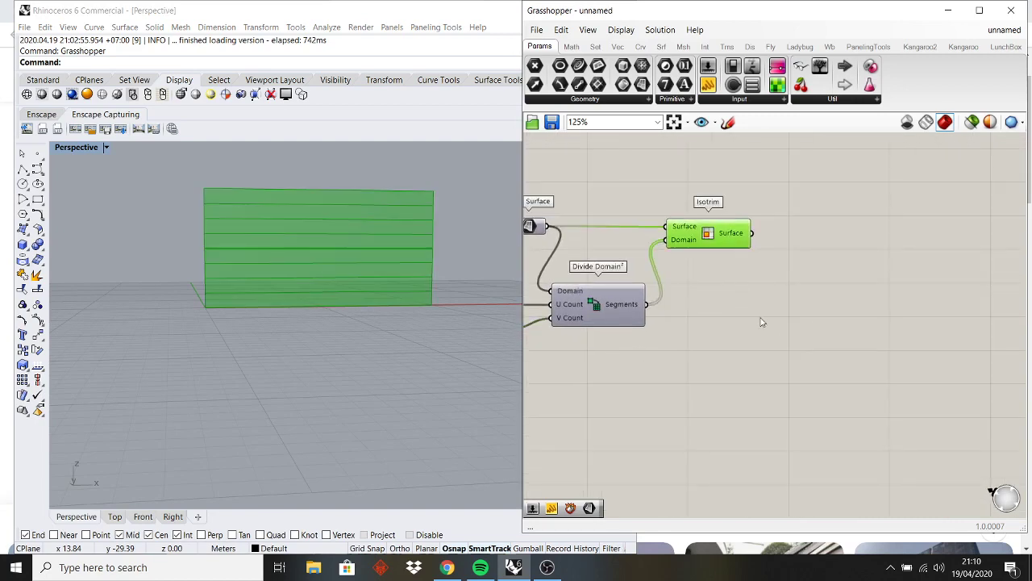
left_click(766, 328)
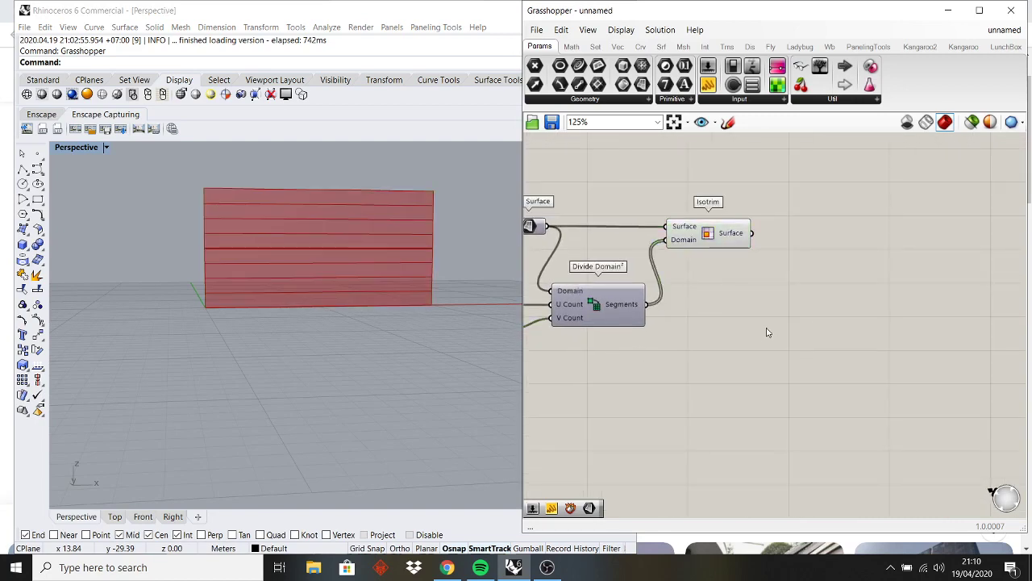
double_click(768, 332)
type("dec")
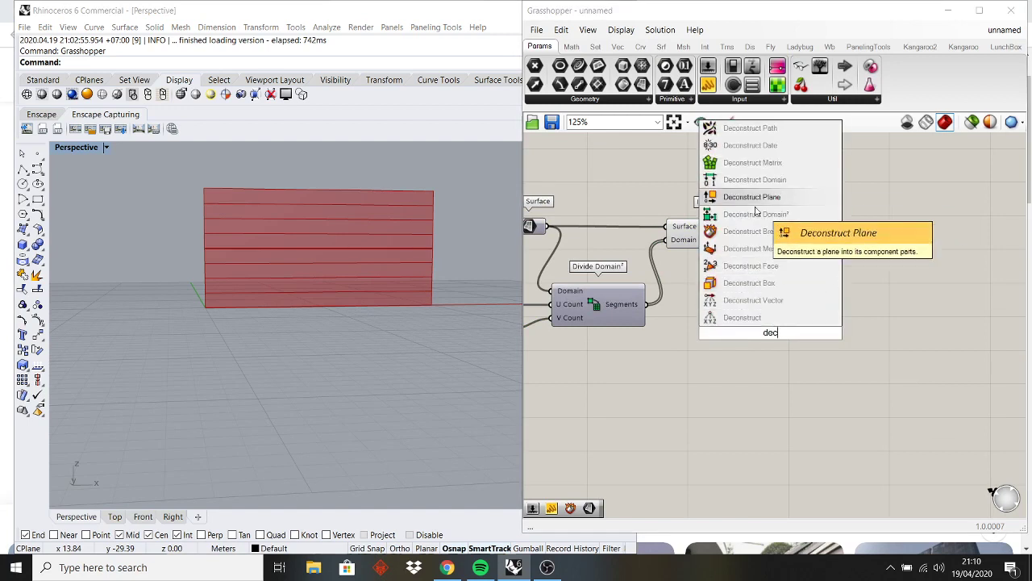
left_click(767, 231)
left_click_drag(764, 332, 751, 233)
left_click_drag(824, 250, 809, 248)
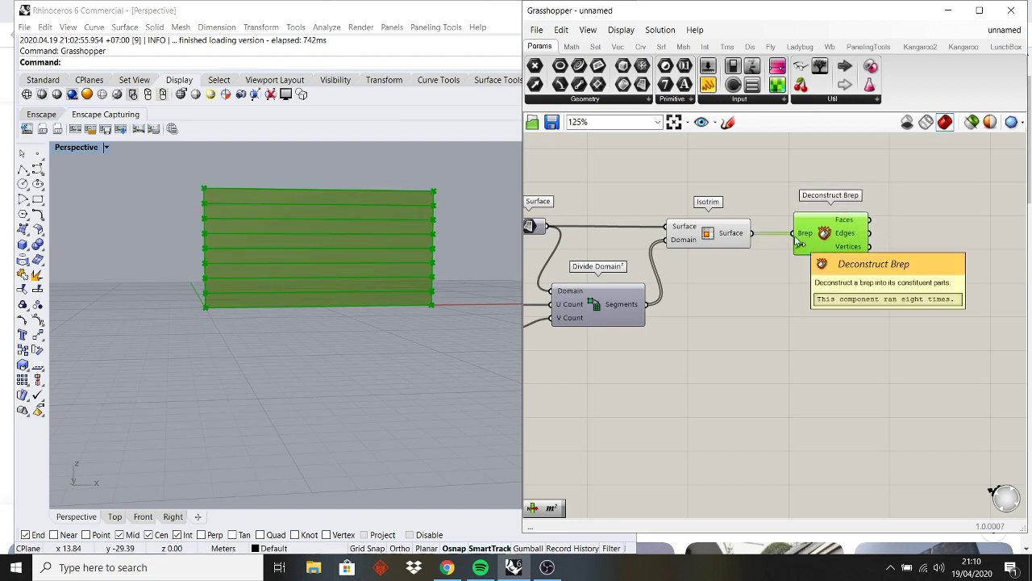
- Turn off the preview of the Isotrim component
right_click_drag(737, 300, 793, 325)
right_click_drag(917, 292, 744, 313)
scroll(728, 315, "up", 1)
left_click(714, 298)
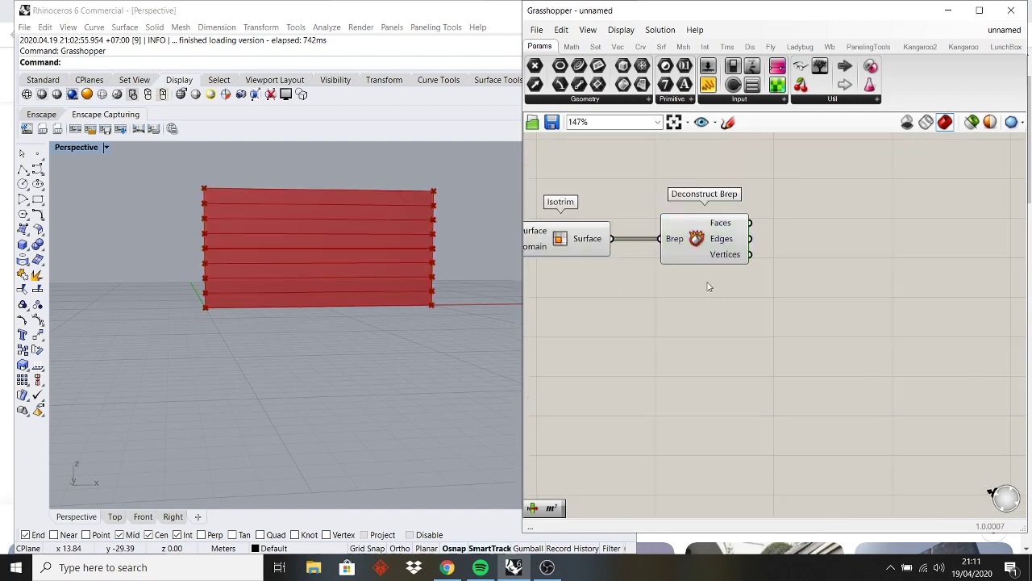
left_click(701, 252)
left_click(594, 245)
right_click(601, 201)
left_click(634, 218)
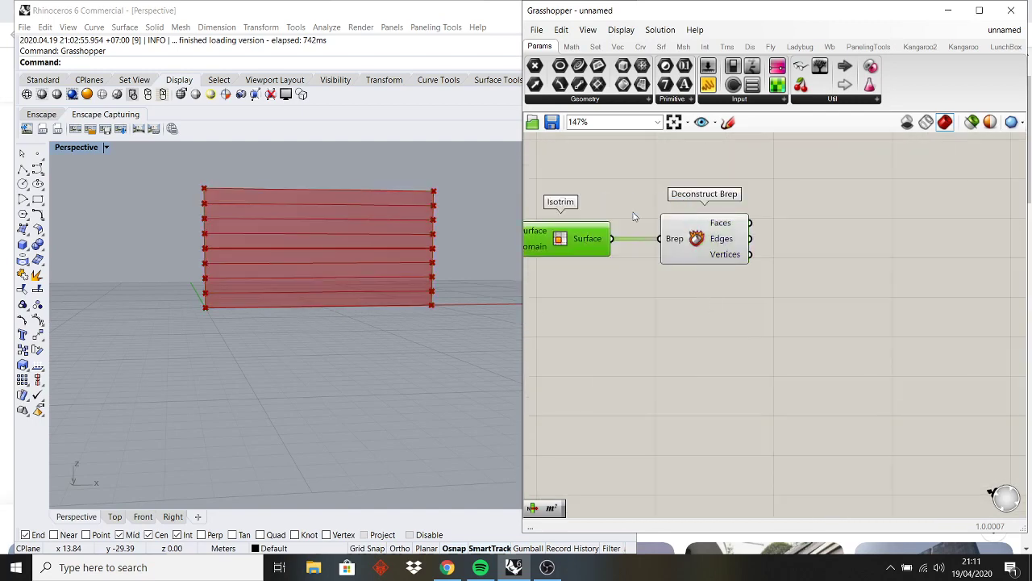
- Inspect the surface strips in the Perspective viewport and the Edges and Faces outputs of Deconstruct Brep
right_click_drag(230, 237, 276, 212)
scroll(346, 233, "up", 6)
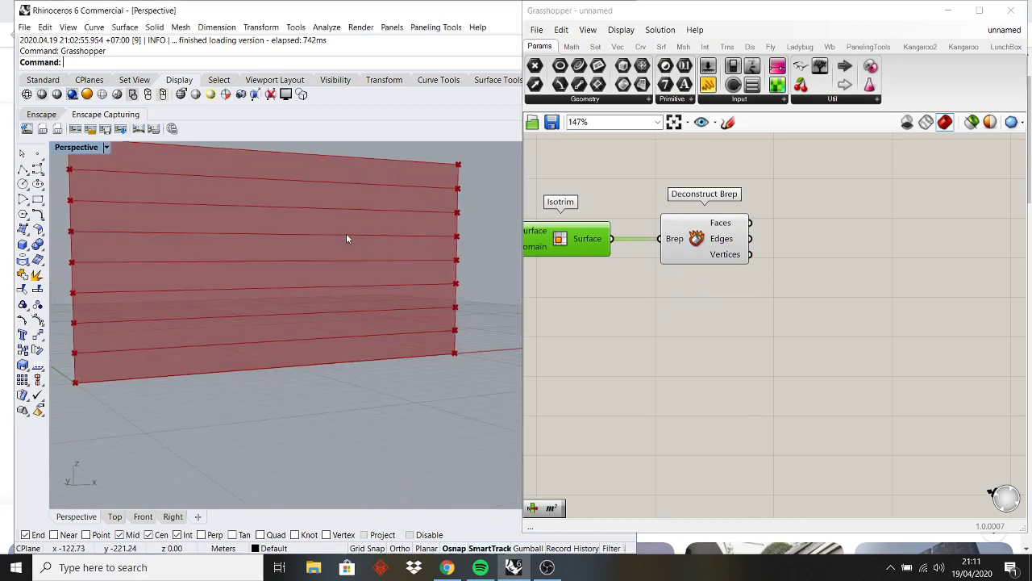
scroll(346, 233, "down", 2)
mouse_move(341, 235)
right_mouse_down()
mouse_move(324, 233)
mouse_move(344, 255)
right_mouse_up()
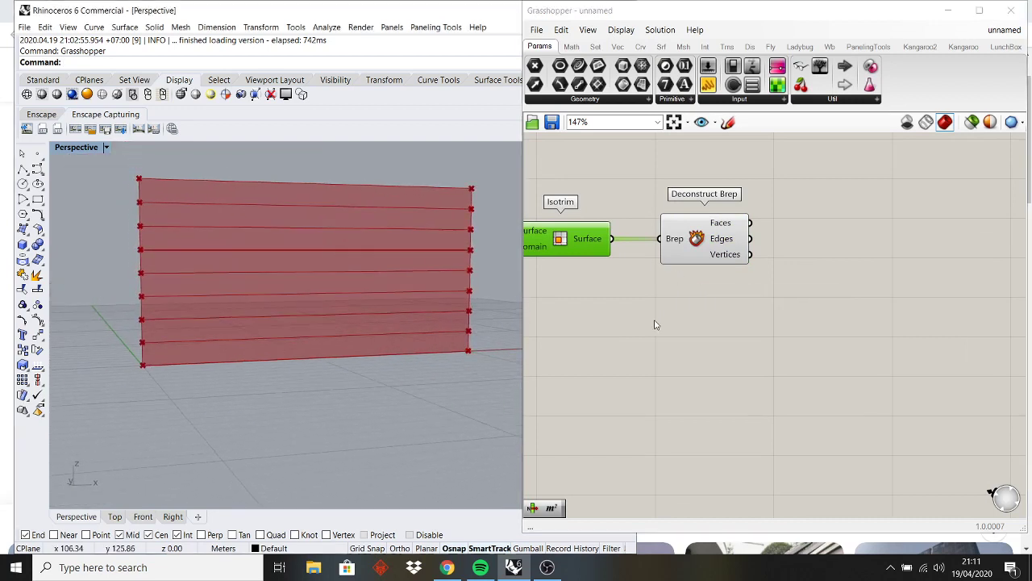
left_click(714, 257)
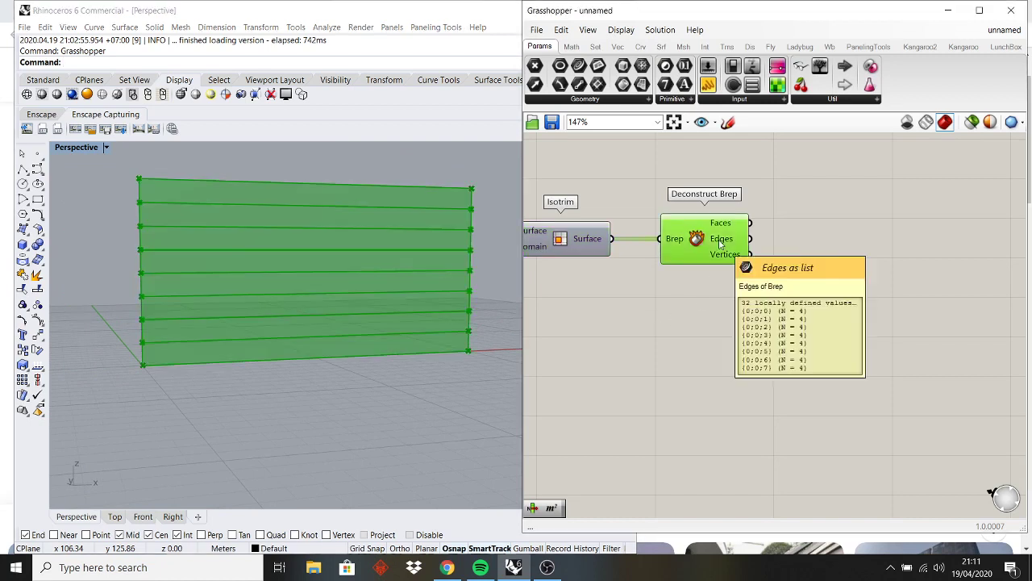
mouse_move(726, 230)
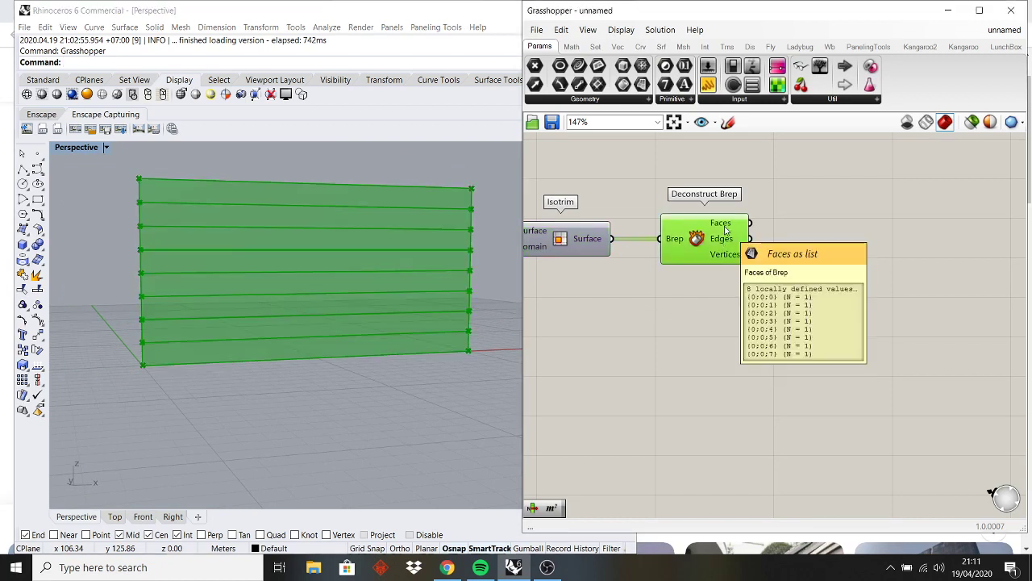
right_click_drag(757, 337, 734, 361)
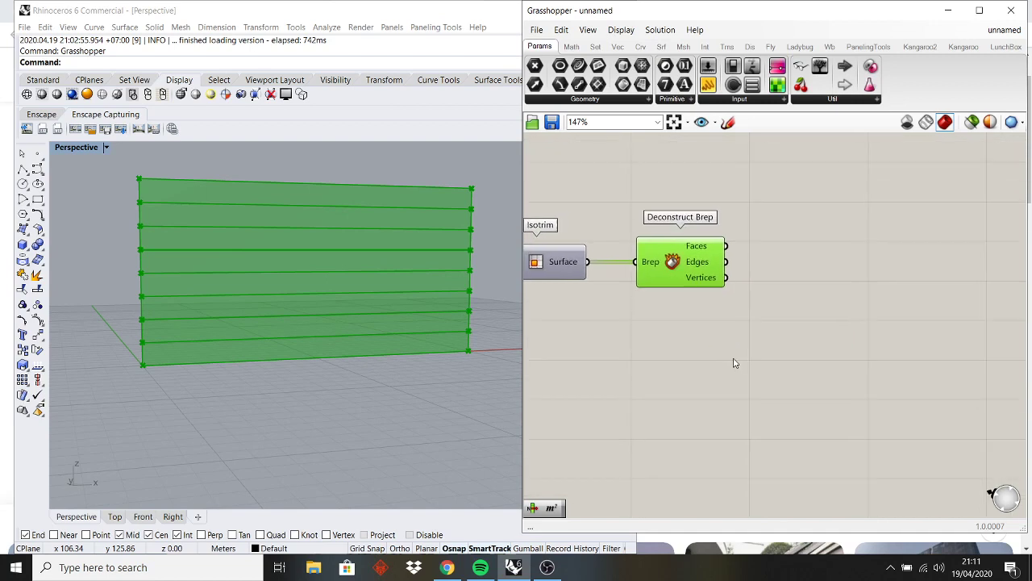
- Add a Panel beside Deconstruct Brep and connect the Edges output to it
double_click(735, 358)
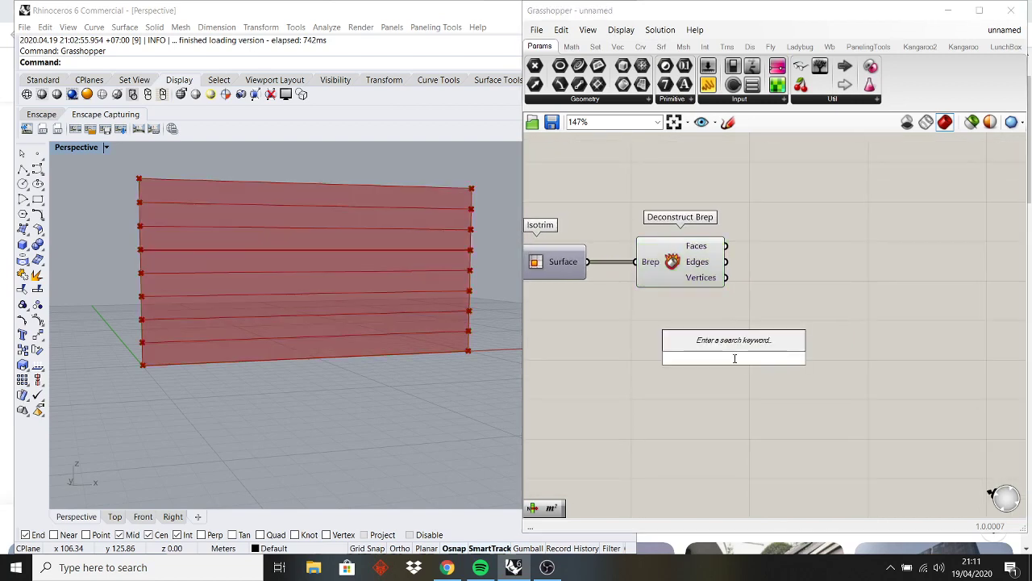
type("panel")
key("Return")
left_click_drag(721, 324, 725, 277)
left_click_drag(765, 244, 725, 261)
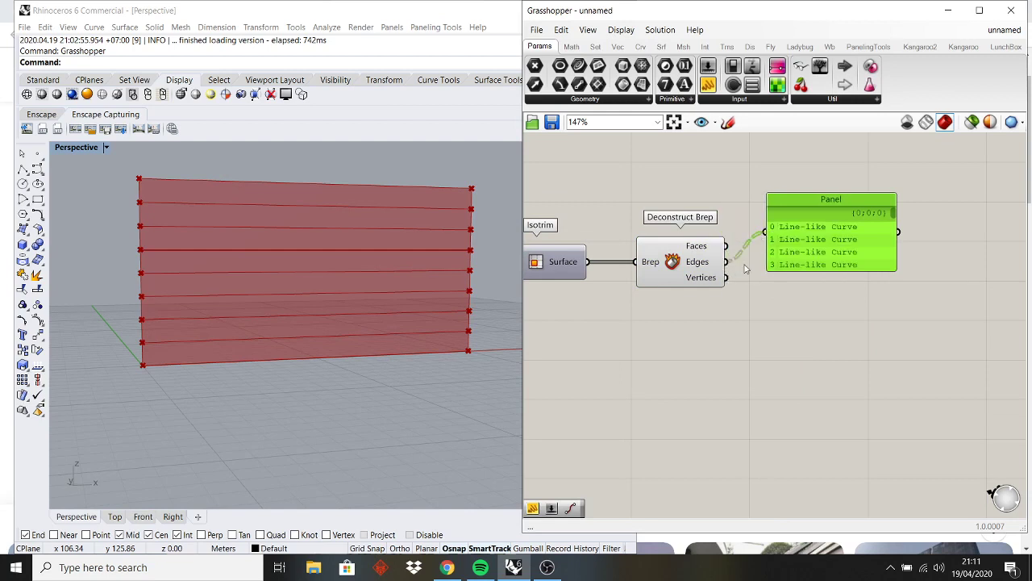
- Enlarge the Edges panel to show several branches and place it above Deconstruct Brep
right_click_drag(870, 255, 807, 255)
left_click_drag(831, 250, 859, 250)
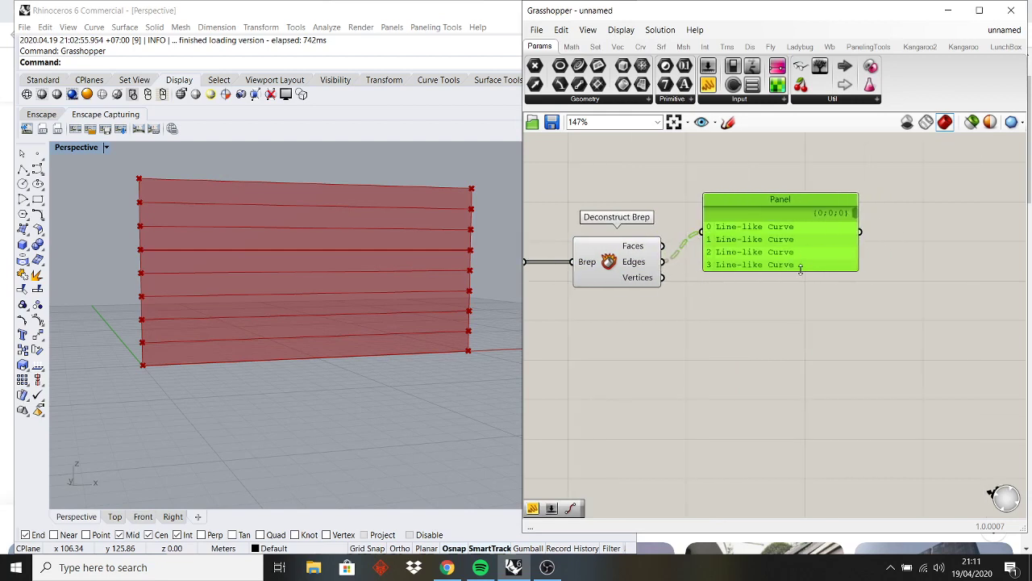
left_click_drag(801, 270, 802, 216)
scroll(783, 352, "down", 1)
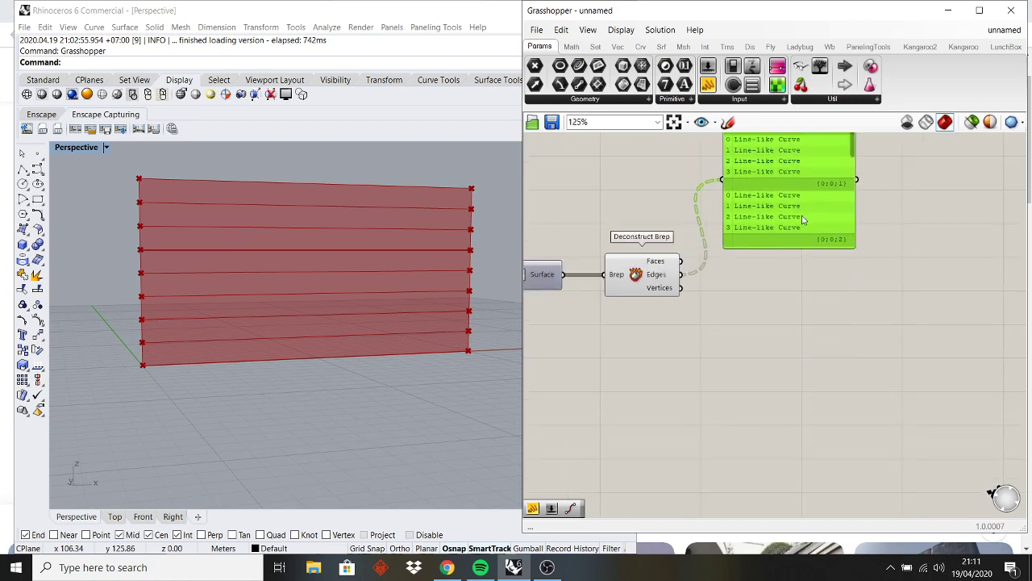
- Add an integer number slider ranging from 0 to 3 with value 0 below Deconstruct Brep
double_click(663, 340)
type("9")
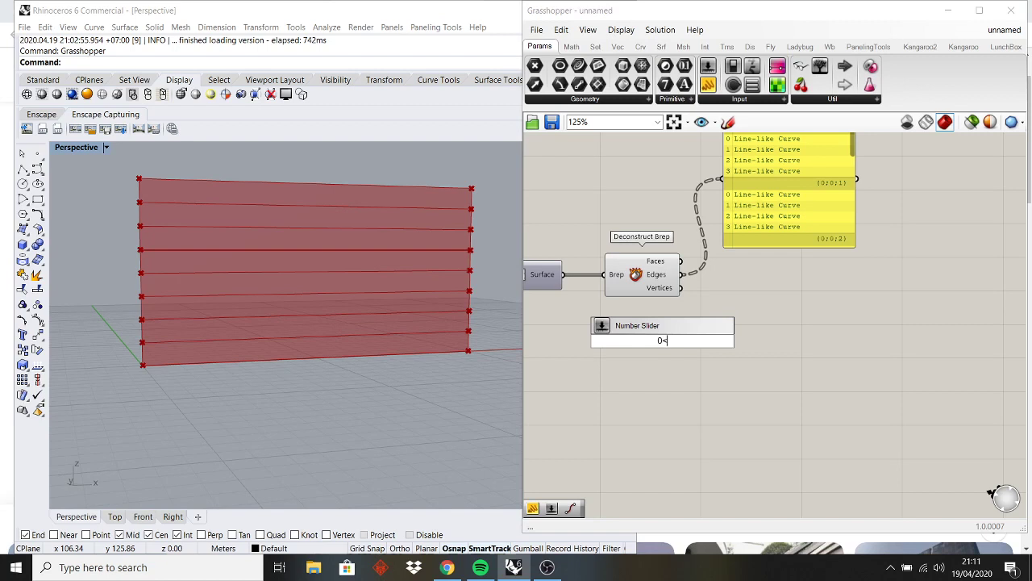
key("Return")
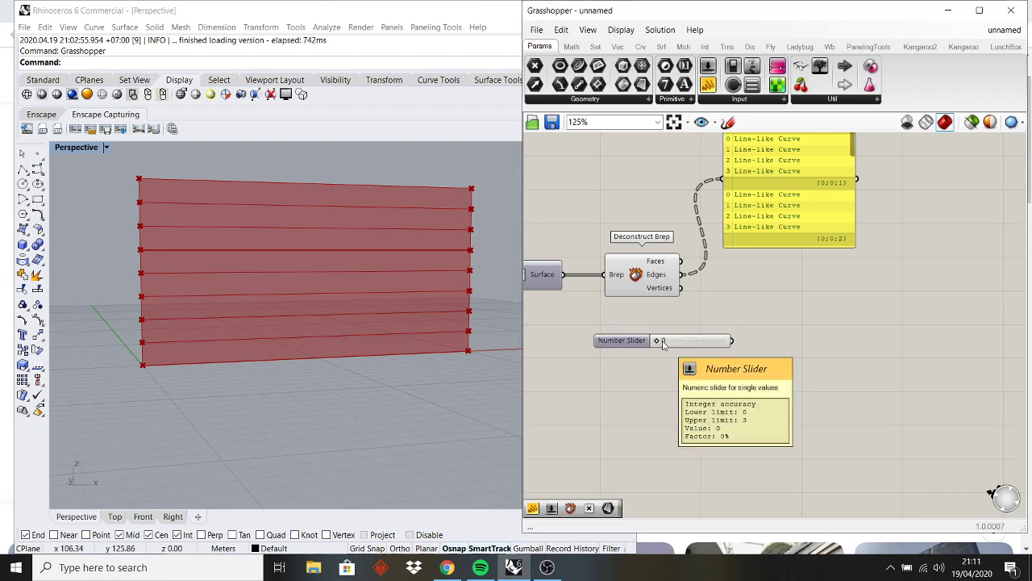
- Add a List Item component, feeding Deconstruct Brep's Edges into its List input and the 0 to 3 slider into its Index input
double_click(776, 298)
type("list")
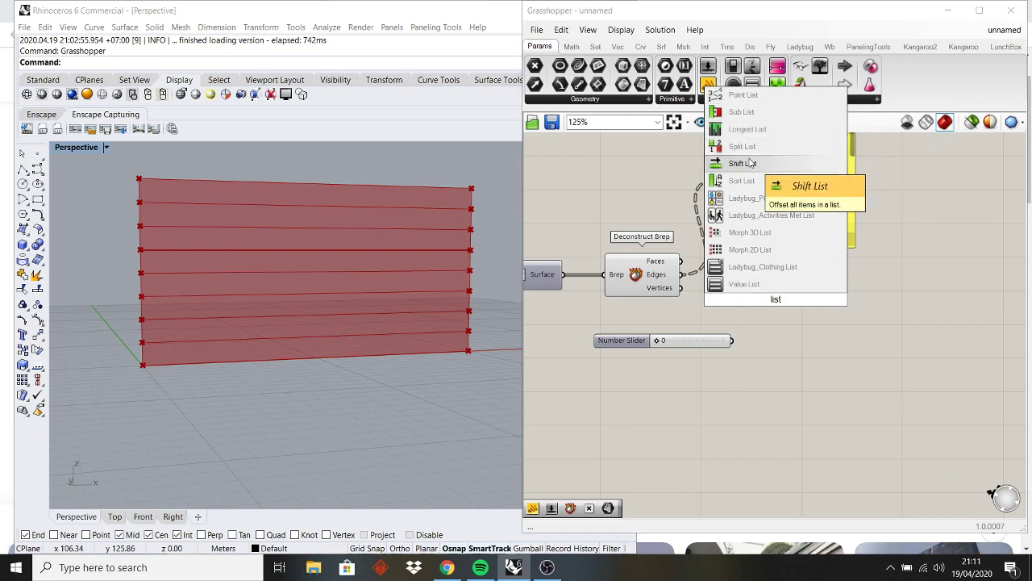
type(" i")
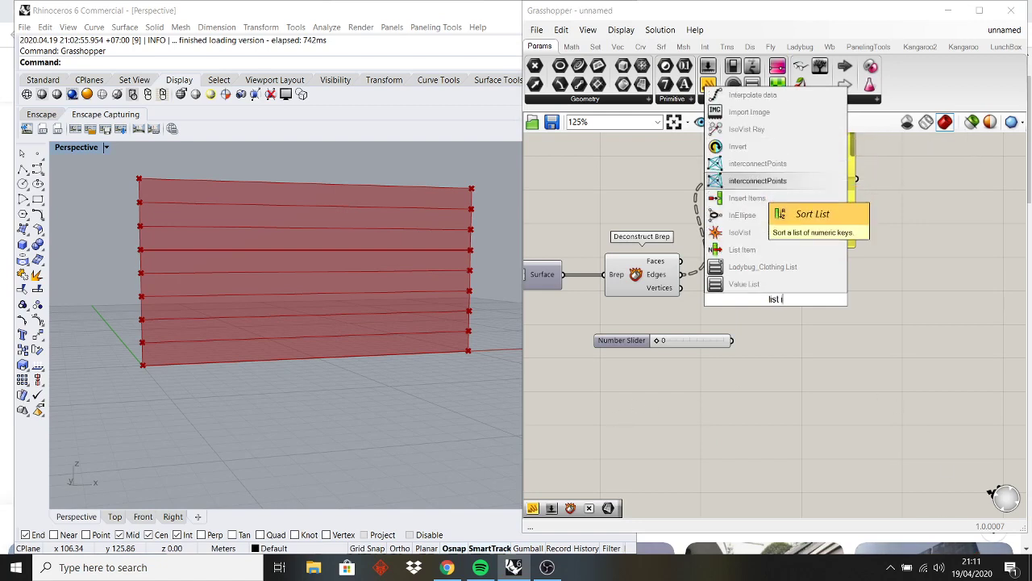
left_click(740, 250)
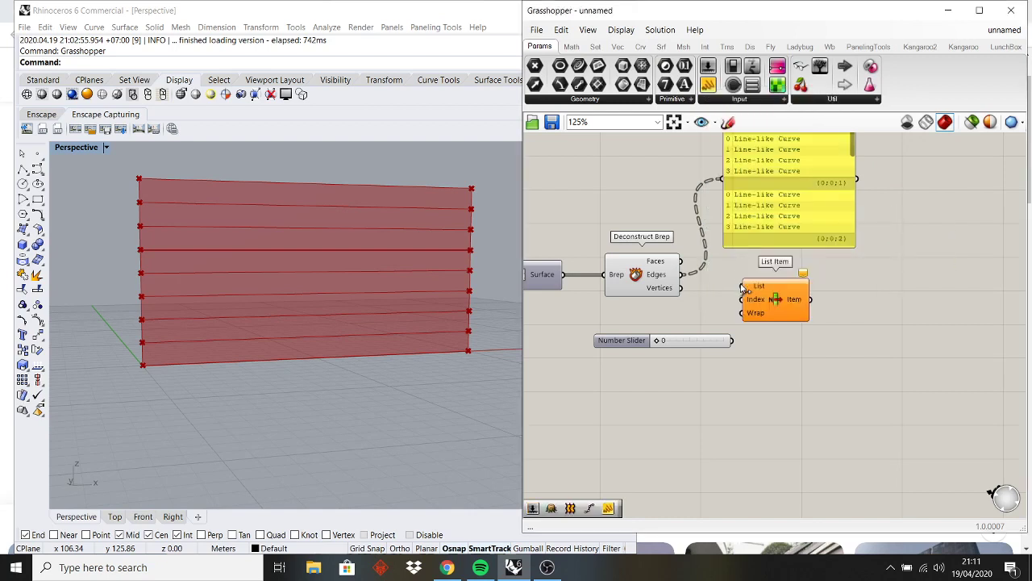
left_click_drag(740, 287, 682, 274)
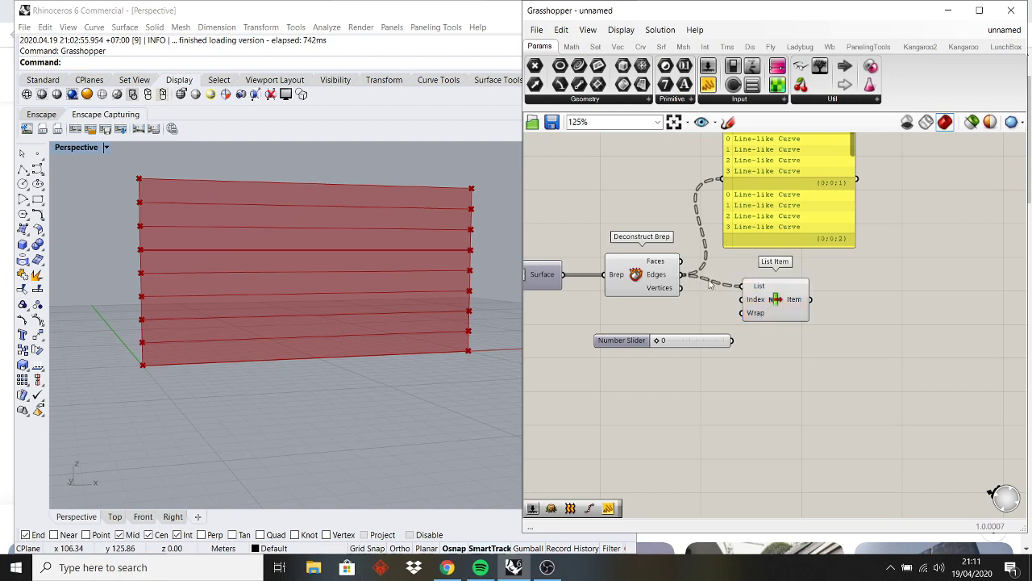
left_click_drag(768, 302, 795, 299)
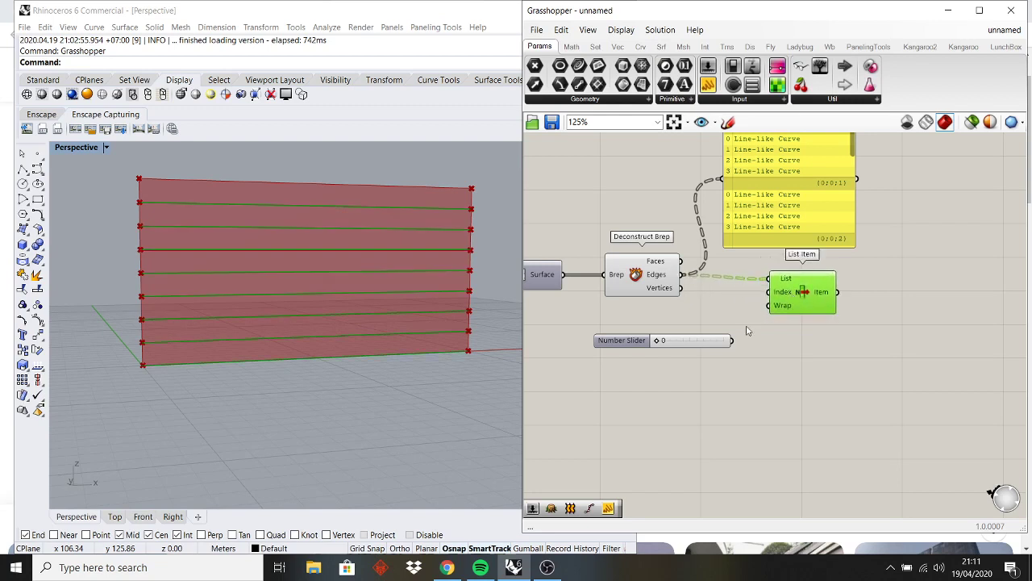
left_click_drag(731, 341, 811, 302)
mouse_move(788, 293)
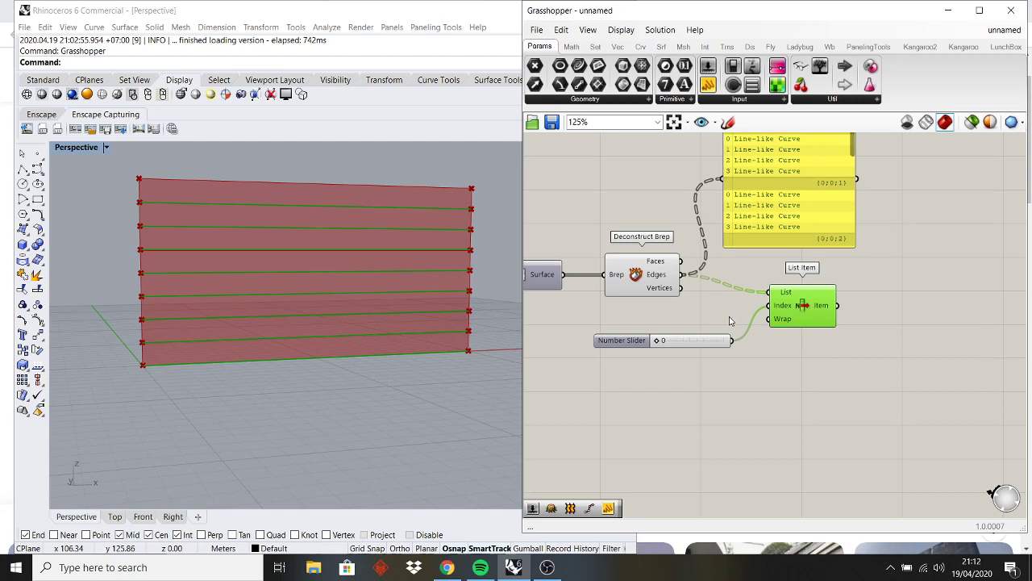
- Examine in the Perspective viewport which strip edges the List Item component extracts
left_click(780, 393)
left_click(787, 304)
right_click_drag(369, 292, 225, 200)
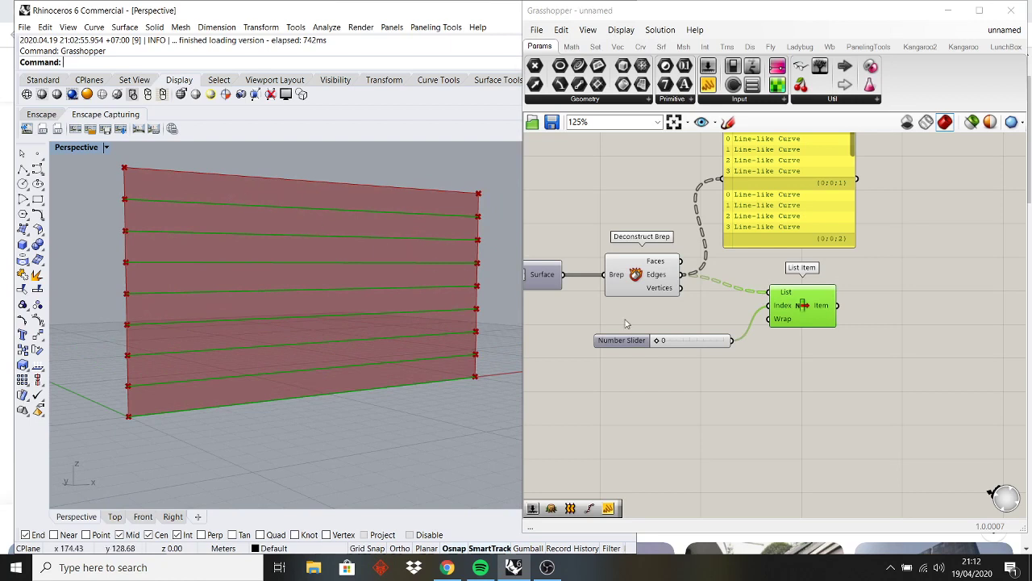
left_click(746, 387)
left_click_drag(798, 312, 806, 310)
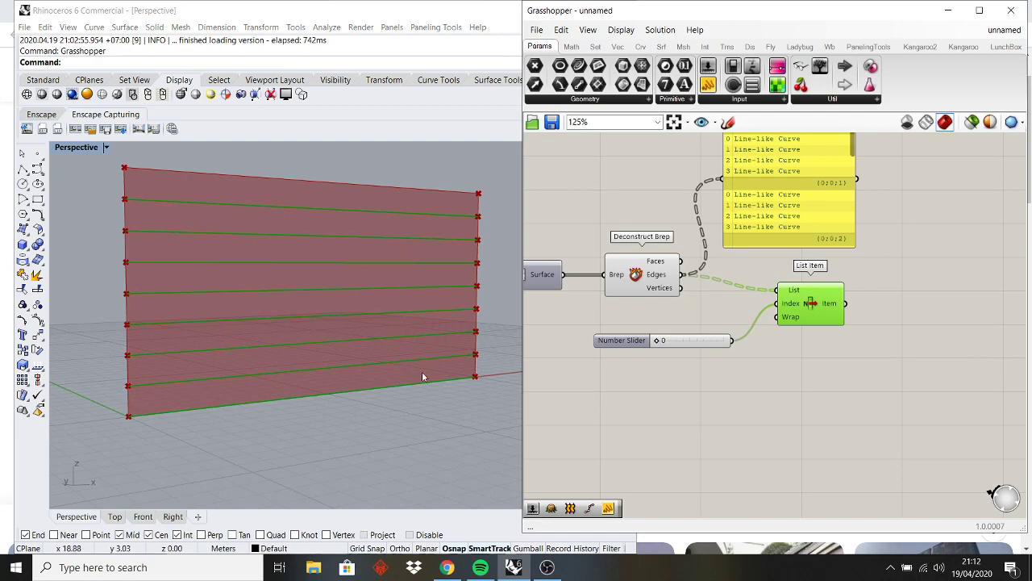
right_click_drag(923, 371, 853, 380)
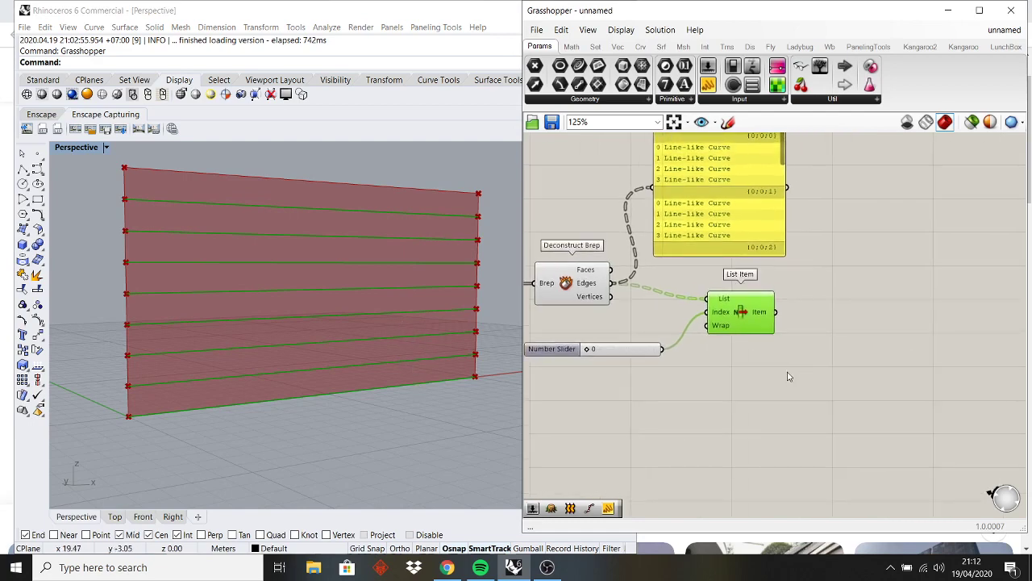
right_click_drag(790, 374, 739, 402)
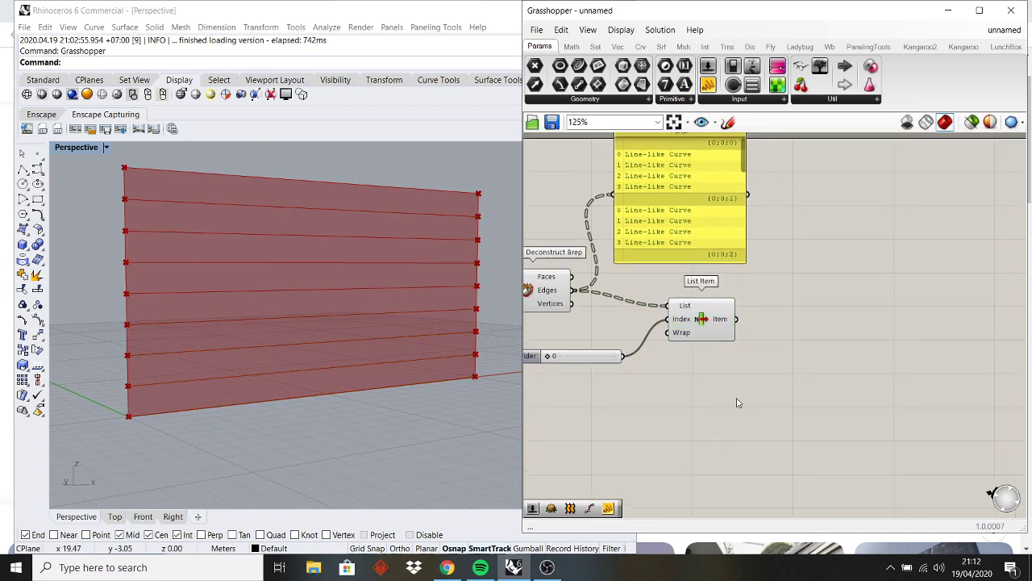
left_click(707, 331)
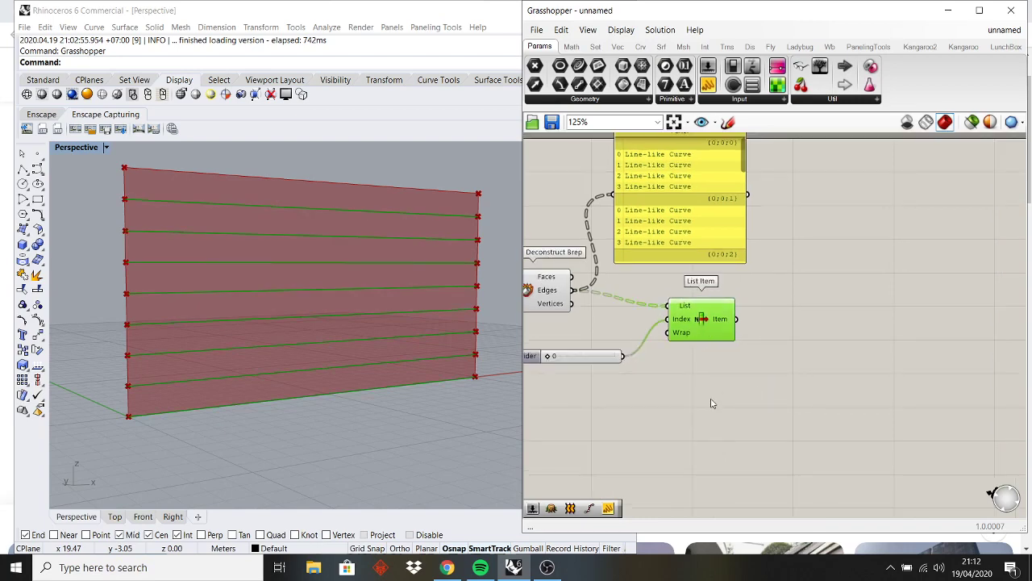
- Add a Divide Curve component beside List Item and connect List Item's Item output to its Curve input
double_click(716, 395)
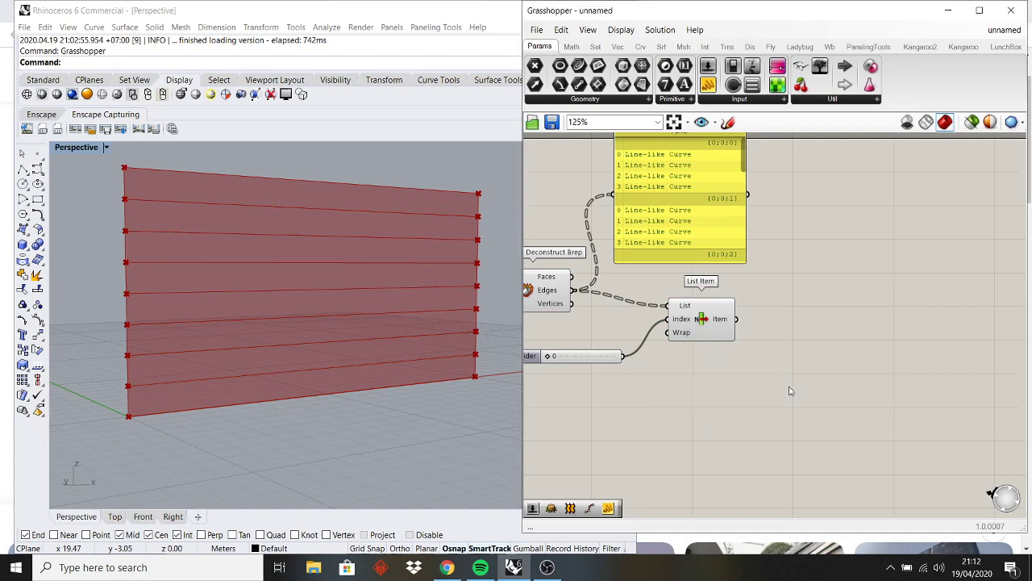
left_click(638, 48)
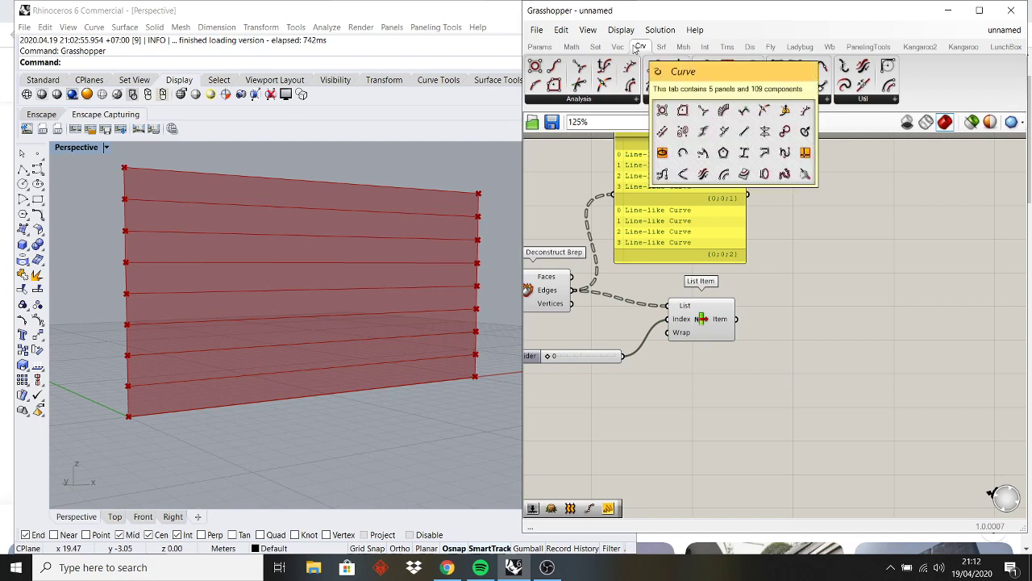
left_click_drag(652, 69, 845, 336)
left_click(717, 323)
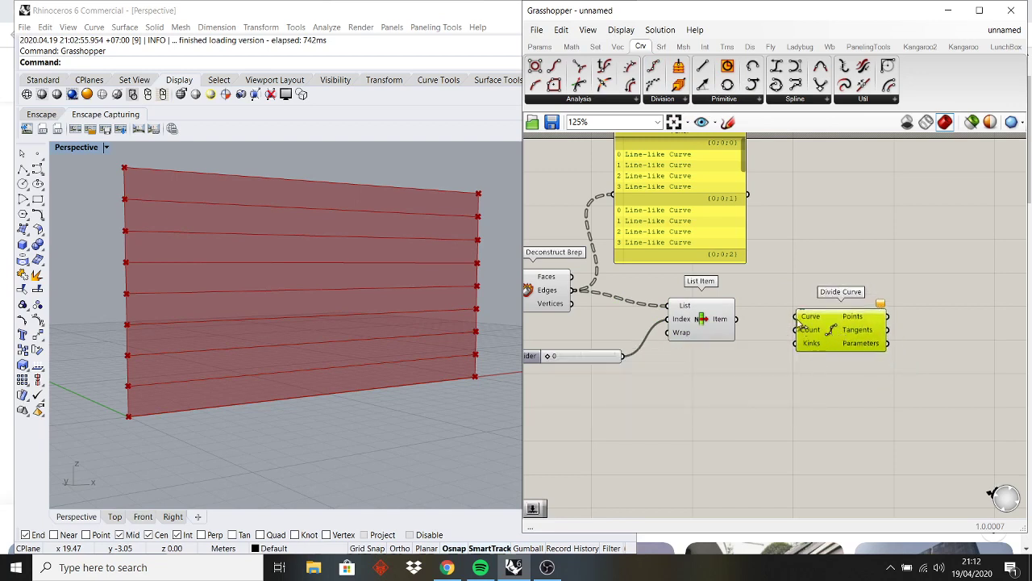
left_click_drag(798, 316, 736, 319)
mouse_move(839, 339)
left_mouse_down()
mouse_move(834, 349)
mouse_move(825, 339)
left_mouse_up()
- Add a number slider with value 100 below Divide Curve and connect it to the Count input
right_click_drag(207, 222, 182, 225)
left_click(804, 337)
mouse_move(805, 339)
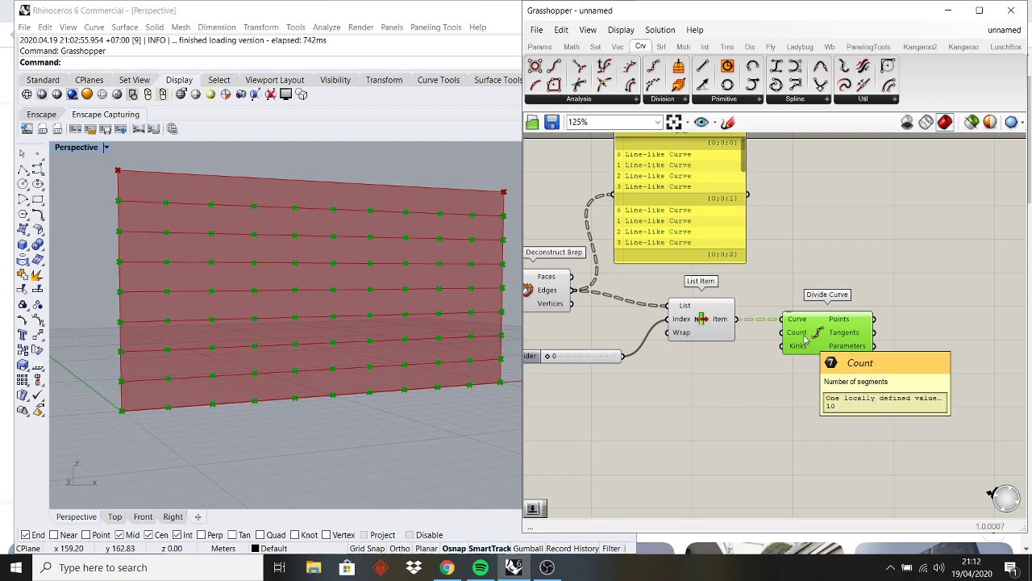
double_click(748, 430)
type("100")
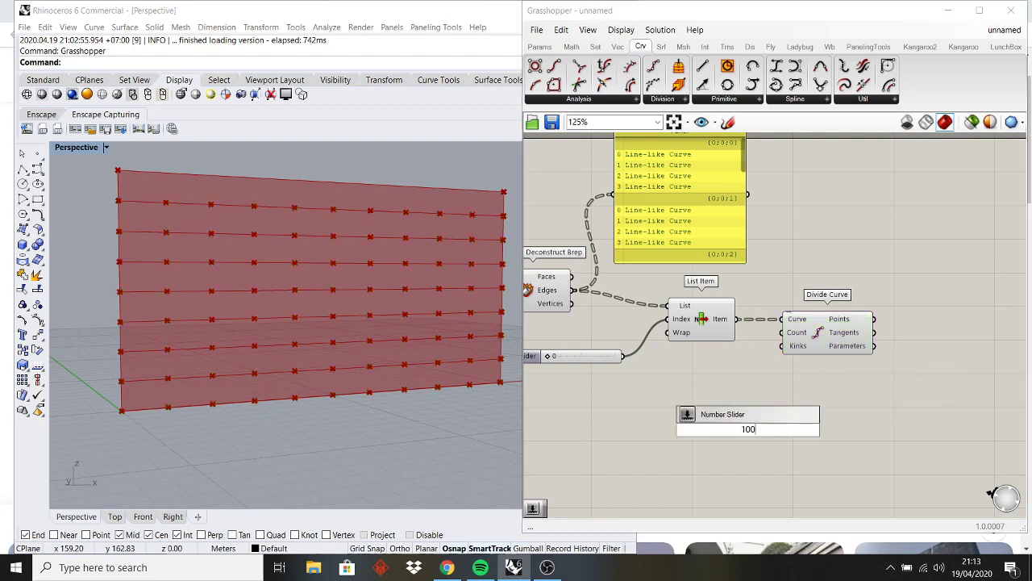
key("Return")
left_click_drag(748, 434, 713, 438)
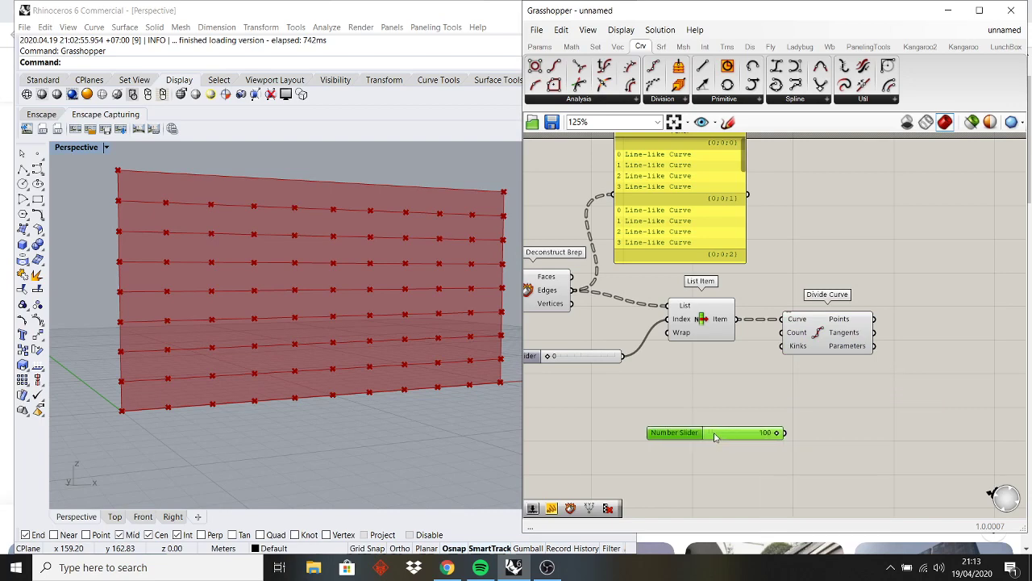
left_click_drag(777, 432, 780, 332)
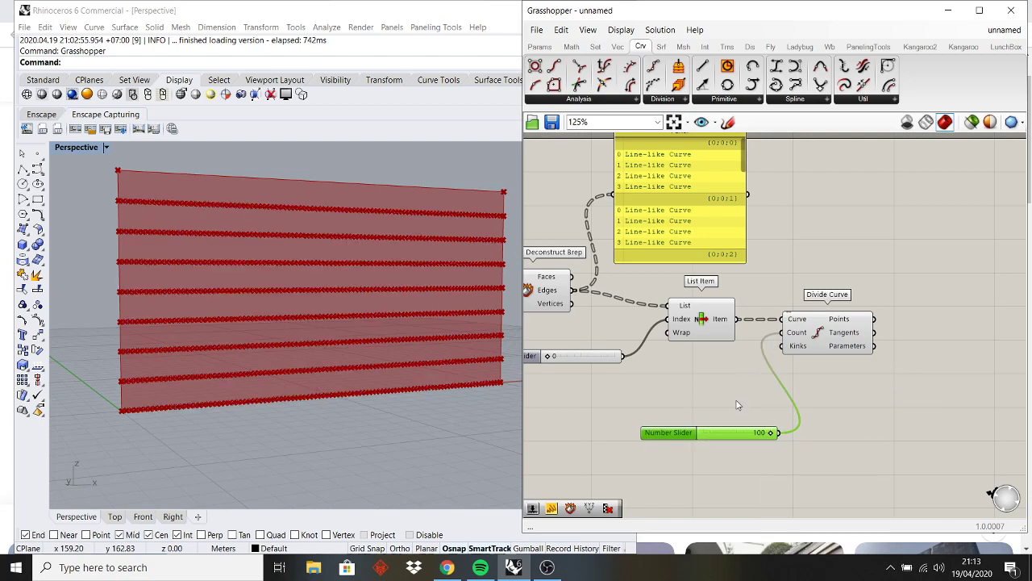
- Set the Divide Curve count slider to 20 and check the division points from another angle in Perspective
left_click_drag(772, 433, 728, 408)
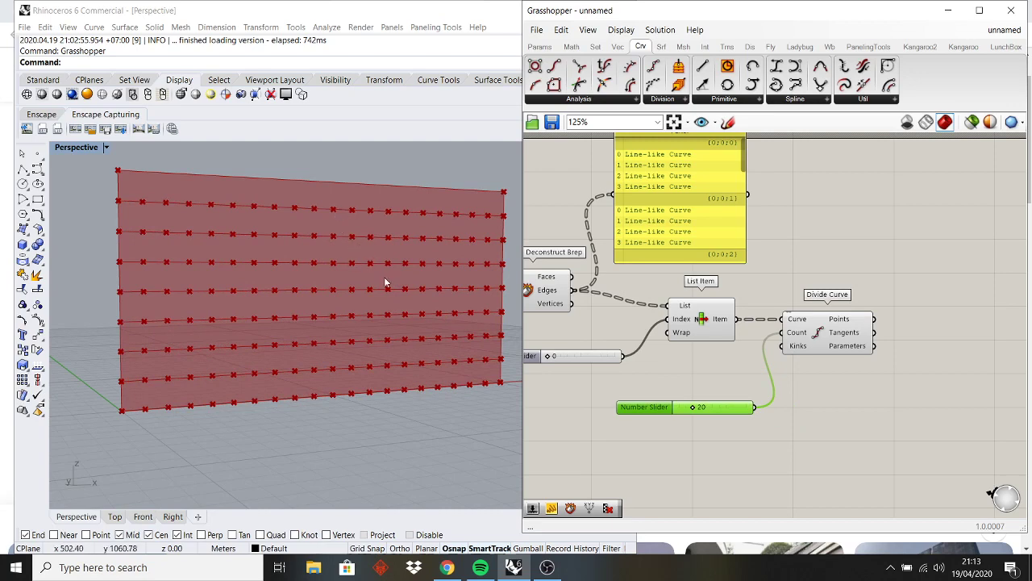
left_click(812, 340)
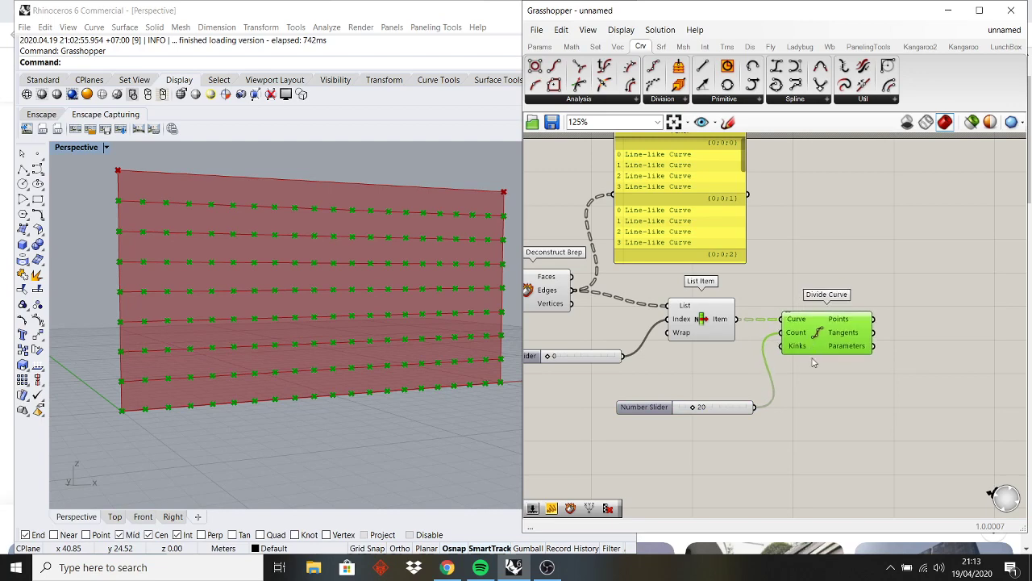
right_click_drag(820, 380, 758, 383)
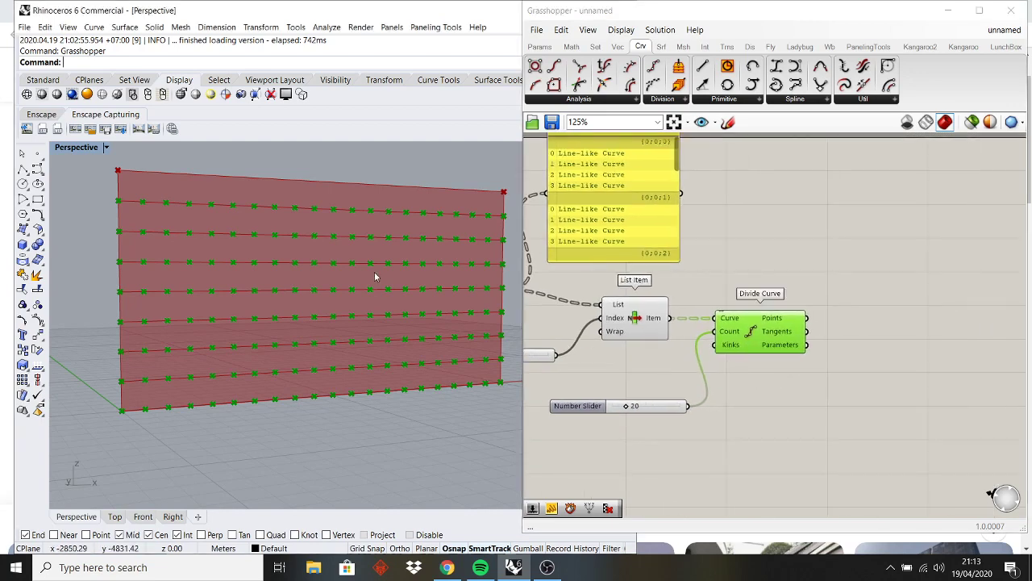
right_click_drag(374, 272, 510, 324)
right_click_drag(732, 389, 667, 375)
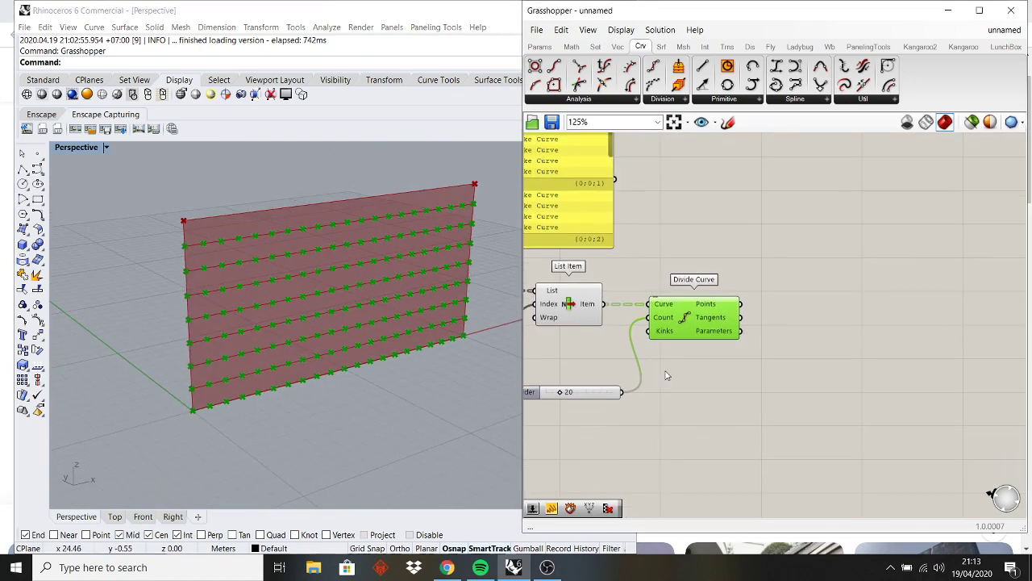
double_click(739, 410)
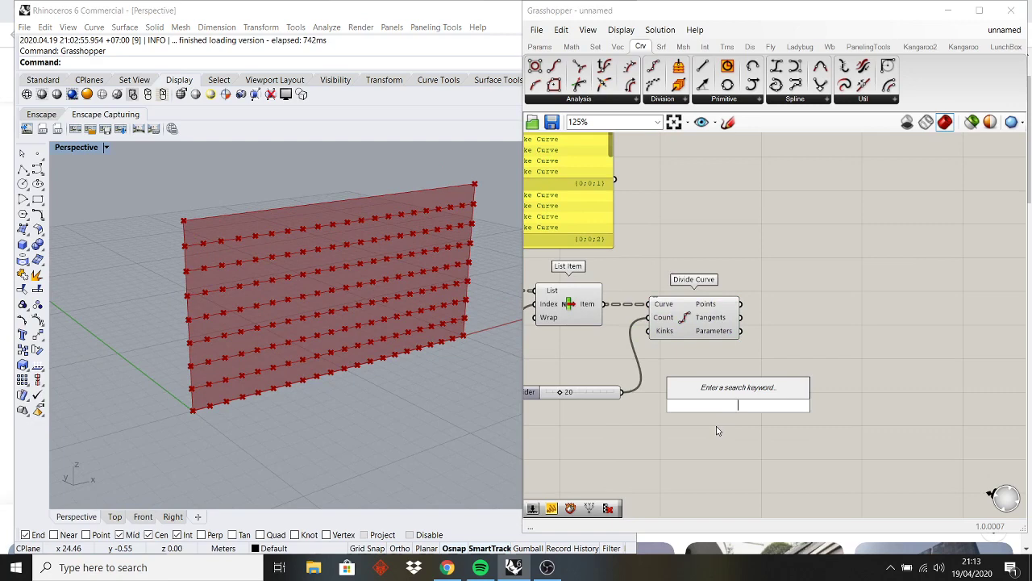
type("g")
key("Escape")
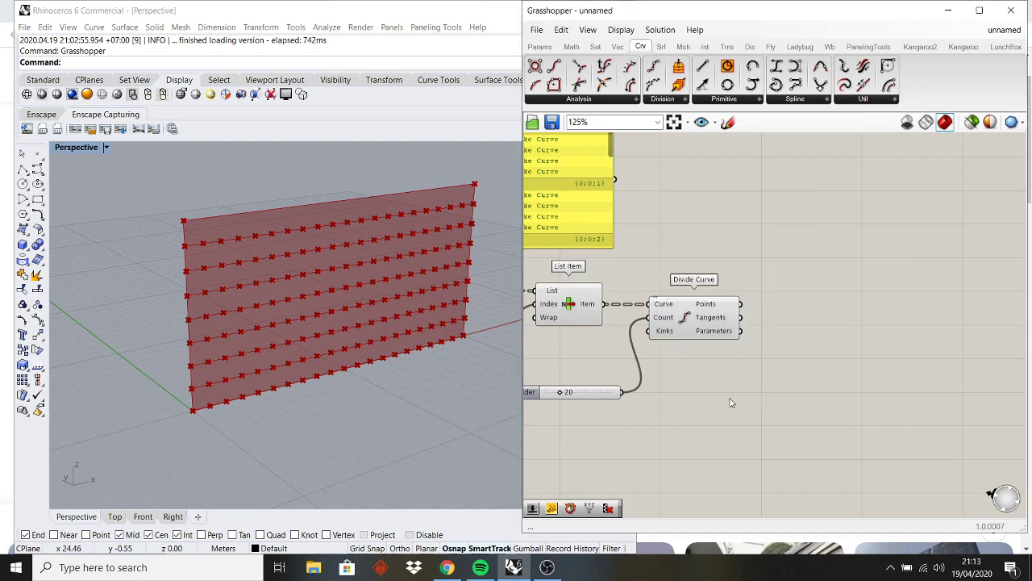
- Add a Range component and place it below Divide Curve
double_click(730, 398)
type("range")
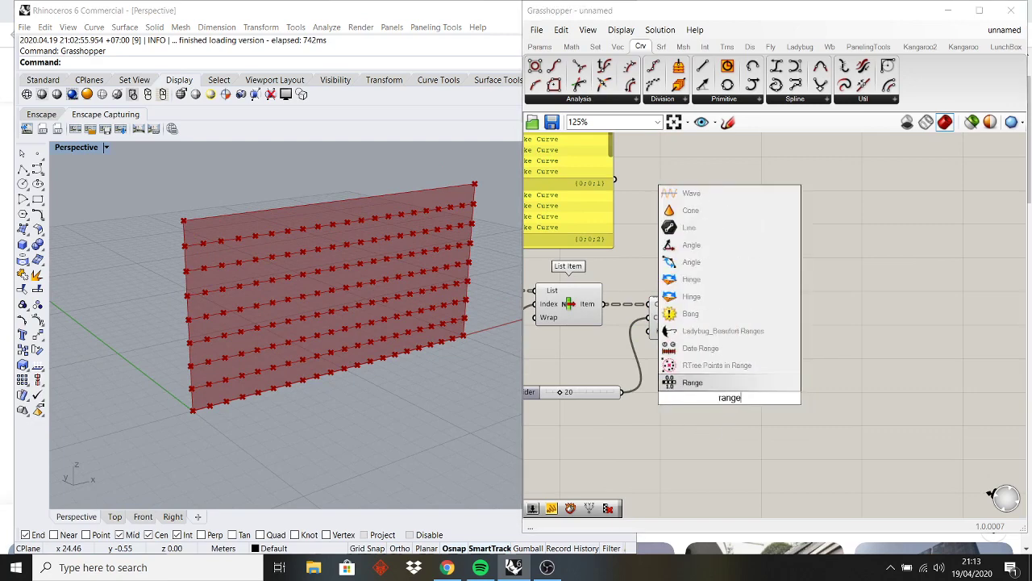
left_click(734, 384)
right_click_drag(740, 373, 733, 278)
left_click_drag(735, 316, 726, 377)
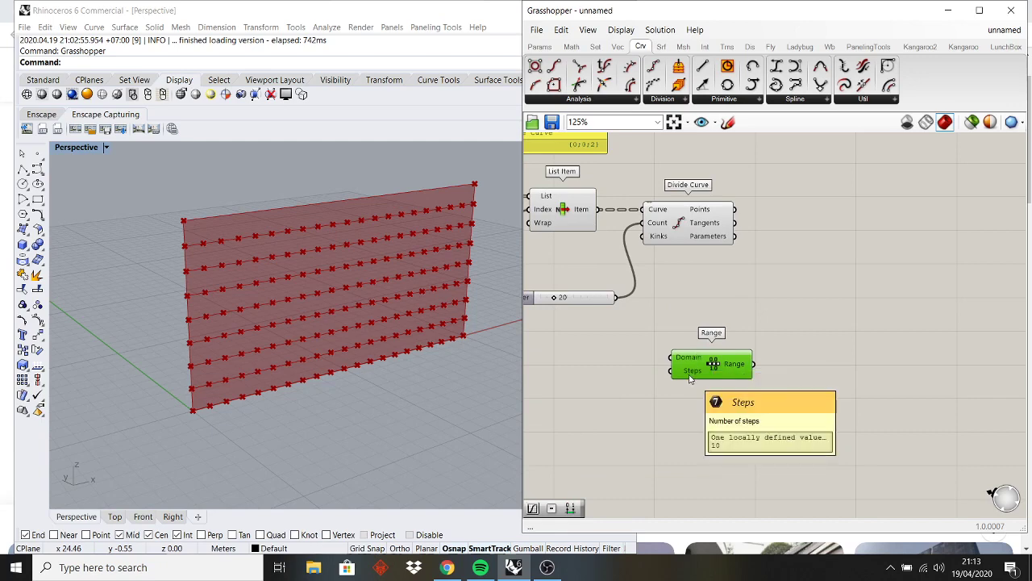
right_click_drag(690, 379, 792, 360)
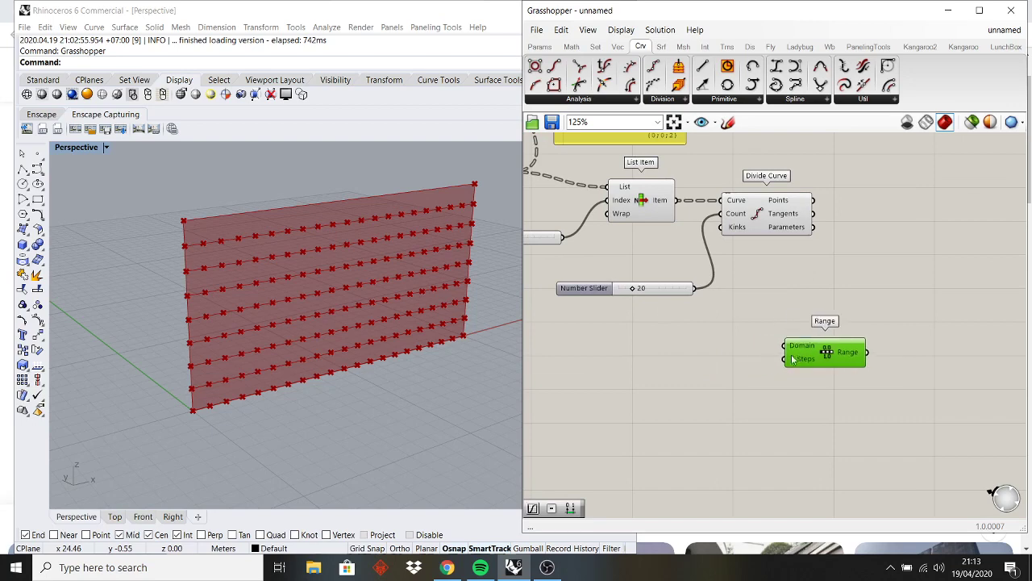
- Add a Panel beside the Range component, connect the Range output to it and enlarge it to show the whole list
double_click(702, 354)
type("//")
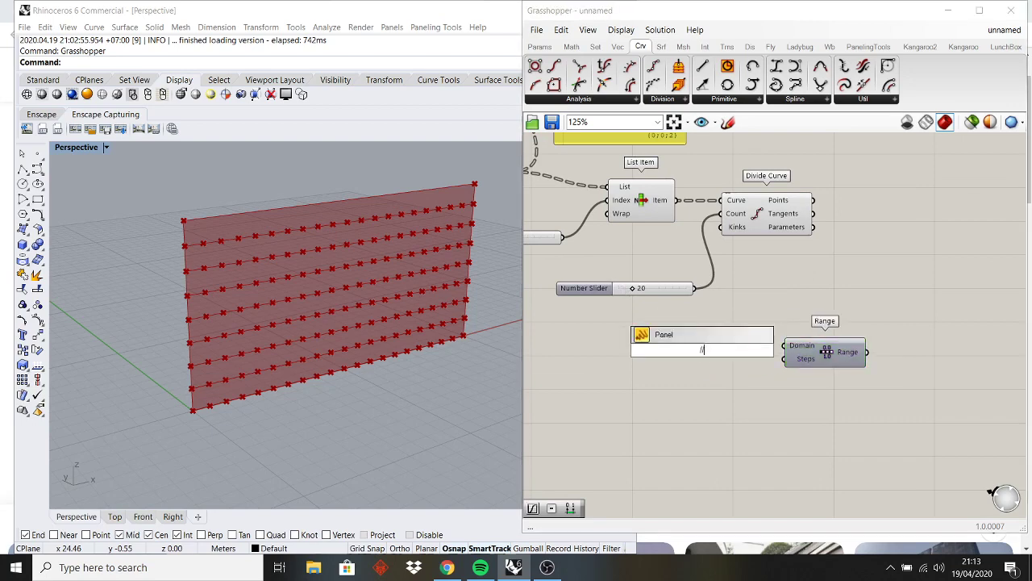
key("Return")
right_click_drag(671, 349, 589, 345)
left_click_drag(589, 345, 785, 348)
left_click_drag(867, 358, 852, 466)
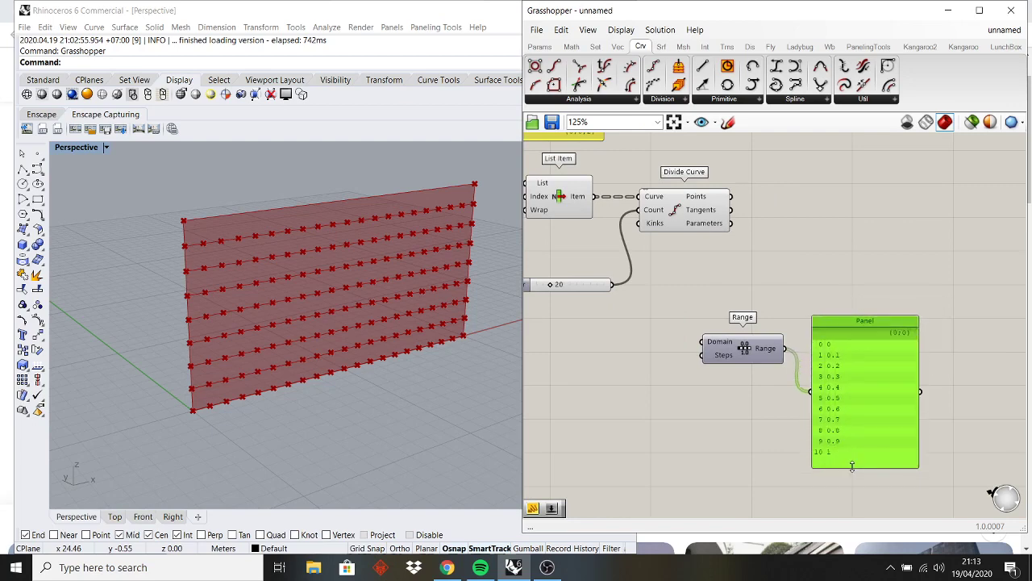
- Connect the 20 number slider to the Range's Steps input and check the end of the list in the panel
left_click(722, 348)
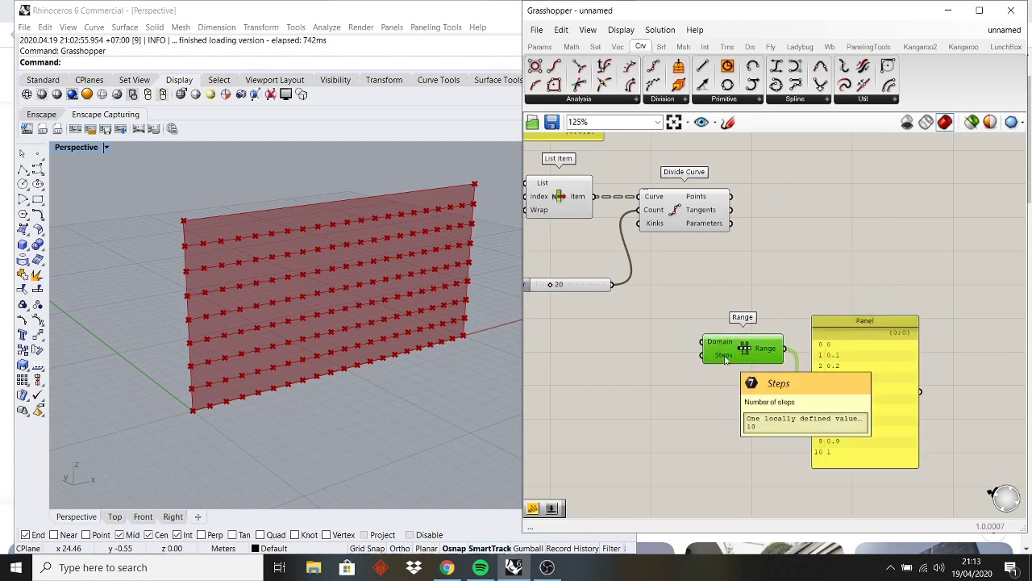
left_click(713, 390)
left_click_drag(833, 418, 839, 375)
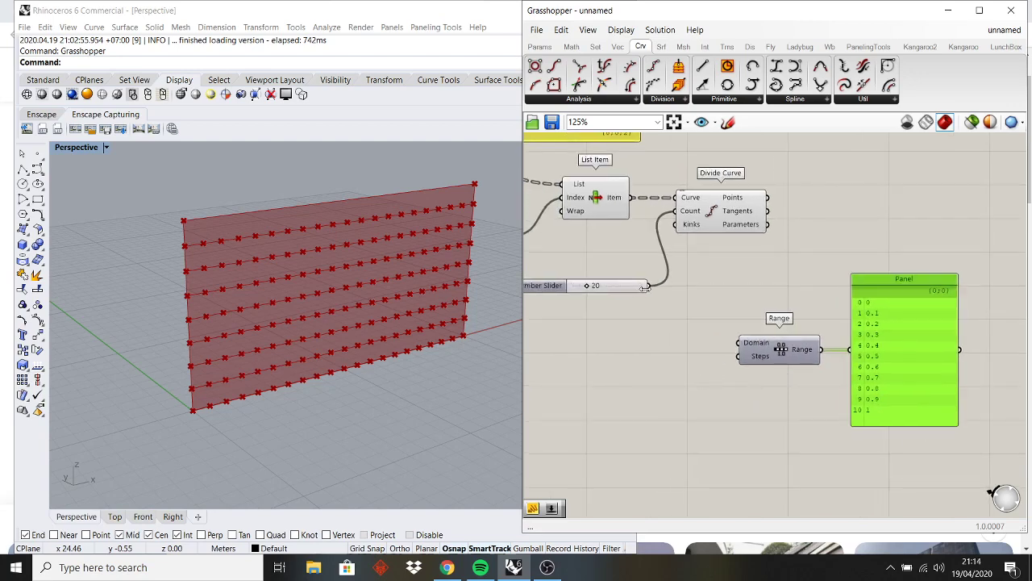
left_click_drag(648, 286, 738, 356)
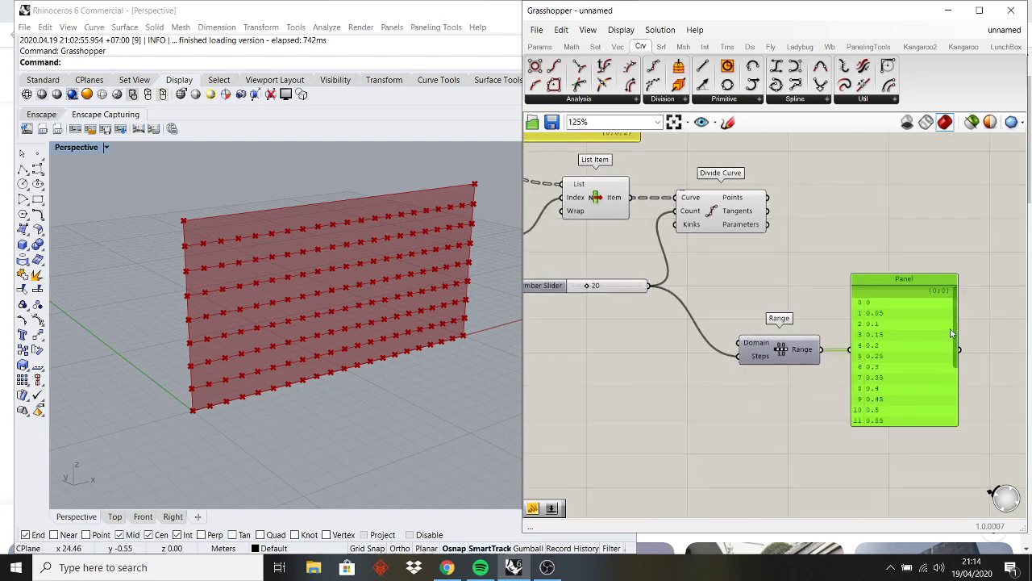
left_click_drag(956, 330, 949, 388)
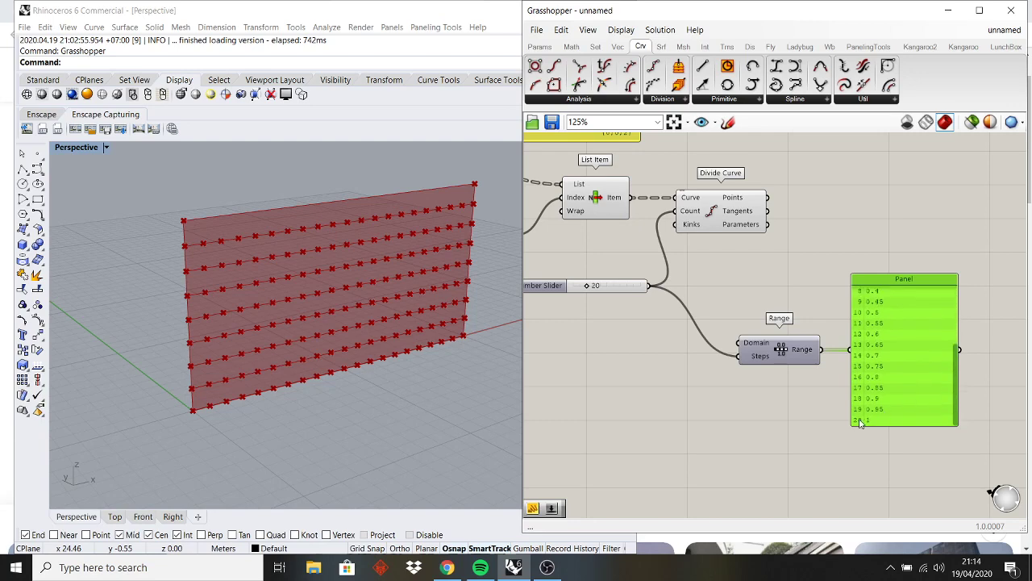
left_click_drag(958, 388, 951, 296)
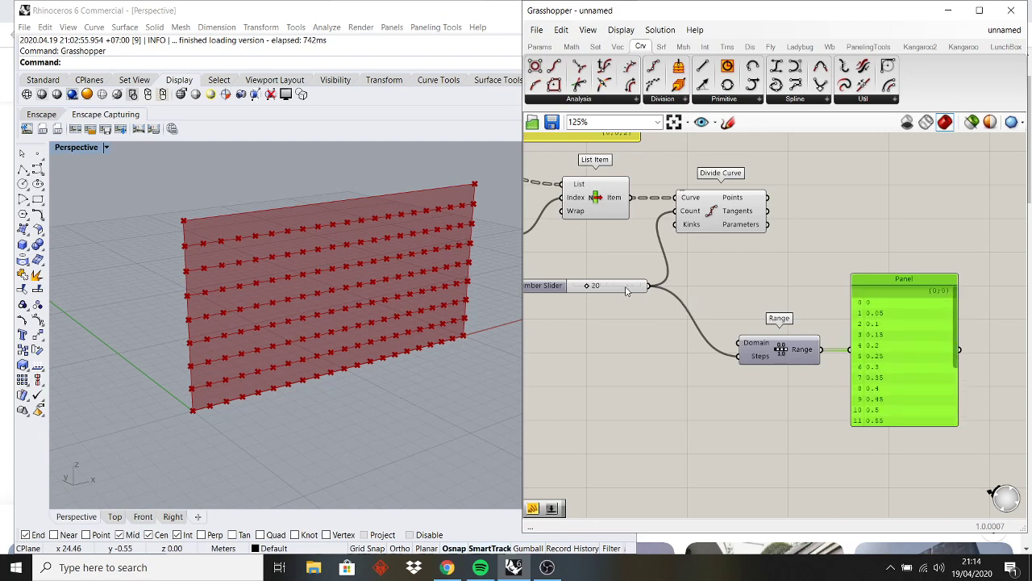
left_click_drag(949, 315, 953, 401)
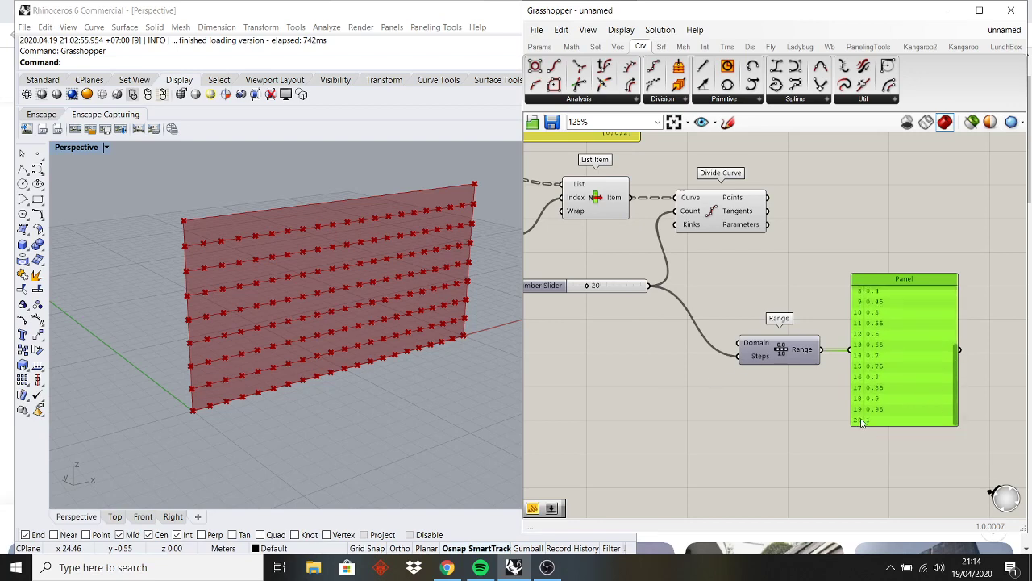
right_click_drag(852, 467, 790, 399)
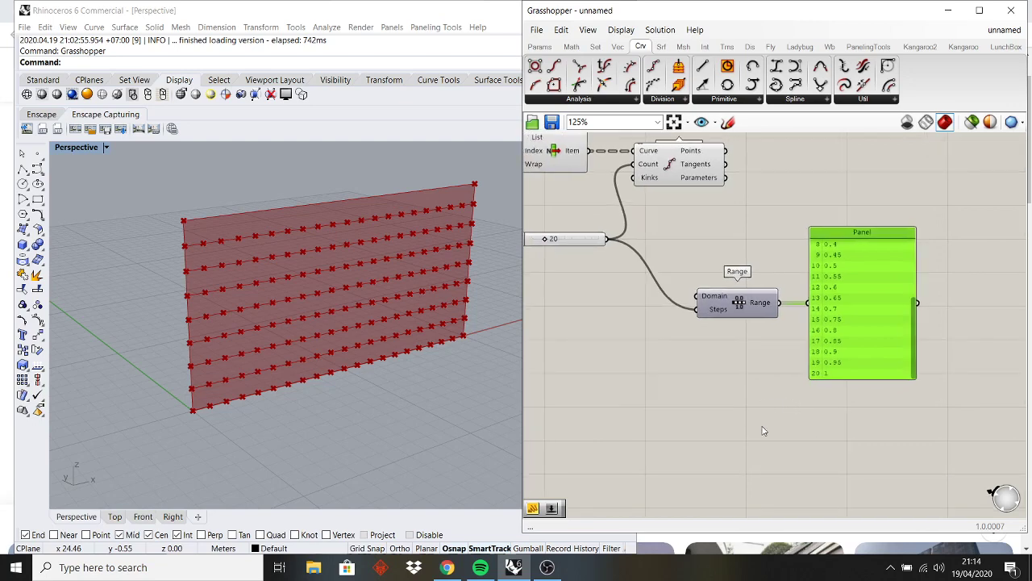
- Add a Subtraction component taking the division count slider minus a new slider of 1, and feed its result into the Range's Steps input
double_click(658, 369)
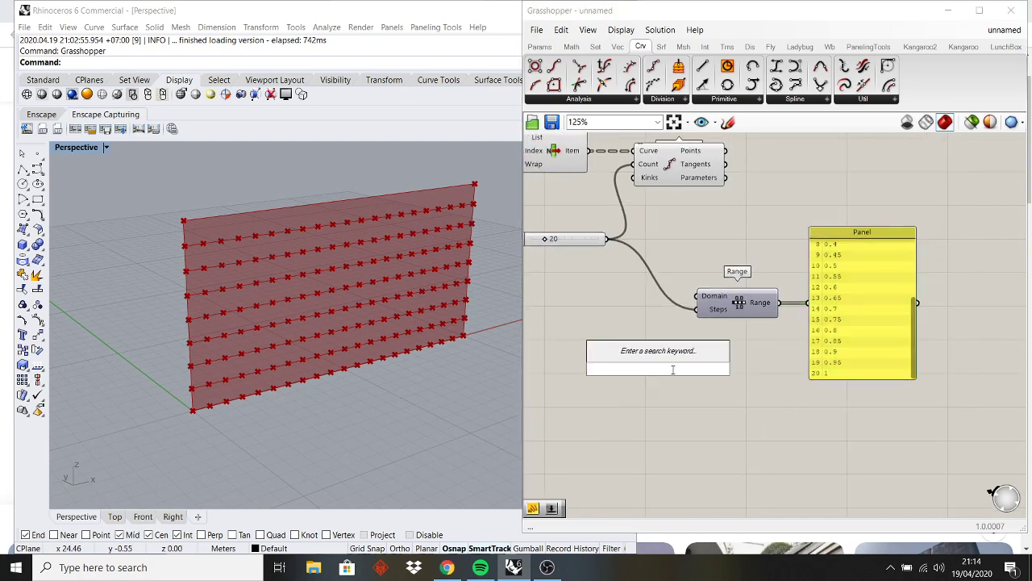
type("Subtraction")
key("Return")
left_click_drag(634, 362, 597, 244)
double_click(588, 377)
type("Number Slider")
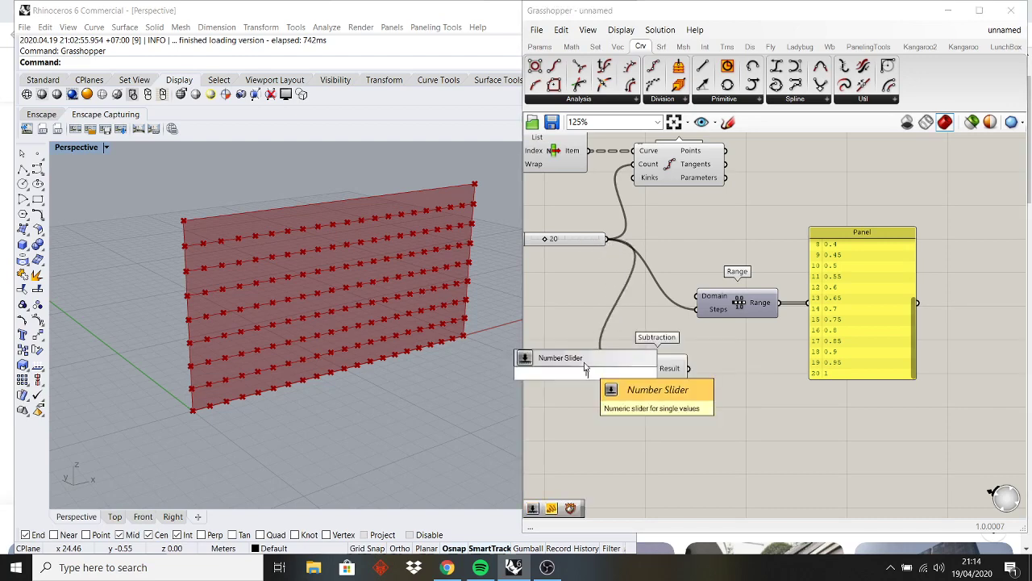
left_click(596, 363)
mouse_move(611, 374)
left_mouse_down()
mouse_move(545, 376)
mouse_move(630, 375)
mouse_move(696, 309)
left_mouse_up()
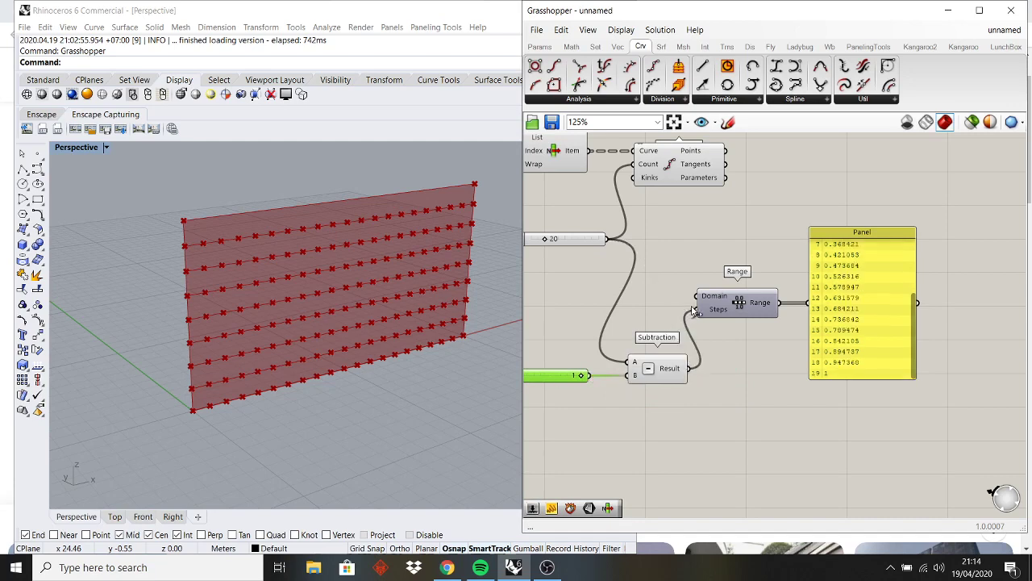
- Check the end of the Range list in the panel and delete the panel
left_click_drag(911, 305, 911, 339)
left_click(824, 379)
left_click(814, 400)
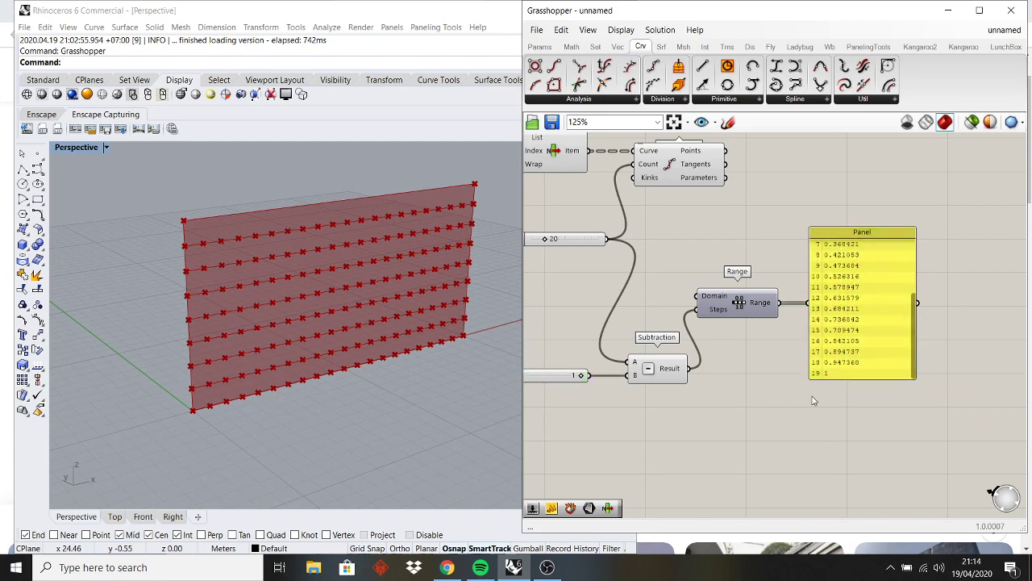
left_click(879, 311)
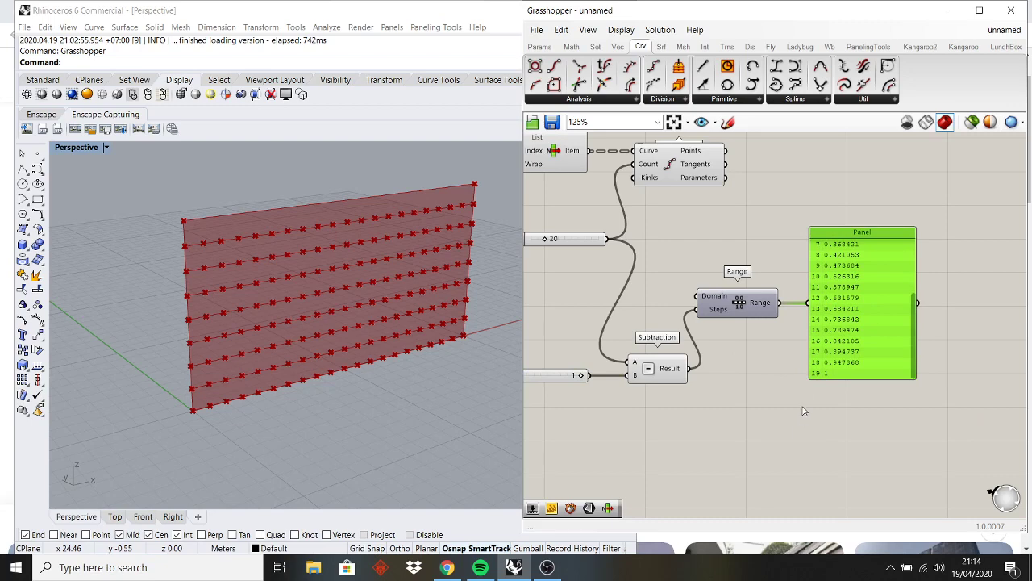
right_click_drag(803, 411, 779, 423)
key("Delete")
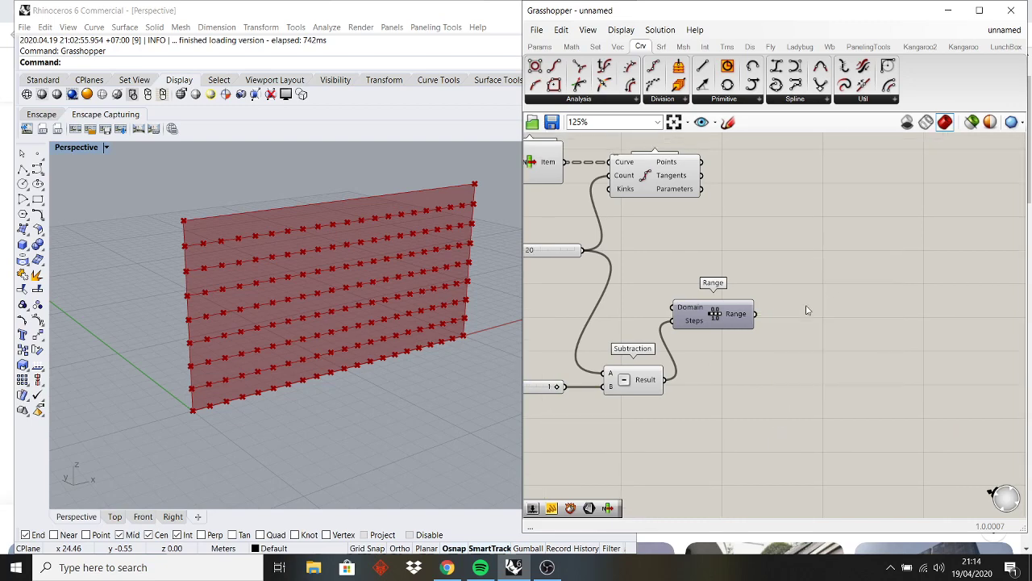
- Add a Graph Mapper component and place it beside the Range component
double_click(844, 359)
type("gra")
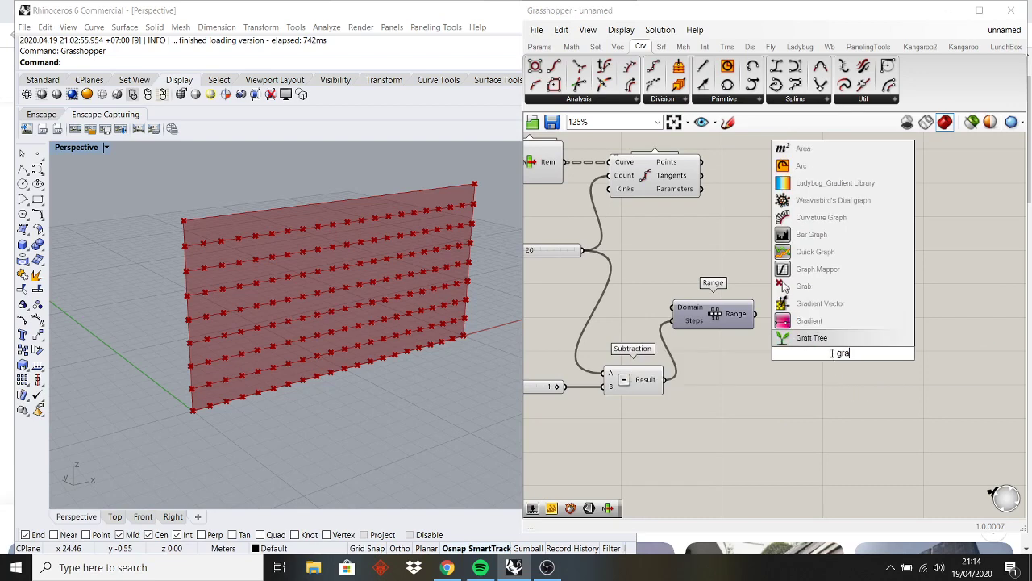
left_click(818, 268)
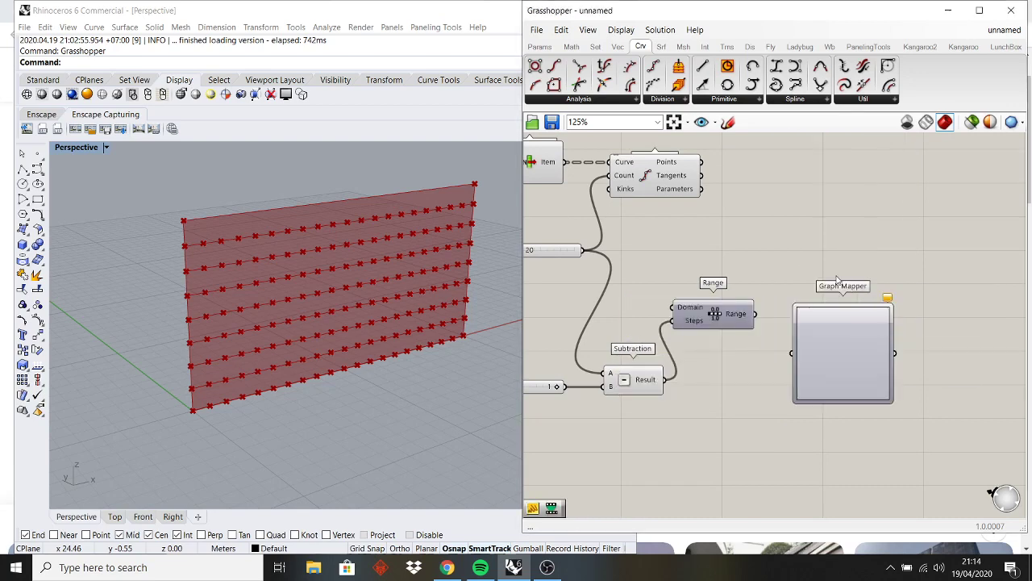
left_click_drag(823, 337, 813, 319)
- Set the Graph Mapper's graph type to Sine and connect the Range output to its input
right_click(813, 318)
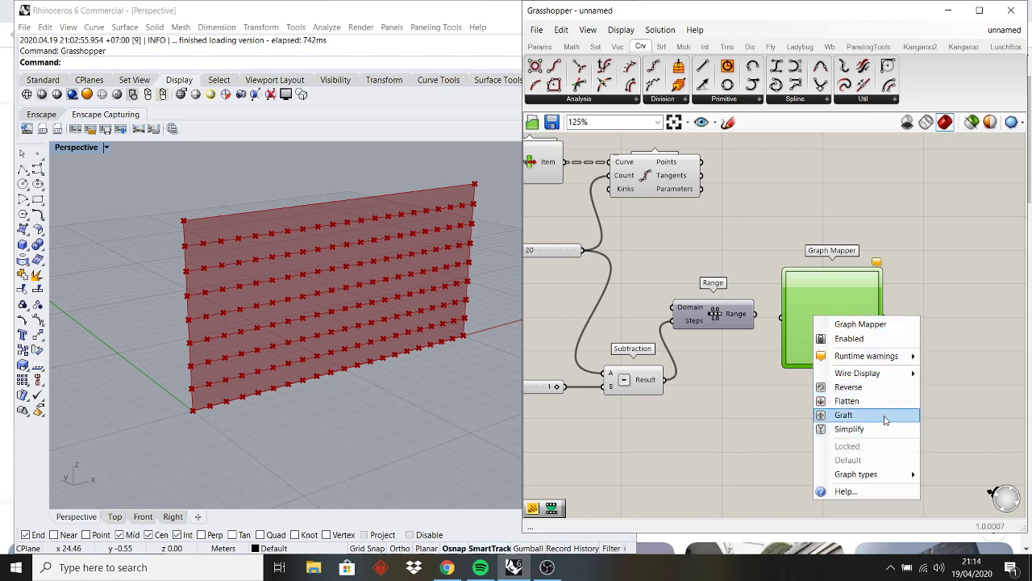
mouse_move(888, 477)
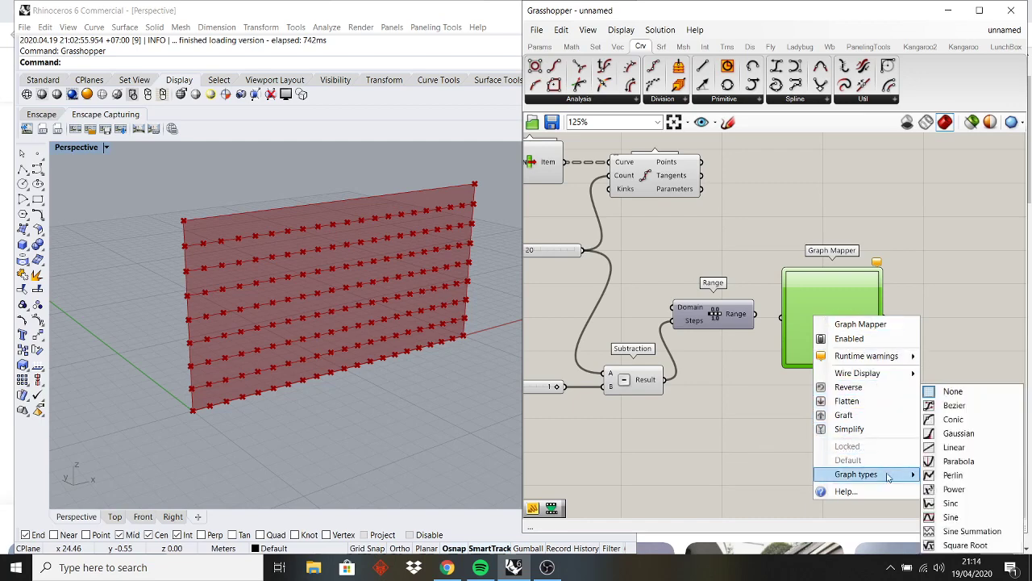
left_click(950, 516)
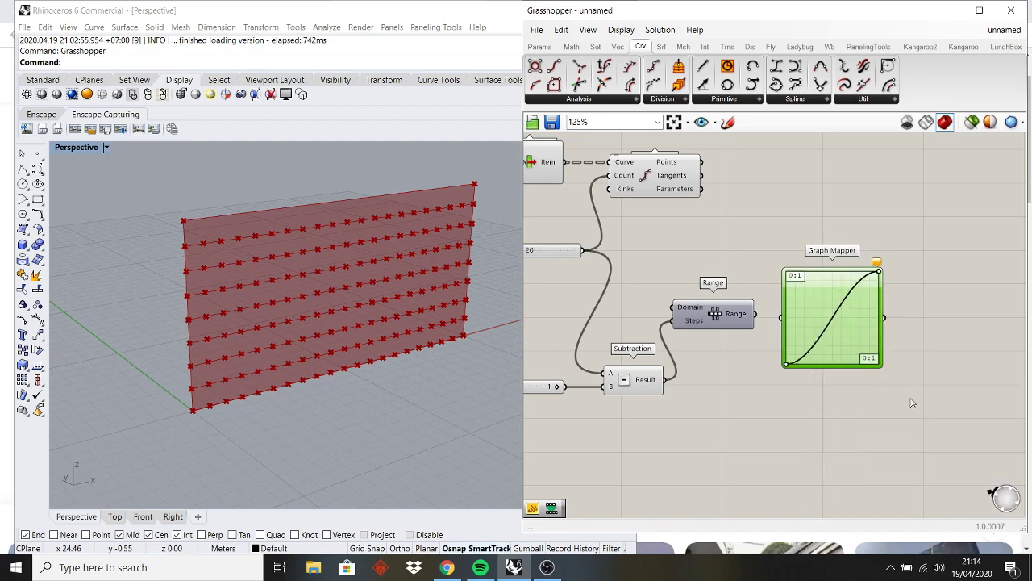
left_click(852, 407)
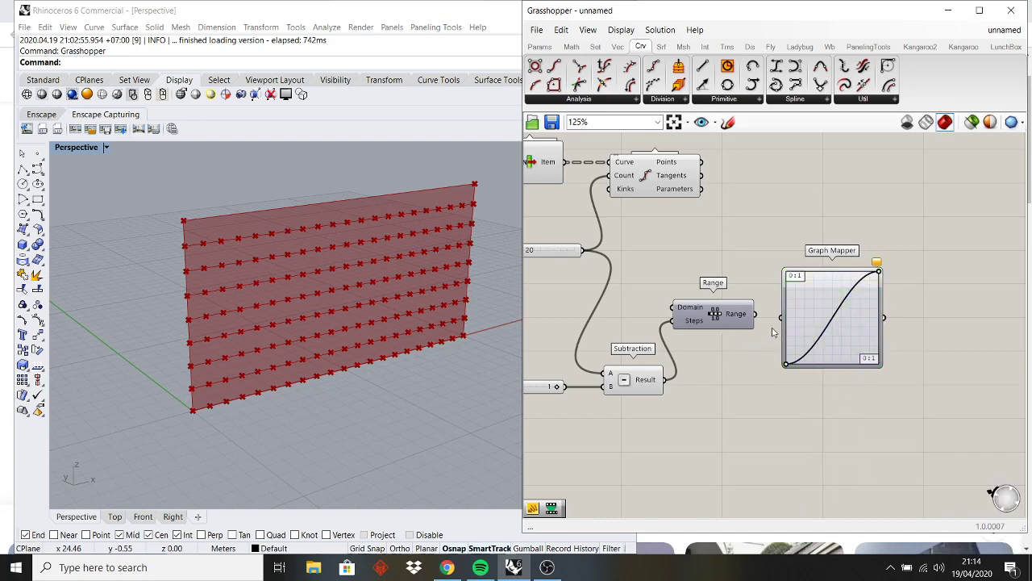
left_click_drag(778, 323, 759, 319)
left_click_drag(846, 354, 849, 350)
- Add a Panel beside the Graph Mapper, connect the mapper's output to it and enlarge it to show the whole list
double_click(857, 405)
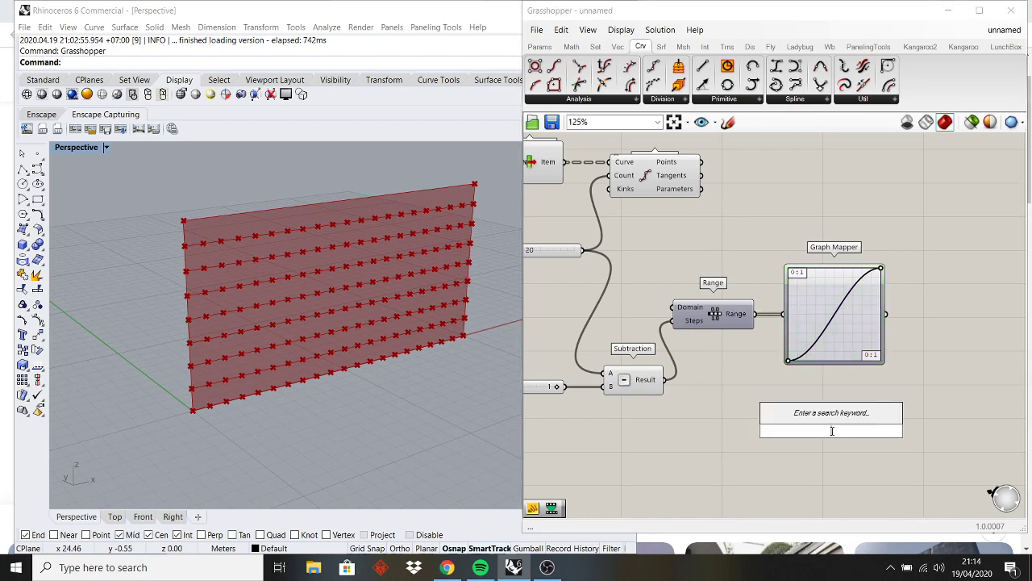
type("Panel")
key("Return")
right_click_drag(858, 439, 796, 446)
left_click_drag(726, 451, 811, 321)
left_click_drag(915, 298, 887, 184)
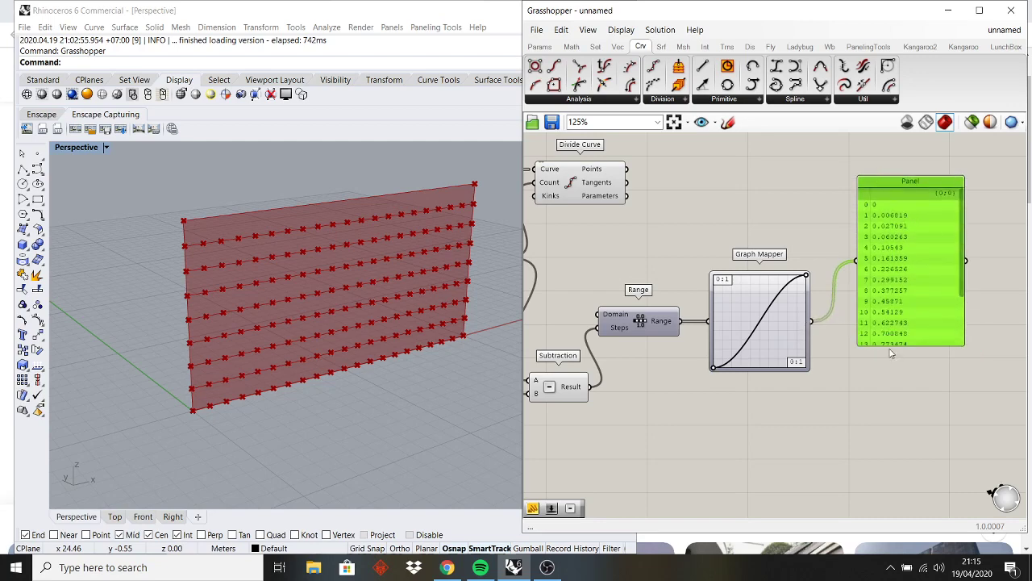
left_click_drag(893, 348, 892, 443)
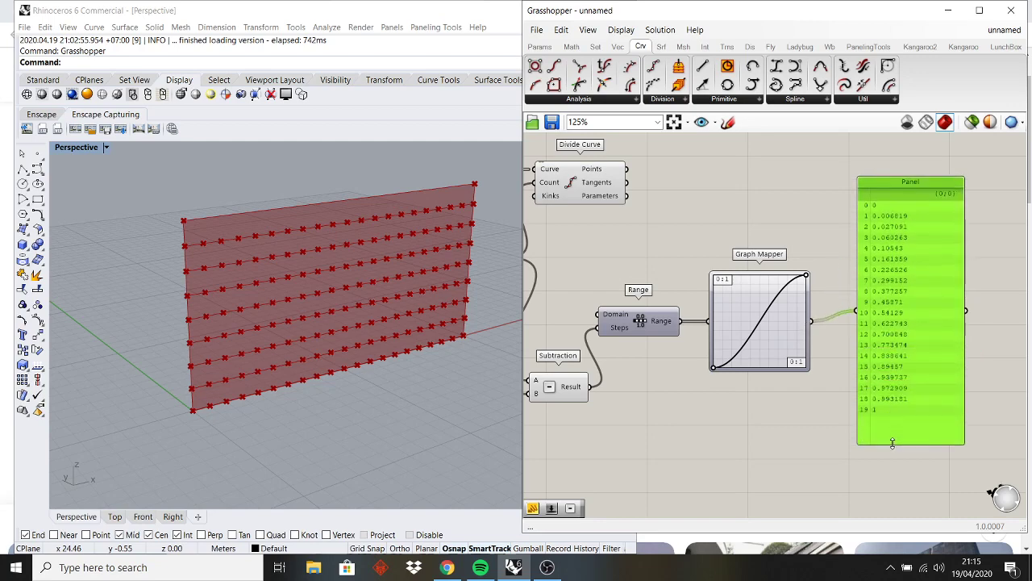
right_click_drag(771, 412, 778, 415)
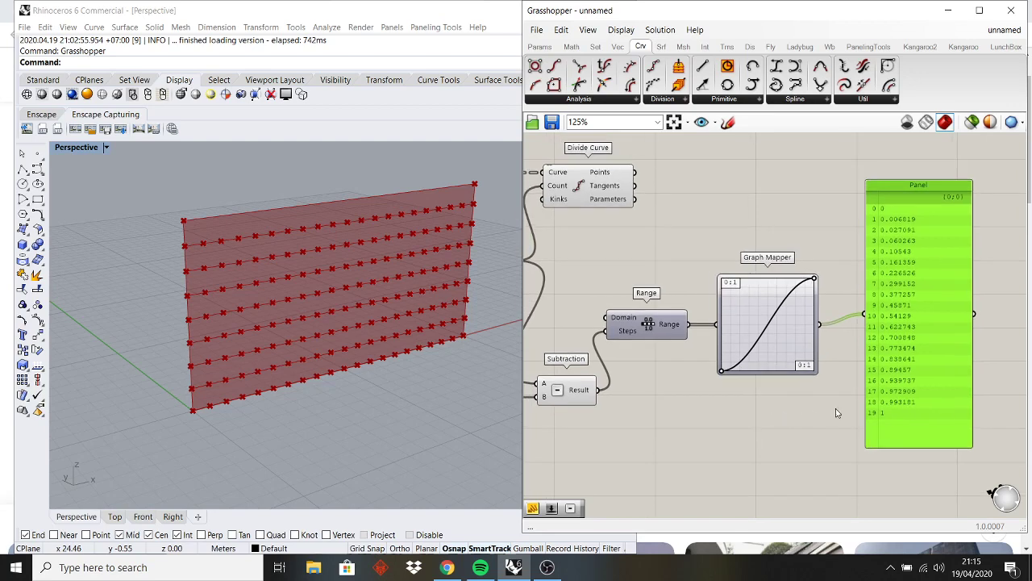
left_click_drag(925, 373, 926, 384)
right_click_drag(910, 396, 919, 351)
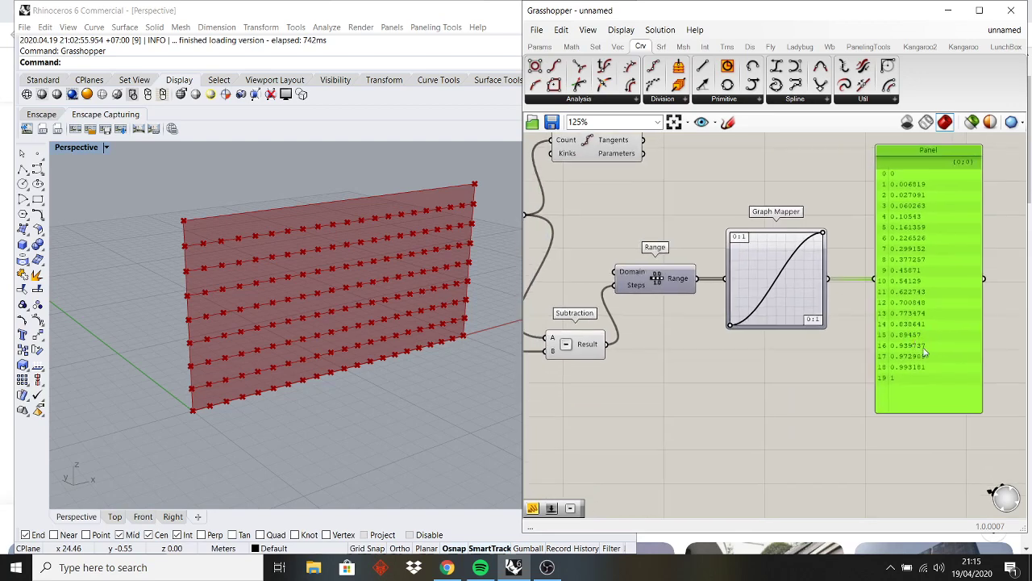
- Duplicate the Graph Mapper's panel and connect the Range output to the copy
left_click_drag(925, 330, 845, 339, "alt")
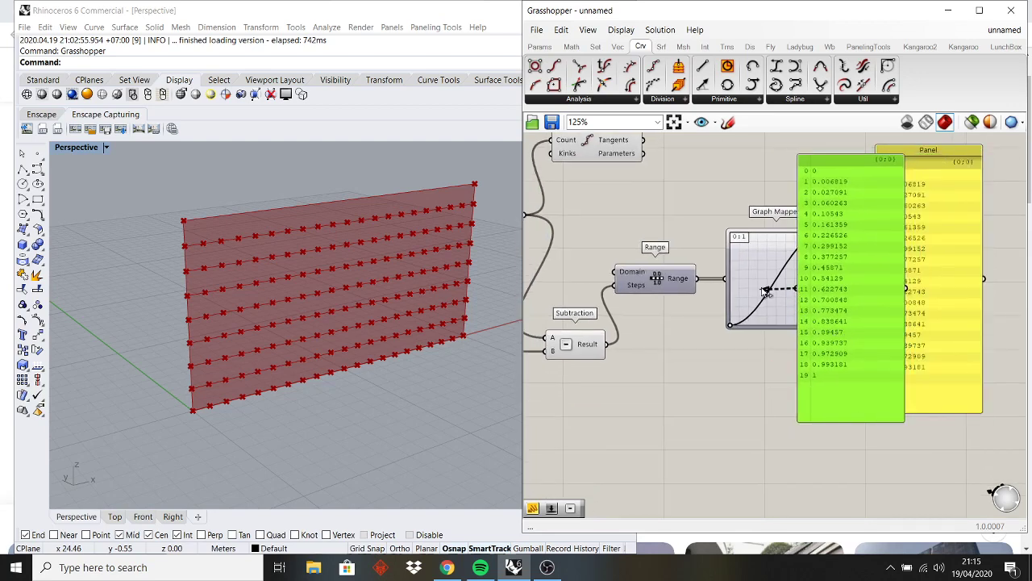
left_click_drag(696, 279, 783, 436)
right_click_drag(806, 412, 714, 332)
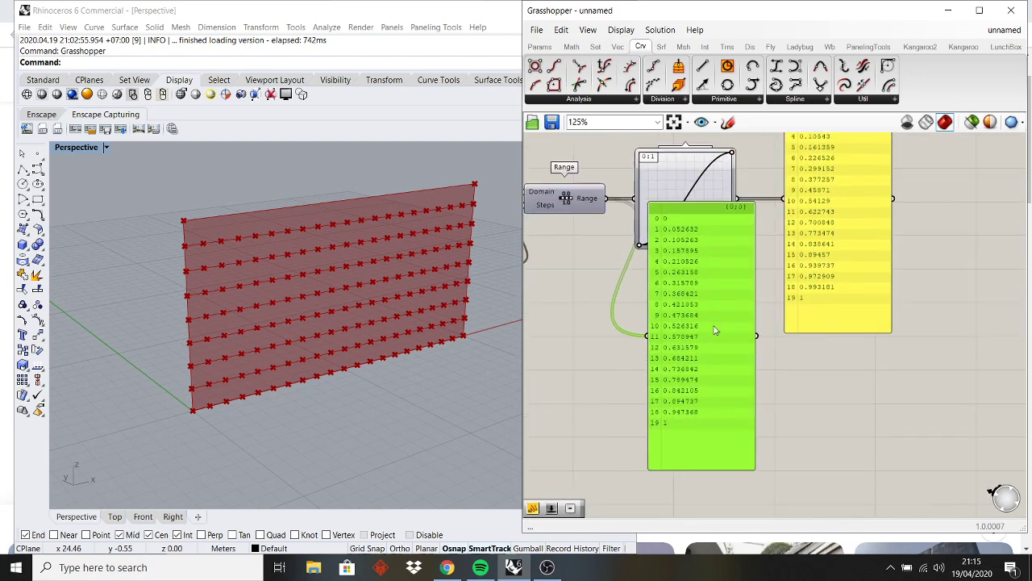
- Arrange the Range panel and the Graph Mapper panel side by side below the Graph Mapper for comparison
left_click_drag(848, 272, 920, 406)
left_click_drag(695, 372, 728, 424)
left_click_drag(869, 386, 837, 441)
left_click_drag(725, 412, 728, 421)
left_click_drag(836, 412, 845, 375)
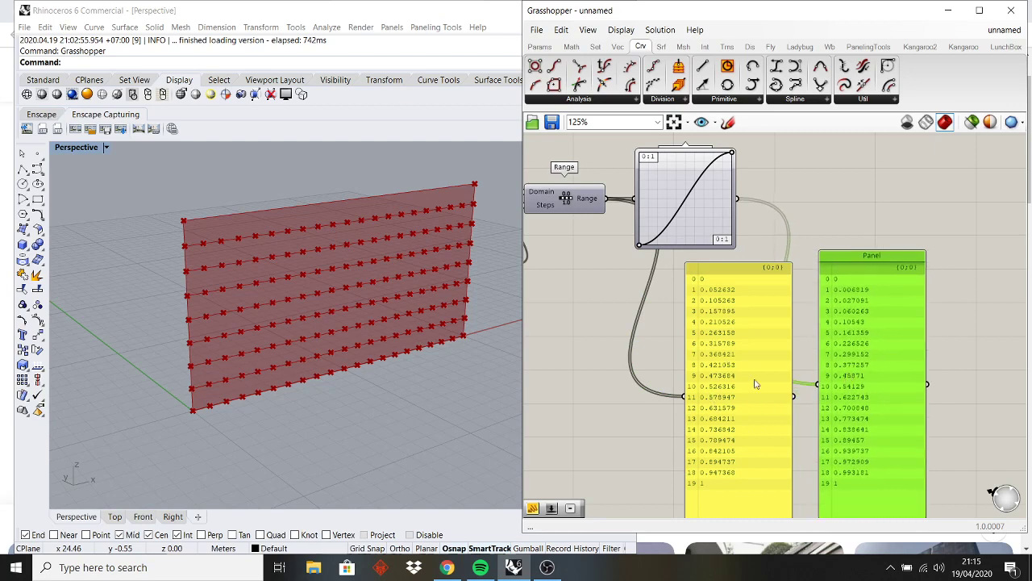
left_click_drag(751, 383, 756, 446)
left_click_drag(845, 391, 853, 465)
right_click_drag(635, 423, 679, 341)
left_click(680, 341)
- Add a Scribble label above the Range values panel with the text "urut"
double_click(790, 232)
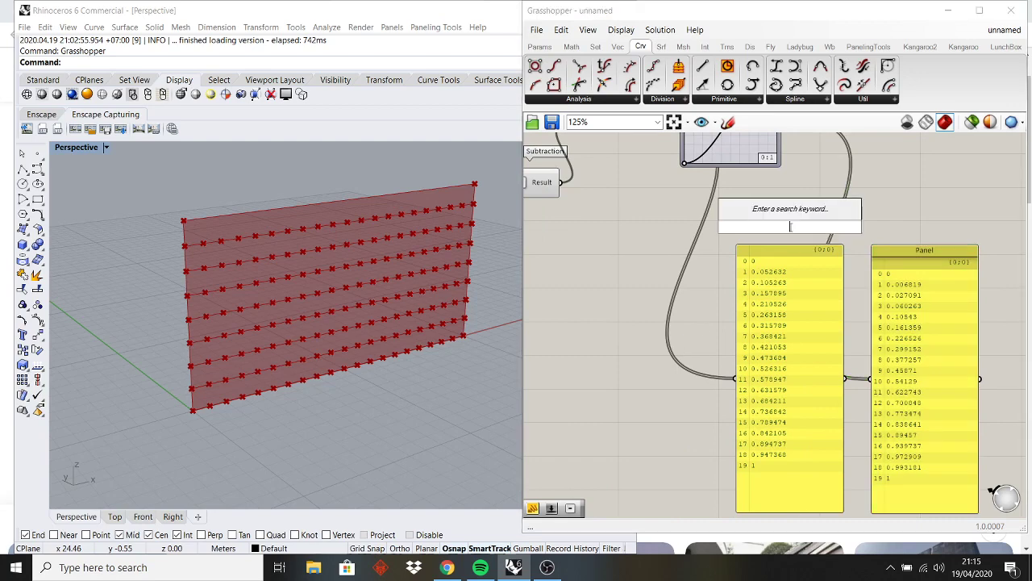
type("sc")
left_click(756, 178)
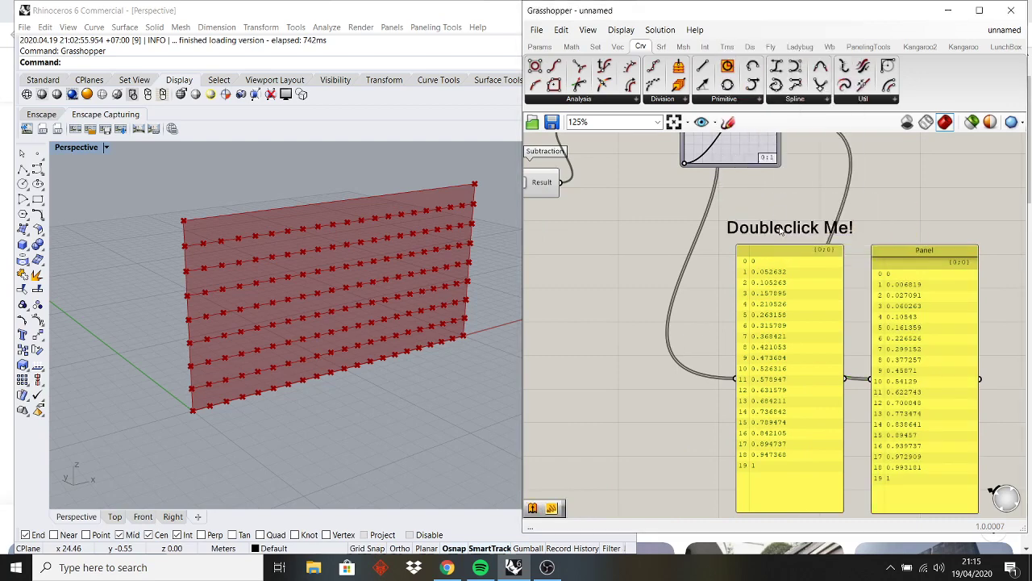
left_click(806, 222)
double_click(807, 221)
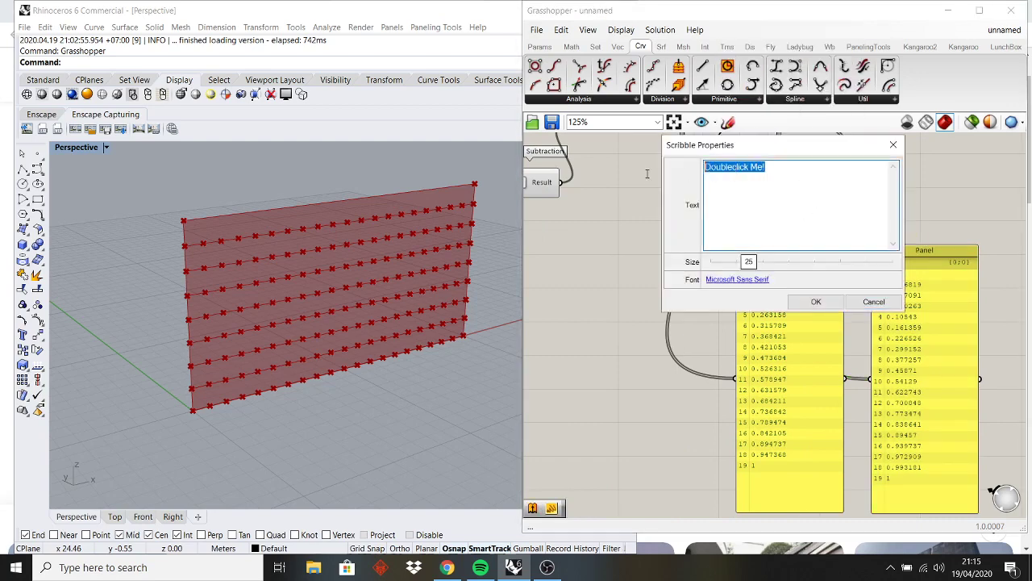
type("U")
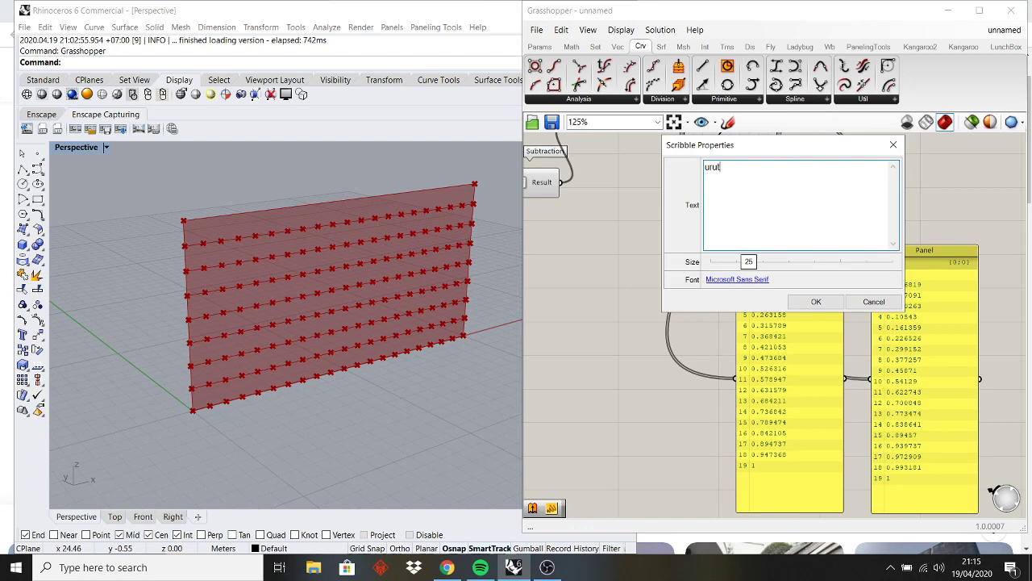
left_click(796, 299)
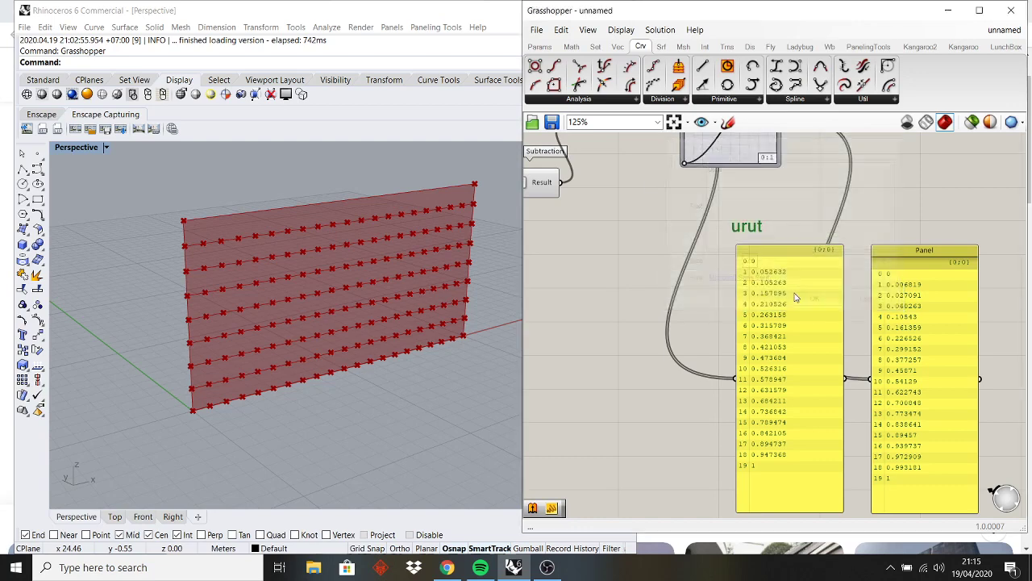
- Copy the "urut" scribble above the Graph Mapper panel and change the copy's text to "berubah sesuai kurva"
scroll(773, 223, "up", 1)
right_click_drag(774, 191, 751, 262)
mouse_move(720, 296)
left_mouse_down()
mouse_move(756, 308)
mouse_move(766, 297)
mouse_move(927, 300)
left_mouse_up()
right_click_drag(927, 300, 867, 256)
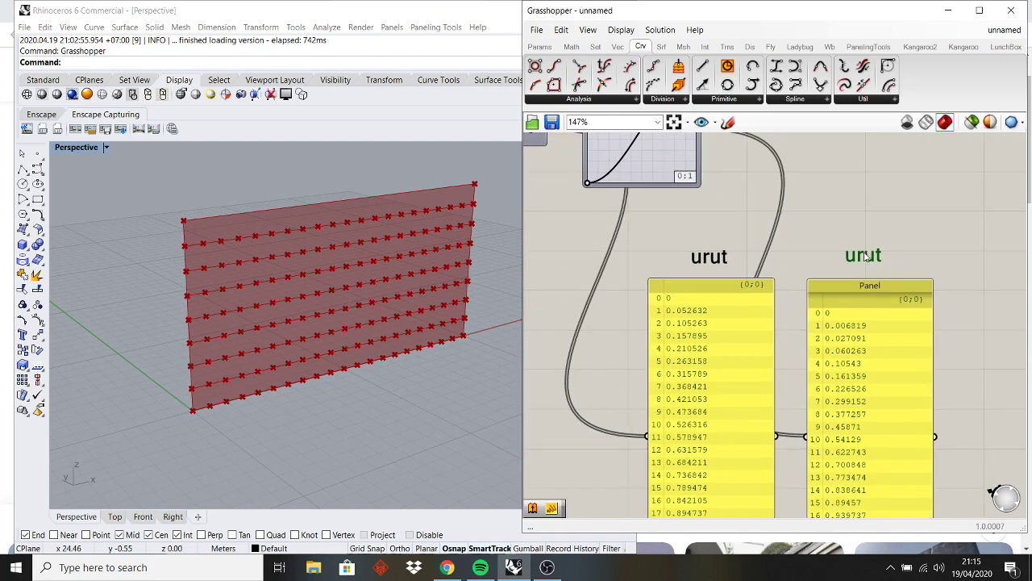
double_click(866, 255)
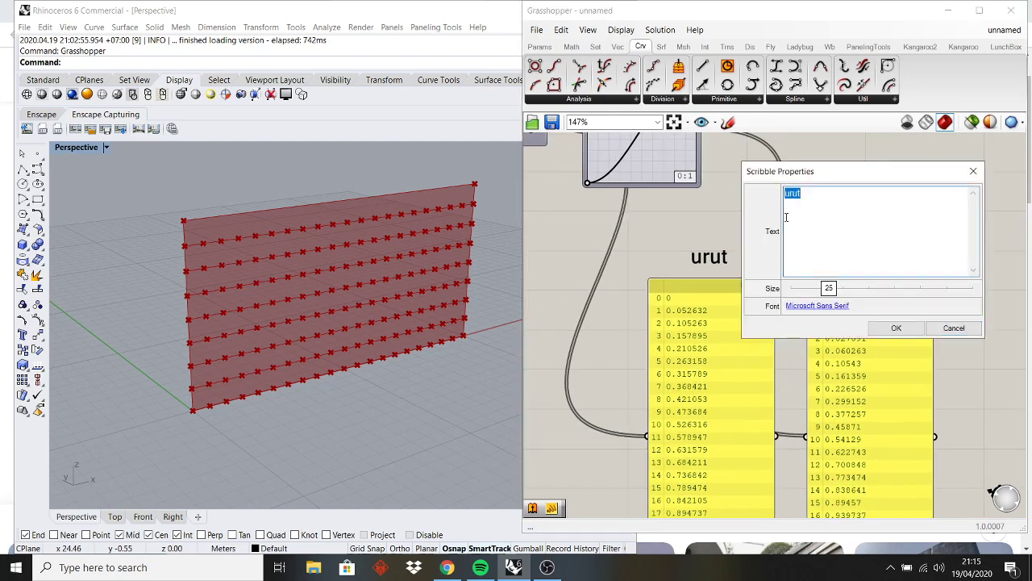
type("berubah sesuai kurva")
left_click(896, 327)
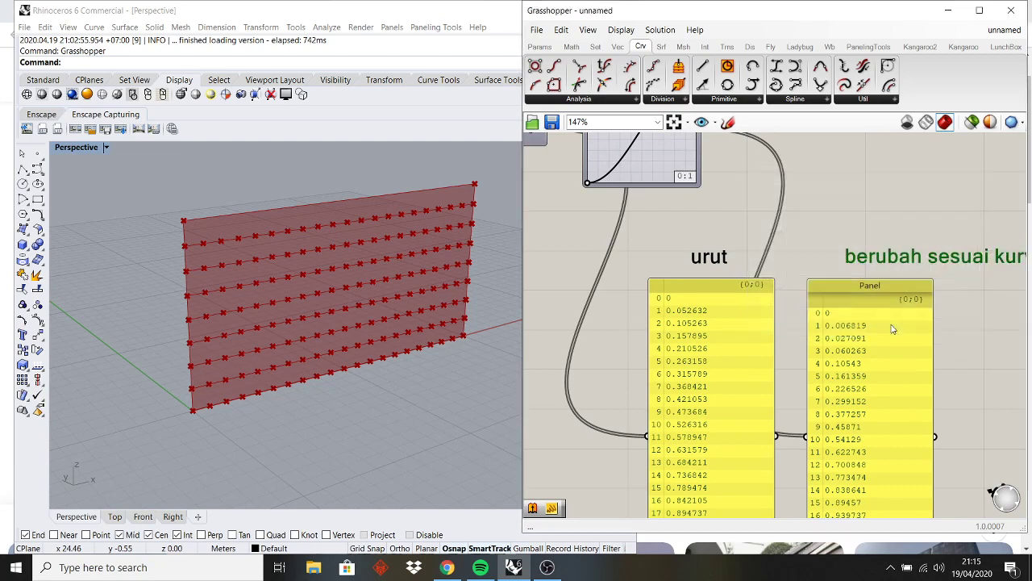
- Reposition the "berubah sesuai kurva" label above the Graph Mapper values panel
right_click_drag(905, 254, 903, 190)
left_click_drag(902, 186, 856, 186)
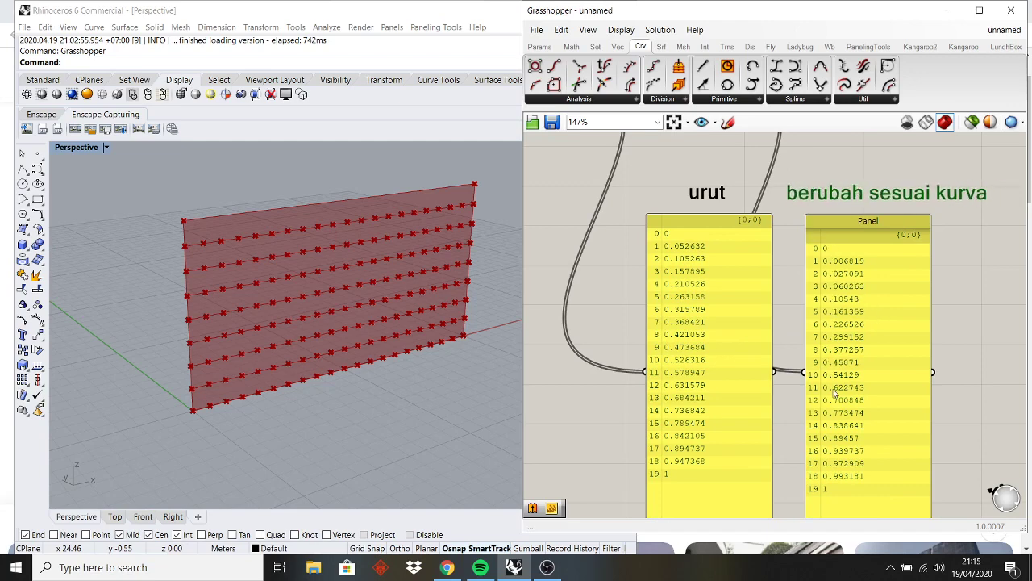
scroll(868, 398, "down", 1)
right_click_drag(694, 175, 703, 245)
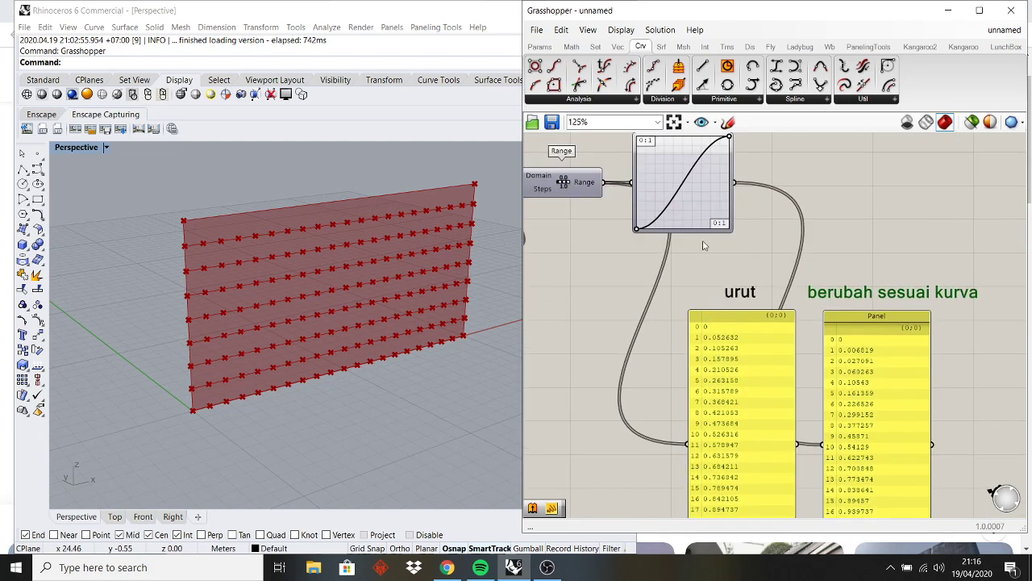
- Reshape the Graph Mapper's sine curve into a full hump peaking at mid-range and nudge the "berubah sesuai kurva" label closer to its panel
left_click_drag(728, 139, 684, 137)
right_click_drag(843, 349, 812, 253)
scroll(812, 253, "up", 1)
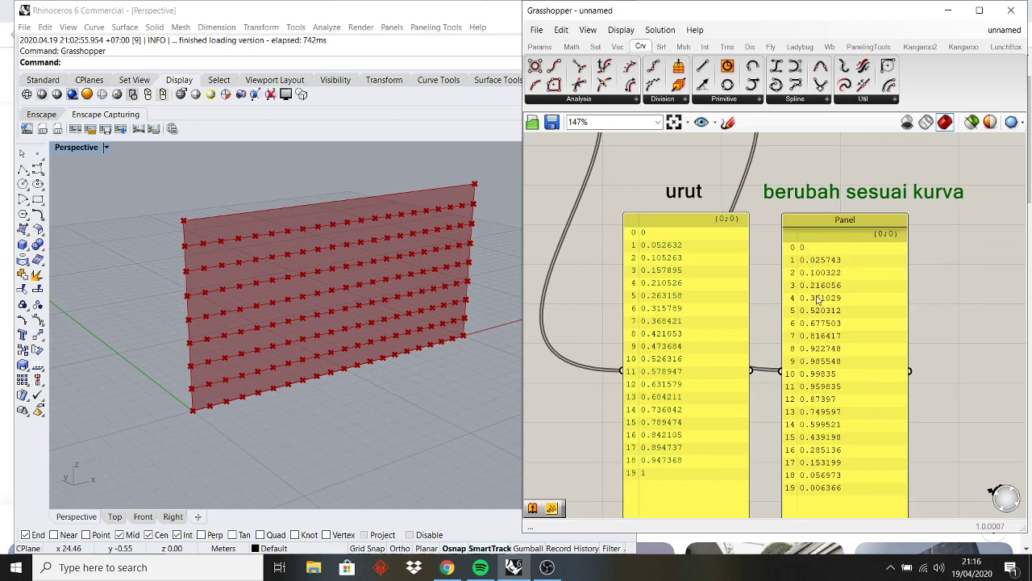
scroll(820, 318, "down", 2)
left_click_drag(853, 235, 847, 234)
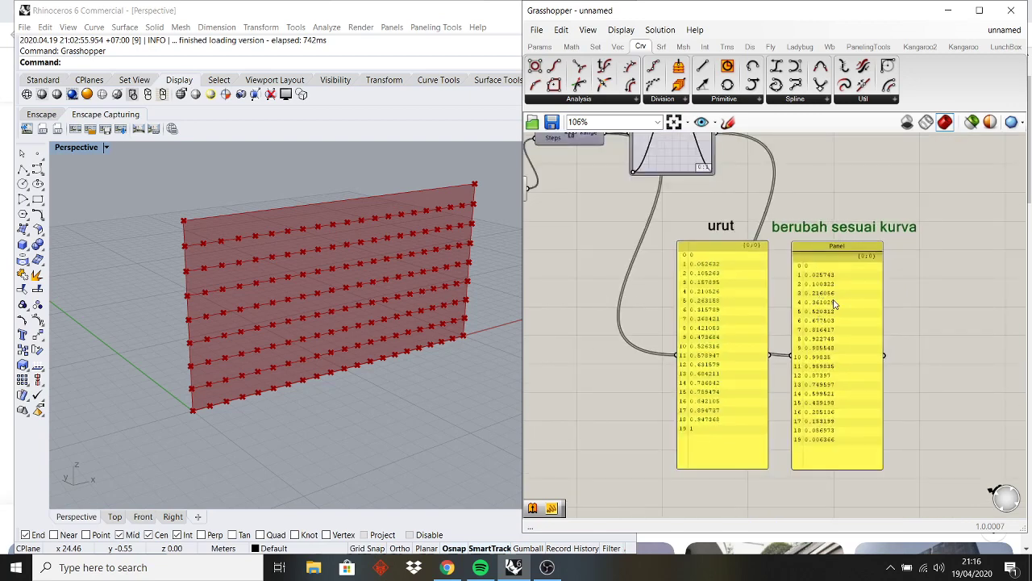
right_click_drag(834, 300, 838, 322)
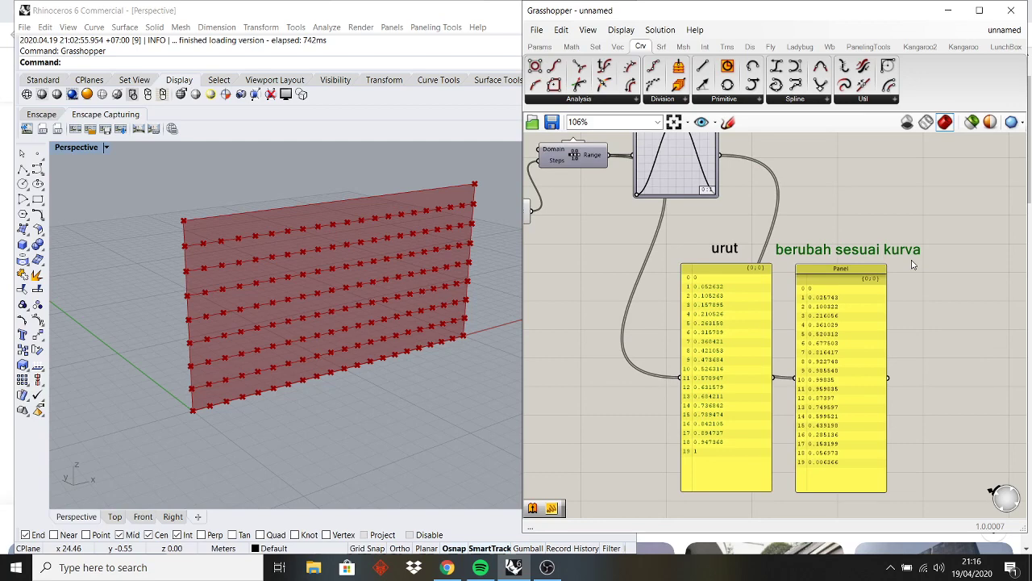
- Copy the "berubah sesuai kurva" scribble below the two panels and change the copy's text to "angka ini untuk mengatur move point"
mouse_move(873, 259)
left_mouse_down("alt")
mouse_move(867, 330)
mouse_move(926, 401)
left_mouse_up("alt")
double_click(926, 400)
key("ctrl+a")
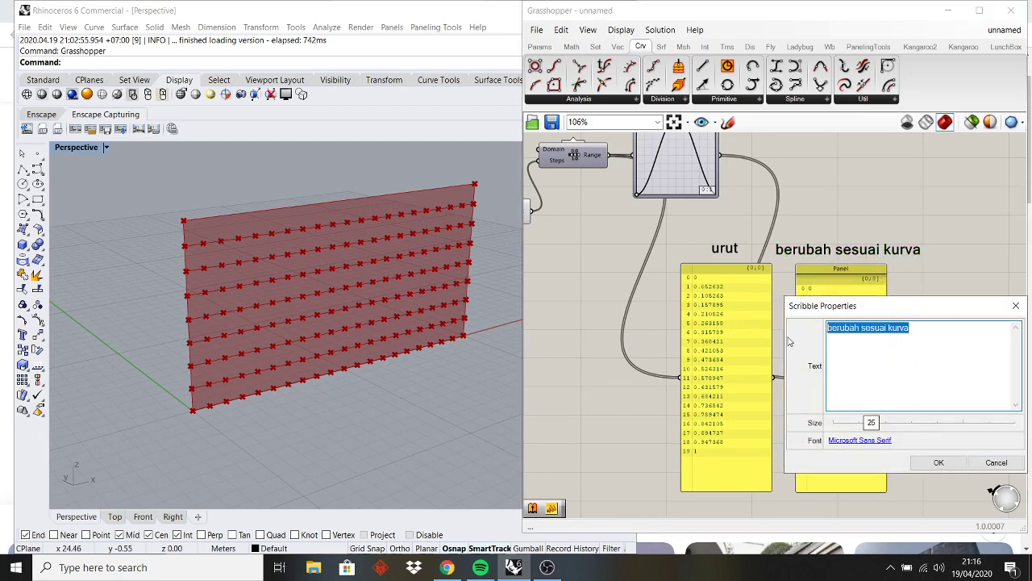
type("angka ini untuk mengatur point")
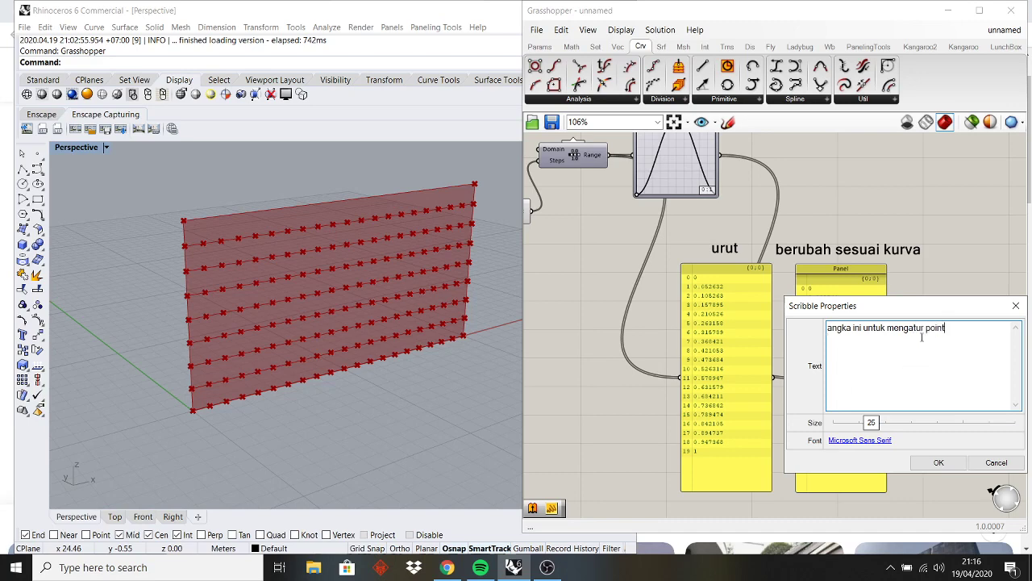
type("mov")
key("BackSpace")
key("BackSpace")
key("BackSpace")
type("move")
left_click(938, 462)
scroll(916, 412, "down", 1)
mouse_move(927, 397)
left_mouse_down()
mouse_move(894, 394)
mouse_move(844, 491)
mouse_move(808, 496)
left_mouse_up()
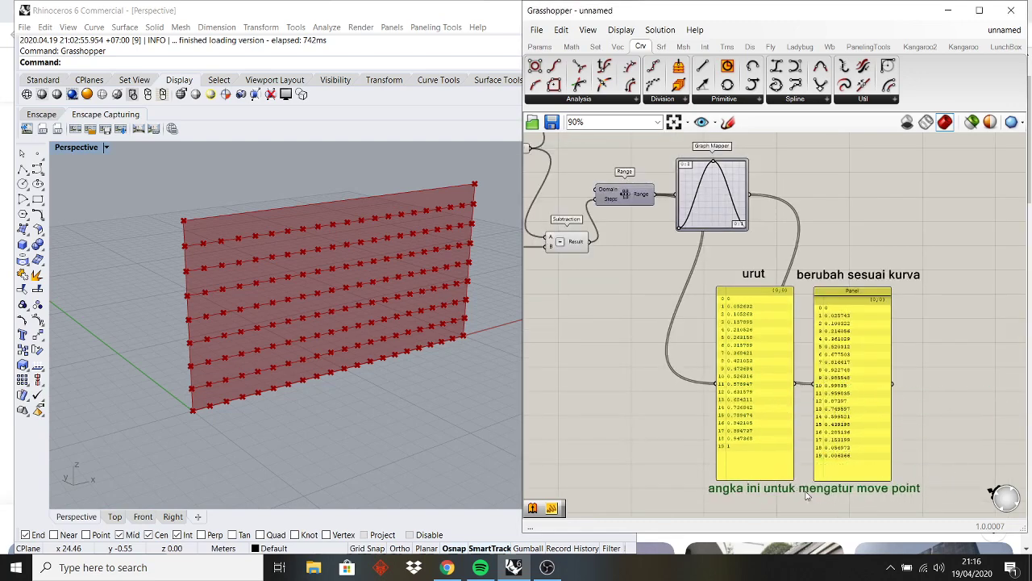
- Examine the remapped values in the Graph Mapper panel and highlight the Divide Curve points in the viewport
left_click(842, 425)
scroll(843, 425, "up", 3)
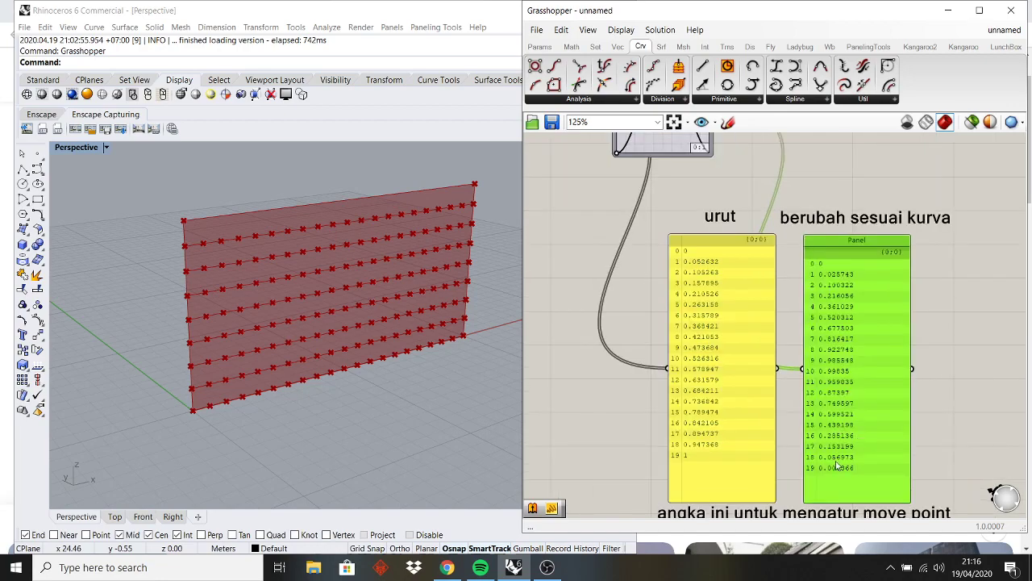
right_click_drag(822, 289, 783, 298)
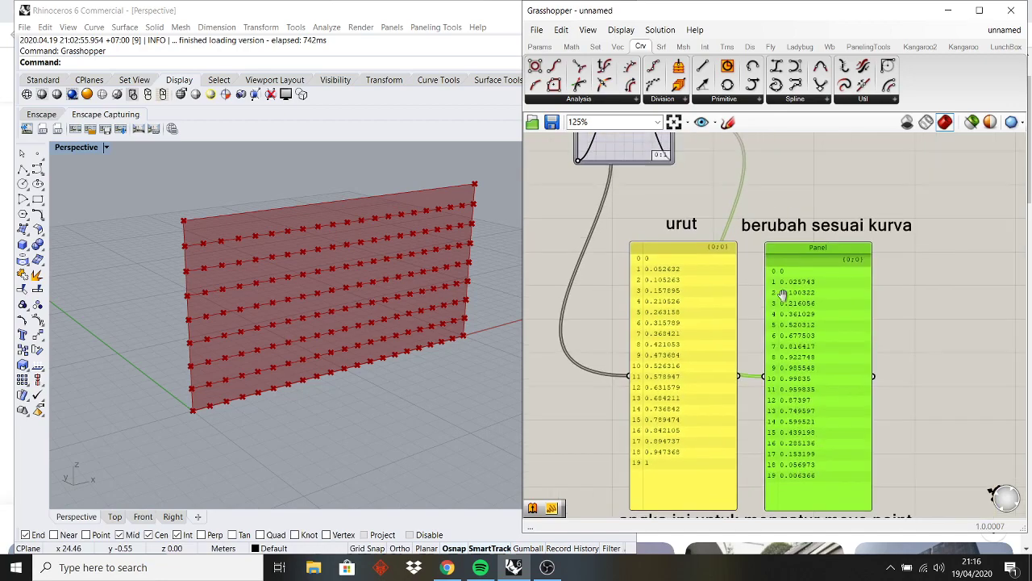
scroll(789, 299, "down", 4)
left_click(802, 223)
right_click_drag(726, 192, 811, 310)
left_click(670, 227)
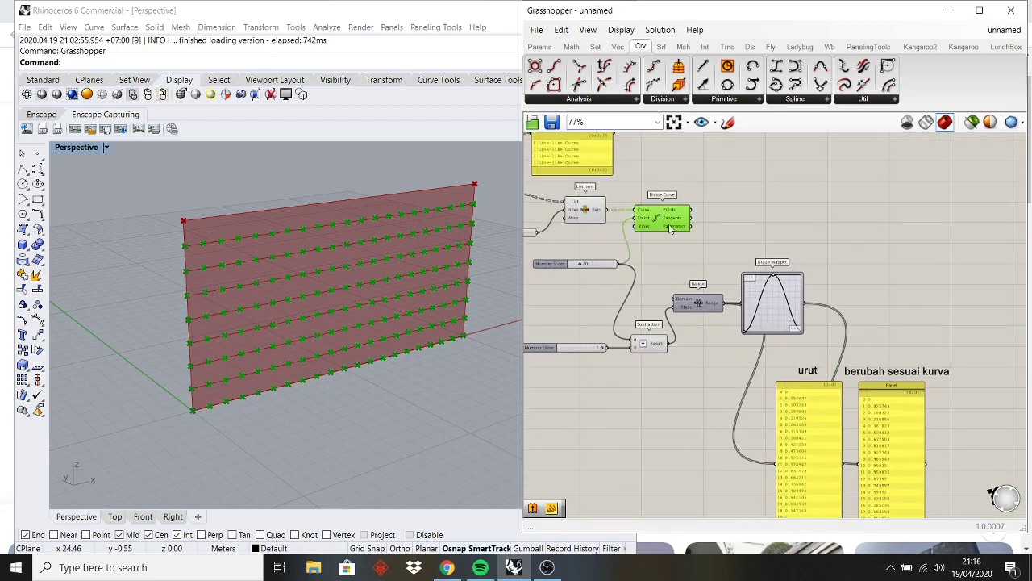
- Add a Move component and connect the Divide Curve Points output to its Geometry input
left_click(857, 260)
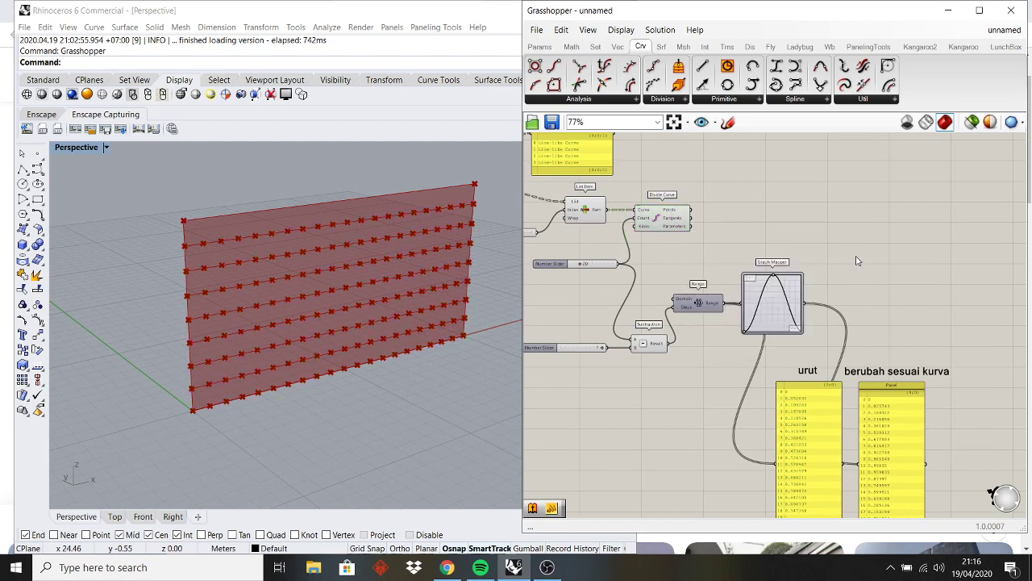
double_click(861, 260)
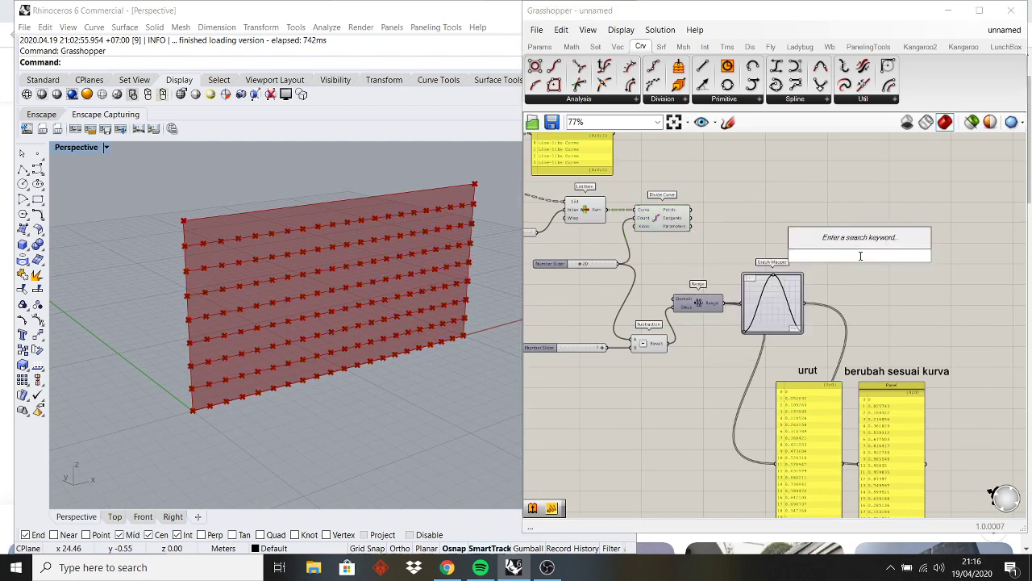
type("mo")
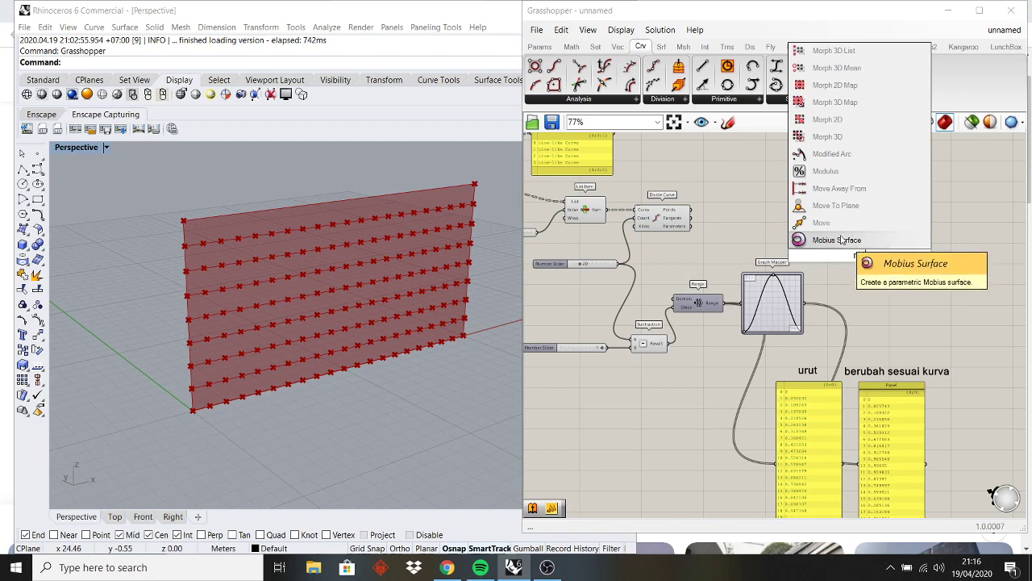
key("Return")
left_click_drag(686, 212, 909, 231)
- Add a Unit Y vector component beside the Graph Mapper and shift the Move component farther along the canvas
double_click(889, 246)
type("y")
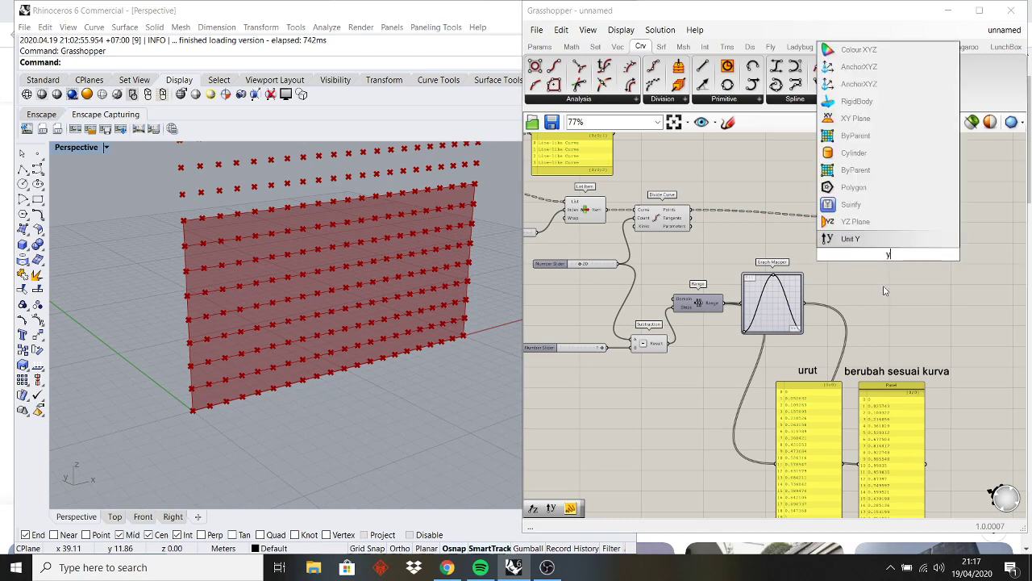
left_click(858, 241)
right_click_drag(890, 266, 770, 255)
left_click_drag(769, 250, 763, 266)
left_click_drag(783, 211, 864, 202)
scroll(731, 282, "up", 3)
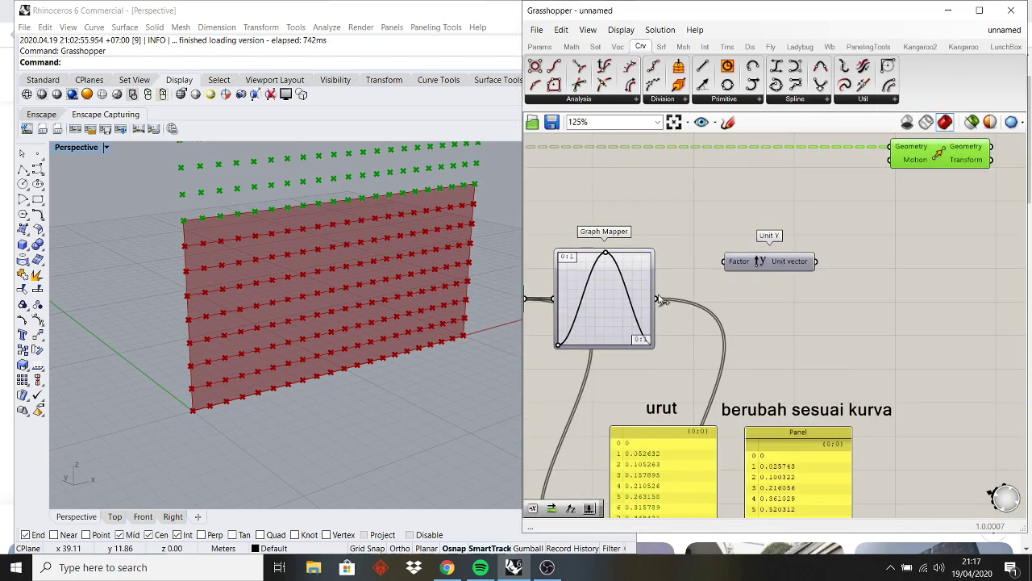
- Connect the Graph Mapper output to Unit Y's Factor and the Unit Y vector to Move's Motion input
left_click_drag(659, 299, 791, 264)
left_click_drag(870, 261, 893, 162)
right_click_drag(467, 276, 344, 388)
right_click_drag(707, 299, 760, 314)
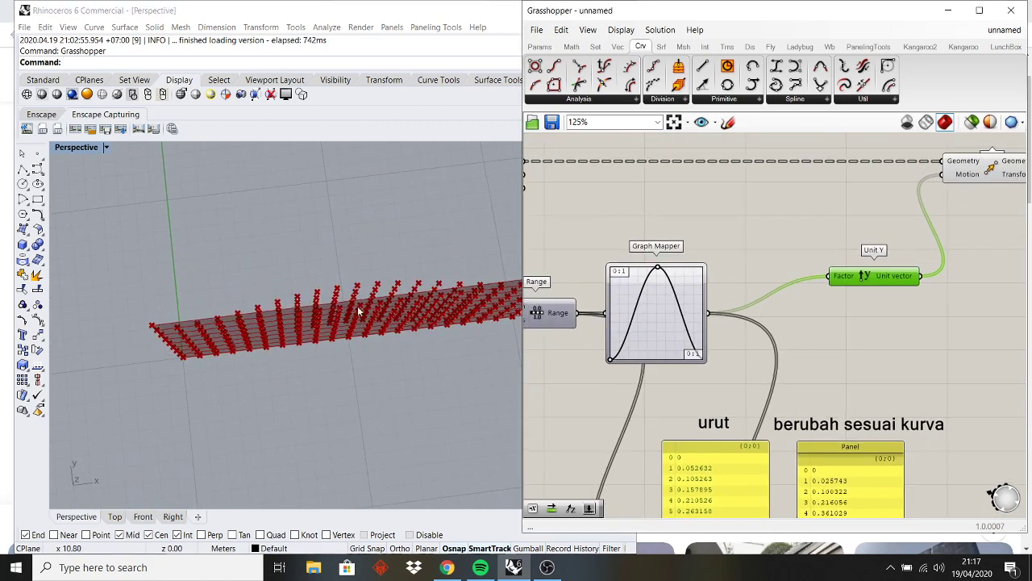
- Adjust the Graph Mapper's sine curve to several shorter waves and check the moved points in the viewport
right_click_drag(357, 313, 344, 334)
right_click_drag(491, 331, 583, 271)
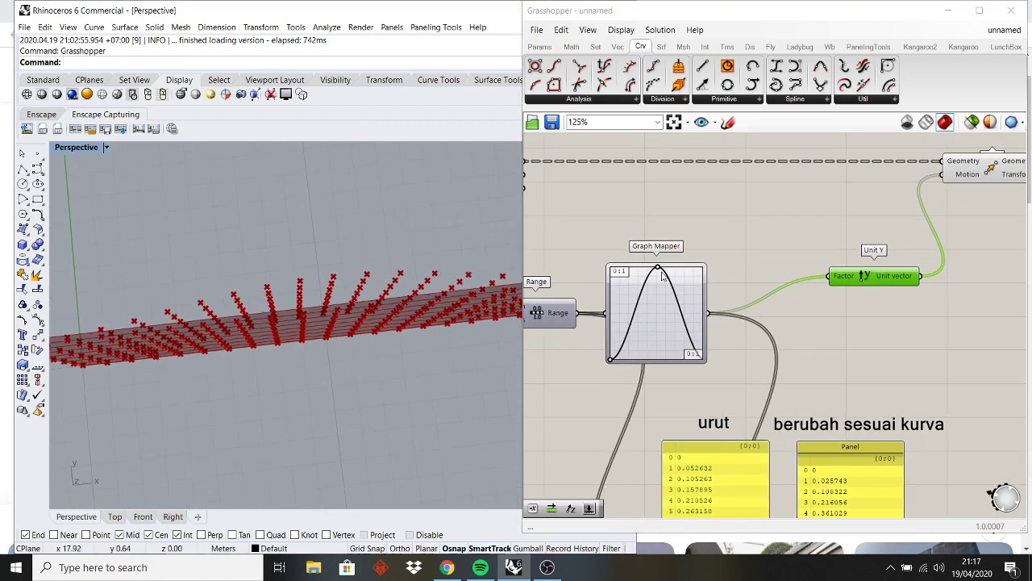
left_click_drag(659, 270, 626, 292)
right_click_drag(466, 266, 426, 287)
scroll(624, 308, "down", 2)
- Turn off the Divide Curve component's preview and highlight the Deconstruct Brep geometry to check it
right_click_drag(624, 308, 813, 294)
scroll(813, 294, "down", 1)
left_click(718, 207)
right_click(775, 219)
left_click(795, 240)
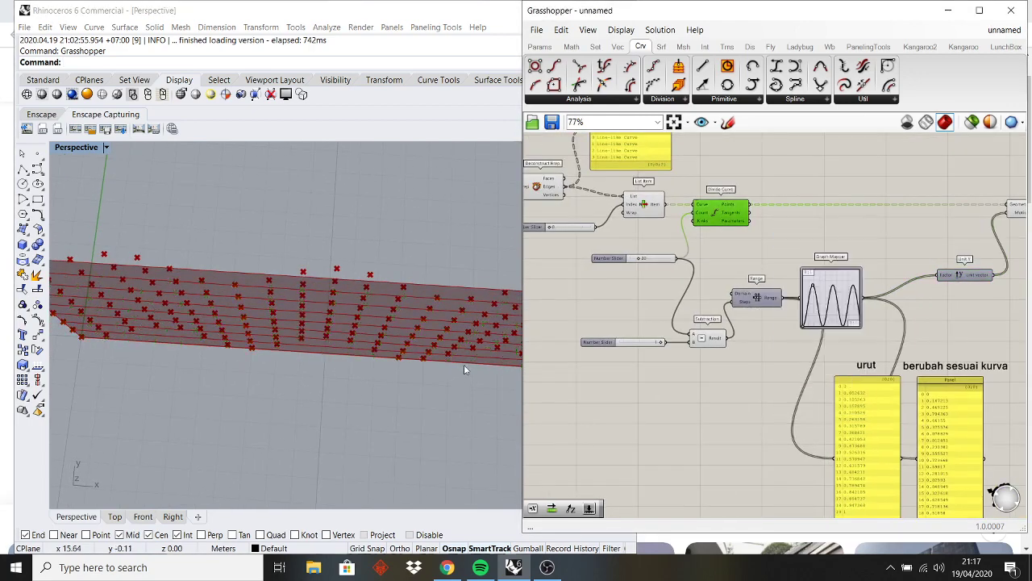
right_click_drag(464, 370, 508, 310)
left_click(539, 189)
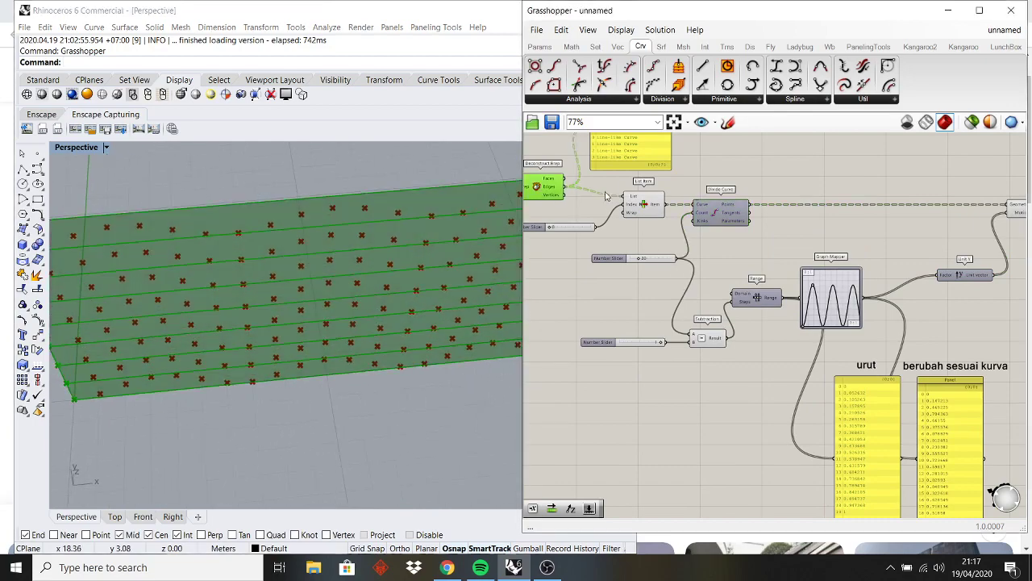
right_click(622, 185)
left_click(698, 177)
- Stretch the Graph Mapper's sine curve into one wide wave that peaks past the middle of the range
right_click_drag(315, 310, 294, 286)
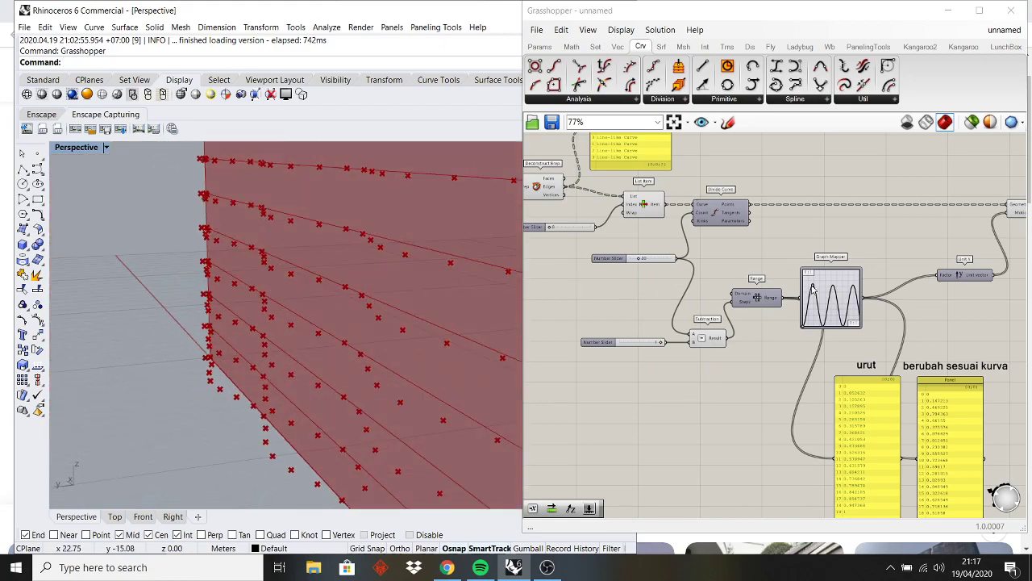
scroll(813, 288, "up", 2)
left_click_drag(815, 282, 857, 269)
mouse_move(327, 276)
right_mouse_down()
mouse_move(283, 273)
mouse_move(299, 296)
mouse_move(278, 306)
mouse_move(298, 261)
mouse_move(338, 260)
right_mouse_up()
scroll(911, 339, "down", 2)
- Duplicate the "angka ini untuk mengatur move point" scribble and place the copy above the Graph Mapper
right_click_drag(912, 339, 719, 252)
scroll(719, 252, "down", 2)
scroll(758, 355, "up", 2)
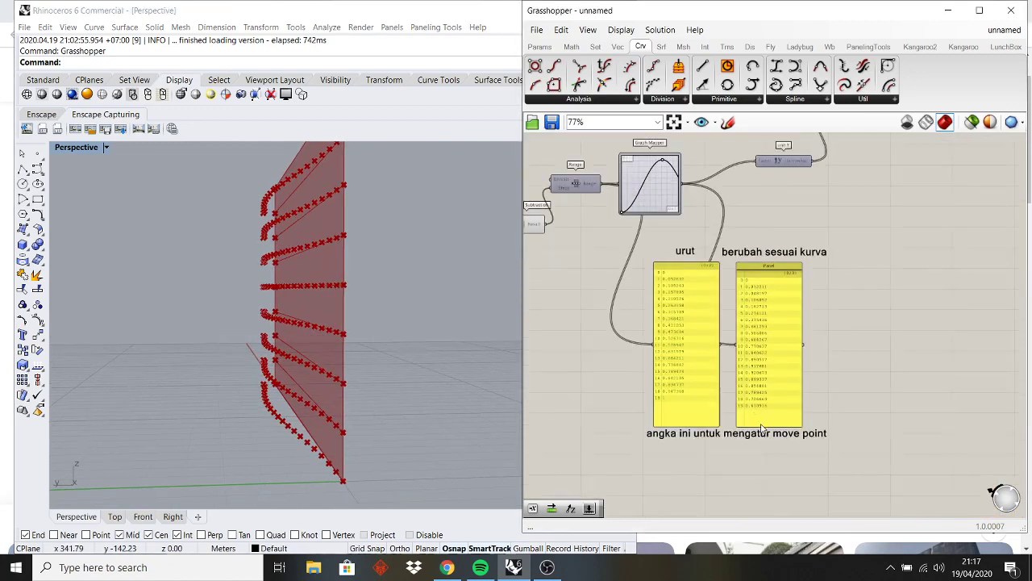
scroll(761, 427, "up", 2)
left_click(765, 379)
scroll(800, 347, "down", 2)
right_click_drag(804, 338, 785, 392)
left_click(757, 466)
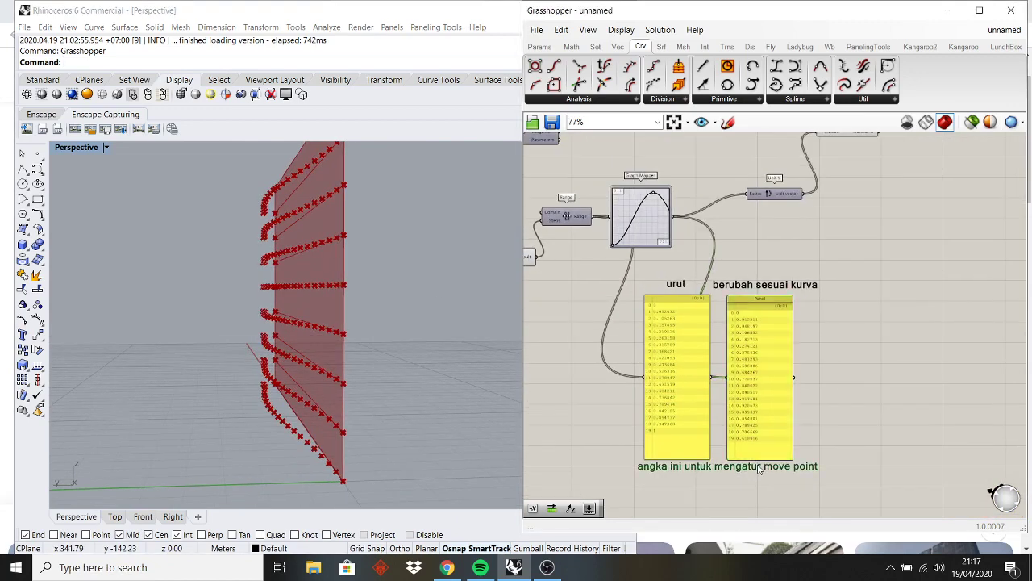
key("ctrl+v")
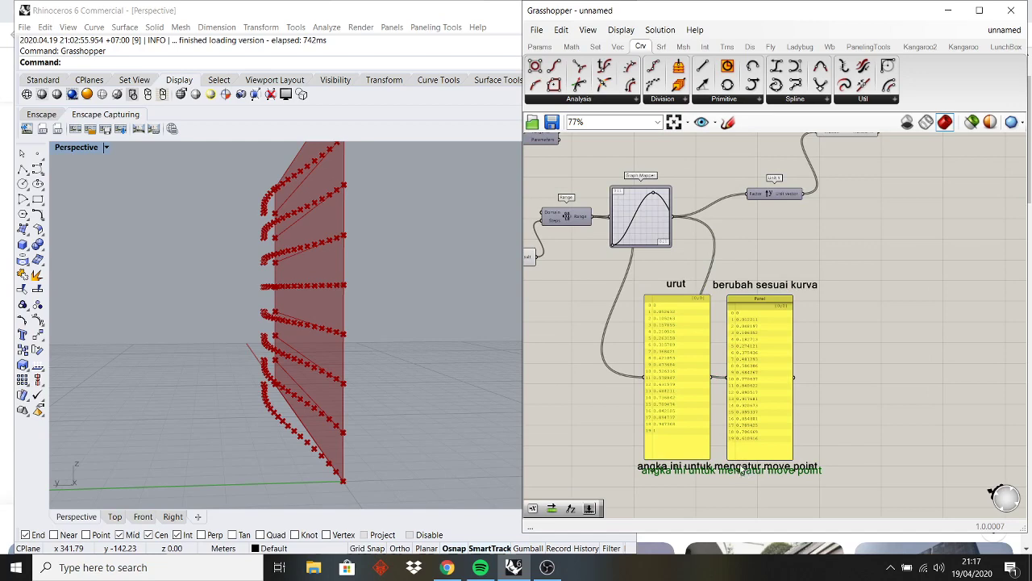
left_click_drag(741, 469, 708, 225)
right_click_drag(708, 226, 740, 317)
scroll(740, 317, "up", 2)
left_click_drag(741, 317, 662, 232)
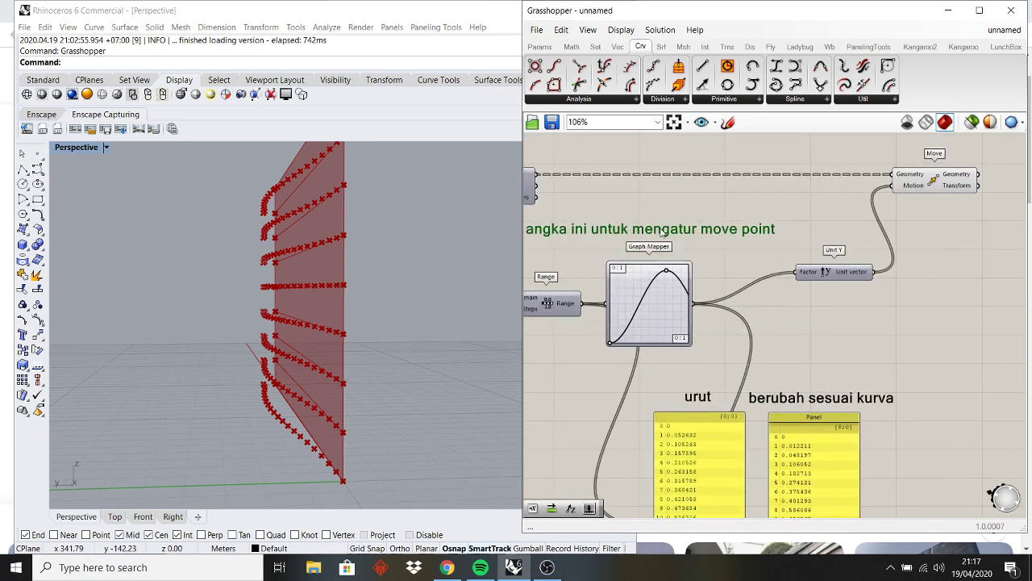
scroll(661, 232, "up", 2)
- Change the copied scribble's text to "point bergerak mengikuti bentuk graph mapper"
double_click(661, 232)
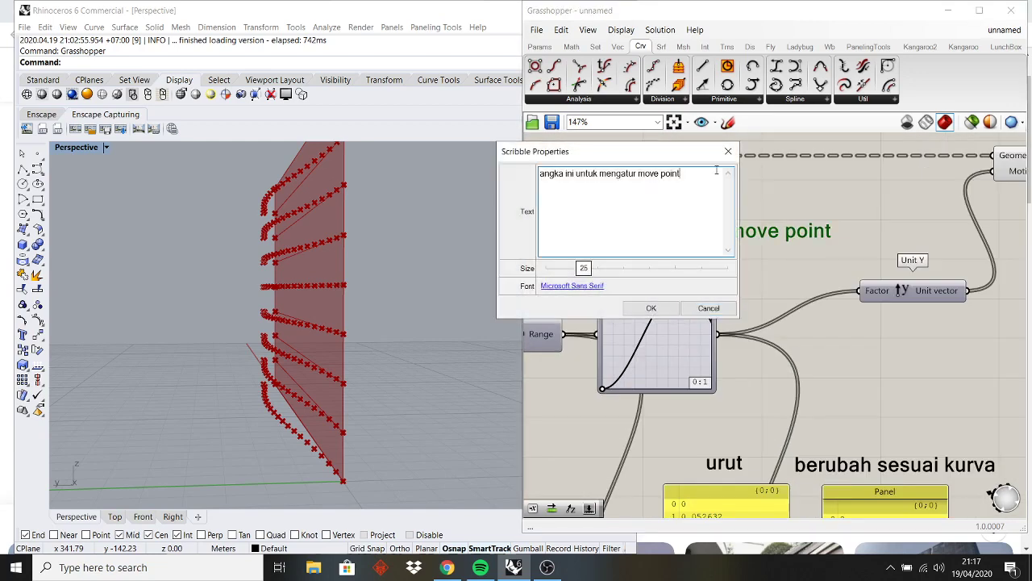
key("ctrl+a")
type("poin")
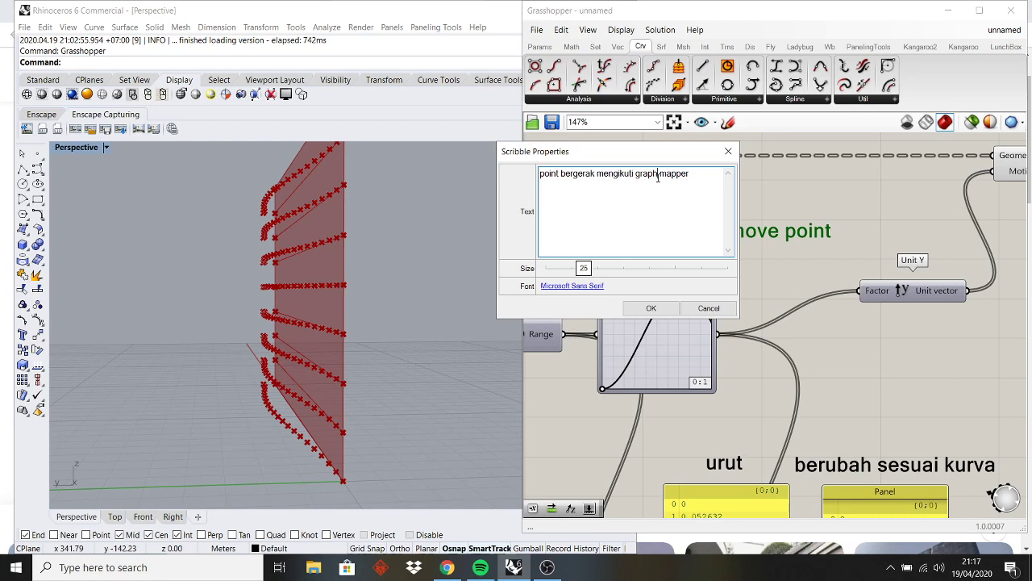
left_click(636, 173)
type("bentuk")
left_click(651, 308)
scroll(698, 219, "up", 2)
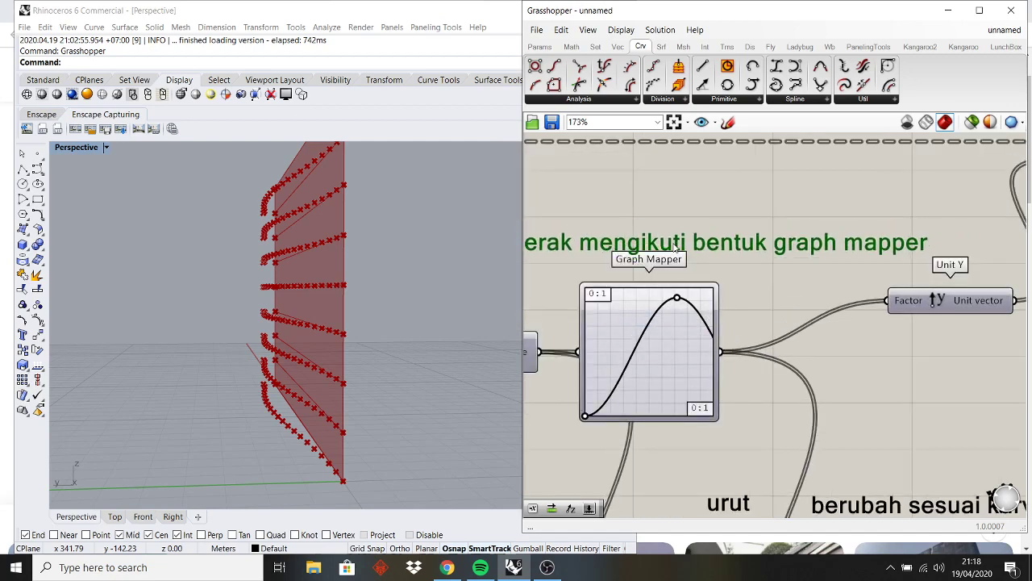
right_click_drag(698, 219, 795, 218)
scroll(706, 205, "down", 2)
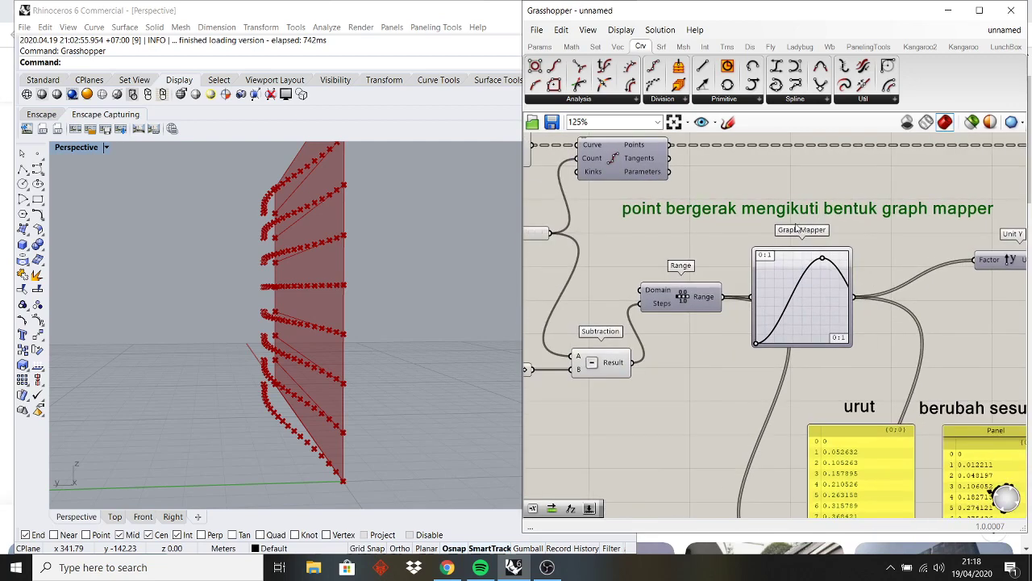
- Highlight the Divide Curve and Move components in turn and examine the moved points against the facade surface
right_click_drag(657, 171, 643, 218)
left_click(641, 211)
right_click_drag(881, 268, 696, 260)
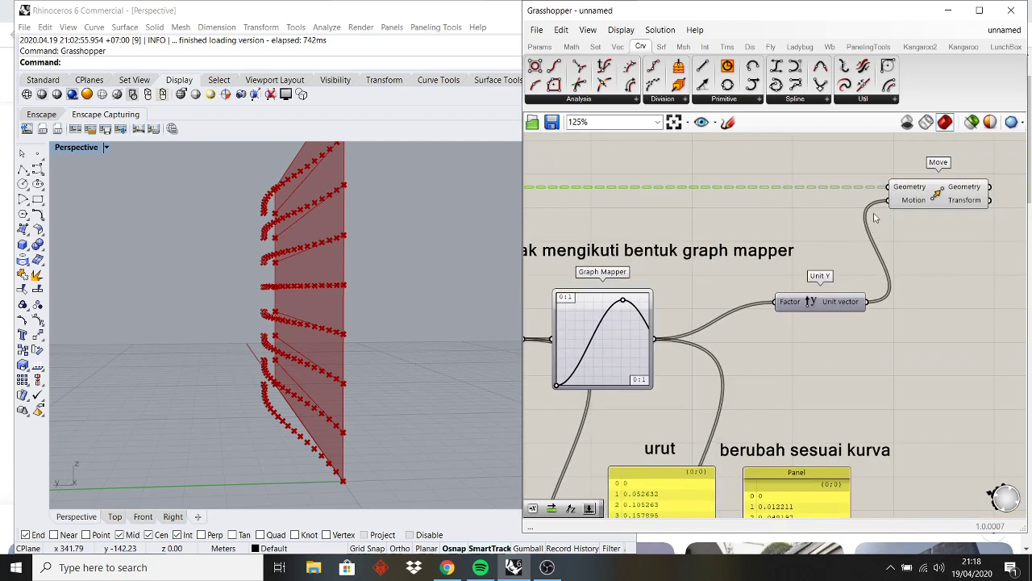
left_click(910, 202)
left_click(325, 273)
right_click_drag(325, 274, 341, 281)
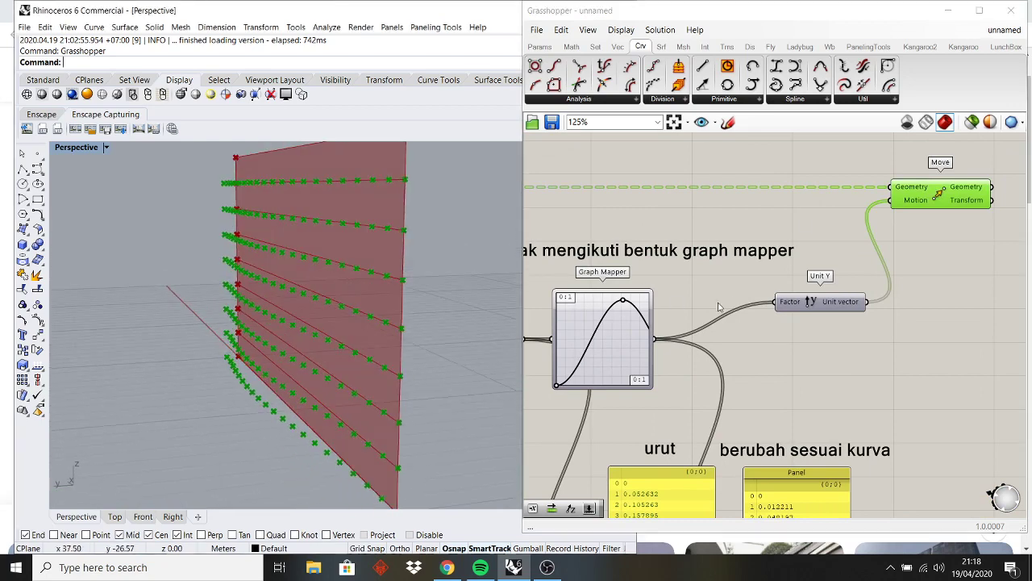
right_click_drag(817, 300, 721, 316)
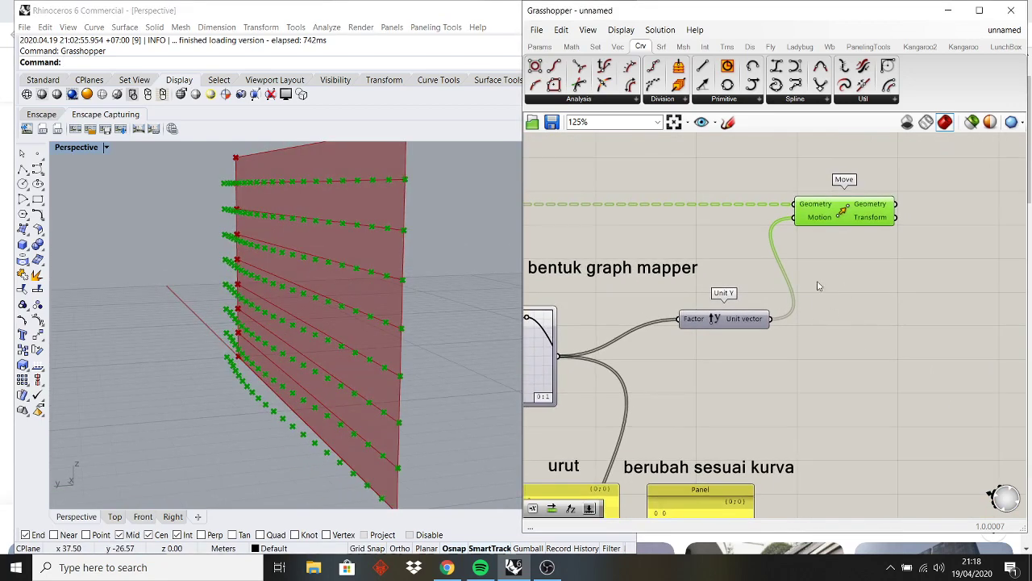
right_click_drag(323, 279, 296, 260)
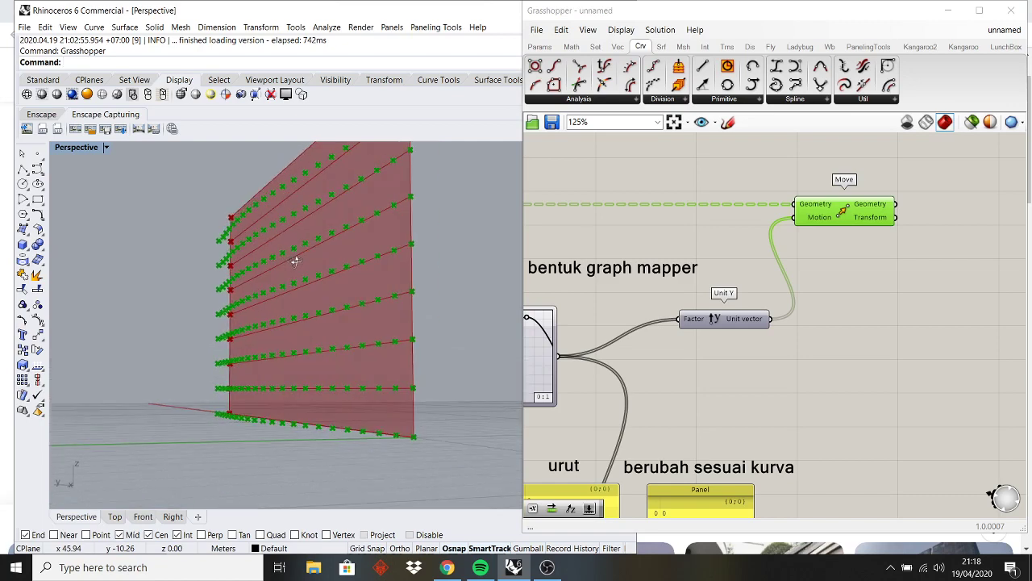
left_click(803, 319)
right_click_drag(677, 339, 817, 337)
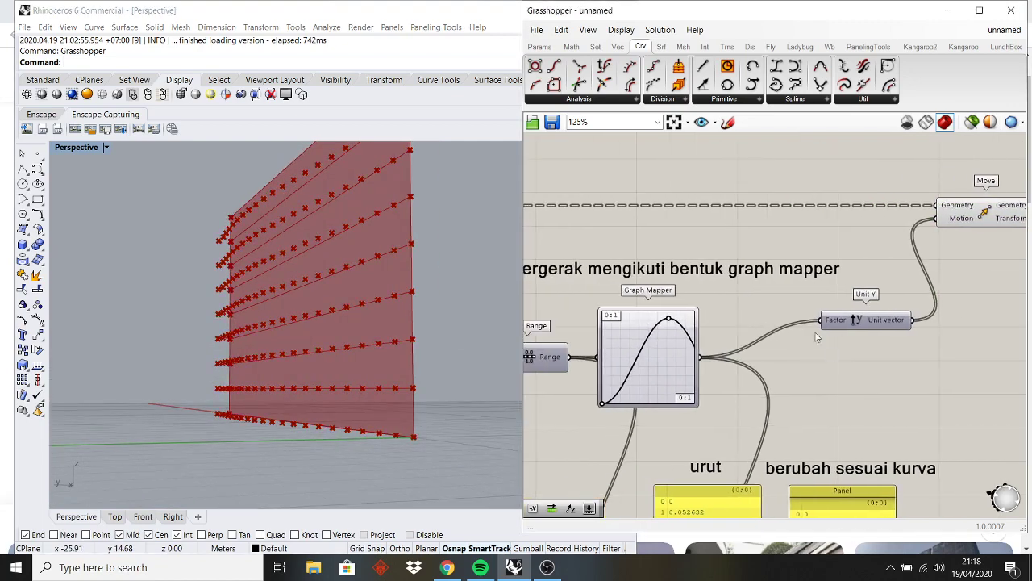
- Duplicate the "point bergerak mengikuti bentuk graph mapper" scribble and place the copy beside the Unit Y component, below Move
left_click(769, 275)
key("ctrl+c")
key("ctrl+v")
left_click_drag(745, 281, 813, 352)
right_click_drag(823, 355, 752, 349)
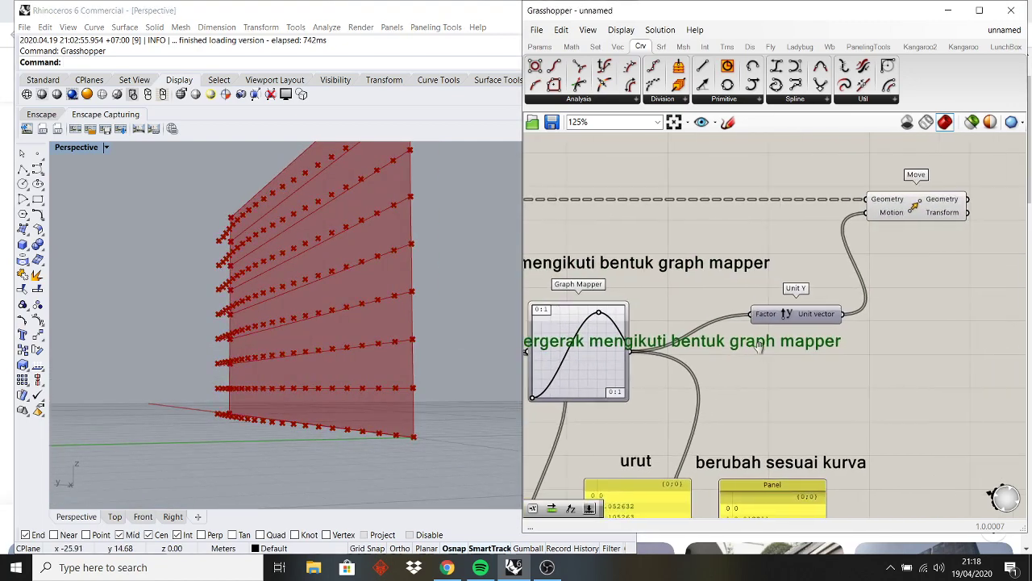
left_click_drag(752, 347, 942, 369)
left_click(811, 348)
right_click_drag(811, 348, 731, 346)
left_click_drag(730, 346, 1004, 296)
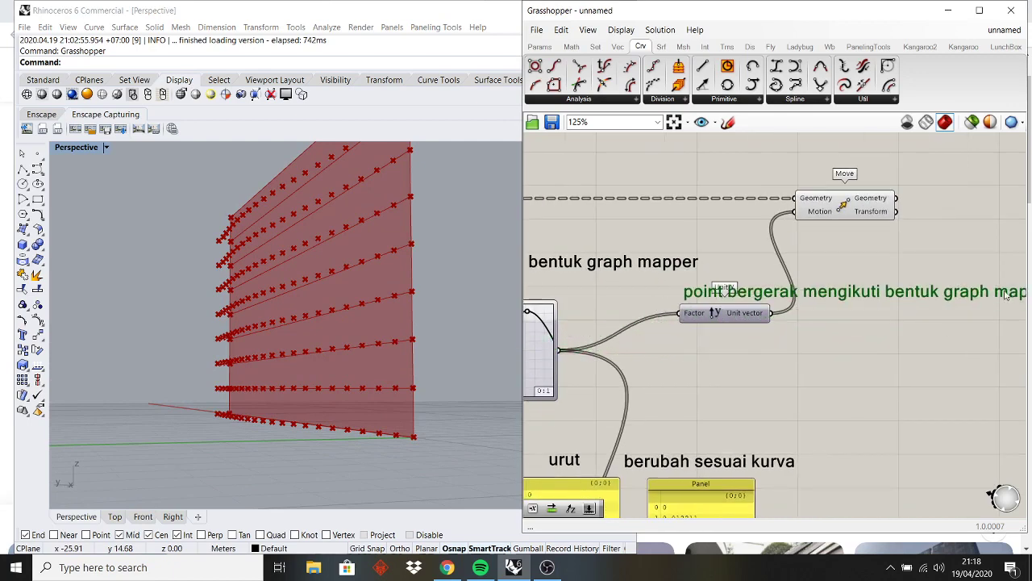
right_click_drag(968, 295, 867, 338)
left_click_drag(811, 334, 859, 307)
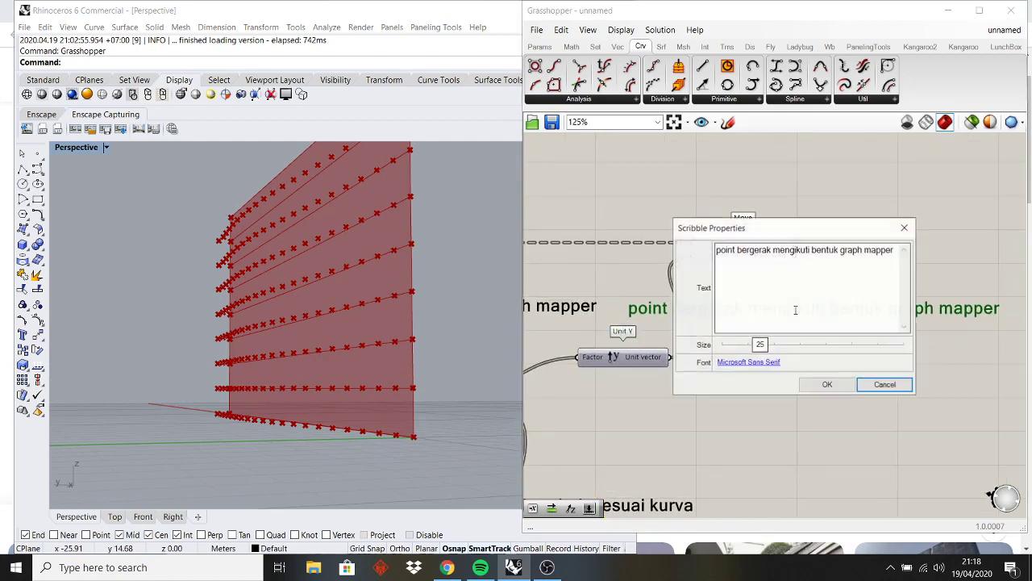
- Change the copied scribble's text to "bergerak berseragam"
double_click(797, 310)
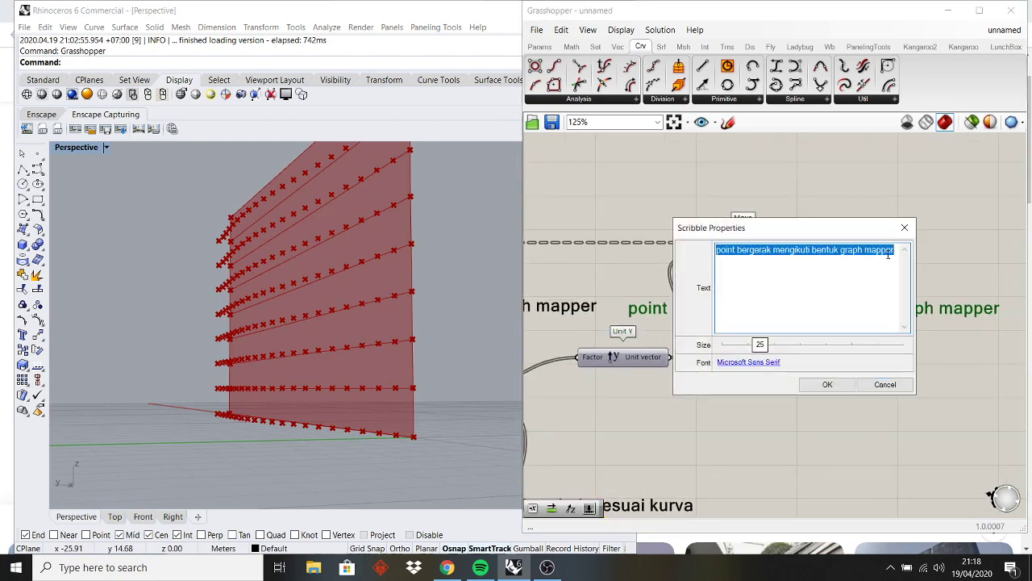
type("uniform move")
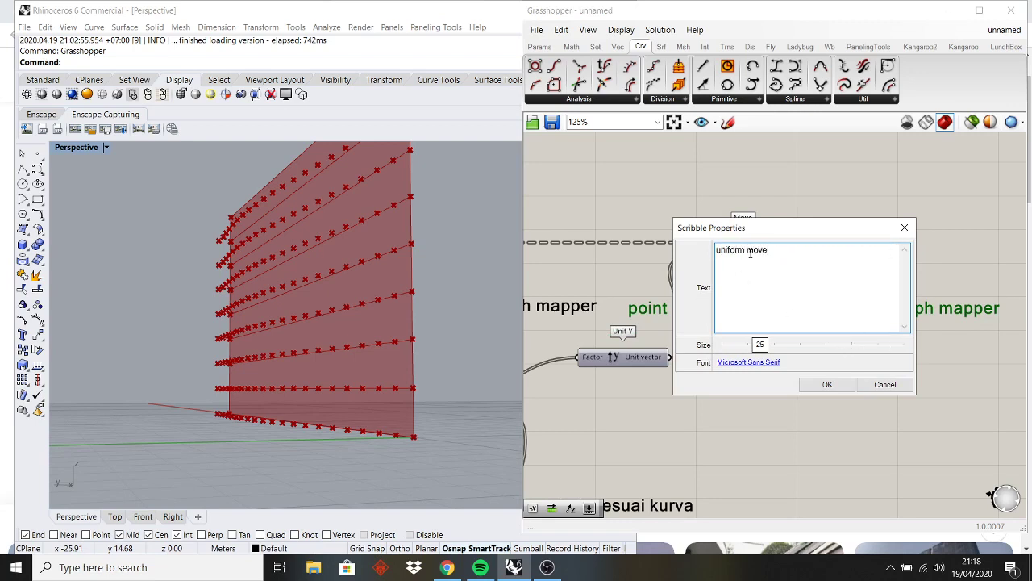
key("ctrl+a")
type("be")
type("bers")
key("BackSpace")
left_click_drag(819, 263, 685, 241)
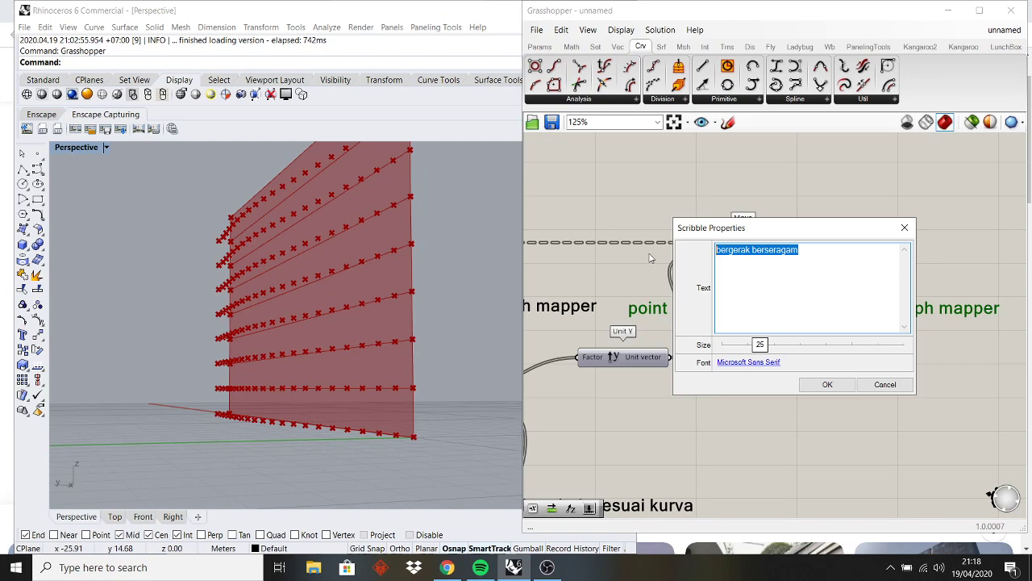
left_click(827, 385)
- Place the copied scribble under Unit Y, check the facade photo in Chrome, and set its text to "supaya tidak seragam harus di shift list"
left_click_drag(742, 317, 666, 385)
left_click(447, 567)
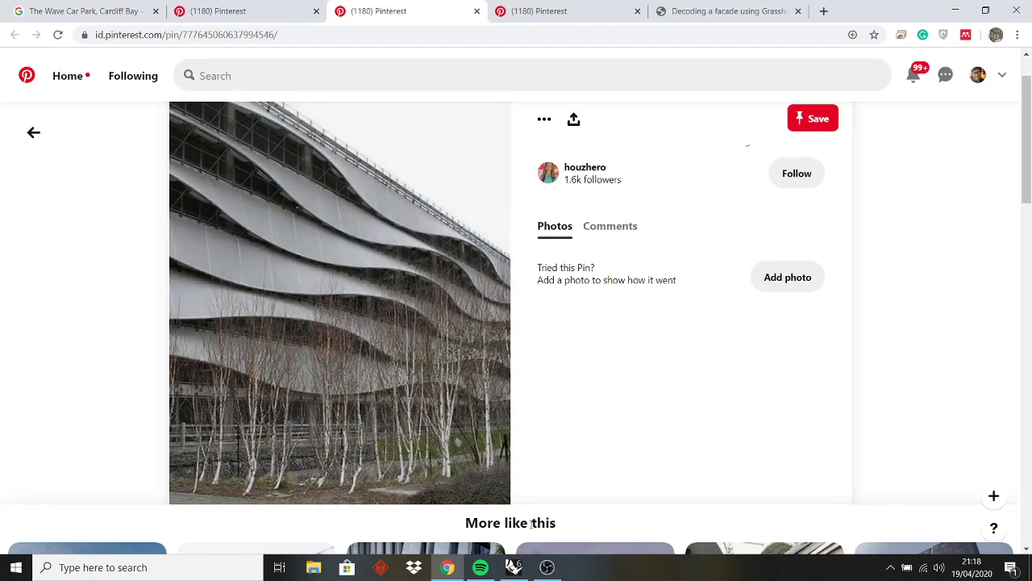
left_click(513, 567)
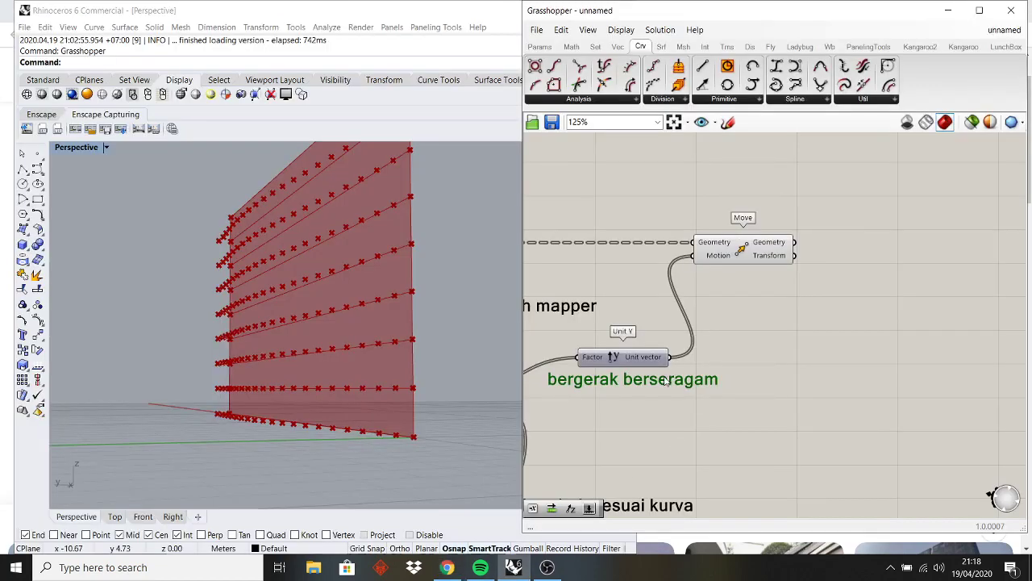
double_click(647, 384)
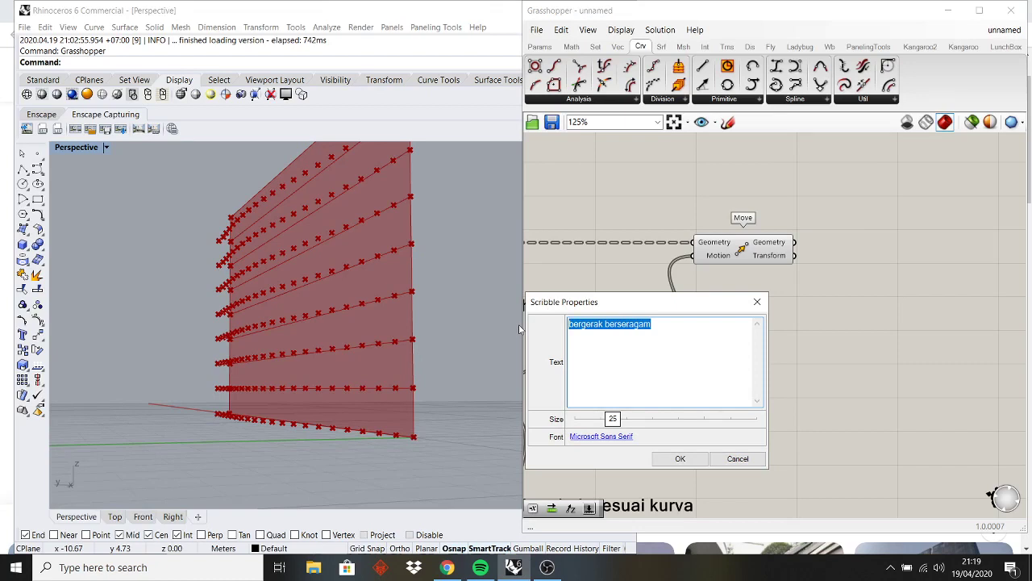
type("supaya tid")
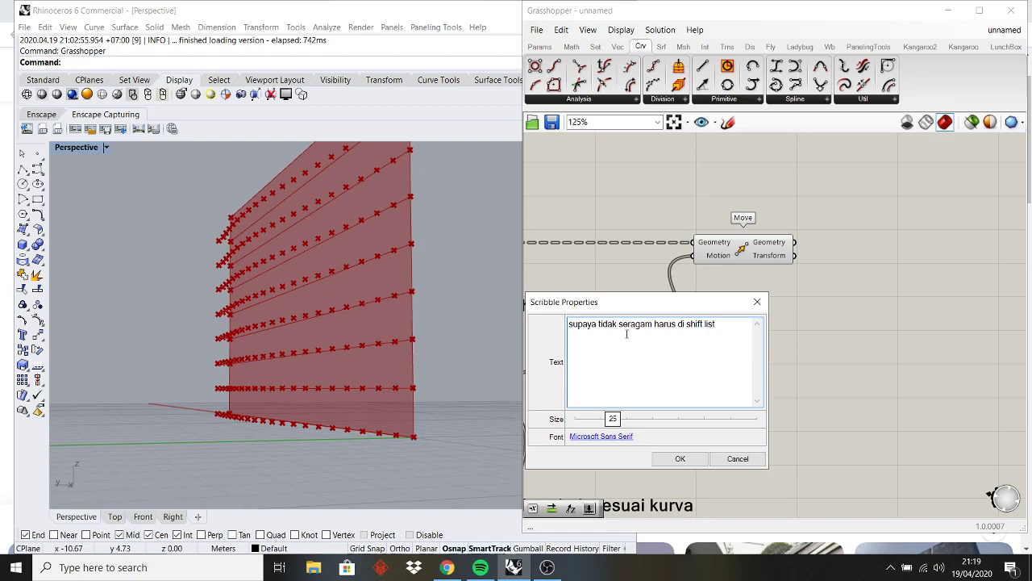
left_click(680, 458)
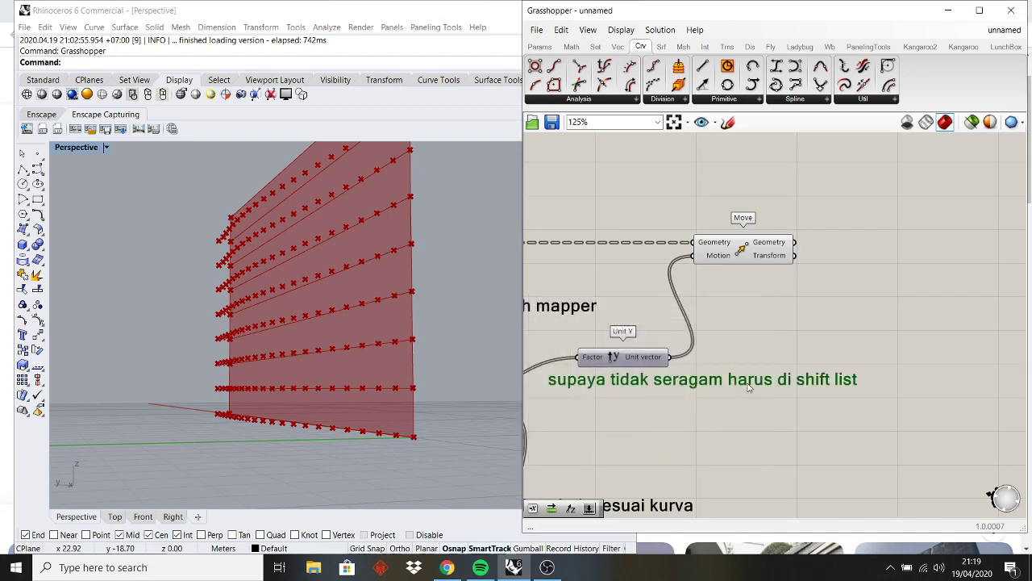
left_click_drag(749, 384, 737, 388)
- Narrow the Graph Mapper's sine wave so it peaks near mid-range, checking the points in Top view, and return to Perspective view
mouse_move(149, 286)
right_mouse_down()
mouse_move(214, 274)
mouse_move(213, 330)
mouse_move(141, 333)
mouse_move(335, 313)
mouse_move(266, 313)
mouse_move(254, 386)
mouse_move(265, 464)
mouse_move(279, 456)
right_mouse_up()
double_click(74, 150)
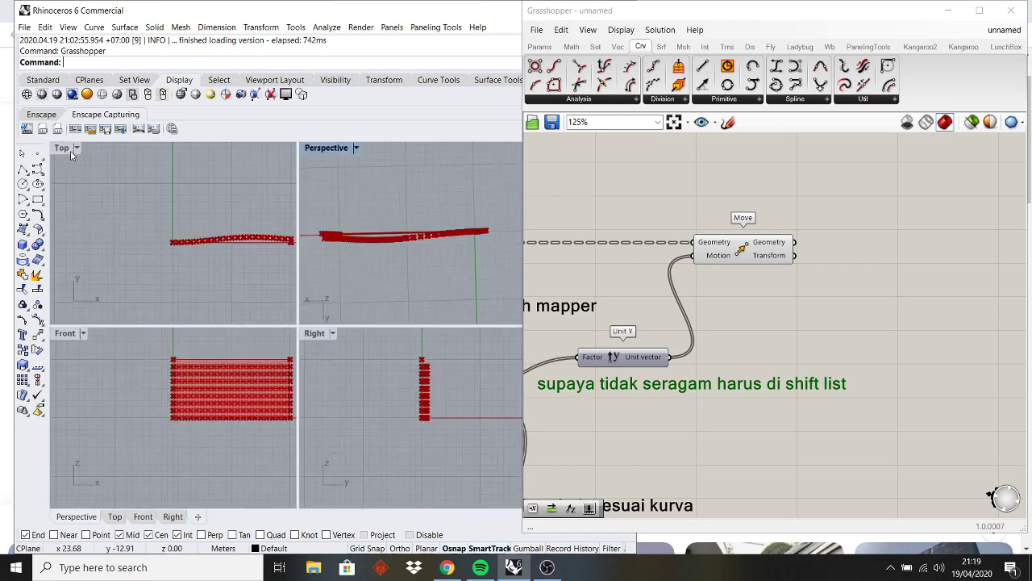
double_click(70, 152)
scroll(385, 345, "down", 4)
scroll(456, 345, "up", 4)
right_click_drag(615, 358, 735, 358)
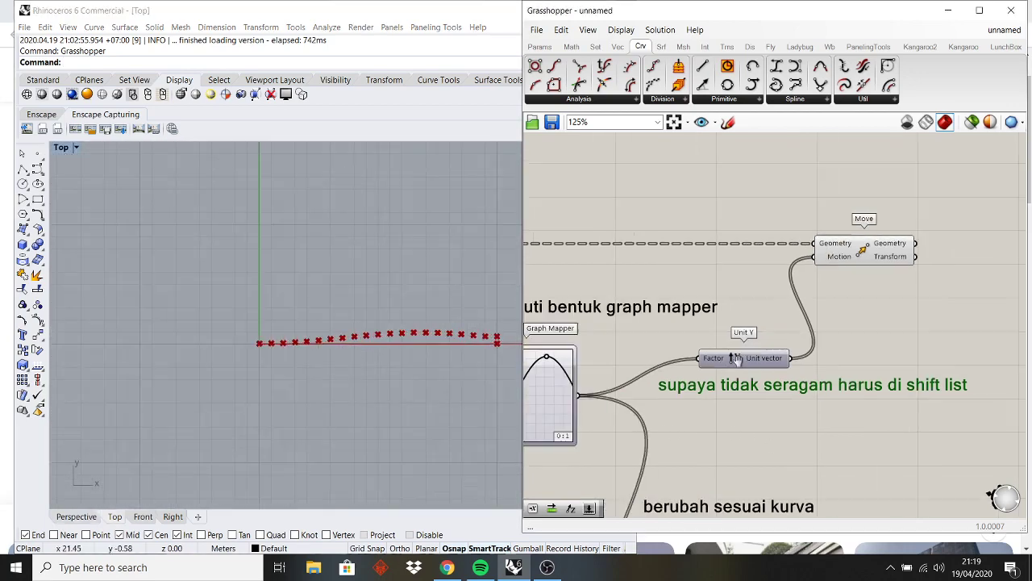
scroll(549, 371, "up", 4)
left_click_drag(659, 331, 603, 320)
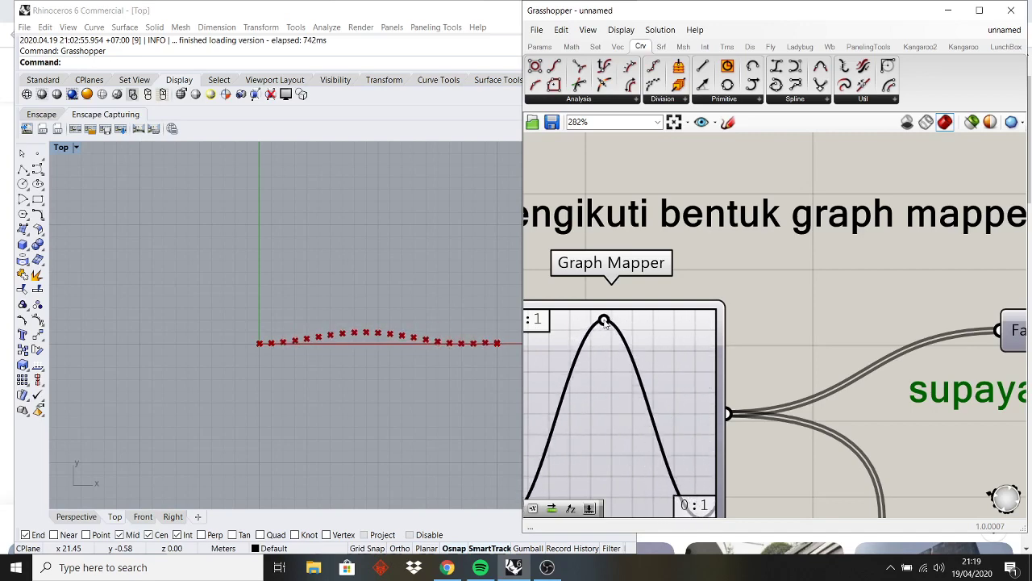
double_click(71, 149)
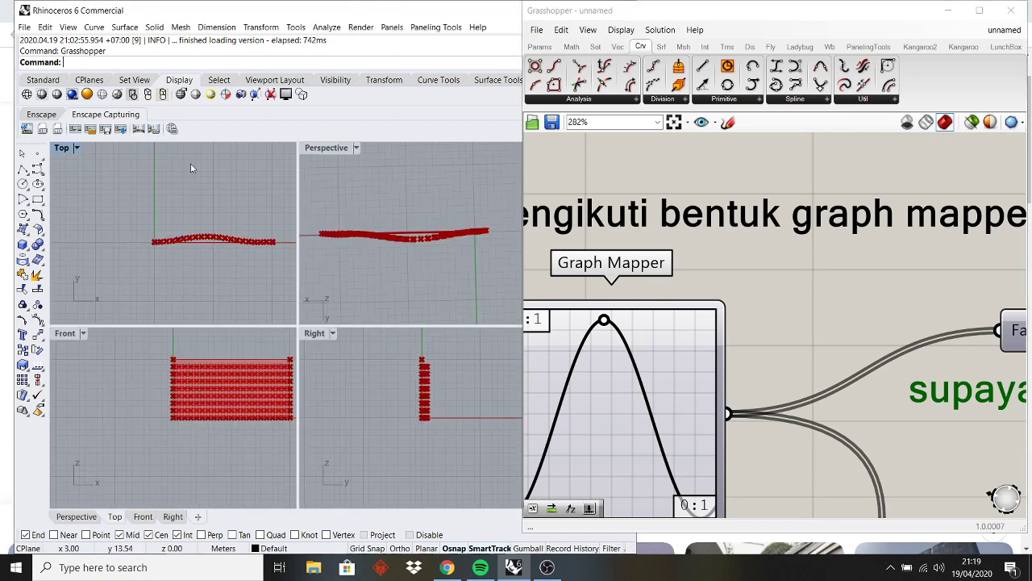
double_click(337, 152)
right_click_drag(346, 311, 339, 266)
scroll(783, 355, "down", 5)
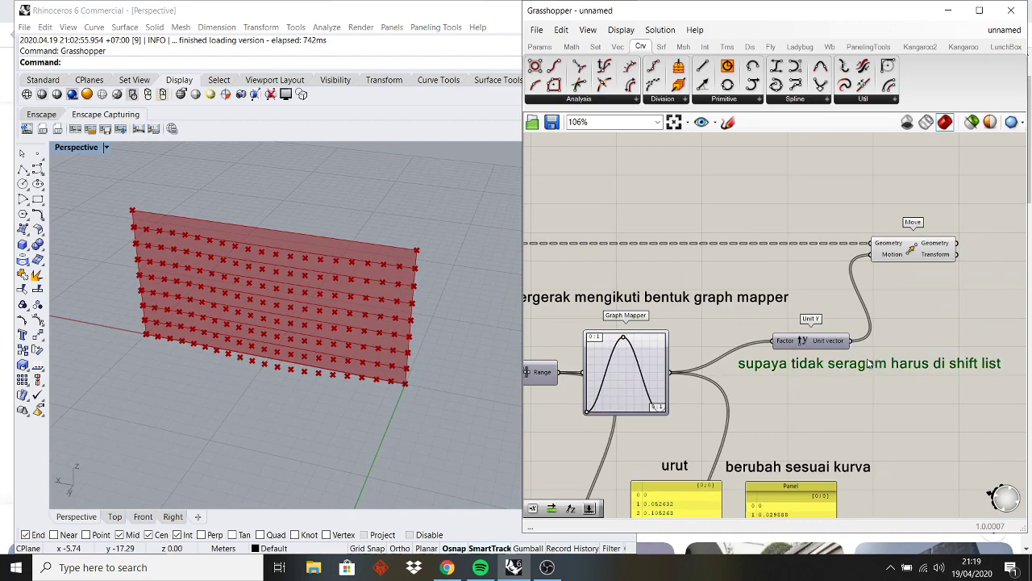
- Remove the old scribble above the Graph Mapper and put a copy of the "berubah sesuai kurva" scribble in its place
scroll(684, 329, "down", 1)
scroll(682, 319, "down", 3)
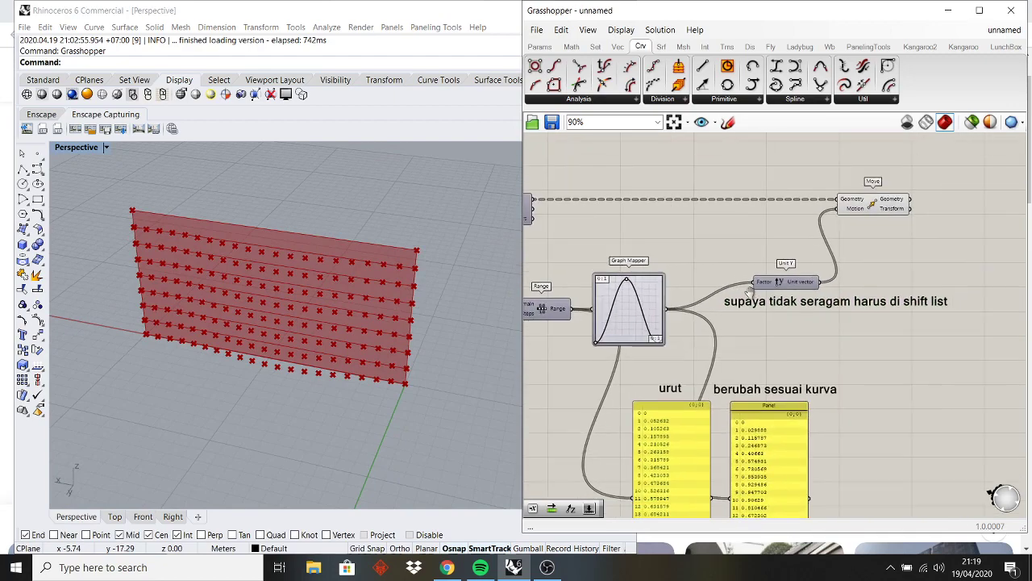
scroll(715, 379, "up", 2)
left_click(738, 360)
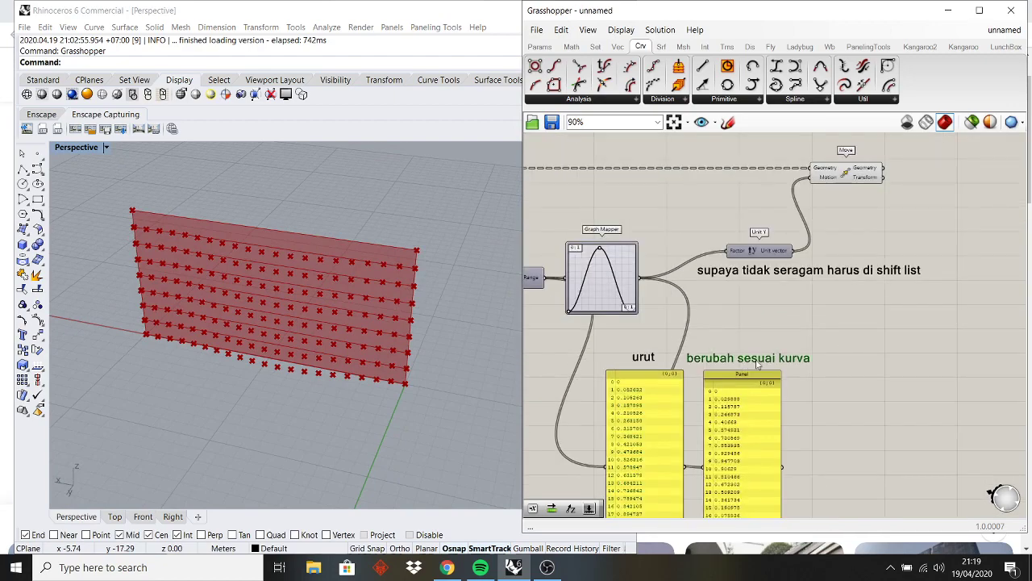
right_click_drag(756, 359, 764, 377)
scroll(762, 376, "up", 1)
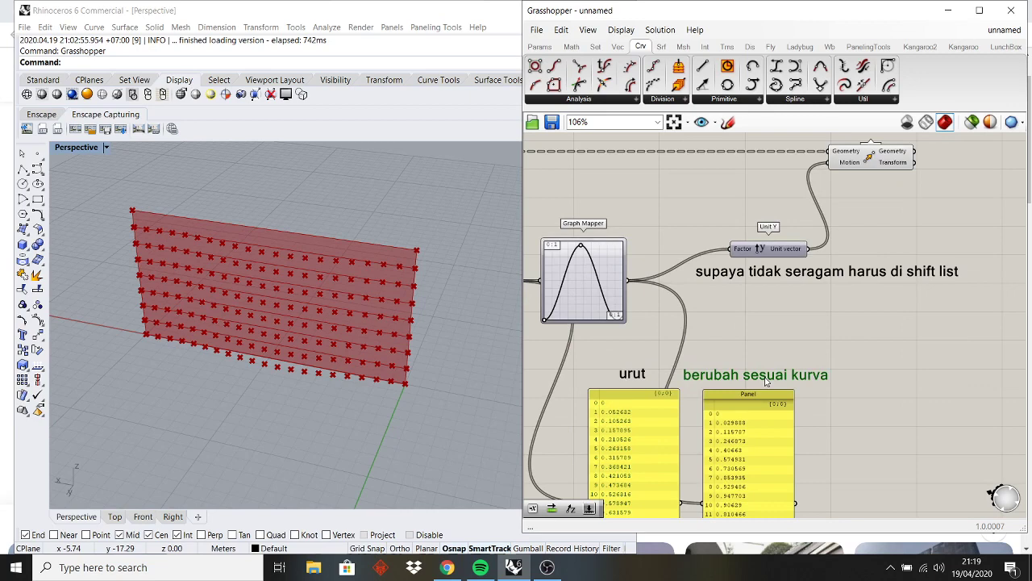
key("ctrl+v")
scroll(825, 403, "up", 2)
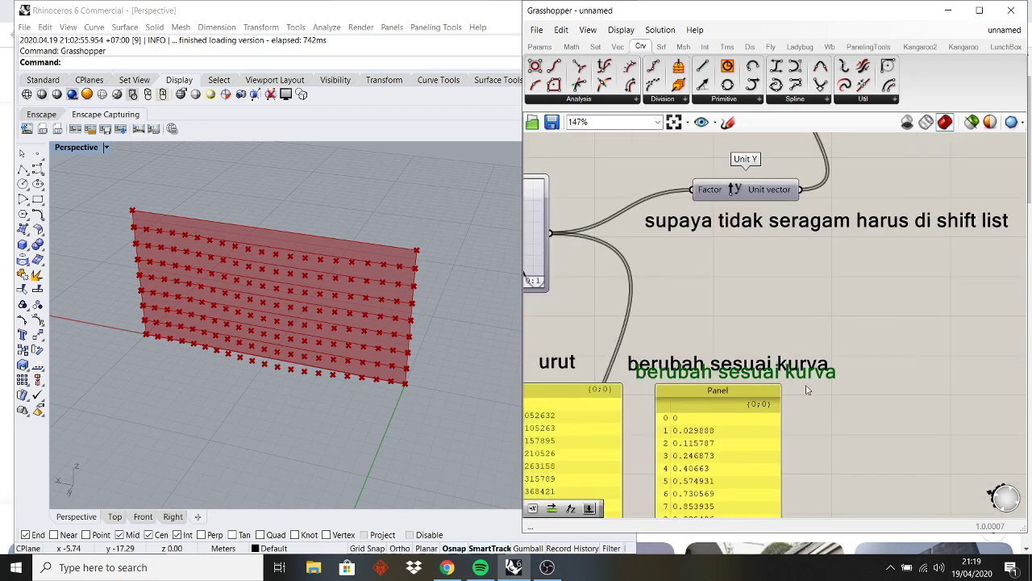
scroll(805, 384, "down", 1)
left_click(801, 380)
mouse_move(801, 381)
left_mouse_down()
mouse_move(574, 269)
mouse_move(564, 175)
left_mouse_up()
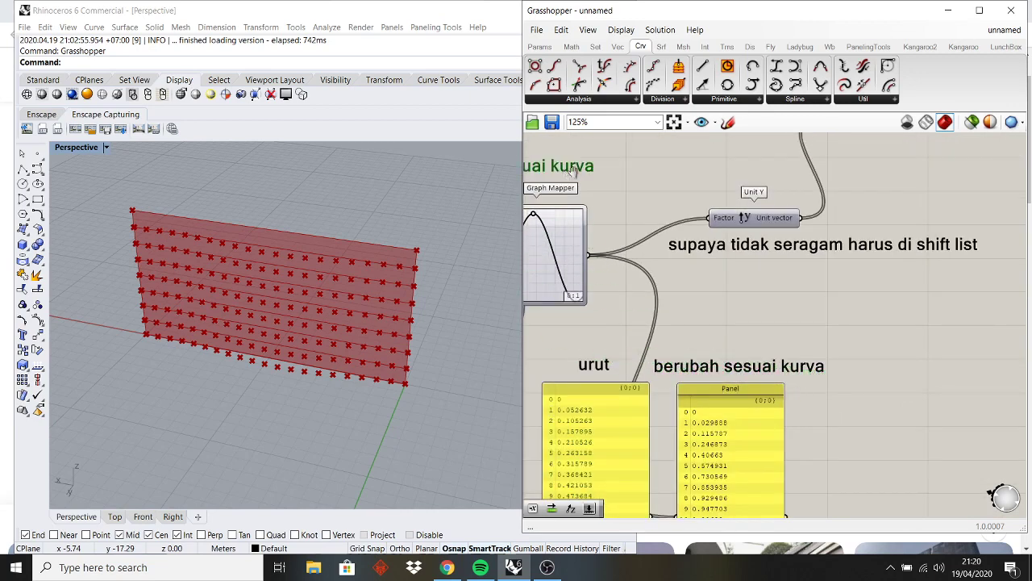
scroll(564, 175, "up", 1)
right_click_drag(564, 175, 714, 243)
left_click_drag(645, 239, 669, 244)
- Change the copied scribble's text to "silahkan berkreasi" and position it over the Graph Mapper
double_click(669, 242)
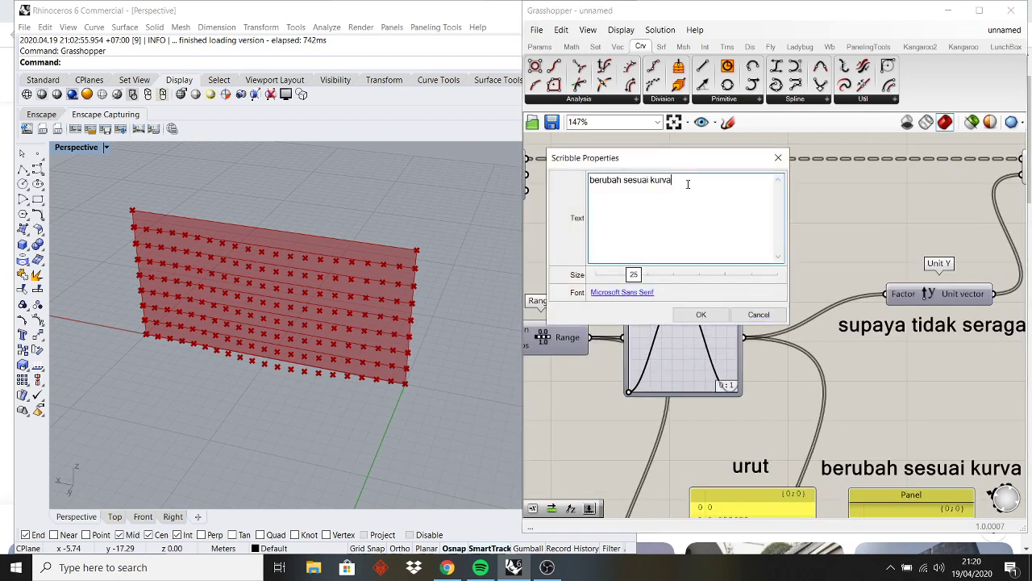
type("silahkan berkreasi")
left_click(699, 310)
left_click_drag(695, 237, 717, 235)
- Add a Shift List component and place it beside Unit Y, just below the Move component
mouse_move(766, 267)
right_mouse_down()
mouse_move(677, 254)
mouse_move(596, 257)
mouse_move(675, 278)
right_mouse_up()
scroll(668, 267, "down", 2)
scroll(679, 300, "up", 2)
left_click(695, 309)
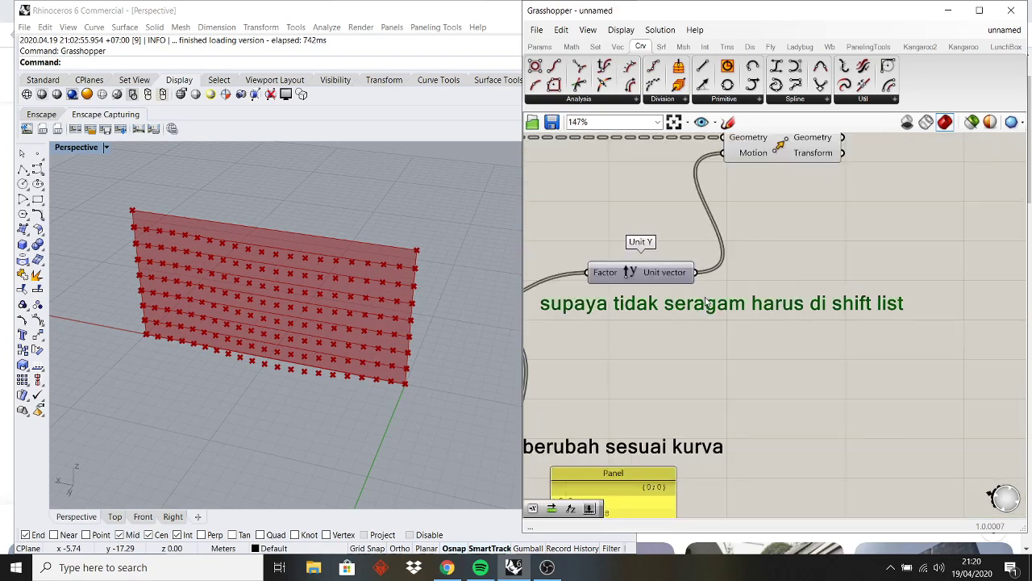
double_click(813, 360)
type("shift")
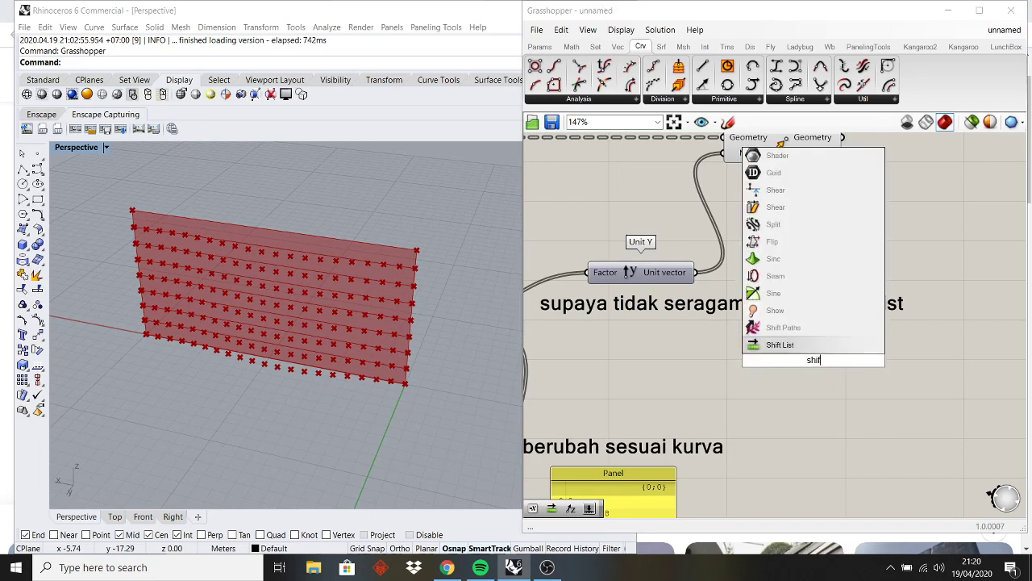
left_click(795, 346)
scroll(795, 352, "down", 2)
left_click_drag(794, 351, 837, 260)
scroll(742, 296, "up", 2)
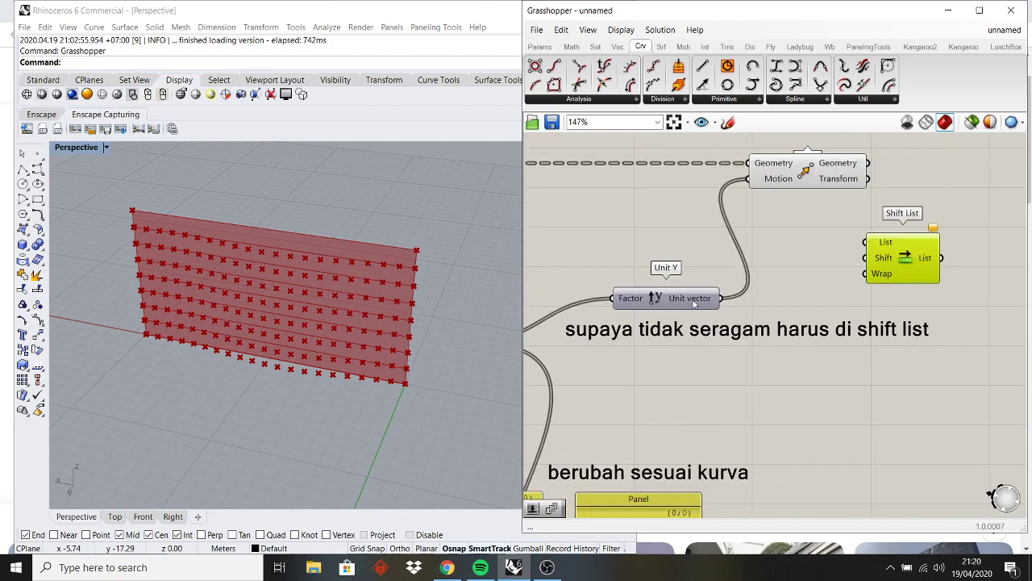
- Add a Negative component and connect the Graph Mapper's output to its Value input
right_click_drag(346, 311, 355, 340)
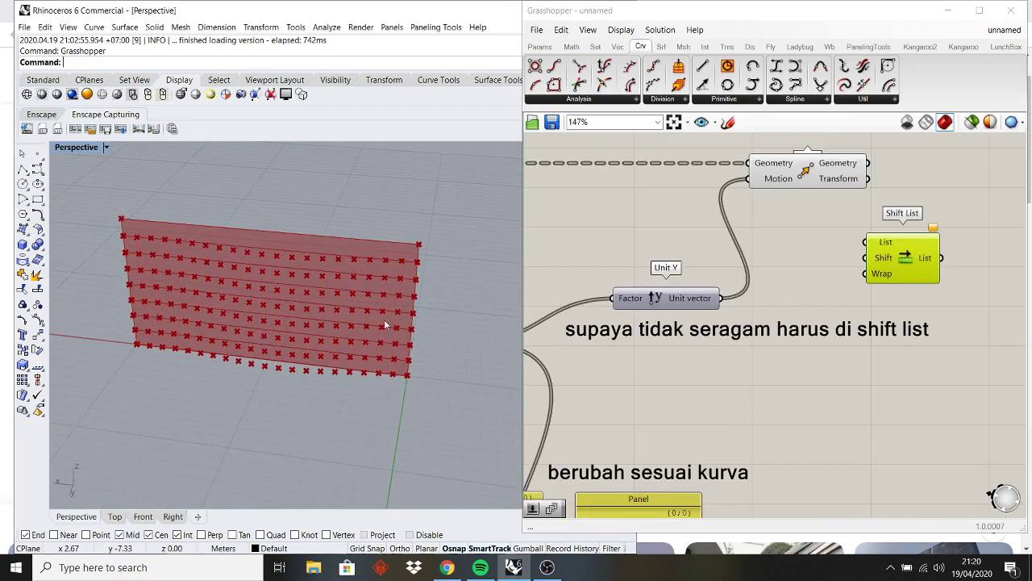
right_click_drag(298, 320, 156, 329)
right_click_drag(634, 369, 782, 346)
double_click(757, 355)
type("nega")
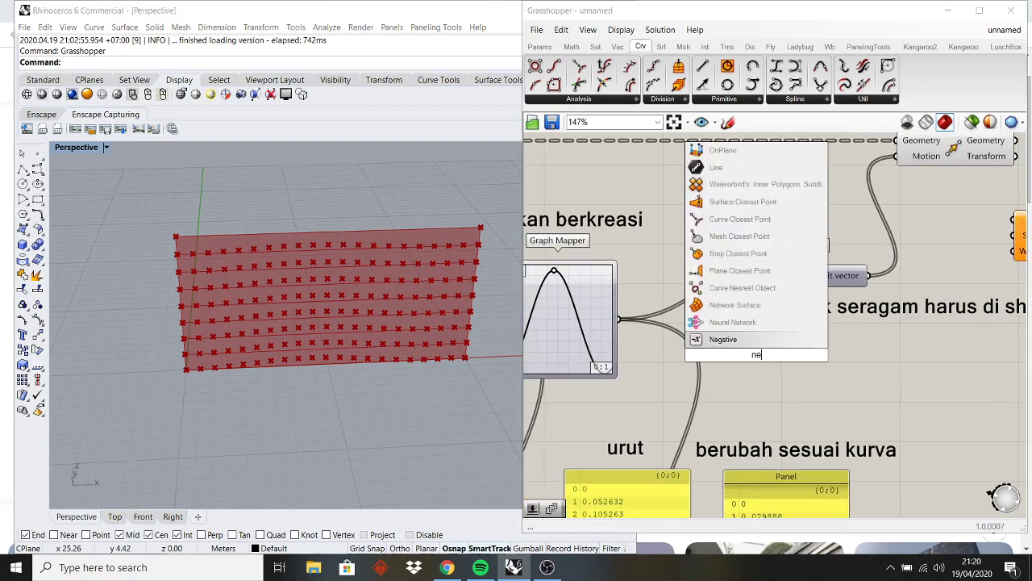
key("Return")
left_click_drag(711, 355, 623, 332)
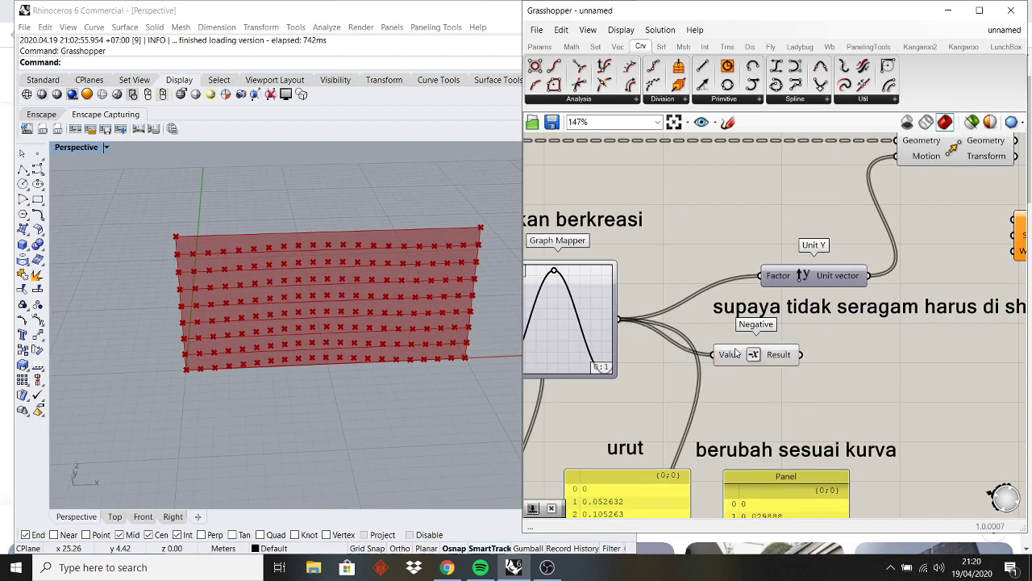
- Feed the Negative result into Unit Y's Factor in place of the direct Graph Mapper wire, and line up both components
left_click_drag(774, 356, 701, 286)
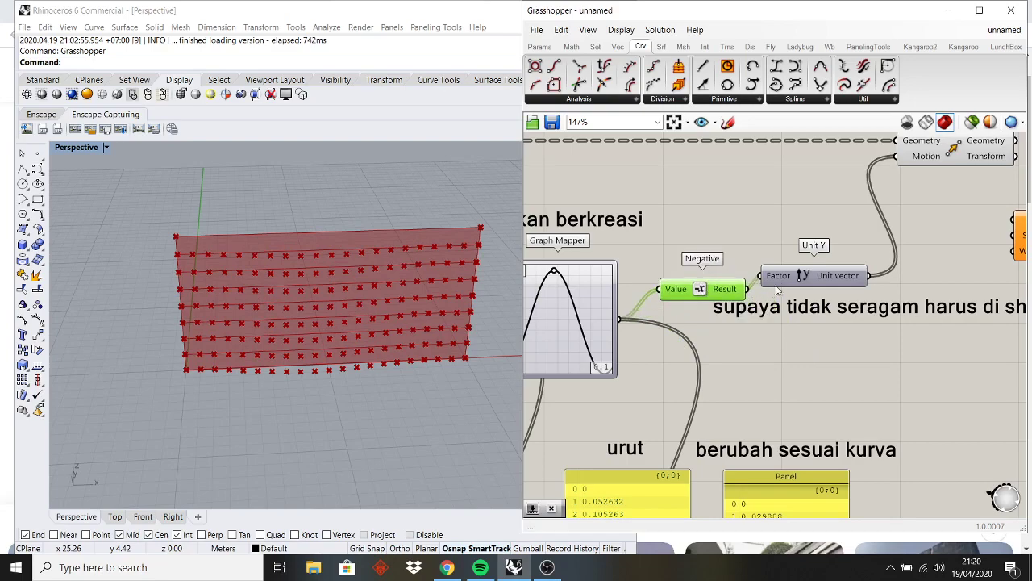
left_click_drag(778, 283, 806, 284)
left_click_drag(702, 288, 714, 276)
right_click_drag(350, 305, 375, 200)
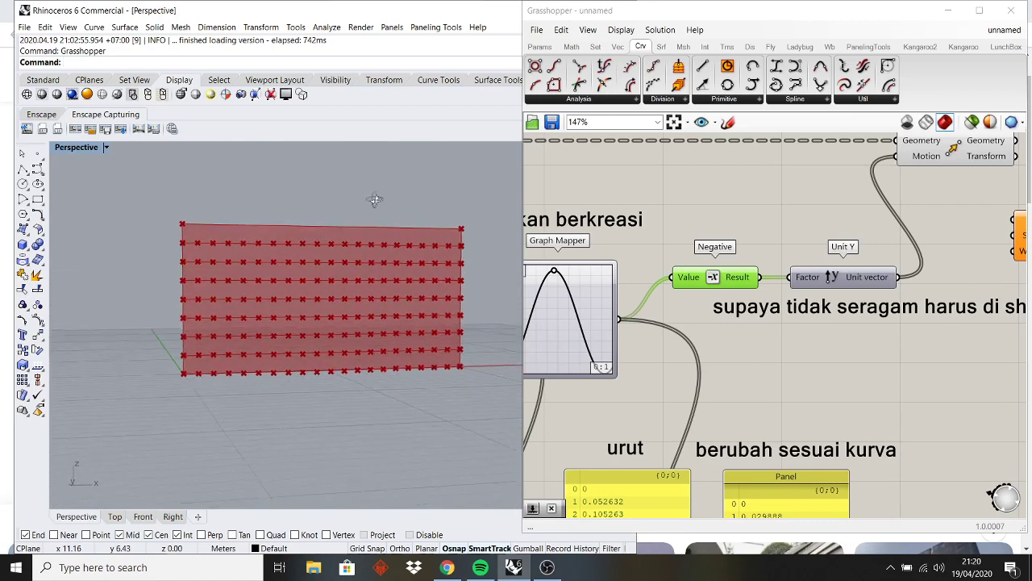
- Move the "supaya tidak seragam harus di shift list" scribble further below the Unit Y component
right_click_drag(947, 336, 724, 345)
left_click_drag(736, 318, 795, 380)
left_click(816, 263)
right_click_drag(814, 312, 784, 382)
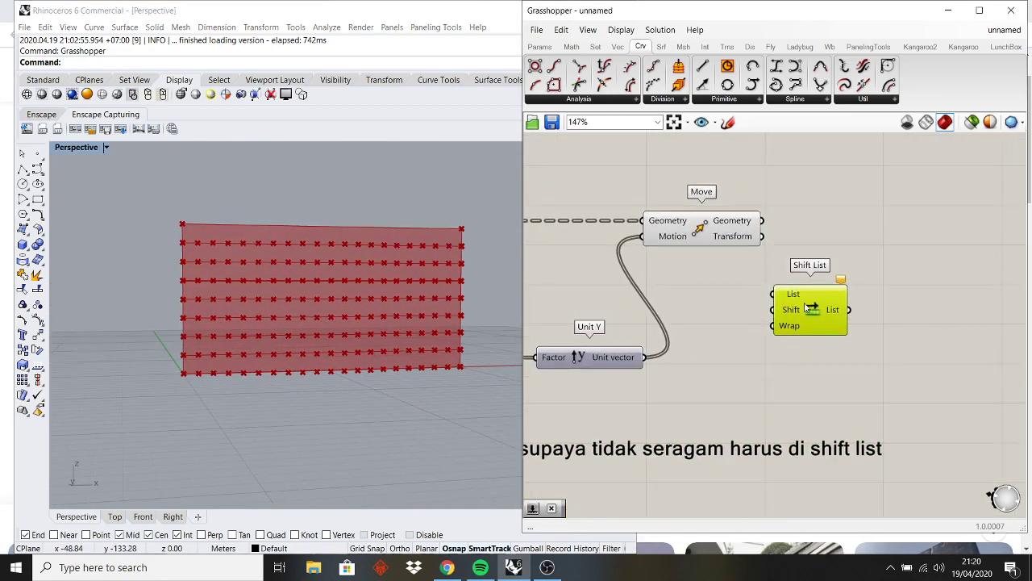
- Reroute the Unit Y vector from Move's Motion input to Shift List's List input, removing the relay on the wire
left_click(639, 289)
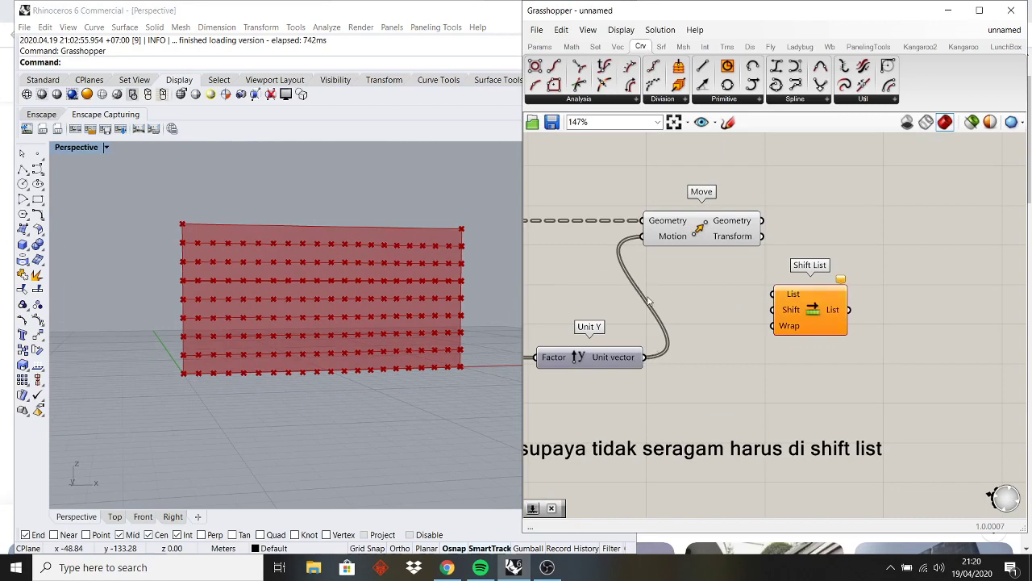
double_click(639, 291)
left_click_drag(640, 294, 772, 294)
left_click_drag(642, 238, 682, 305, "ctrl")
mouse_move(672, 304)
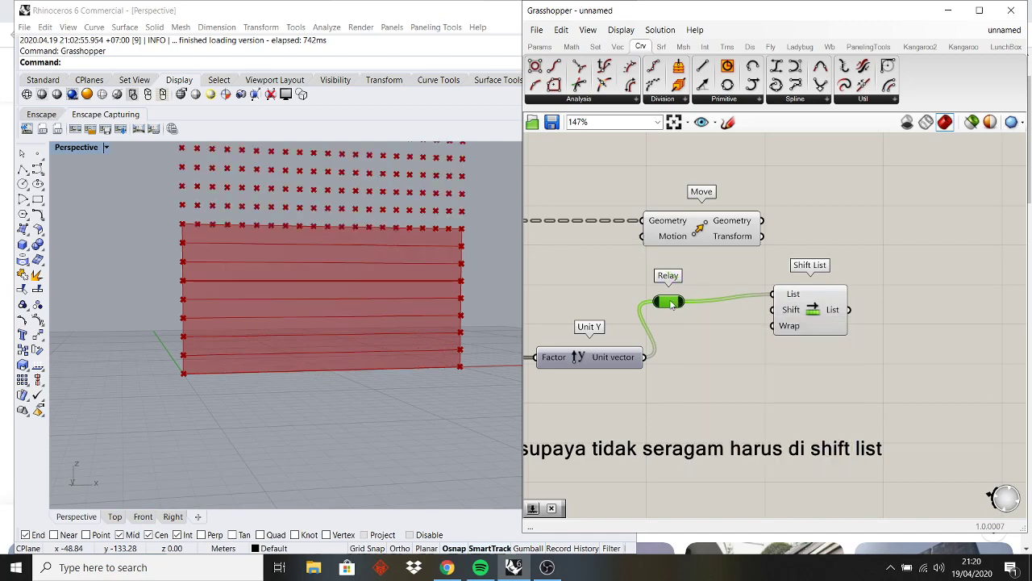
key("Delete")
scroll(682, 348, "down", 2)
- Reposition the Move component higher and farther right, and bring Shift List closer beneath it
right_click_drag(358, 253, 345, 286)
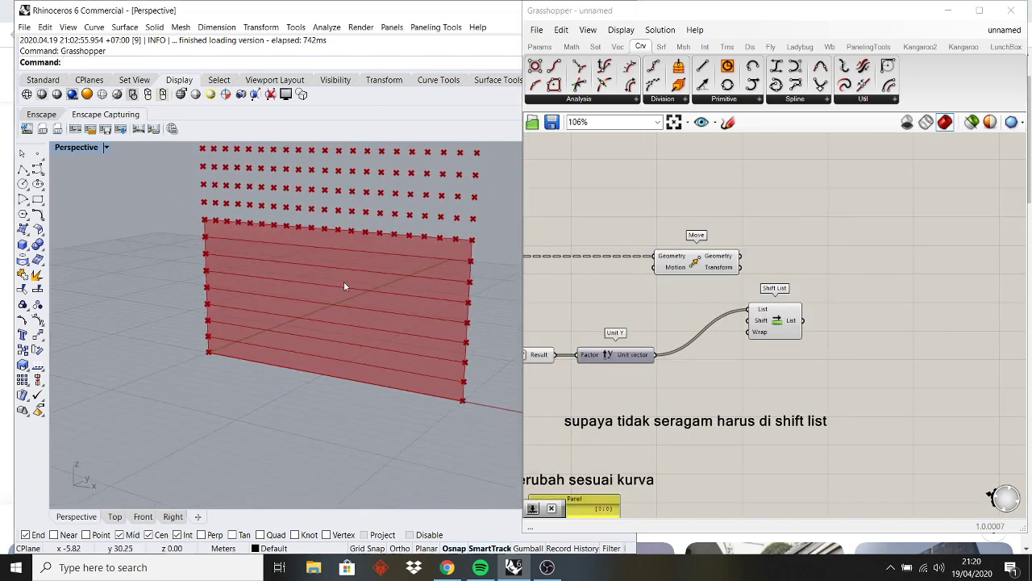
scroll(671, 304, "down", 2)
left_click_drag(689, 280, 741, 239)
right_click(743, 244)
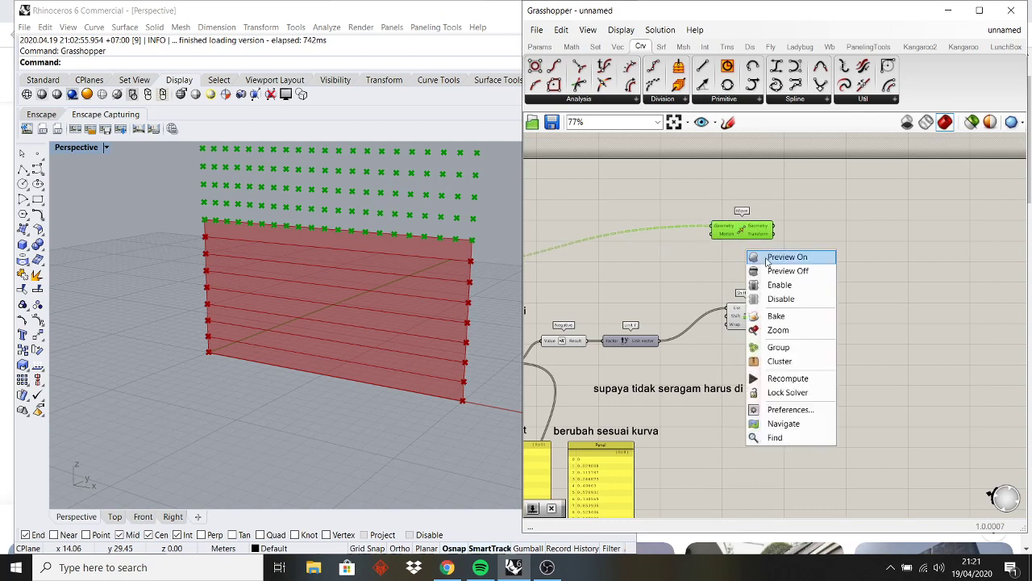
left_click(779, 269)
scroll(719, 312, "up", 1)
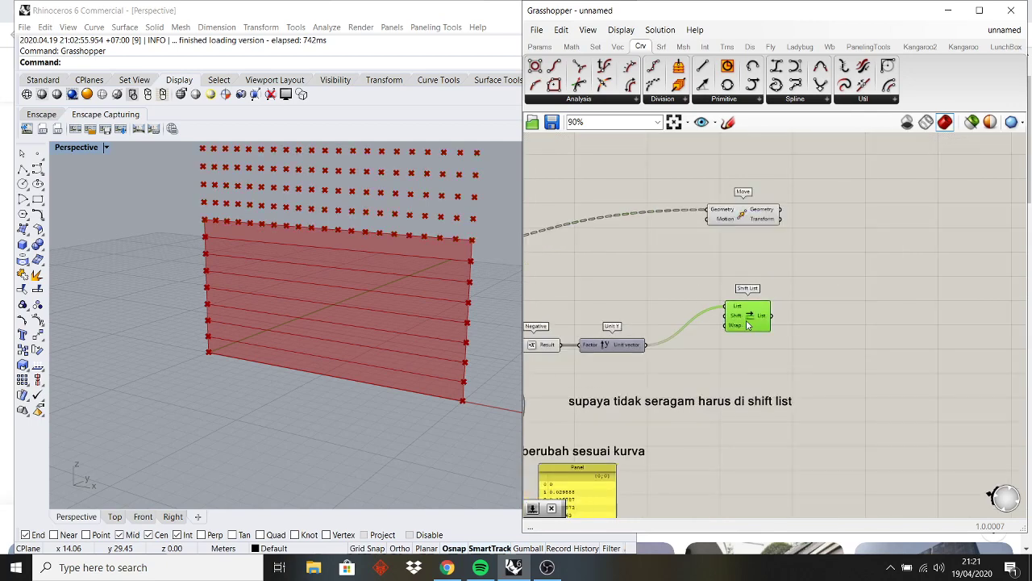
left_click_drag(747, 317, 750, 291)
right_click_drag(282, 279, 314, 287)
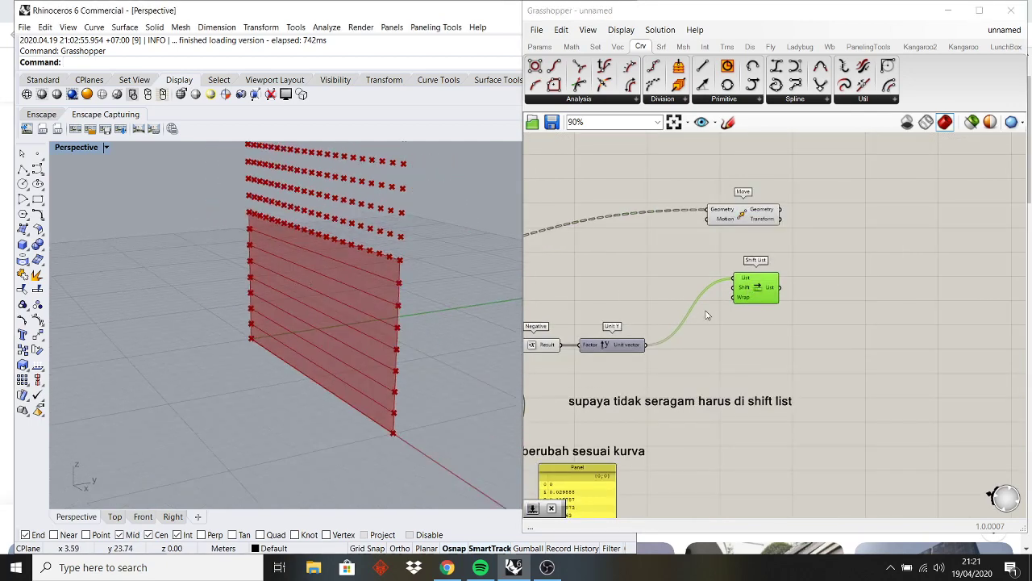
- Add a Series component to the left of Shift List, above Unit Y
scroll(658, 308, "up", 2)
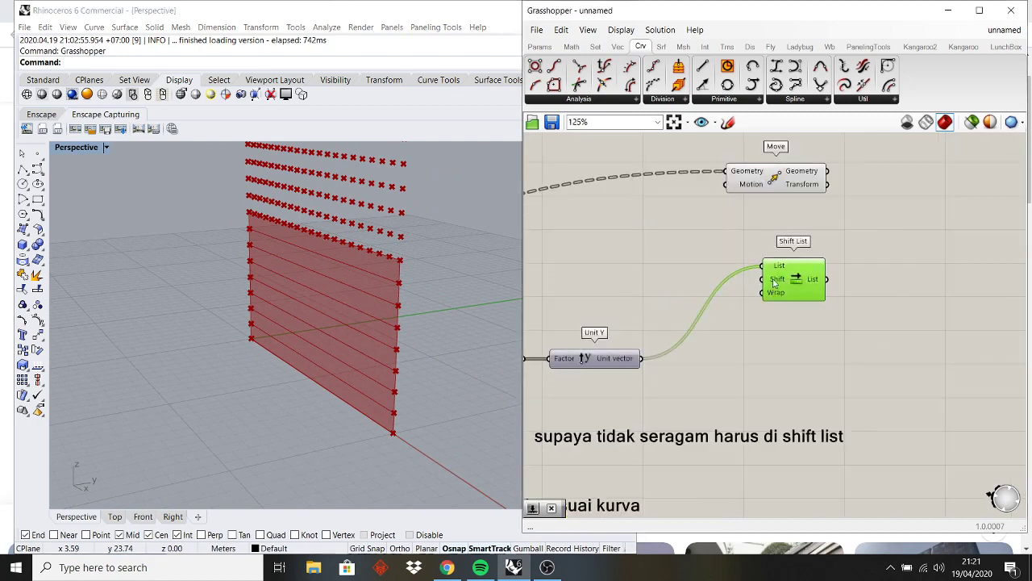
mouse_move(774, 281)
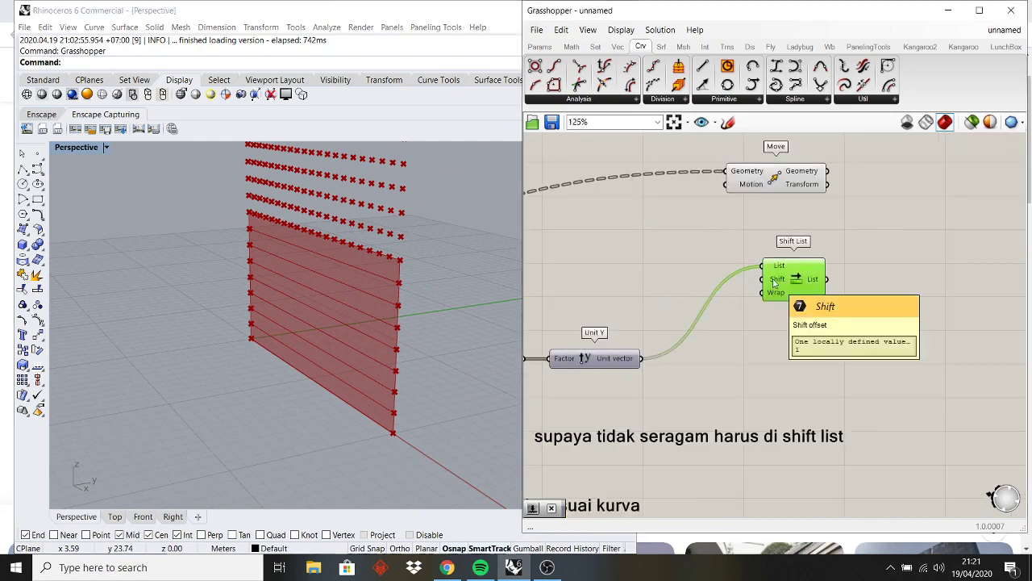
double_click(616, 272)
type("ser")
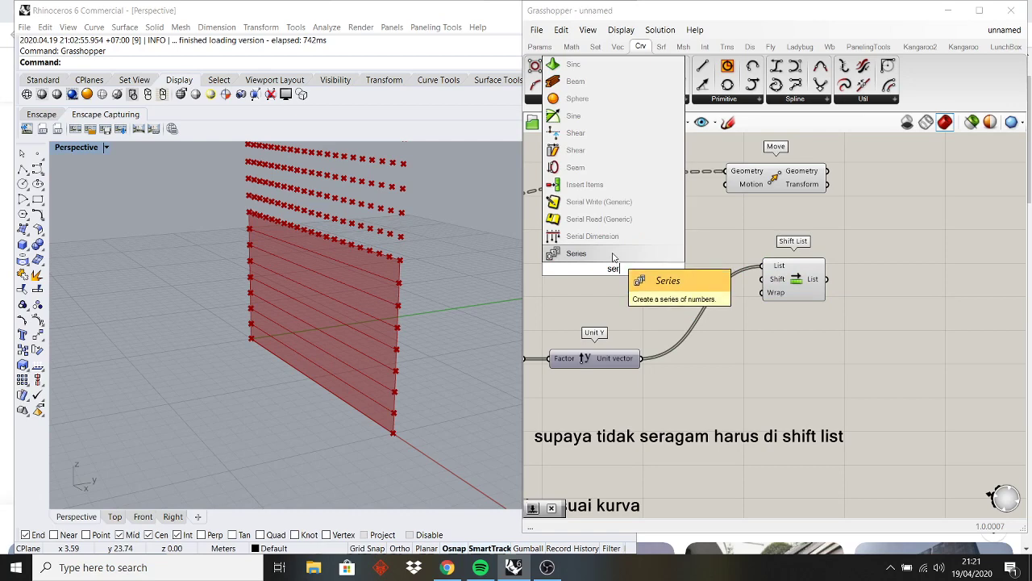
left_click(616, 255)
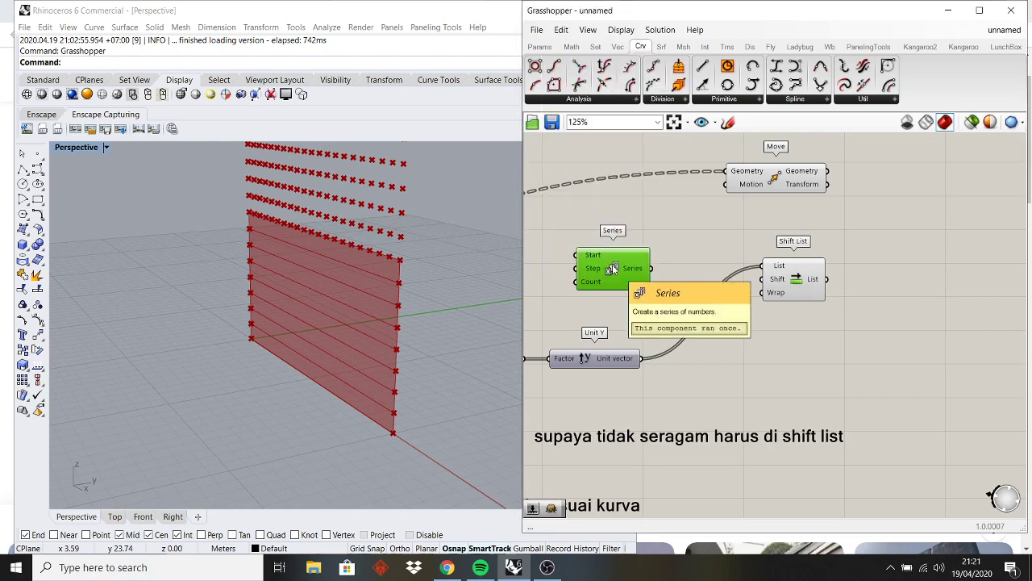
left_click_drag(652, 268, 609, 273)
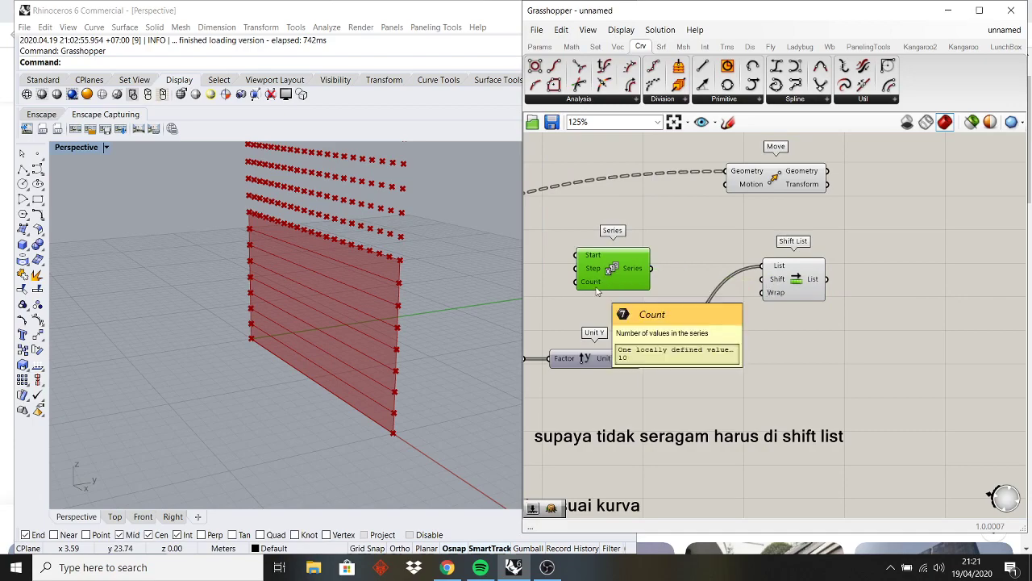
- Connect the number slider that drives Divide Domain²'s V Count to the Series component's Count input
right_click_drag(558, 312, 717, 295)
scroll(664, 310, "down", 2)
right_click_drag(592, 298, 763, 298)
scroll(694, 298, "down", 2)
right_click_drag(543, 292, 761, 298)
scroll(656, 298, "up", 4)
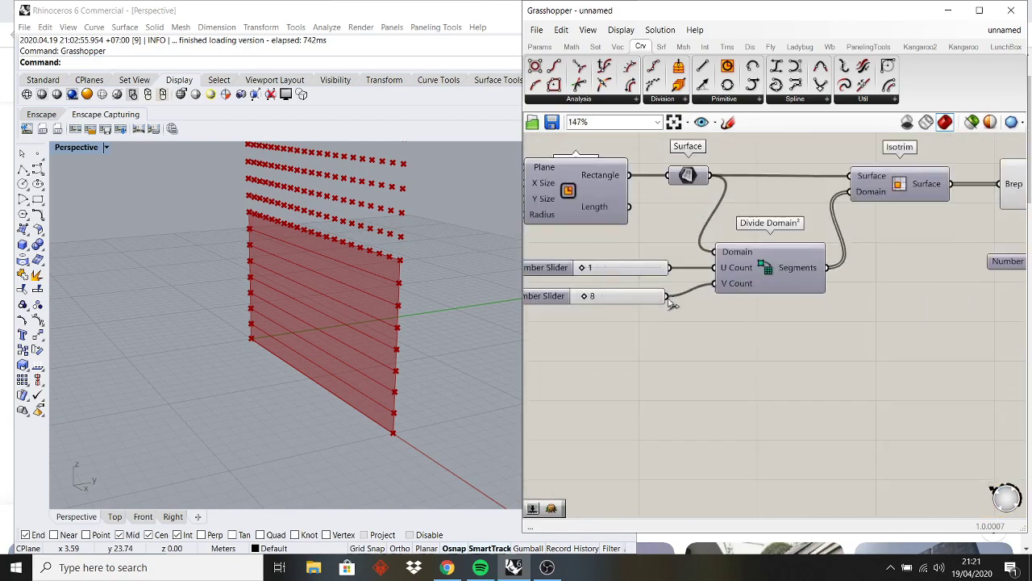
left_click_drag(667, 296, 904, 289)
scroll(728, 299, "down", 4)
scroll(944, 287, "up", 4)
right_click_drag(904, 281, 761, 321)
scroll(761, 322, "up", 2)
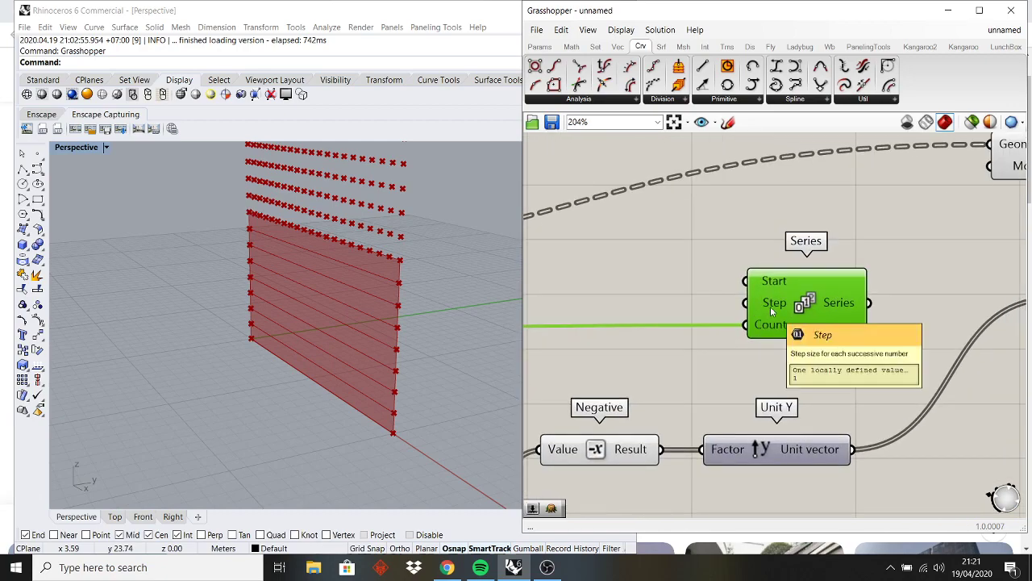
- Add a number slider set to 1 with an upper limit of 100 and connect it to the Series Step input
double_click(674, 294)
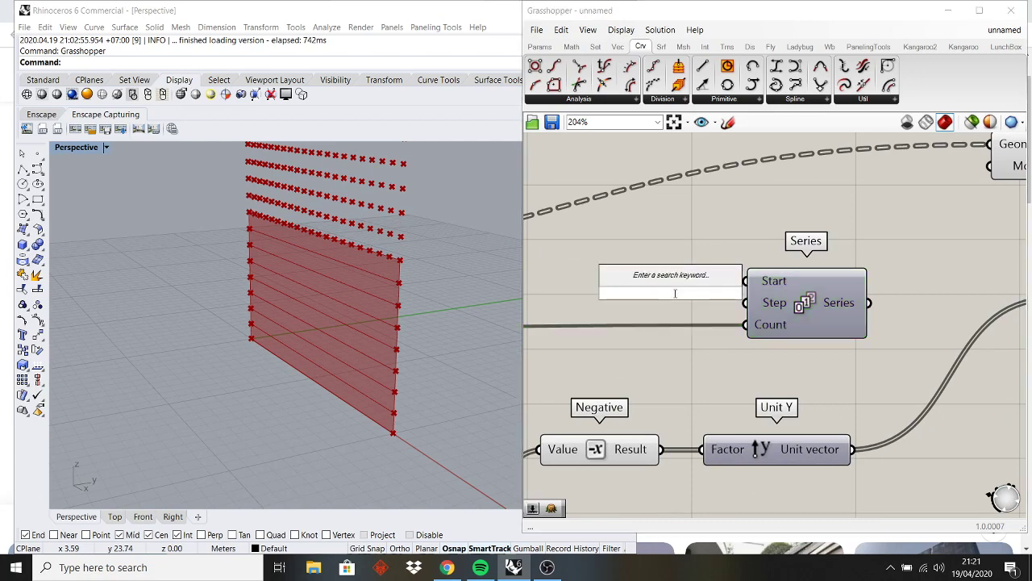
type("1<100")
key("Return")
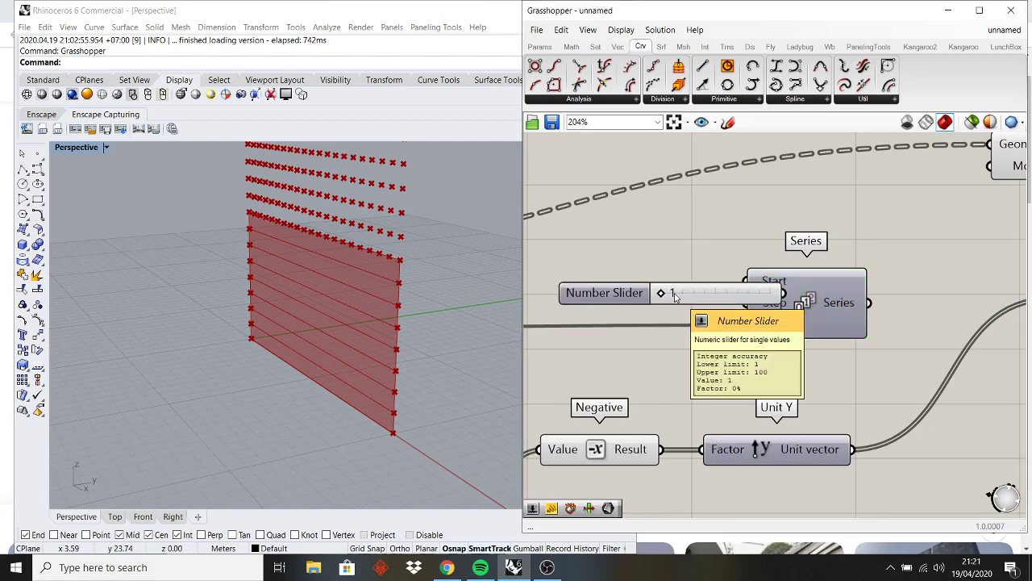
left_click_drag(695, 295, 625, 302)
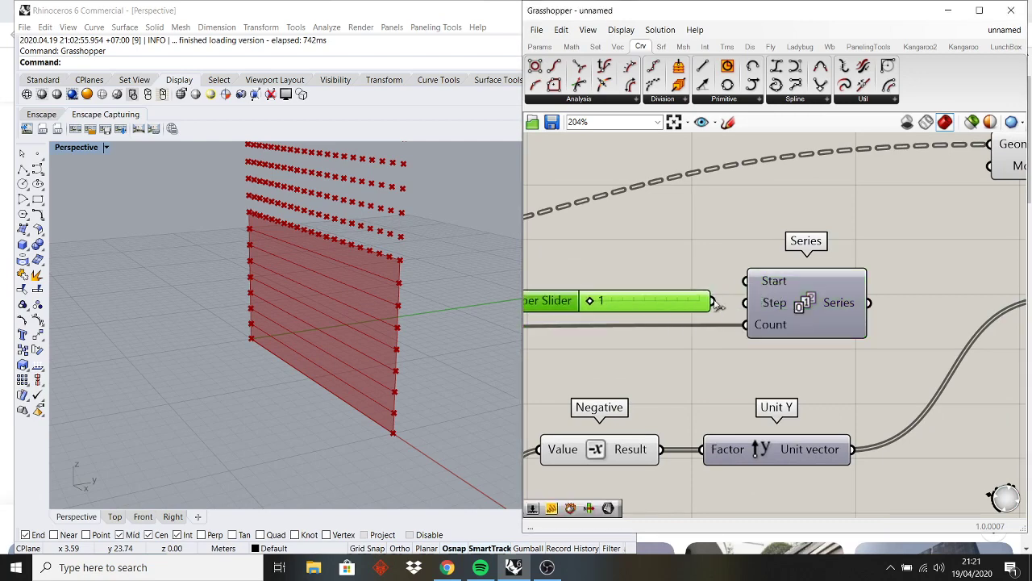
left_click(775, 281)
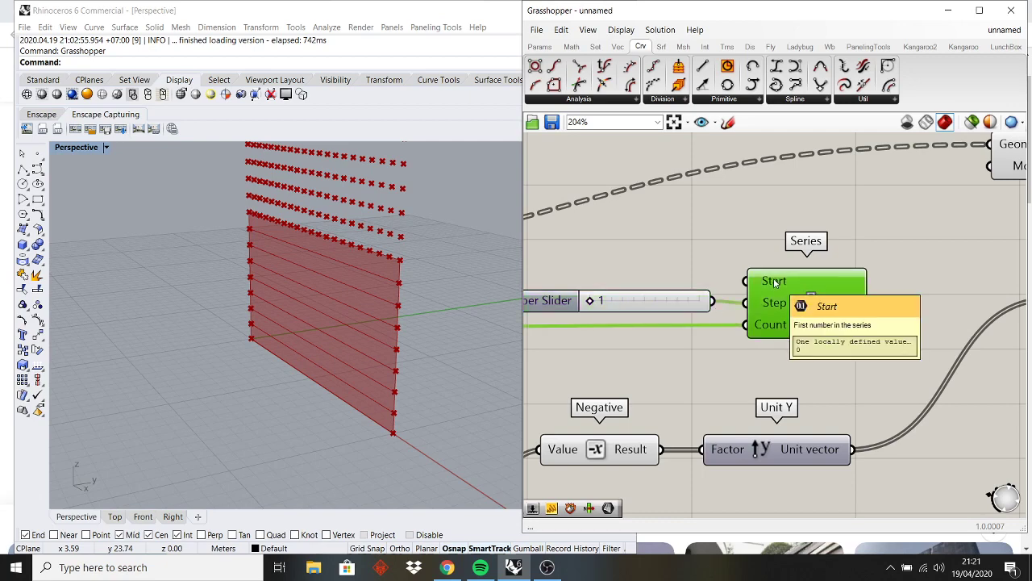
- Connect the Series output to Shift List's Shift input
right_click_drag(885, 285, 732, 274)
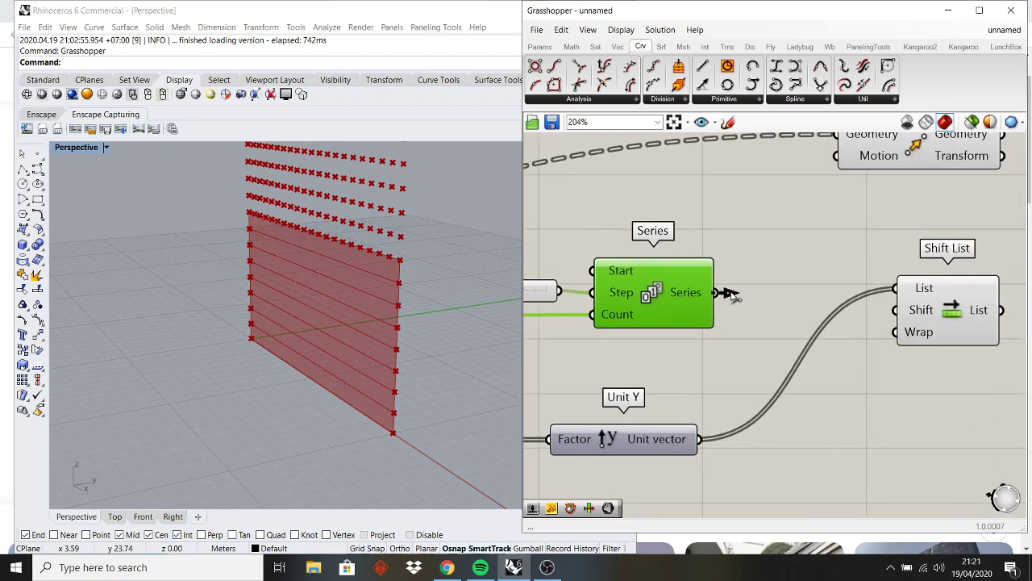
left_click_drag(731, 296, 886, 311)
right_click_drag(954, 307, 794, 337)
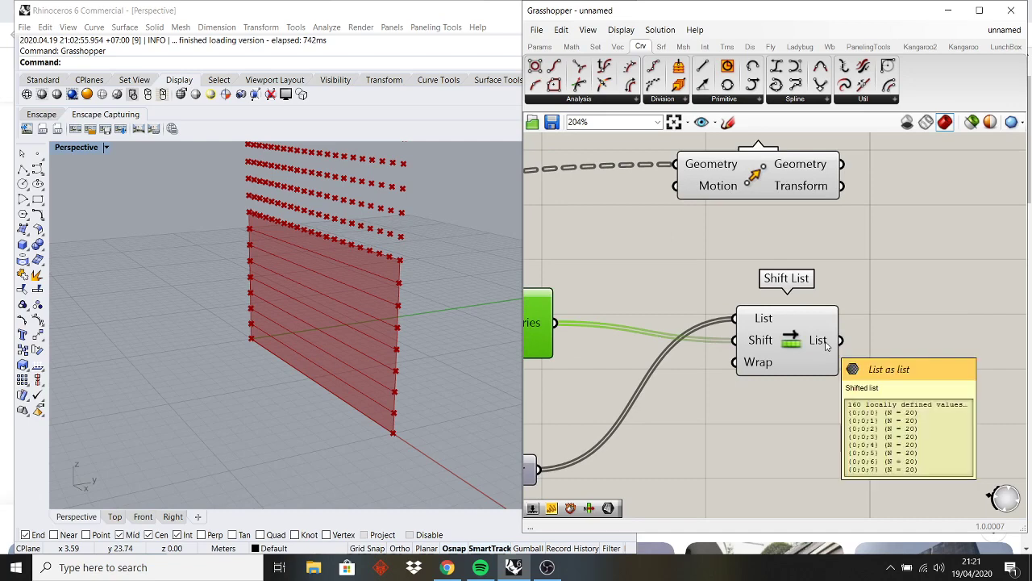
- Add a Panel below Shift List, feed it the shifted List output, and enlarge it to show more rows
double_click(772, 454)
type("Panel")
key("Return")
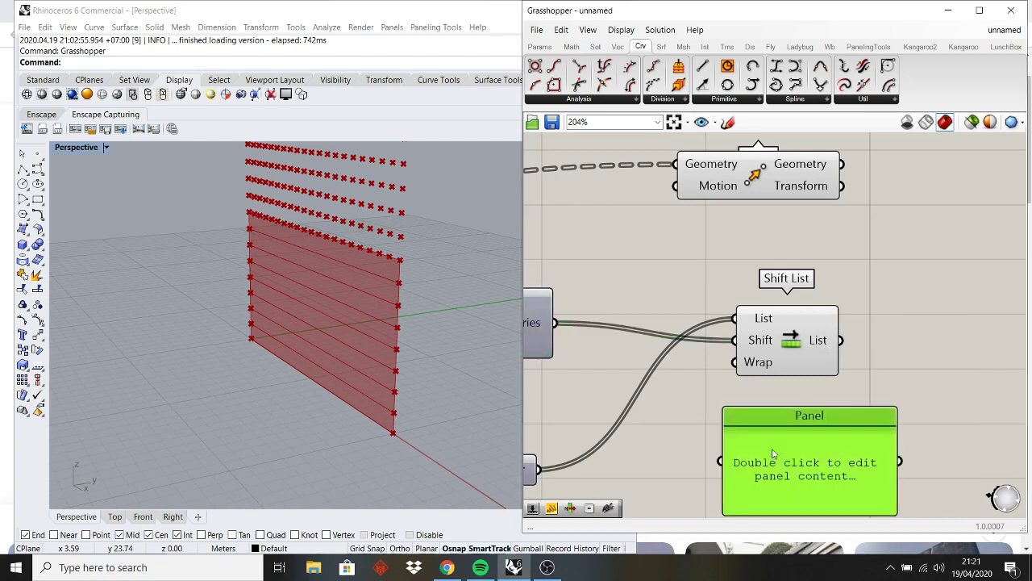
left_click_drag(773, 454, 840, 342)
right_click_drag(904, 463, 861, 347)
scroll(861, 348, "down", 2)
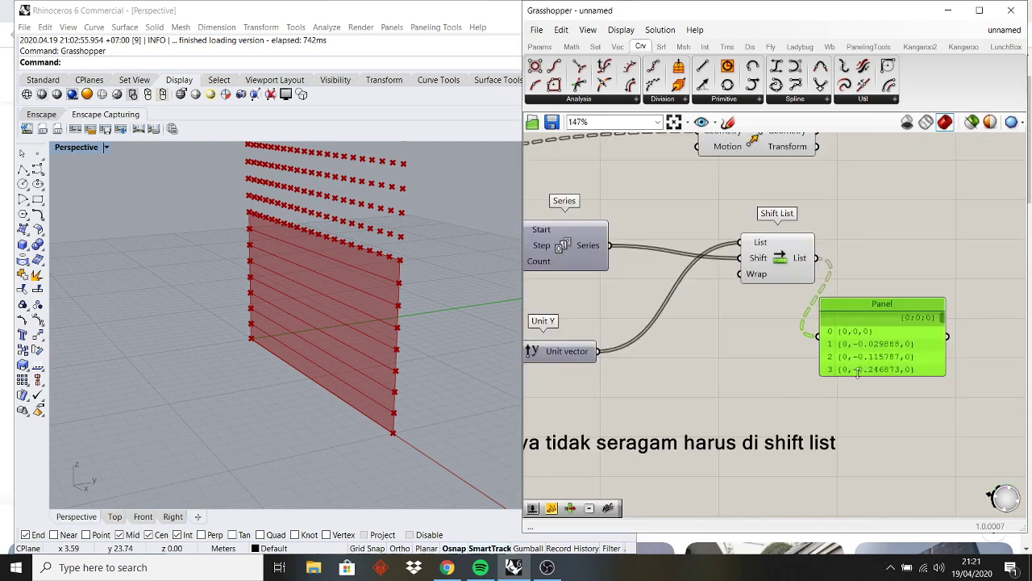
left_click_drag(858, 372, 870, 463)
- Compare the Range and Graph Mapper value panels with the components that feed them
right_click_drag(786, 470, 952, 288)
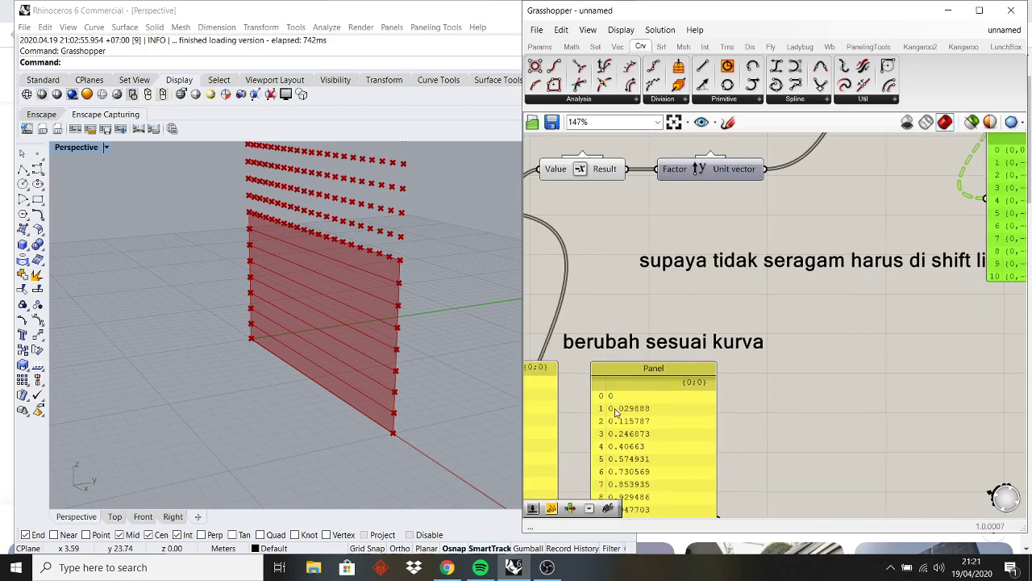
right_click_drag(615, 412, 788, 340)
scroll(684, 296, "down", 2)
right_click_drag(680, 300, 682, 317)
right_click_drag(562, 218, 615, 214)
scroll(615, 215, "up", 2)
left_click(599, 199)
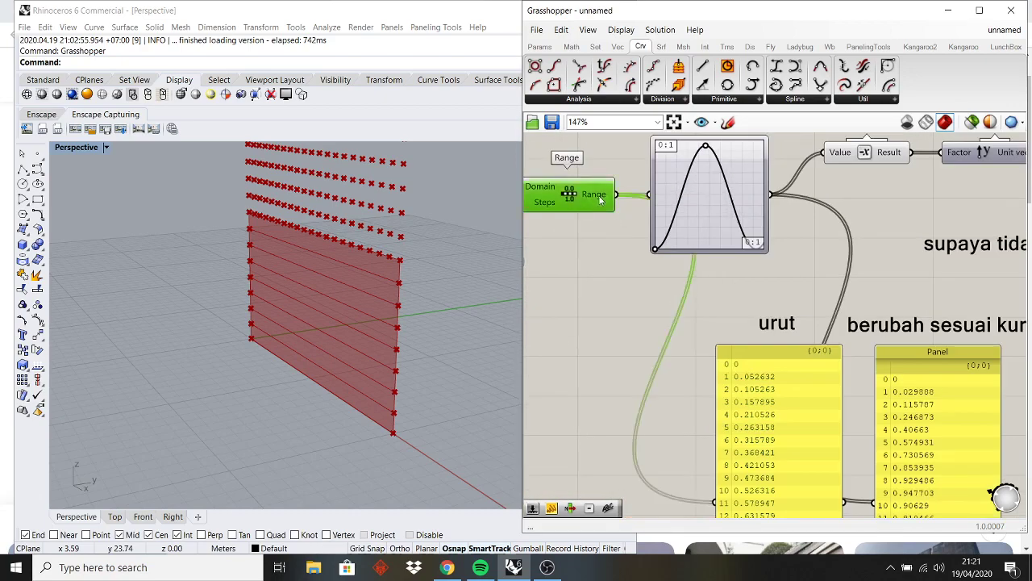
scroll(718, 211, "down", 2)
right_click_drag(972, 177, 853, 261)
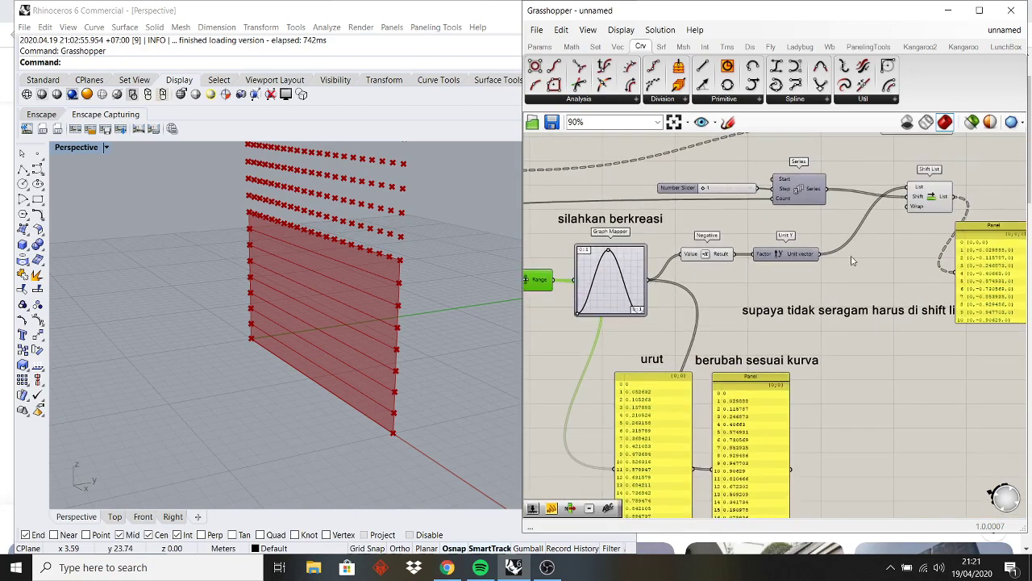
- Examine the Series settings and the data structure of Shift List's List output
scroll(854, 258, "up", 1)
right_click_drag(654, 185, 594, 272)
scroll(669, 224, "up", 2)
left_click(637, 218)
scroll(675, 235, "down", 3)
right_click_drag(847, 268, 735, 276)
scroll(735, 276, "up", 3)
scroll(735, 276, "up", 1)
left_click(692, 257)
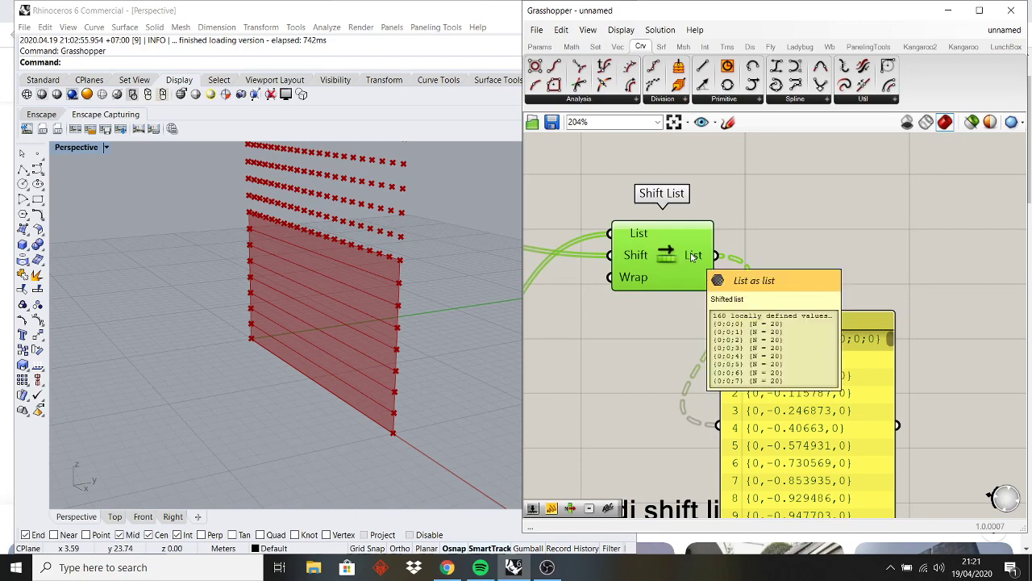
scroll(806, 232, "down", 8)
scroll(662, 226, "up", 4)
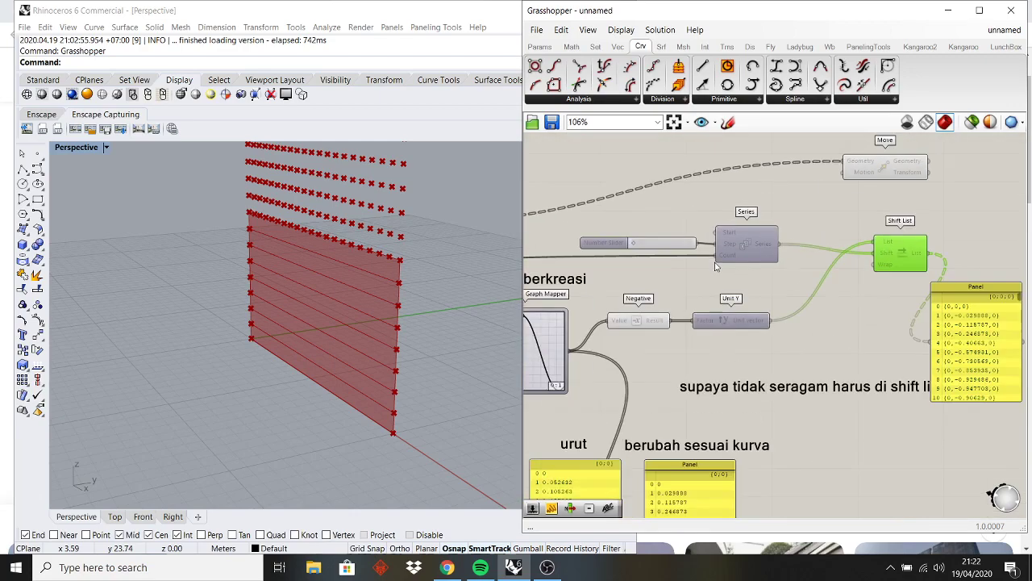
- Connect Shift List's List output to Move's Motion input and inspect the shifted points on the facade
right_click_drag(841, 306, 806, 330)
left_click(929, 367)
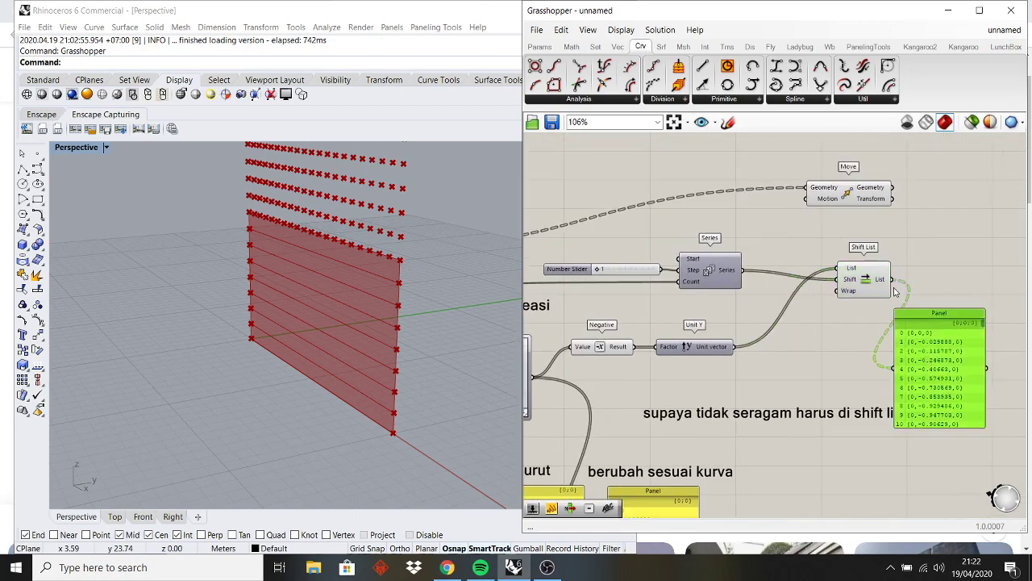
left_click_drag(893, 282, 805, 198)
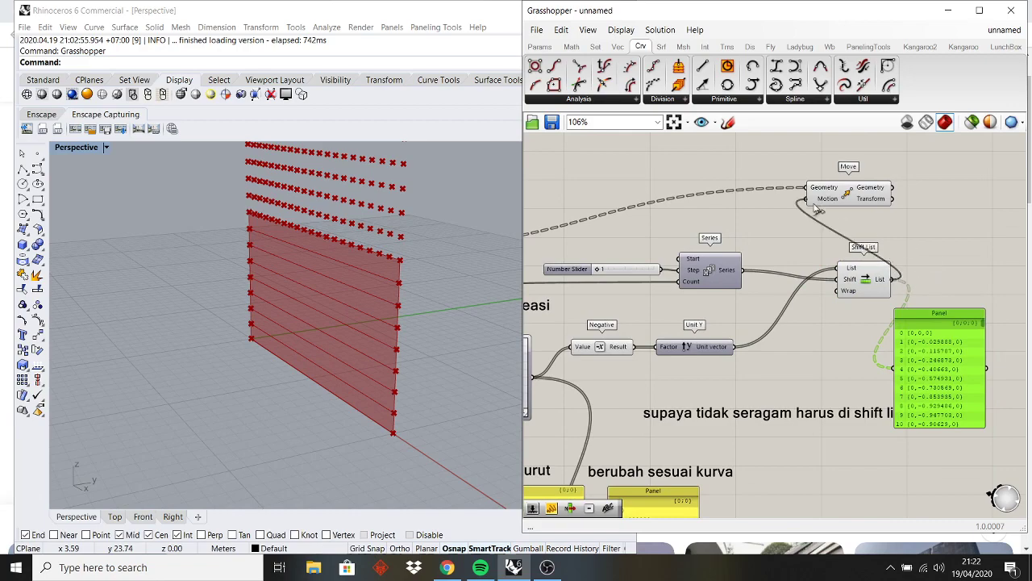
right_click_drag(332, 303, 392, 272)
scroll(273, 254, "up", 4)
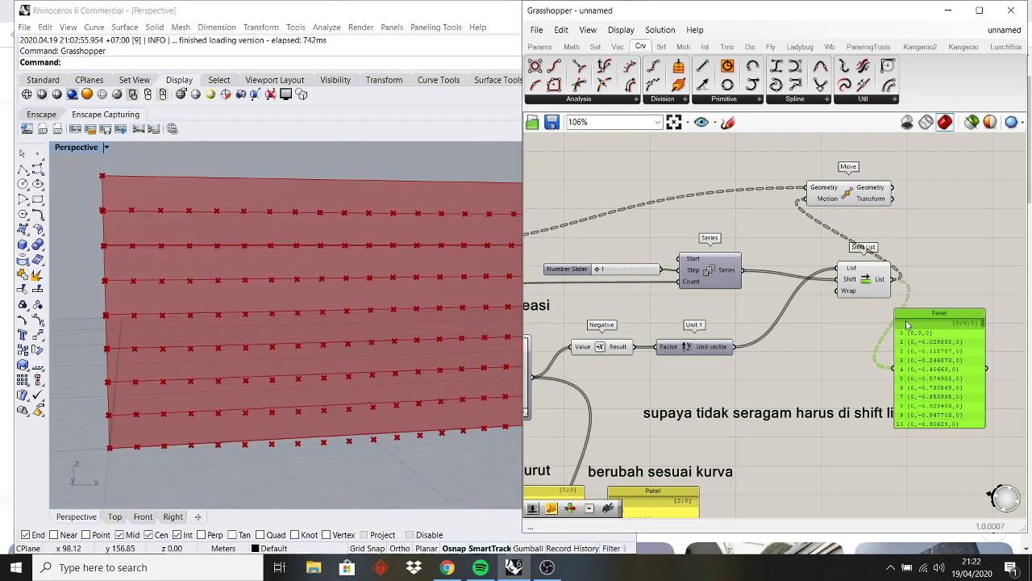
- Line up Shift List with Series, delete the Panel showing its output, and shift Move farther right
left_click(863, 295)
left_click_drag(863, 297, 831, 287)
left_click_drag(926, 339, 891, 344)
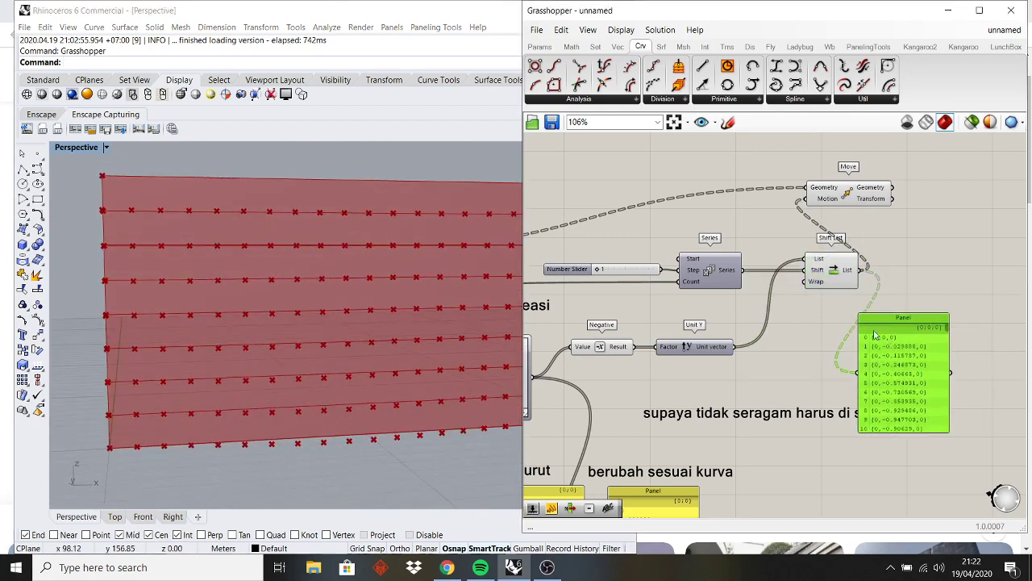
key("Delete")
left_click_drag(844, 192, 906, 195)
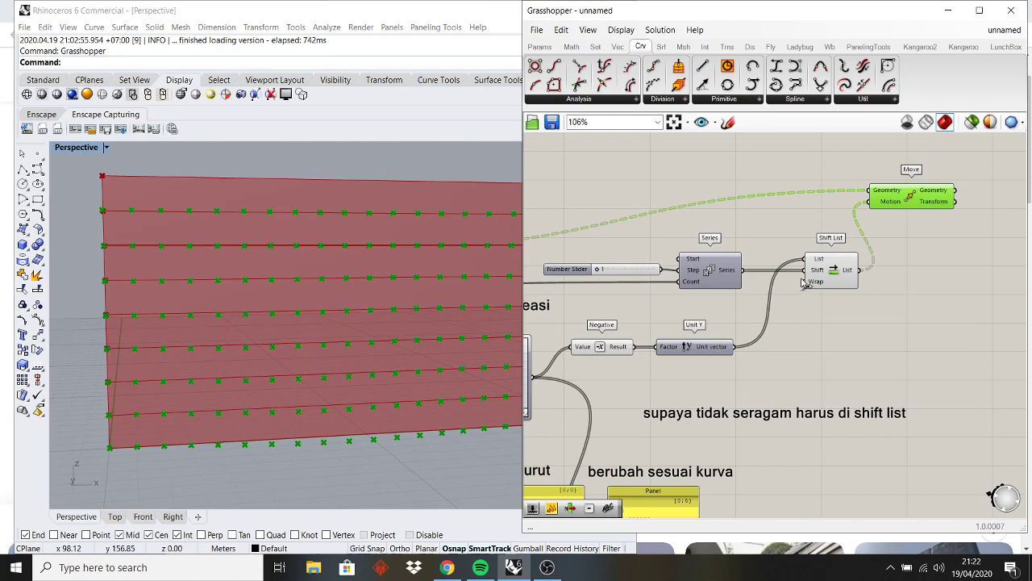
- Set the minimum of the number slider feeding Series Step to 0
right_click_drag(347, 339, 274, 323)
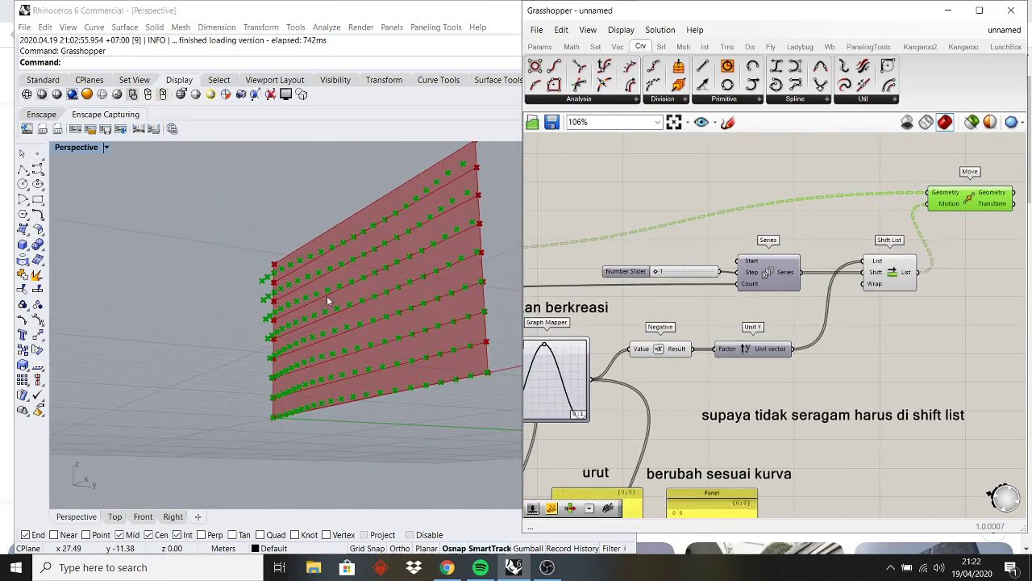
scroll(327, 297, "up", 3)
scroll(680, 279, "up", 2)
left_click(626, 272)
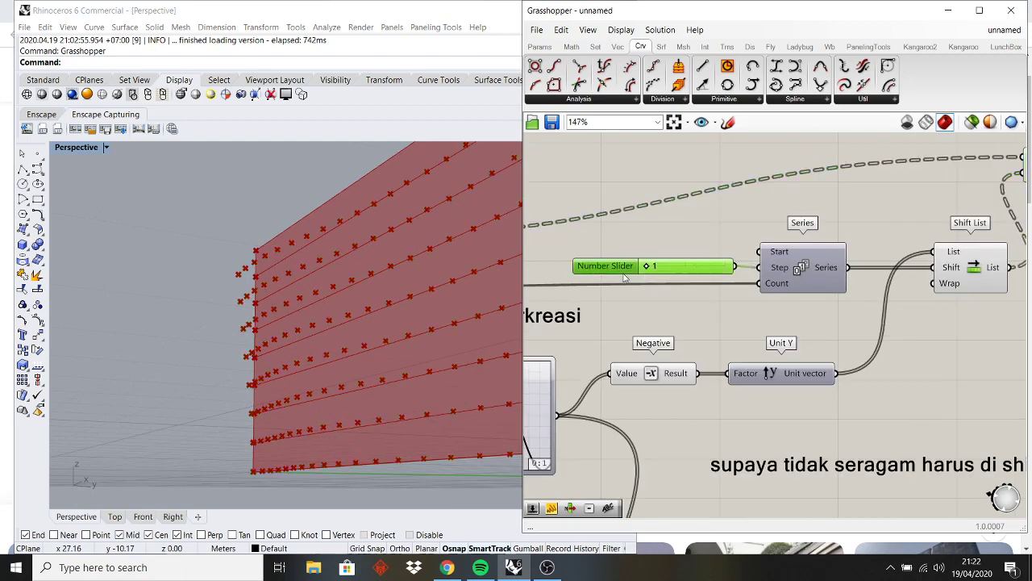
right_click(620, 274)
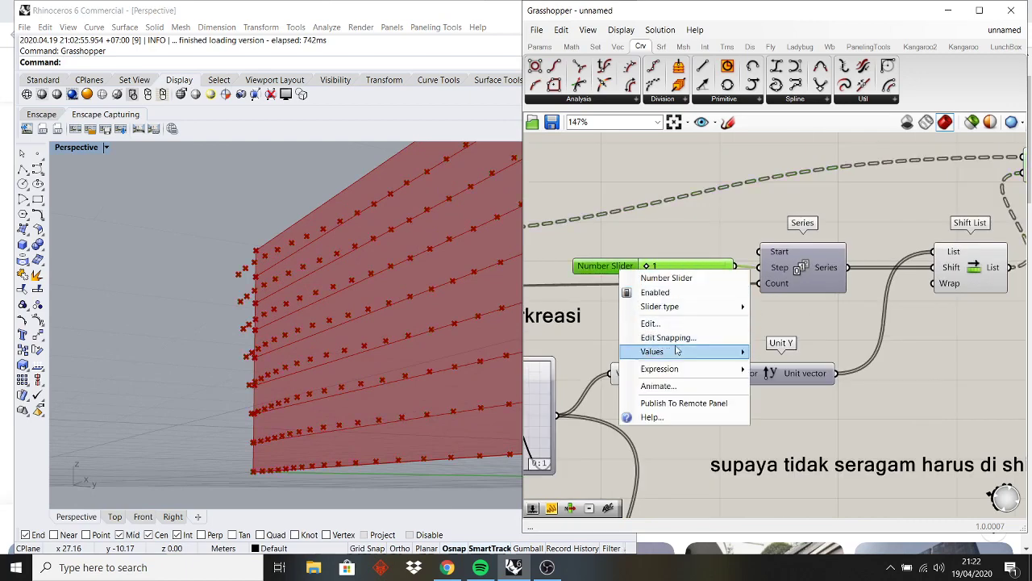
mouse_move(734, 360)
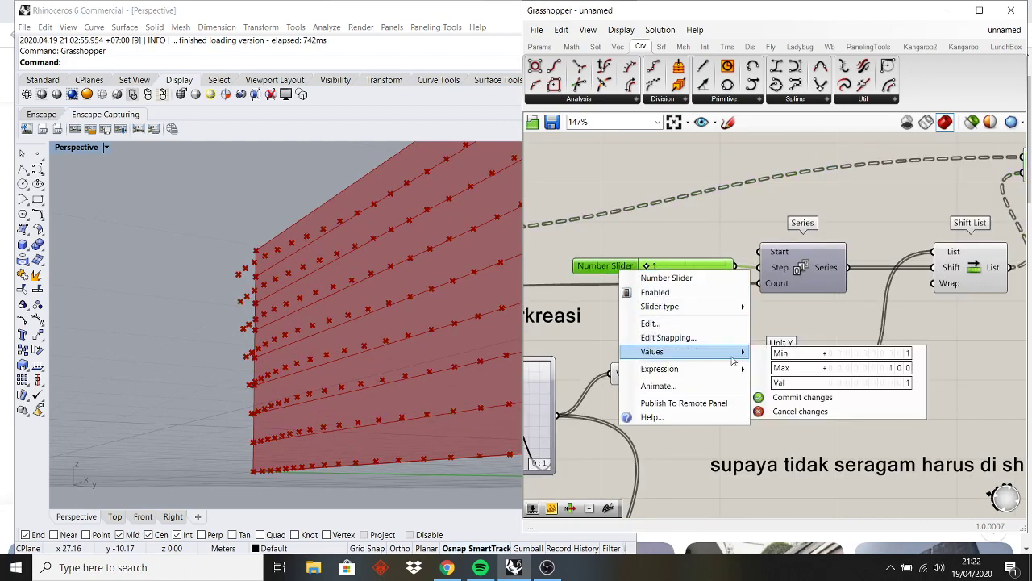
left_click(853, 353)
key("Return")
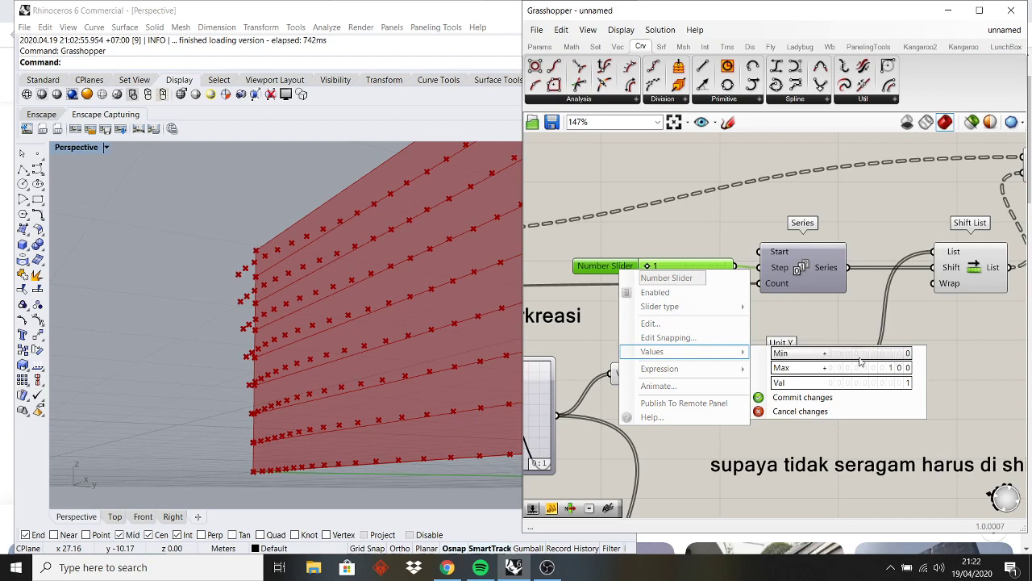
left_click(803, 397)
scroll(718, 302, "up", 2)
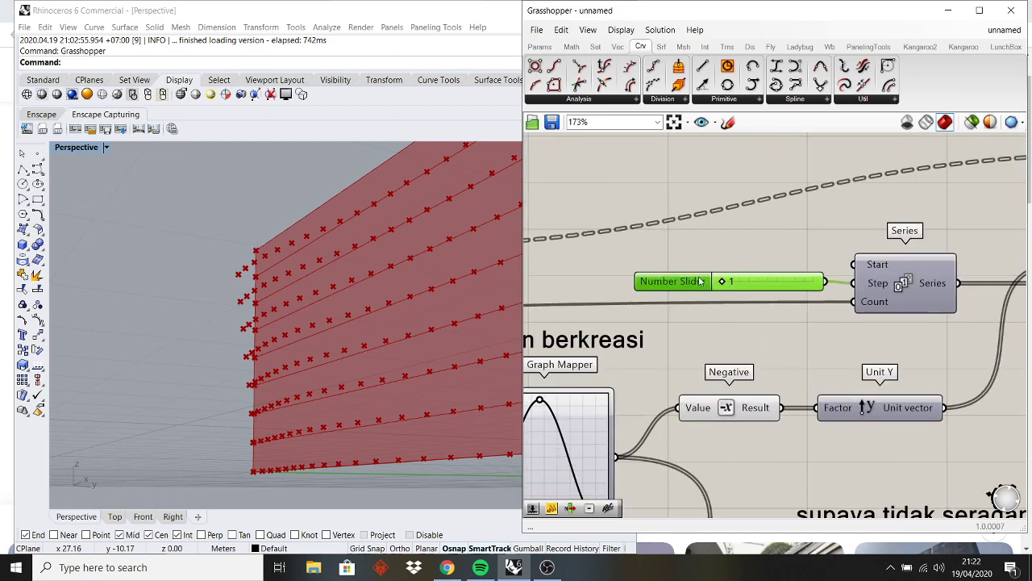
- Set the slider feeding Series Step to 0, compare the facade points, and return it to 1
left_click_drag(727, 283, 650, 287)
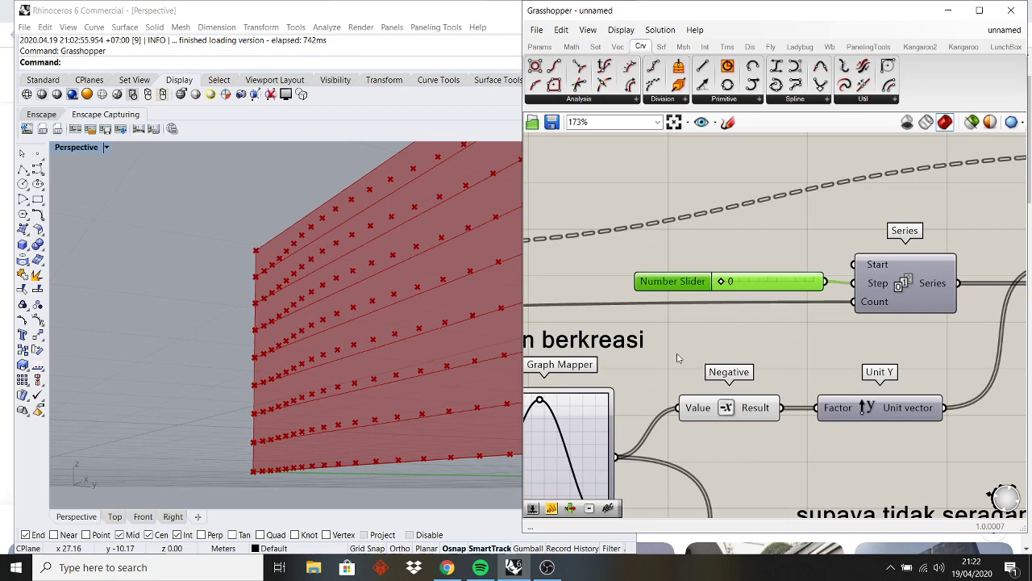
scroll(678, 359, "down", 2)
right_click_drag(314, 290, 452, 282)
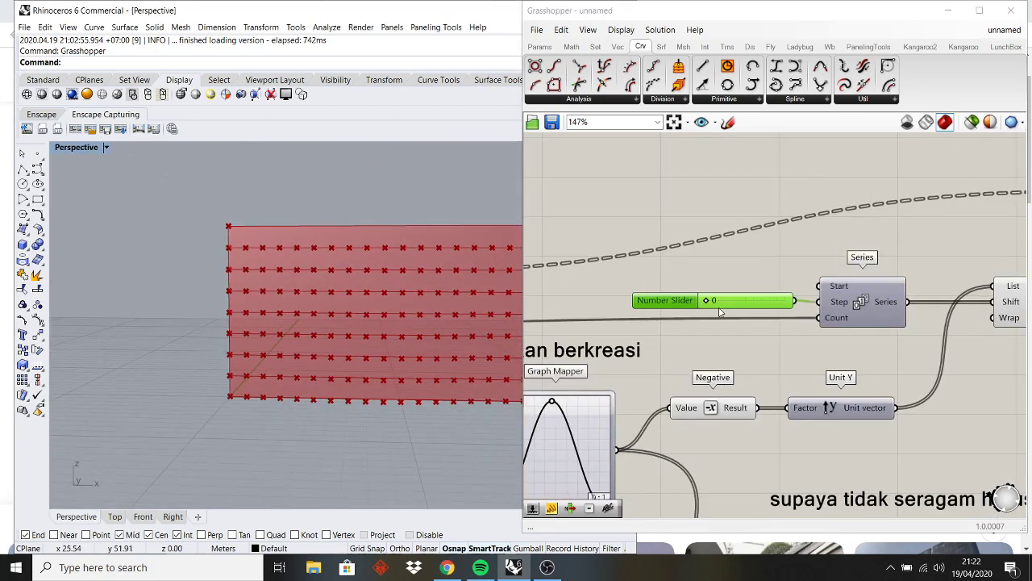
scroll(720, 312, "up", 8)
left_click_drag(707, 300, 711, 301)
scroll(704, 355, "down", 5)
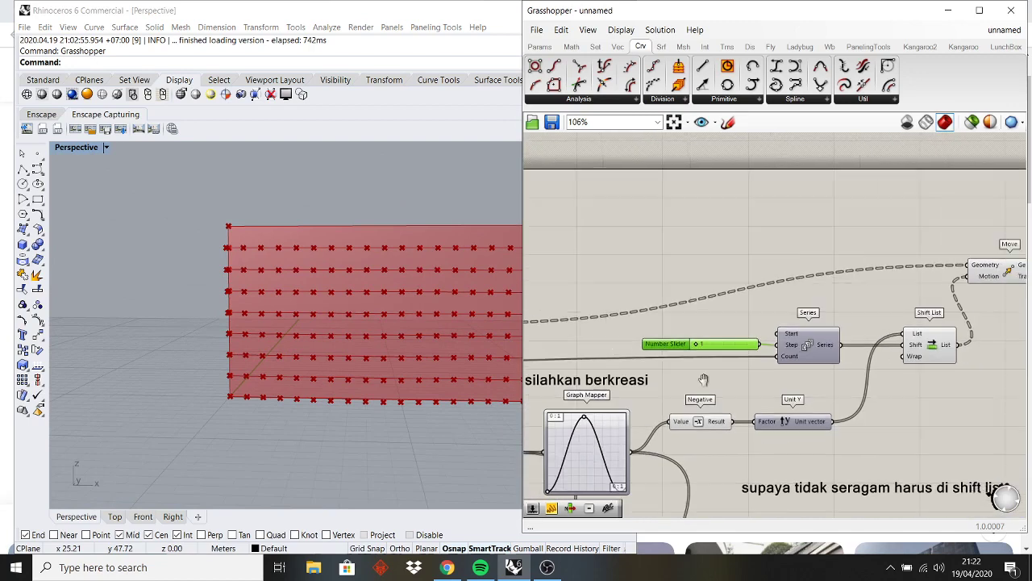
- Inspect the points produced by Move on the facade and compare them with the wavy facade reference photo in Chrome
left_click(803, 411)
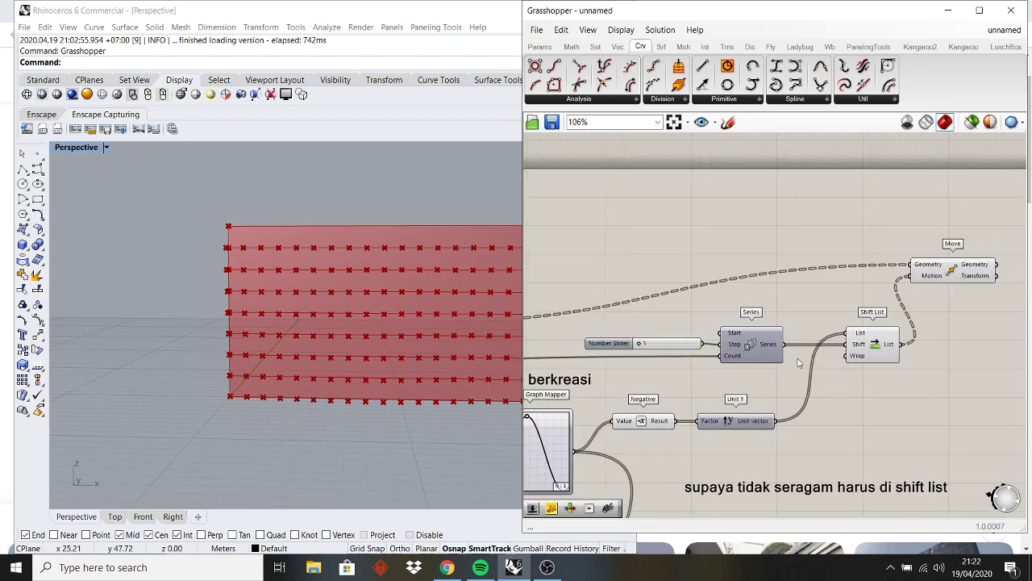
scroll(850, 363, "up", 1)
right_click_drag(942, 302, 786, 315)
scroll(789, 315, "up", 1)
left_click(819, 276)
mouse_move(371, 292)
right_mouse_down()
mouse_move(288, 289)
mouse_move(363, 295)
right_mouse_up()
scroll(737, 268, "down", 2)
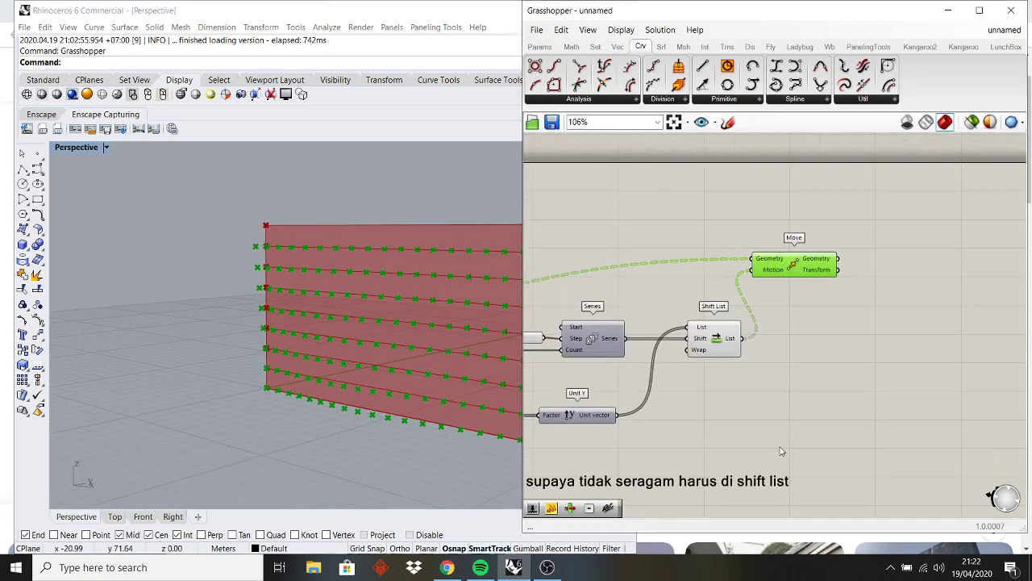
left_click(448, 568)
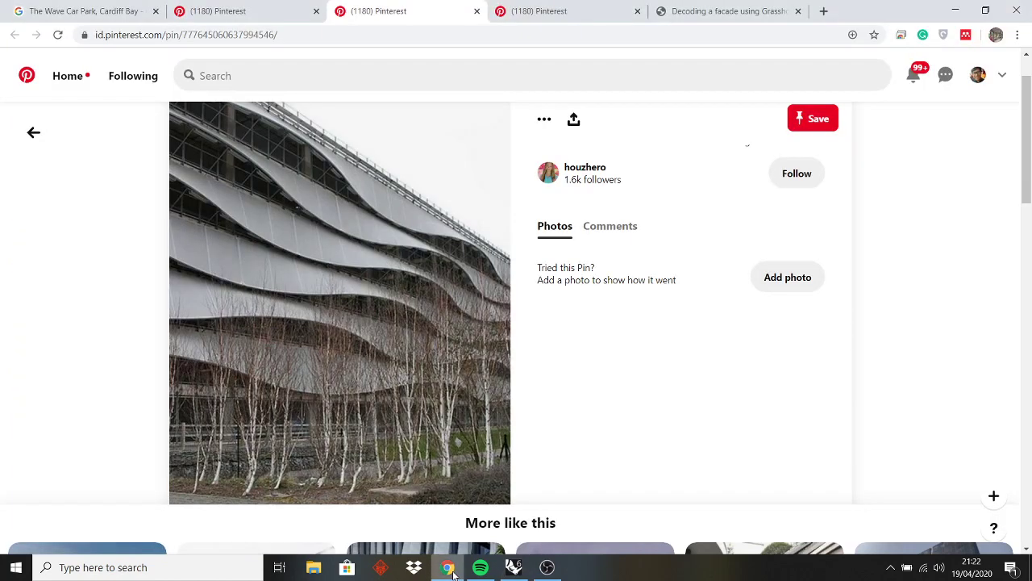
left_click(449, 569)
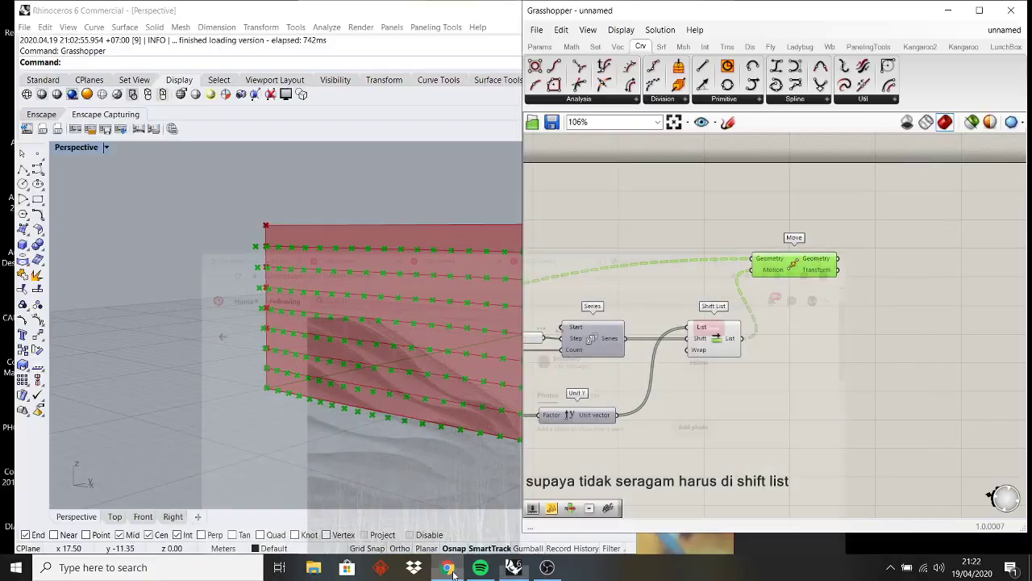
- Sketch two roughly horizontal black lines, one above the other, on the empty canvas beside Move
left_click_drag(795, 258, 674, 273)
double_click(725, 413)
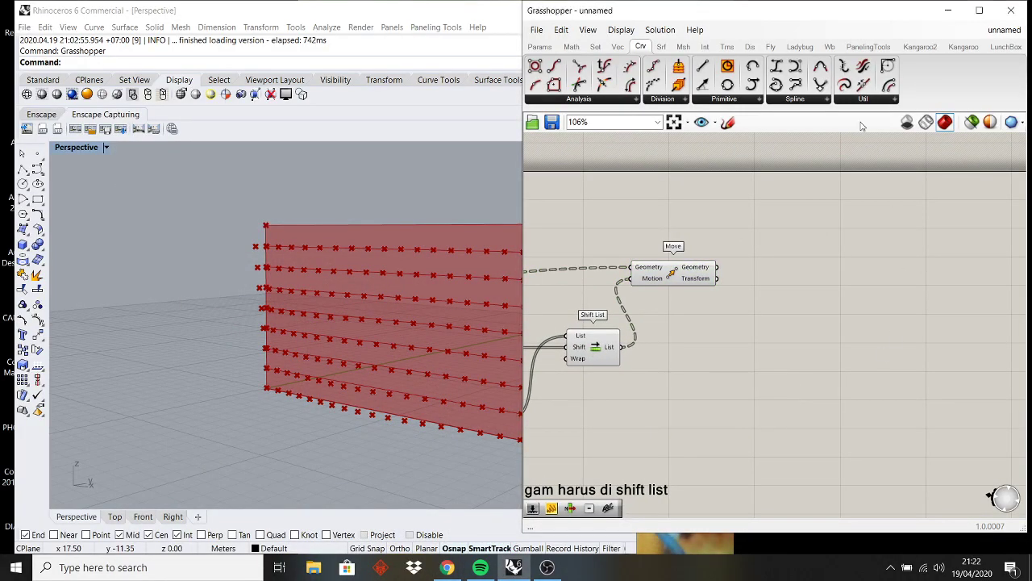
left_click(727, 123)
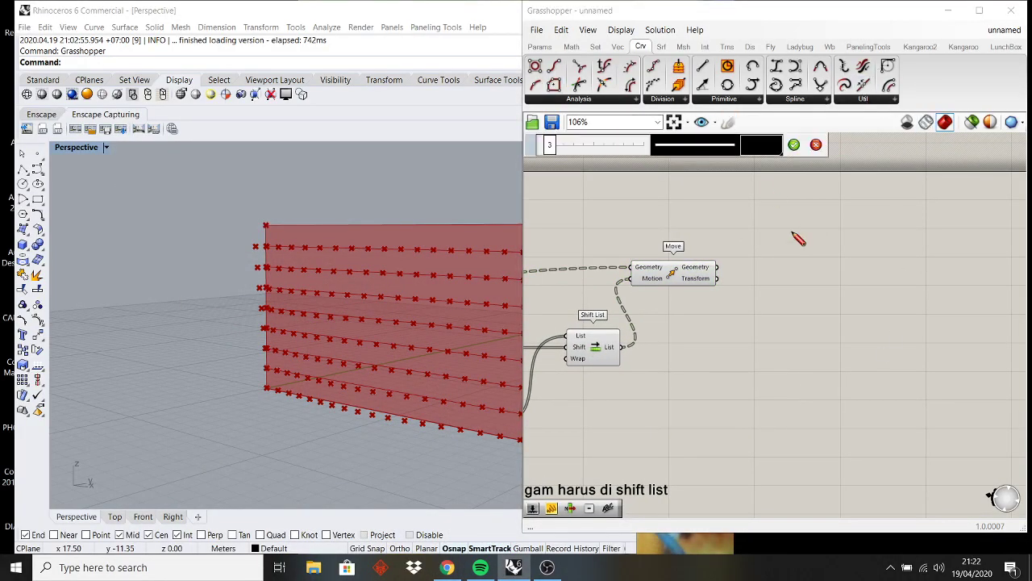
left_click_drag(836, 231, 987, 227)
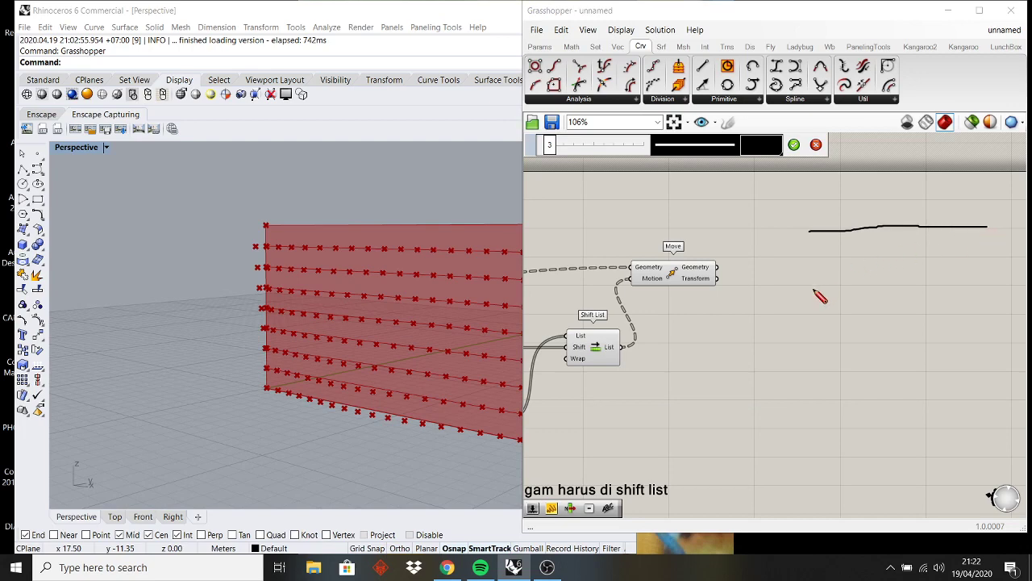
left_click_drag(810, 282, 987, 278)
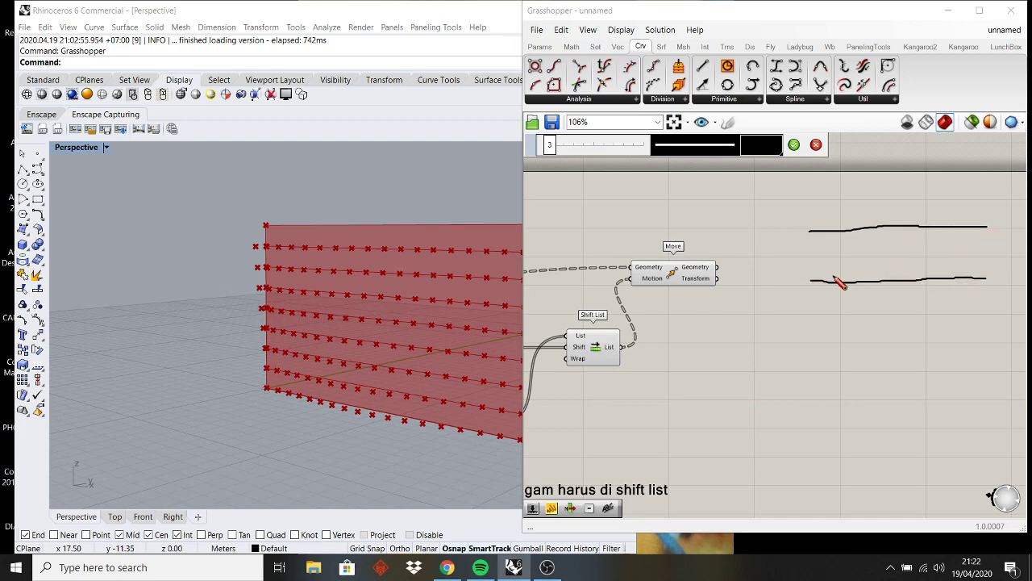
left_click(794, 145)
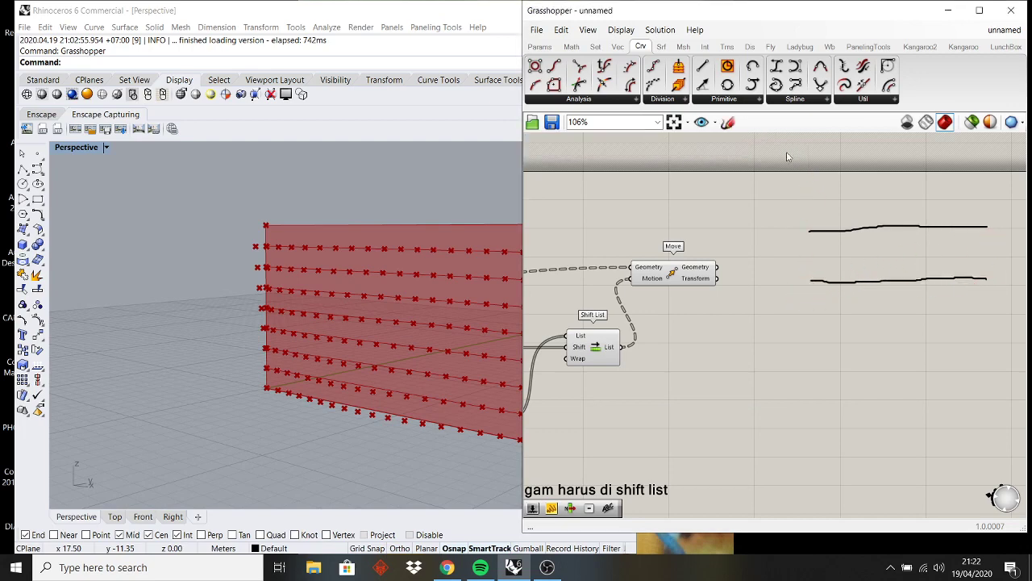
- Try to change the canvas sketch colour from black to red
left_click(728, 122)
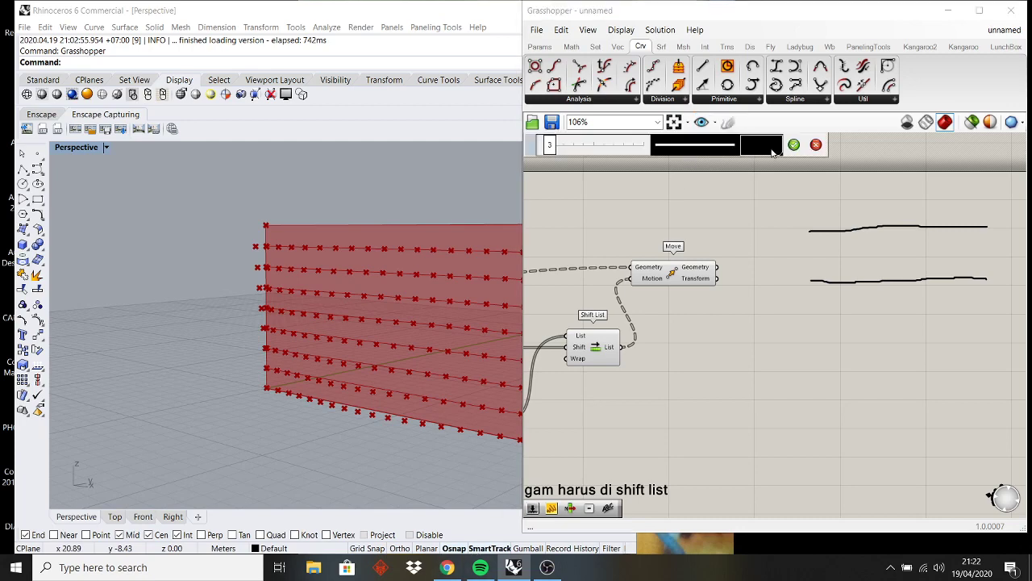
left_click(768, 150)
left_click(793, 144)
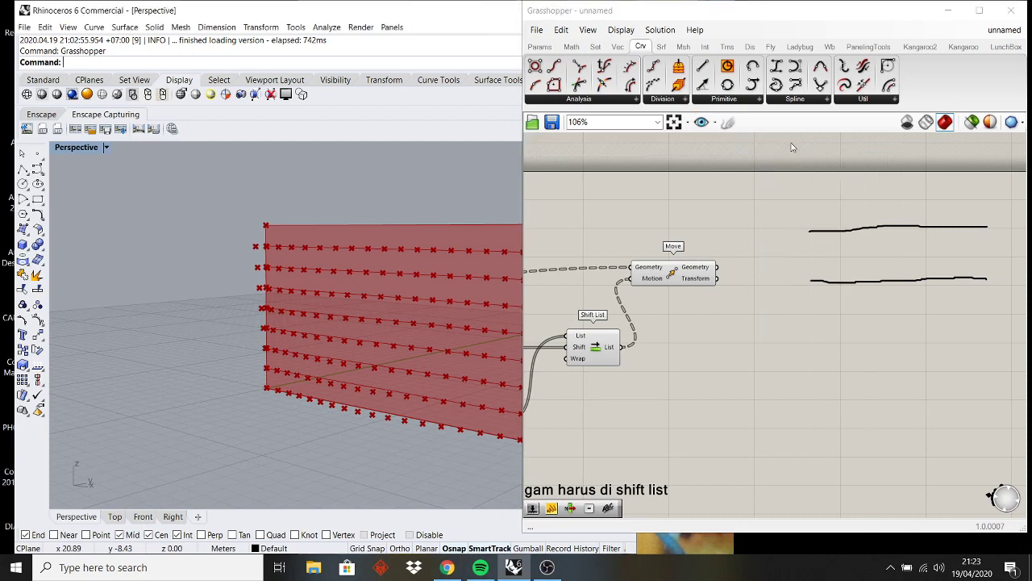
left_click_drag(797, 287, 830, 278)
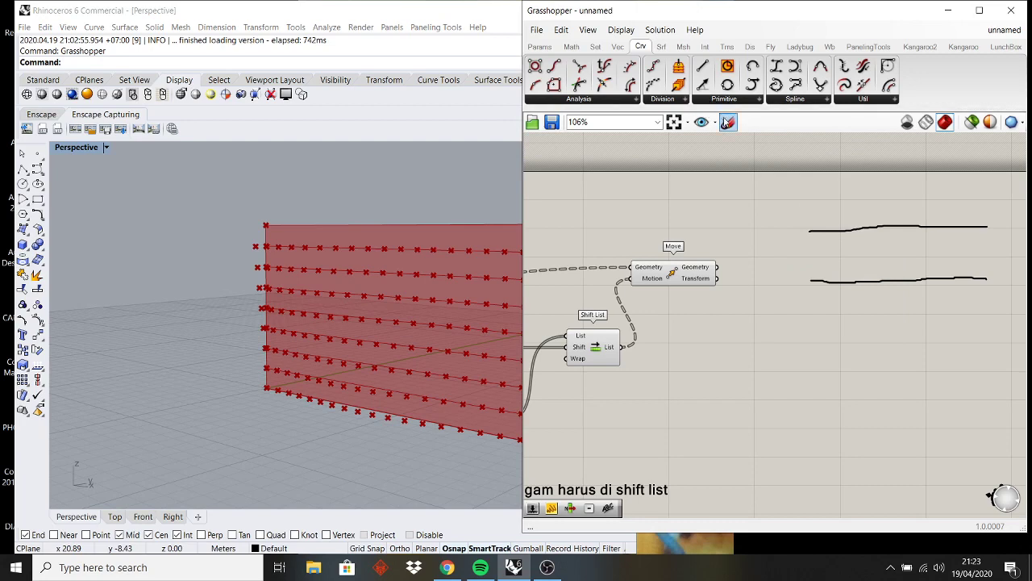
left_click(728, 122)
left_click(794, 144)
left_click(727, 122)
left_click(762, 145)
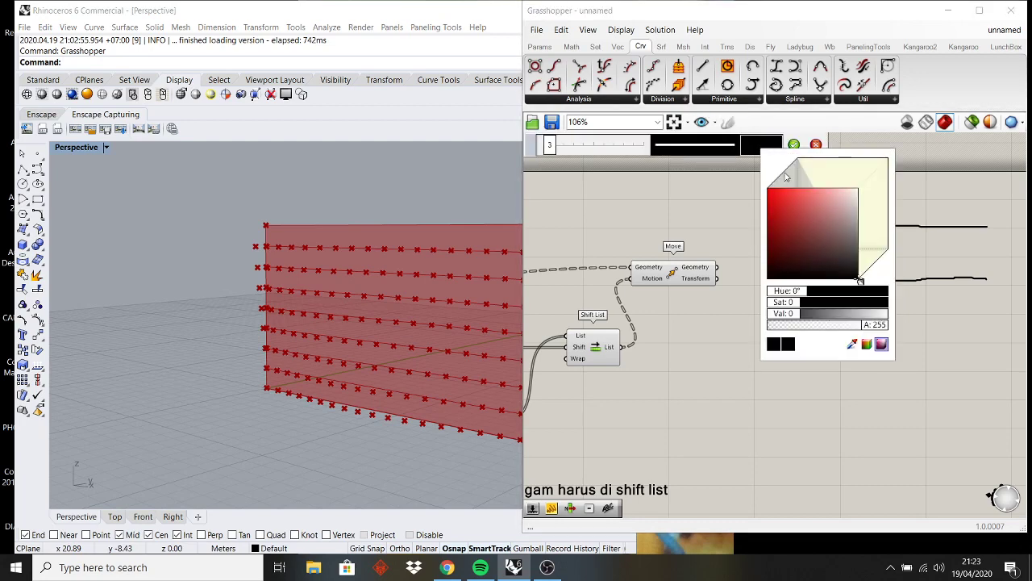
left_click(774, 201)
left_click(794, 145)
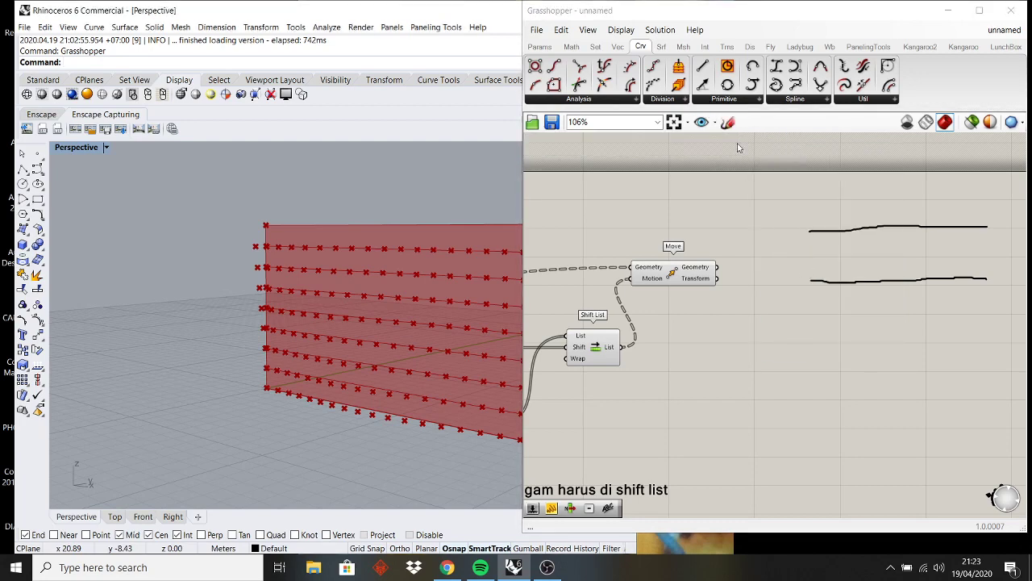
- Set the sketch colour to red with saturation 82 and value 91, and draw a wave over each black line
left_click(728, 122)
left_click(762, 145)
left_click(794, 198)
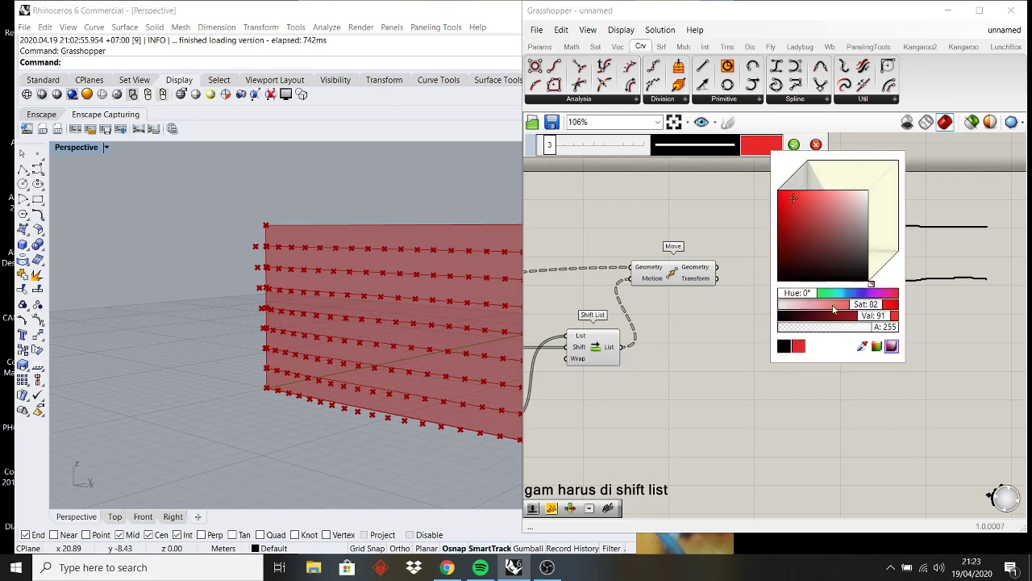
left_click_drag(981, 295, 921, 275)
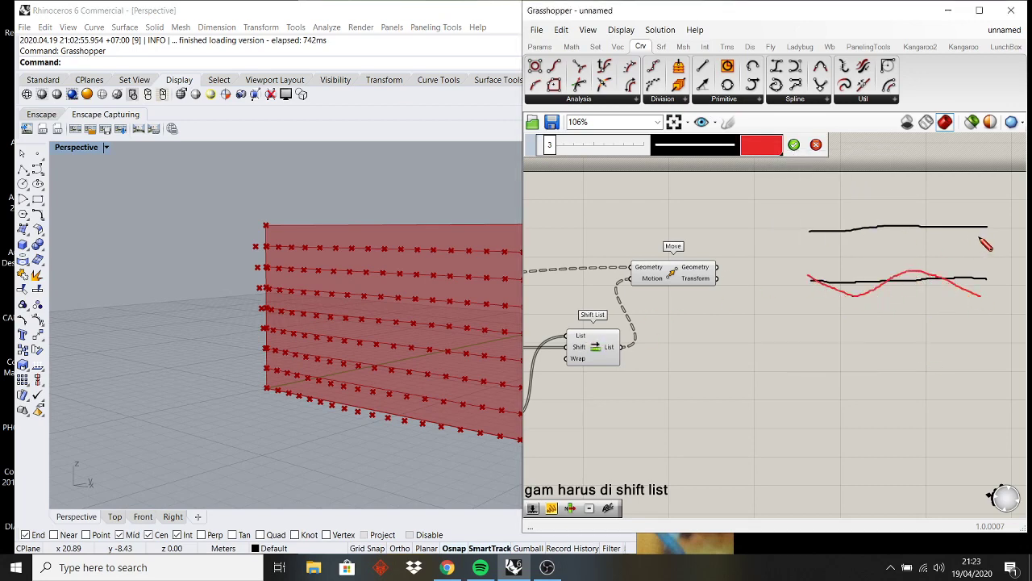
left_click_drag(979, 236, 798, 243)
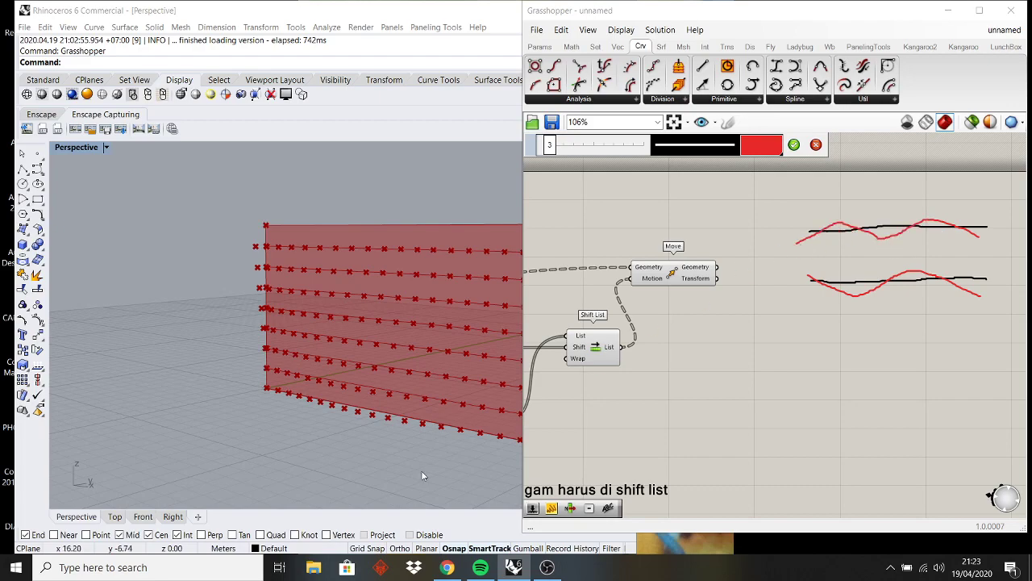
- Check the facade reference photo, and add red direction arrows and a larger red wave below the two sketched lines
left_click(454, 568)
left_click(449, 568)
left_click_drag(796, 306, 770, 317)
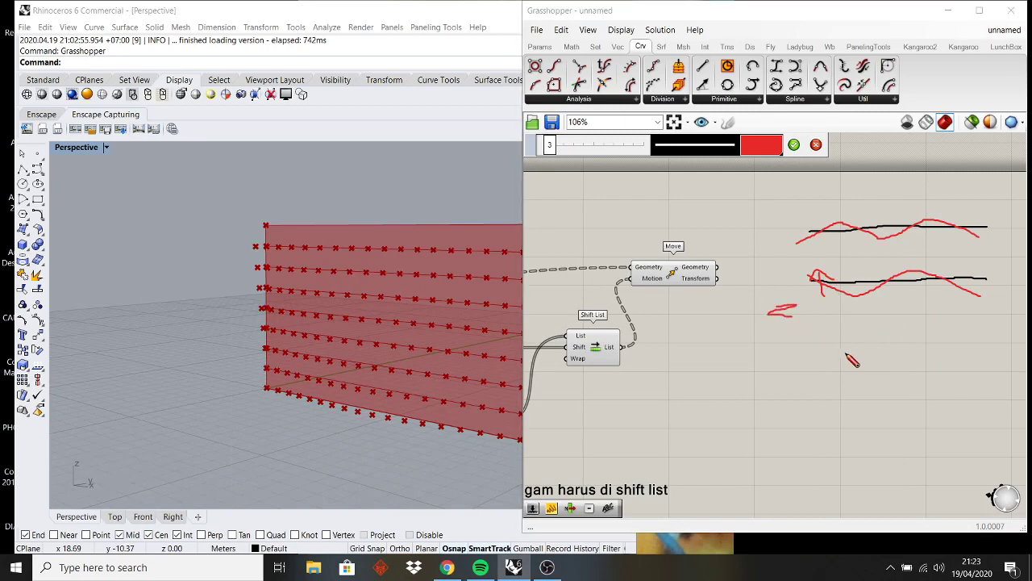
mouse_move(781, 370)
left_mouse_down()
mouse_move(817, 424)
mouse_move(887, 369)
mouse_move(959, 394)
left_mouse_up()
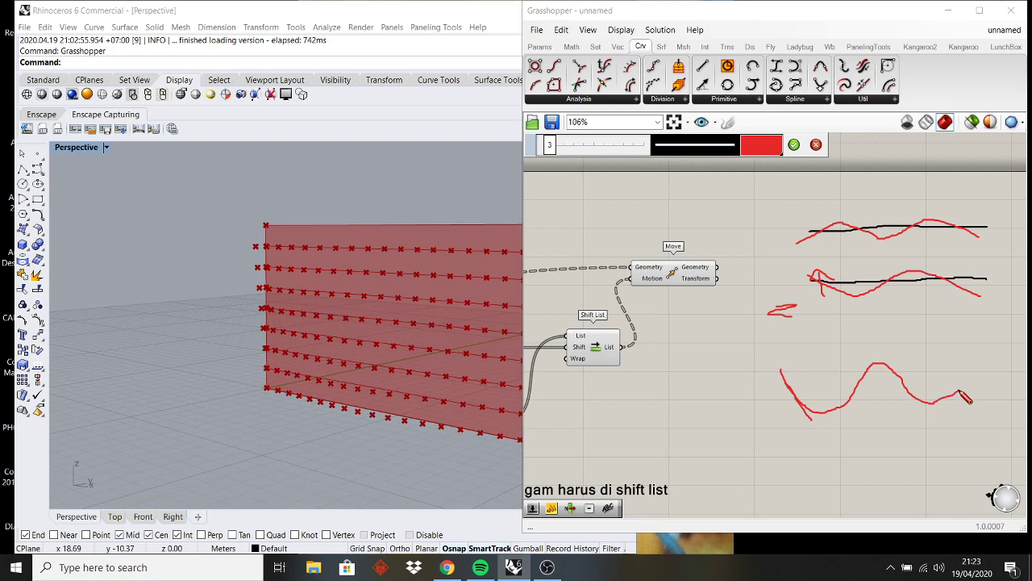
- Sketch a black line across the large red wave, with a downward arrow labelled Y beside it
left_click(794, 145)
left_click(727, 124)
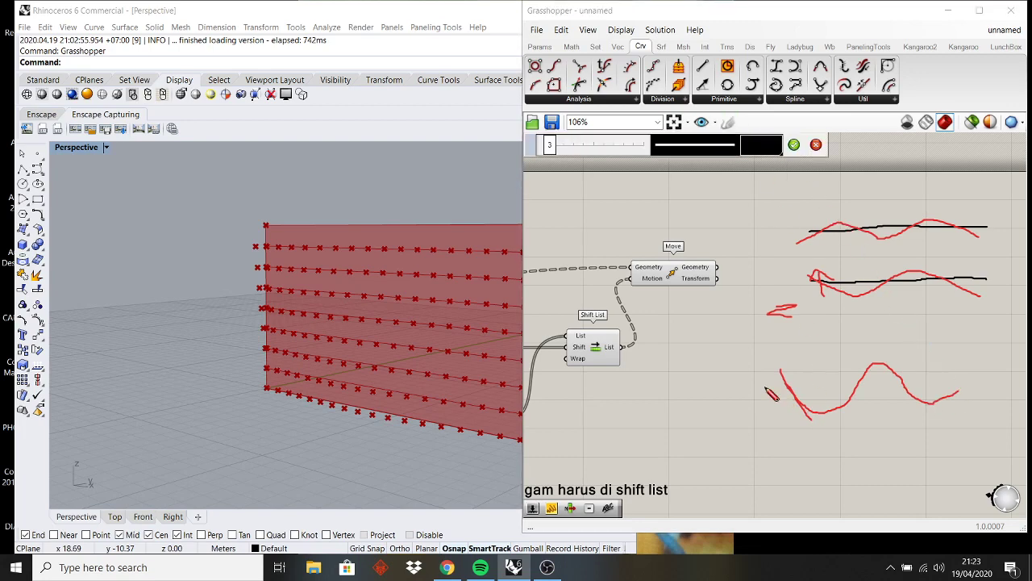
left_click_drag(750, 379, 955, 387)
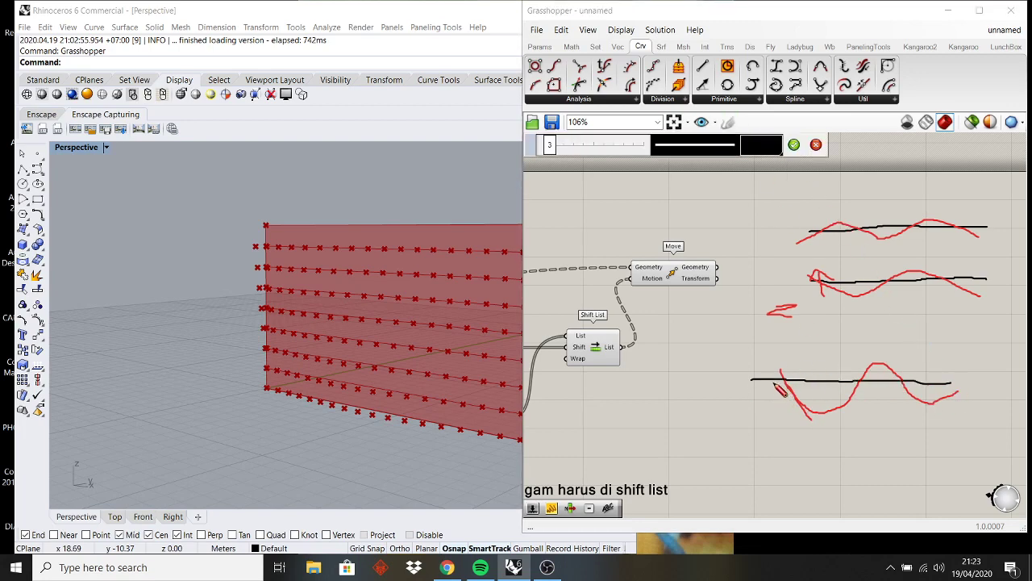
left_click_drag(767, 380, 774, 428)
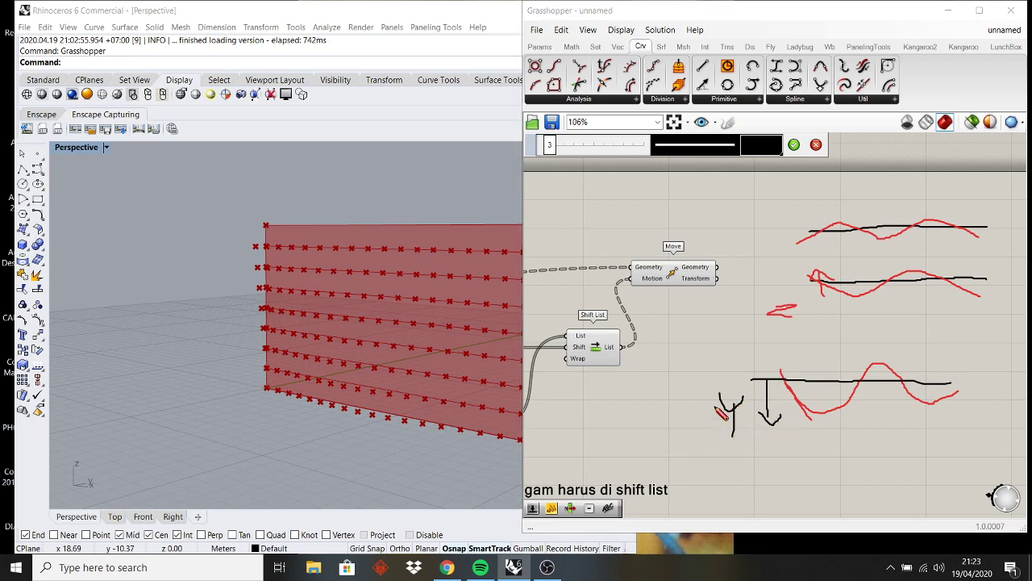
scroll(762, 358, "down", 2)
scroll(706, 432, "up", 2)
key("Return")
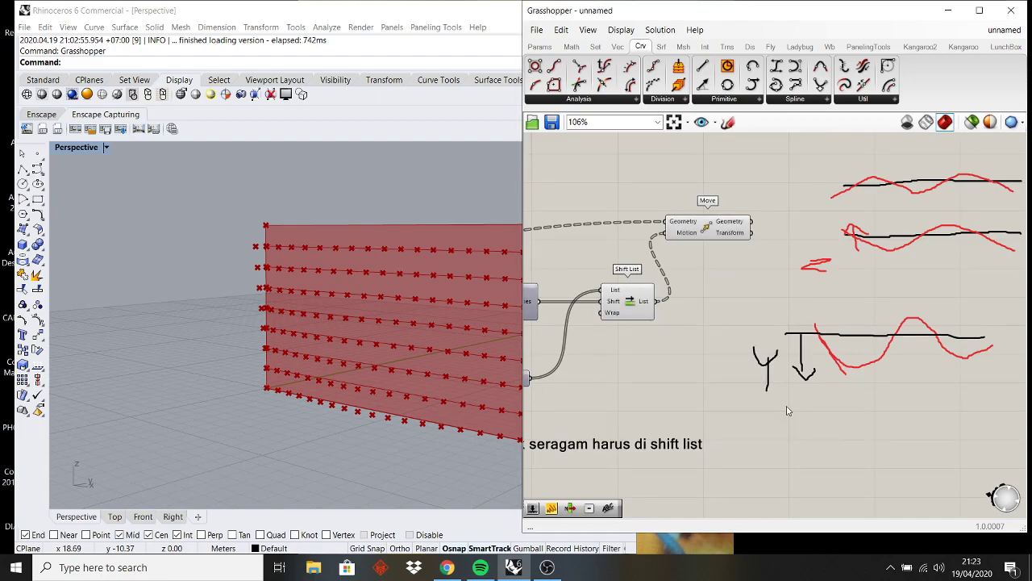
- Delete all the sketched lines, waves, arrows and the Y label beside Move
right_click(788, 409)
right_click_drag(723, 407, 925, 324)
scroll(677, 276, "up", 2)
scroll(831, 306, "down", 2)
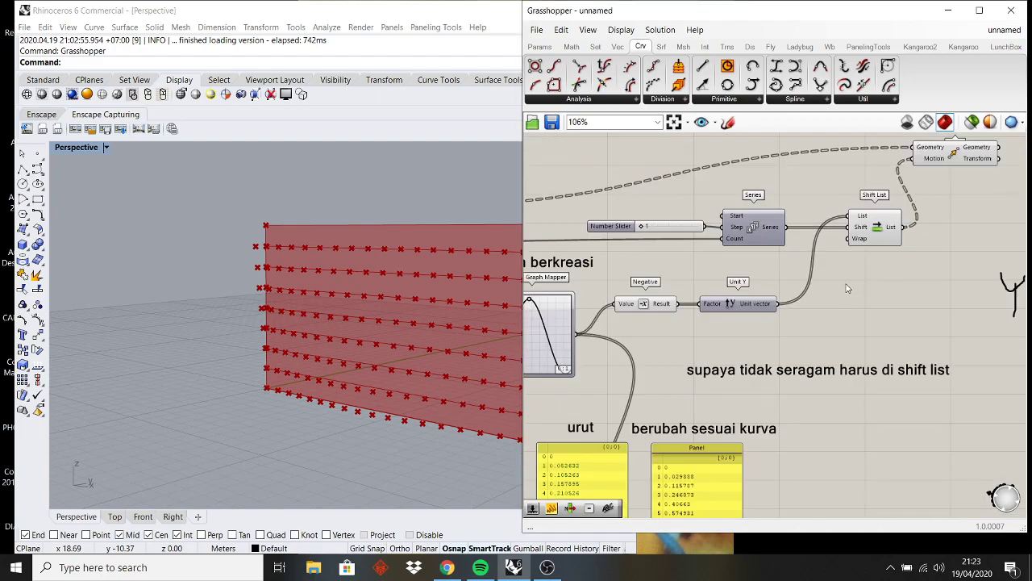
right_click_drag(847, 288, 736, 360)
mouse_move(910, 332)
left_mouse_down()
mouse_move(732, 415)
mouse_move(743, 418)
left_mouse_up()
scroll(820, 372, "down", 4)
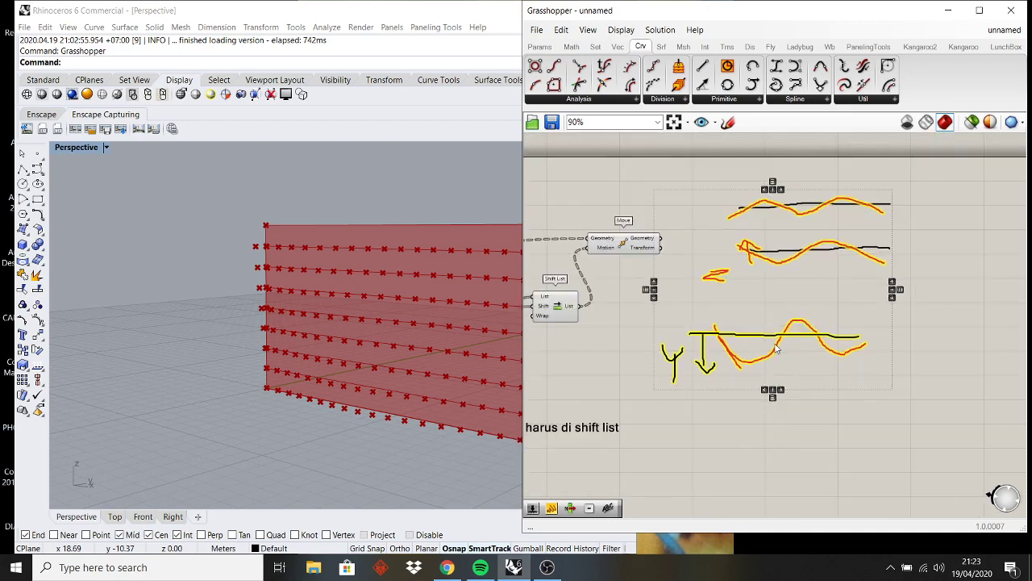
left_click_drag(777, 320, 787, 326)
left_click_drag(885, 226, 815, 348)
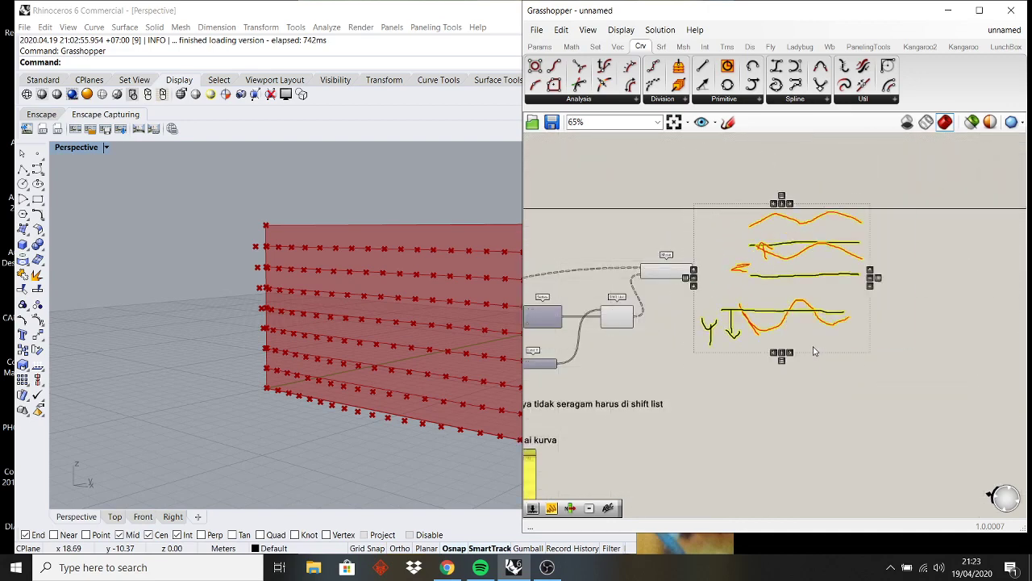
key("Delete")
scroll(825, 298, "down", 1)
scroll(821, 286, "up", 3)
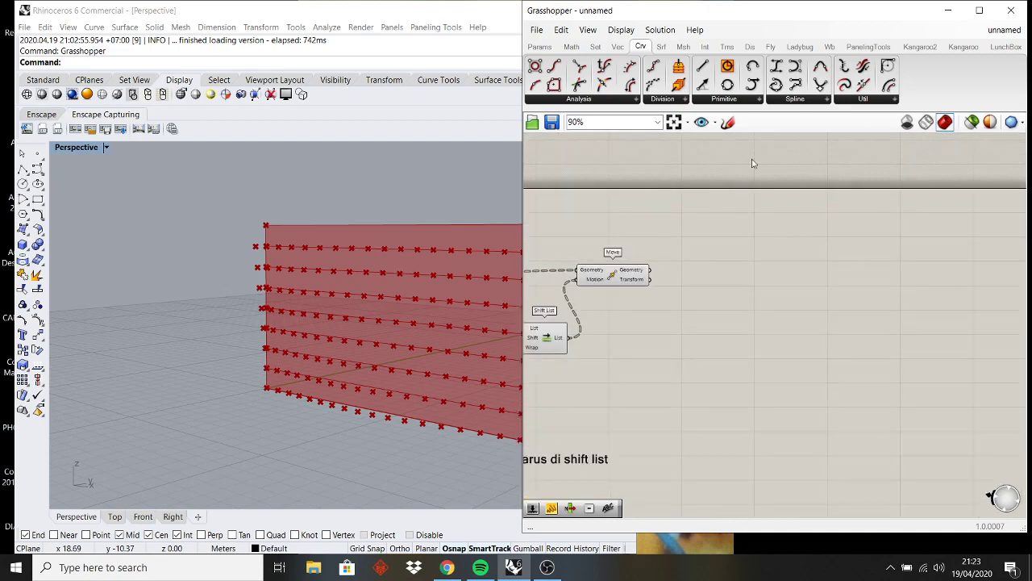
- Add a Scribble reading "move ke arah z" and place it on the canvas below Move
left_click(625, 287)
double_click(700, 314)
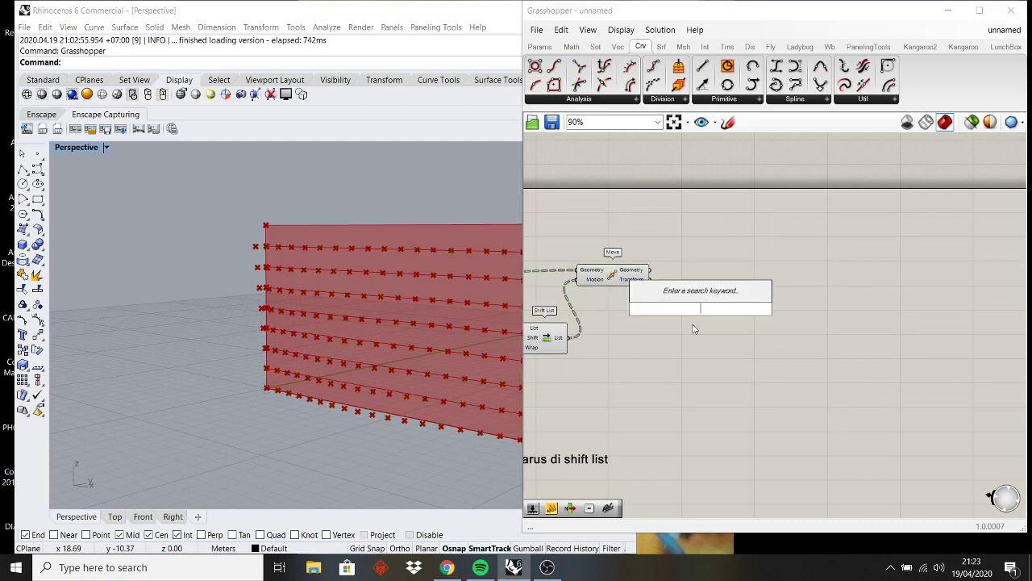
type("sc")
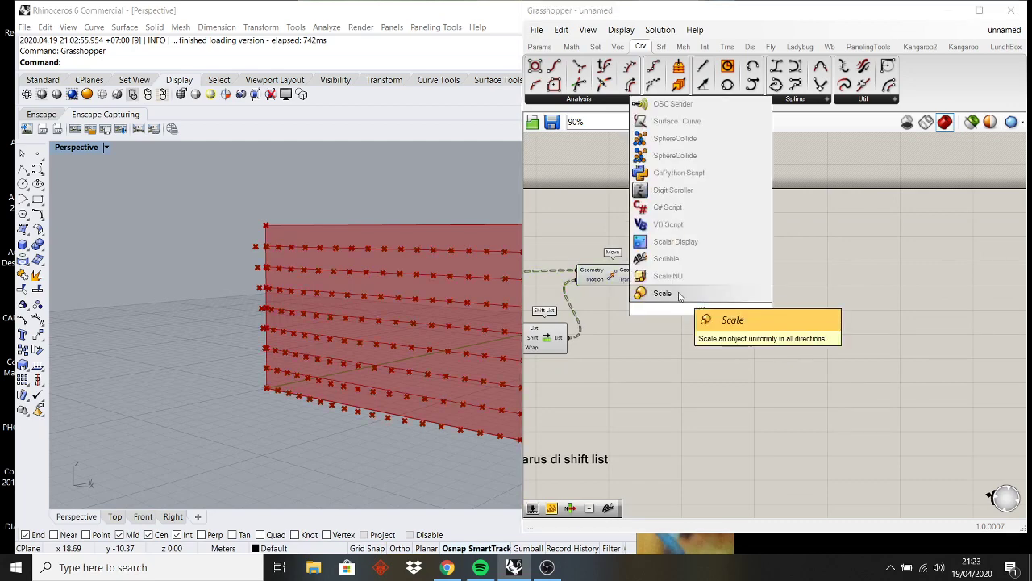
left_click(666, 258)
double_click(713, 315)
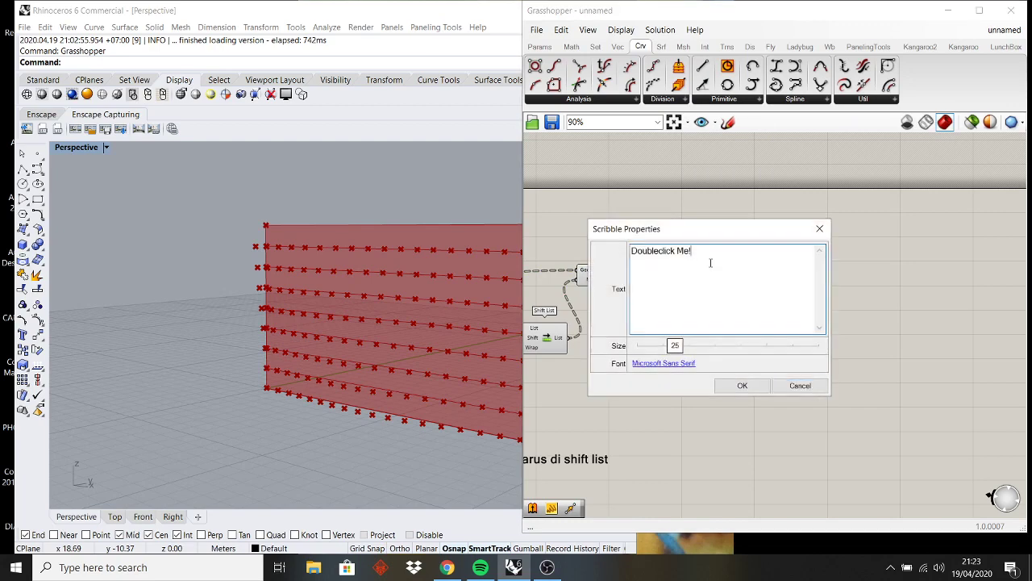
type("move ke arah z")
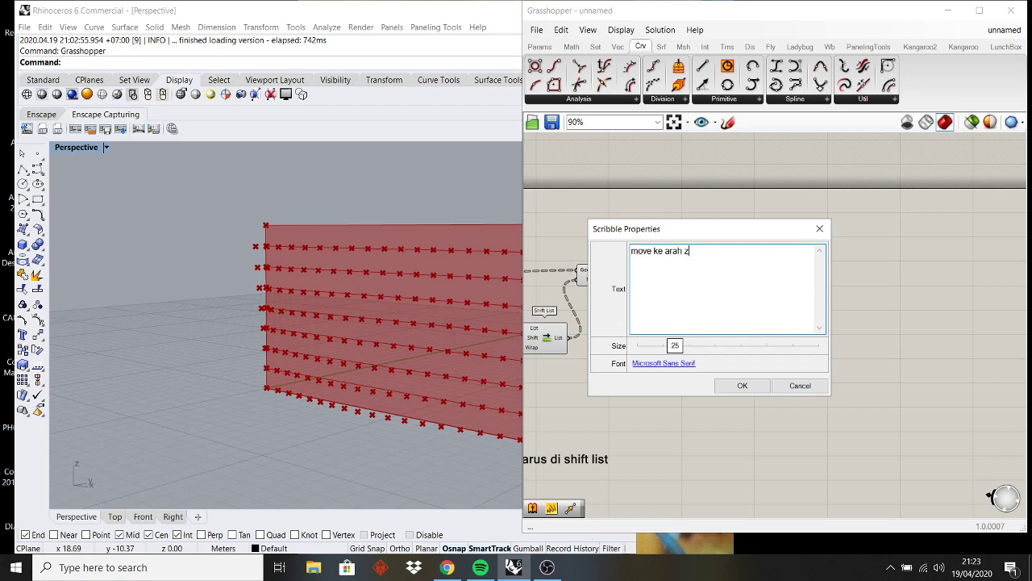
left_click(742, 385)
left_click_drag(702, 312, 702, 412)
scroll(726, 371, "up", 3)
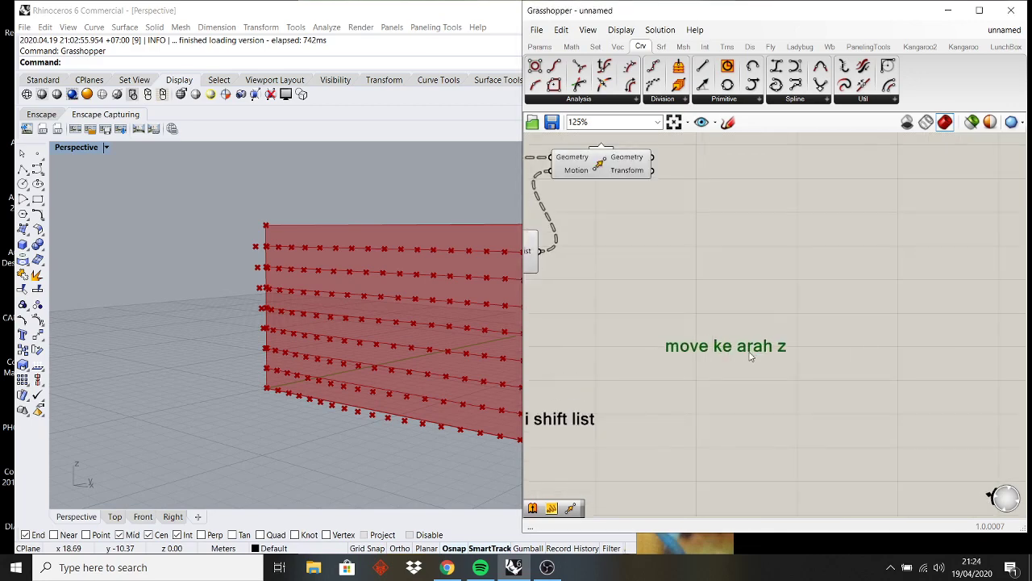
- Add a second Move component after the first one and feed it the first Move's Geometry output
scroll(743, 355, "down", 3)
left_click(671, 226)
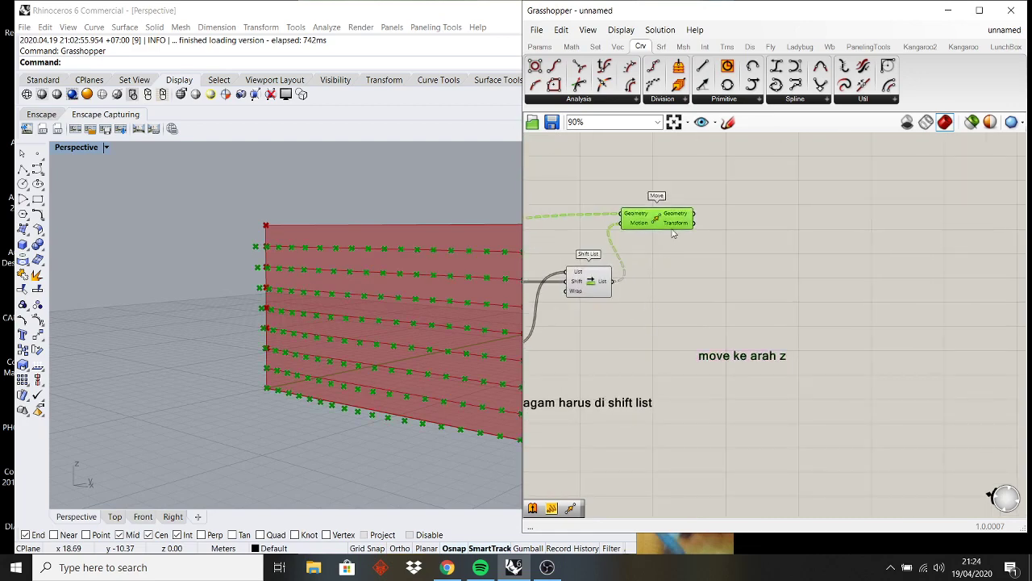
double_click(721, 258)
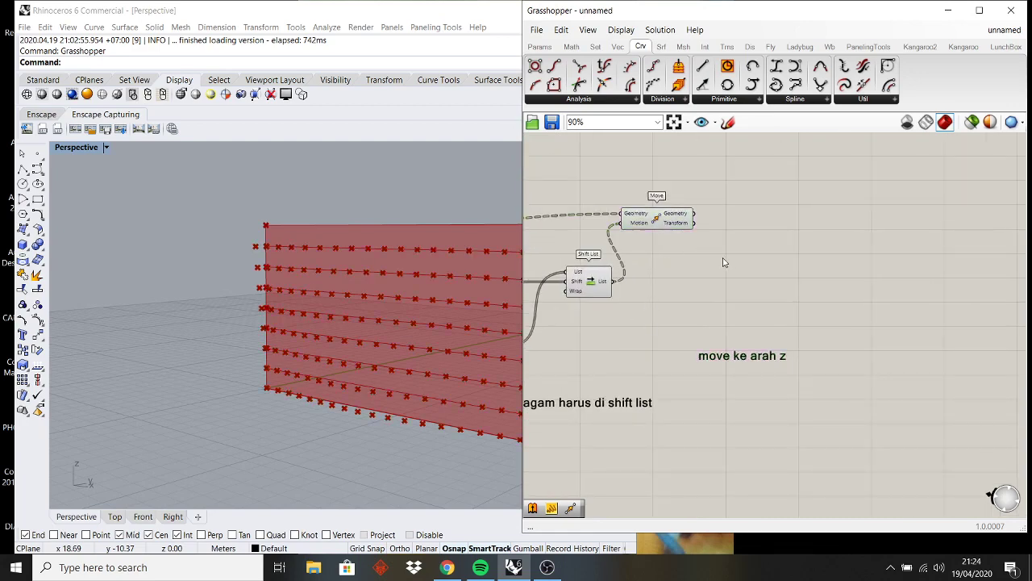
type("mo")
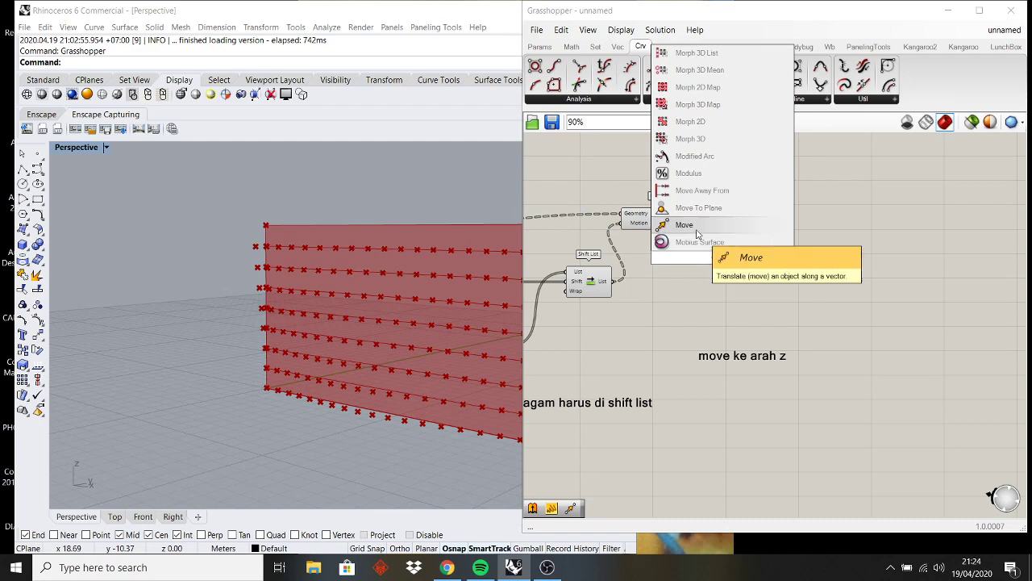
left_click(684, 225)
left_click_drag(716, 261, 845, 264)
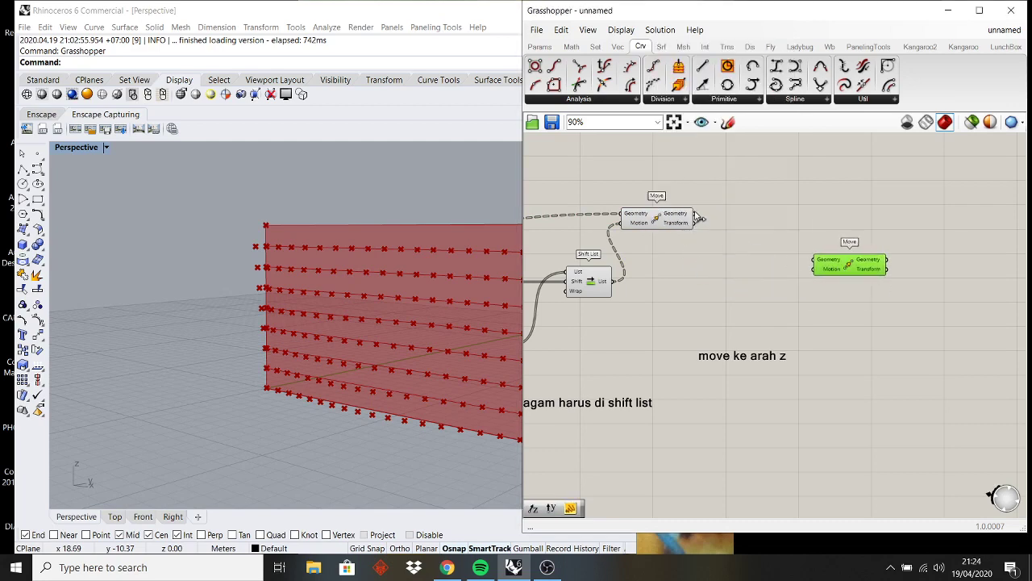
left_click_drag(733, 227, 821, 264)
- Add a Unit Z component, connect its Unit vector to the second Move's Motion input, and place it just below
double_click(764, 291)
type("unit z")
key("Return")
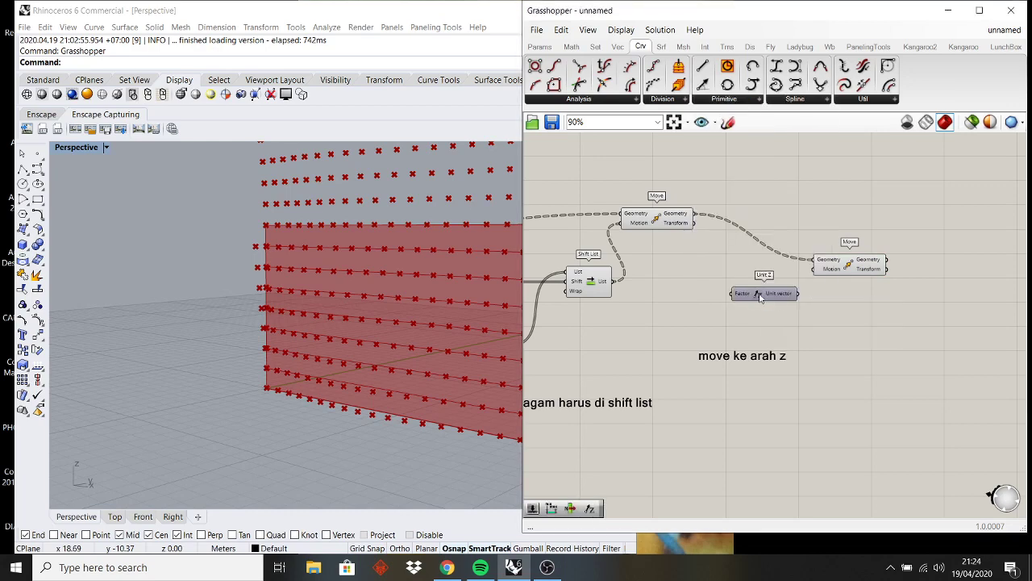
left_click_drag(813, 274, 863, 270)
mouse_move(772, 294)
left_mouse_down()
mouse_move(781, 299)
mouse_move(757, 306)
left_mouse_up()
left_click(757, 308)
right_click_drag(676, 327, 799, 288)
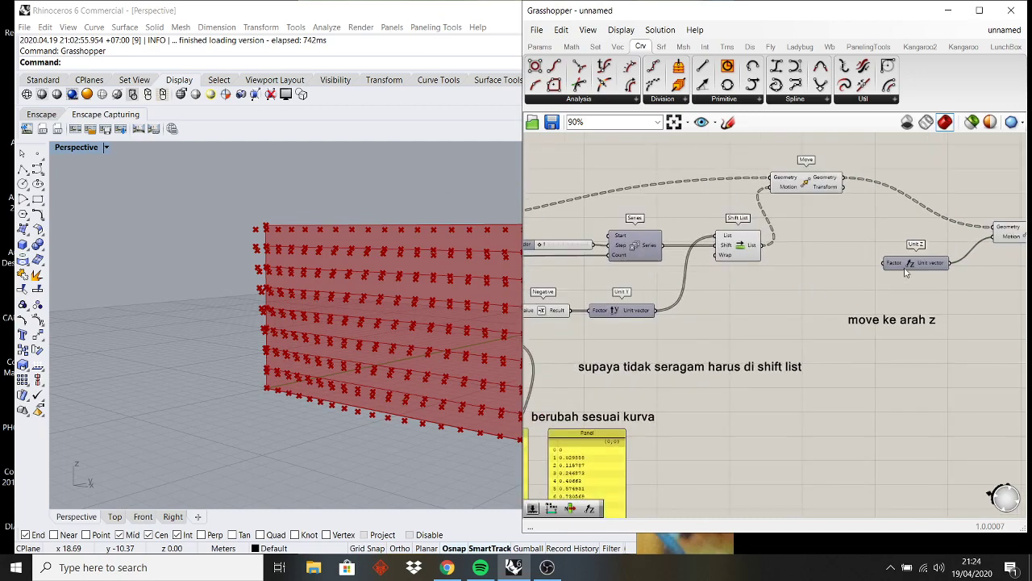
left_click_drag(904, 267, 886, 275)
- Connect the Graph Mapper output to Unit Z's Factor input
scroll(759, 291, "down", 2)
right_click_drag(737, 298, 788, 298)
scroll(726, 289, "up", 3)
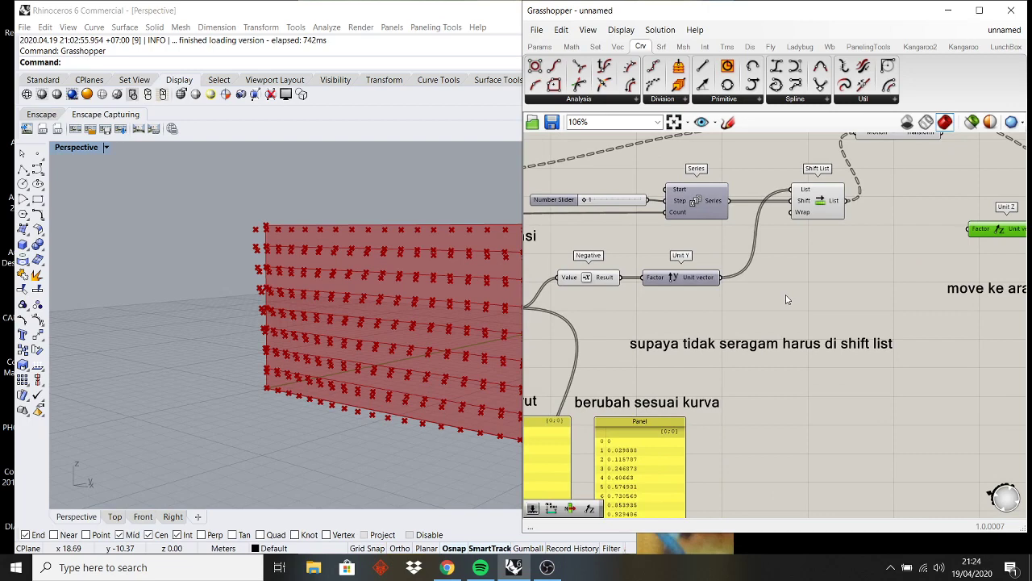
scroll(725, 302, "down", 1)
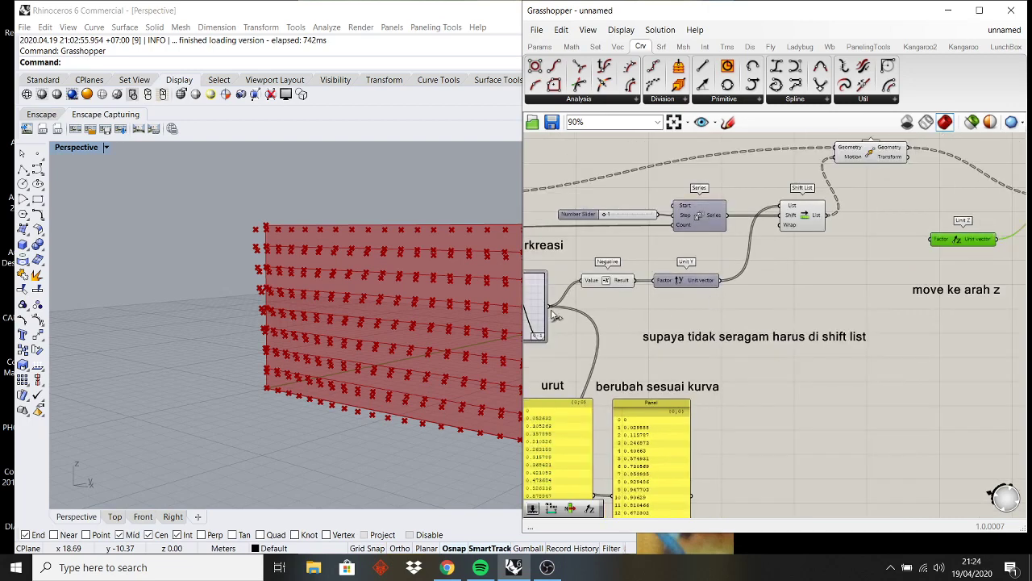
left_click_drag(548, 305, 775, 280)
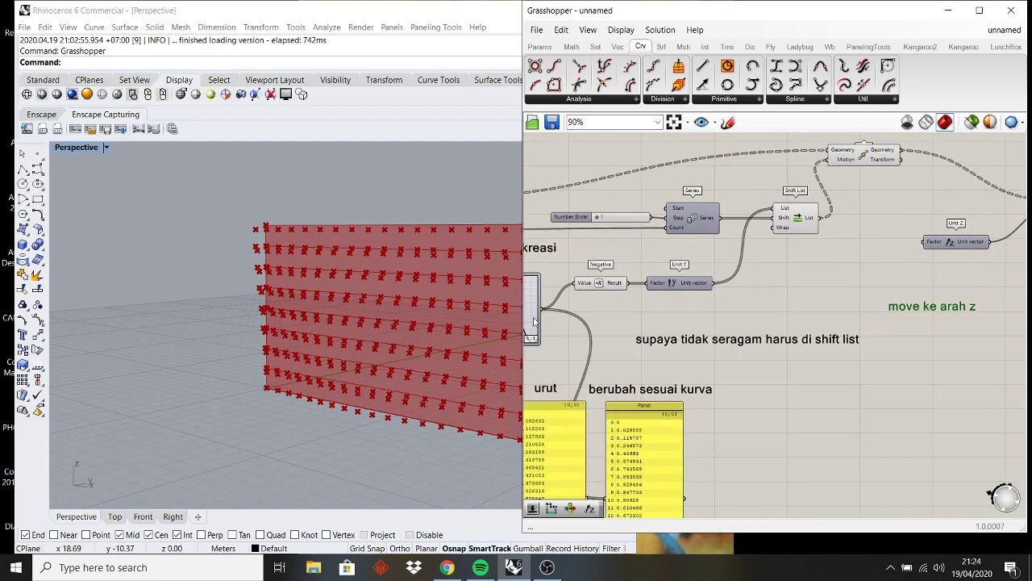
left_click_drag(534, 321, 924, 247)
right_click_drag(737, 269, 802, 291)
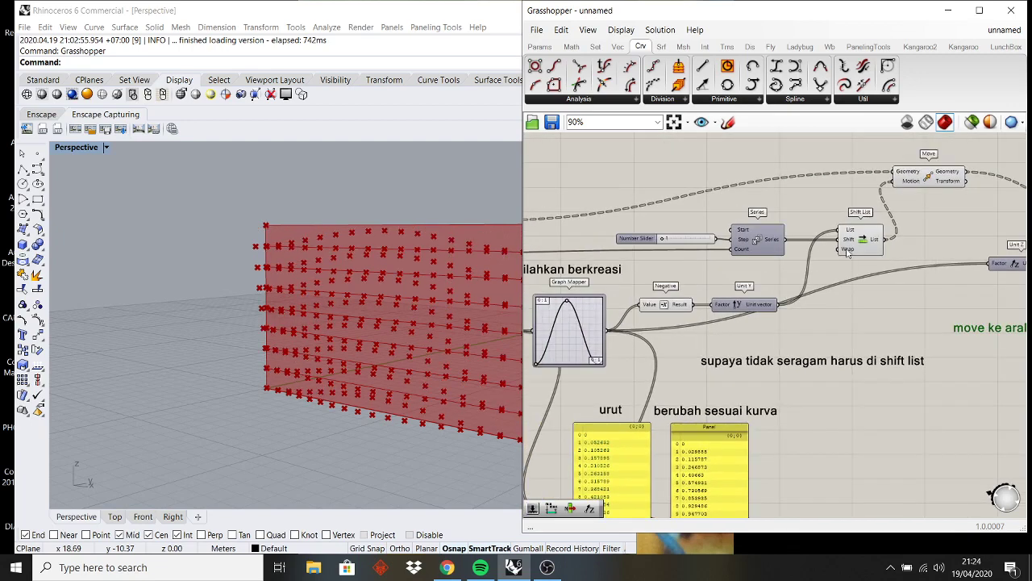
- Turn off the preview of the first Move component
left_click(926, 176)
right_click(929, 215)
left_click(963, 234)
right_click_drag(960, 238, 782, 248)
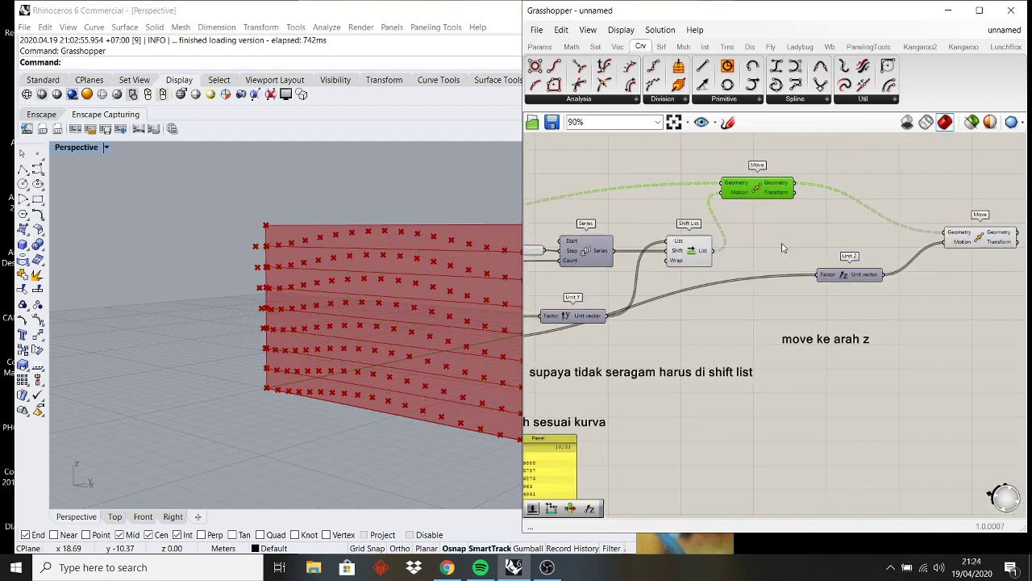
- Highlight the second Move's points and shift the Graph Mapper's peak handle while checking the facade wave
left_click(995, 239)
right_click_drag(679, 286, 747, 295)
right_click_drag(376, 286, 502, 281)
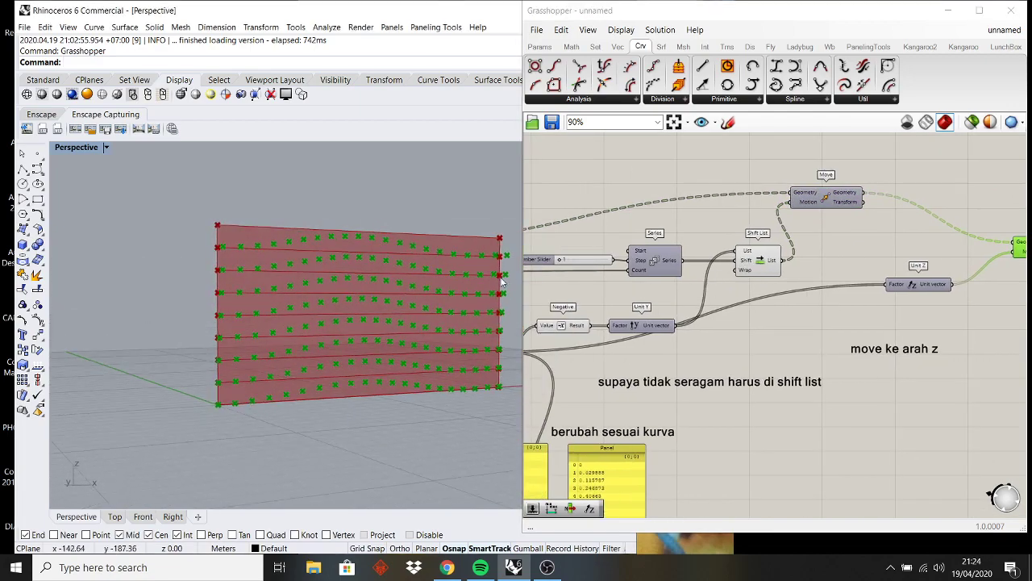
right_click_drag(619, 275, 696, 289)
scroll(670, 278, "up", 2)
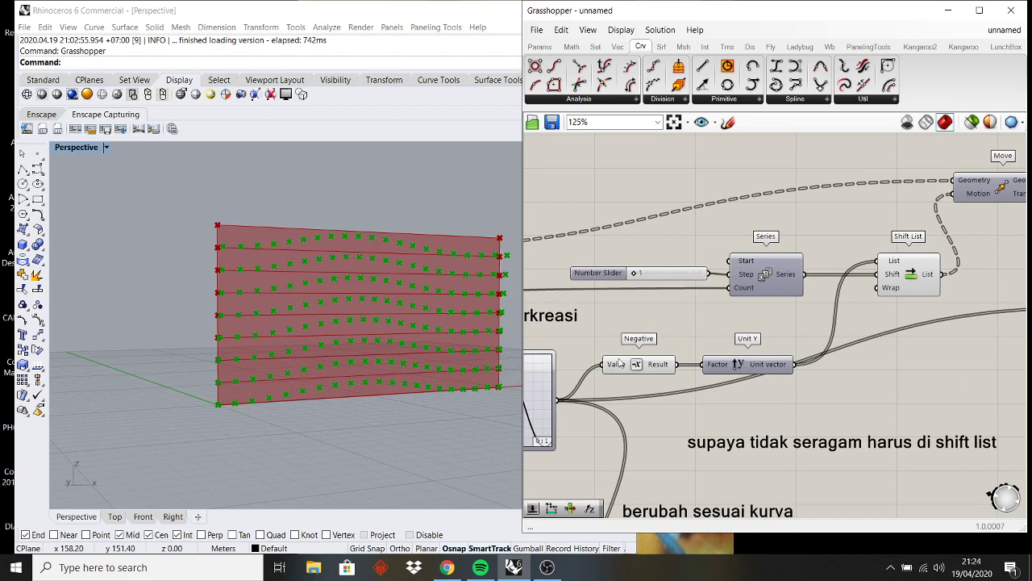
scroll(701, 353, "up", 1)
scroll(587, 318, "up", 1)
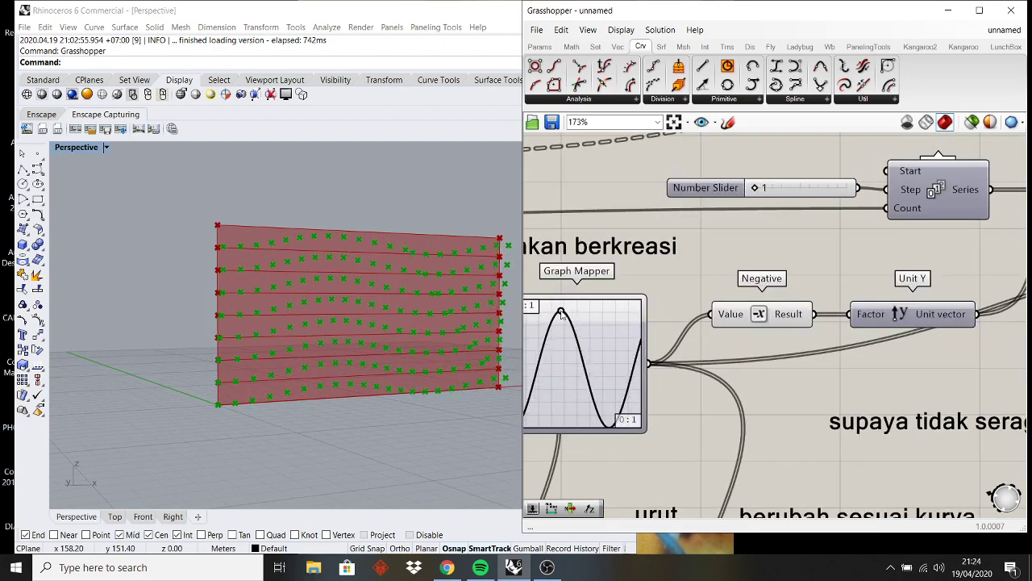
mouse_move(572, 312)
left_mouse_down()
mouse_move(554, 311)
mouse_move(570, 309)
left_mouse_up()
right_click_drag(419, 283, 311, 271)
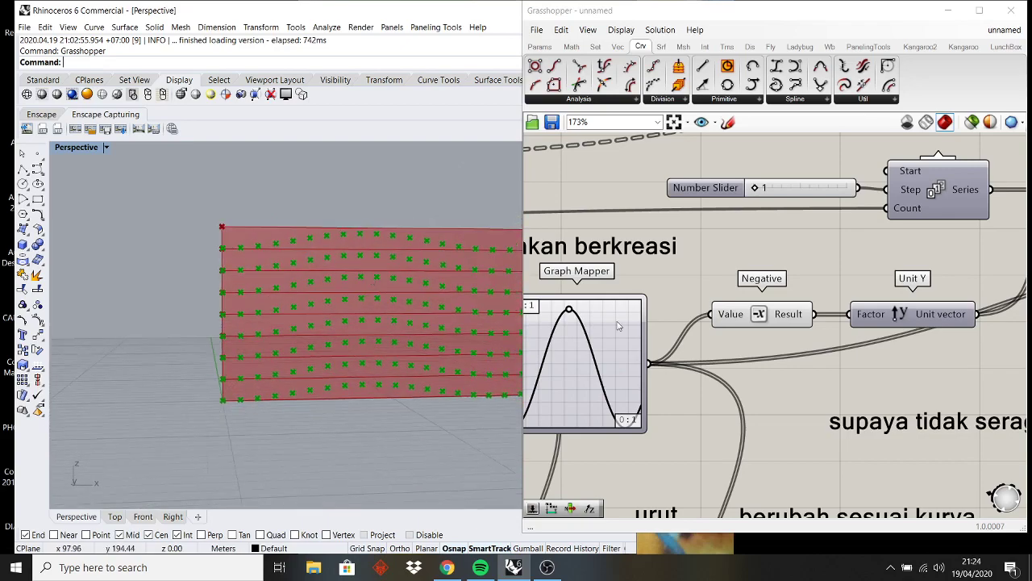
- Add an Interpolate component after the second Move and connect that Move's Geometry output to its Vertices input
scroll(770, 342, "down", 1)
right_click_drag(771, 342, 610, 347)
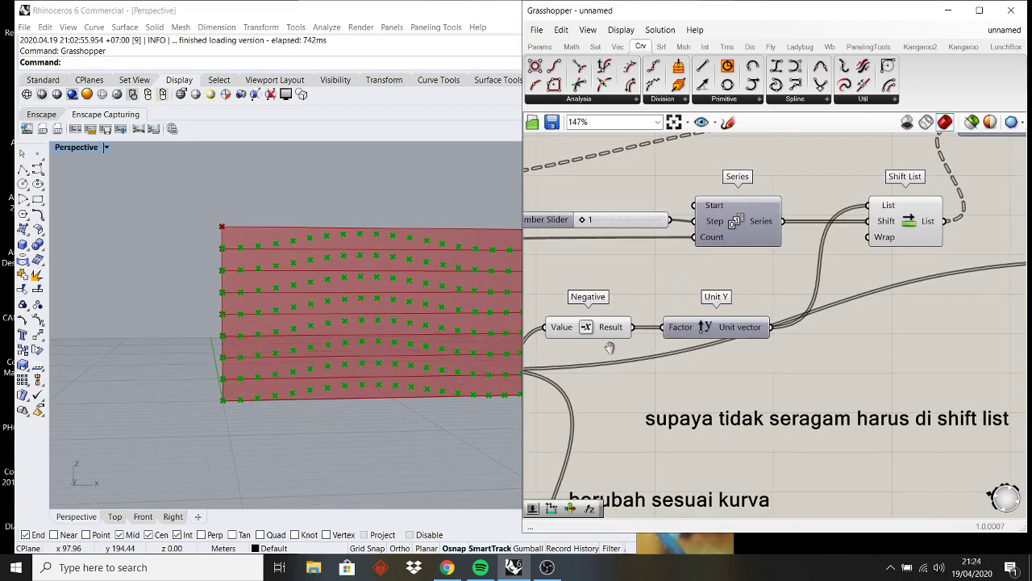
scroll(859, 347, "down", 1)
right_click_drag(929, 321, 803, 325)
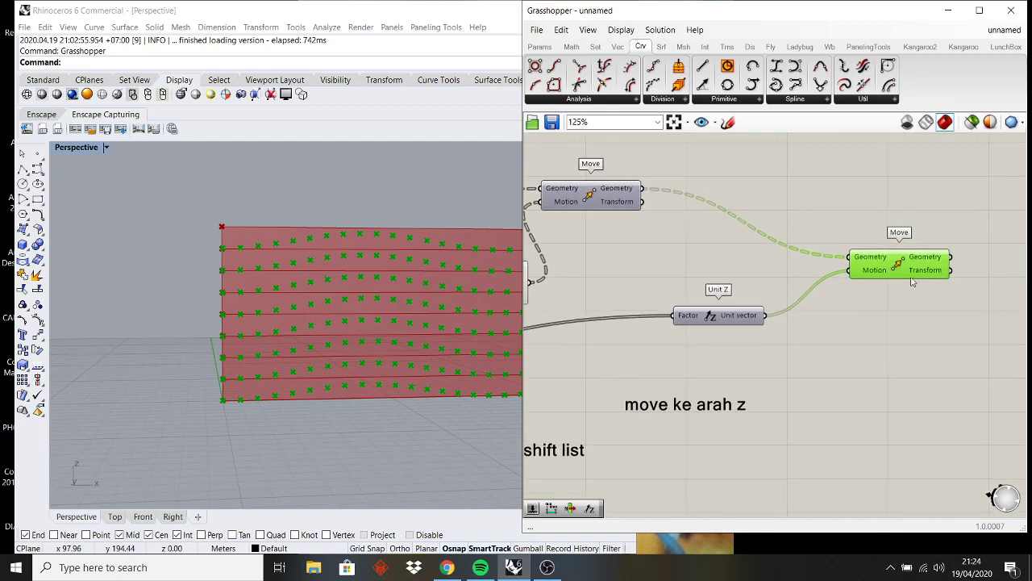
right_click(927, 344)
double_click(884, 370)
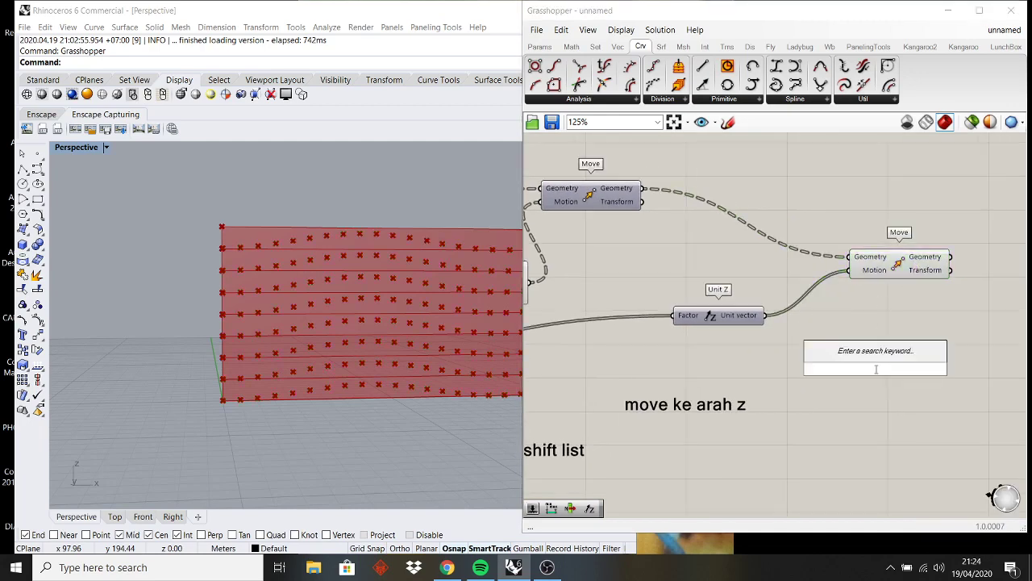
type("inte")
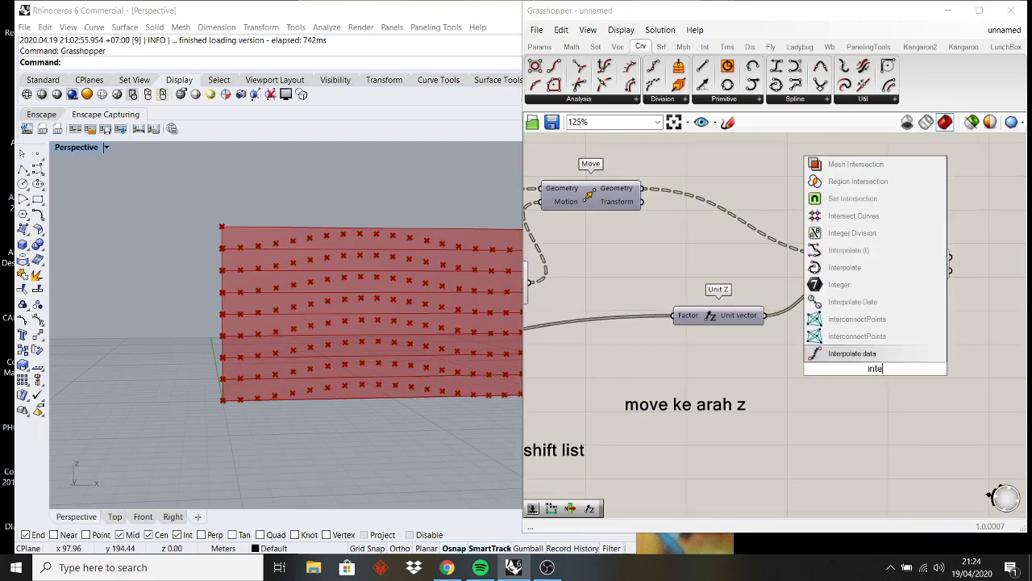
type("r")
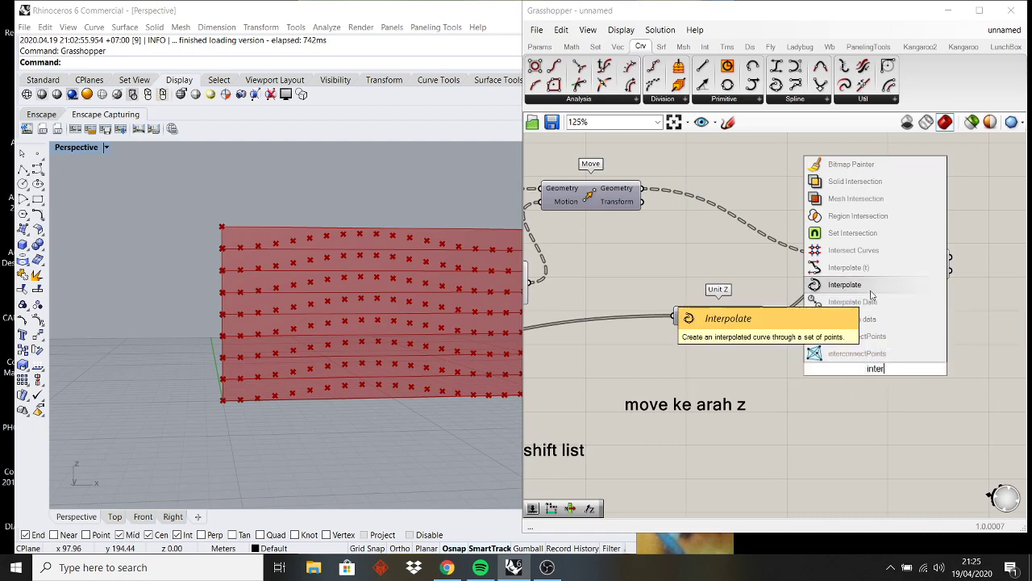
left_click(871, 295)
right_click_drag(876, 293, 777, 333)
left_click_drag(753, 396, 851, 296)
- Turn off the preview of the second Move component
left_click(799, 300)
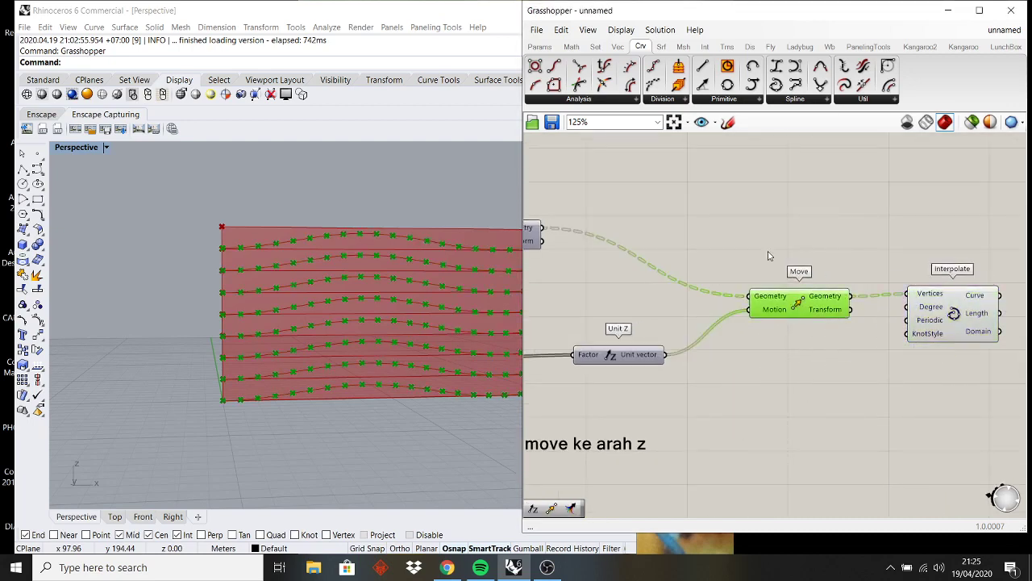
right_click(801, 223)
left_click(832, 246)
right_click_drag(665, 237, 778, 264)
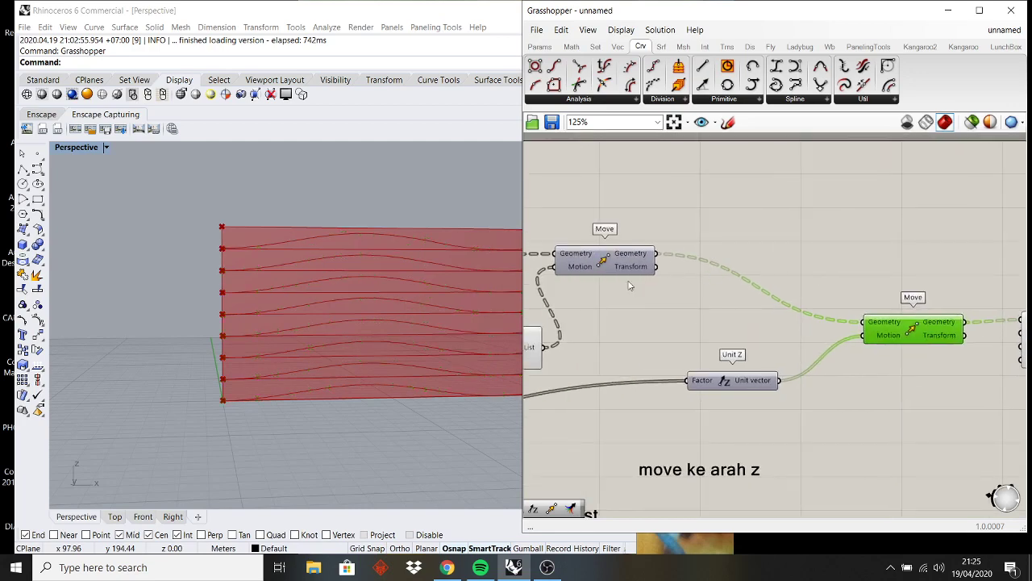
right_click_drag(714, 281, 755, 281)
right_click_drag(818, 290, 689, 286)
- Highlight the Interpolate curves and adjust the Graph Mapper's peak handle until its sine curve has two full peaks
left_click(961, 347)
right_click_drag(374, 269, 283, 308)
right_click_drag(552, 330, 895, 288)
right_click_drag(555, 406, 726, 318)
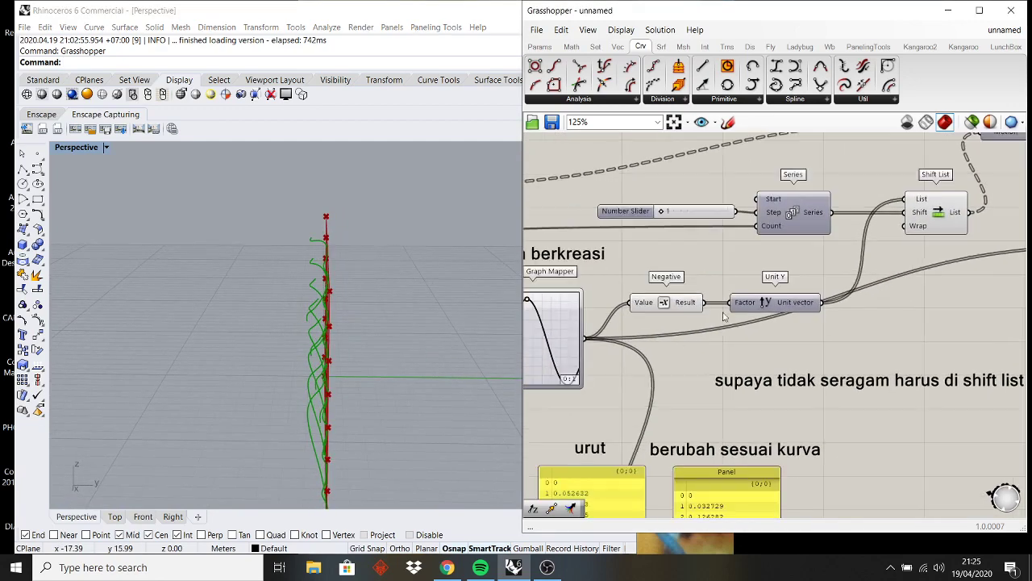
right_click_drag(586, 367, 730, 282)
scroll(677, 217, "up", 3)
left_click_drag(682, 200, 297, 253)
mouse_move(298, 253)
right_mouse_down()
mouse_move(385, 231)
mouse_move(523, 242)
mouse_move(50, 250)
mouse_move(537, 250)
right_mouse_up()
scroll(690, 256, "up", 2)
left_click_drag(622, 173, 701, 189)
right_click_drag(406, 224, 252, 218)
left_click_drag(701, 189, 648, 183)
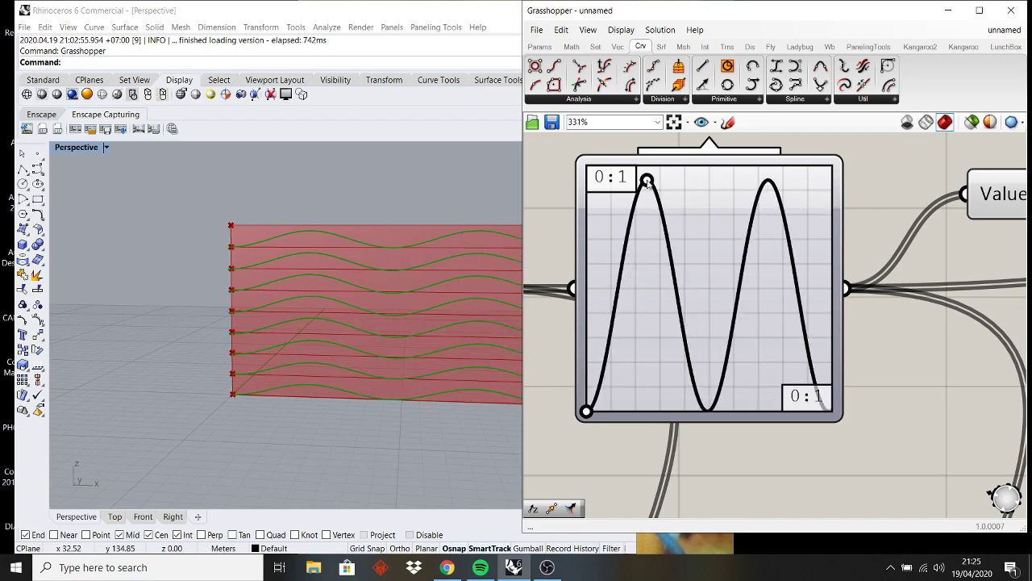
right_click_drag(400, 267, 323, 247)
- Fine-tune the Graph Mapper's peak handle with a slight nudge
scroll(703, 288, "down", 3)
right_click_drag(1000, 201, 767, 254)
scroll(766, 254, "down", 2)
scroll(691, 205, "up", 2)
left_click_drag(686, 204, 685, 206)
scroll(787, 274, "down", 5)
right_click_drag(904, 297, 702, 310)
scroll(938, 304, "up", 3)
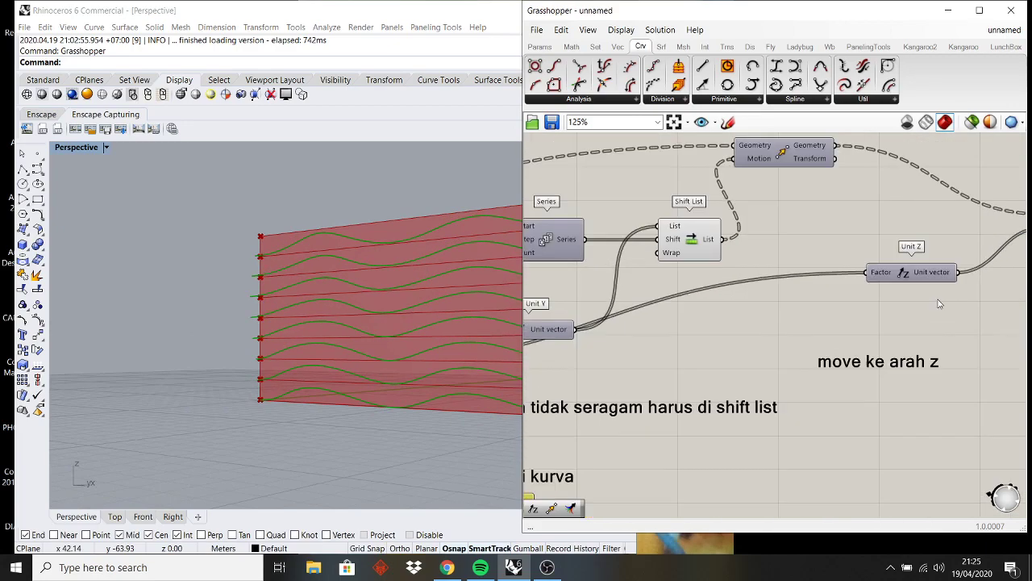
- Add the second line "perlu di shift supaya tidak seragam" to the "move ke arah z" Scribble near Unit Z
left_click(927, 276)
right_click_drag(956, 267, 815, 304)
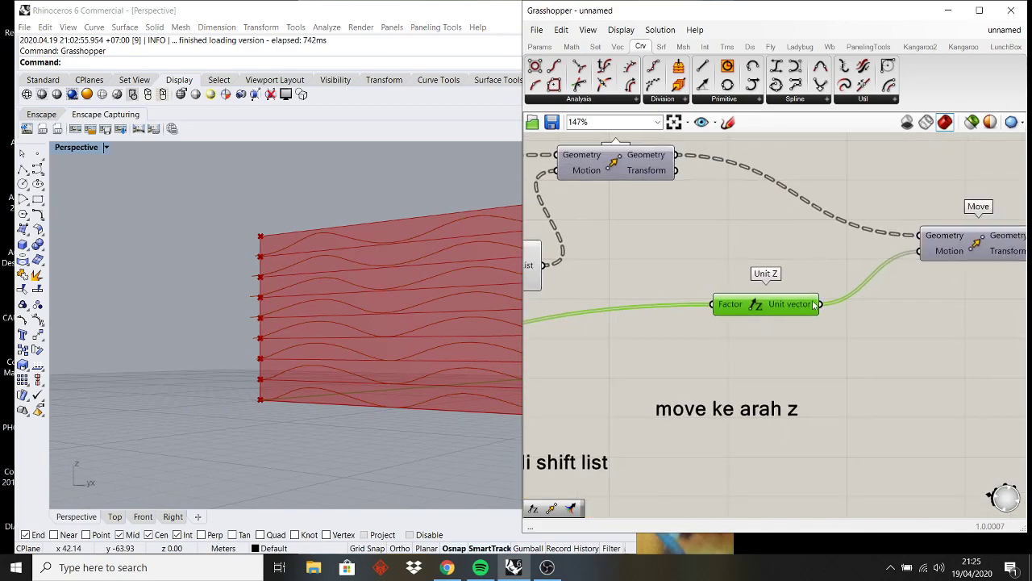
left_click(735, 413)
double_click(774, 360)
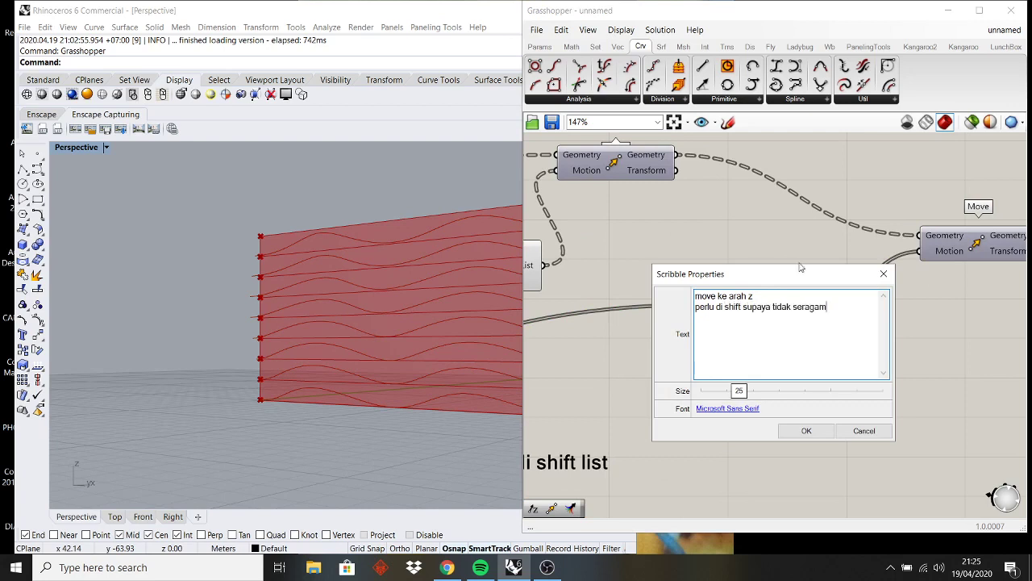
left_click(812, 435)
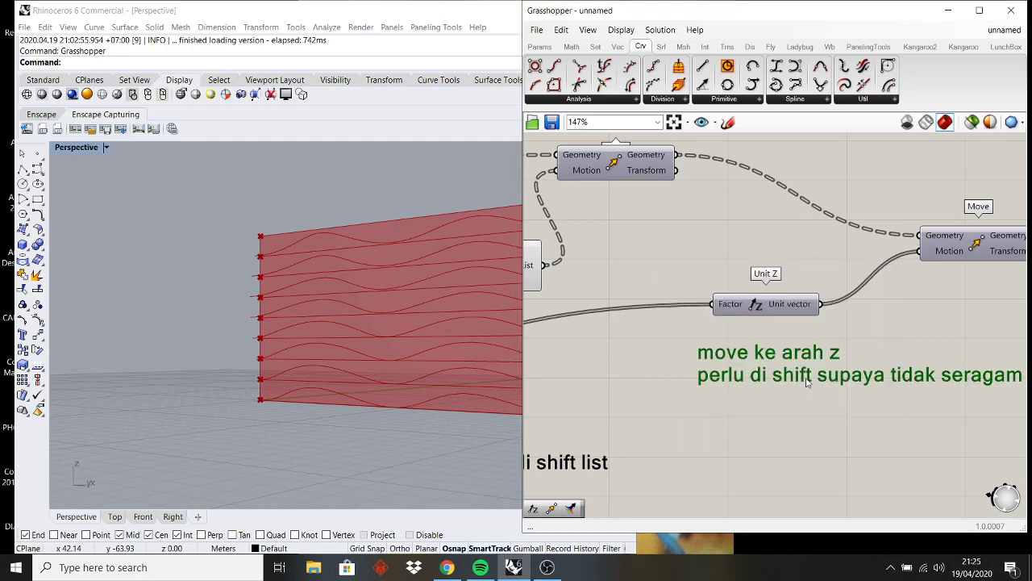
- Move the Unit Y component slightly up, clear of the wire running to Unit Z
right_click_drag(637, 375, 765, 362)
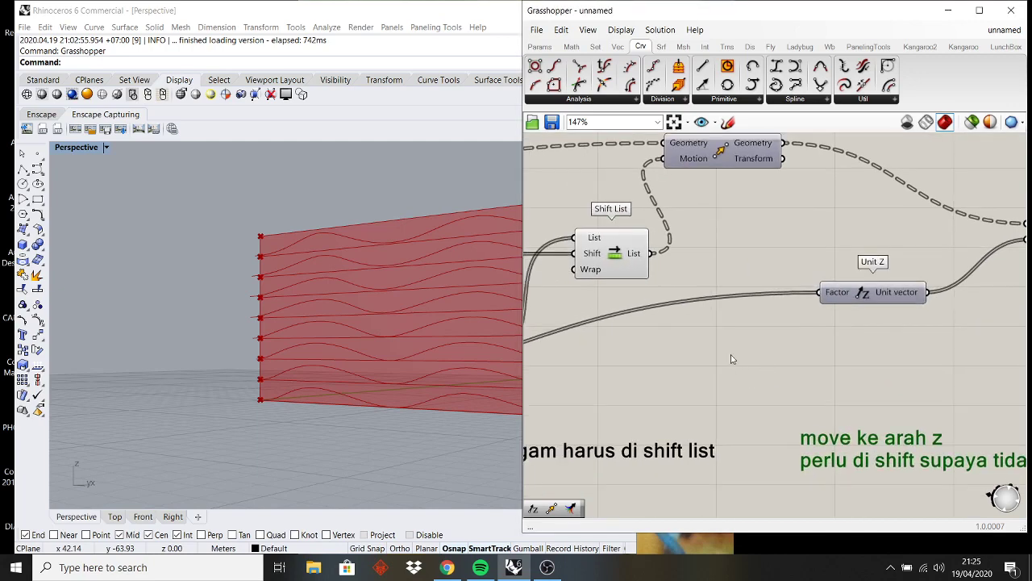
right_click_drag(617, 335, 751, 347)
scroll(749, 347, "down", 2)
scroll(724, 337, "up", 1)
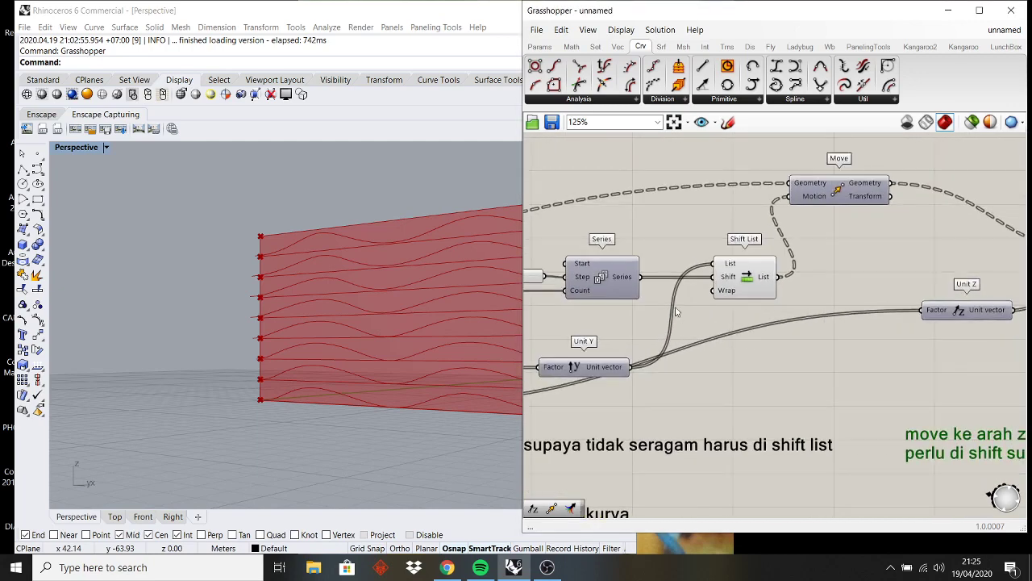
left_click_drag(607, 371, 597, 350)
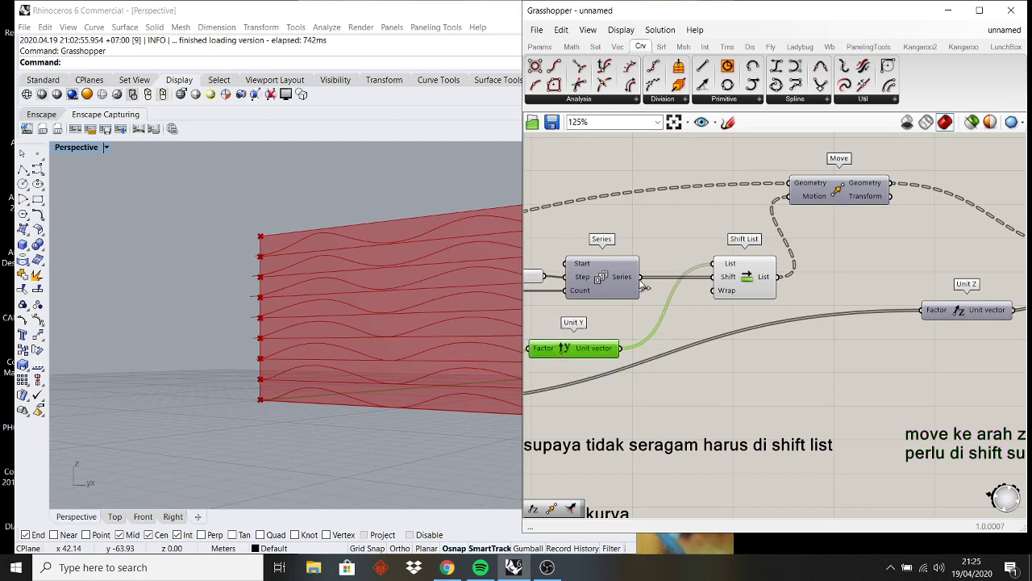
left_click_drag(643, 284, 928, 321)
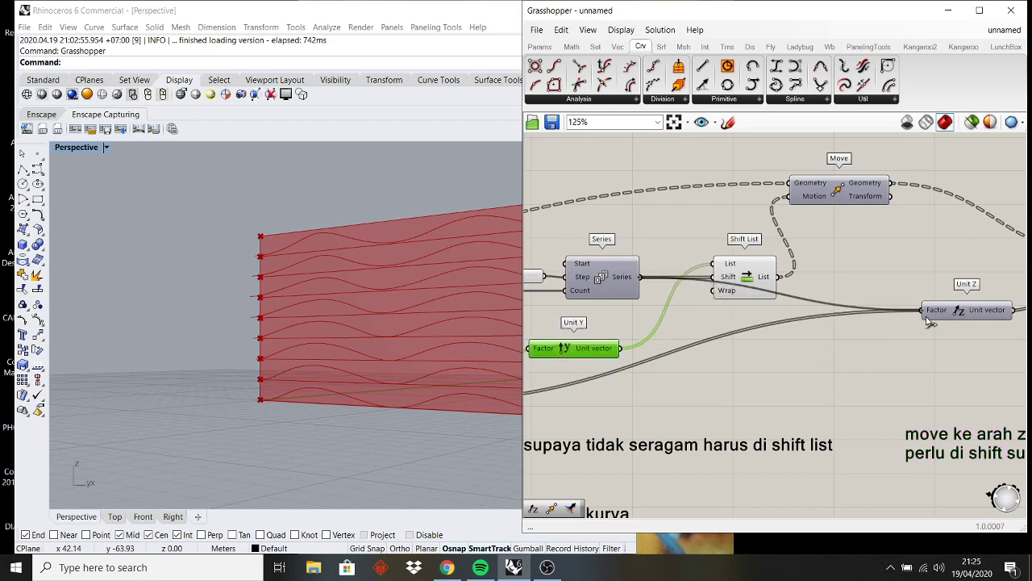
- Add a Shift List component below Unit Z and connect the Graph Mapper output to its List input
scroll(781, 350, "down", 2)
right_click_drag(780, 349, 829, 325)
scroll(861, 330, "down", 1)
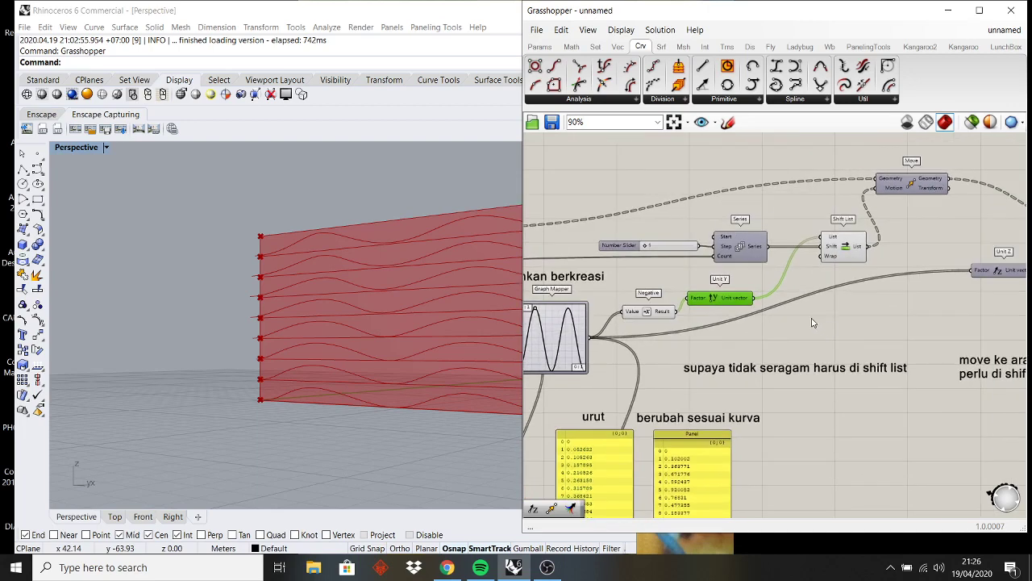
right_click_drag(848, 323, 824, 326)
double_click(786, 323)
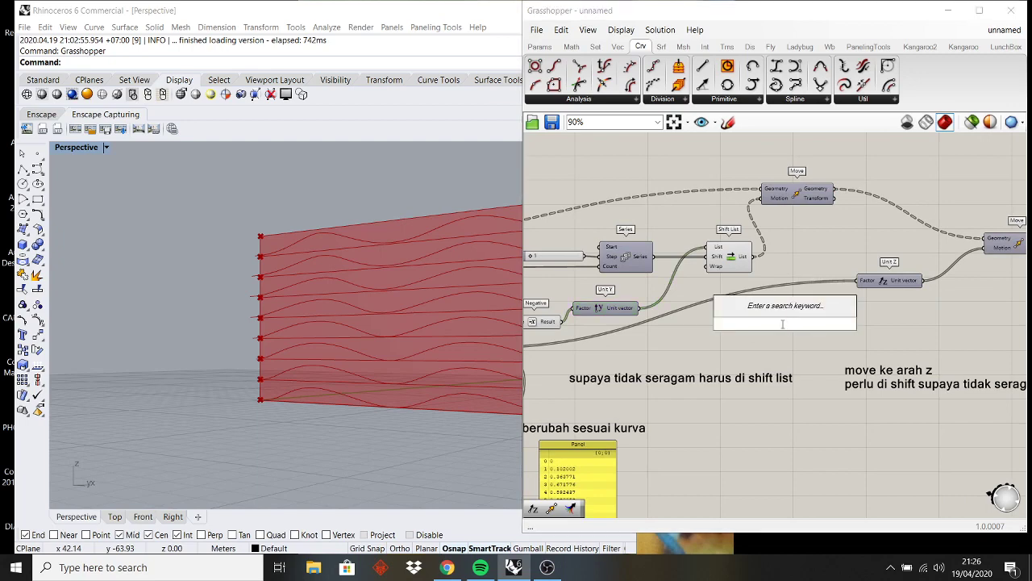
type("seri")
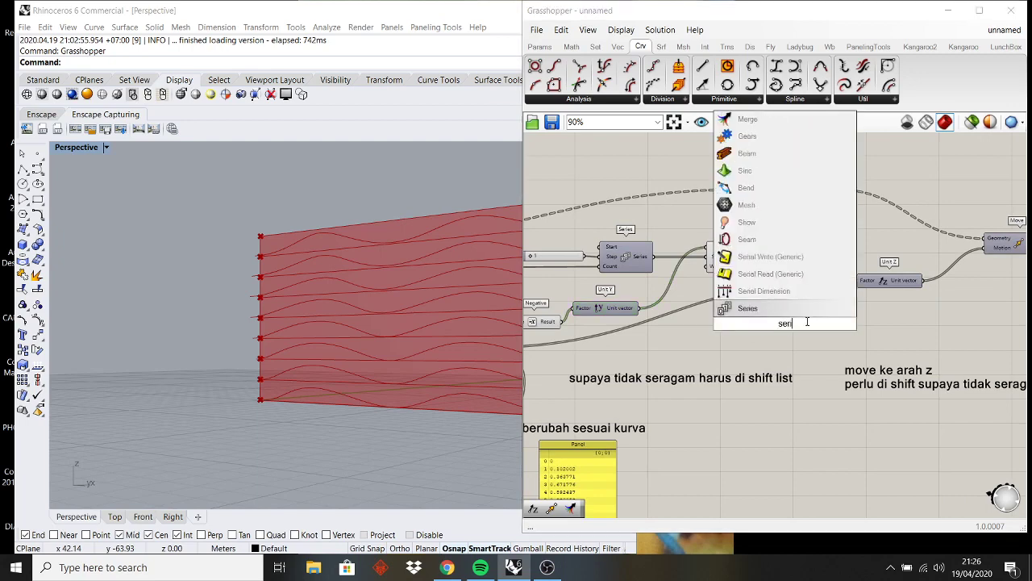
key("Return")
double_click(802, 331)
type("shift")
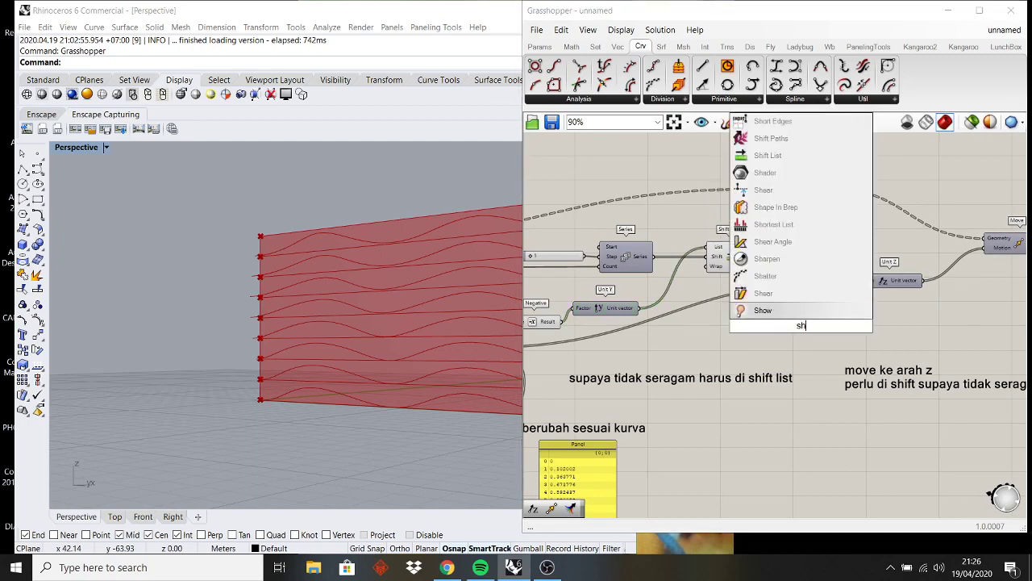
key("Return")
left_click_drag(798, 336, 533, 355)
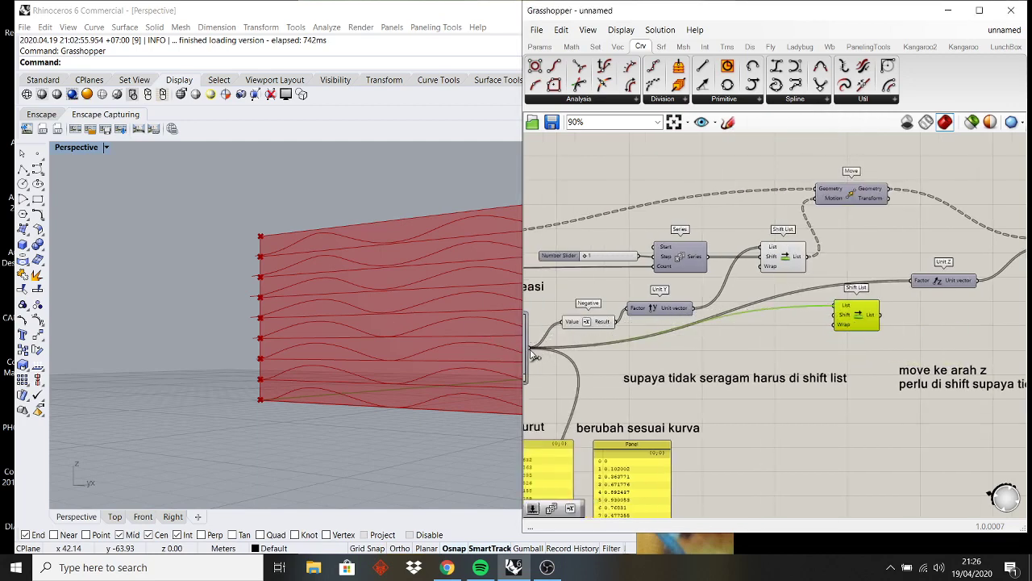
- Connect the Series output to the new Shift List's Shift input and its List output to Unit Z's Factor
left_click_drag(835, 316, 701, 258)
right_click_drag(909, 325, 766, 341)
scroll(746, 343, "up", 2)
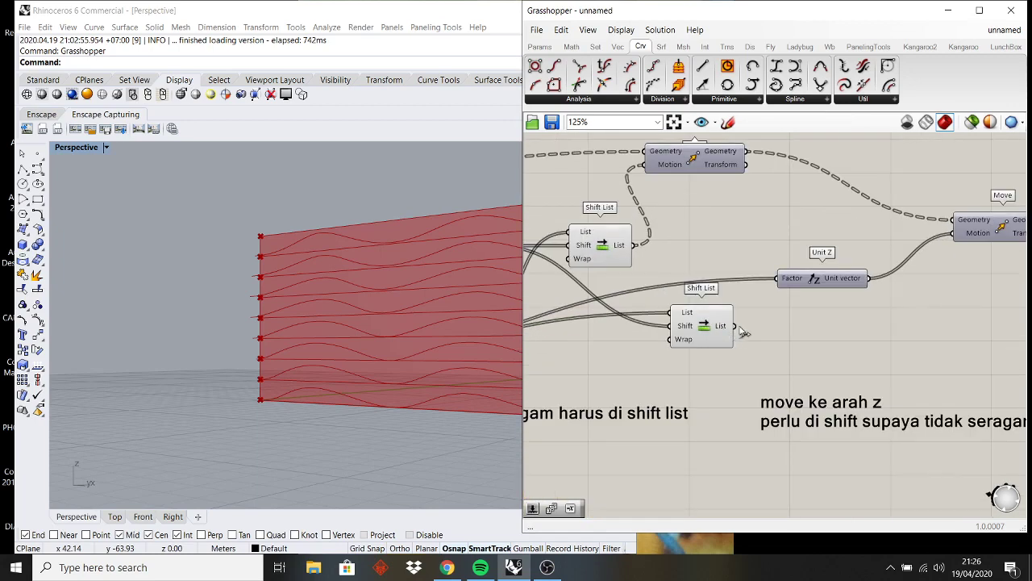
left_click_drag(735, 327, 777, 280)
- Move the new Shift List slightly up and left, and lower Unit Z to line up beside it
right_click_drag(444, 295, 470, 288)
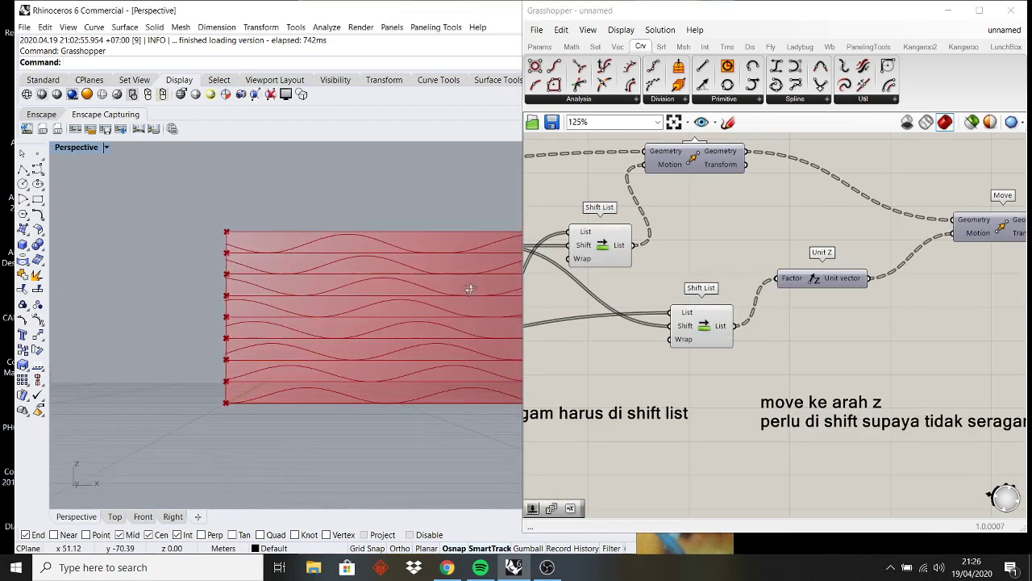
scroll(874, 339, "down", 3)
mouse_move(288, 266)
right_mouse_down()
mouse_move(447, 279)
mouse_move(341, 272)
right_mouse_up()
scroll(763, 352, "down", 2)
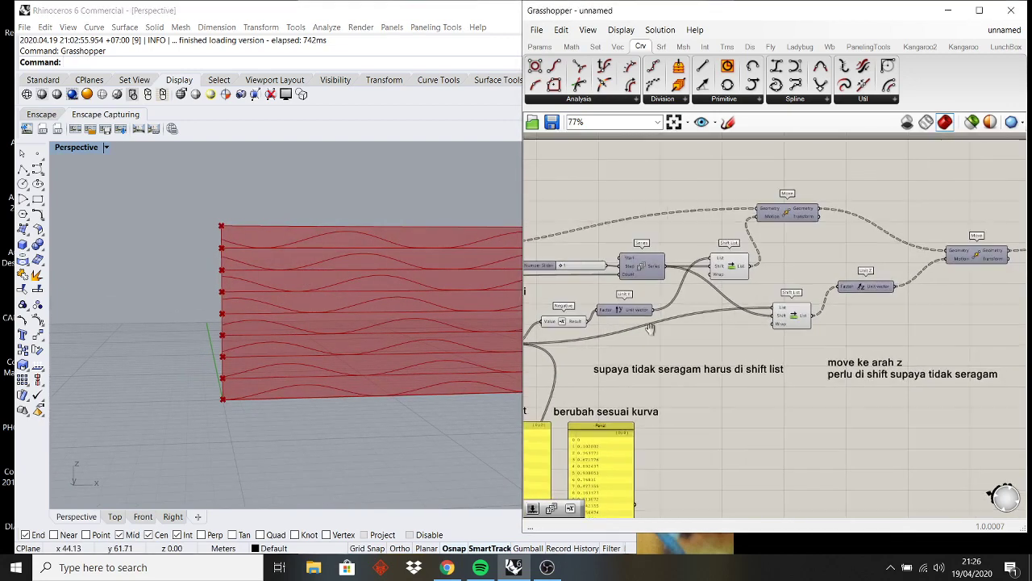
right_click_drag(764, 351, 719, 346)
right_click_drag(806, 330, 791, 347)
right_click_drag(718, 344, 778, 351)
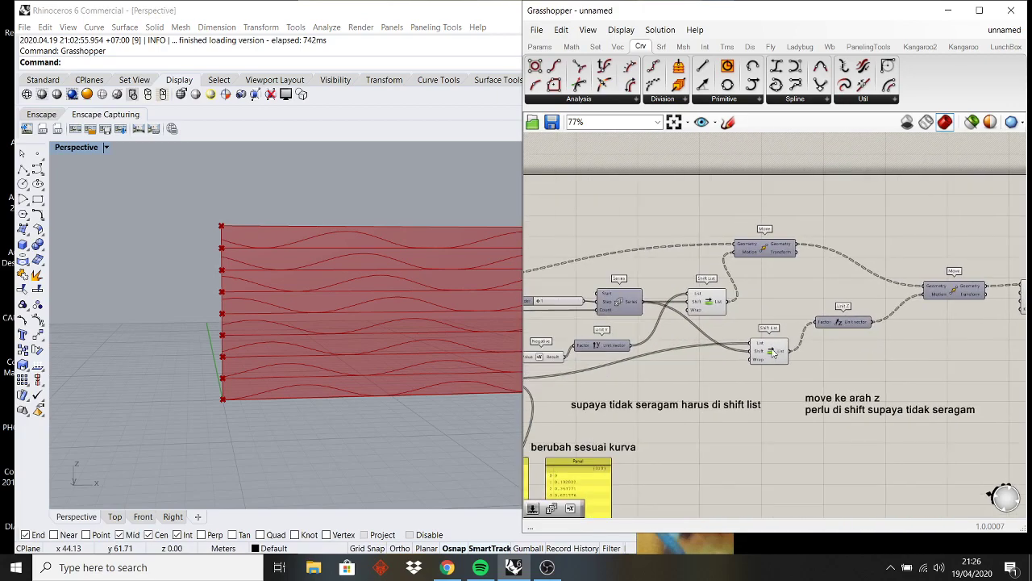
left_click(762, 349)
left_click_drag(763, 348, 766, 347)
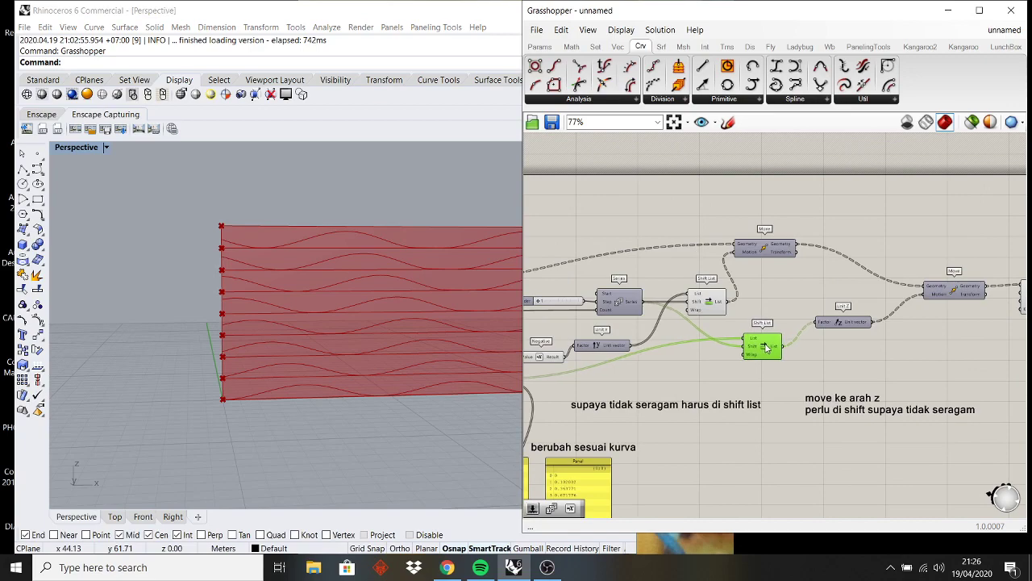
right_click_drag(816, 346, 694, 347)
scroll(732, 339, "up", 2)
left_click_drag(739, 328, 742, 355)
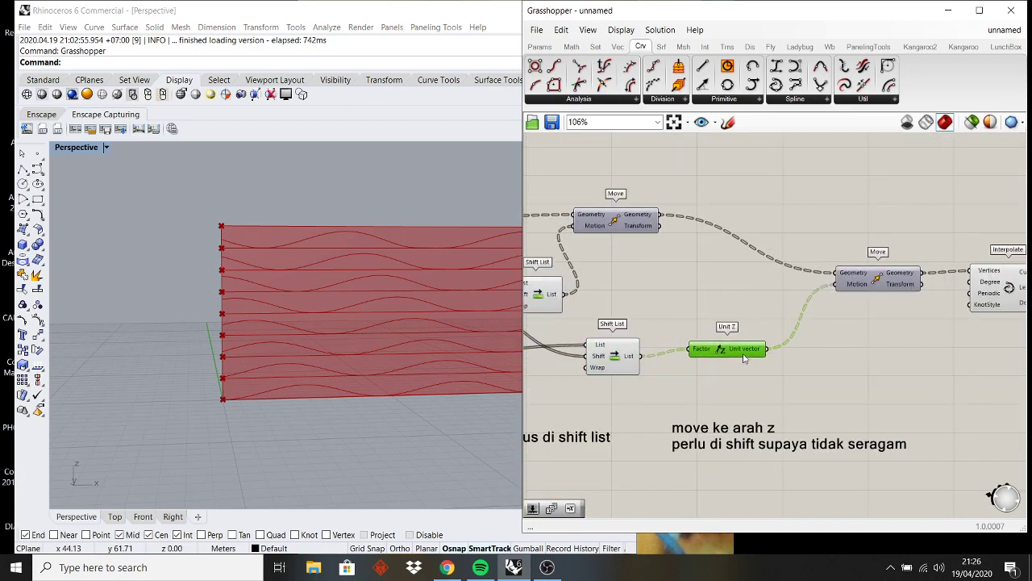
- Highlight the Interpolate component's curves and examine their wave shape in the Perspective viewport
scroll(782, 343, "up", 1)
right_click_drag(798, 335, 572, 331)
left_click(798, 300)
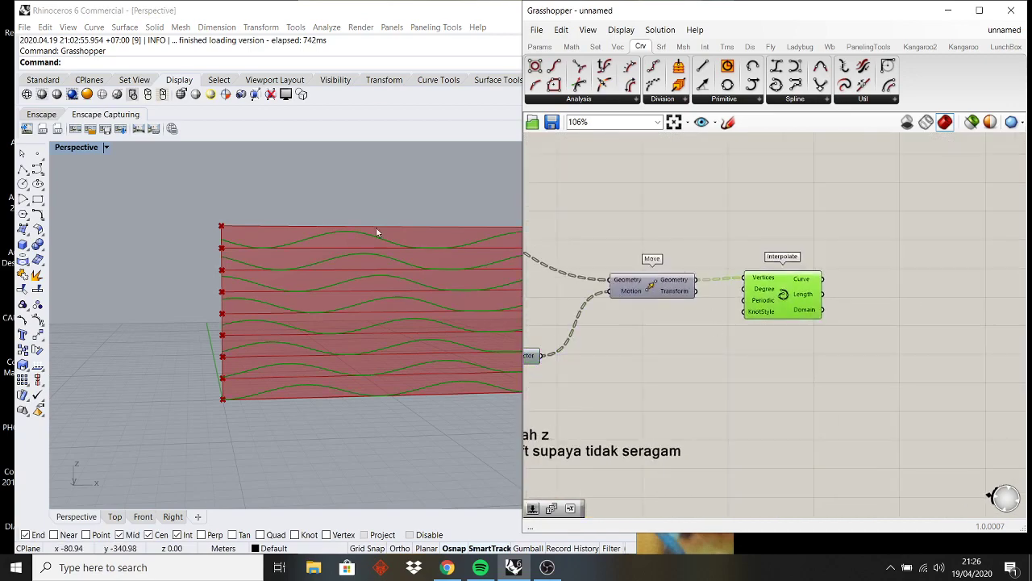
right_click_drag(376, 231, 318, 219)
- Add an Edge Surface component to the lower right of the Interpolate component
double_click(908, 373)
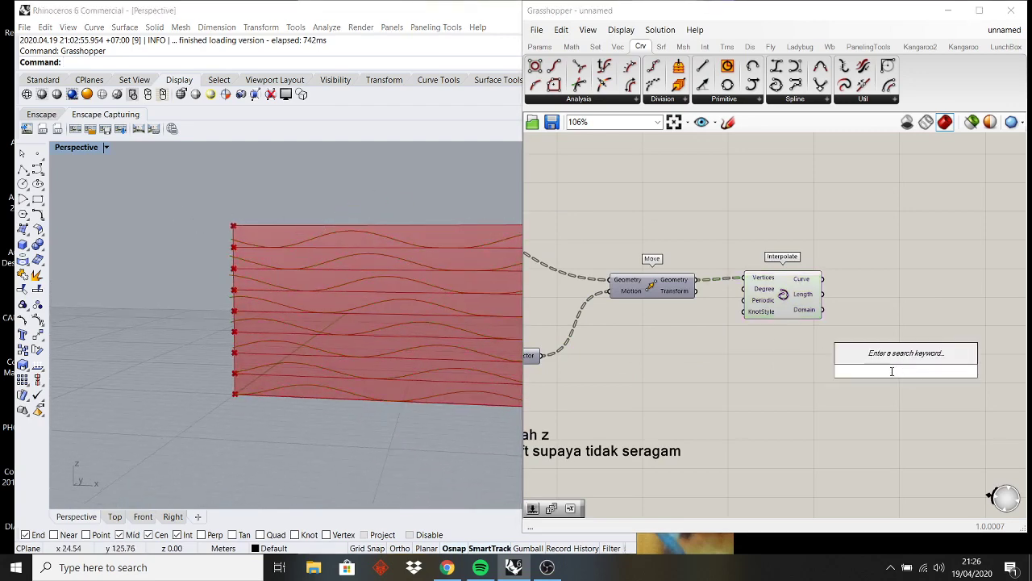
type("4 ed")
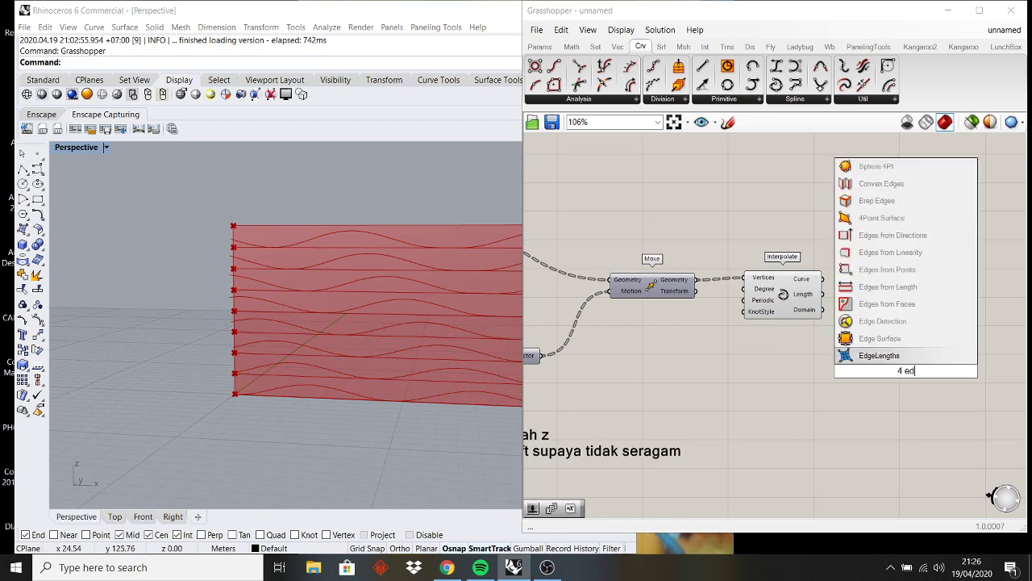
left_click(882, 341)
left_click_drag(911, 369, 934, 347)
left_click(645, 455)
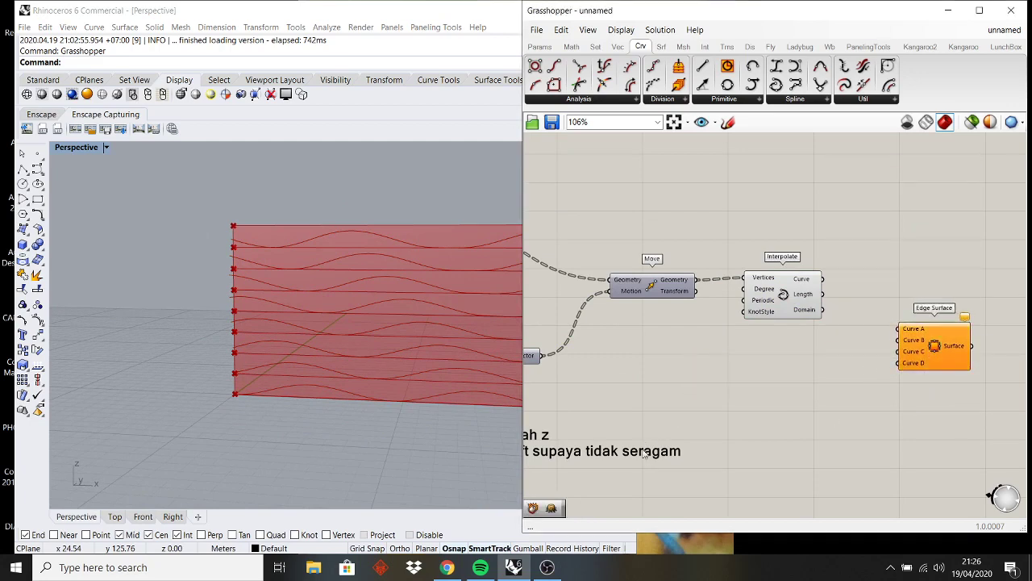
- Add a Scribble below Edge Surface with the text "untuk membuat bidang dari beberapa edge / garis"
double_click(878, 430)
type("scr")
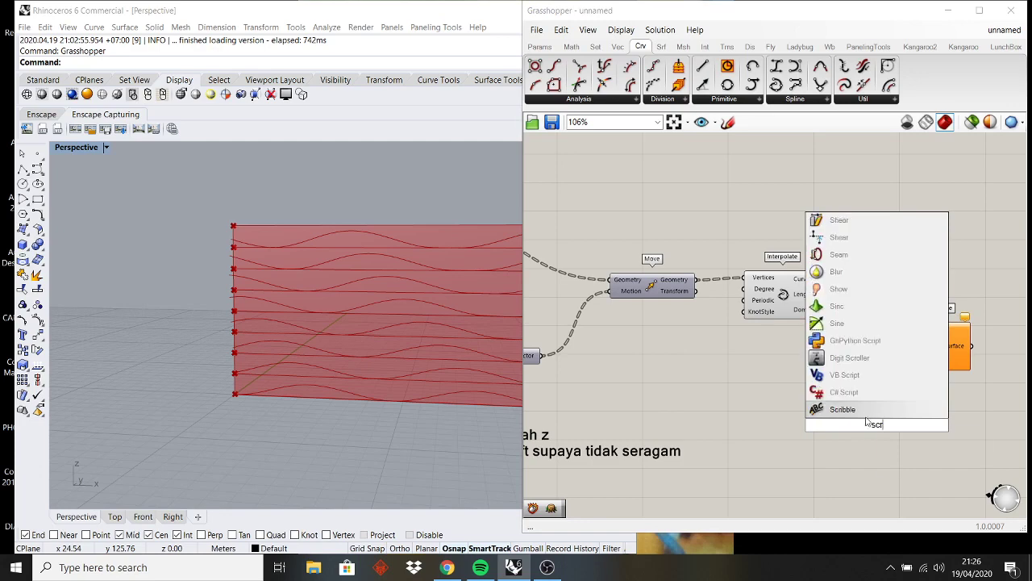
key("Escape")
double_click(875, 425)
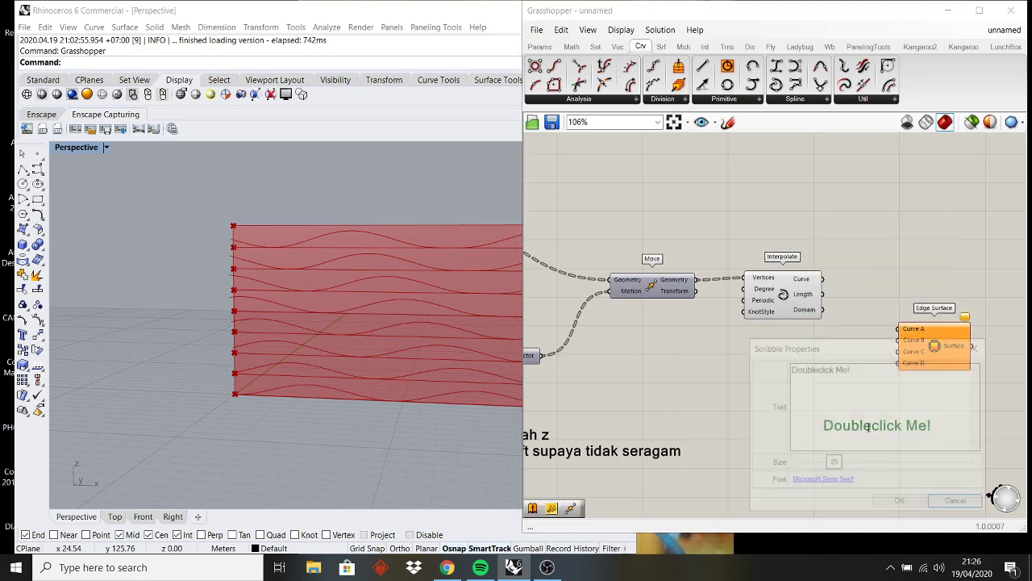
type("un")
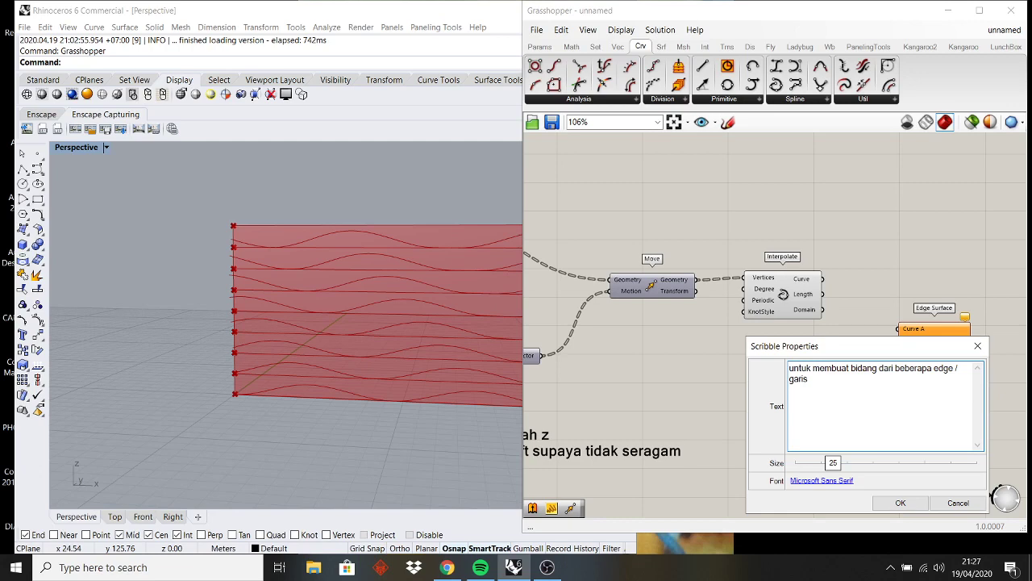
- Place the note near the Edge Surface component and extend its text to "untuk membuat bidang dari beberapa edge / garis / curve"
left_click(896, 502)
right_click_drag(905, 406, 757, 371)
mouse_move(827, 394)
left_mouse_down()
mouse_move(758, 352)
mouse_move(772, 357)
left_mouse_up()
left_click(786, 314)
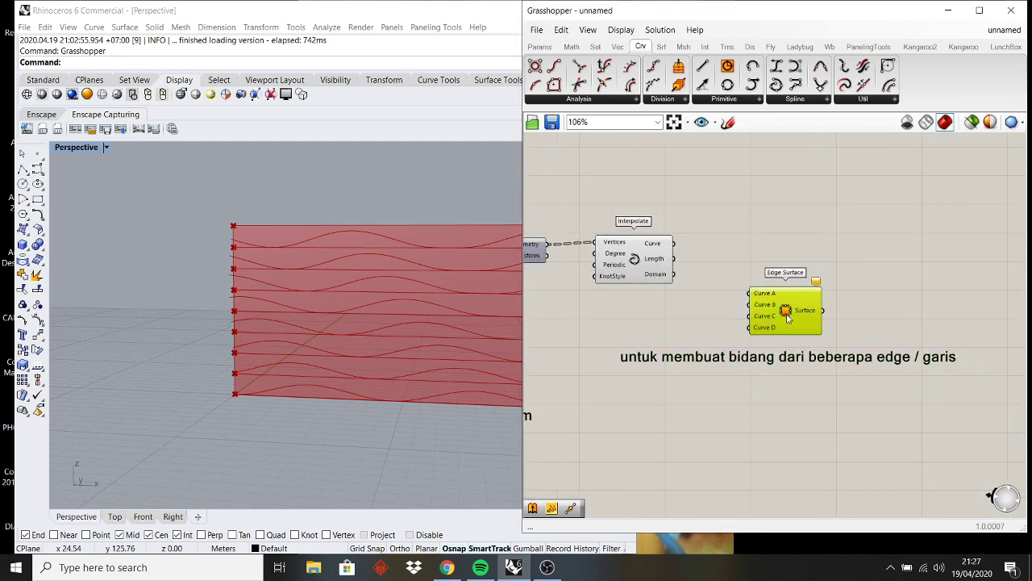
left_click(941, 363)
double_click(941, 363)
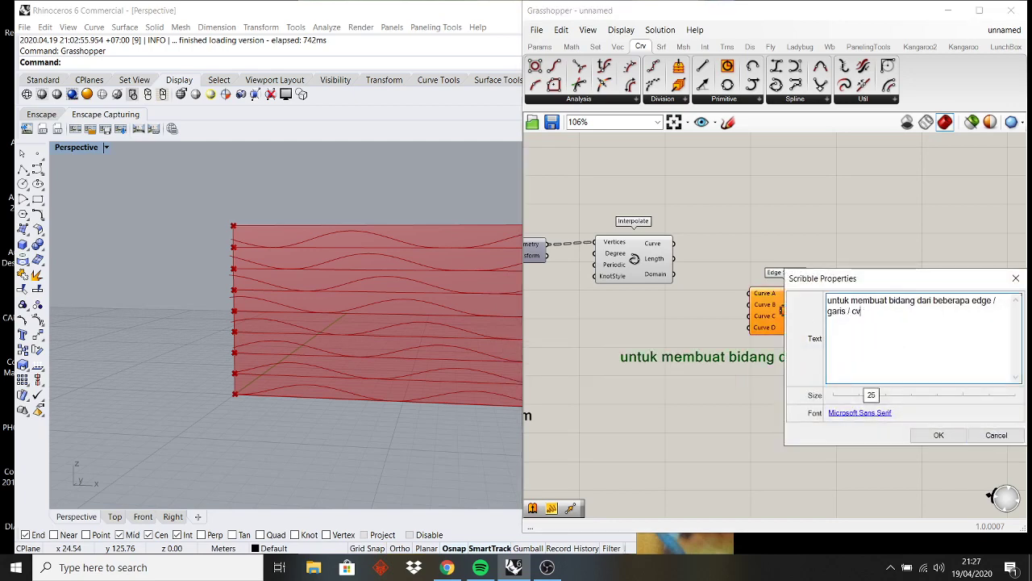
left_click(940, 437)
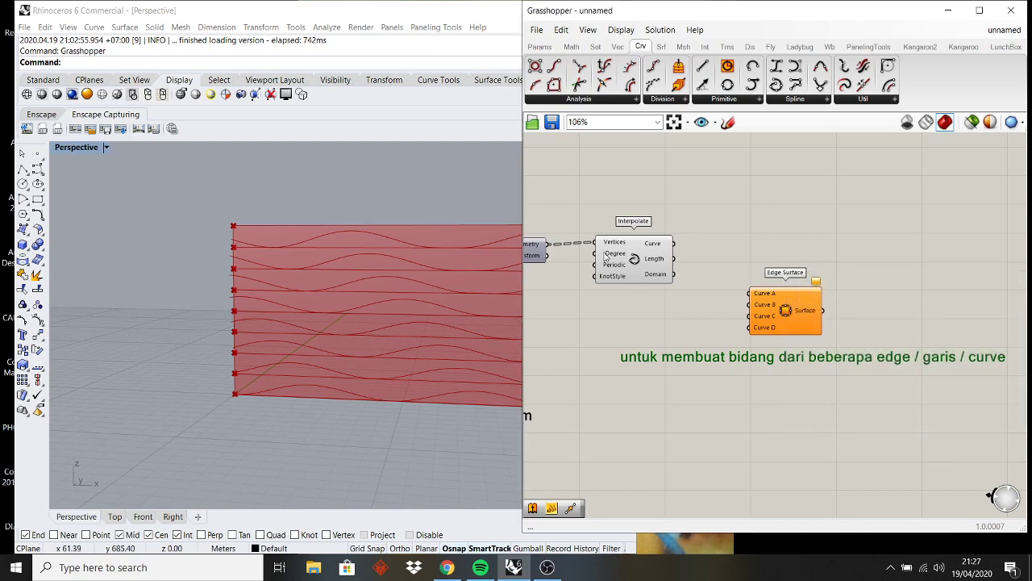
scroll(765, 262, "down", 2)
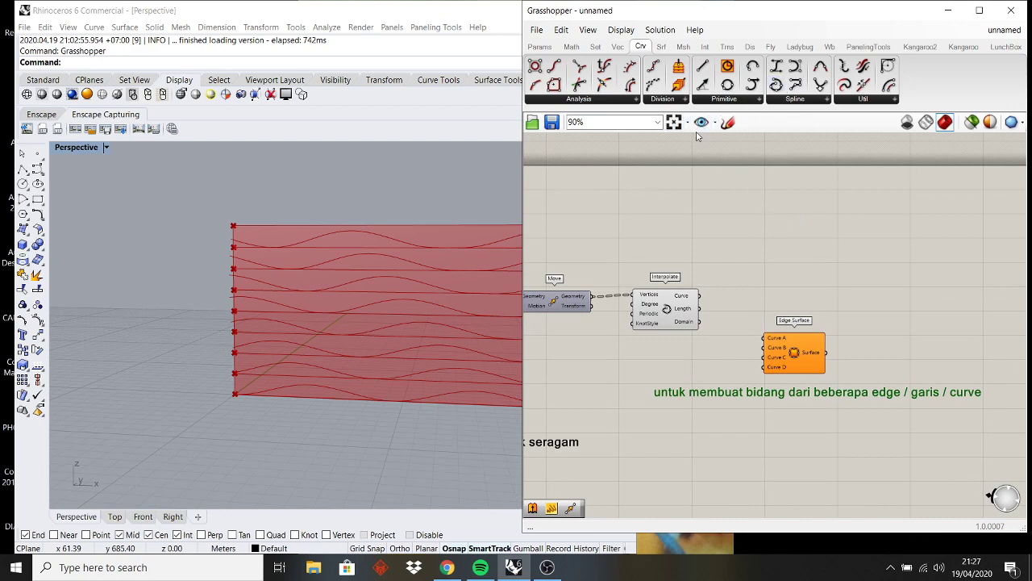
left_click(728, 123)
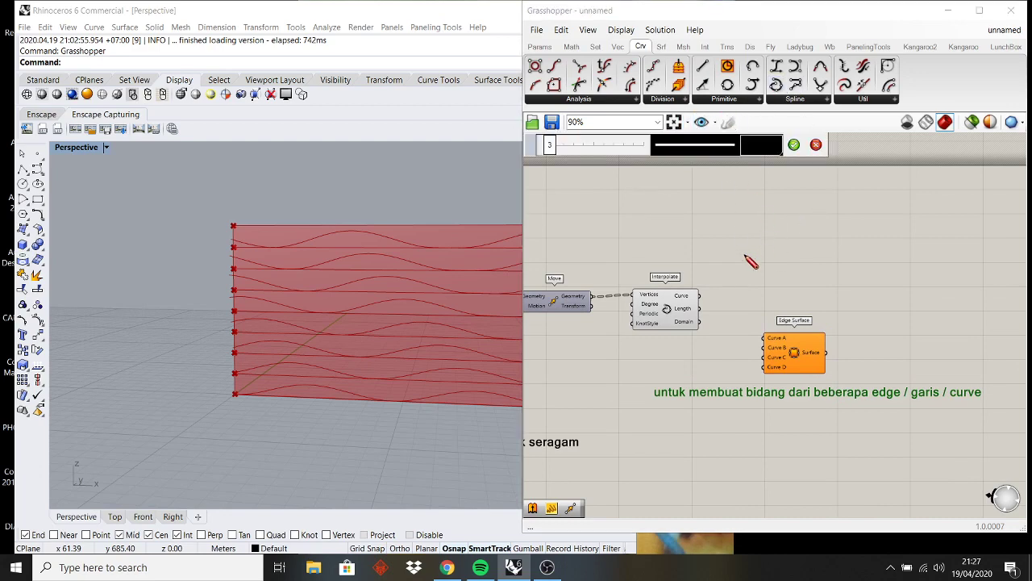
left_click_drag(786, 252, 862, 255)
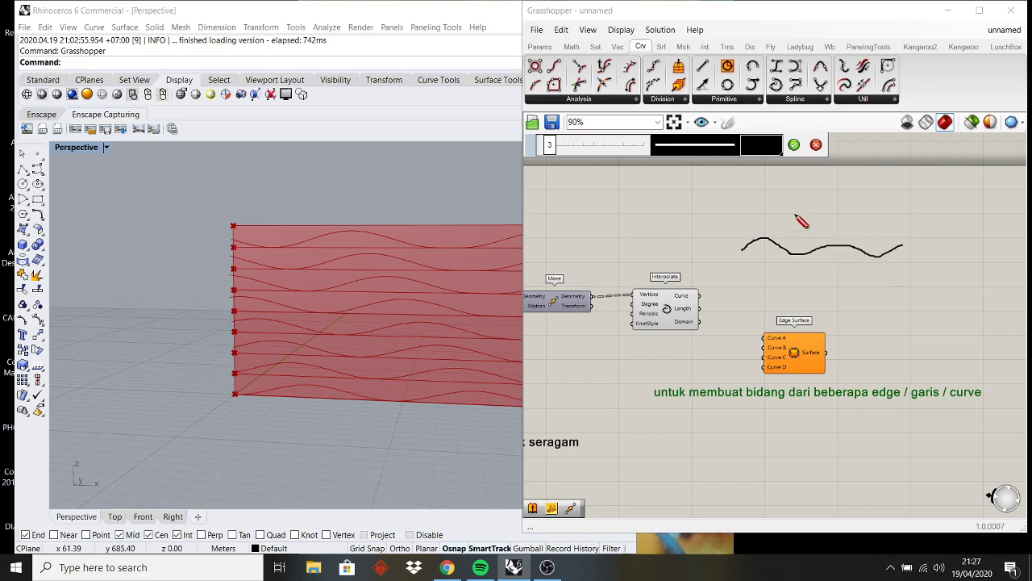
left_click_drag(741, 204, 945, 213)
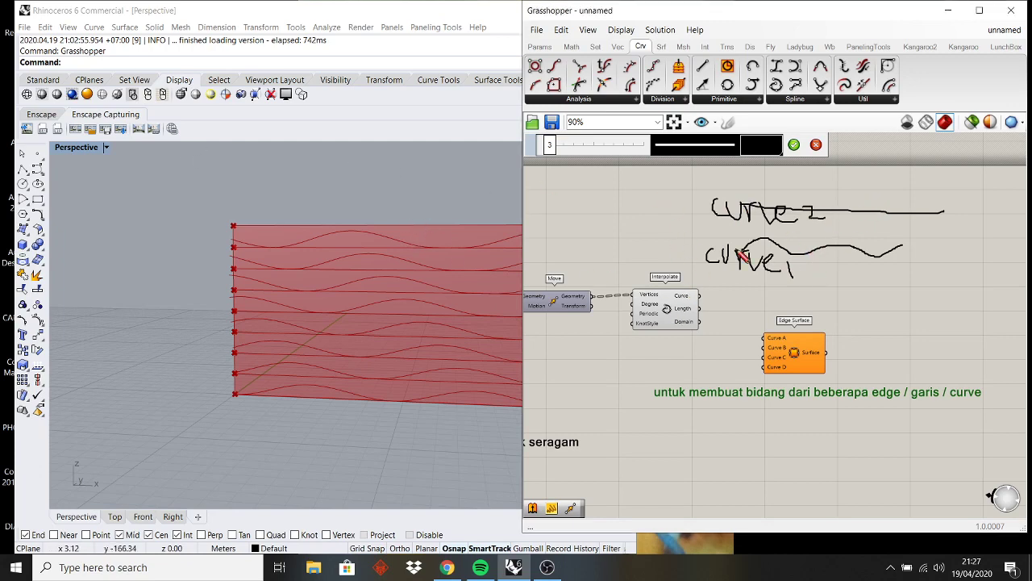
key("F4")
key("Escape")
key("Escape")
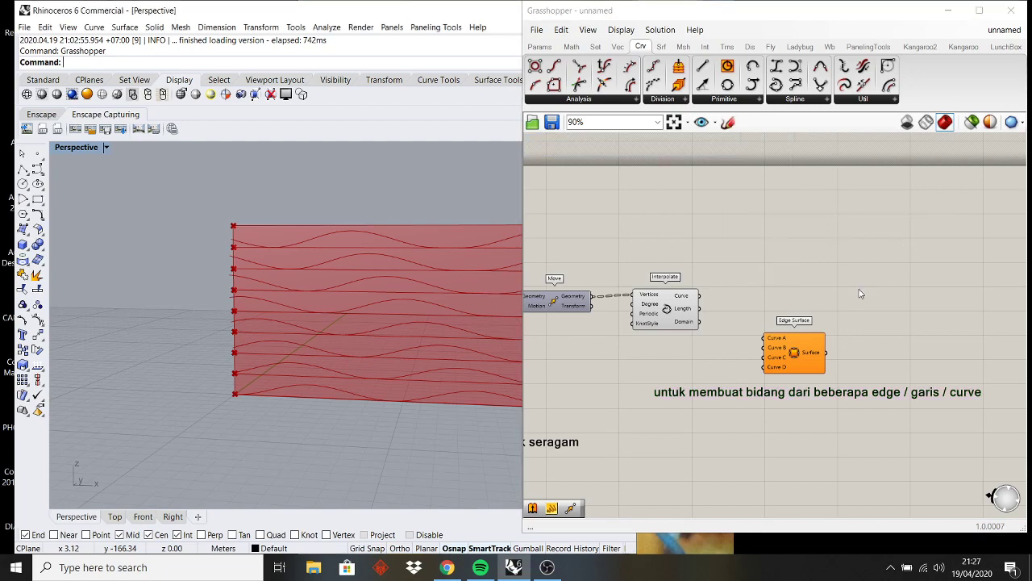
- Move the Edge Surface component up so it sits level with the Interpolate component
left_click(684, 301)
scroll(692, 301, "up", 2)
right_click_drag(737, 290, 671, 267)
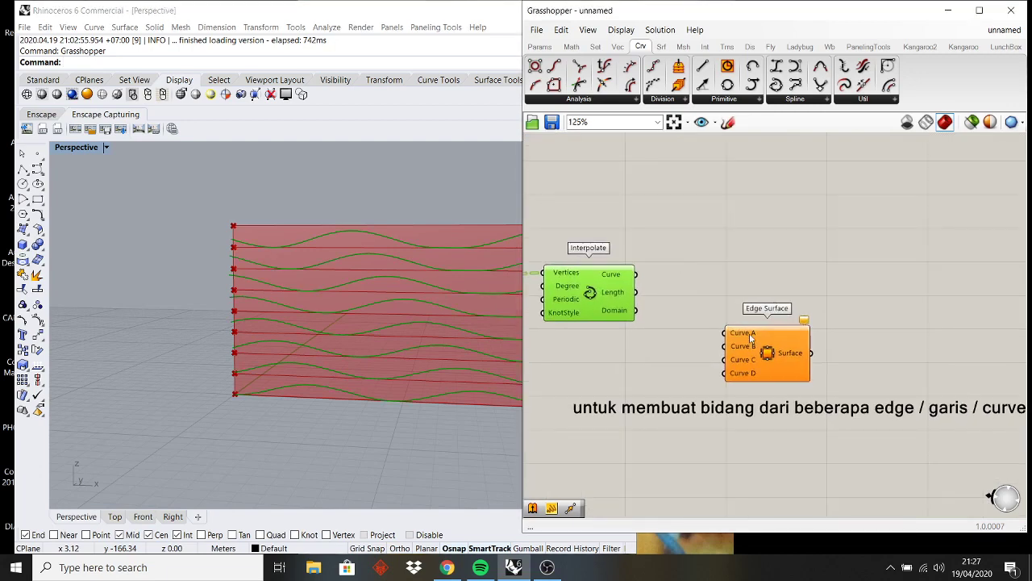
left_click_drag(749, 334, 782, 275)
scroll(643, 278, "down", 3)
right_click_drag(645, 278, 731, 246)
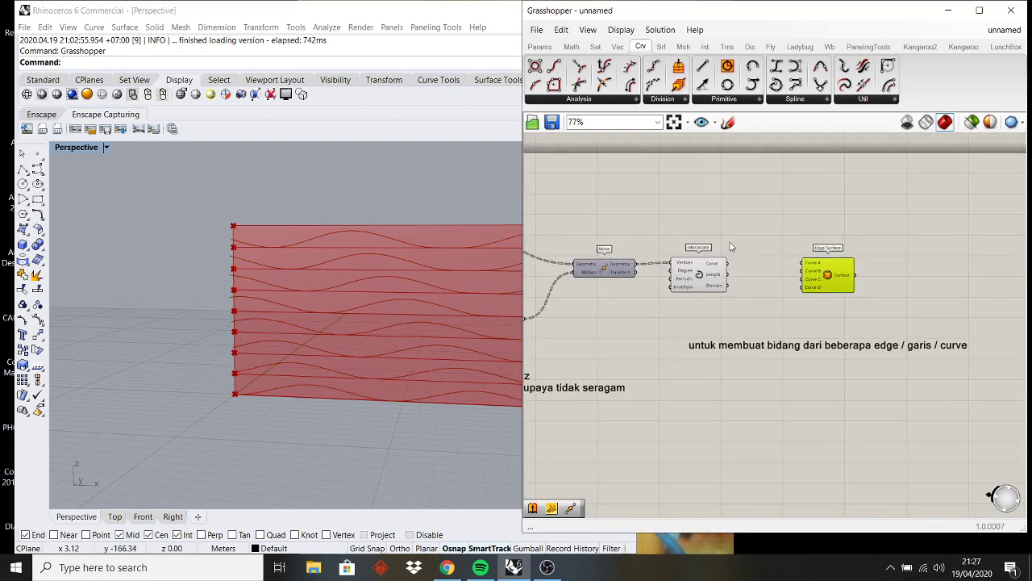
- Add a List Item component below the Interpolate component
double_click(692, 320)
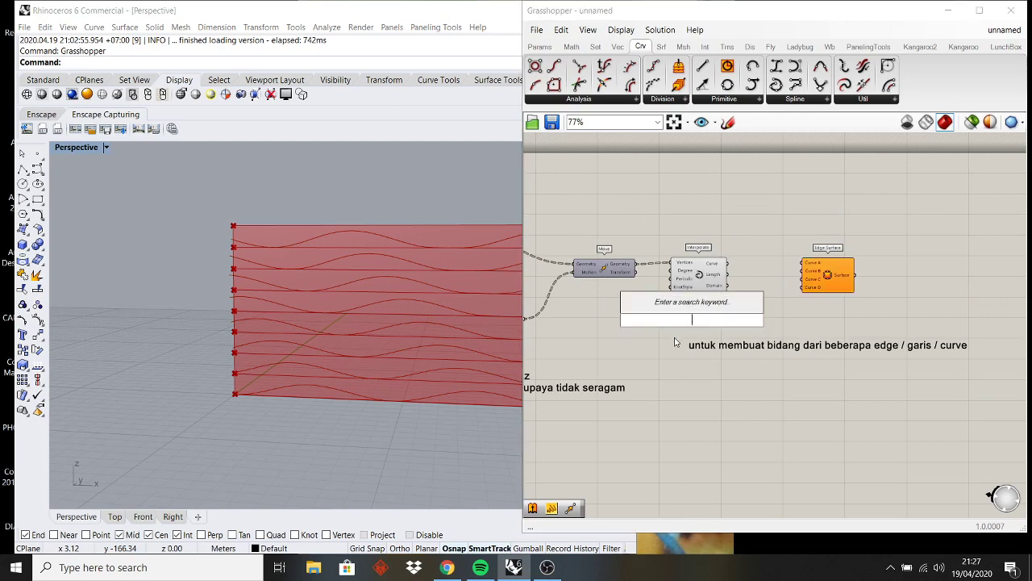
type("list item")
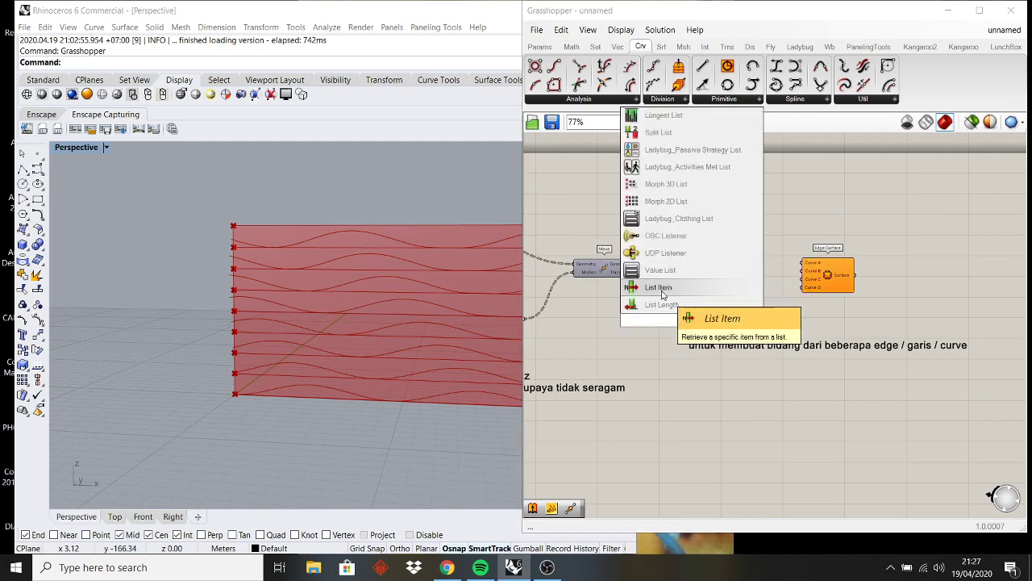
key("Return")
- Wire the Edges output of Deconstruct Brep into the new List Item's List input and move that List Item closer to Edge Surface
scroll(638, 333, "down", 1)
right_click_drag(638, 333, 836, 334)
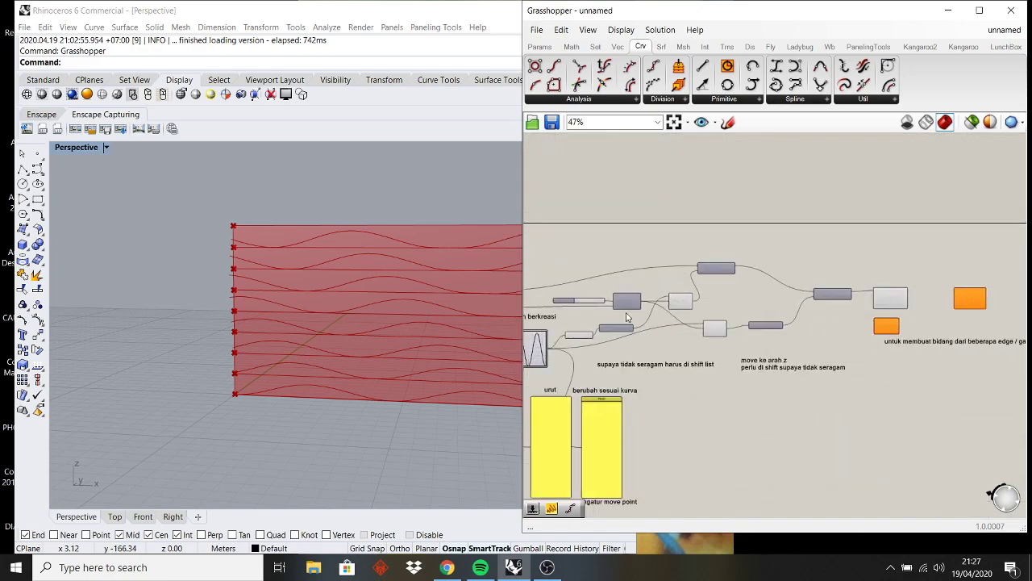
scroll(661, 323, "up", 5)
right_click_drag(564, 322, 795, 338)
right_click_drag(582, 304, 708, 296)
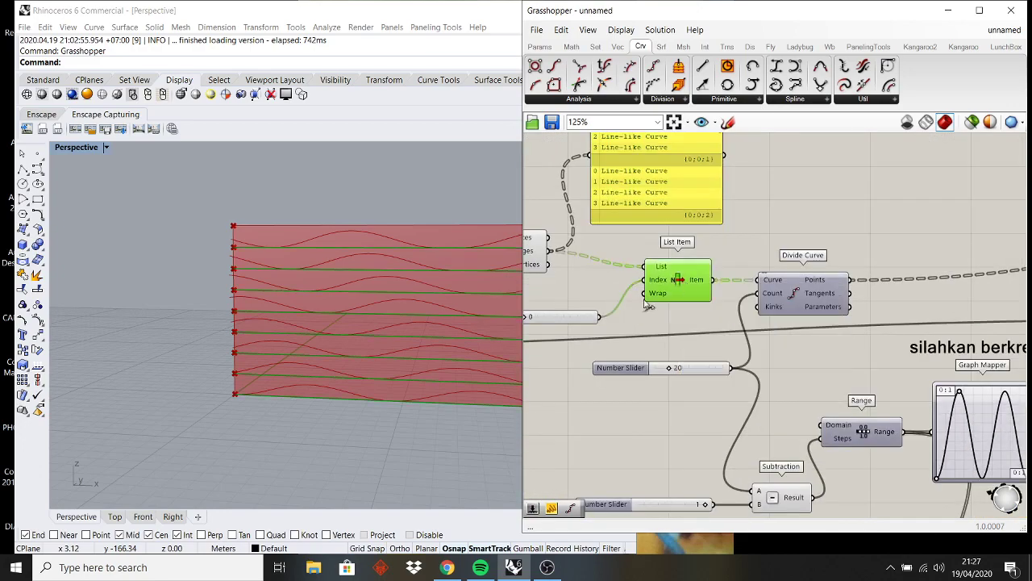
right_click_drag(625, 301, 707, 312)
left_click(595, 273)
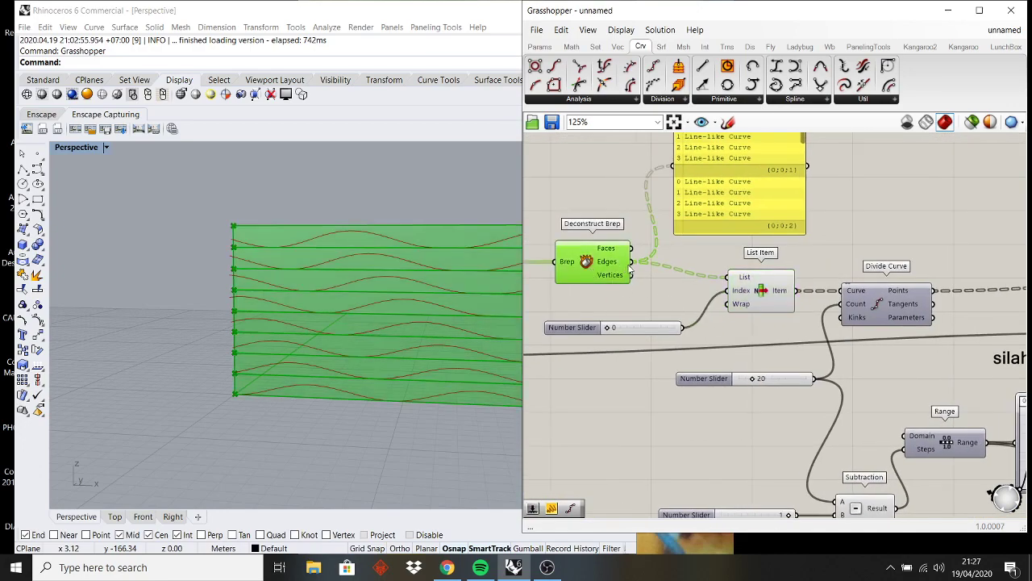
scroll(710, 271, "down", 5)
left_click_drag(703, 274, 563, 362)
scroll(879, 278, "up", 8)
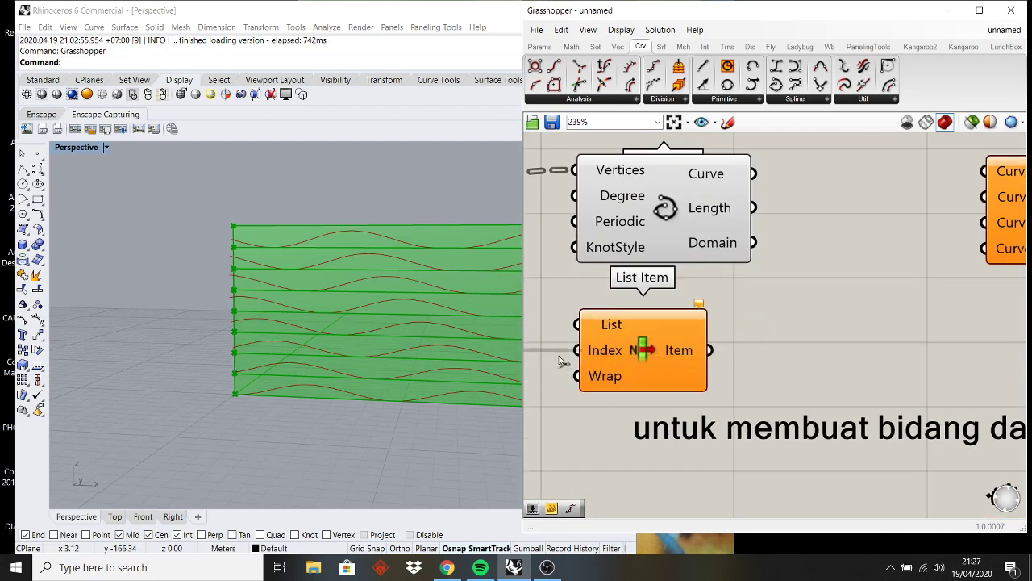
left_click_drag(632, 347, 754, 346)
left_click(611, 360)
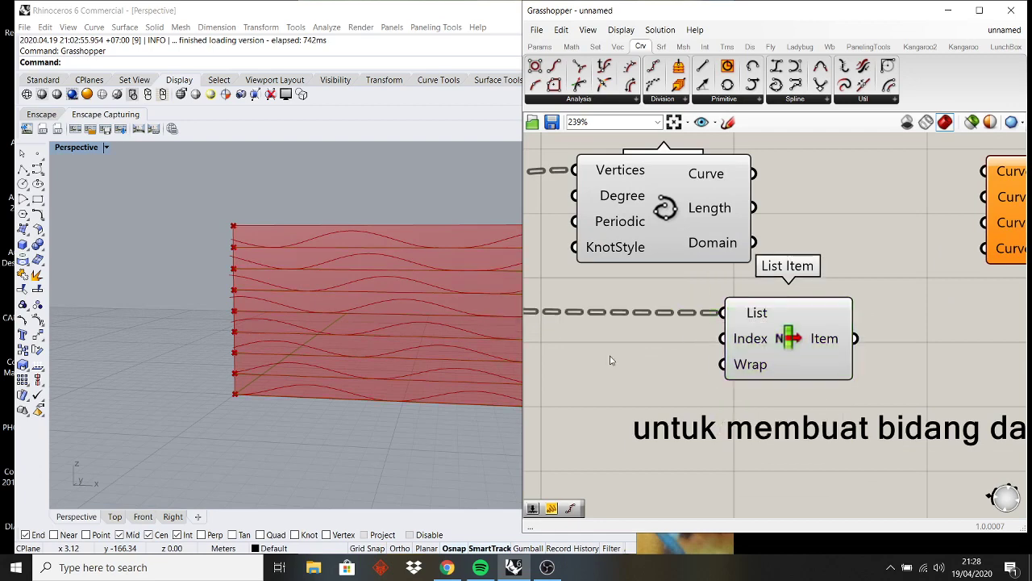
- Feed the new List Item's Index input from a number slider and set the slider to 2 to pick each panel's horizontal edge
key("Return")
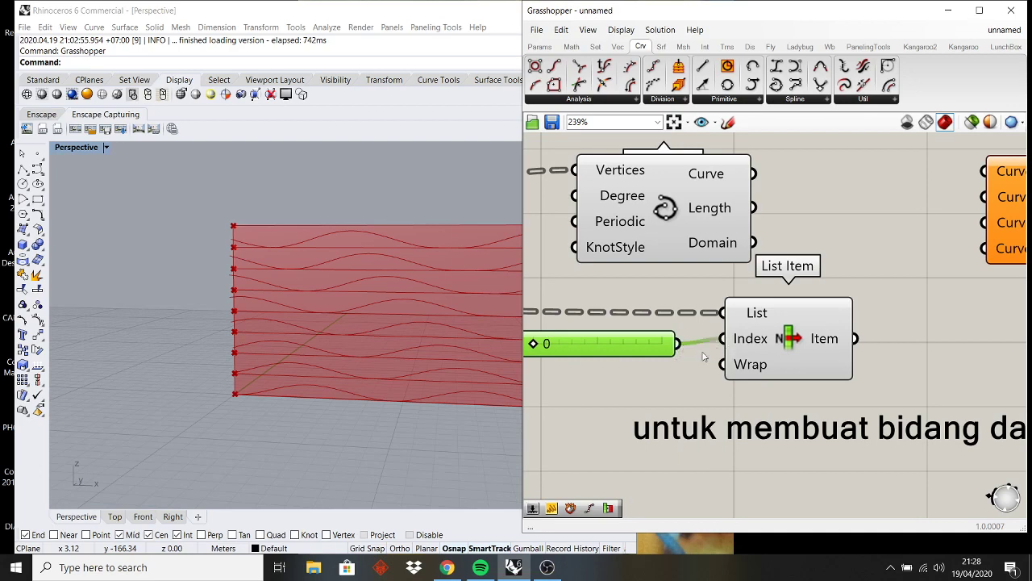
scroll(594, 355, "up", 2)
left_click(878, 355)
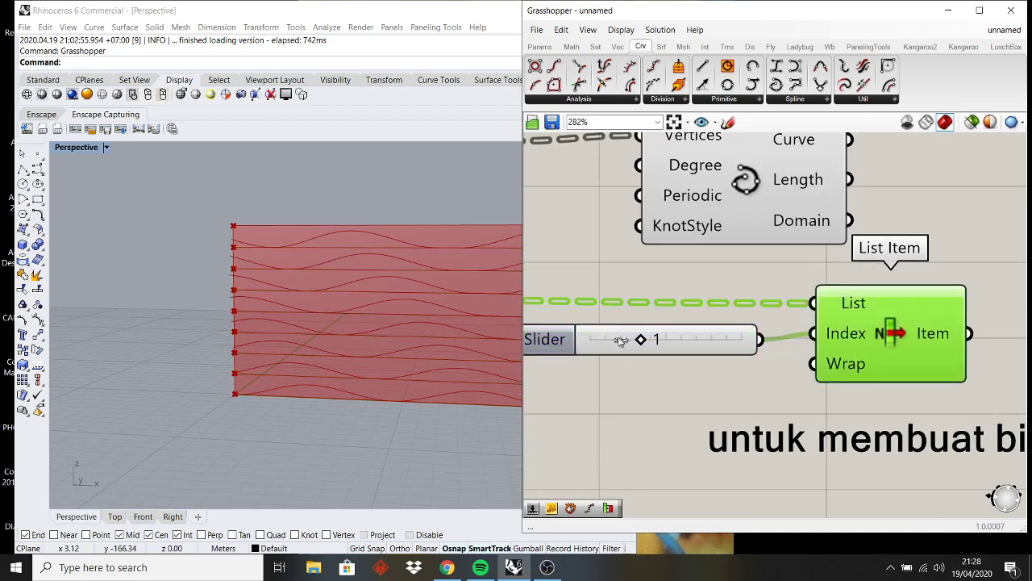
left_click(701, 363)
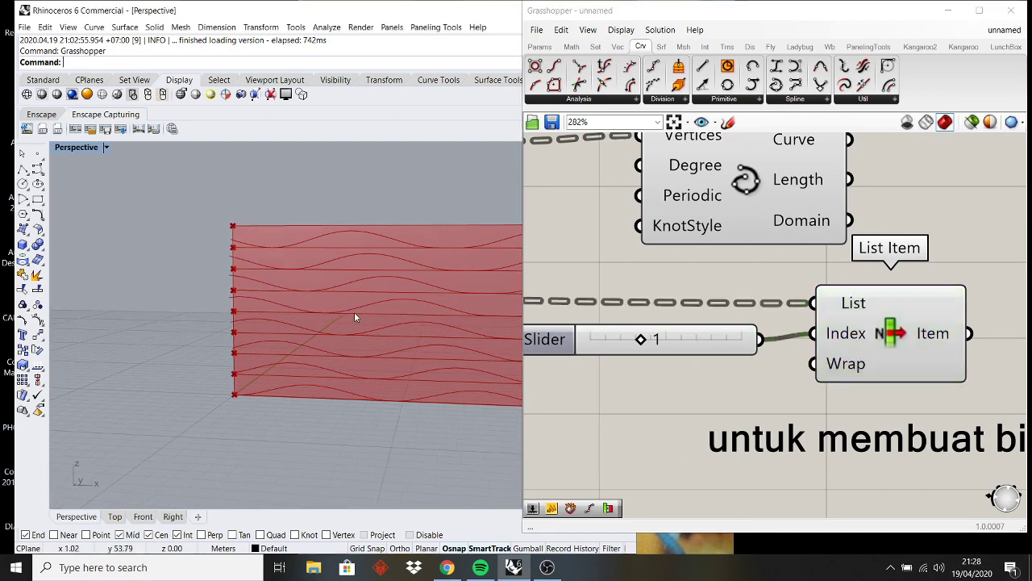
right_click_drag(354, 312, 245, 309, "shift")
left_click(862, 313)
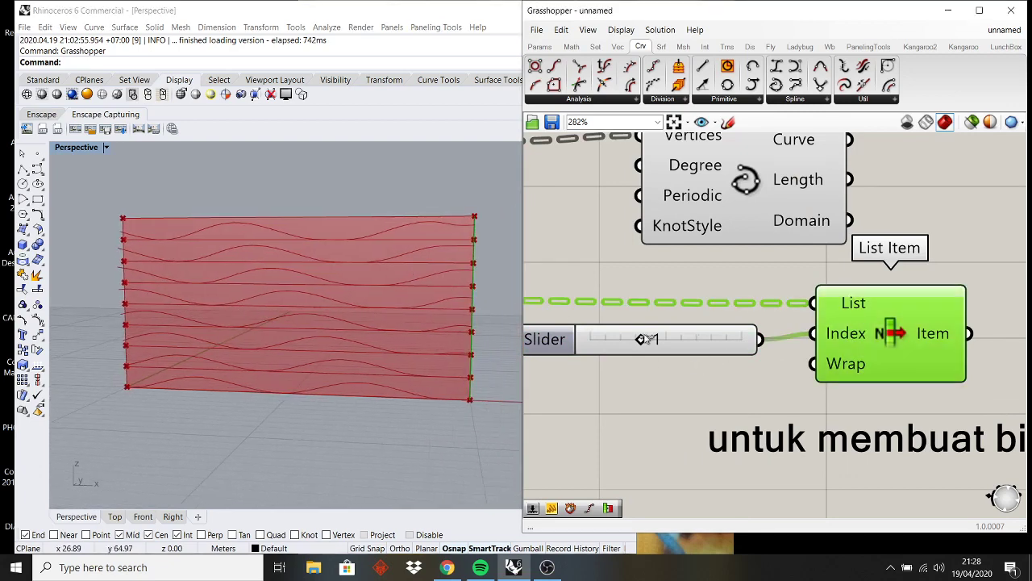
scroll(847, 336, "down", 2)
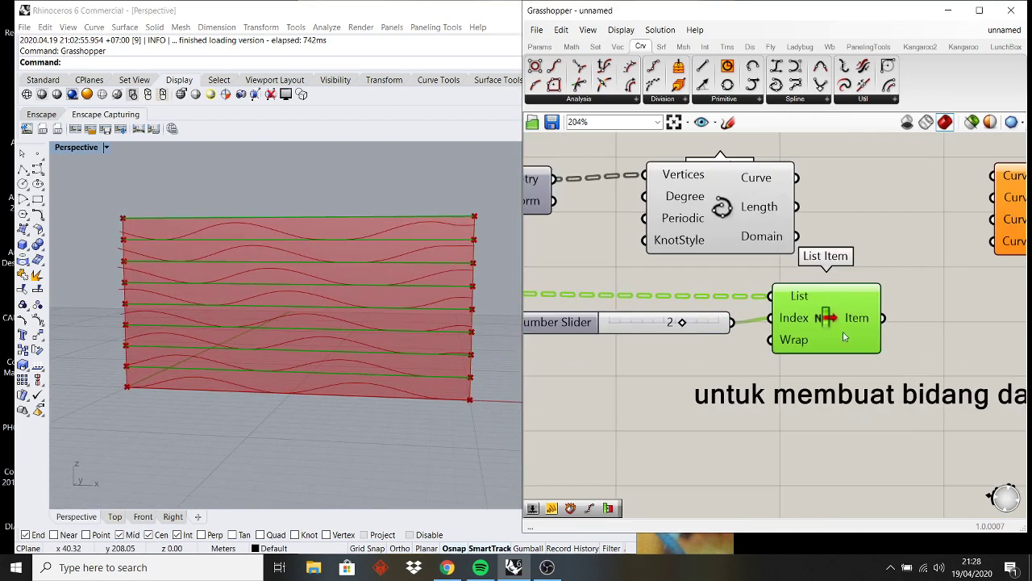
- Connect Interpolate's Curve output to Edge Surface's Curve A and the List Item's output to Curve B
left_click_drag(706, 220, 788, 192)
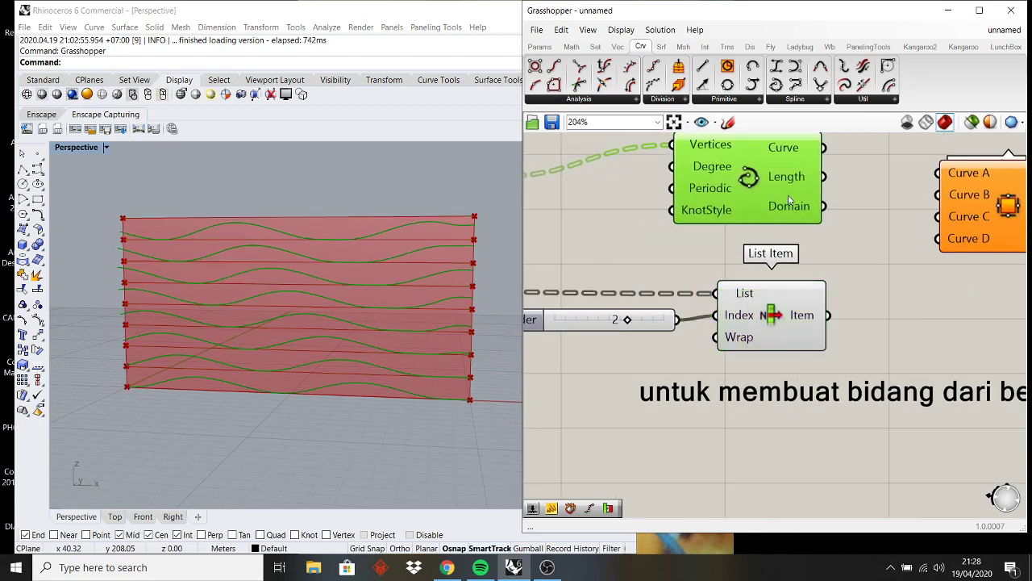
right_click_drag(951, 312, 830, 358)
left_click(831, 352)
left_click_drag(868, 275, 877, 297)
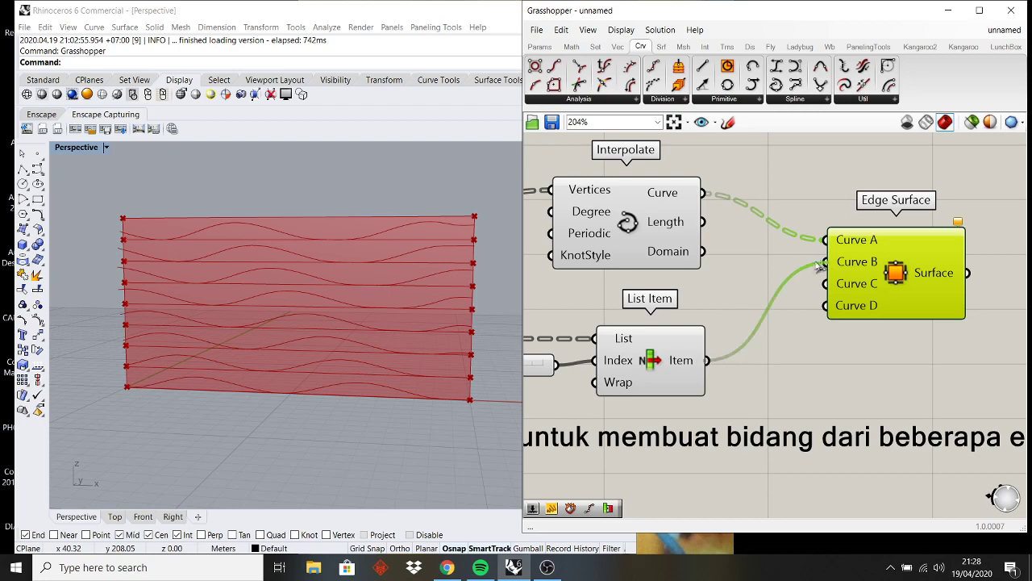
left_click_drag(818, 267, 822, 264)
left_click(781, 368)
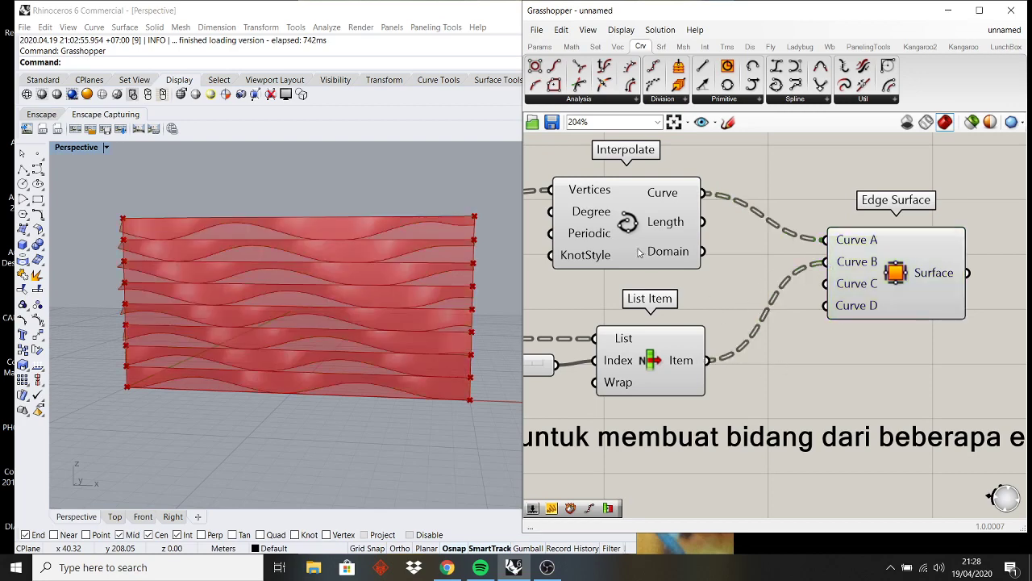
- Turn off the preview of the Deconstruct Brep component
scroll(640, 253, "down", 4)
scroll(680, 290, "down", 2)
right_click_drag(649, 285, 831, 294)
scroll(621, 296, "down", 2)
right_click_drag(621, 296, 765, 285)
scroll(648, 286, "up", 2)
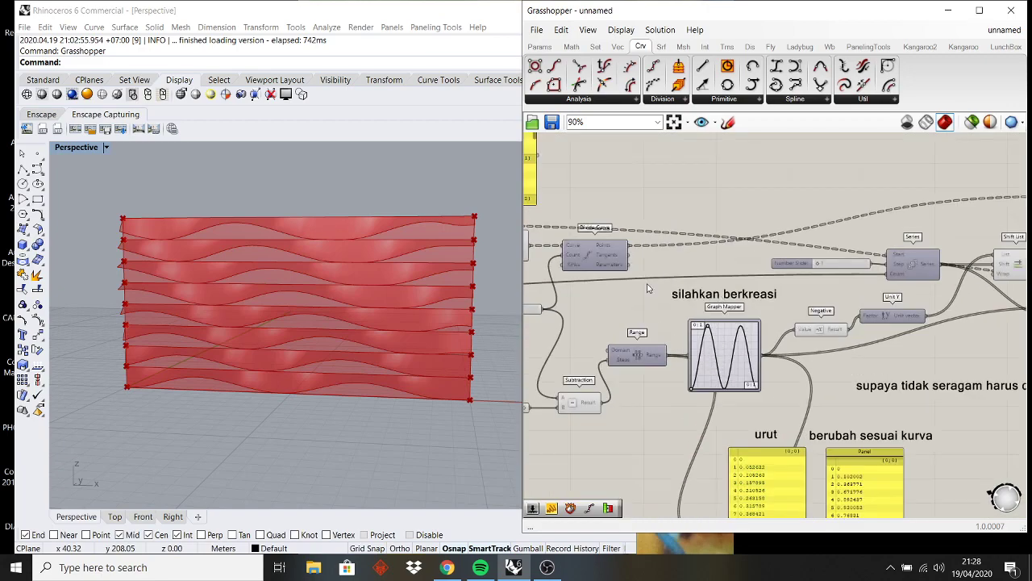
right_click_drag(648, 286, 985, 315)
scroll(805, 245, "up", 1)
left_click(714, 256)
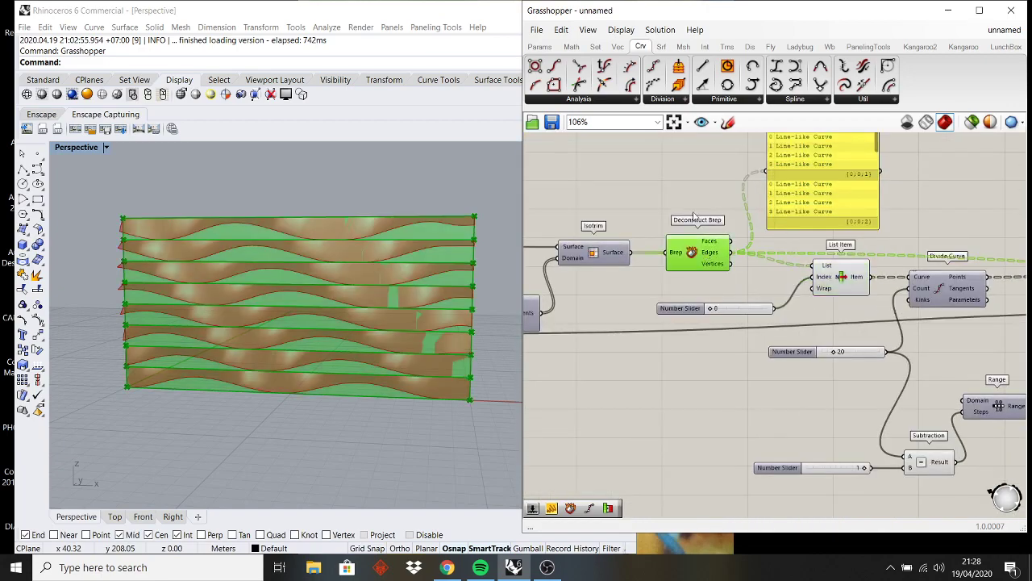
right_click(676, 184)
left_click(713, 204)
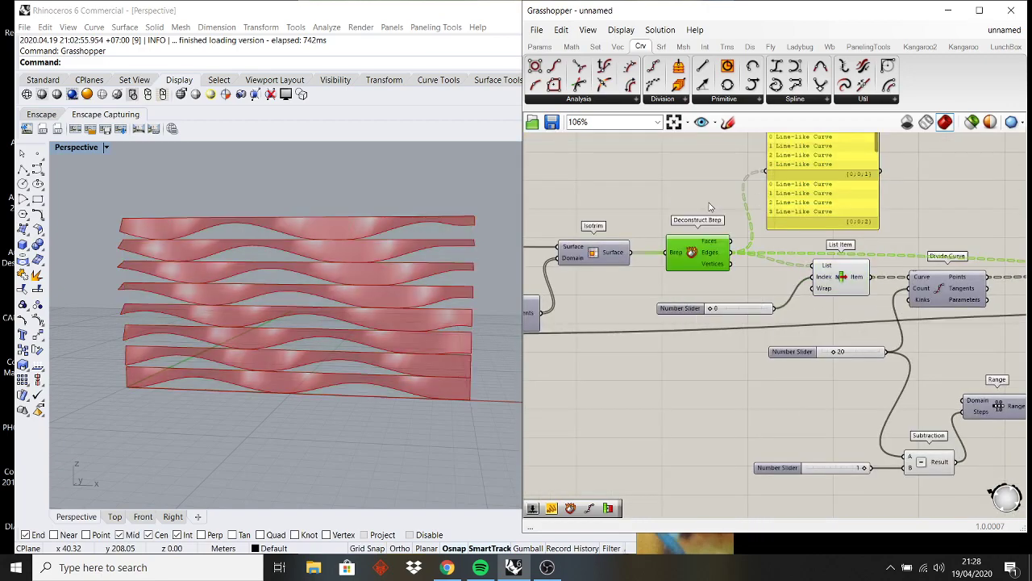
- Set the number slider driving the Divide Curve count to 12 and inspect the wavy surfaces in the perspective view
right_click_drag(929, 309, 833, 305)
mouse_move(389, 272)
right_mouse_down()
mouse_move(235, 276)
mouse_move(422, 244)
mouse_move(403, 272)
right_mouse_up()
right_click_drag(776, 385, 795, 376)
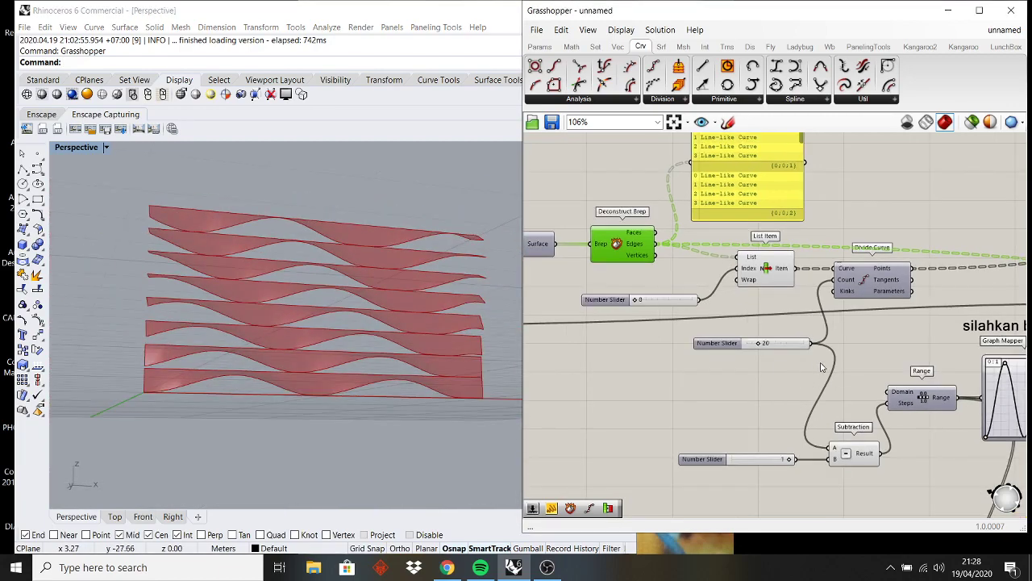
scroll(821, 367, "up", 5)
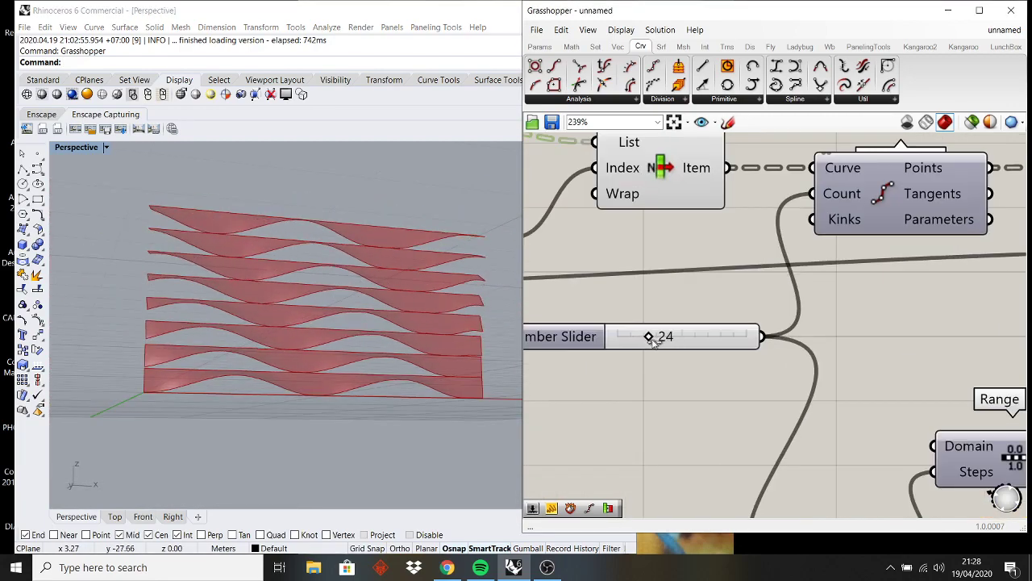
mouse_move(653, 339)
left_mouse_down()
mouse_move(637, 341)
mouse_move(666, 350)
mouse_move(620, 345)
mouse_move(637, 348)
left_mouse_up()
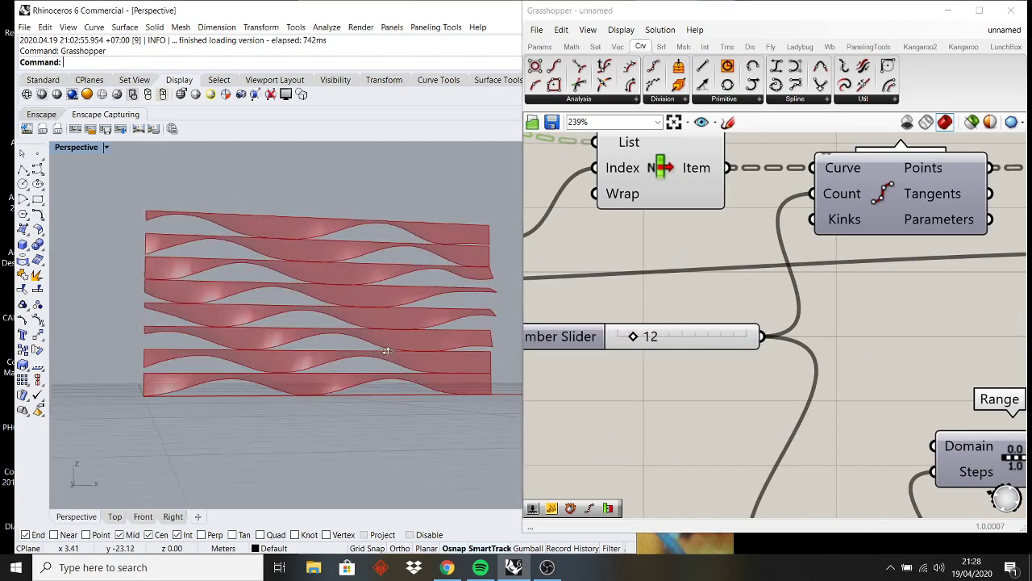
scroll(303, 322, "up", 5)
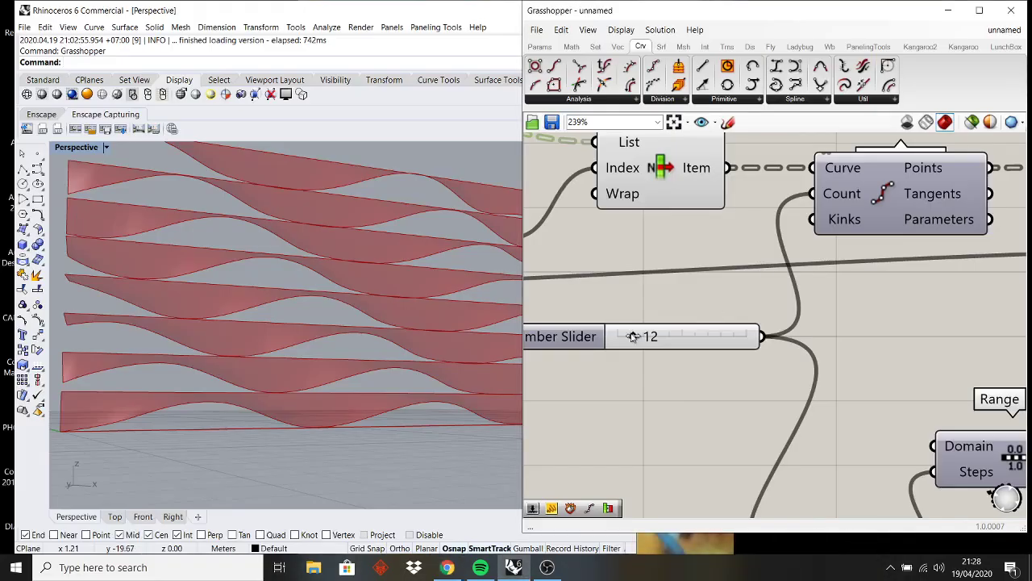
- Raise the Divide Curve count slider to 100 to compare the wave pattern
left_click_drag(634, 338, 664, 365)
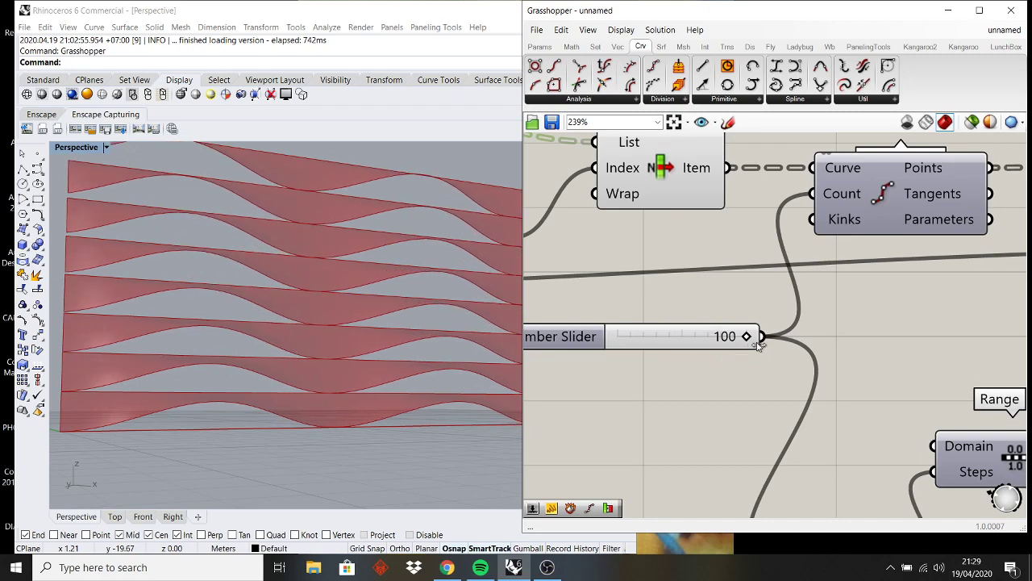
scroll(432, 316, "down", 8)
scroll(466, 310, "up", 6)
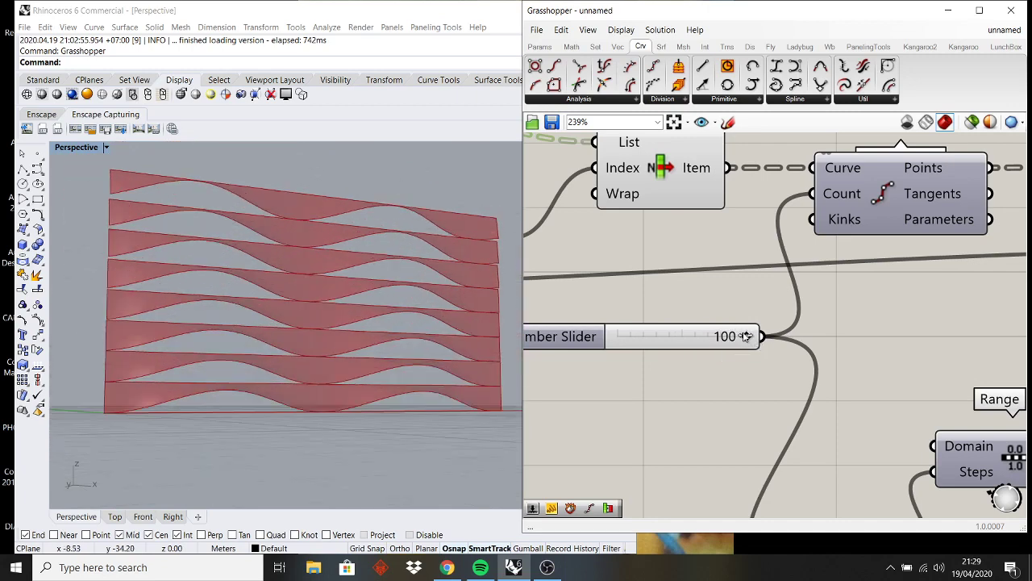
- Return the Divide Curve count slider to 12 and view the strips from another angle
left_click_drag(650, 339, 636, 339)
mouse_move(355, 339)
right_mouse_down()
mouse_move(240, 330)
mouse_move(367, 333)
right_mouse_up()
scroll(346, 323, "up", 7)
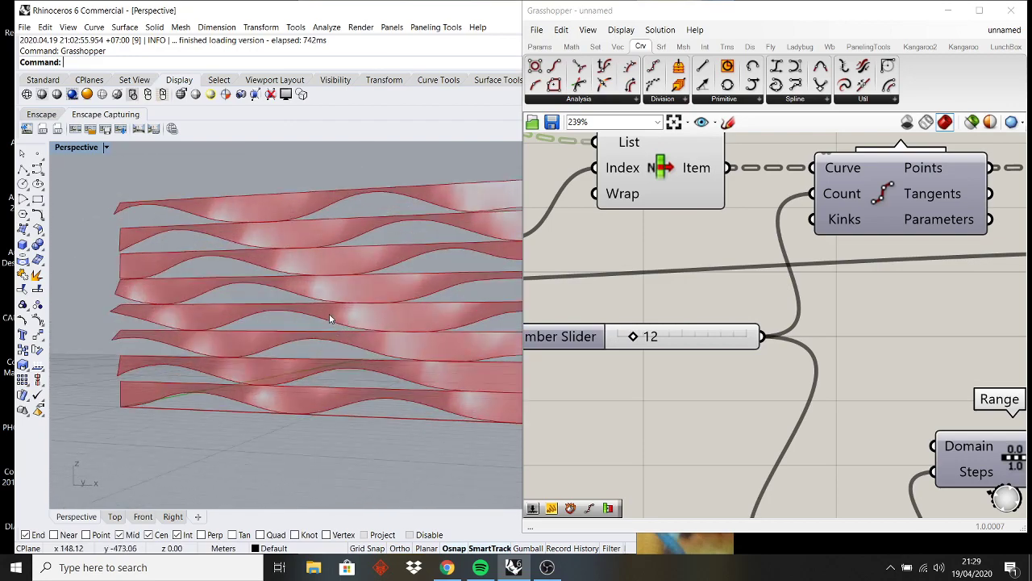
- Switch to the browser to examine the Wave Car Park facade photo and compare it with the wavy strips in Rhino's perspective view
right_click_drag(309, 307, 240, 282)
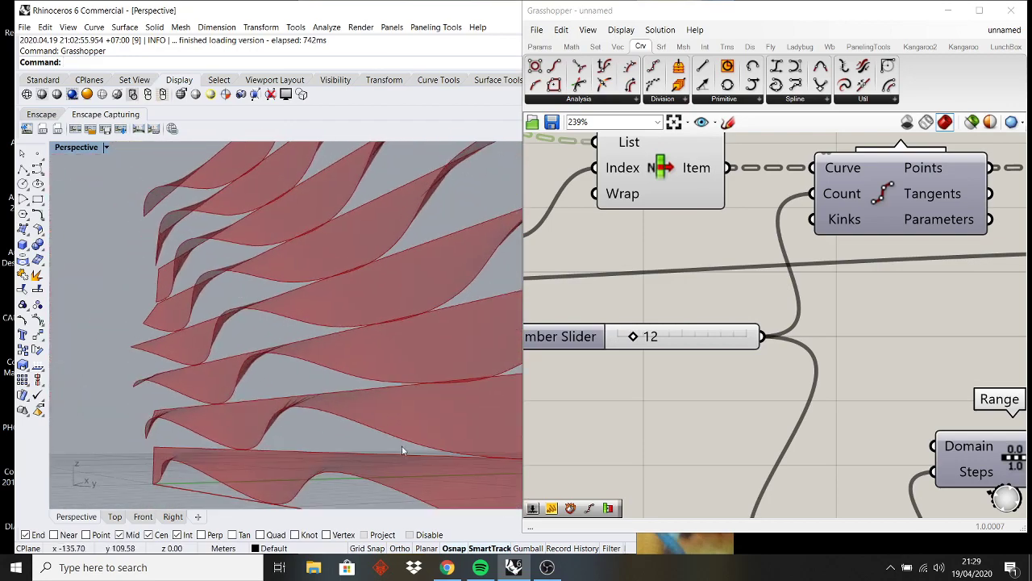
left_click(444, 569)
left_click(553, 10)
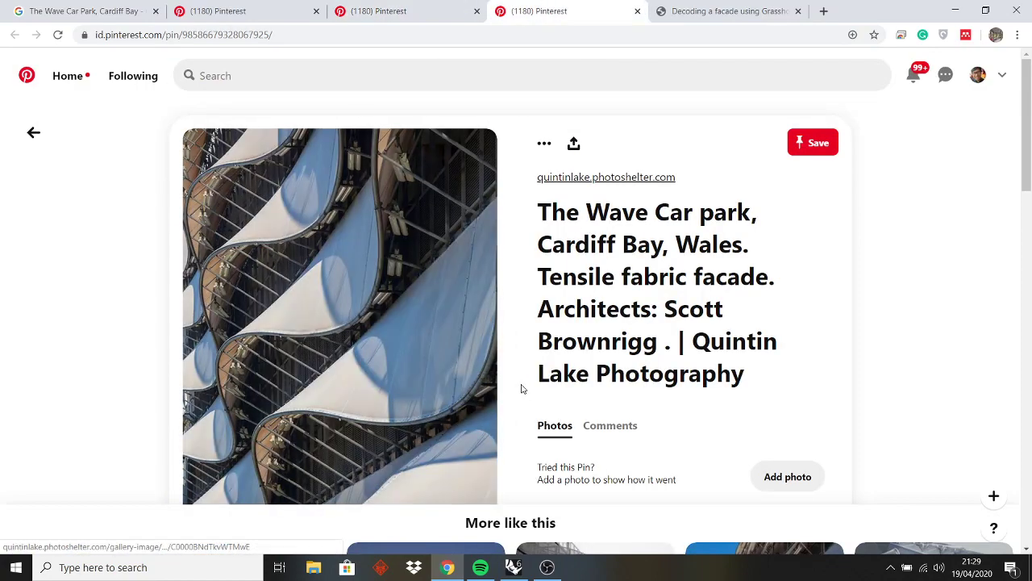
scroll(522, 387, "down", 3)
scroll(348, 423, "up", 3)
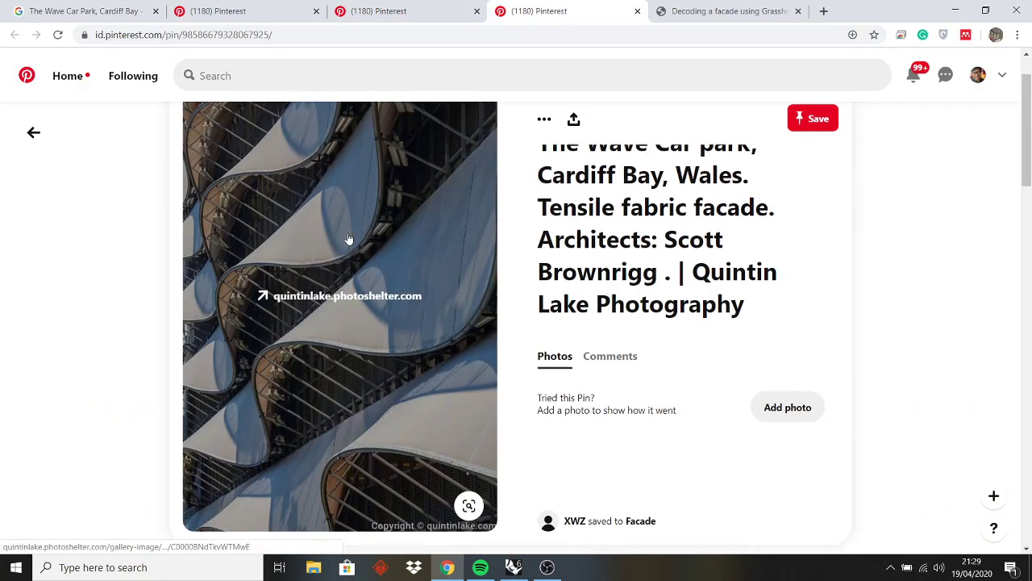
left_click(513, 567)
scroll(774, 323, "down", 5)
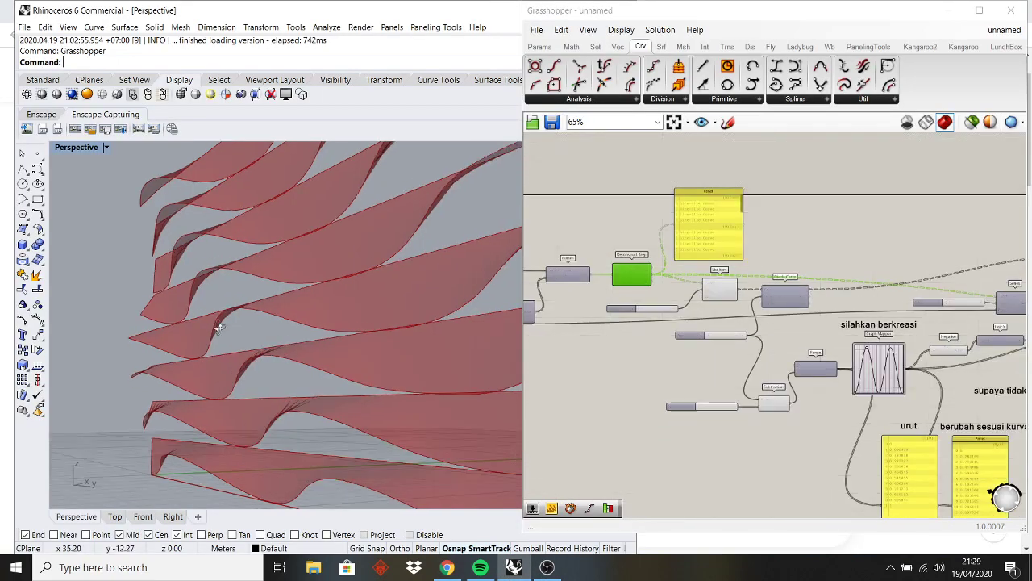
right_click_drag(219, 326, 377, 310)
scroll(692, 267, "up", 3)
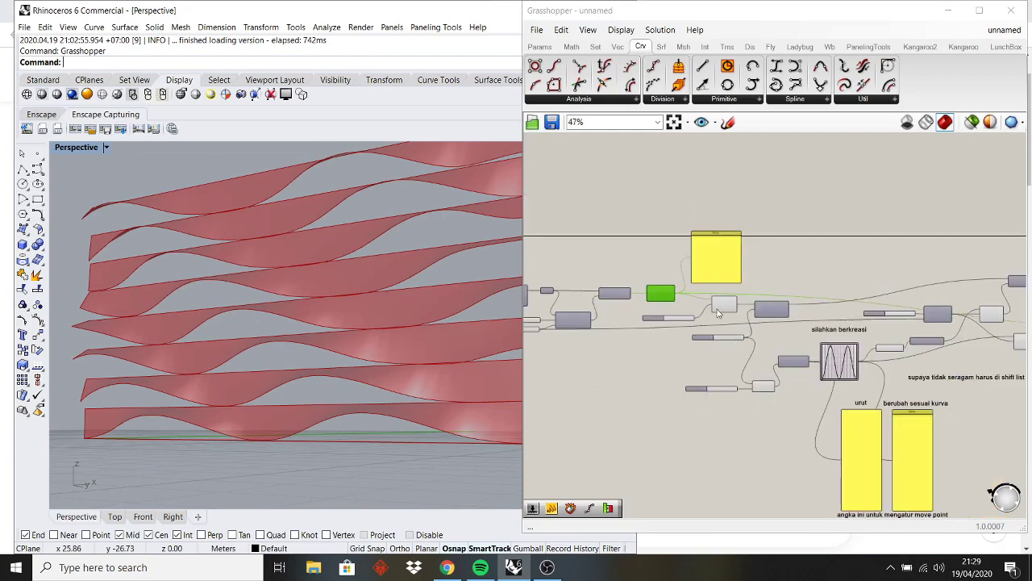
- Turn on the preview of the Move component that feeds the Interpolate component
scroll(677, 297, "up", 2)
left_click(859, 204)
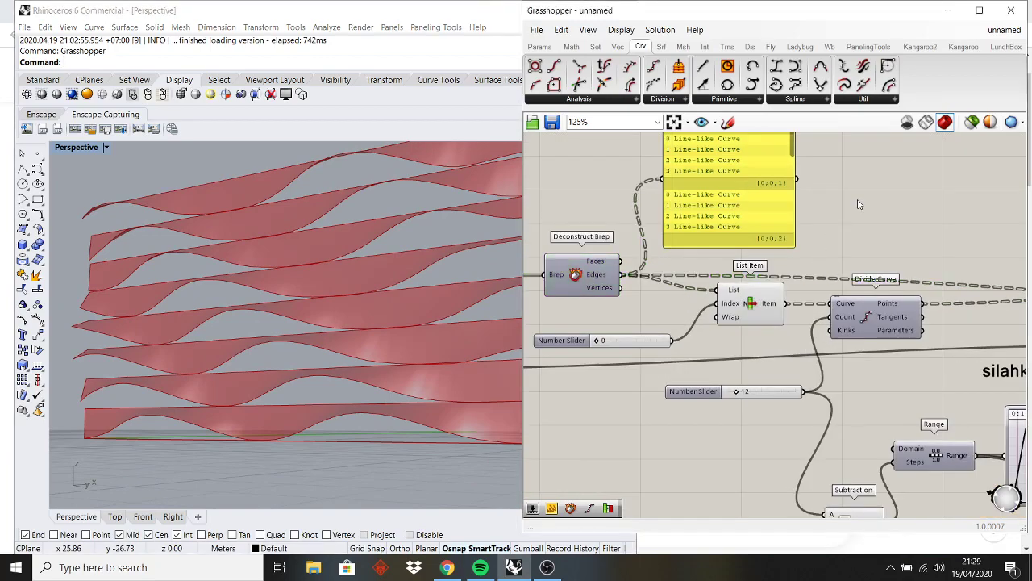
scroll(877, 265, "down", 2)
right_click_drag(1015, 274, 740, 271)
scroll(1000, 247, "up", 2)
right_click_drag(1009, 247, 718, 300)
scroll(825, 278, "up", 1)
right_click_drag(811, 274, 772, 267)
left_click(772, 267)
right_click(808, 191)
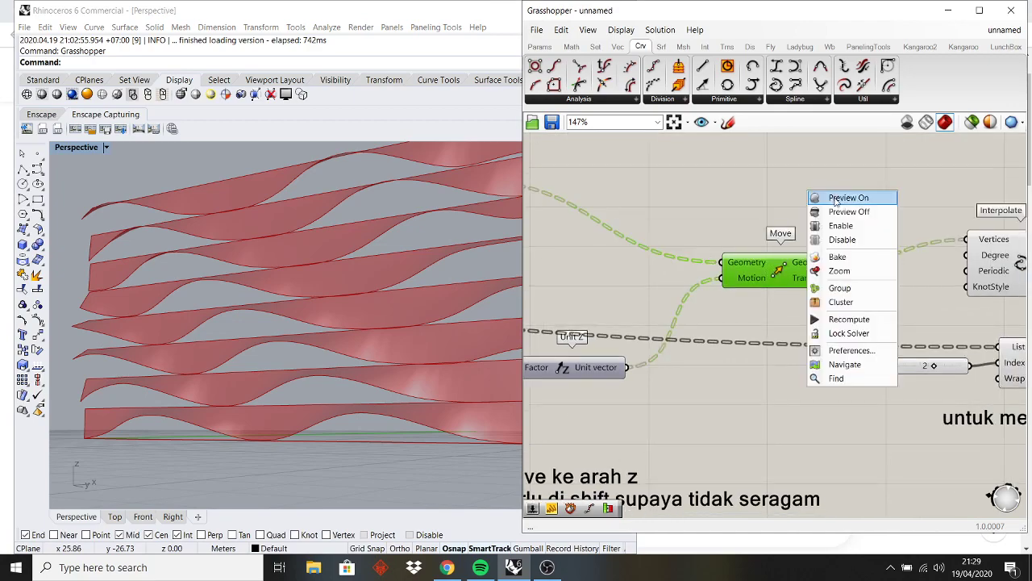
left_click(836, 199)
- Set the number slider driving the Divide Curve count to 57
scroll(710, 297, "down", 5)
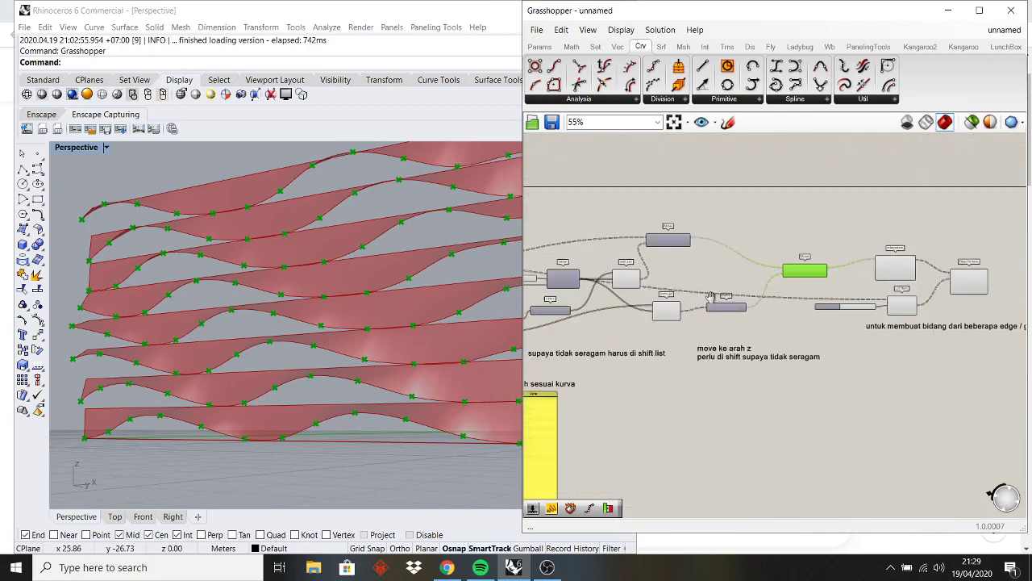
scroll(710, 297, "up", 8)
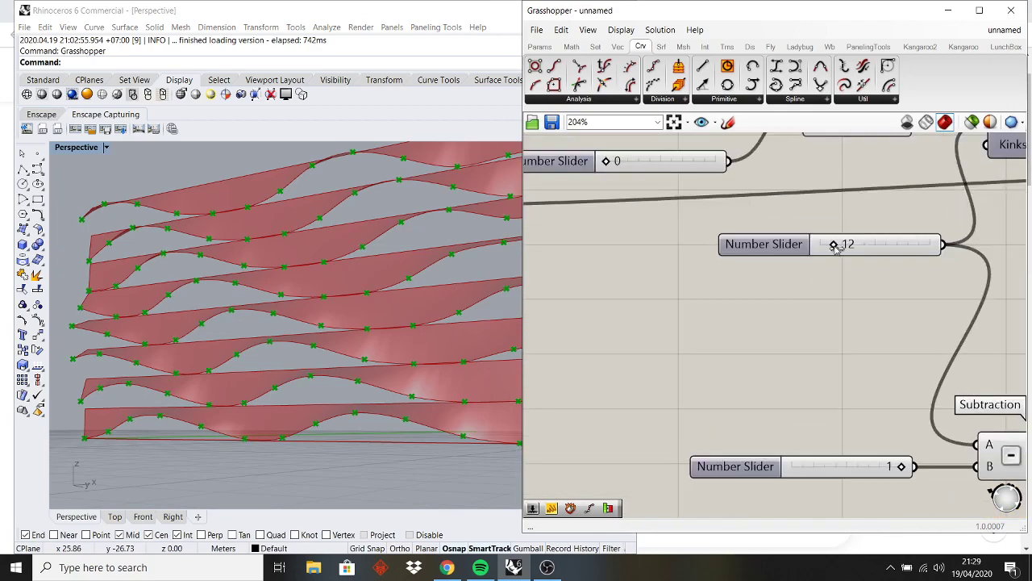
left_click_drag(835, 246, 884, 246)
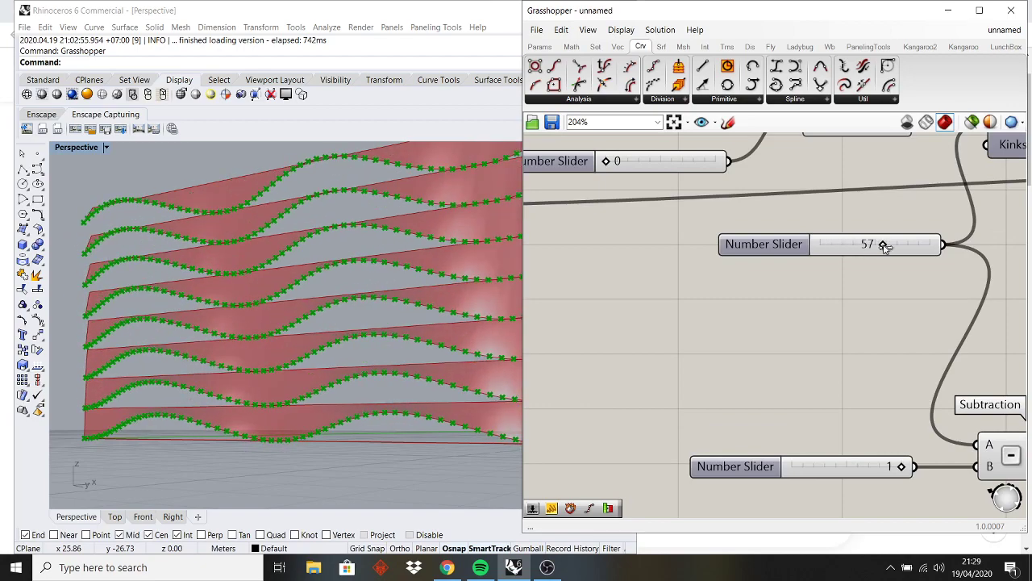
- Lower the Graph Mapper's sine peak and widen its waves slightly, checking the whole facade in the perspective view
right_click_drag(881, 278, 659, 292)
scroll(660, 291, "down", 2)
scroll(983, 312, "up", 3)
right_click_drag(983, 312, 876, 317)
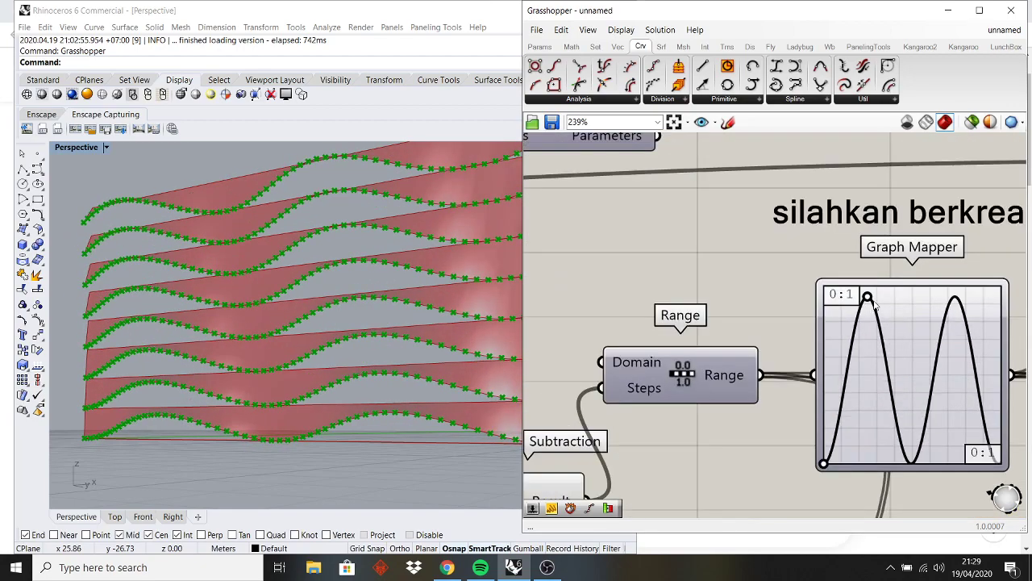
mouse_move(872, 301)
left_mouse_down()
mouse_move(894, 307)
mouse_move(875, 321)
left_mouse_up()
scroll(442, 270, "down", 5)
right_click_drag(455, 275, 434, 279)
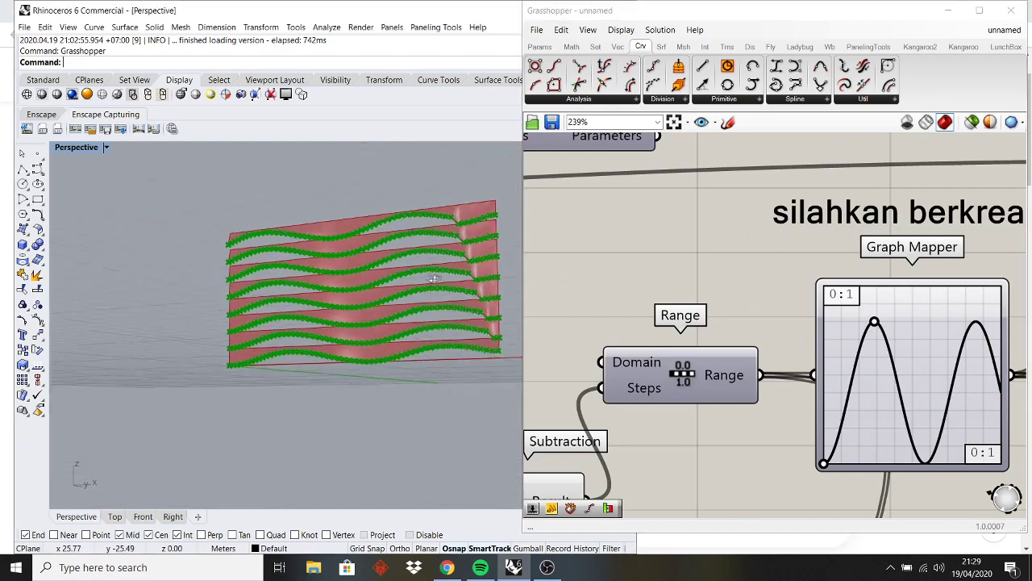
- Tighten the Graph Mapper's sine wave to about two and a half cycles and orbit around the facade
scroll(878, 327, "up", 1)
mouse_move(879, 325)
left_mouse_down()
mouse_move(849, 326)
mouse_move(862, 327)
left_mouse_up()
scroll(397, 292, "down", 4)
right_click_drag(735, 367, 779, 361)
scroll(380, 282, "up", 4)
mouse_move(369, 297)
right_mouse_down()
mouse_move(380, 281)
mouse_move(371, 308)
right_mouse_up()
scroll(378, 280, "up", 2)
right_click_drag(804, 323, 584, 314)
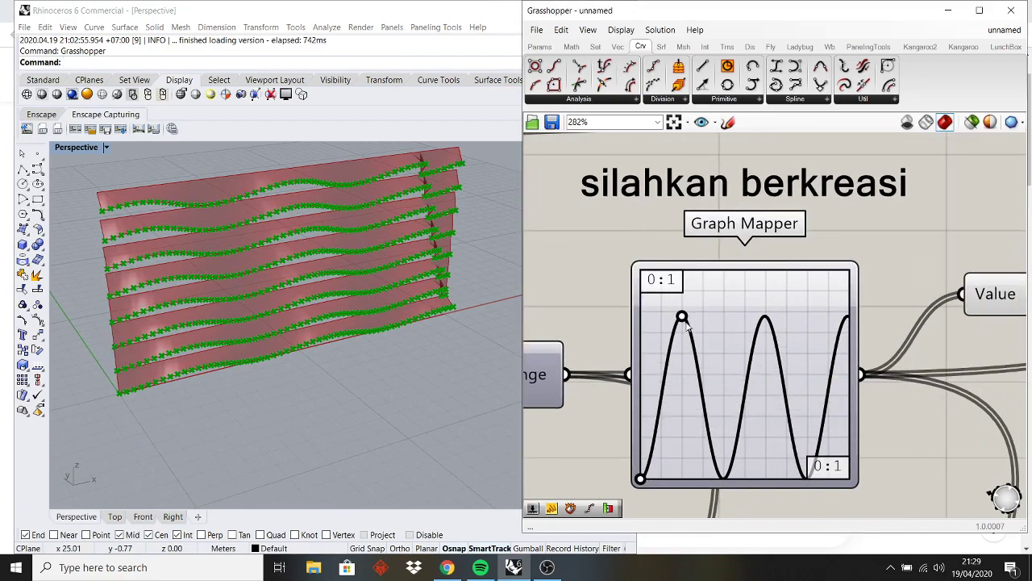
- Raise the Graph Mapper's sine peak and tighten the wave to about three cycles
mouse_move(684, 321)
left_mouse_down()
mouse_move(718, 321)
mouse_move(675, 321)
mouse_move(785, 306)
mouse_move(691, 290)
mouse_move(676, 303)
left_mouse_up()
right_click_drag(436, 274, 355, 248)
scroll(355, 248, "down", 2)
scroll(354, 248, "up", 2)
scroll(671, 346, "down", 3)
right_click_drag(900, 226, 880, 274)
scroll(912, 254, "up", 1)
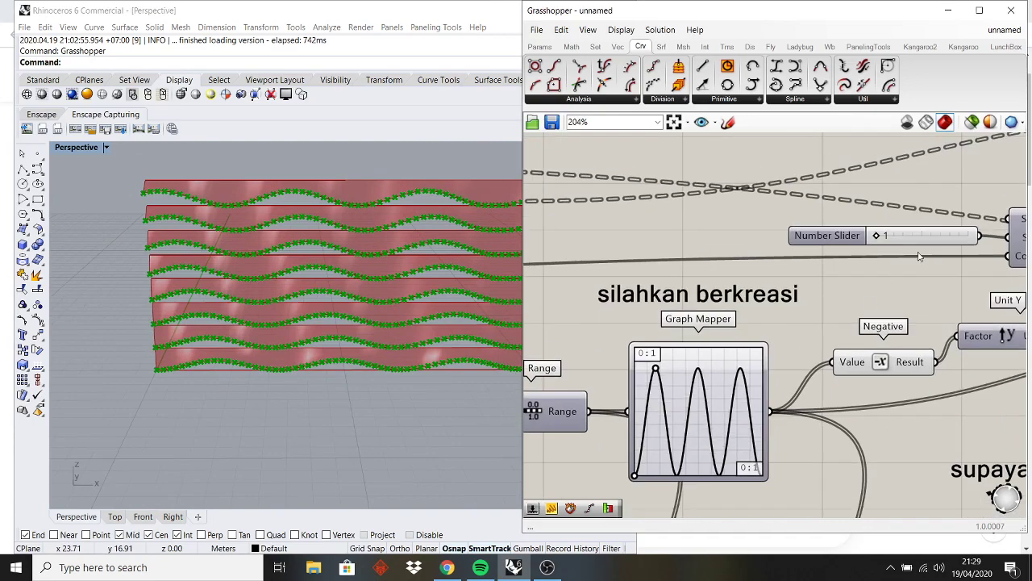
- Set the number slider driving the Series step to 6 to offset the waves between rows
left_click_drag(869, 233, 875, 233)
right_click_drag(346, 309, 338, 266)
scroll(653, 407, "up", 2)
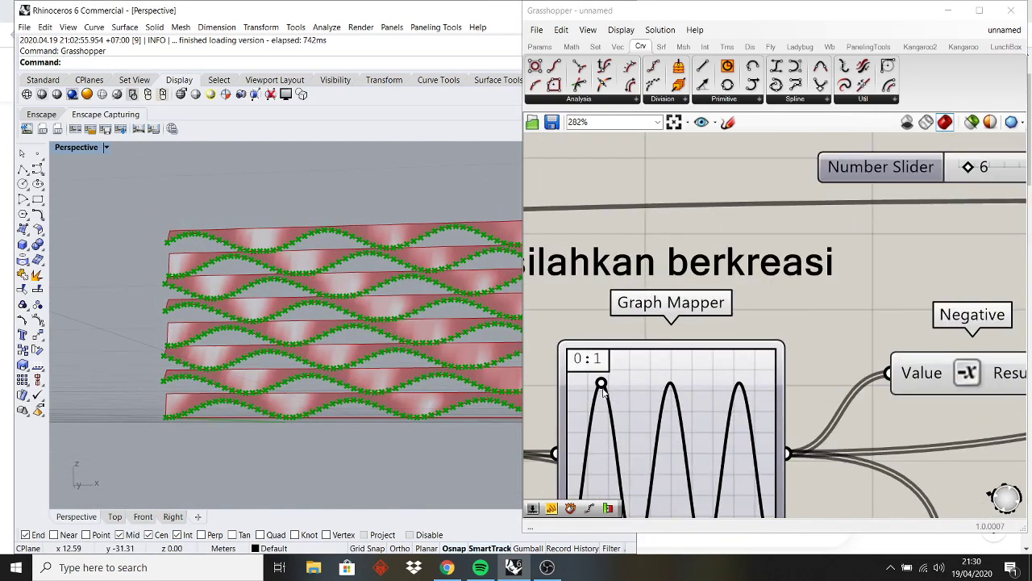
- Lower the Graph Mapper's peak slightly and tighten the sine wave to about four cycles
left_click_drag(602, 382, 593, 399)
right_click_drag(367, 327, 355, 373)
right_click_drag(779, 228, 628, 248)
scroll(818, 185, "up", 1)
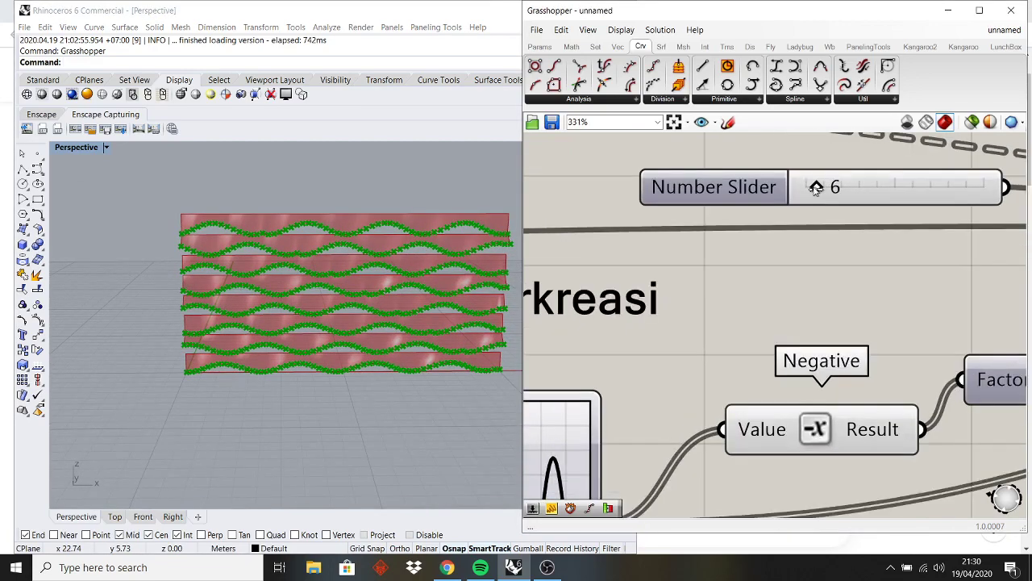
- Set the Series step slider to 3 and inspect the shifted waves up close and from another angle
left_click_drag(816, 187, 811, 187)
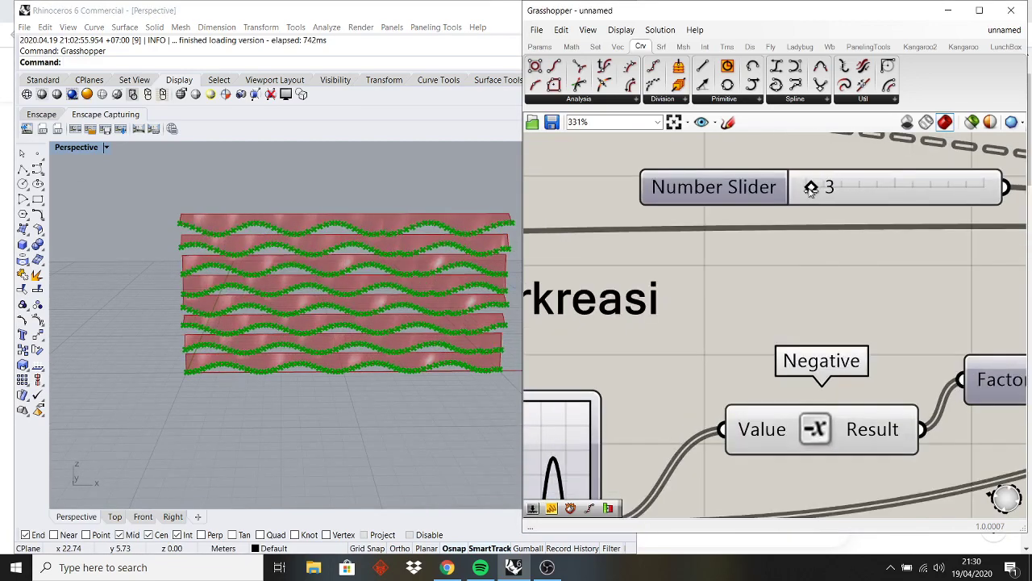
left_click(378, 300)
scroll(282, 265, "up", 6)
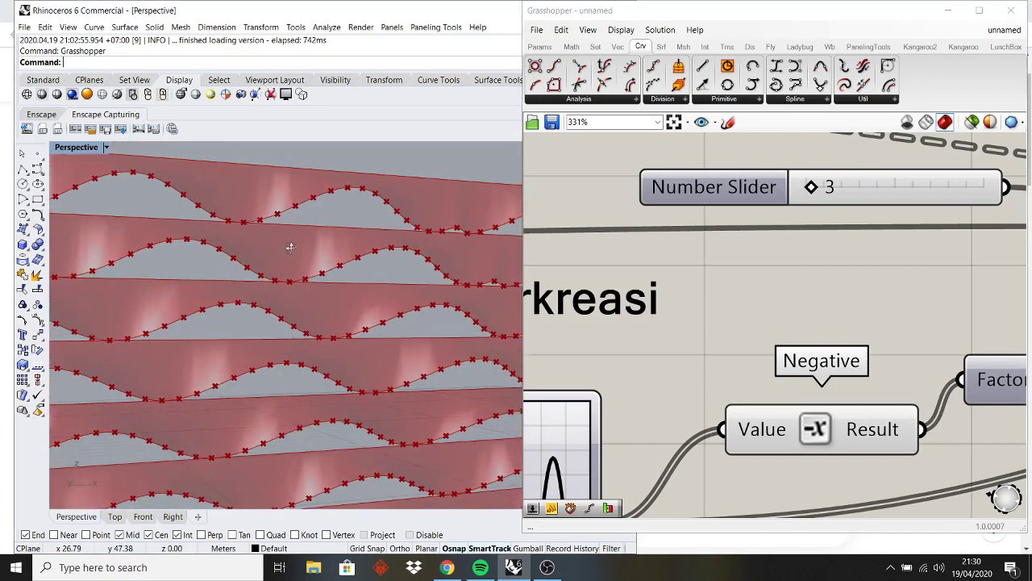
scroll(290, 247, "down", 8)
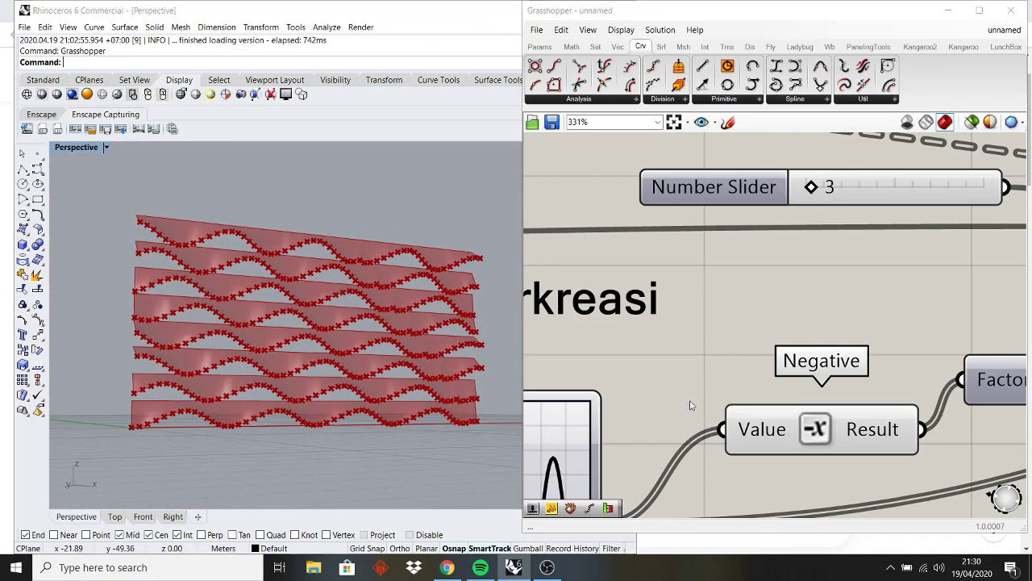
- Set the Series step slider to 1 and view the resulting wave offset in the perspective view
left_click(690, 405)
scroll(750, 323, "down", 2)
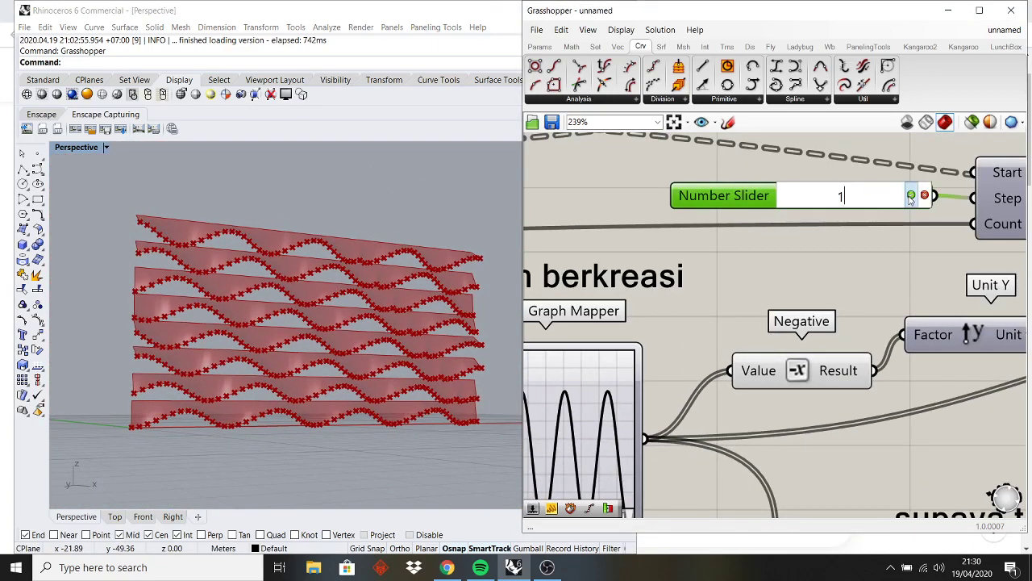
left_click(911, 195)
right_click_drag(459, 309, 410, 313)
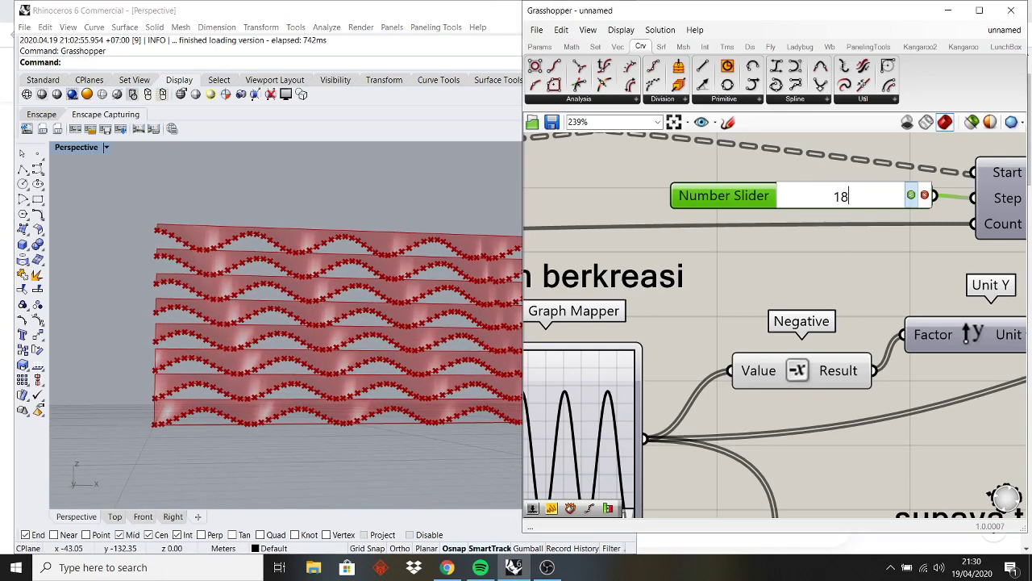
- Try Series step values of 18 and 26, comparing the pattern with the facade photo in the browser
key("Return")
left_click_drag(814, 197, 826, 196)
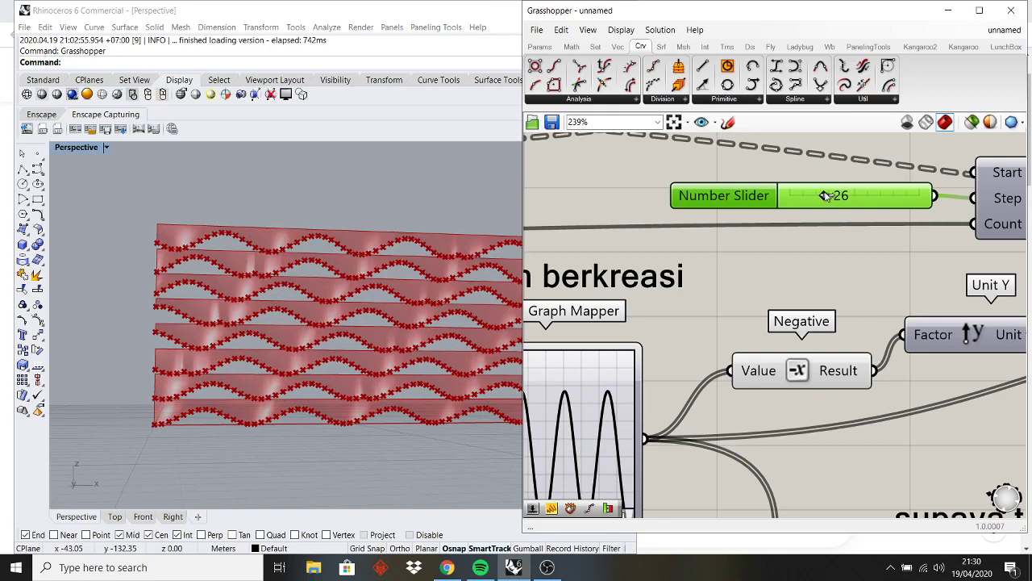
left_click(447, 567)
left_click(450, 9)
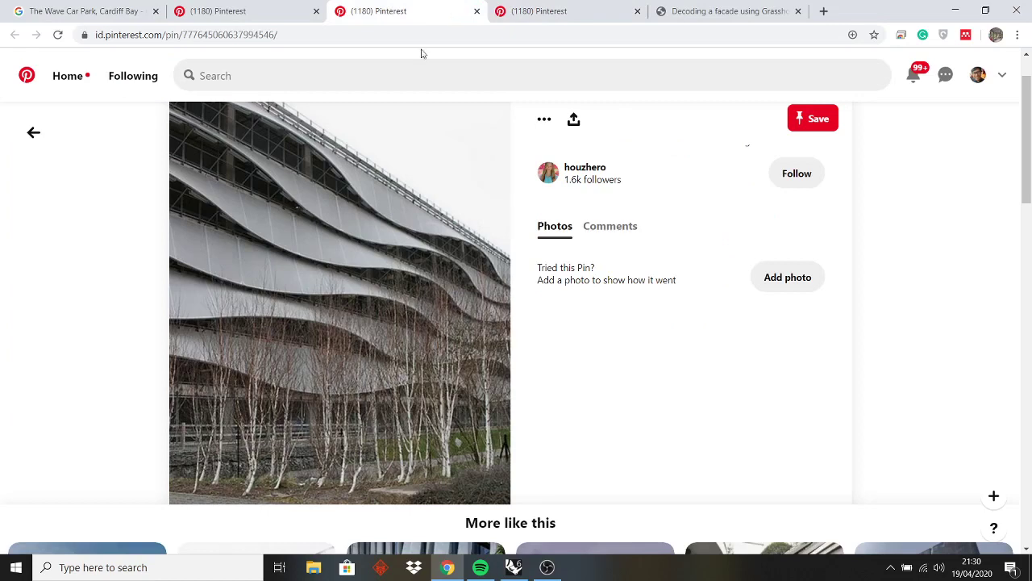
left_click(522, 570)
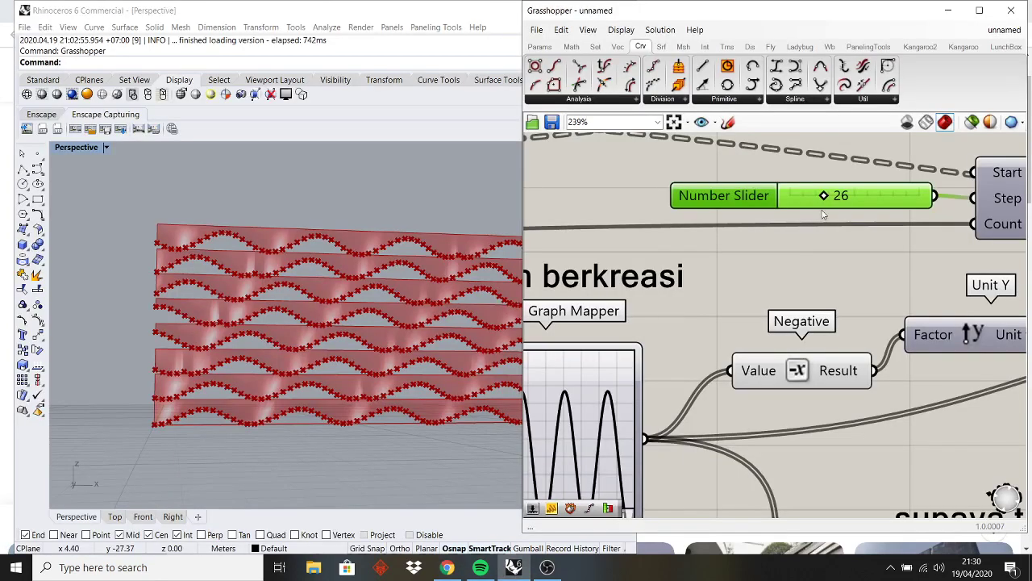
- Set the Series step slider to 24 and inspect the shifted wave strips close up from another angle
left_click_drag(825, 199, 822, 202)
scroll(476, 303, "down", 5)
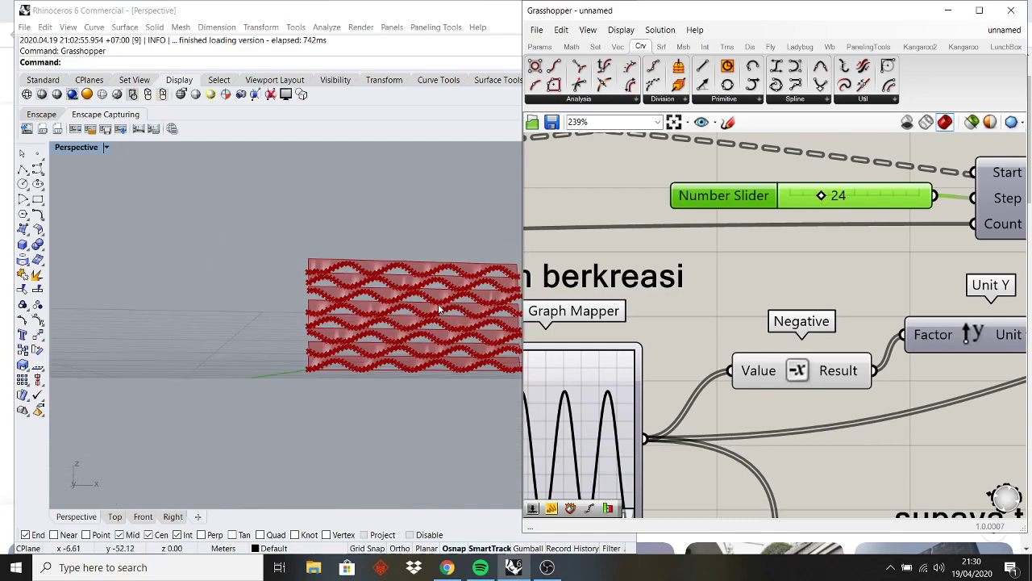
right_click_drag(440, 310, 272, 334)
scroll(273, 333, "up", 8)
left_click(758, 334)
right_click_drag(387, 327, 422, 266)
right_click_drag(242, 262, 444, 247, "shift")
right_click_drag(662, 333, 669, 334)
scroll(670, 335, "down", 2)
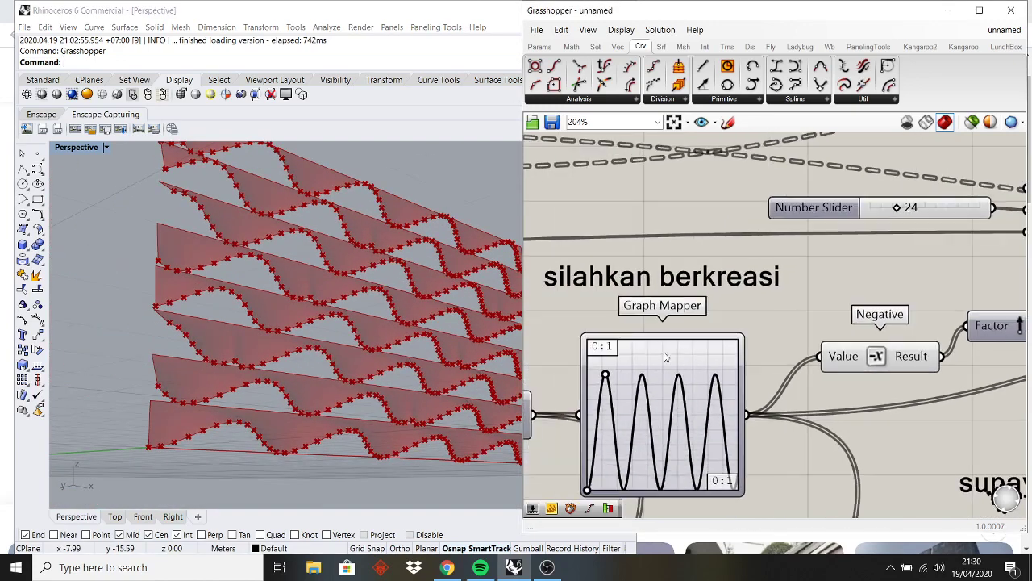
- Widen the Graph Mapper's sine wave to about two cycles and review the facade strips
left_click_drag(605, 375, 628, 383)
right_click_drag(379, 367, 357, 353)
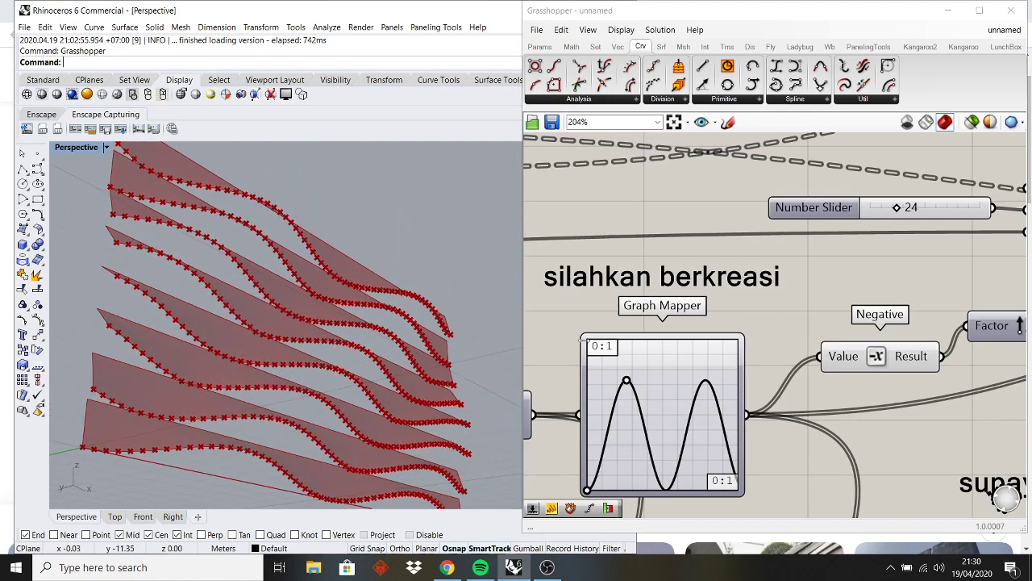
scroll(766, 355, "down", 2)
right_click_drag(297, 328, 310, 325)
scroll(825, 326, "down", 3)
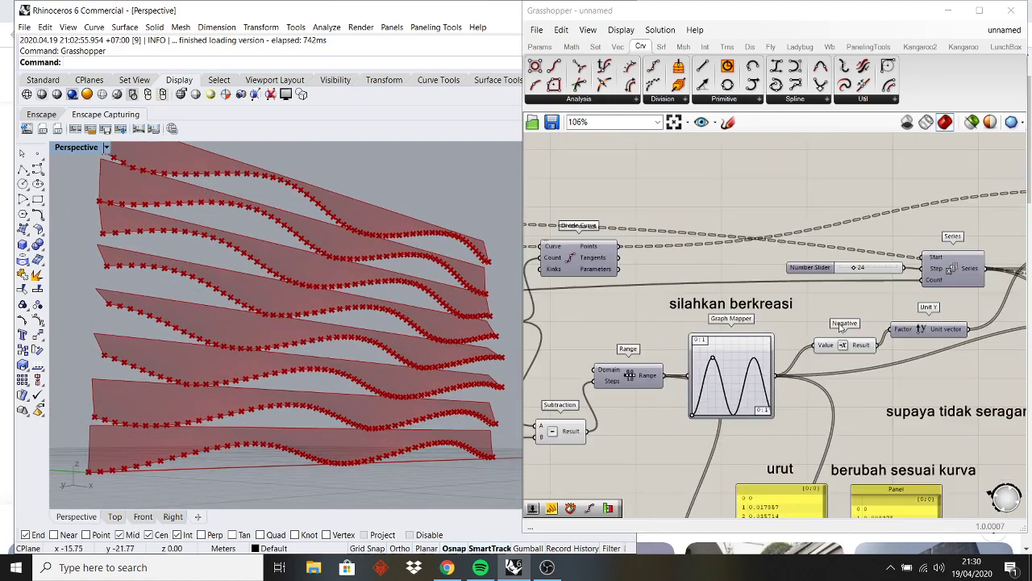
- Add a scribble note reading "tahap berikutnya membuat tiang2 penyangganya" and place it above the Edge Surface component
right_click_drag(1015, 284, 549, 288)
mouse_move(944, 380)
right_mouse_down()
mouse_move(766, 397)
mouse_move(745, 381)
right_mouse_up()
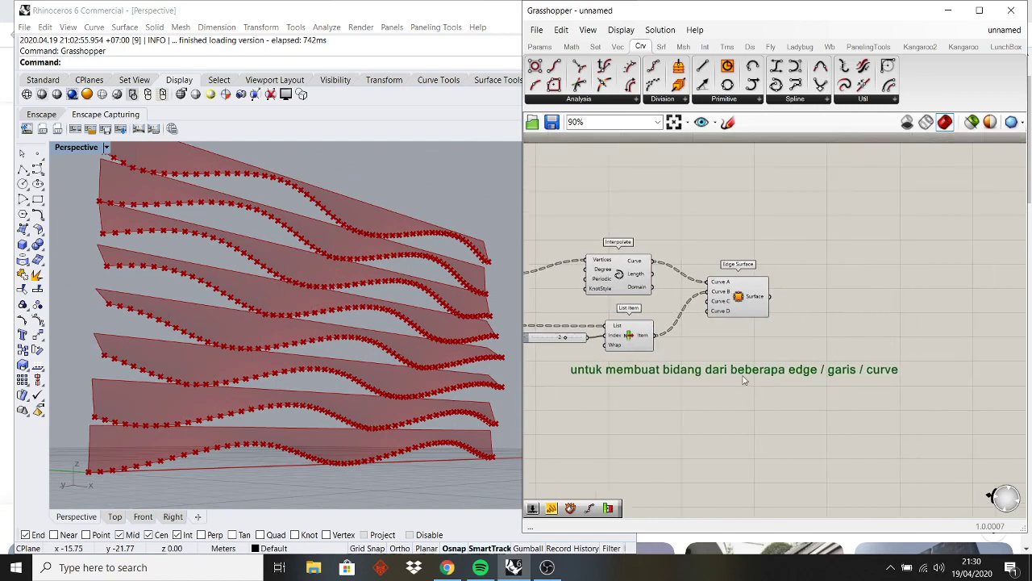
double_click(871, 295)
type("s / c")
left_click(855, 241)
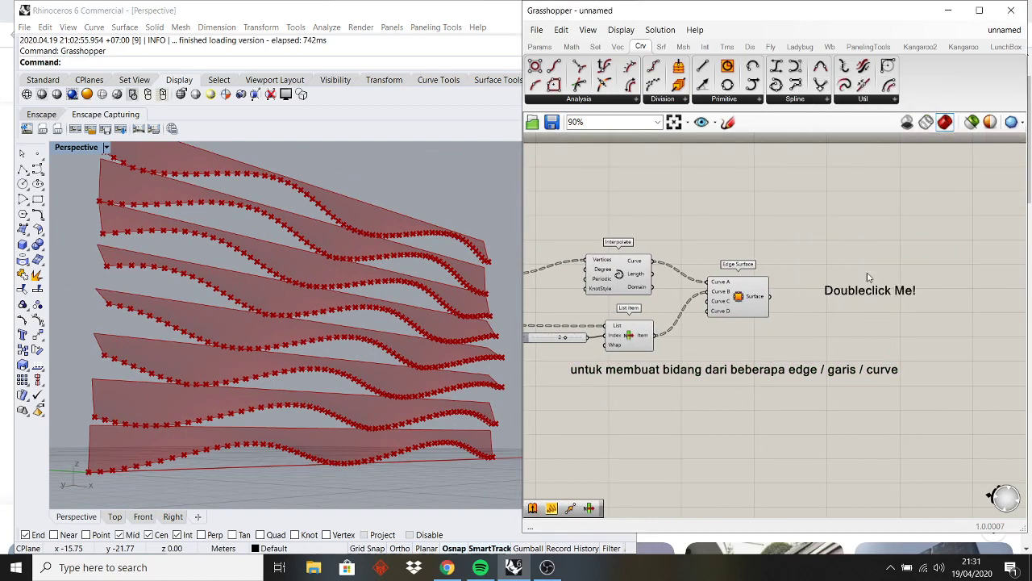
double_click(861, 292)
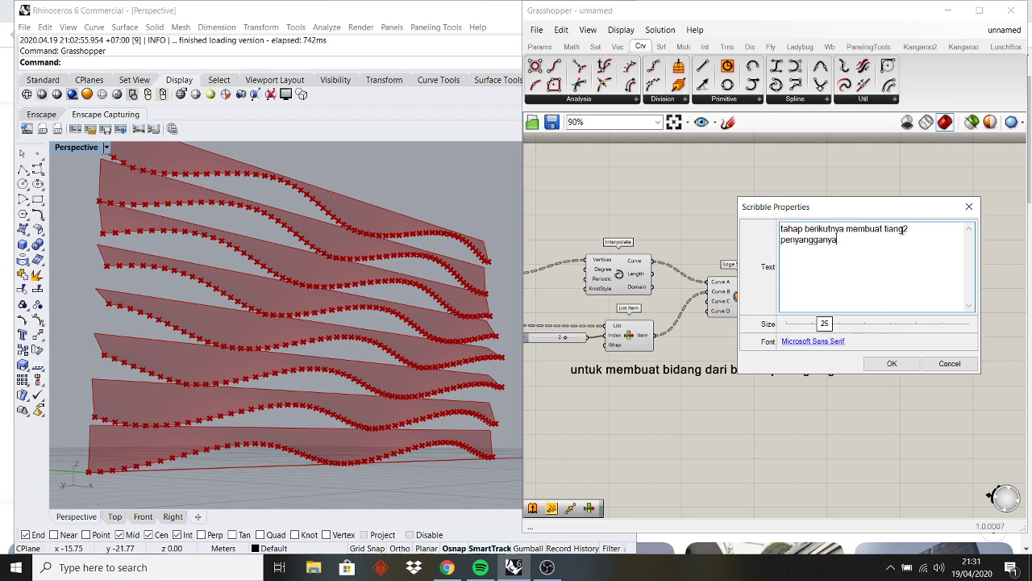
left_click(905, 364)
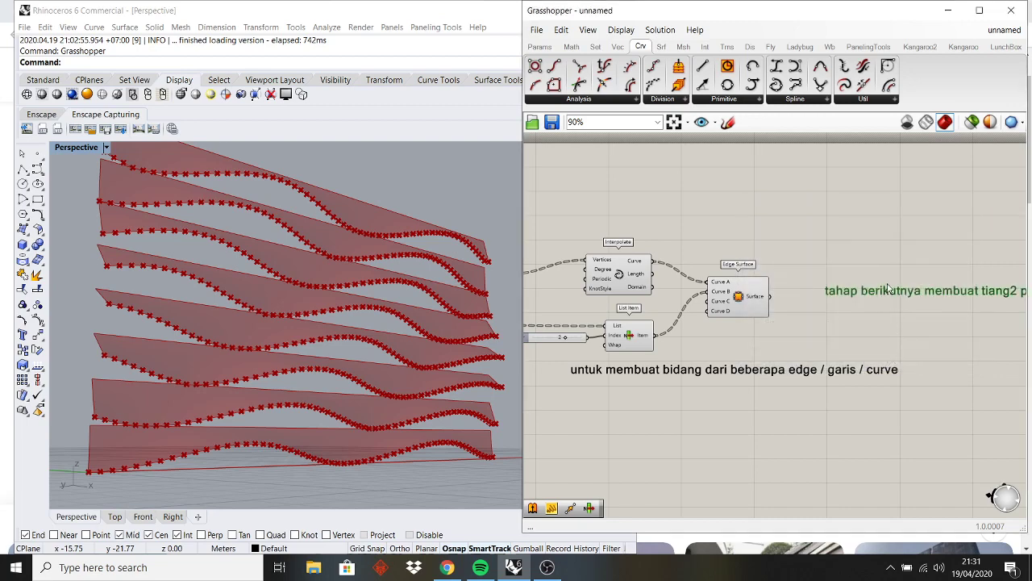
mouse_move(906, 293)
left_mouse_down()
mouse_move(847, 212)
mouse_move(822, 203)
left_mouse_up()
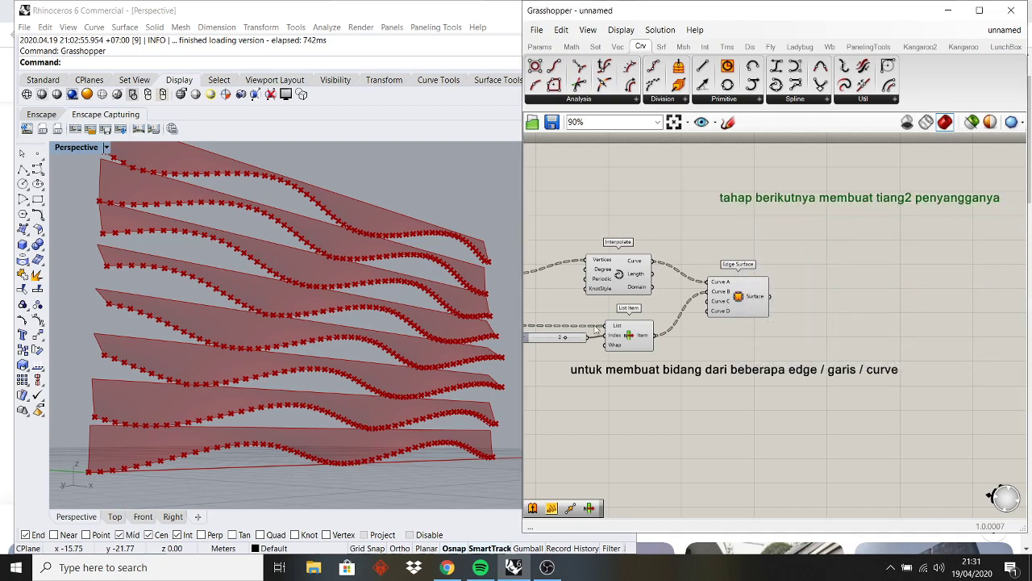
- Switch to the browser and view the Wave Car Park close-up photo as reference for the supporting poles
left_click(446, 567)
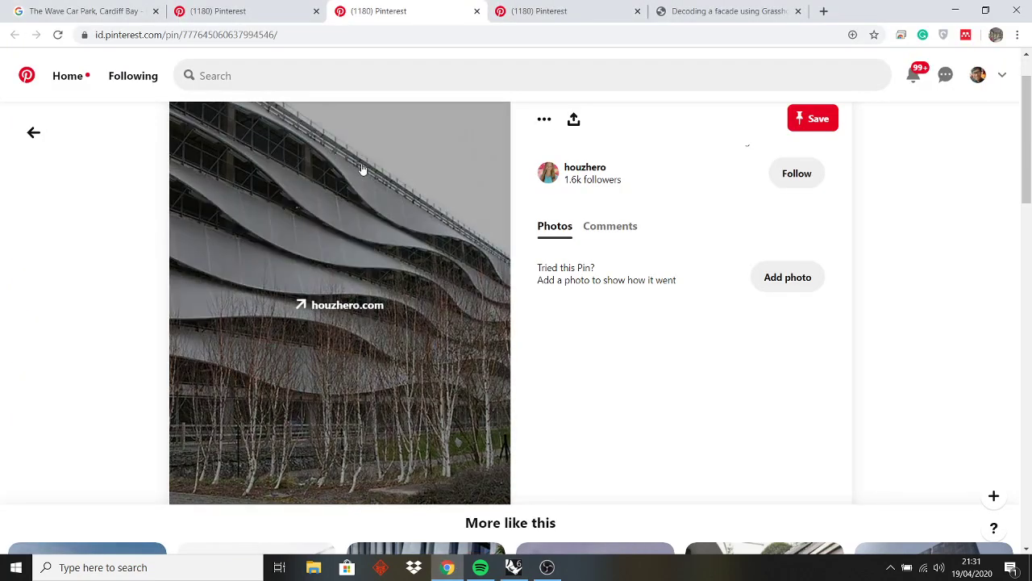
left_click(540, 22)
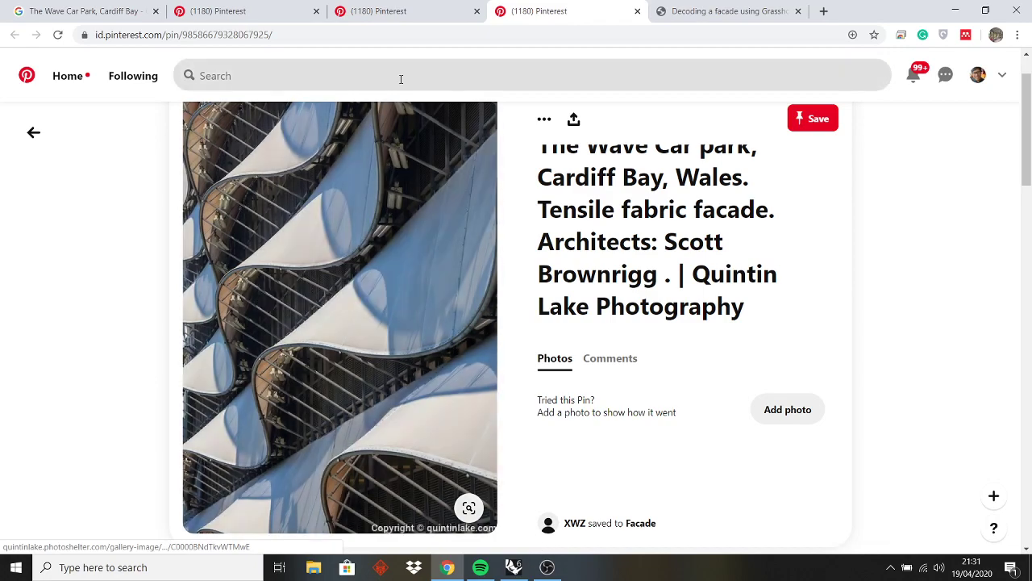
- Compare the other Wave Car Park reference photos in the browser, and return to Rhino and Grasshopper
left_click(258, 8)
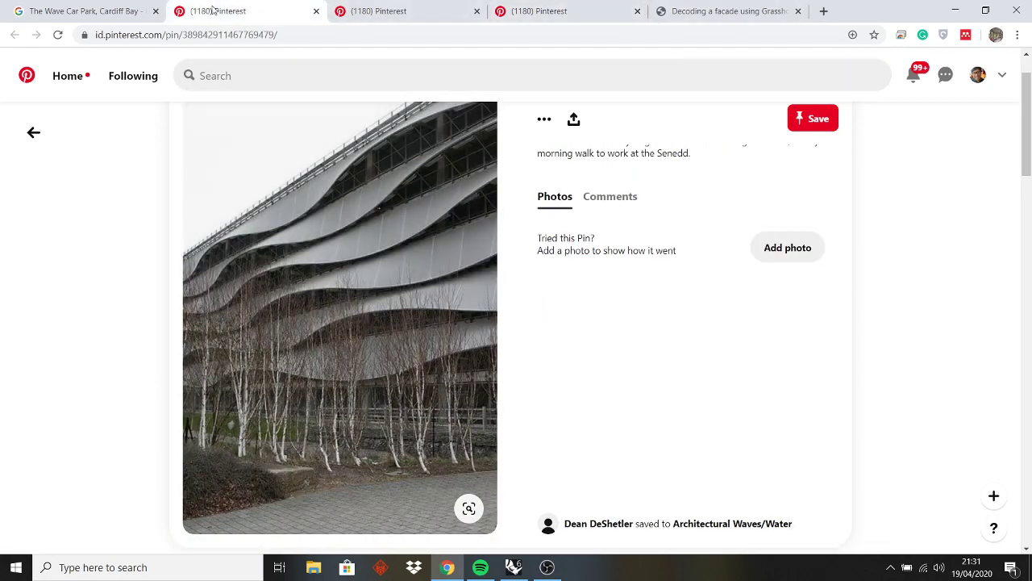
left_click(123, 6)
left_click(233, 7)
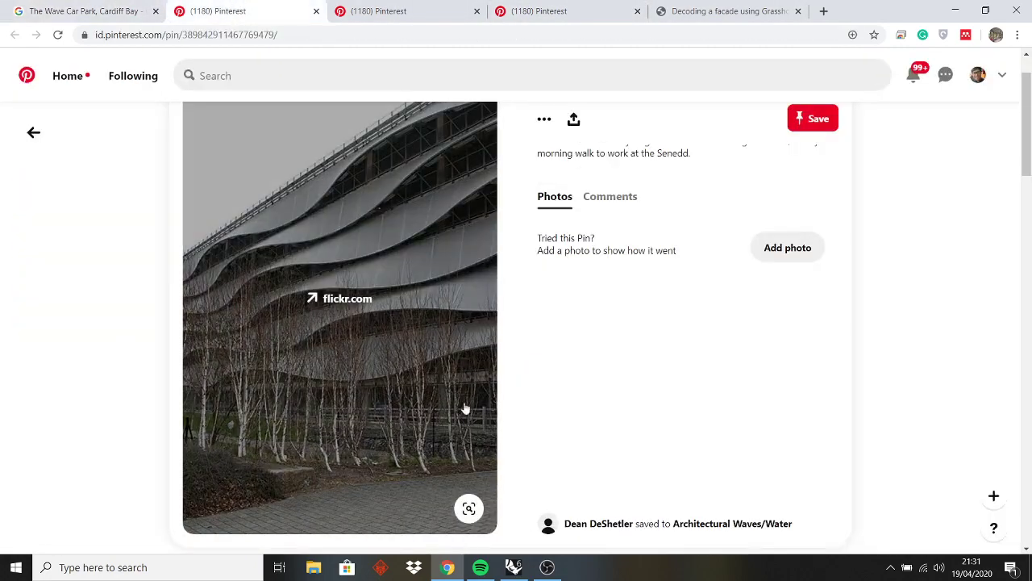
left_click(518, 569)
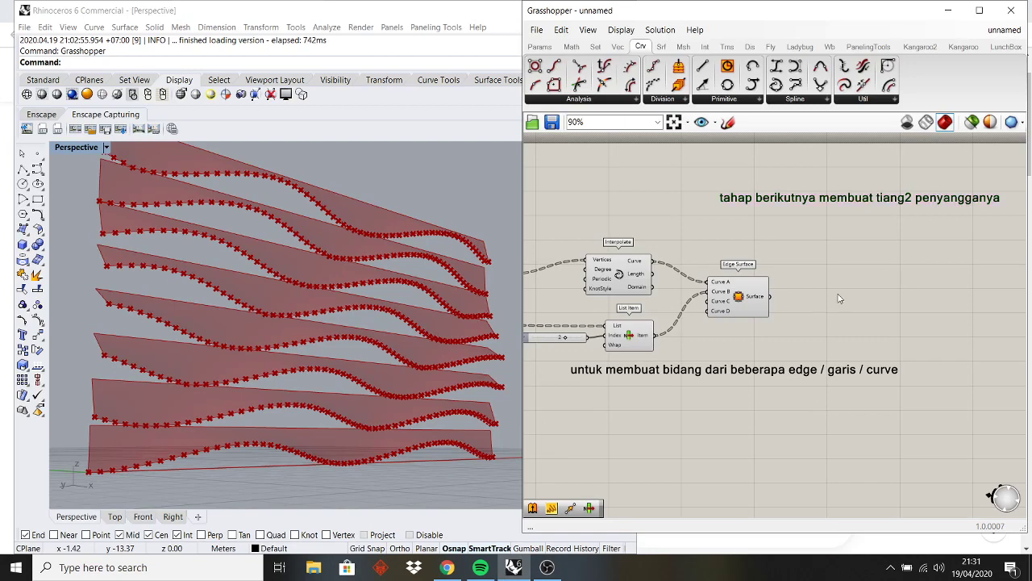
- Duplicate the Divide Curve component that divides the base edge, together with its count slider set to 57
scroll(688, 298, "down", 4)
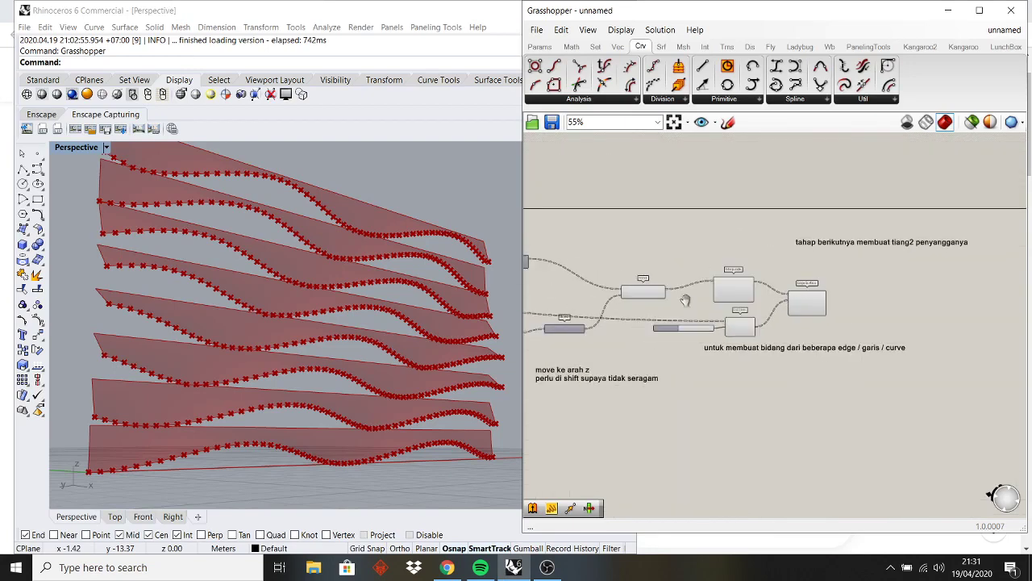
scroll(617, 306, "up", 5)
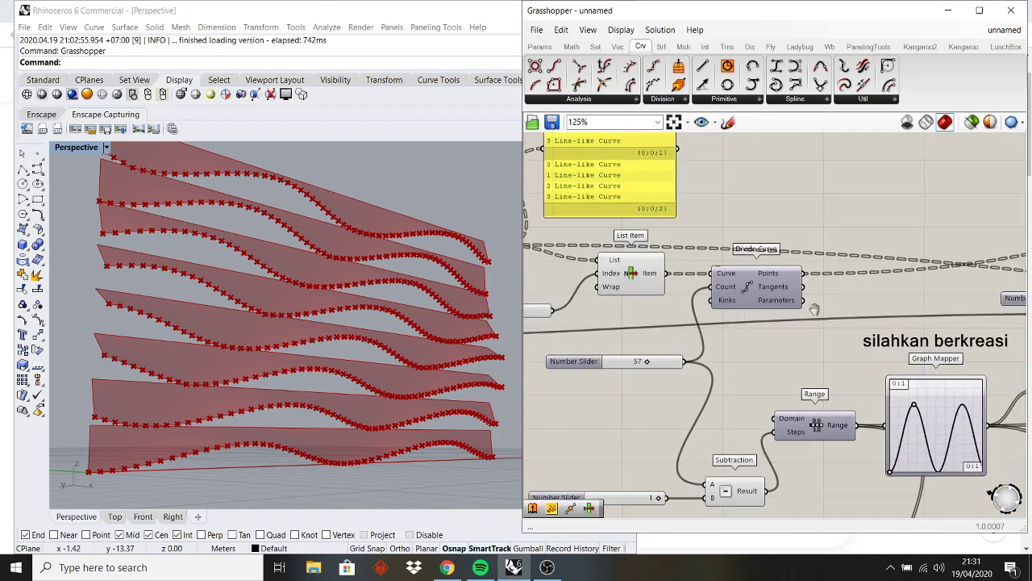
left_click(706, 288)
right_click_drag(706, 288, 812, 284)
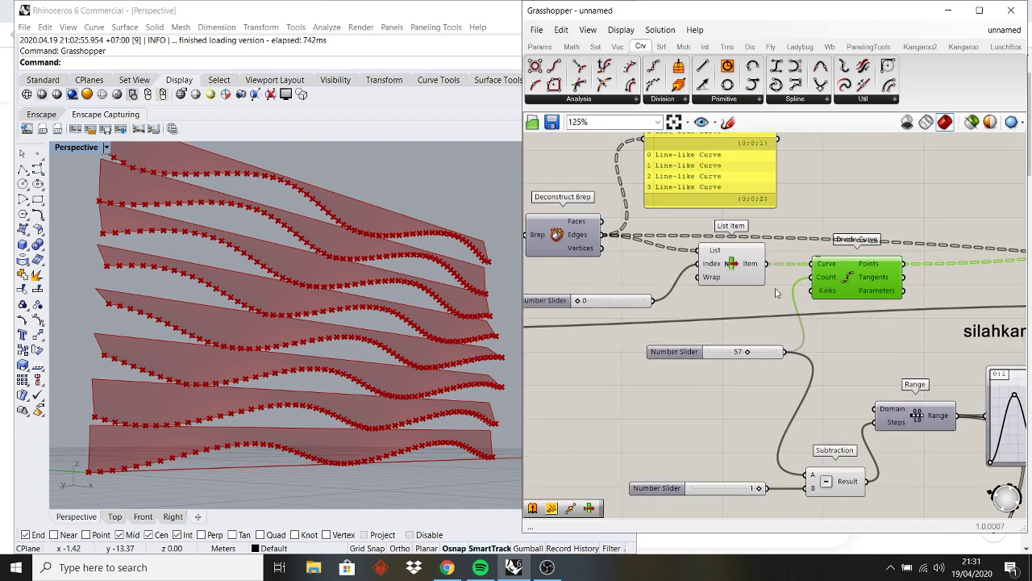
left_click(768, 353, "shift")
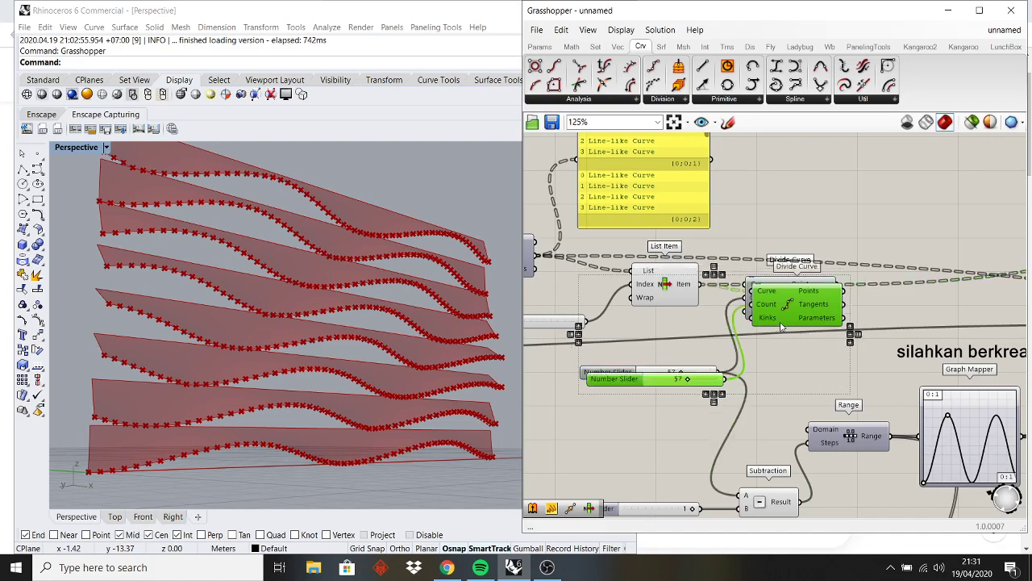
- Move the copied Divide Curve and its slider across the canvas to just above the Interpolate component
scroll(770, 305, "down", 5)
scroll(770, 305, "down", 2)
left_click_drag(771, 305, 967, 269)
right_click_drag(967, 268, 703, 299)
scroll(737, 297, "up", 3)
scroll(704, 299, "up", 2)
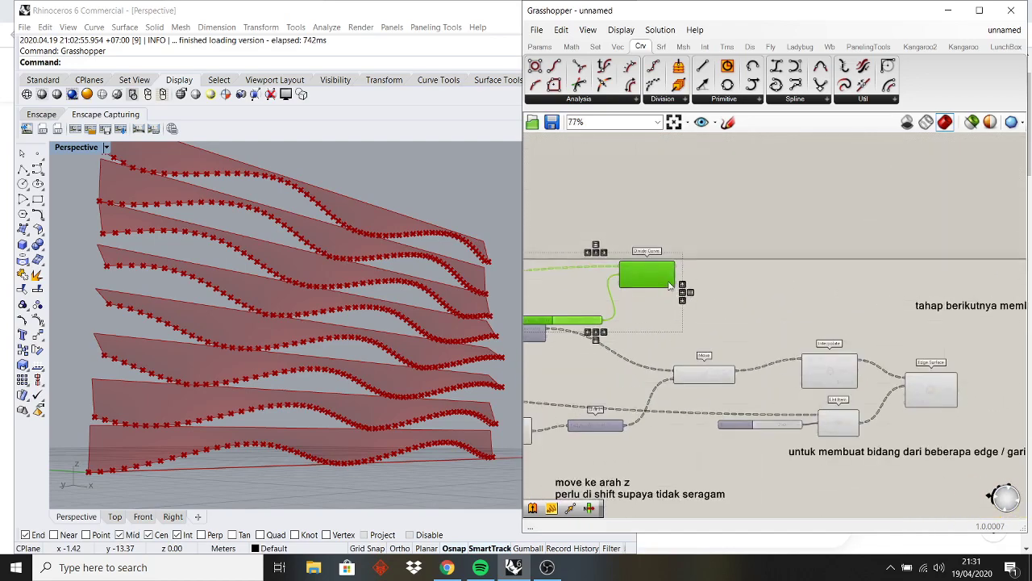
left_click_drag(668, 284, 848, 294)
left_click(731, 299)
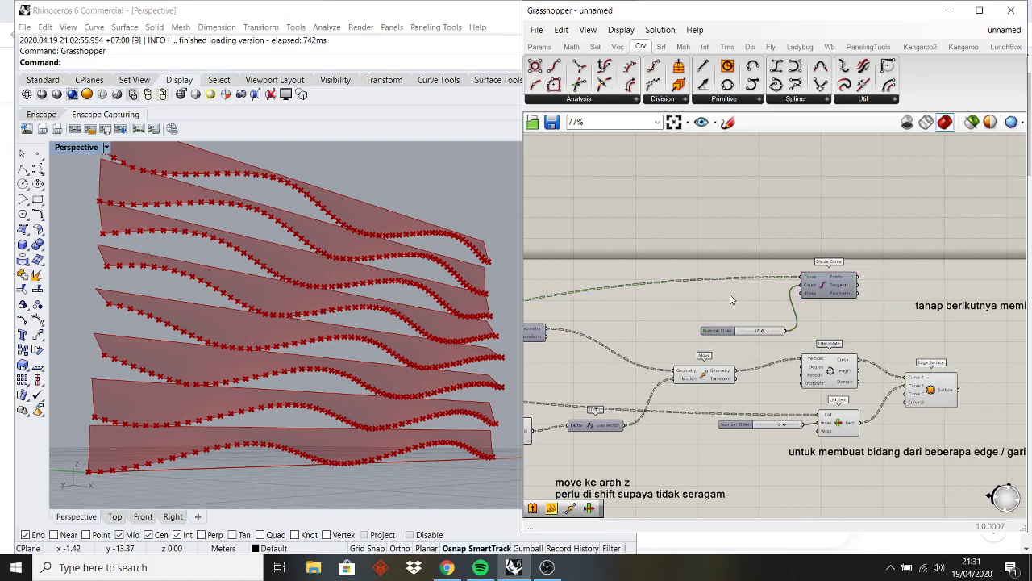
- Connect the Item output of the List Item feeding Edge Surface to the copied Divide Curve's Curve input
scroll(620, 318, "down", 3)
right_click_drag(621, 325, 721, 315)
scroll(785, 326, "up", 4)
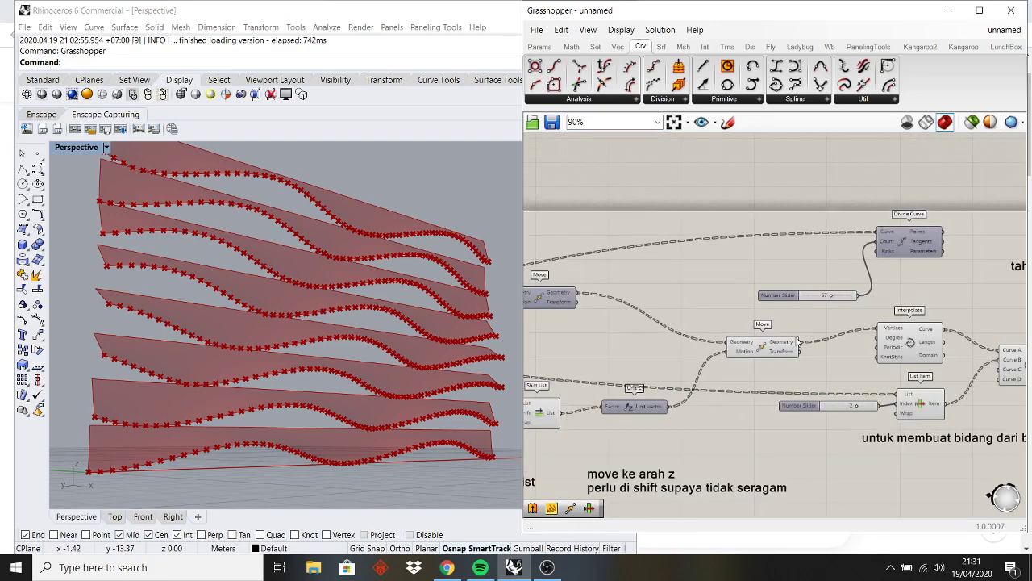
right_click_drag(858, 330, 777, 351)
left_click(823, 367)
left_click(839, 428)
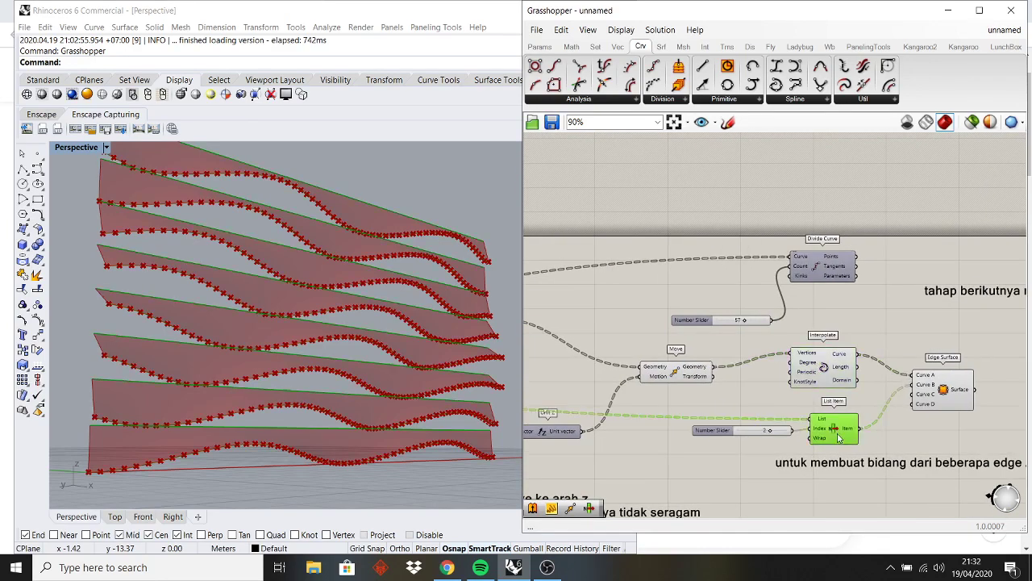
right_click_drag(860, 420, 750, 424)
scroll(750, 424, "up", 2)
left_click_drag(787, 384, 670, 233)
- Turn on the preview of the copied Divide Curve so its division points show on the straight edges
left_click(704, 247)
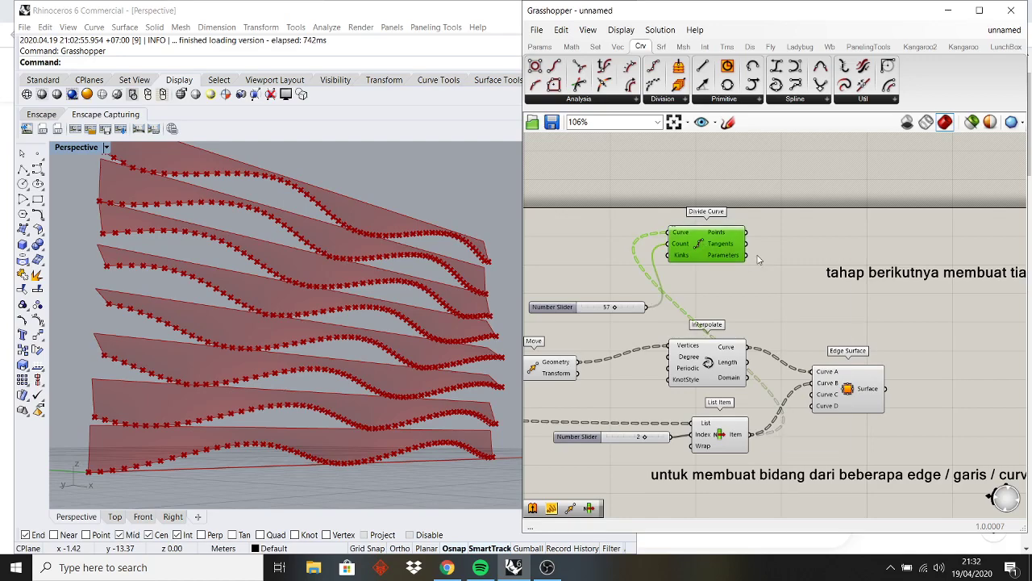
right_click(758, 255)
left_click(781, 262)
right_click_drag(775, 283, 686, 290)
left_click(792, 276)
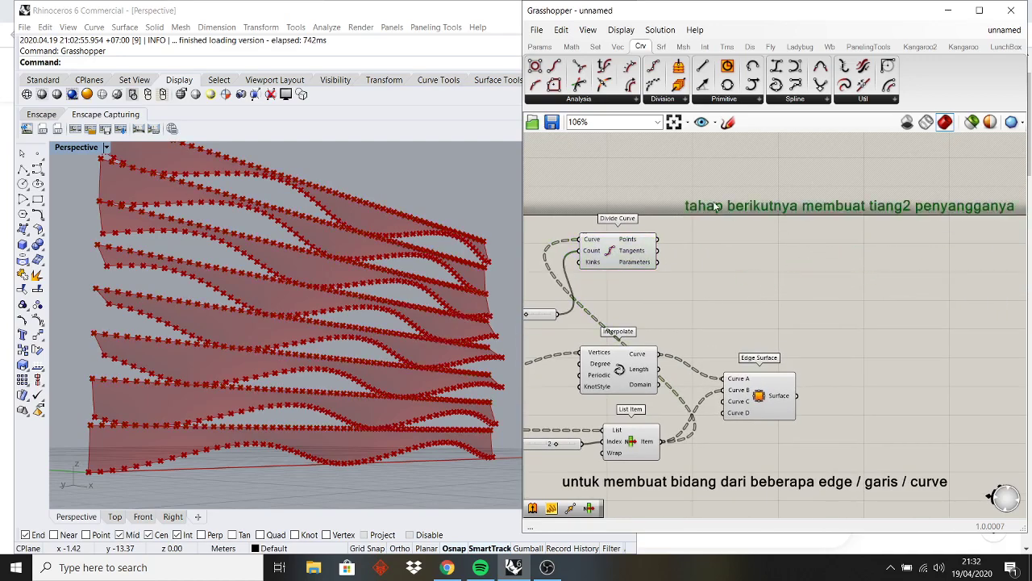
- Rearrange the canvas with Divide Curve and its slider under the supporting-poles note and Edge Surface farther from the List Item
left_click(607, 259)
left_click(553, 312, "shift")
left_click_drag(604, 264, 784, 283)
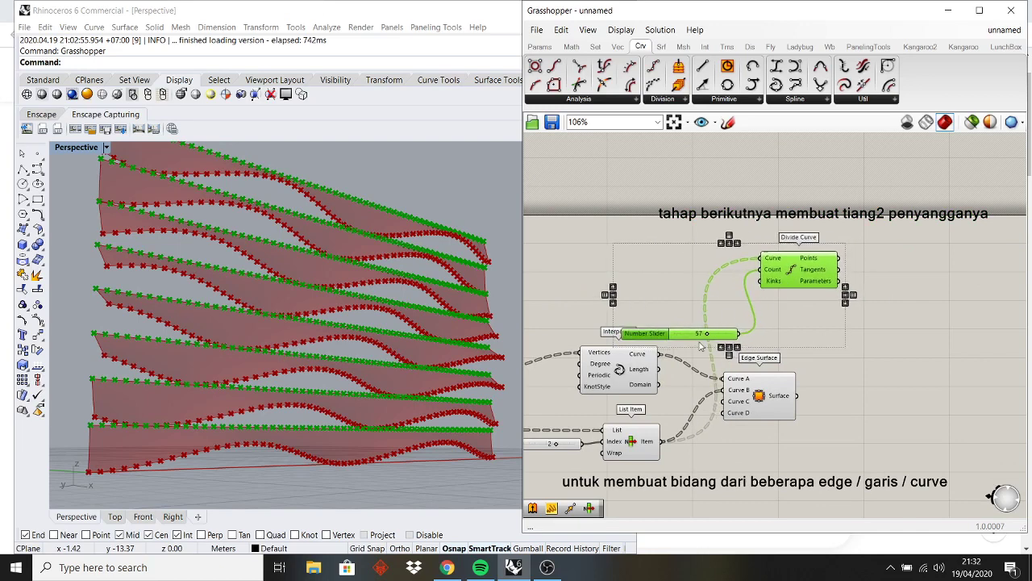
left_click_drag(681, 337, 644, 272)
left_click(775, 396)
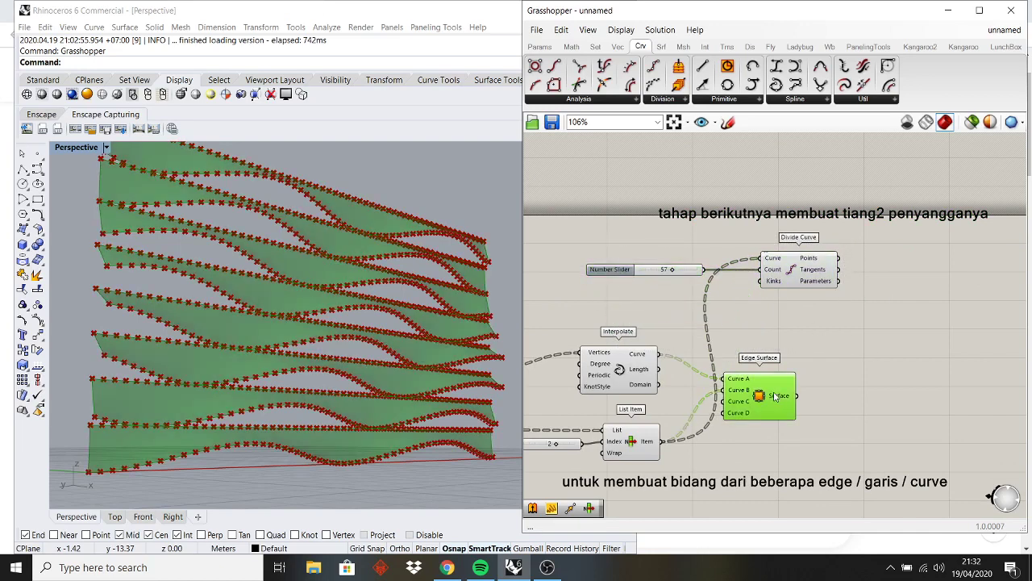
left_click_drag(774, 403, 977, 424)
- Add a Line component and connect the copied Divide Curve's Points to its Start Point, leaving its End Point unconnected
double_click(874, 363)
type("li")
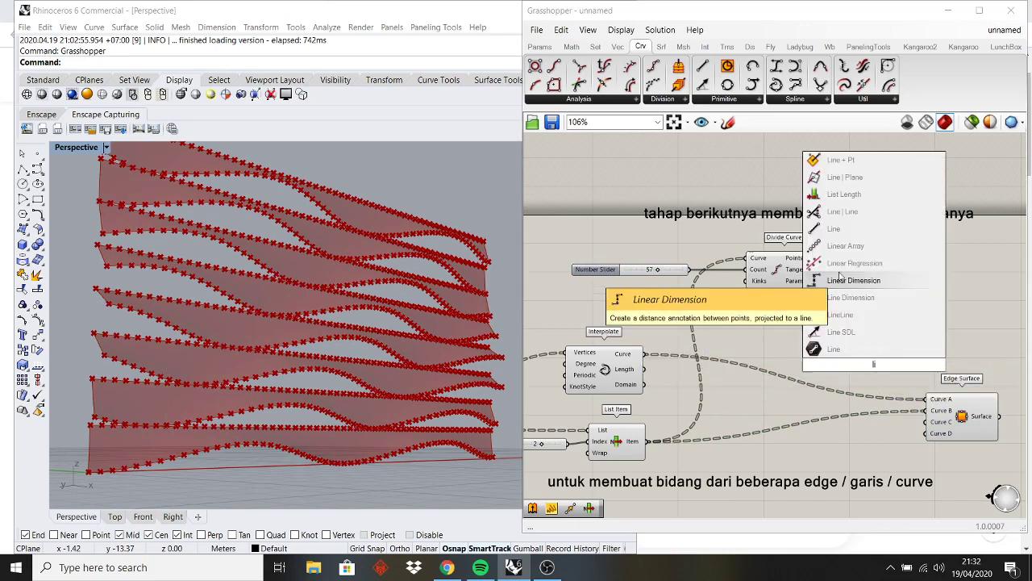
left_click(855, 234)
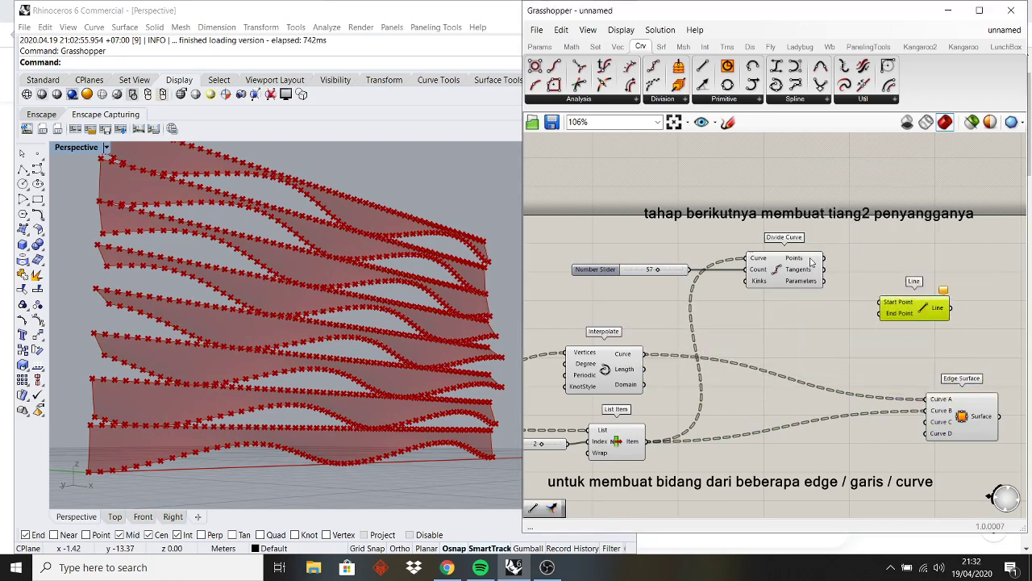
left_click_drag(857, 330, 648, 441)
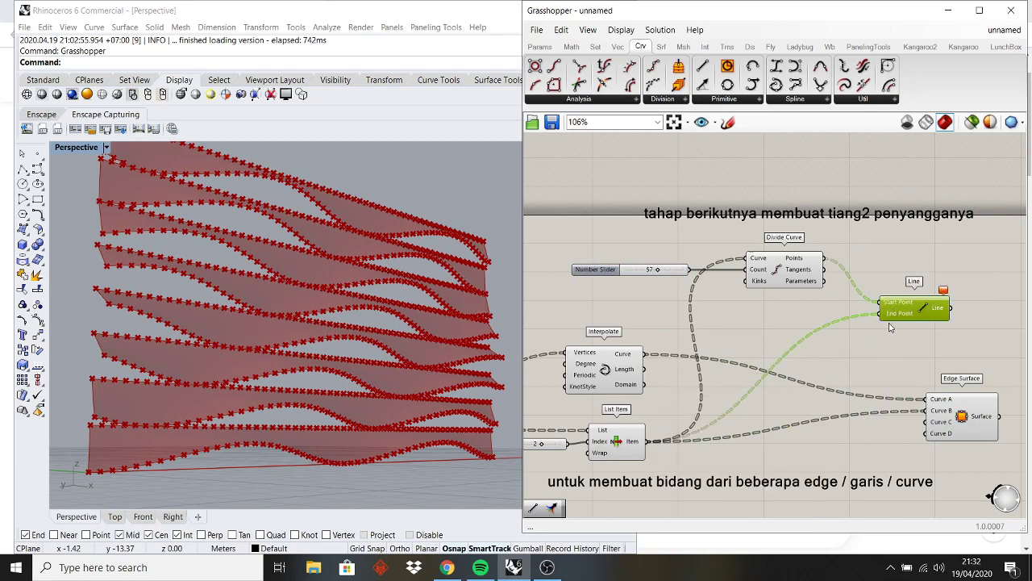
left_click_drag(838, 332, 647, 441, "ctrl")
- Connect the Geometry output of the Move feeding Interpolate to the Line's End Point and inspect the resulting lines
left_click(628, 373)
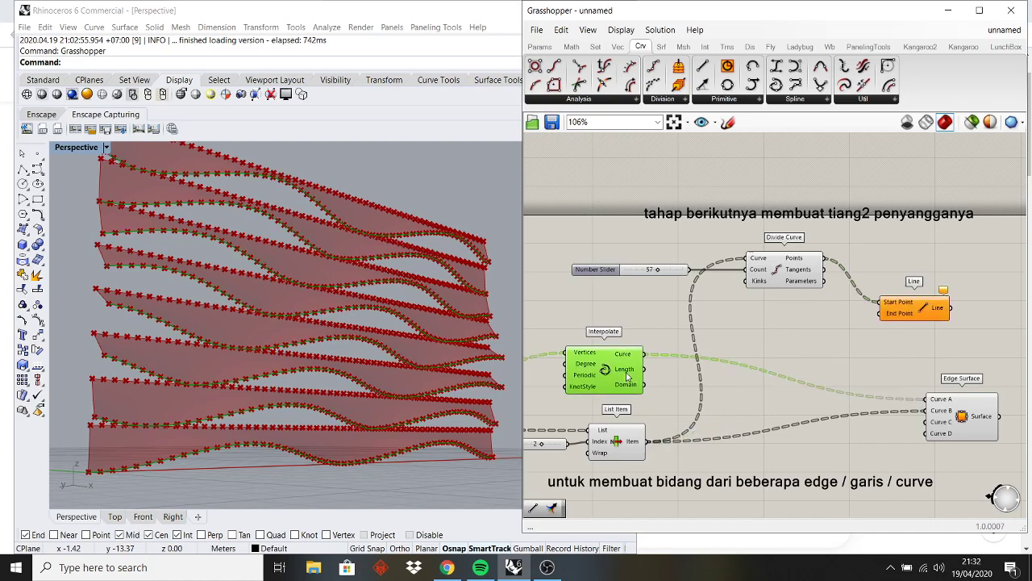
right_click_drag(613, 415, 730, 372)
left_click(714, 415)
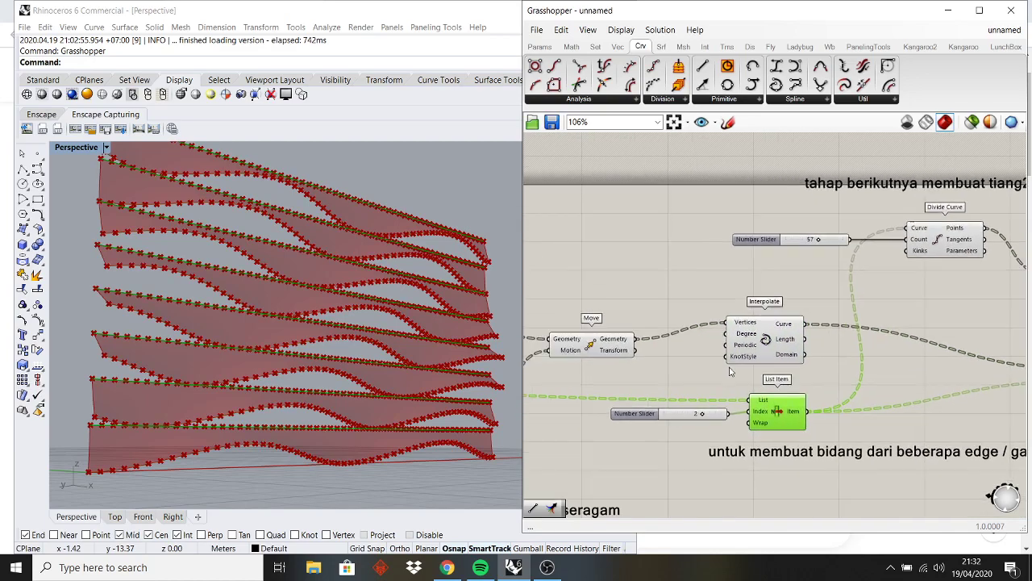
left_click(623, 350)
left_click_drag(642, 347, 991, 295)
right_click_drag(926, 309, 811, 342)
left_click_drag(905, 308, 976, 300)
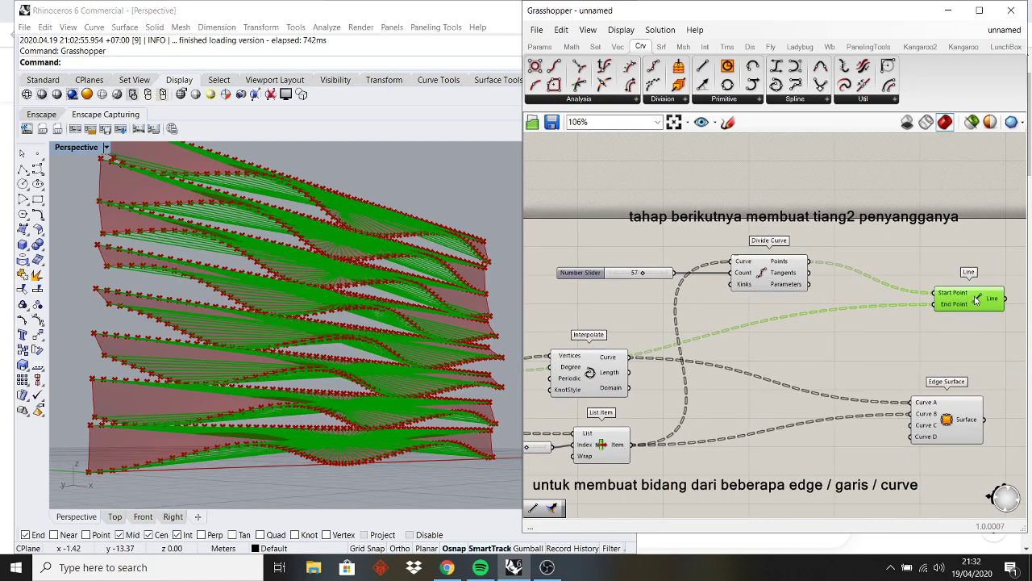
scroll(274, 293, "up", 3)
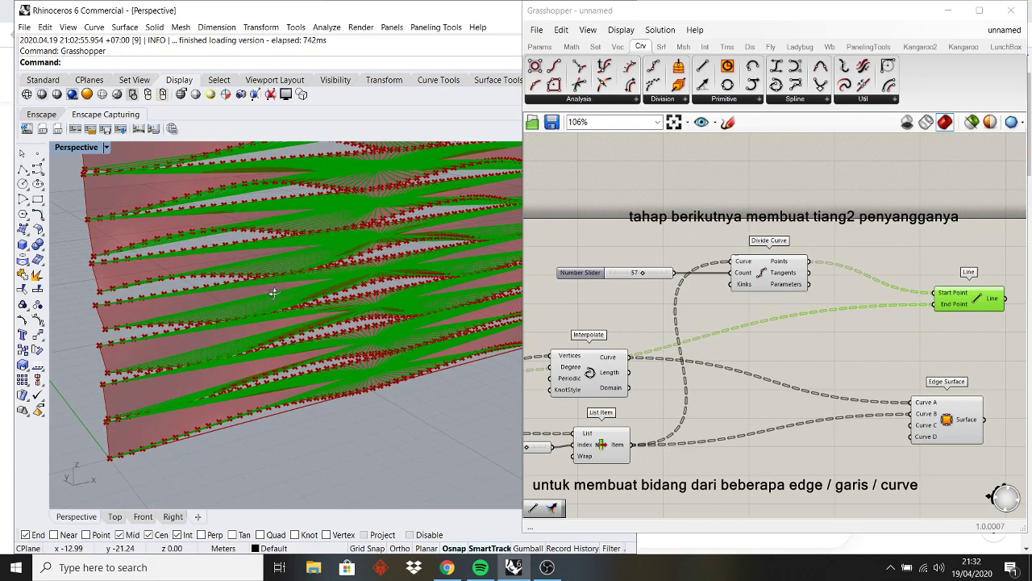
- Add a Flip Curve component and wire it between the List Item's Item output and the copied Divide Curve's Curve input
double_click(805, 362)
type("flip")
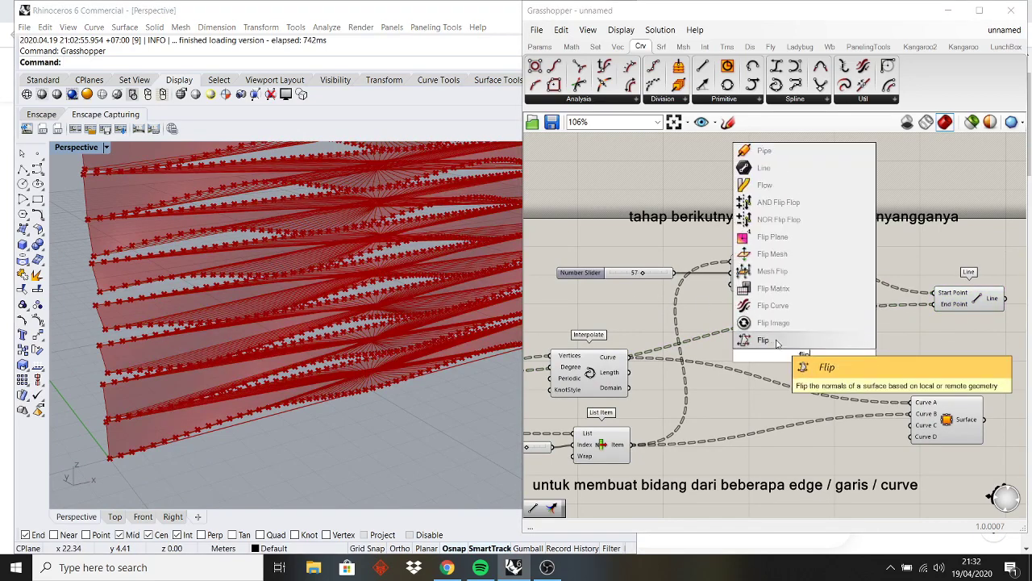
left_click(772, 306)
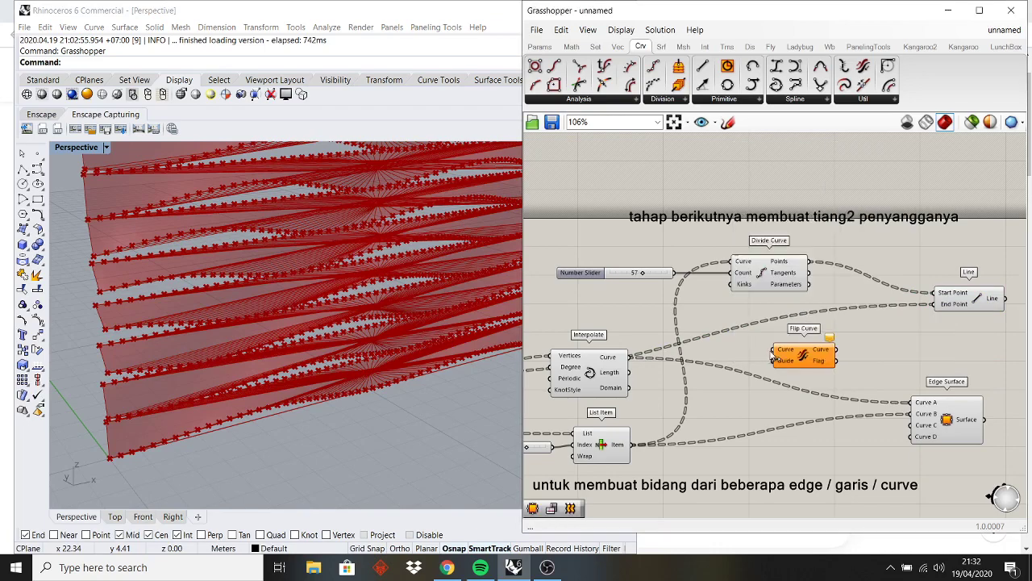
left_click_drag(774, 354, 631, 444)
left_click_drag(835, 353, 858, 289)
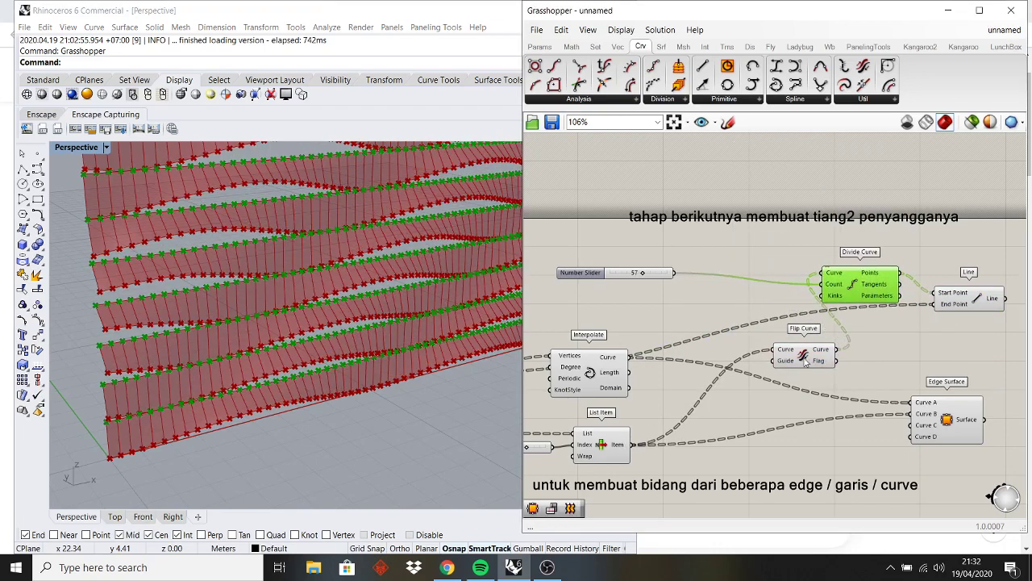
- Arrange the Flip Curve, Line and Divide Curve components in a tidy row and inspect the poles across the facade strips
left_click_drag(805, 362, 757, 298)
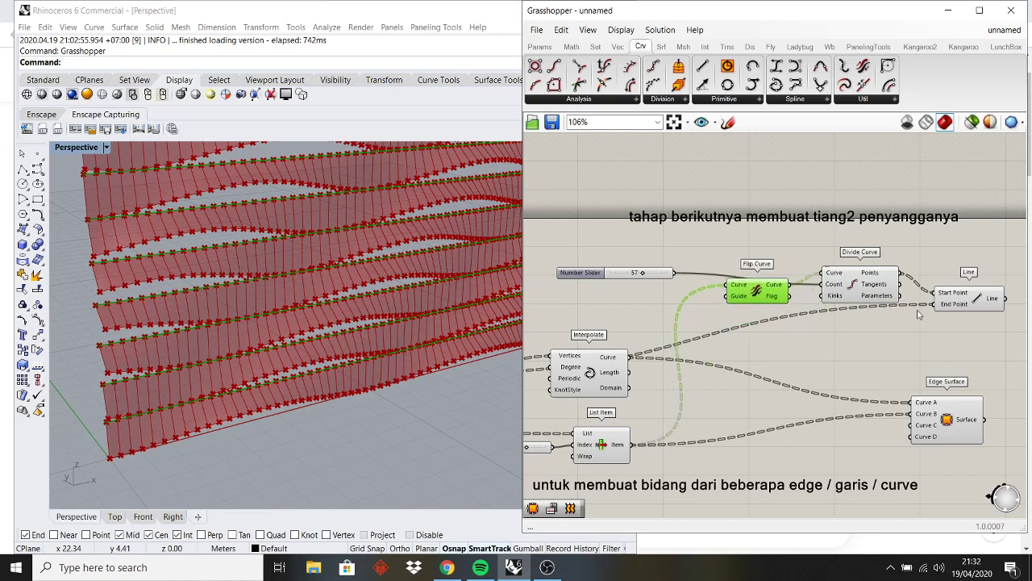
left_click_drag(959, 304, 994, 319)
scroll(332, 258, "up", 10)
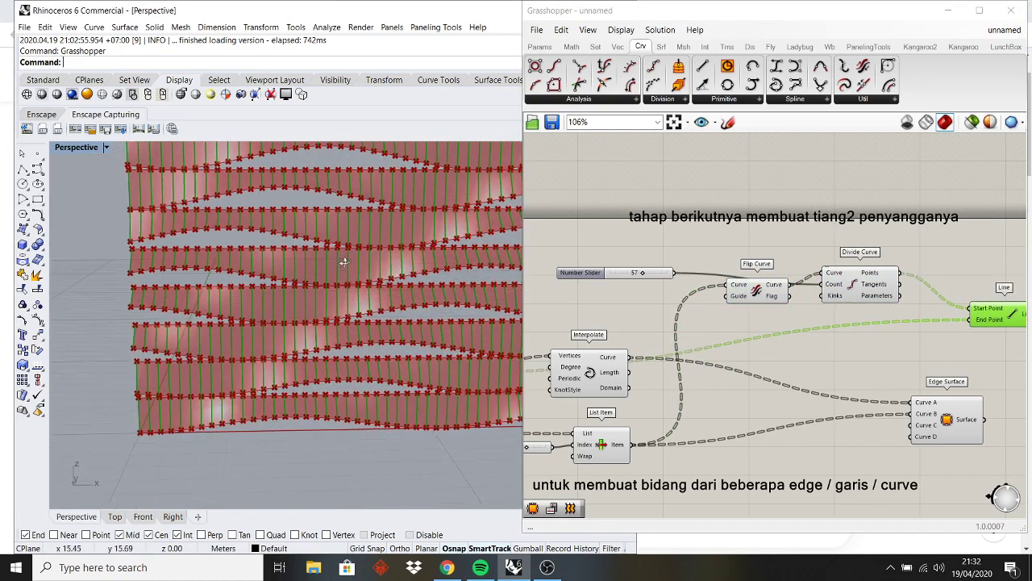
right_click_drag(345, 229, 429, 265)
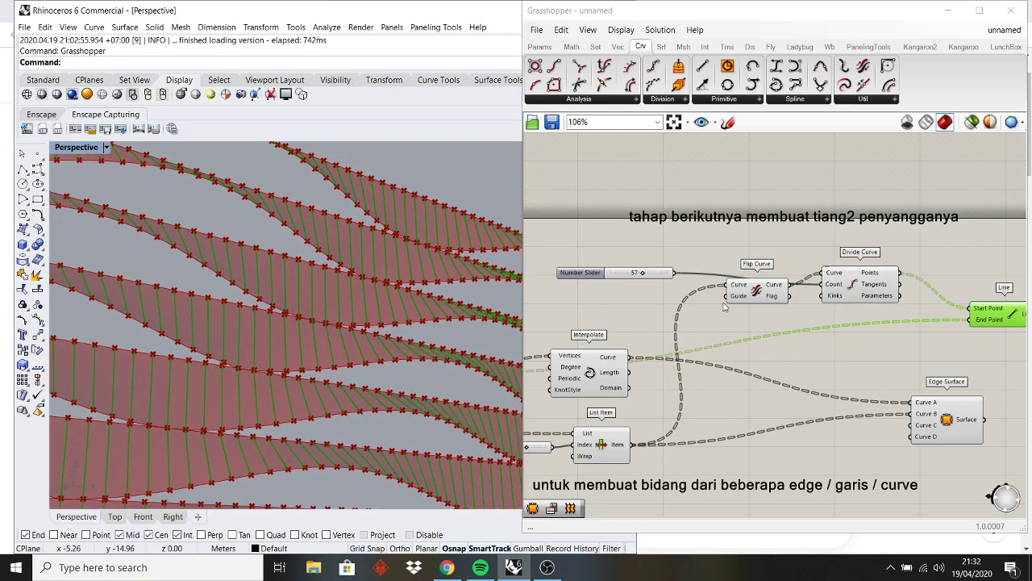
left_click_drag(758, 292, 753, 309)
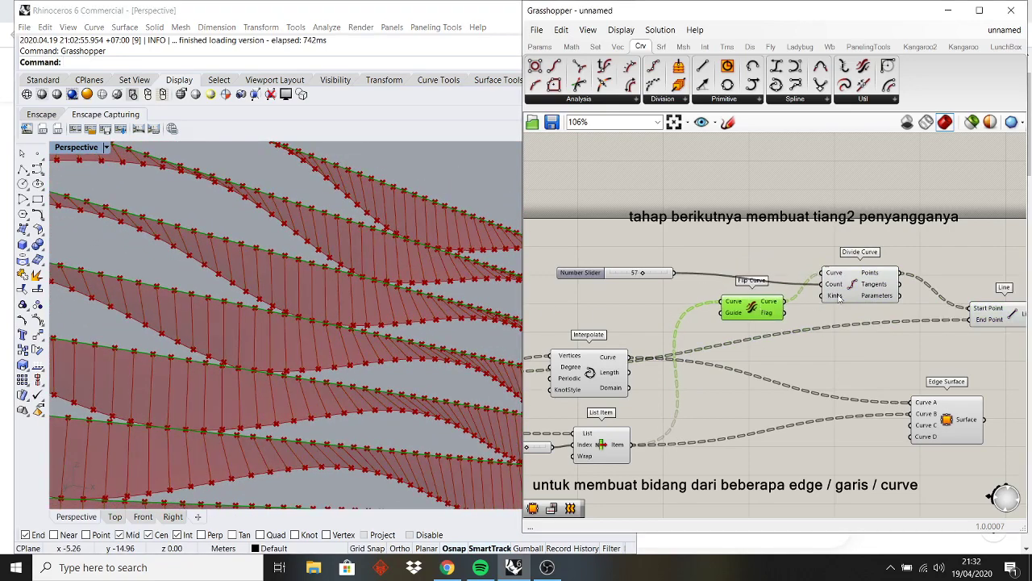
left_click_drag(847, 285, 843, 274)
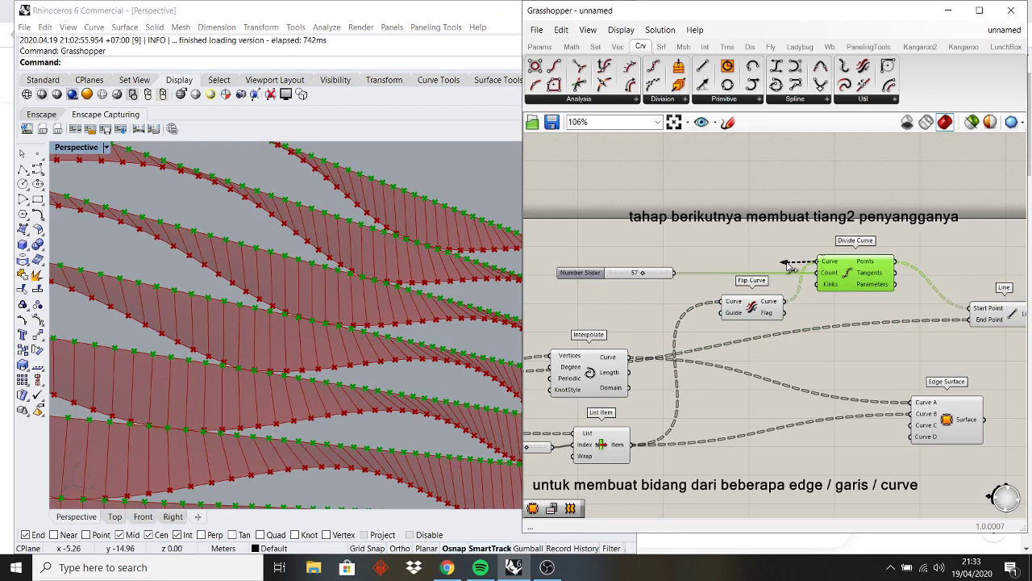
- Trace the definition back to the List Item that supplies the base edges to the original Divide Curve
scroll(788, 266, "down", 5)
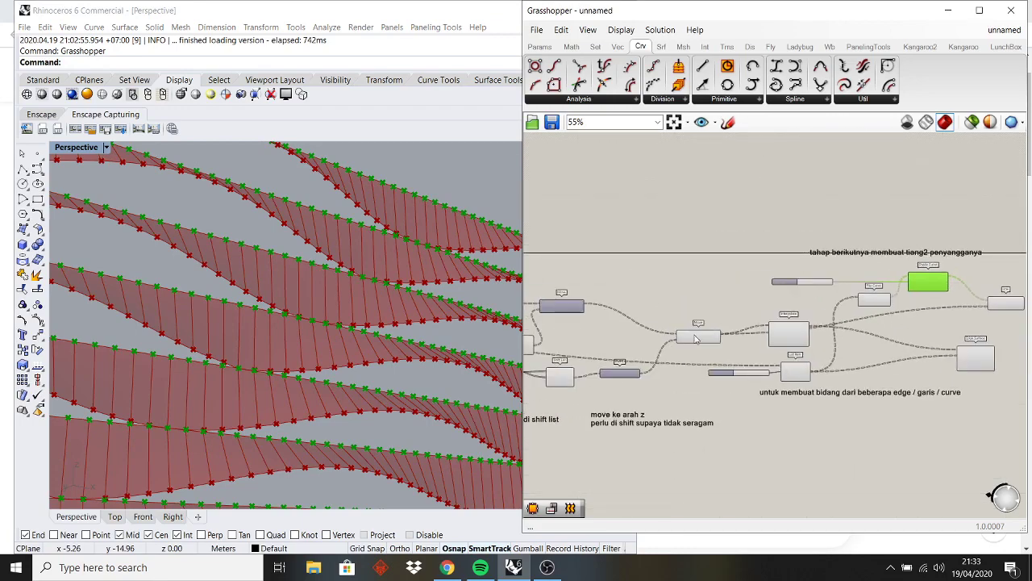
scroll(722, 357, "up", 3)
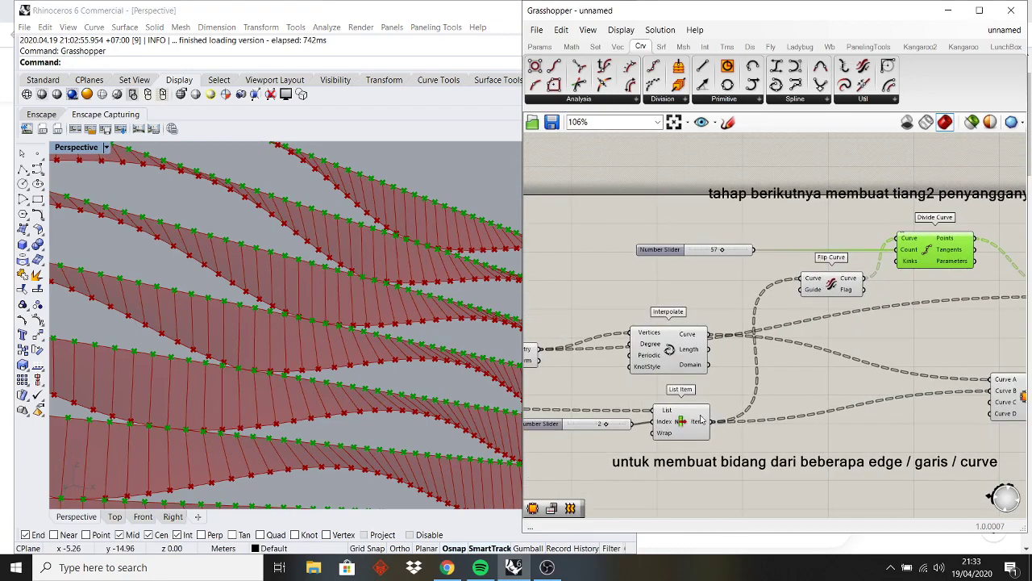
scroll(657, 409, "down", 2)
scroll(661, 415, "up", 2)
right_click_drag(613, 414, 718, 413)
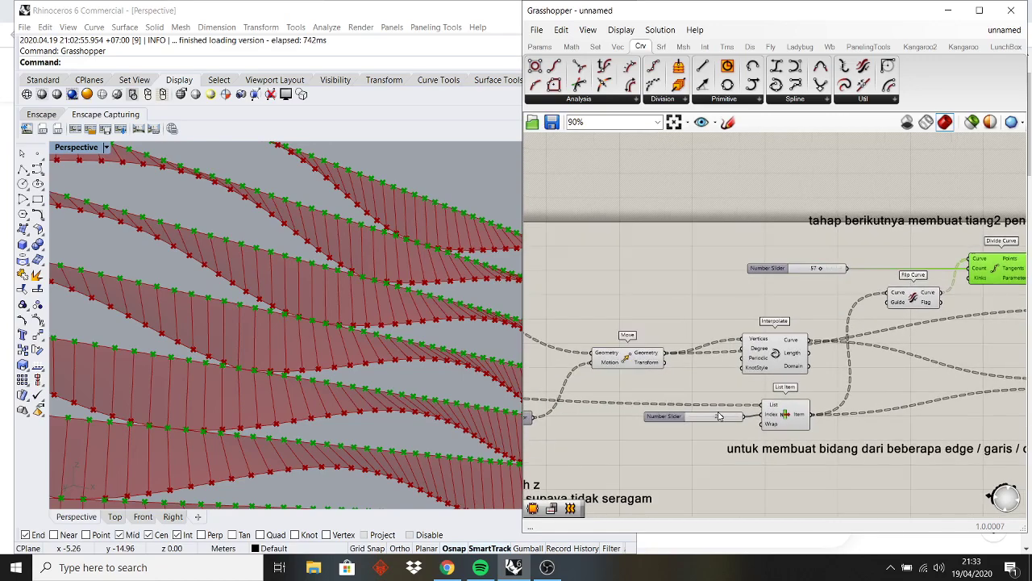
right_click_drag(599, 383, 838, 370)
scroll(806, 364, "down", 2)
right_click_drag(764, 360, 1021, 333)
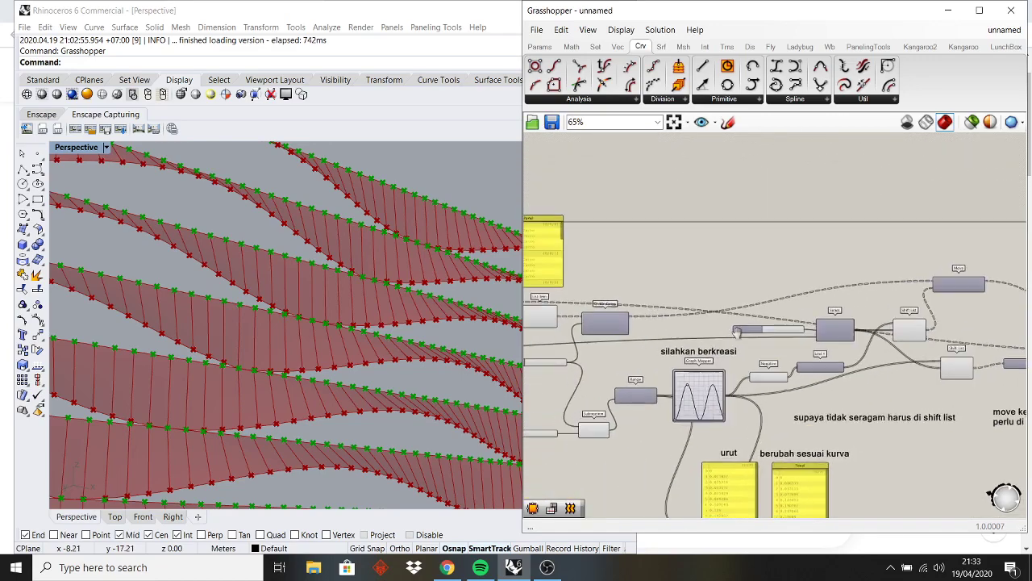
scroll(738, 337, "up", 3)
right_click_drag(616, 394, 795, 365)
left_click(701, 252)
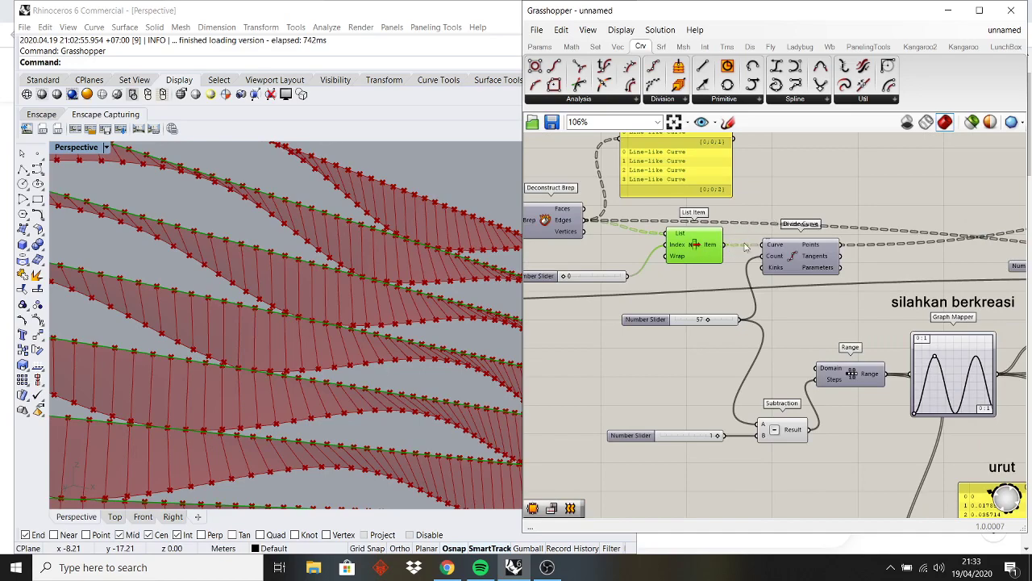
- Wire the Item output of the List Item feeding the original Divide Curve into the Flip Curve's Curve input
right_click_drag(648, 294, 647, 316)
scroll(379, 295, "down", 4)
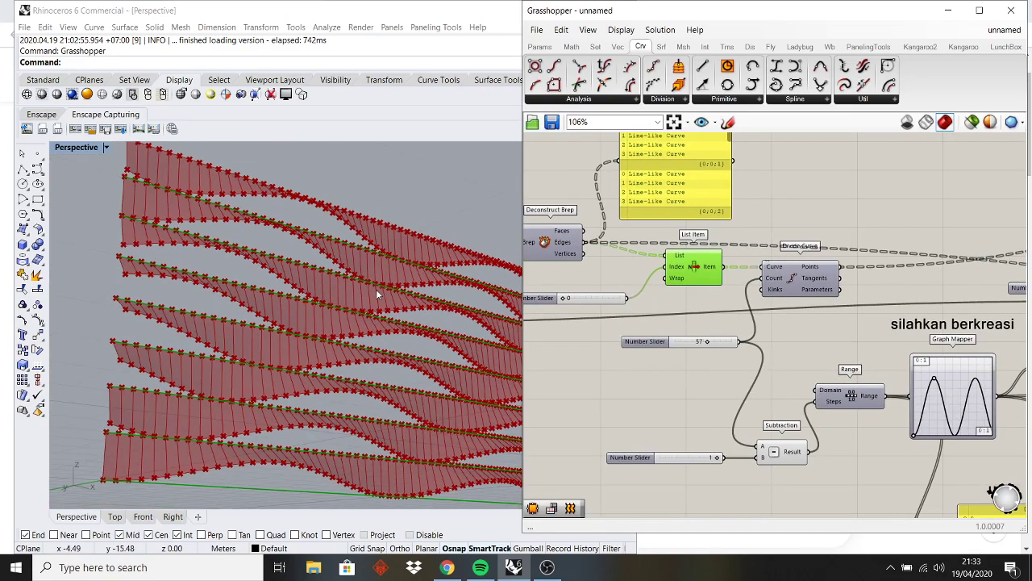
right_click_drag(378, 295, 337, 316)
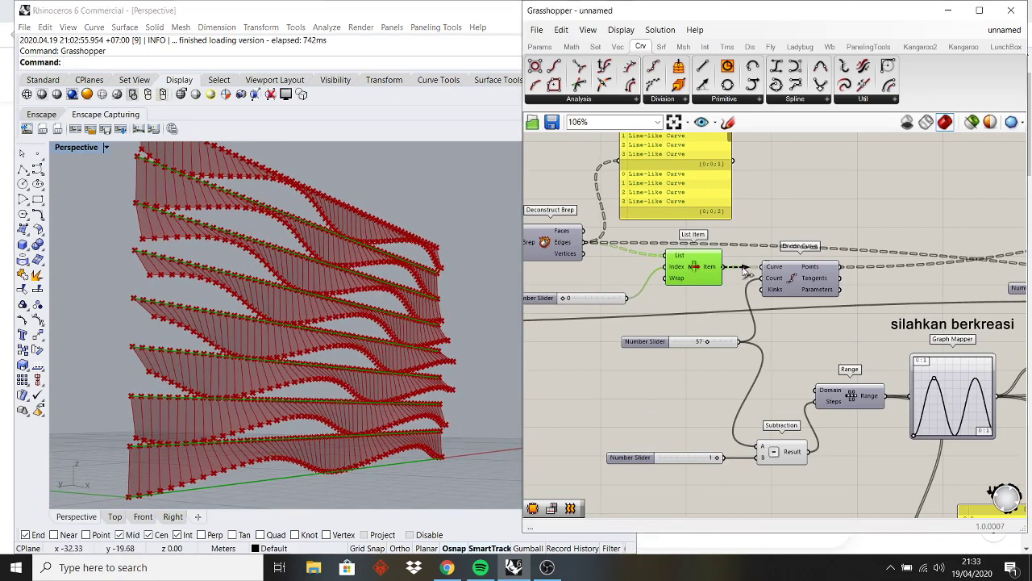
scroll(723, 277, "down", 5)
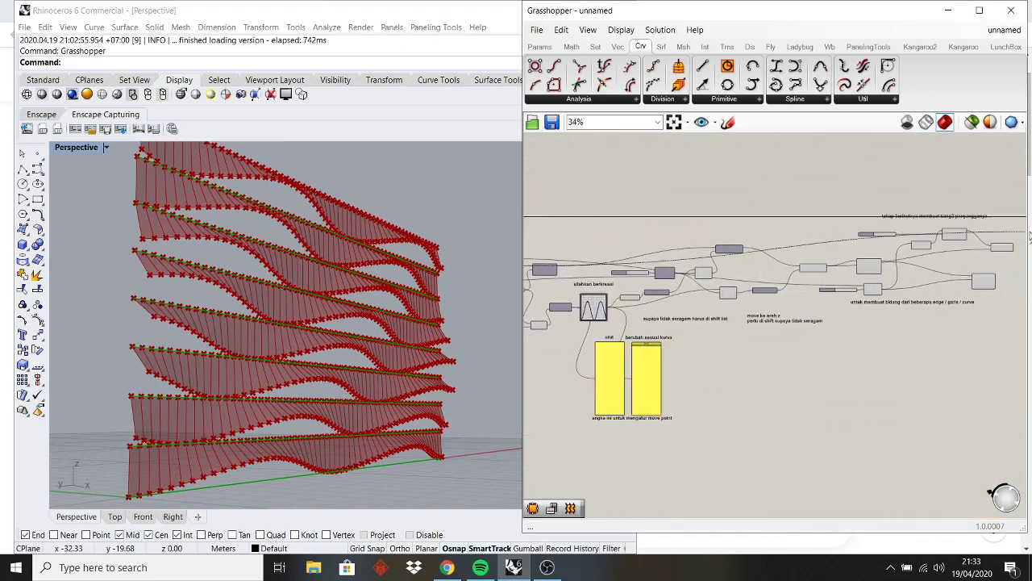
scroll(813, 218, "up", 6)
left_click_drag(811, 216, 686, 278)
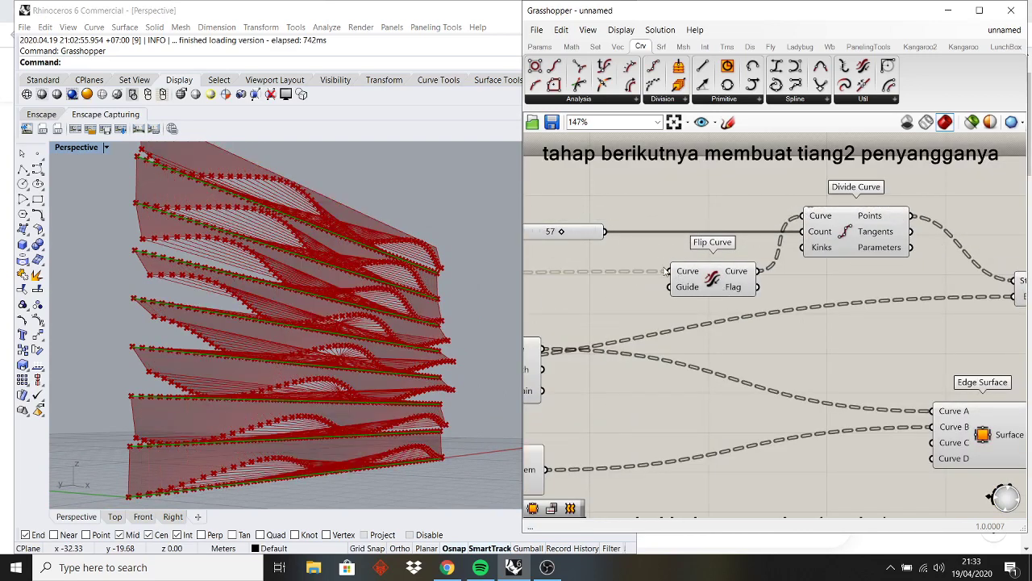
- Bypass the Flip Curve by feeding the base edges directly into the copied Divide Curve, and delete the Flip Curve and the temporary Relay
double_click(622, 275)
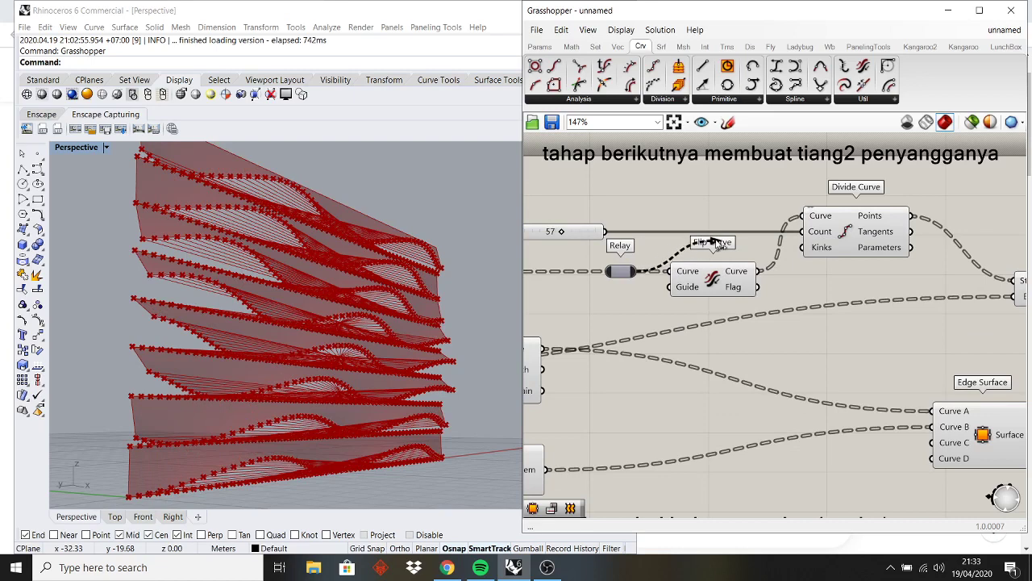
left_click_drag(715, 242, 798, 226)
left_click(702, 295)
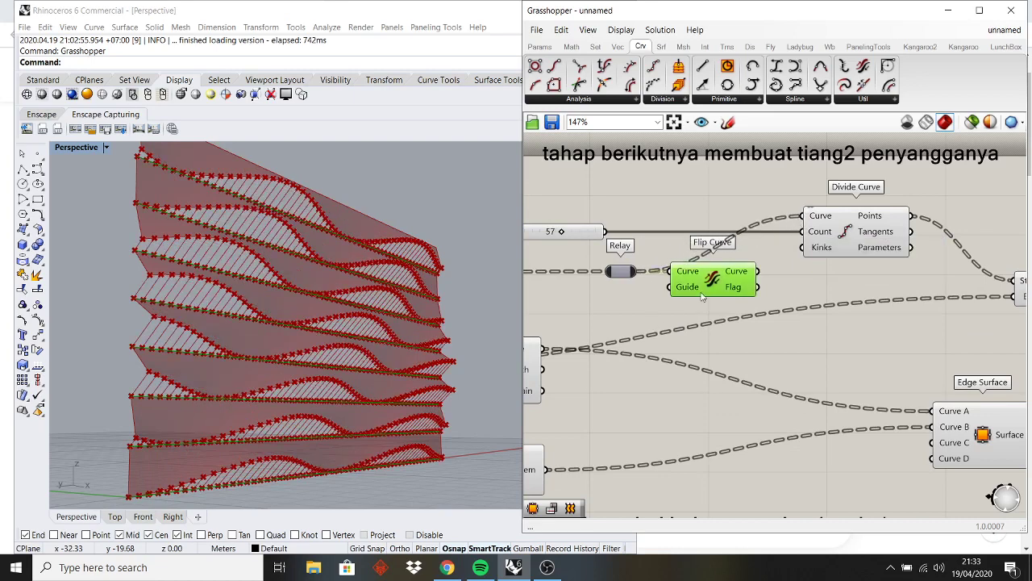
key("Delete")
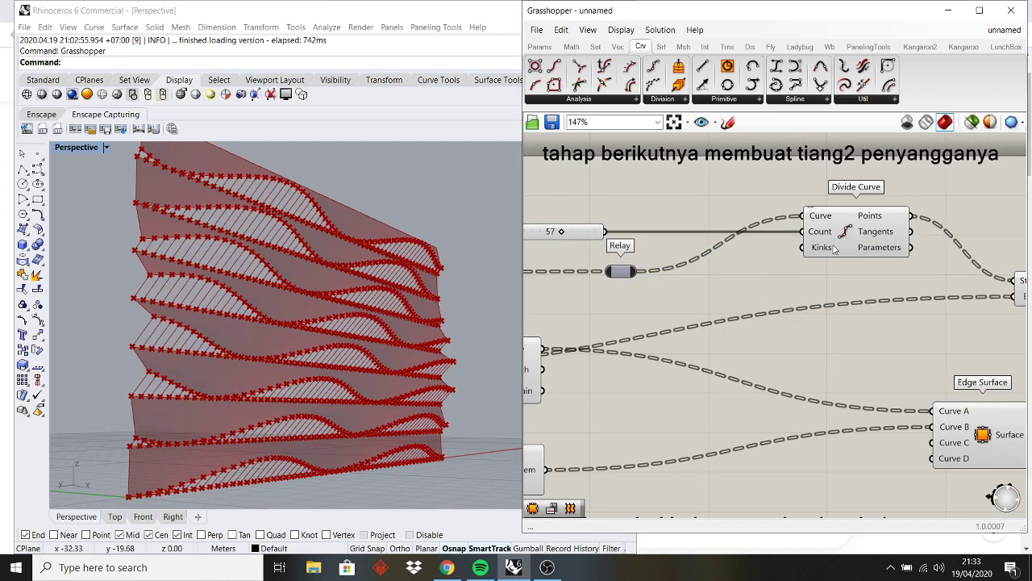
left_click(623, 271)
key("Delete")
- Realign the copied Divide Curve and its 57 slider, and trace the curve input back to the base-edge List Item
left_click_drag(862, 236, 829, 219)
left_click(588, 242)
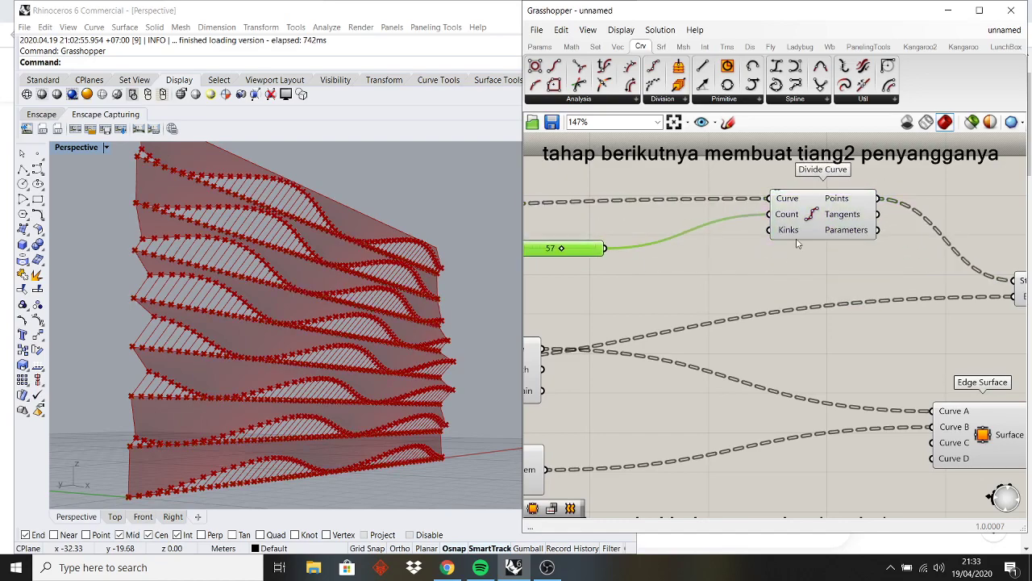
left_click(707, 300)
scroll(700, 304, "down", 5)
scroll(693, 305, "up", 5)
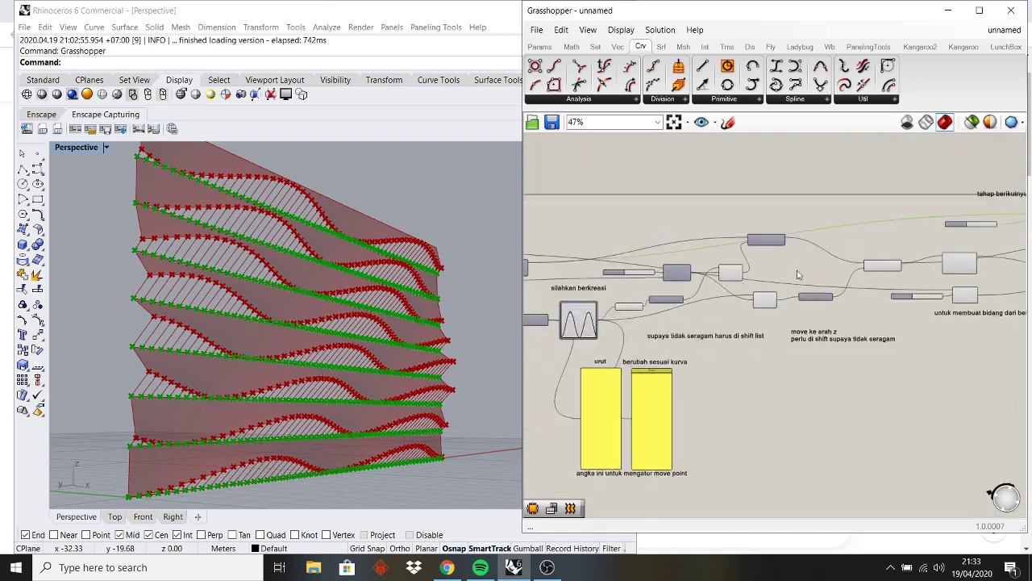
right_click_drag(739, 319, 674, 319)
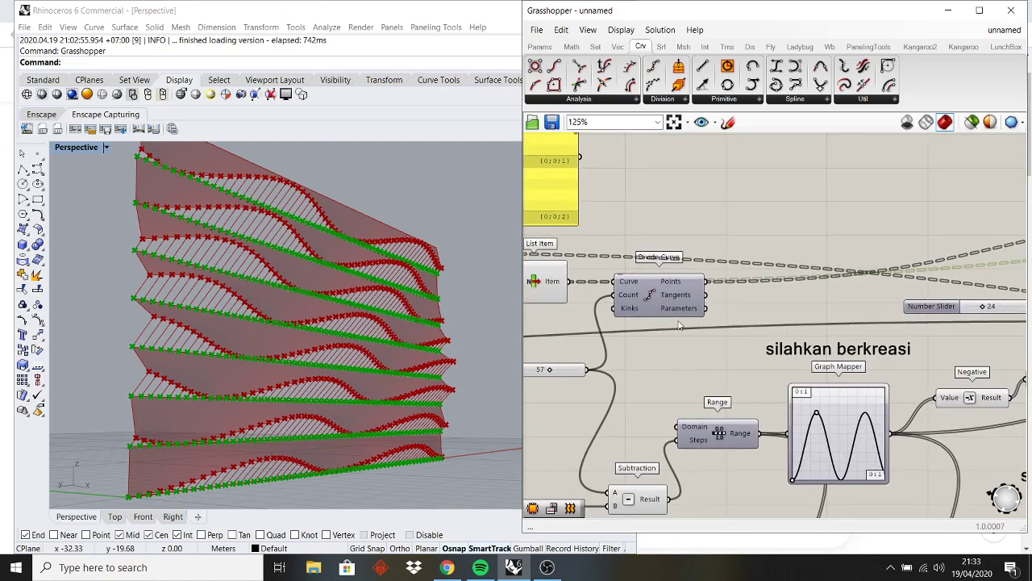
right_click_drag(582, 285, 649, 303)
mouse_move(612, 295)
left_mouse_down()
mouse_move(610, 284)
mouse_move(604, 295)
left_mouse_up()
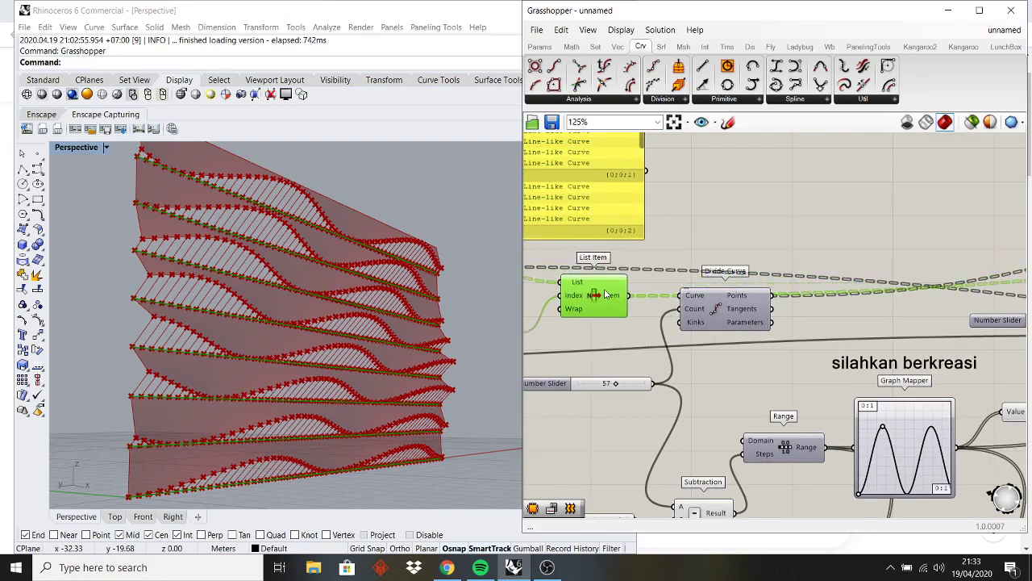
- Move the Line component slightly closer to the copied Divide Curve and inspect the poles between the straight and wavy edges
scroll(811, 341, "down", 4)
right_click_drag(812, 341, 675, 334)
right_click_drag(1000, 288, 771, 350)
scroll(859, 339, "up", 3)
left_click_drag(841, 340, 791, 353)
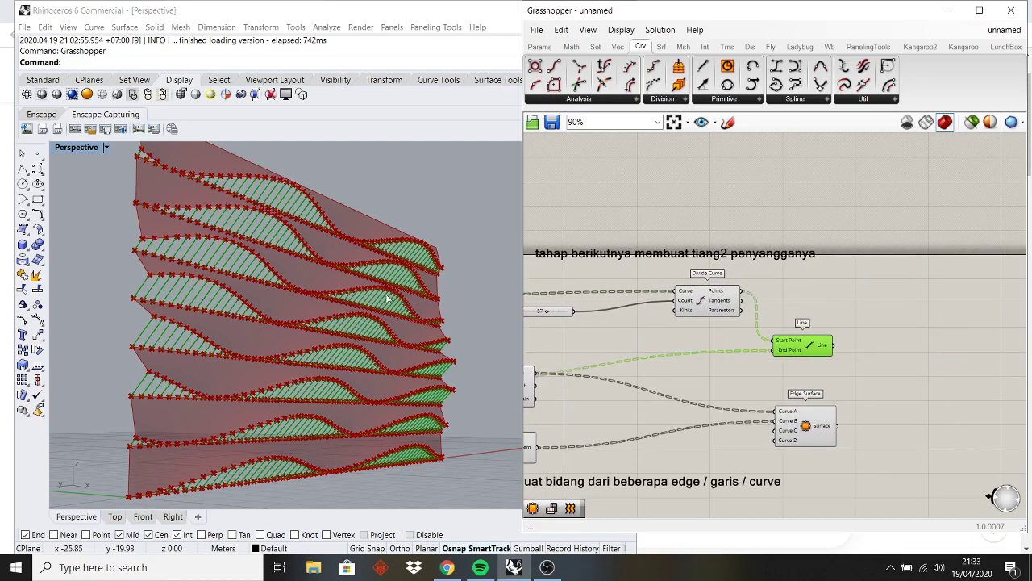
left_click(708, 385)
right_click_drag(403, 340, 329, 333)
scroll(366, 333, "up", 3)
right_click_drag(650, 350, 724, 312)
right_click_drag(583, 352, 604, 348)
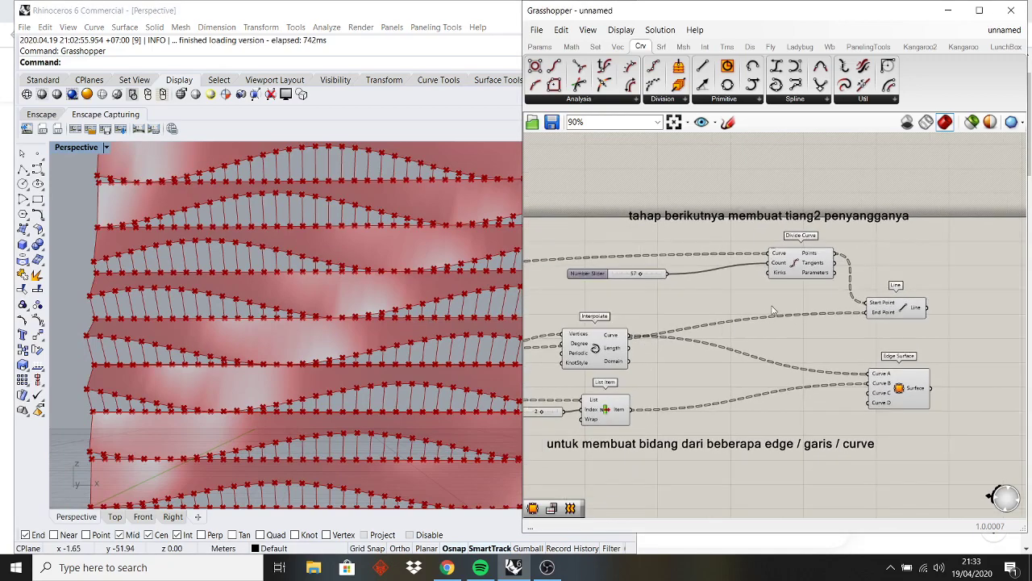
- Turn off the preview of the copied Divide Curve, the Interpolate and the List Item feeding the Edge Surface
left_click(798, 274)
right_click(727, 306)
left_click(593, 353)
right_click(639, 298)
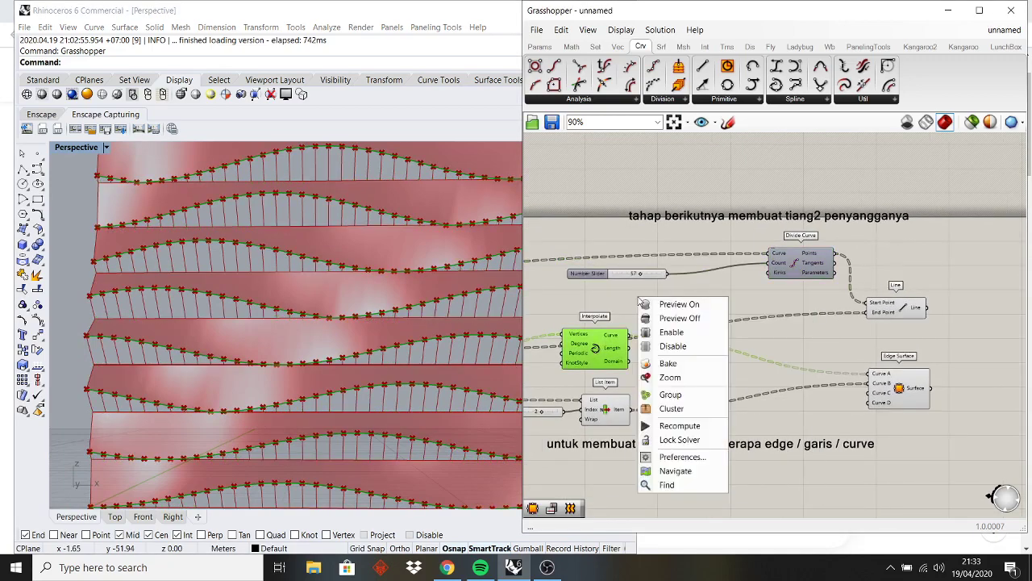
left_click(670, 320)
left_click(615, 405)
right_click(668, 303)
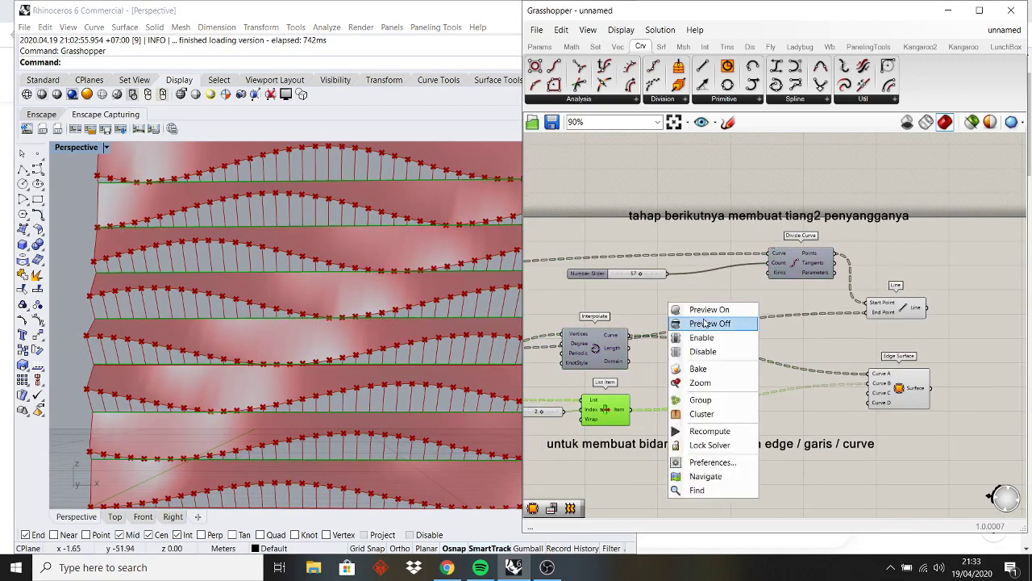
left_click(705, 323)
- Turn off the preview of the Move component that supplies the Line's End Point
right_click_drag(705, 322, 807, 336)
left_click(629, 377)
right_click(637, 376)
left_click(682, 332)
mouse_move(355, 304)
right_mouse_down()
mouse_move(392, 295)
mouse_move(278, 310)
mouse_move(238, 301)
mouse_move(266, 307)
right_mouse_up()
- Add a Pipe component beside the Line component
right_click_drag(856, 331, 651, 322)
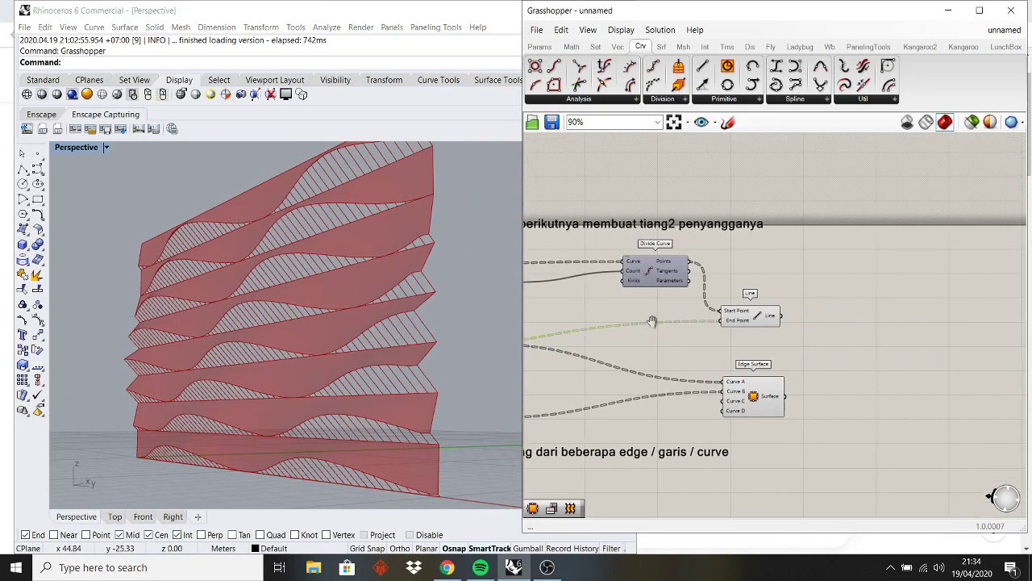
scroll(955, 374, "up", 3)
double_click(763, 333)
type("pip")
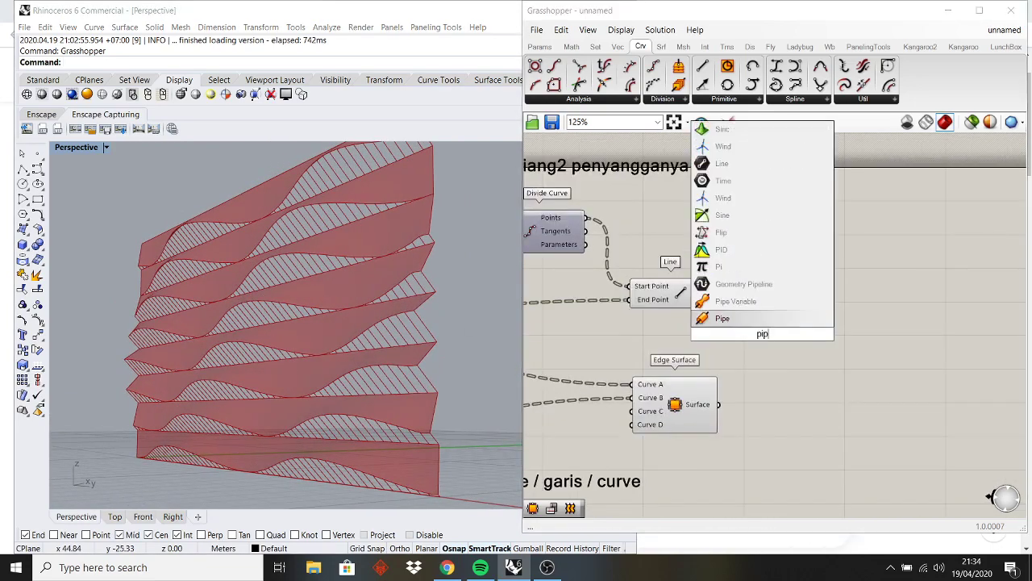
left_click(769, 318)
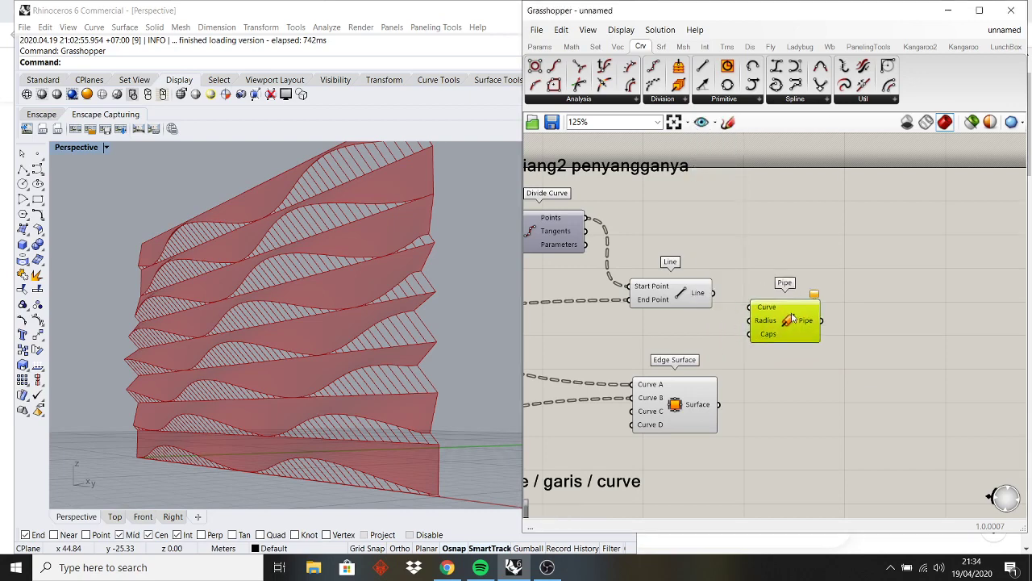
- Add a number slider defined as 0.01<1 for the Pipe's Radius, and wire the Line output into its Curve input
double_click(763, 353)
type("0")
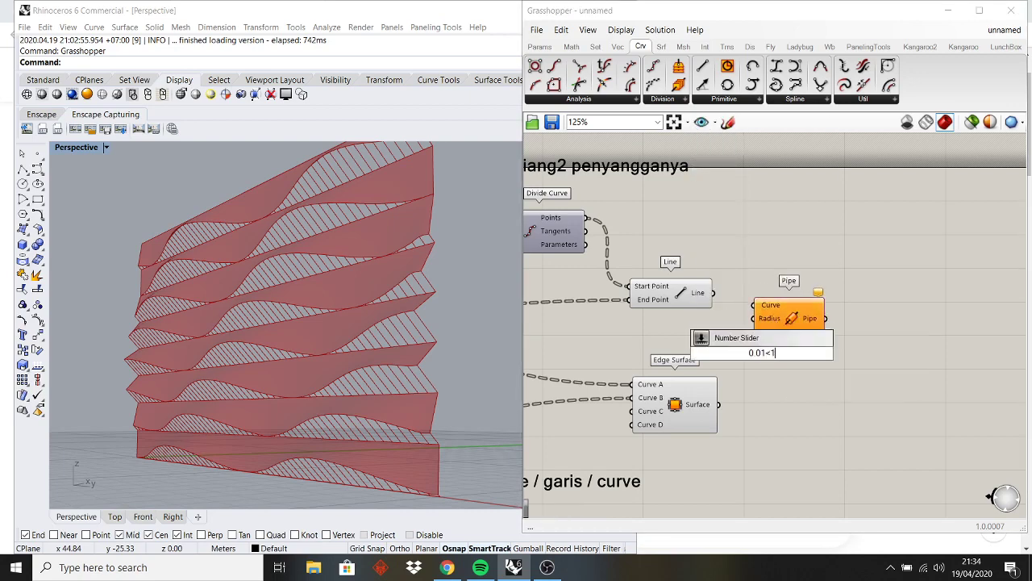
type(".01<1")
key("Return")
left_click_drag(781, 352, 668, 340)
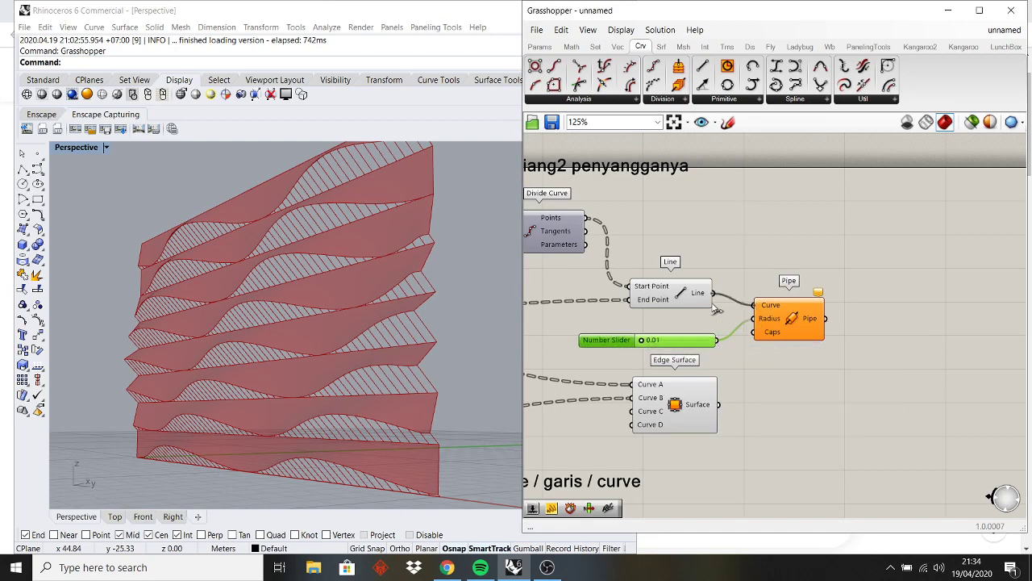
left_click_drag(713, 309, 711, 307)
- Turn off the Line component's preview and inspect the piped poles up close
left_click(692, 288)
middle_click(711, 256)
left_click(743, 276)
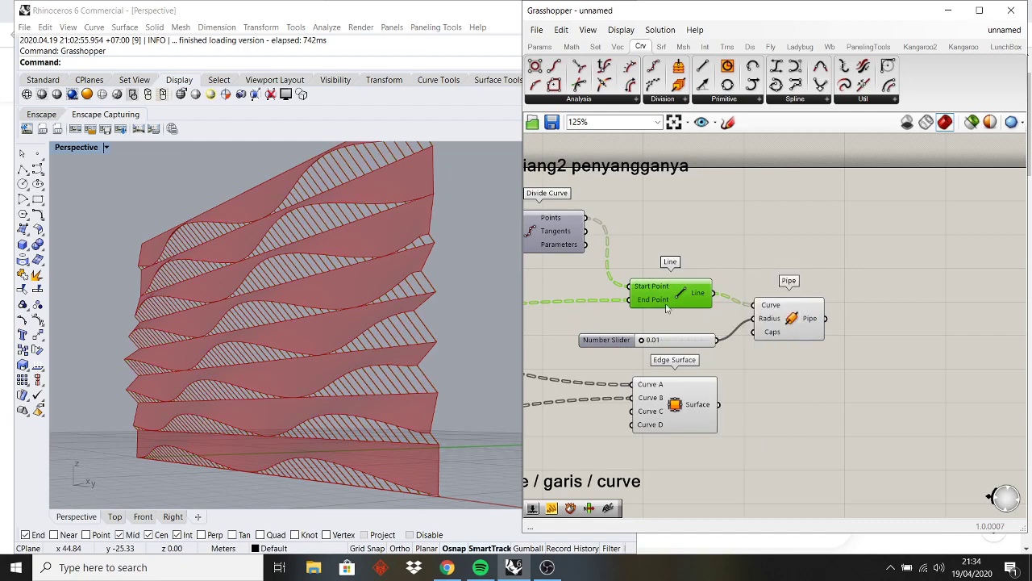
scroll(401, 316, "up", 10)
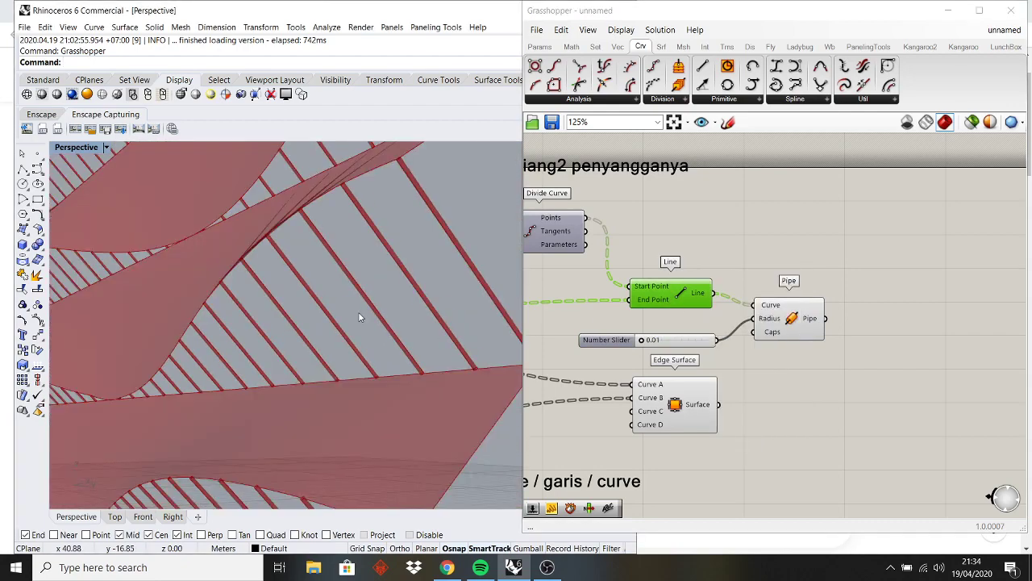
scroll(799, 323, "down", 2)
- Duplicate the Pipe together with its radius slider above the original pair
left_click(800, 323)
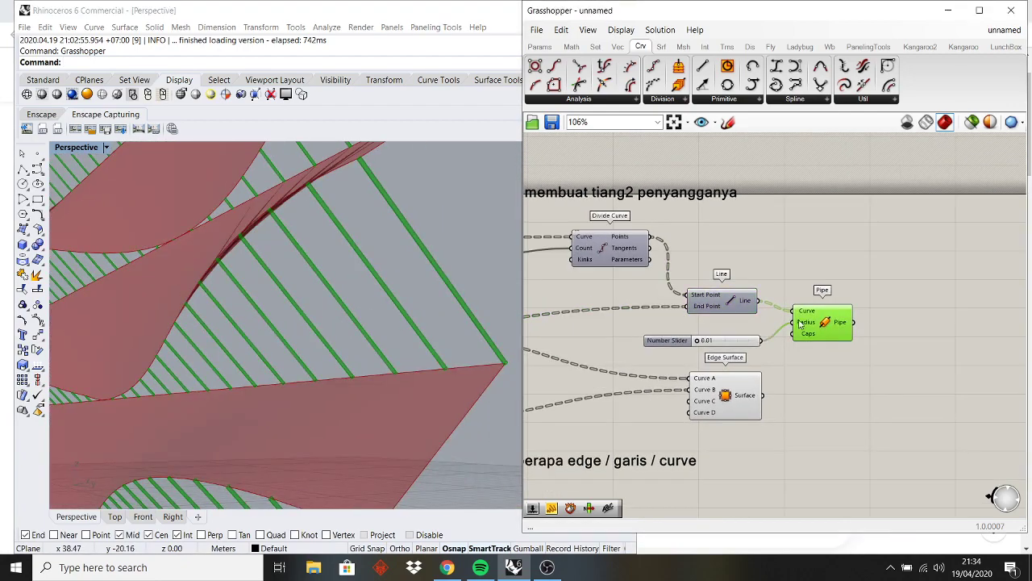
left_click(745, 344)
left_click_drag(814, 363, 752, 329)
left_click_drag(815, 322, 887, 242)
- Wire the Item output of the List Item feeding the Edge Surface into the duplicated Pipe's Curve input, replacing the Line
left_click(602, 238)
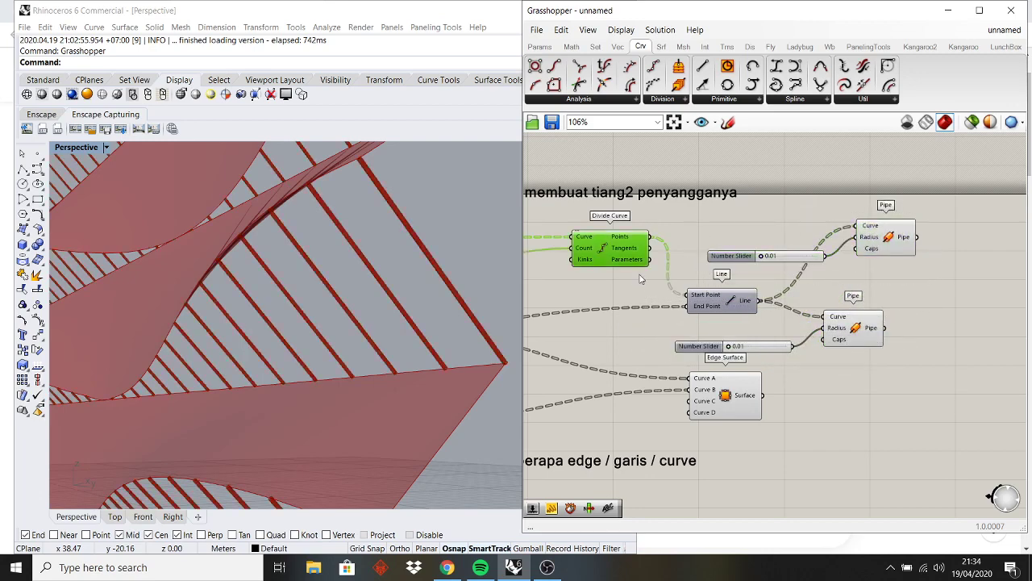
right_click_drag(640, 279, 780, 262)
scroll(734, 277, "down", 2)
left_click(579, 377)
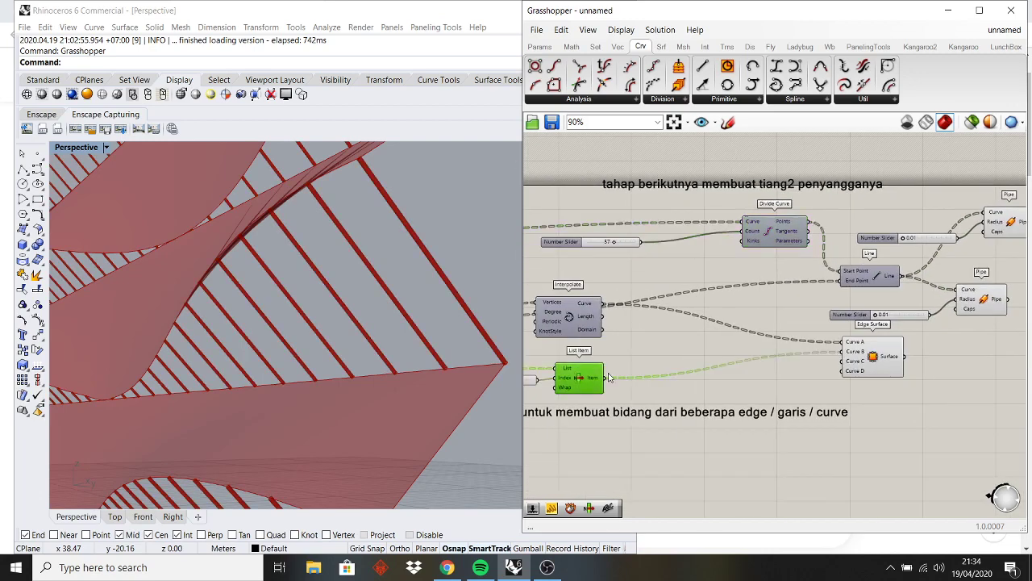
left_click_drag(613, 386, 983, 213)
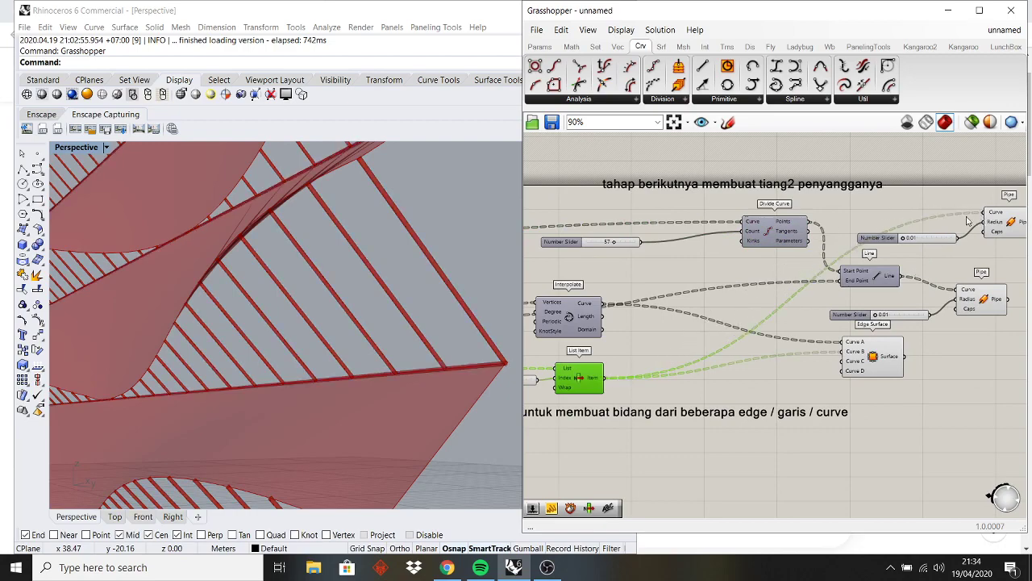
- Set the duplicated Pipe's radius slider to 0.03 and inspect the thicker edge pipes along the strips
right_click_drag(362, 322, 493, 343)
scroll(305, 336, "down", 5)
scroll(815, 284, "up", 2)
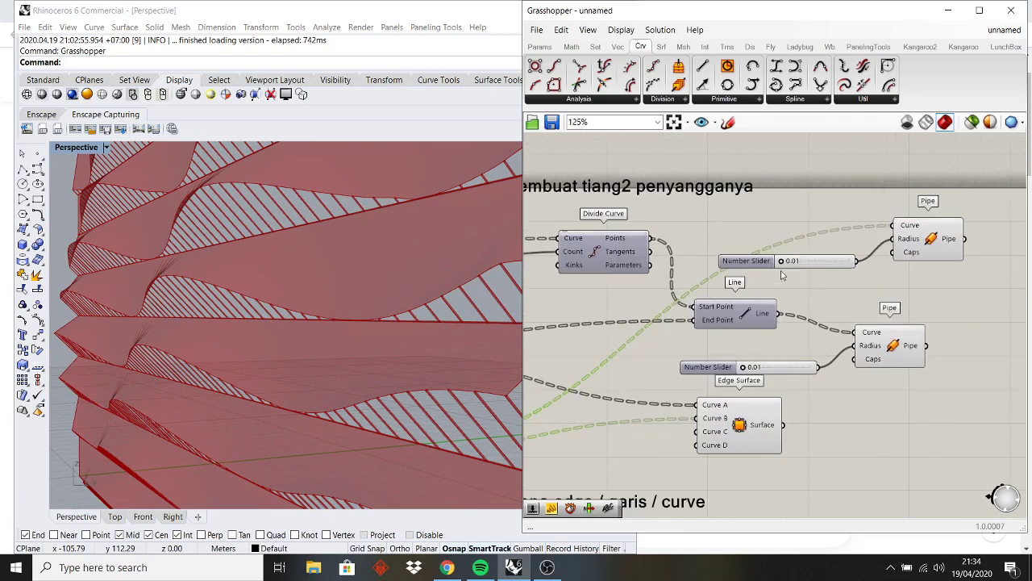
left_click_drag(779, 261, 784, 264)
right_click_drag(459, 293, 374, 295)
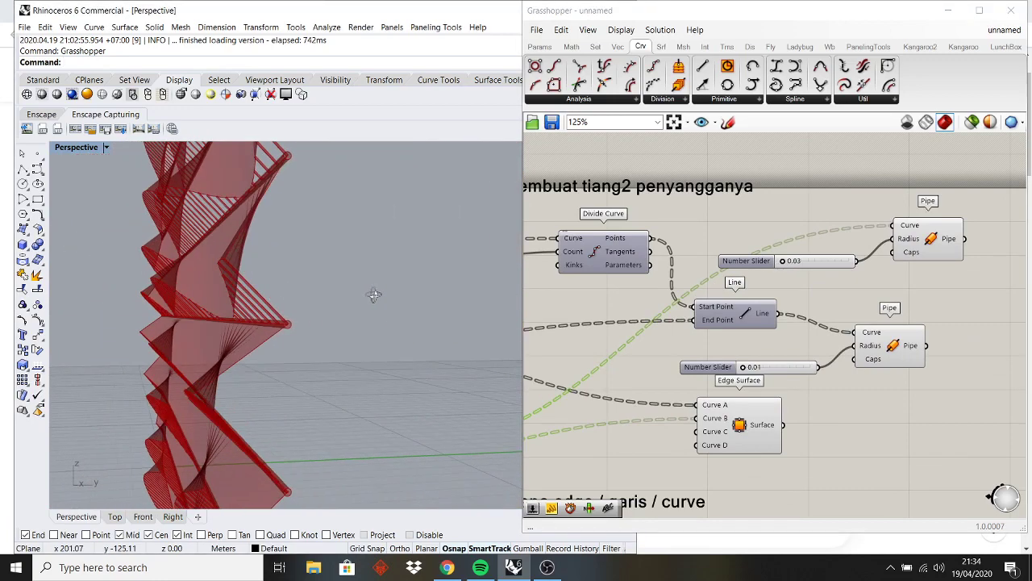
left_click(836, 430)
right_click_drag(242, 288, 343, 284)
- Group the edge Pipe with its 0.03 radius slider and shift the group away from the Line component
right_click_drag(705, 344, 754, 315)
scroll(839, 298, "down", 2)
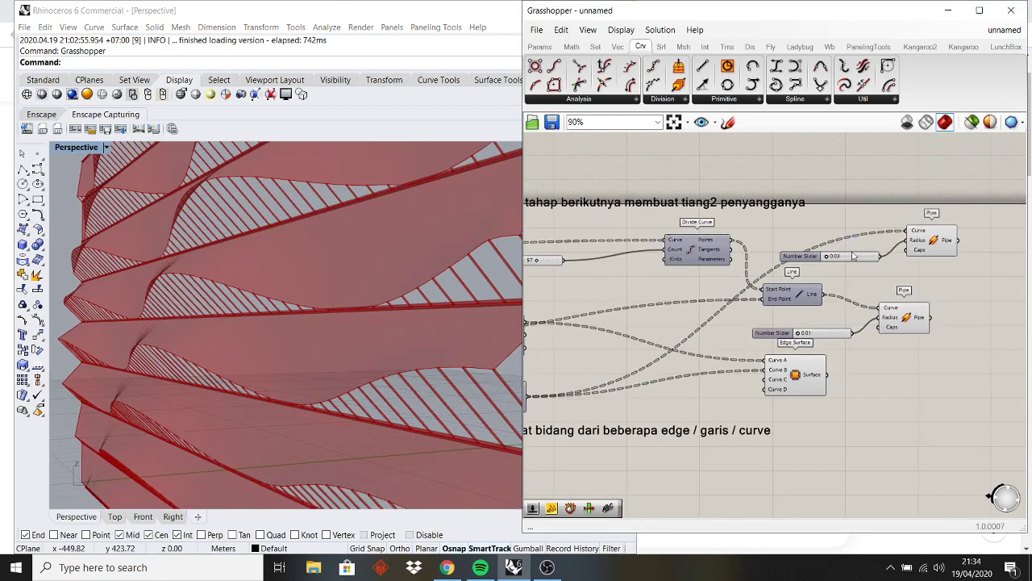
left_click(853, 256)
scroll(887, 274, "up", 2)
left_click_drag(917, 290, 766, 240)
right_click(929, 239)
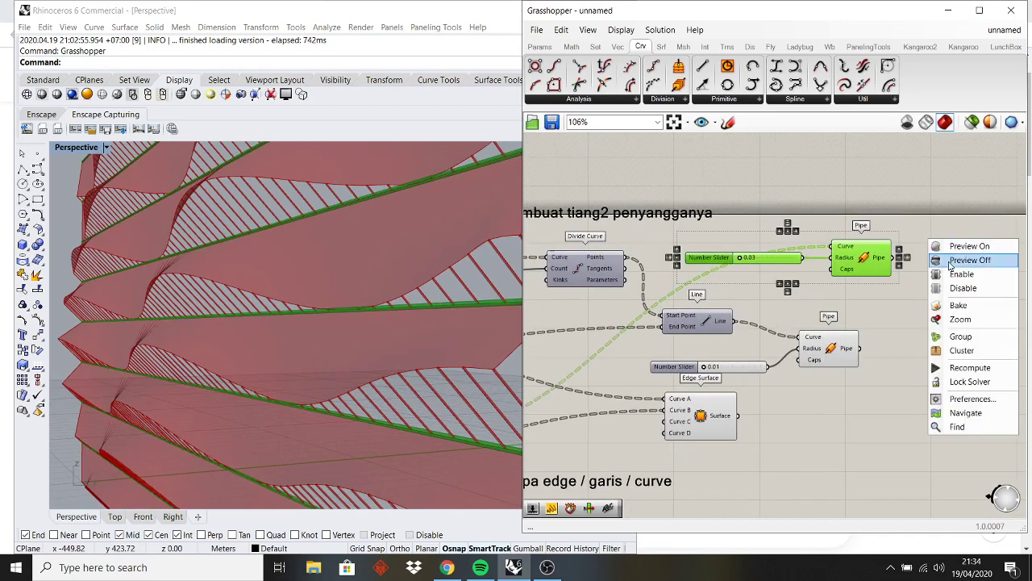
left_click(952, 331)
left_click_drag(814, 281, 904, 290)
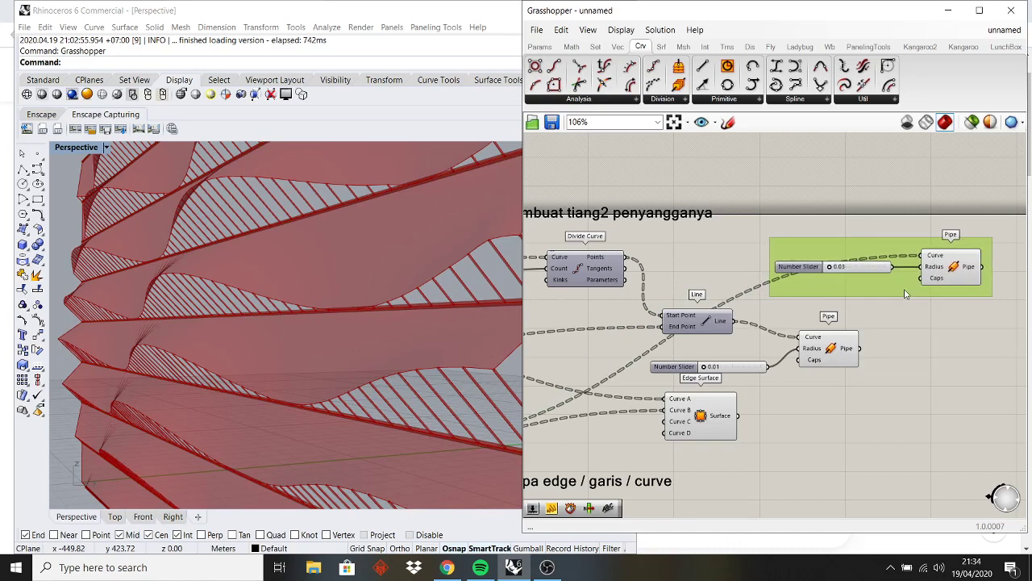
- Move the pole Pipe and its 0.01 radius slider to line up beneath the grouped edge Pipe
right_click_drag(844, 360, 834, 358)
left_click_drag(835, 389, 736, 340)
left_click_drag(822, 351, 947, 376)
right_click_drag(960, 450, 886, 432)
left_click_drag(893, 429, 743, 315)
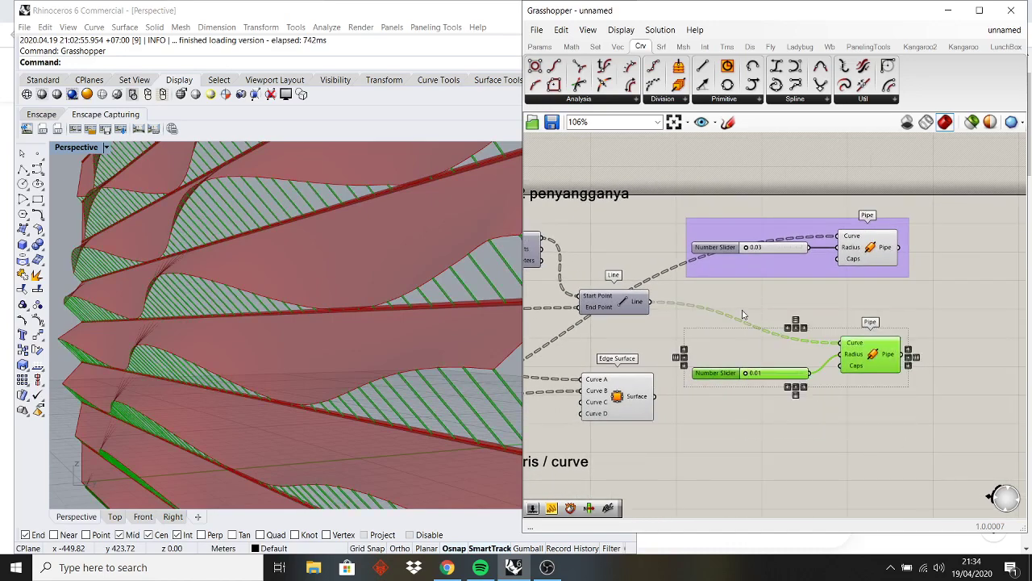
- Name the edge Pipe group "penyangga horizontal"
left_click(826, 273)
right_click(820, 273)
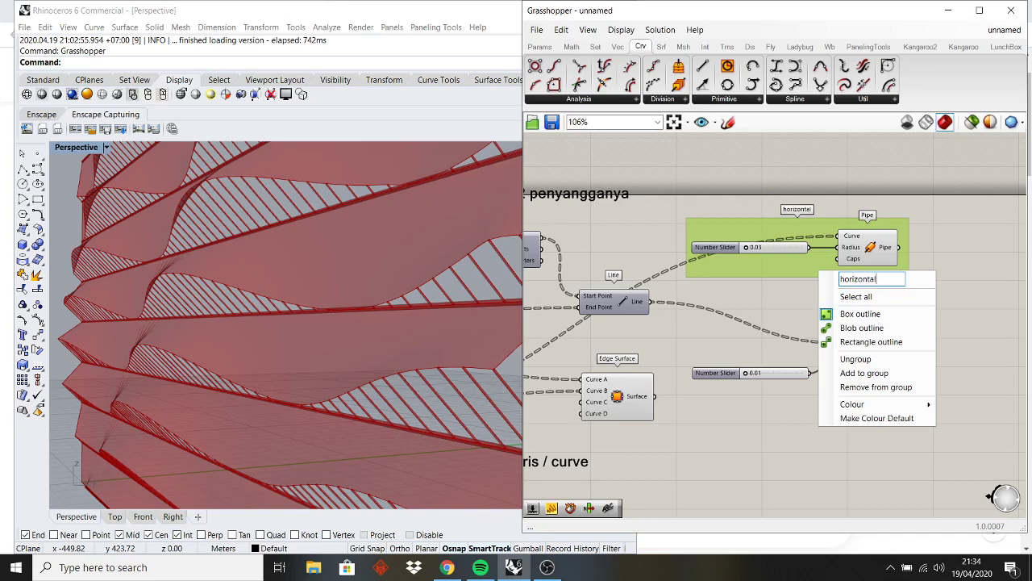
type("penyangga")
left_click(788, 301)
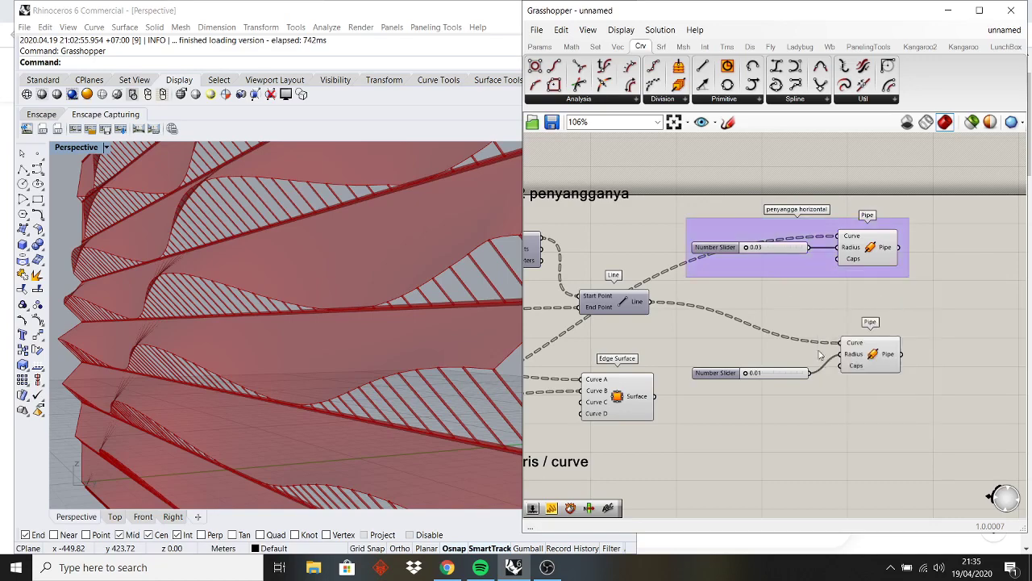
- Group the pole Pipe together with its 0.01 radius slider
left_click(863, 366)
left_click_drag(897, 449, 686, 322)
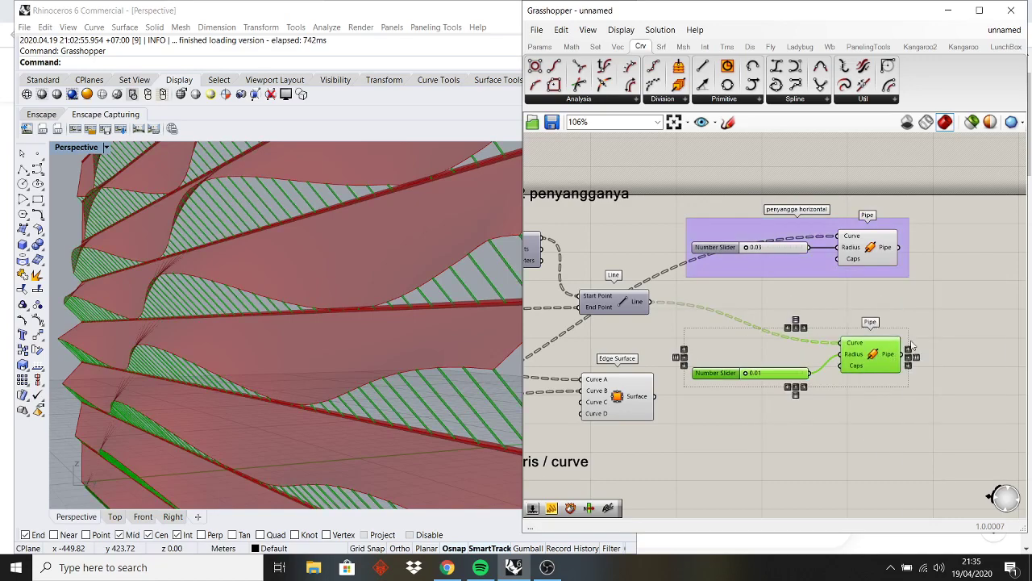
right_click(911, 339)
left_click(928, 410)
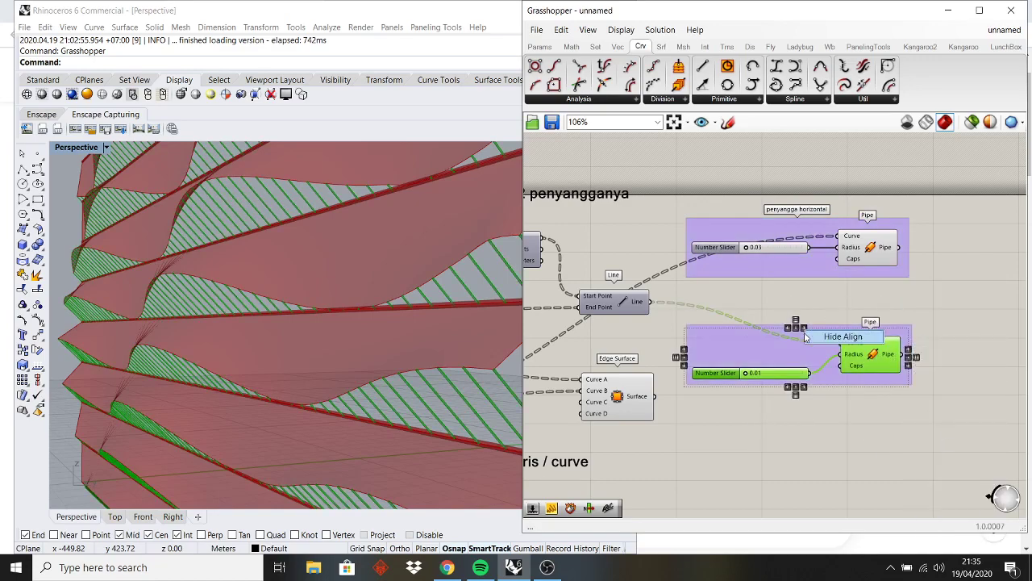
- Name the pole Pipe group "penyangga diagonal" and align it beneath the "penyangga horizontal" group
left_click(786, 345)
right_click(792, 349)
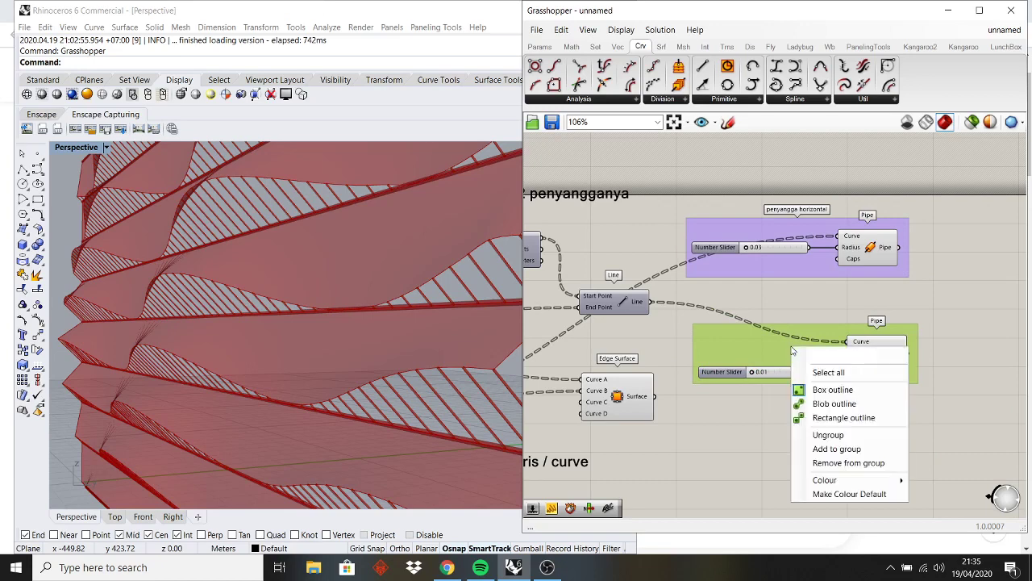
left_click(834, 353)
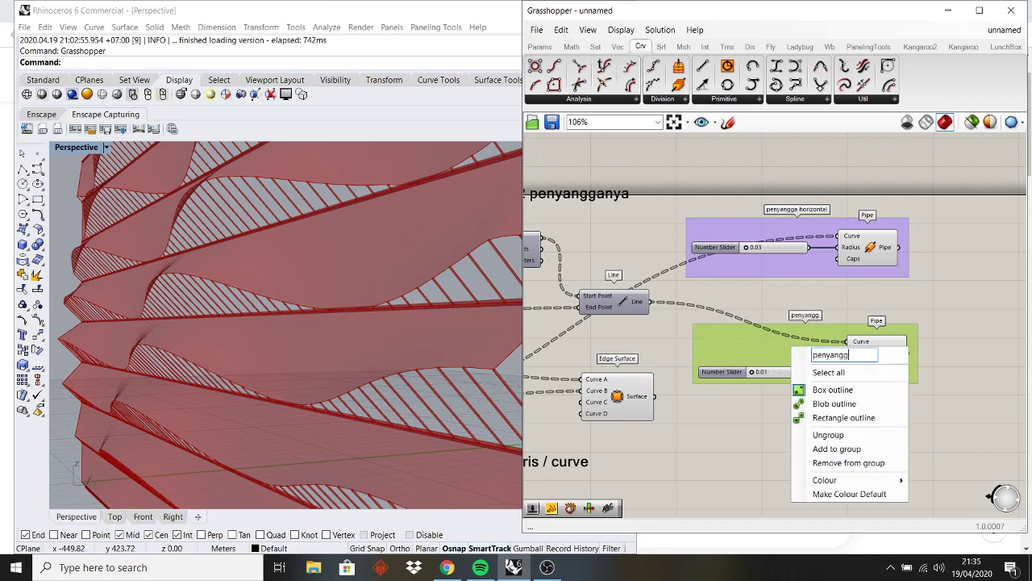
type("penyangga diagonal")
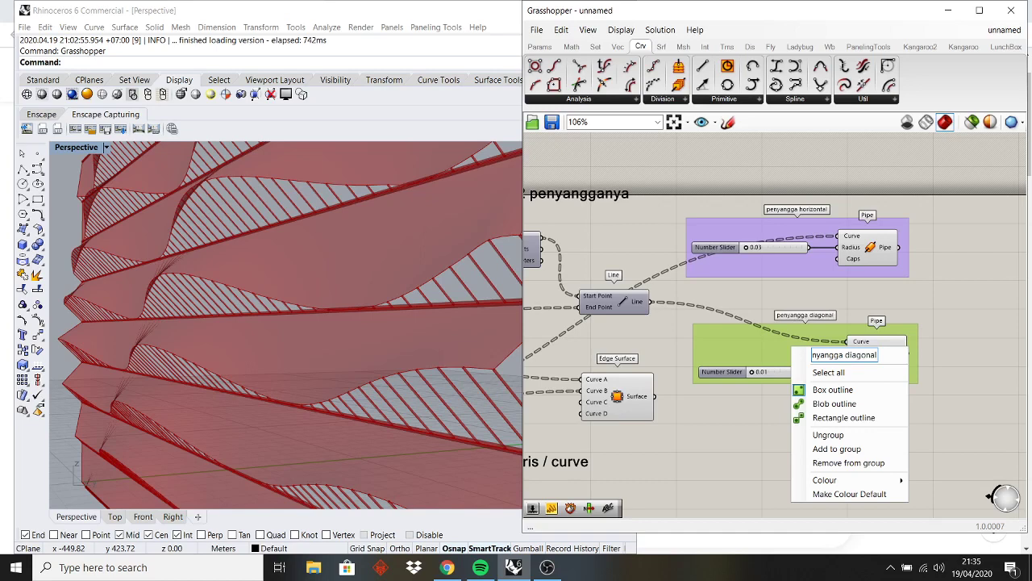
left_click(980, 434)
left_click_drag(836, 382, 823, 385)
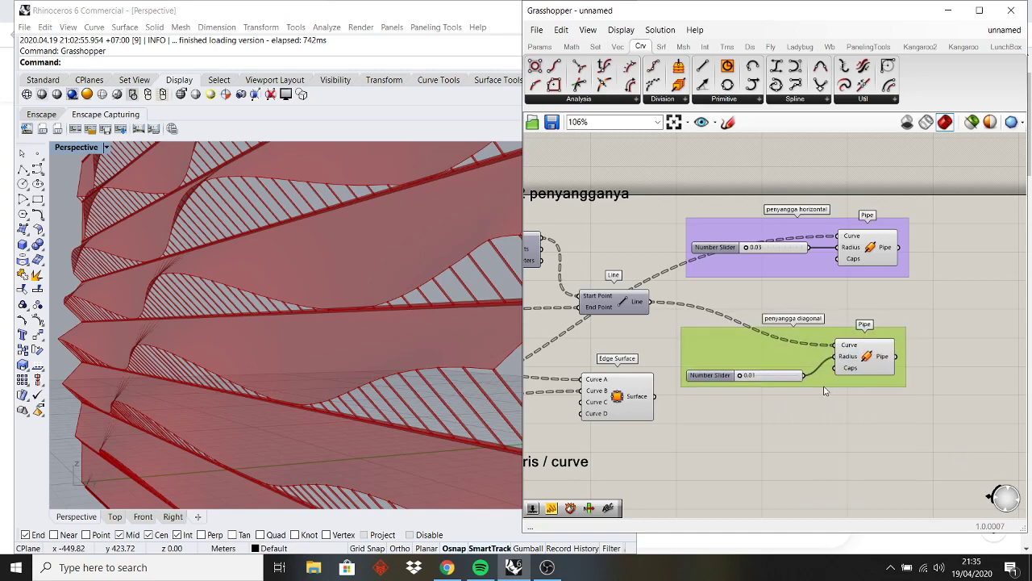
- Move the Edge Surface component beneath the "penyangga diagonal" group and put it in its own group
left_click(627, 404)
right_click_drag(614, 414, 688, 331)
left_click_drag(688, 330, 869, 397)
right_click(890, 418)
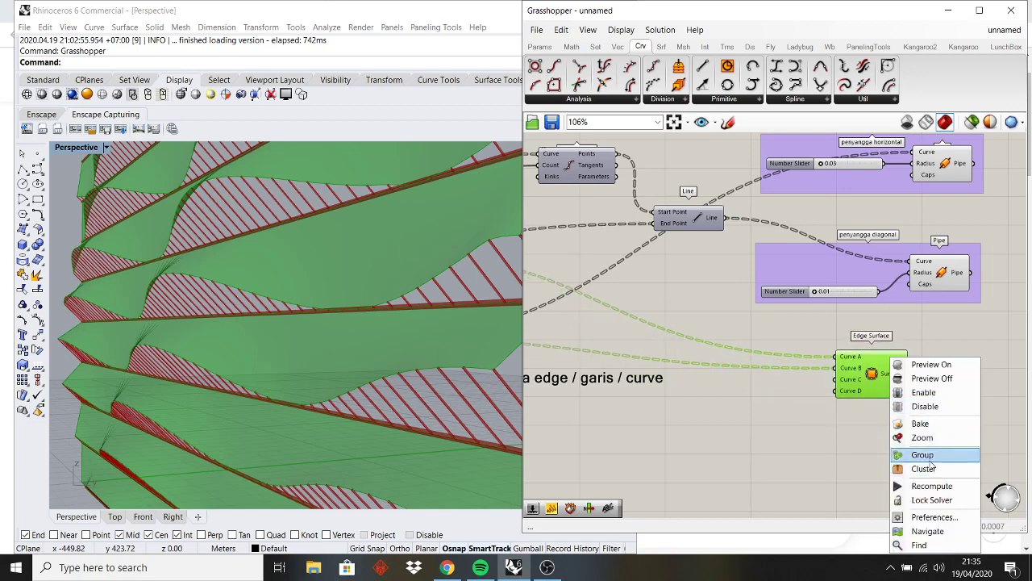
left_click(923, 455)
right_click_drag(927, 418, 818, 404)
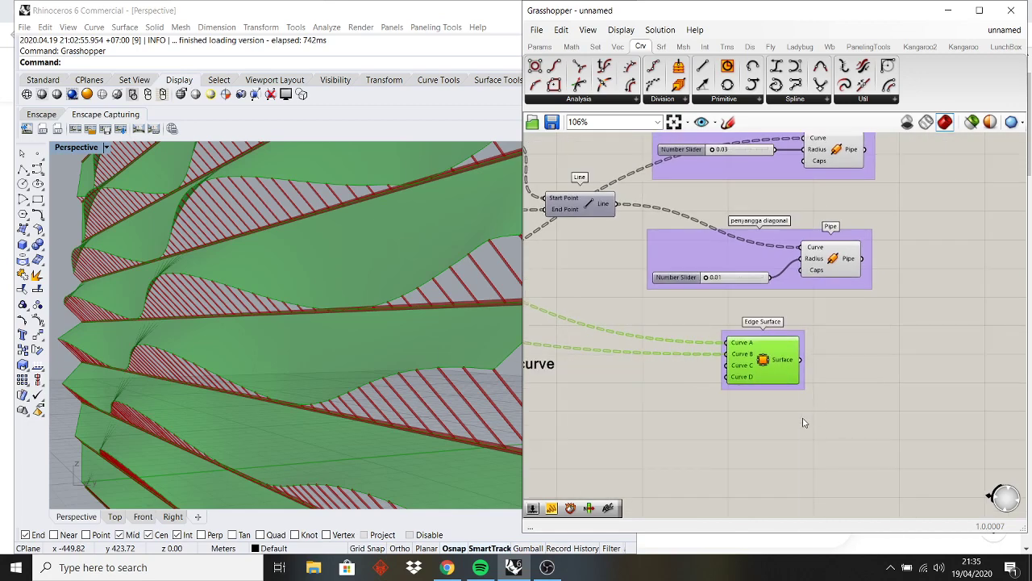
right_click(793, 421)
left_click(761, 415)
scroll(754, 354, "up", 2)
left_click(742, 335)
left_click(750, 326)
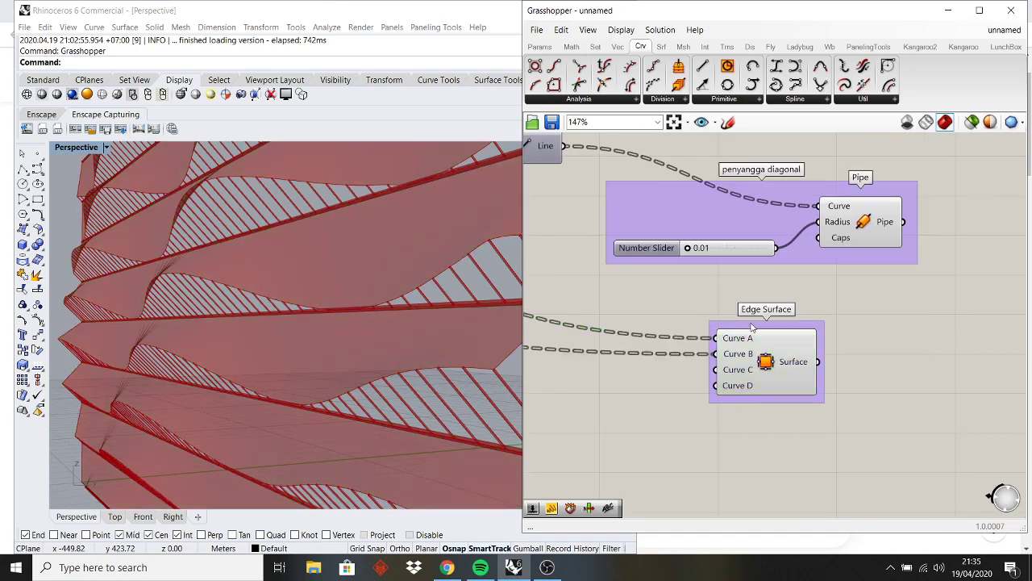
double_click(752, 326)
key("Escape")
right_click(750, 402)
left_click_drag(827, 406, 742, 409)
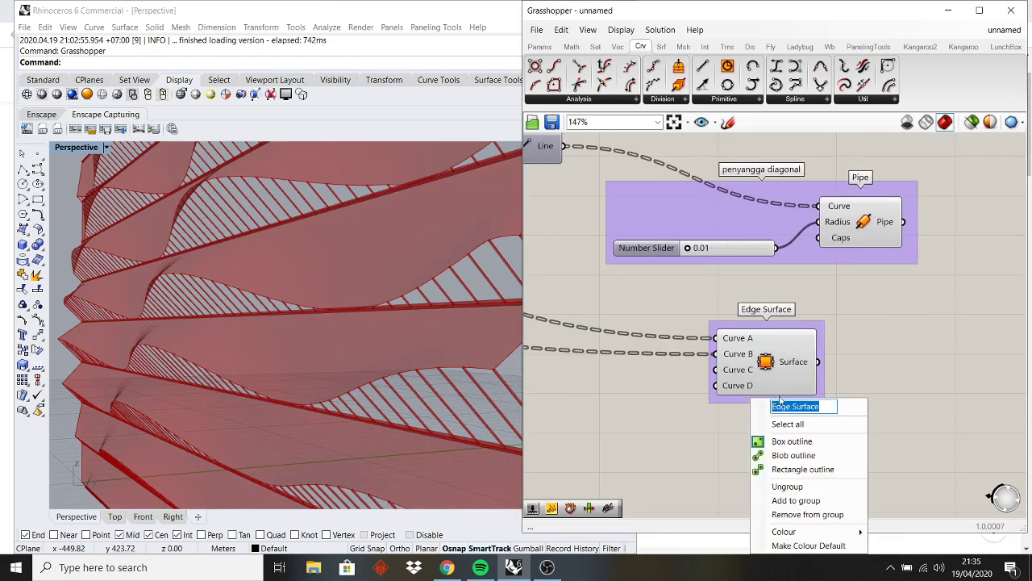
left_click(659, 426)
- Highlight the Edge Surface geometry in the model and examine the strips from several angles
left_click(735, 360)
right_click_drag(500, 352, 386, 346)
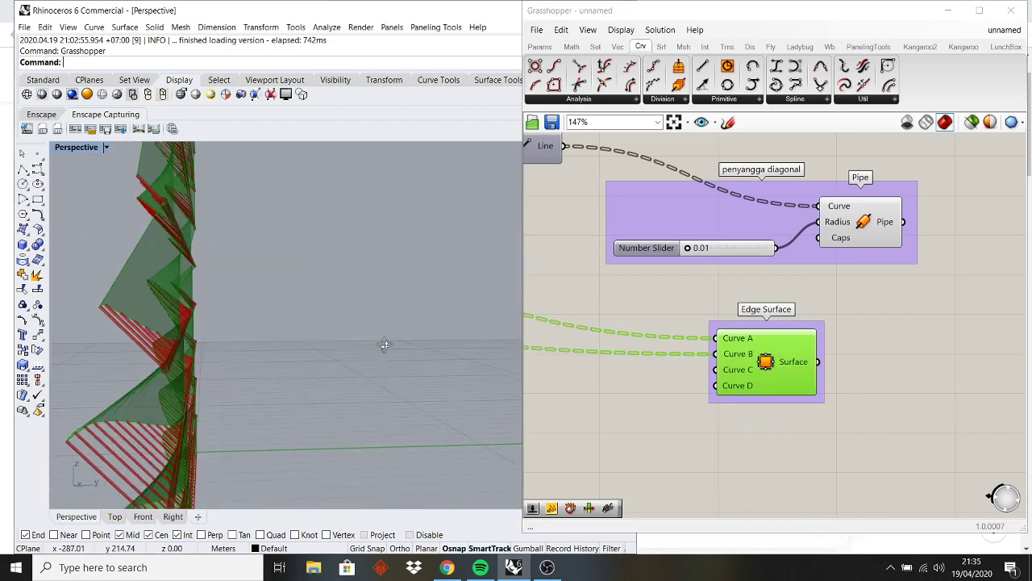
scroll(307, 350, "down", 5)
right_click_drag(308, 350, 492, 356)
right_click_drag(599, 393, 855, 427)
scroll(729, 401, "down", 1)
scroll(798, 333, "down", 2)
right_click_drag(798, 333, 697, 355)
scroll(818, 334, "up", 1)
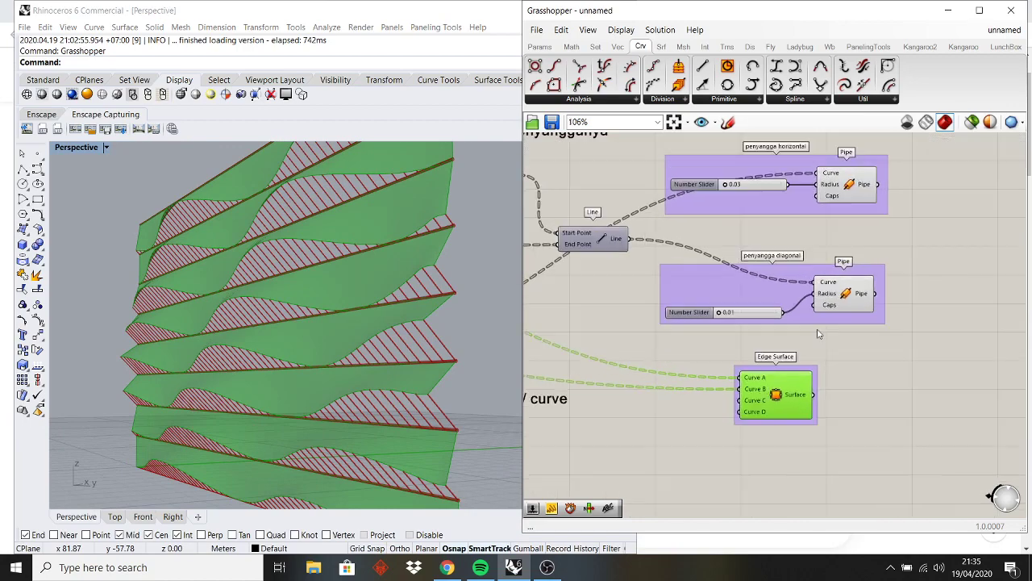
- Set the "penyangga diagonal" Pipe's radius slider to 0.02 and inspect the thicker poles on the facade
left_click_drag(847, 327, 751, 255)
scroll(777, 308, "up", 3)
scroll(737, 322, "up", 3)
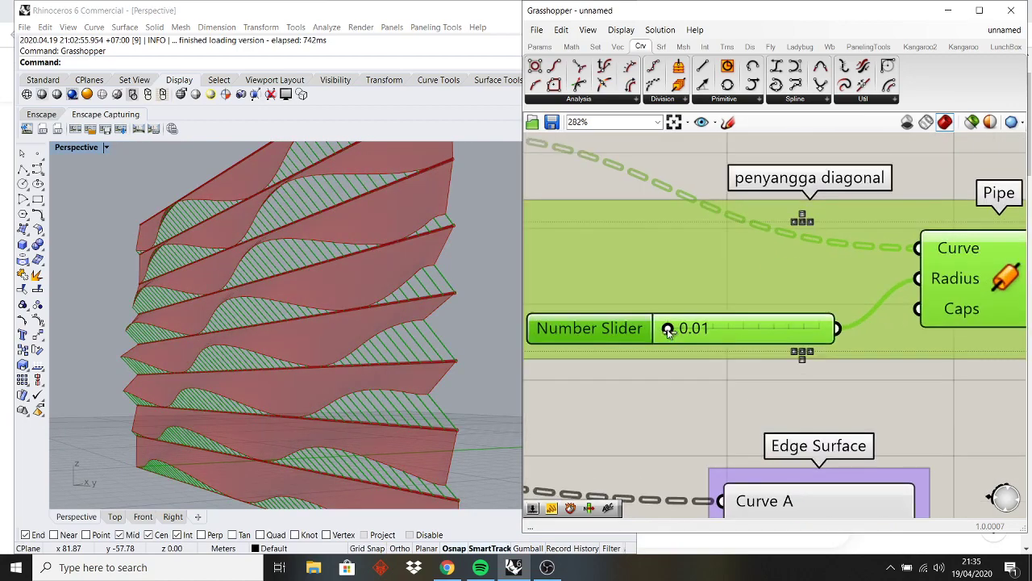
left_click_drag(668, 328, 670, 330)
scroll(445, 320, "up", 5)
scroll(663, 323, "up", 2)
left_click(529, 394)
right_click_drag(476, 385, 351, 371)
scroll(280, 375, "down", 8)
right_click_drag(279, 376, 337, 377)
scroll(690, 409, "down", 7)
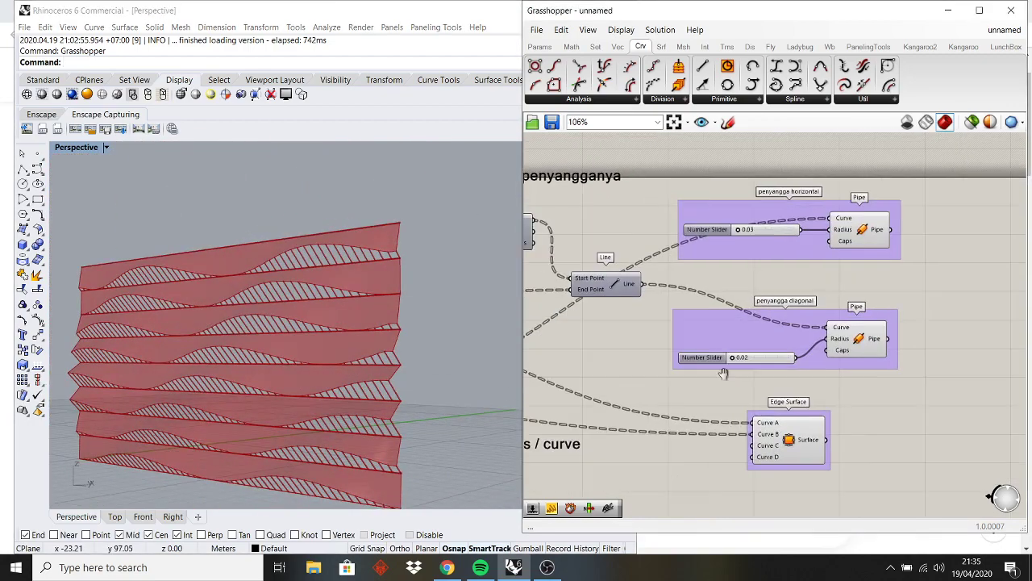
- Duplicate the "penyangga diagonal" group below Edge Surface, feed Interpolate's Curve into the copied Pipe, and inspect the piped wavy edges
left_click(605, 313)
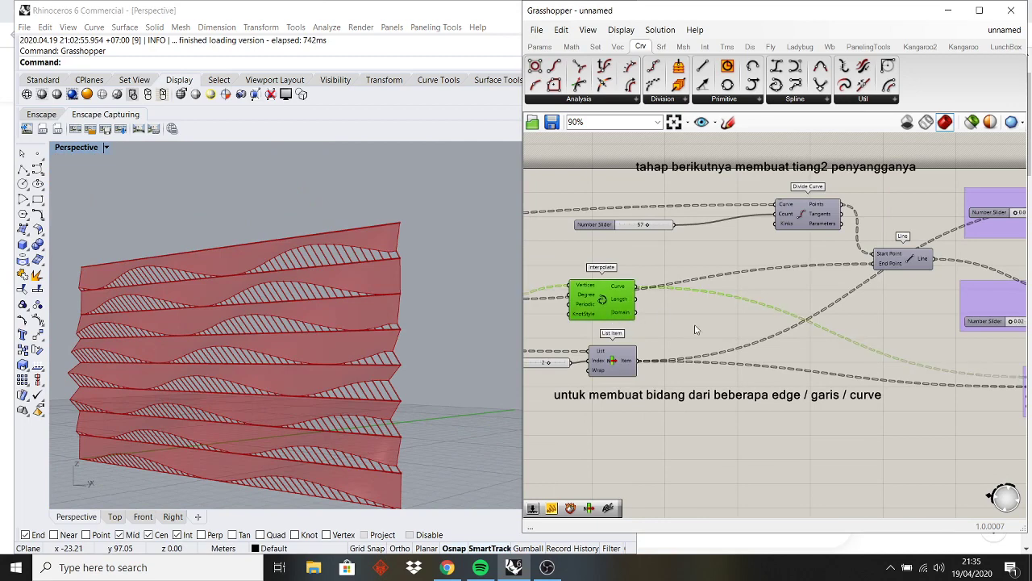
right_click_drag(696, 326, 518, 306)
left_click(881, 280)
left_click_drag(897, 297, 616, 269, "alt")
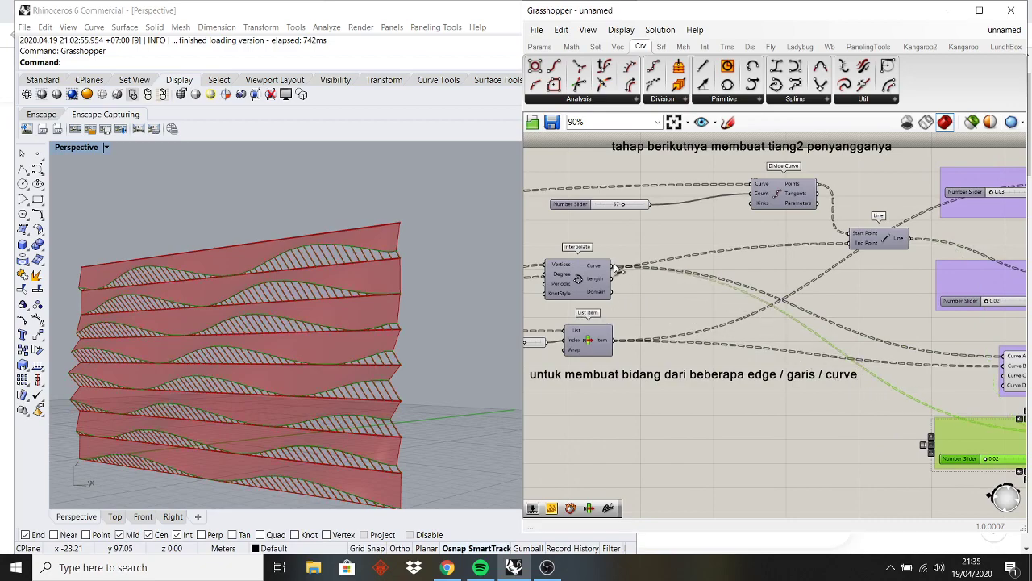
right_click_drag(706, 342, 565, 304)
left_click(824, 448)
scroll(393, 355, "up", 8)
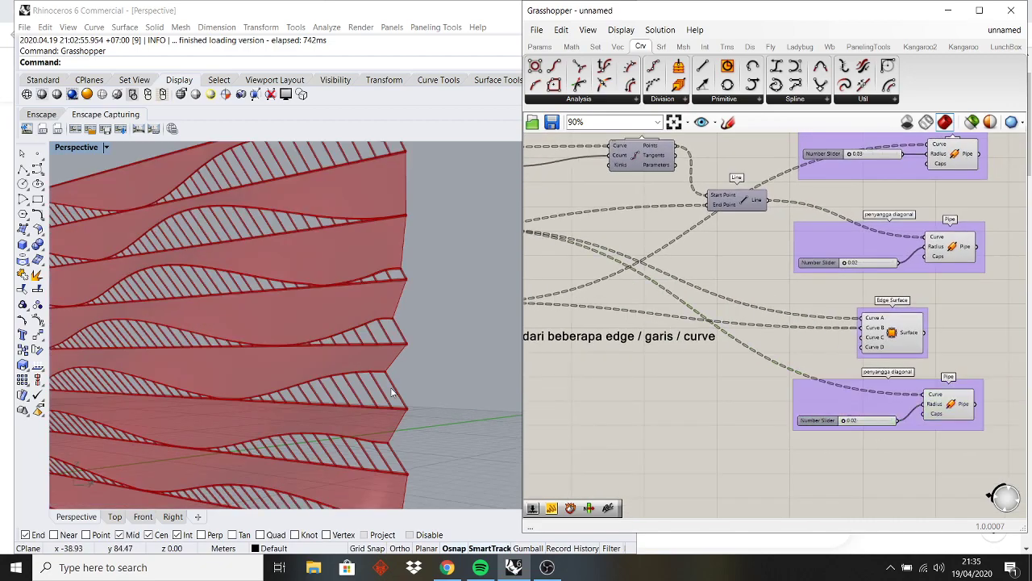
right_click_drag(387, 359, 397, 340)
scroll(280, 348, "down", 4)
scroll(333, 335, "down", 2)
scroll(350, 333, "down", 4)
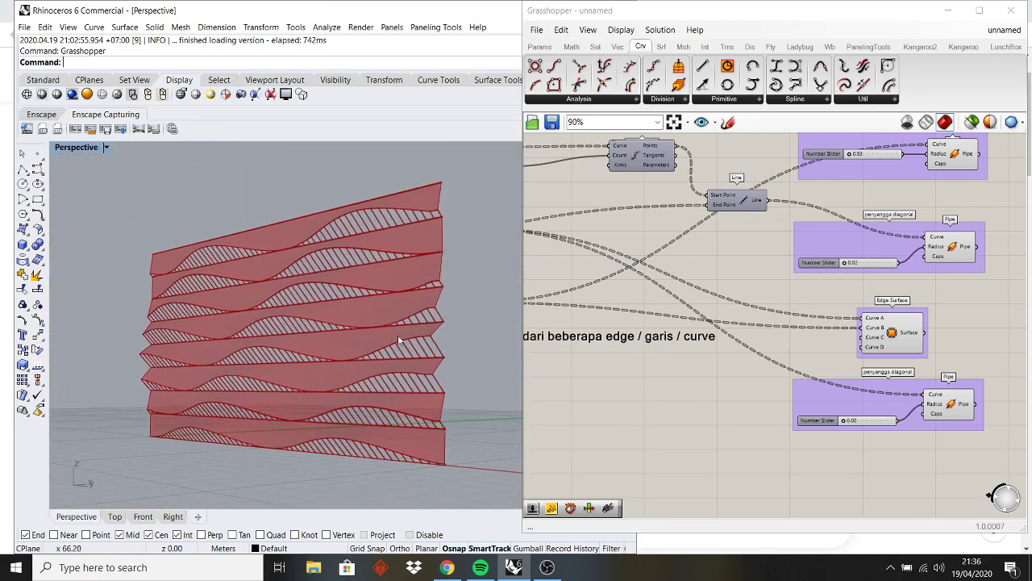
- Line up the duplicated Pipe group beneath the Edge Surface group and the other support groups
right_click_drag(767, 313, 684, 306)
left_click_drag(782, 385, 770, 396)
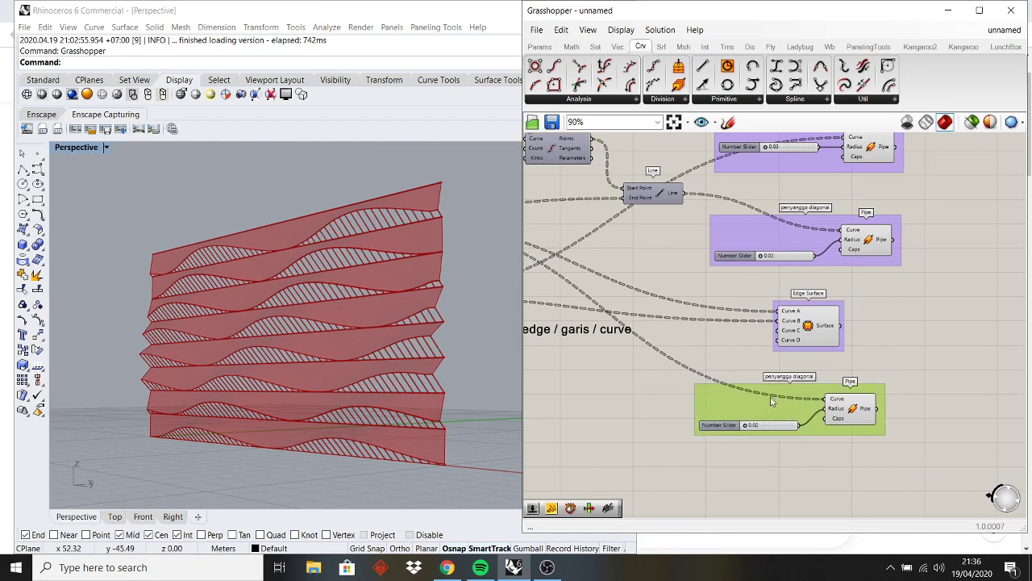
right_click_drag(901, 309, 812, 340)
left_click_drag(776, 425, 793, 424)
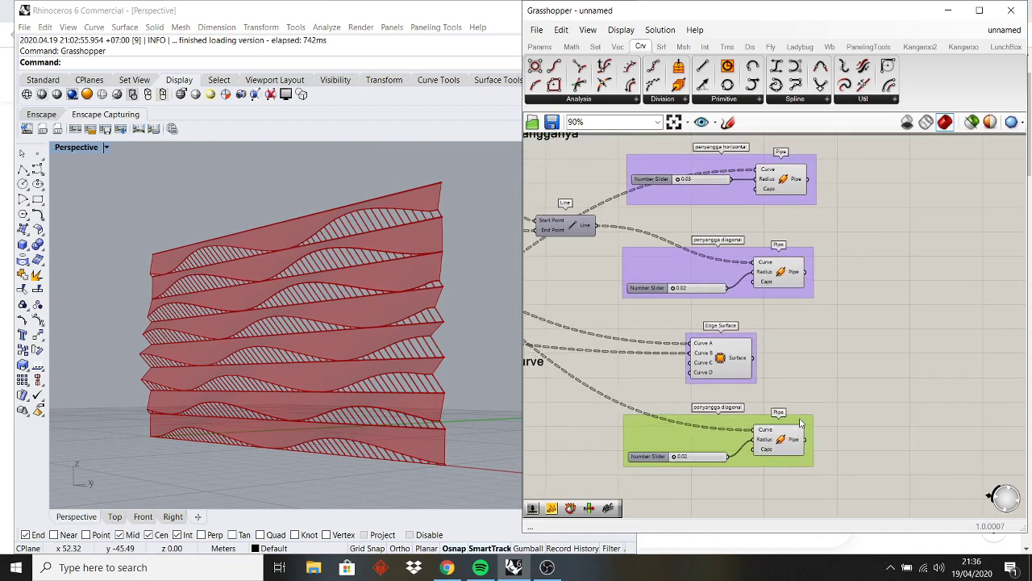
- Add a Merge component and place it beside the Pipe and Edge Surface groups
double_click(851, 340)
type("merg")
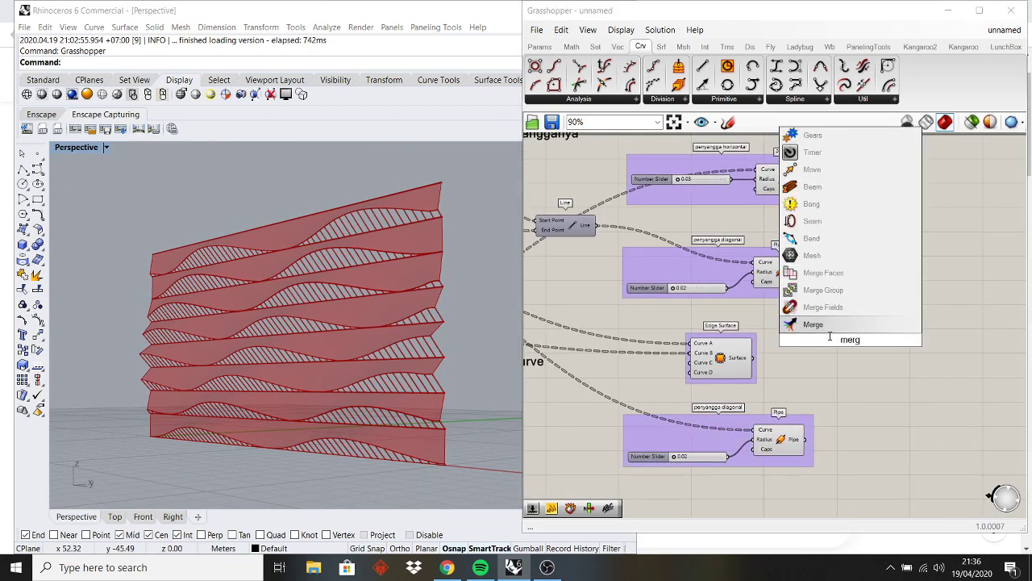
key("Return")
left_click_drag(853, 341, 907, 256)
- Connect the horizontal Pipe, diagonal Pipe, Edge Surface and duplicated Pipe outputs to Merge inputs D1 to D4
left_click(792, 187)
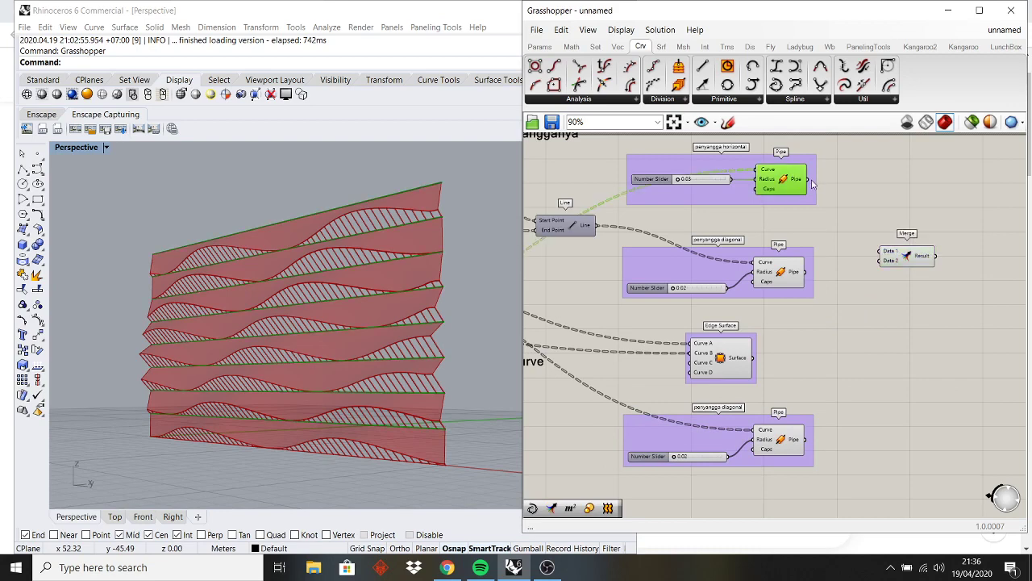
left_click_drag(812, 185, 885, 259)
left_click_drag(809, 275, 890, 256)
left_click_drag(753, 357, 891, 261)
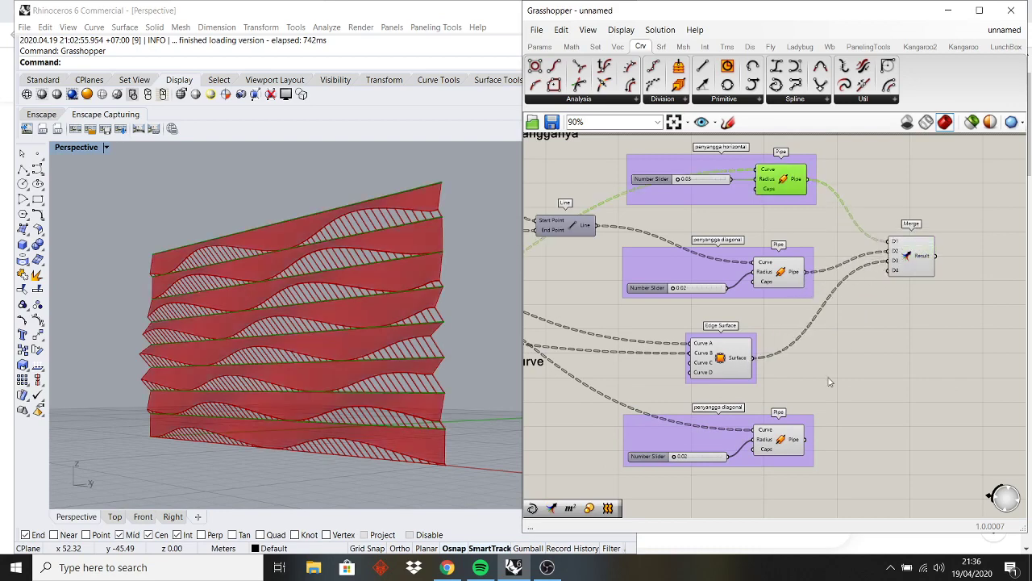
left_click_drag(826, 434, 919, 299)
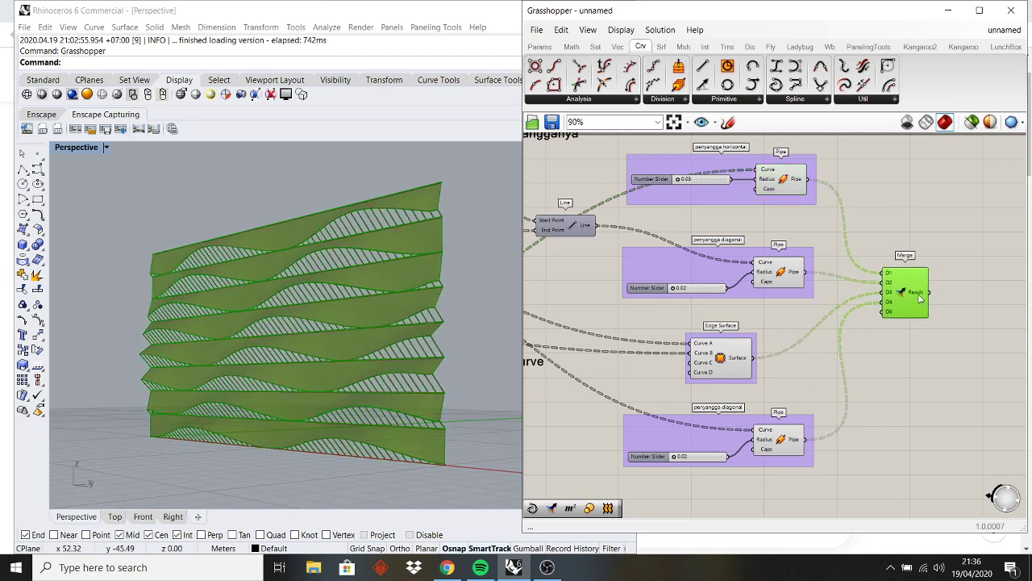
left_click(867, 371)
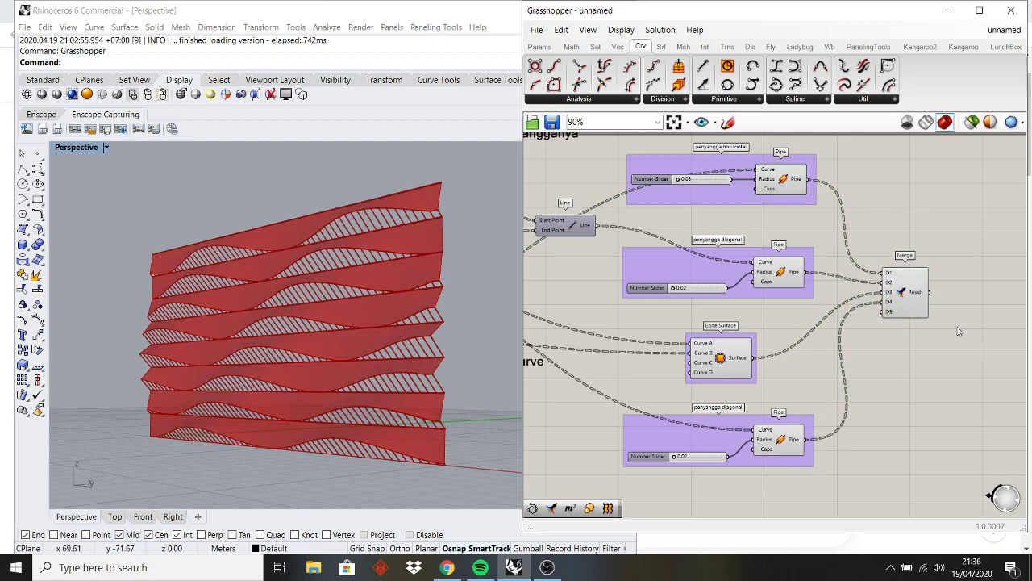
- Turn off the preview of the three Pipe groups and the Edge Surface group feeding the Merge
left_click(913, 303)
scroll(806, 241, "down", 2)
left_click_drag(836, 192, 727, 441)
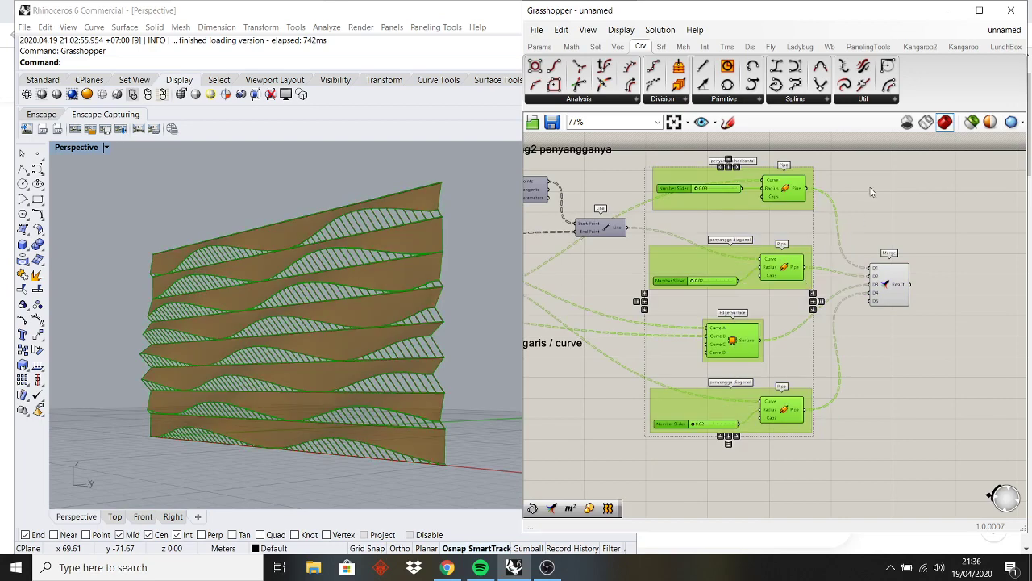
right_click(871, 192)
left_click(909, 205)
right_click_drag(911, 277, 795, 292)
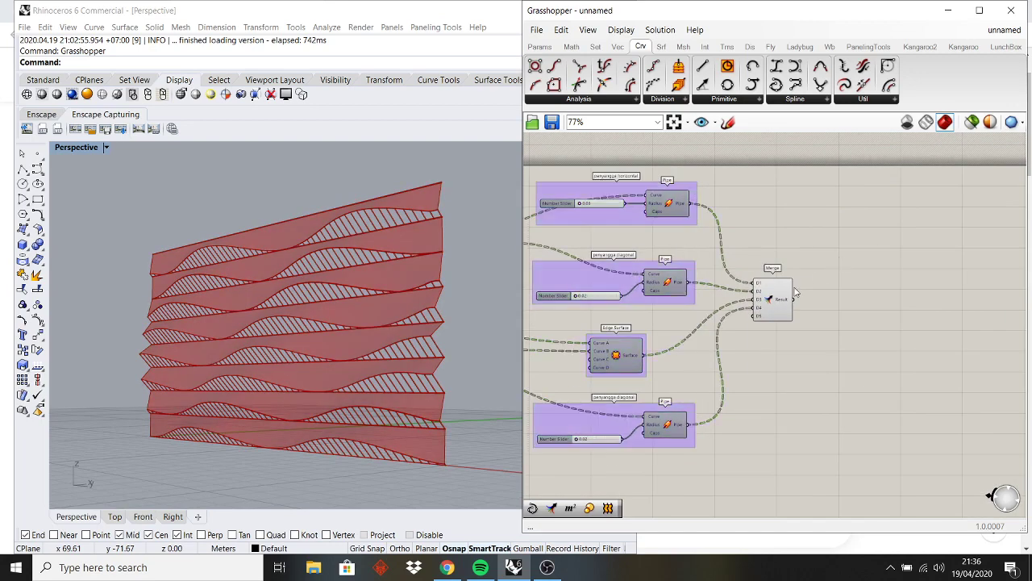
- Put the Merge component in its own group, name the group "Bake", and shift it slightly
left_click(773, 299)
right_click(838, 289)
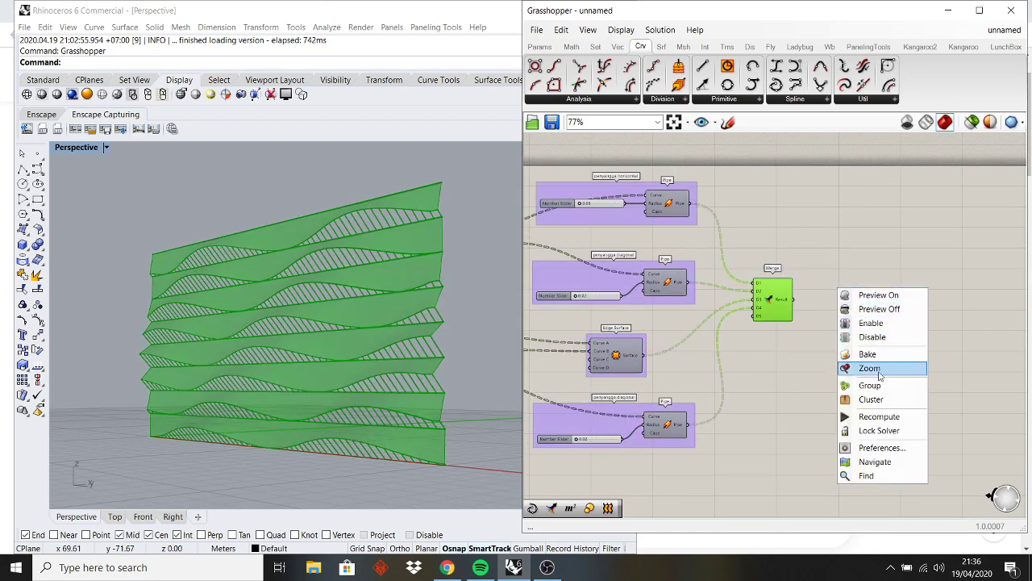
left_click(871, 385)
scroll(791, 286, "up", 4)
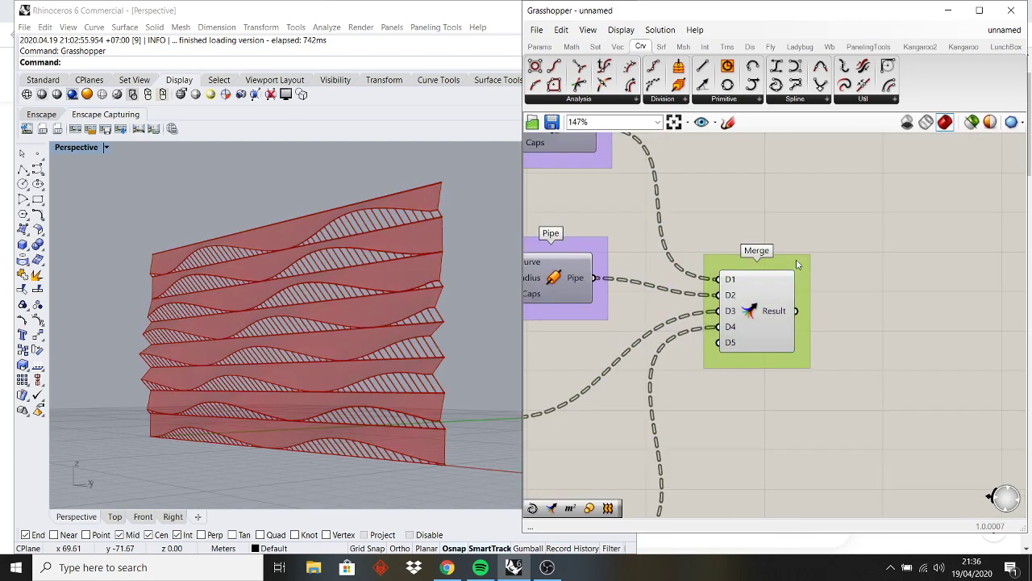
right_click(796, 259)
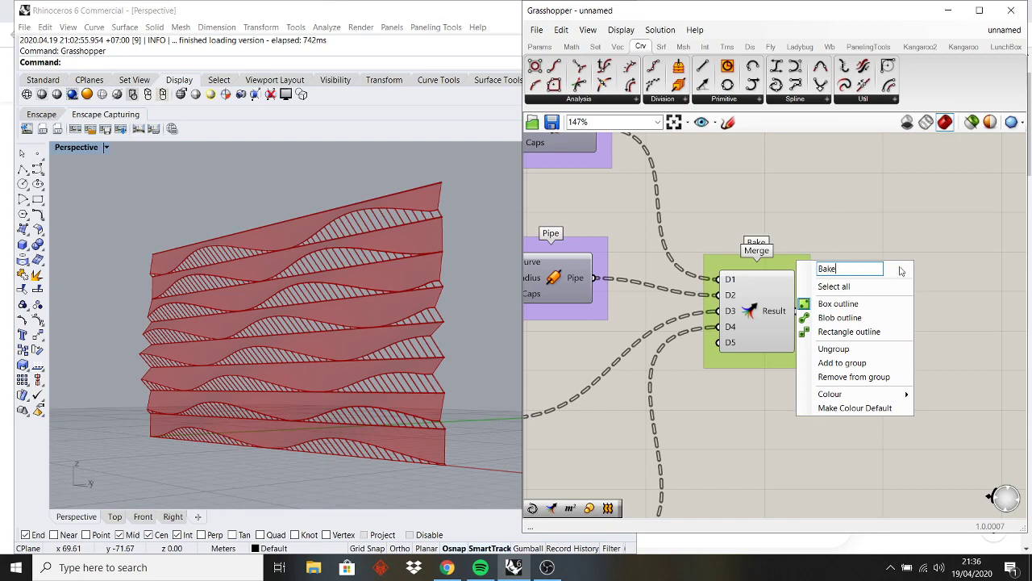
left_click(864, 249)
left_click_drag(766, 270, 775, 292)
- Add a scribble reading "silahkan bake" and place it just beneath the Merge group
double_click(750, 440)
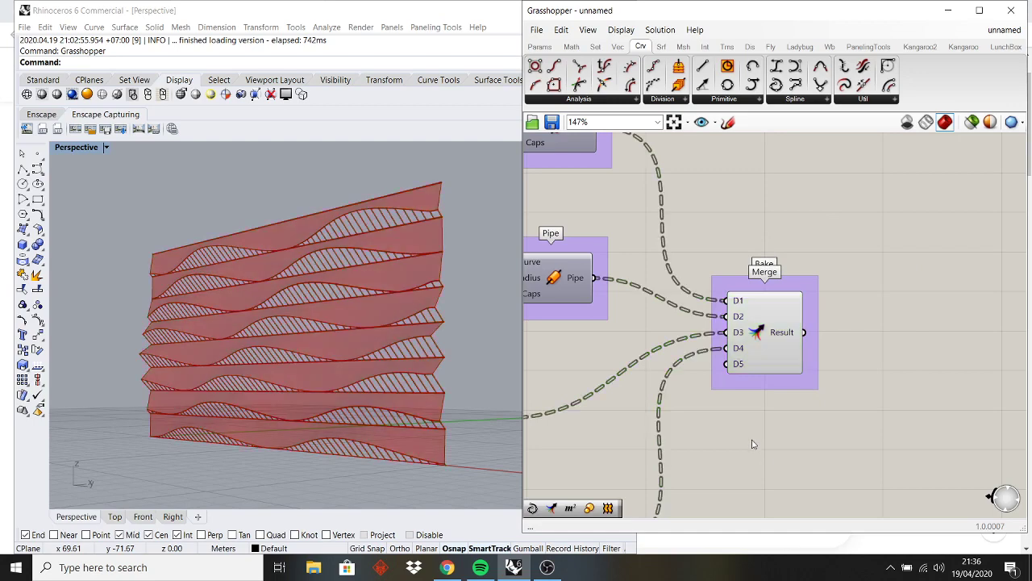
type("sc")
left_click(729, 393)
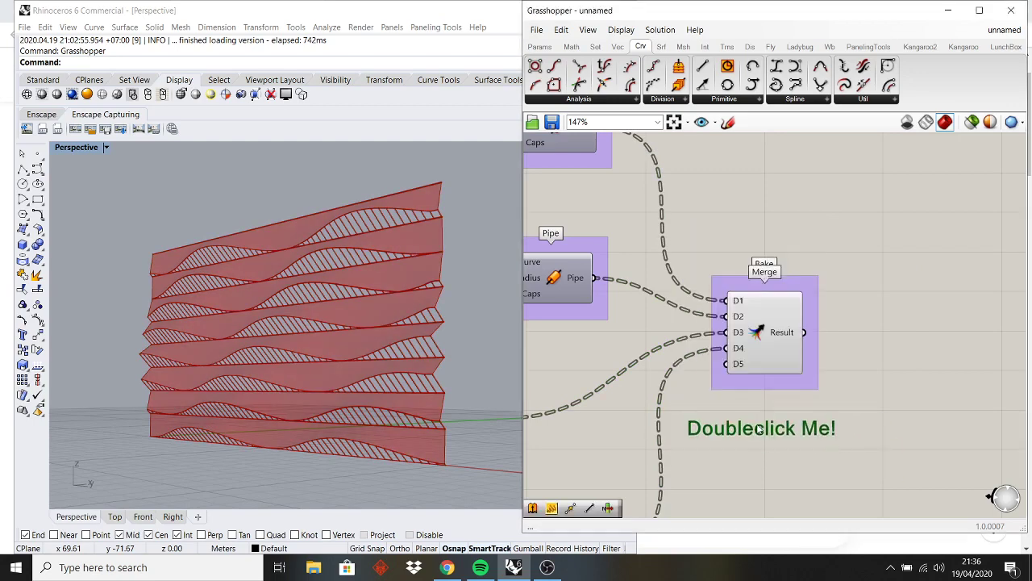
double_click(746, 437)
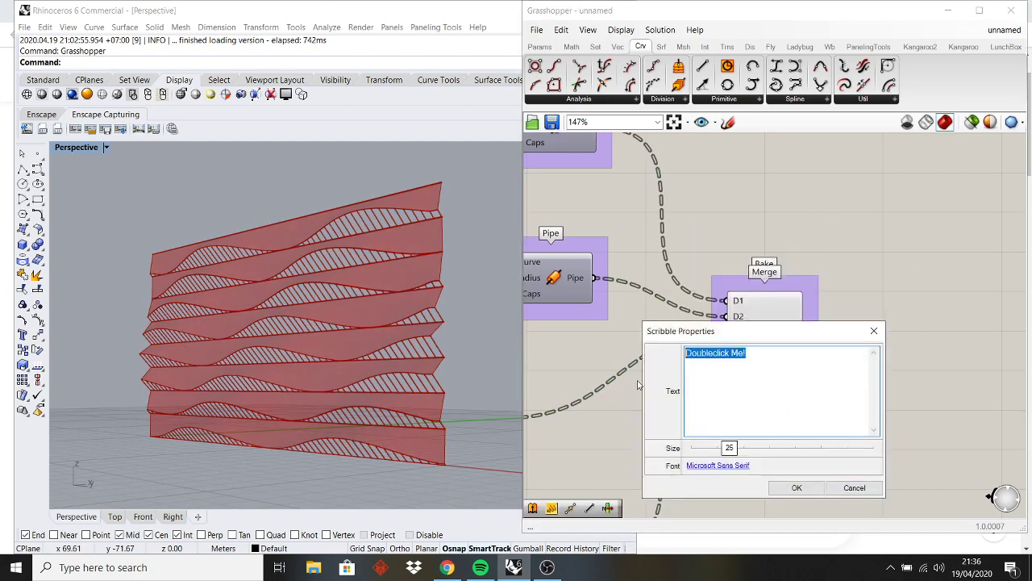
type("bake")
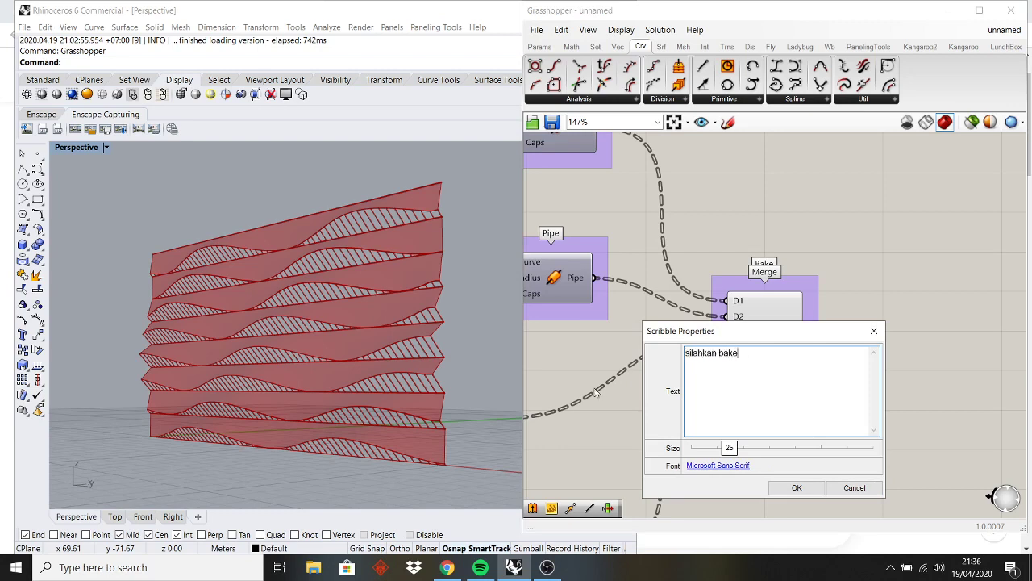
left_click(796, 488)
left_click_drag(773, 428, 770, 420)
left_click(902, 343)
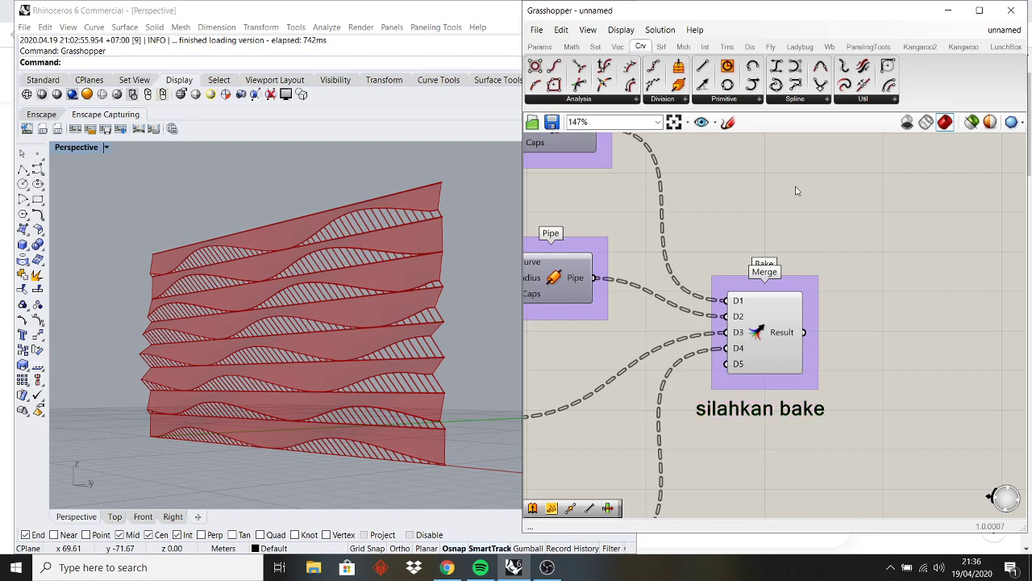
- Save the Grasshopper definition as "minggu 11 wavy" in the minggu 11 folder
key("ctrl+s")
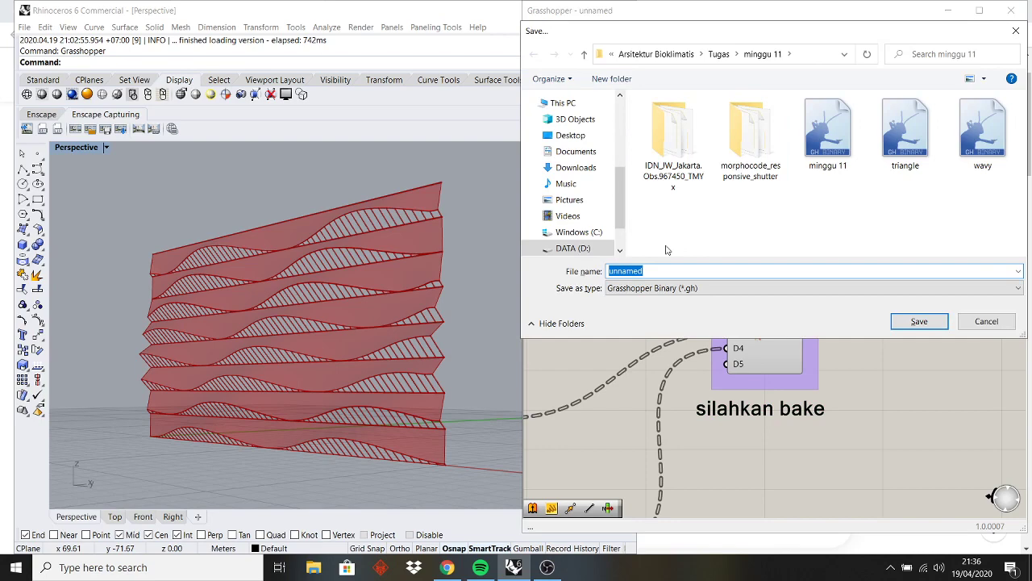
type("minggu 11 wavy")
key("Return")
- Bake the Merge component's geometry into the Rhino model using the default bake attributes
left_click(762, 329)
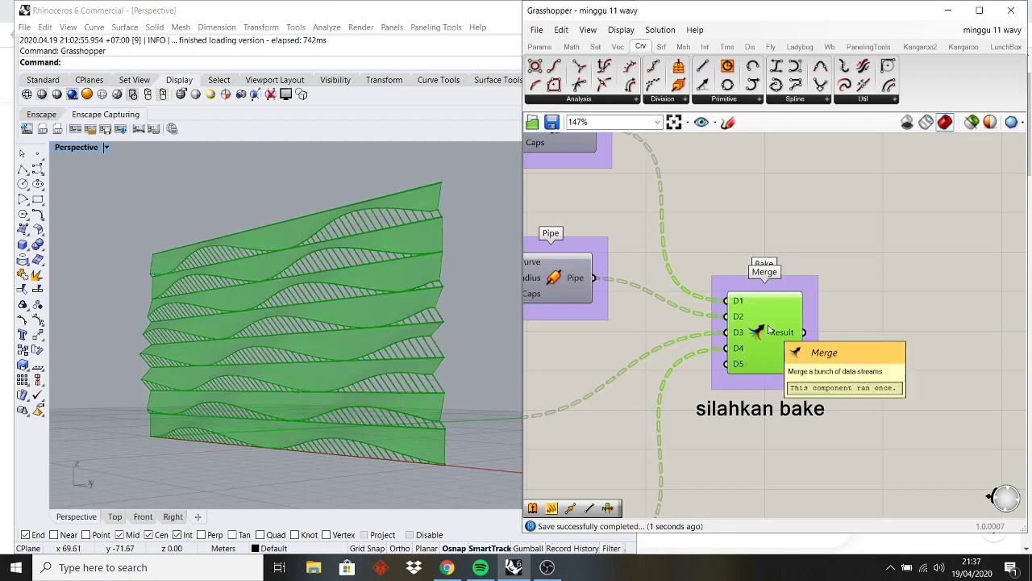
right_click(768, 326)
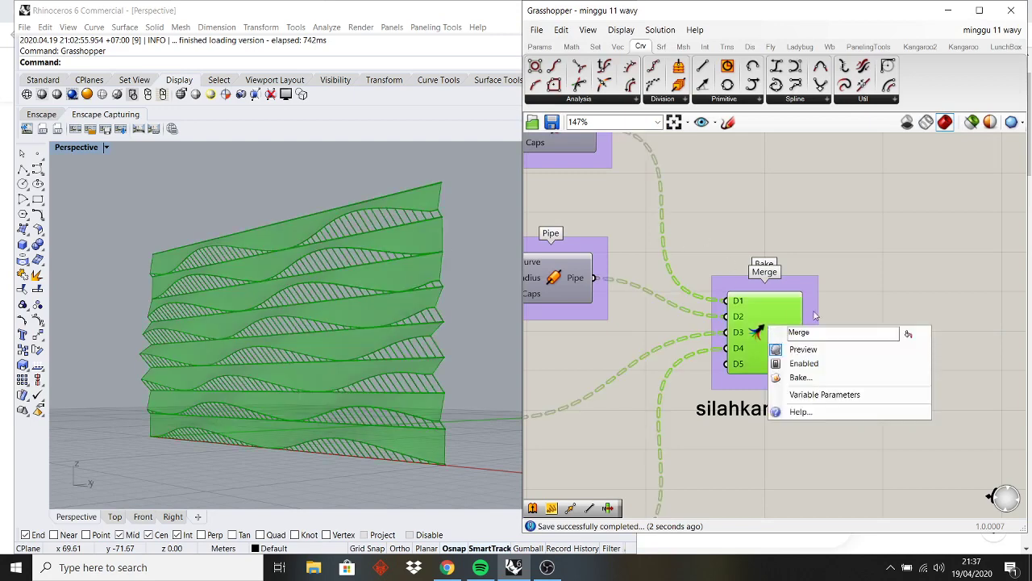
left_click(815, 379)
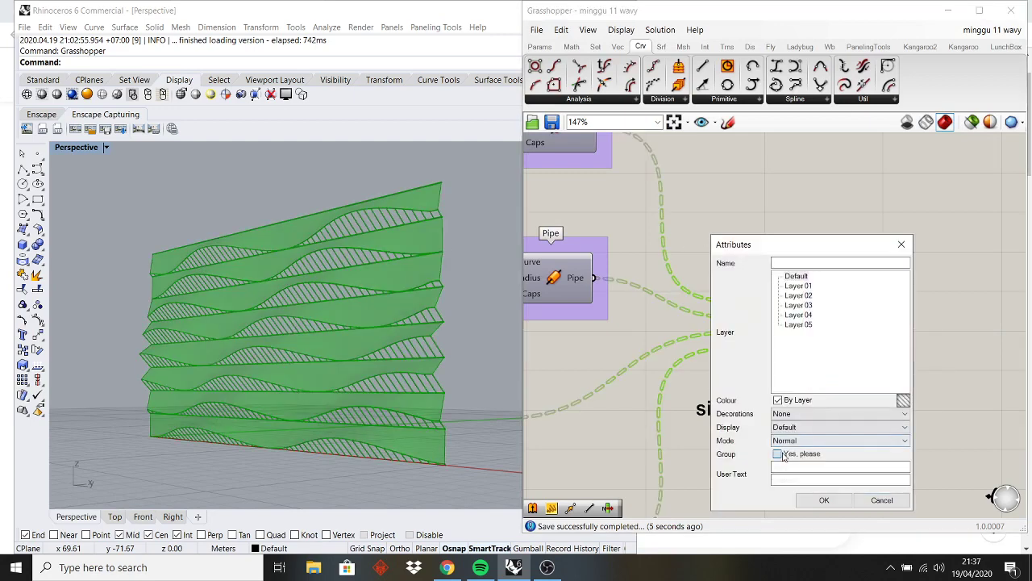
left_click(819, 500)
left_click(839, 448)
left_click(766, 345)
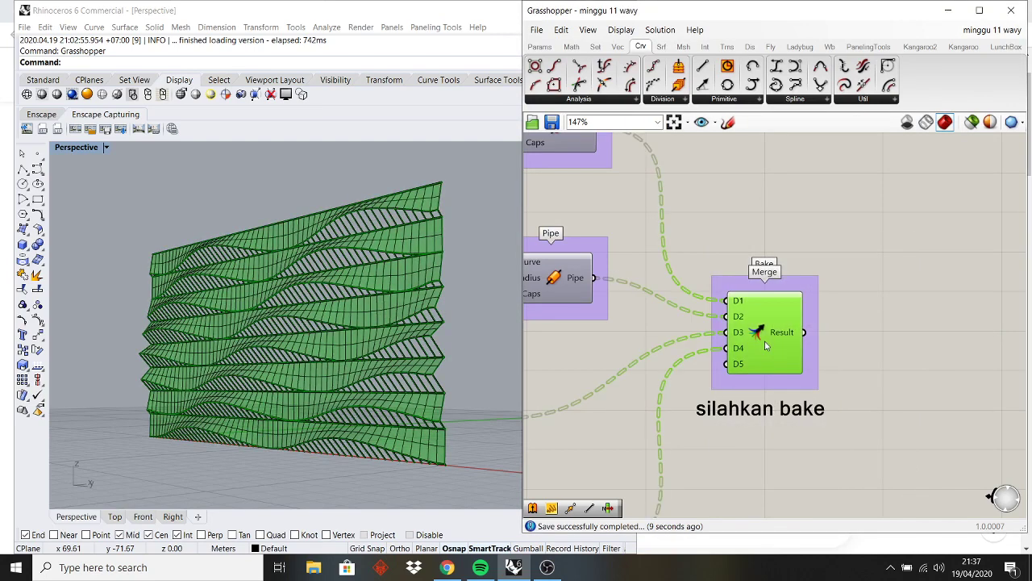
- Close the Grasshopper window, maximize Rhino and view the baked facade in Rendered display mode from its opposite end
left_click(1013, 11)
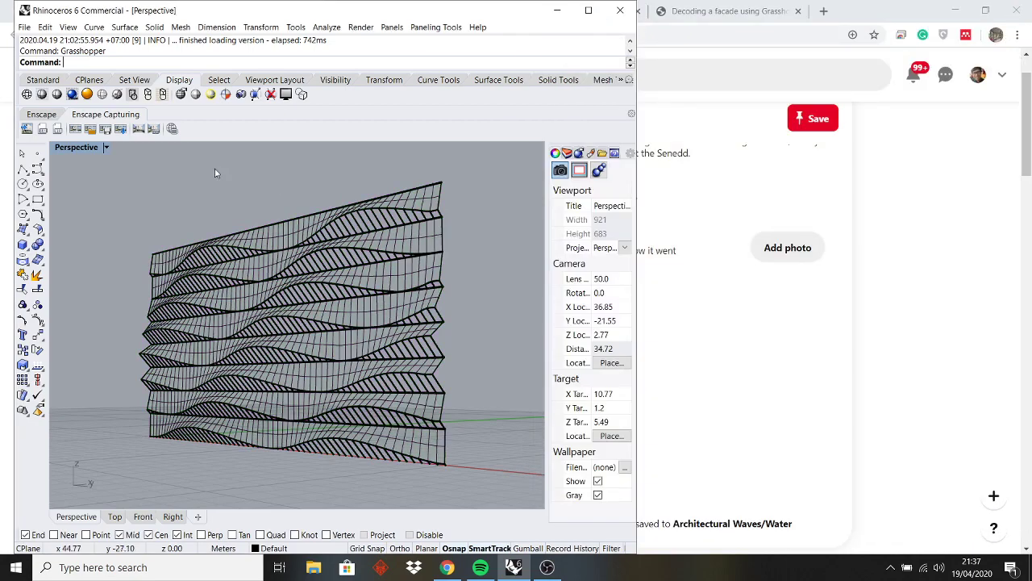
left_click(588, 11)
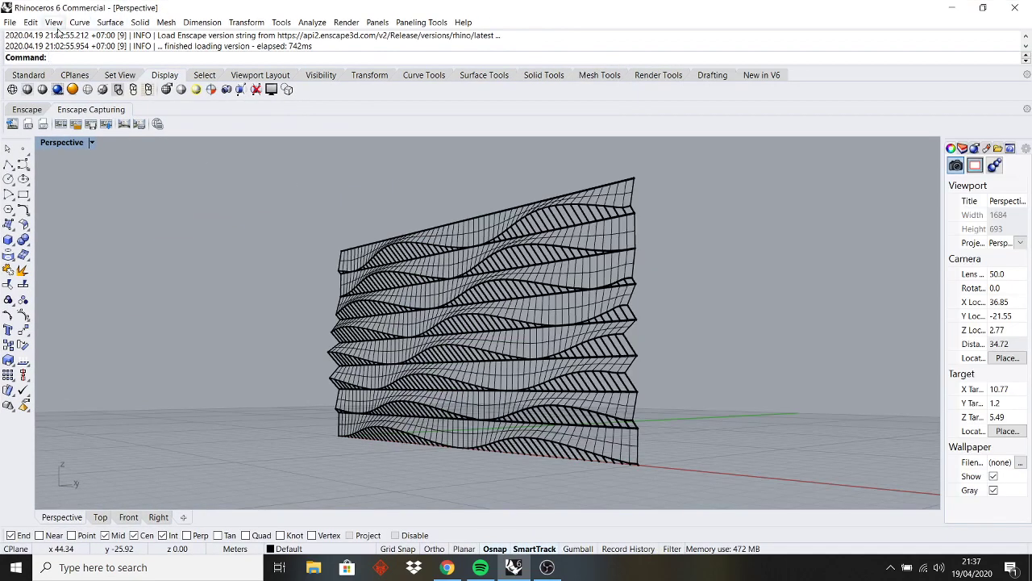
left_click(57, 89)
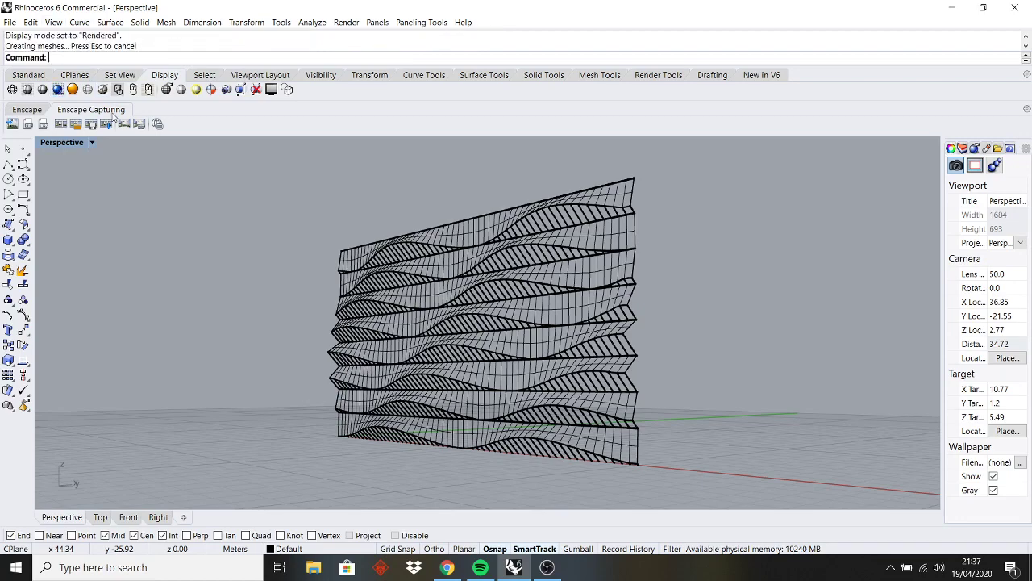
right_click_drag(398, 222, 373, 200)
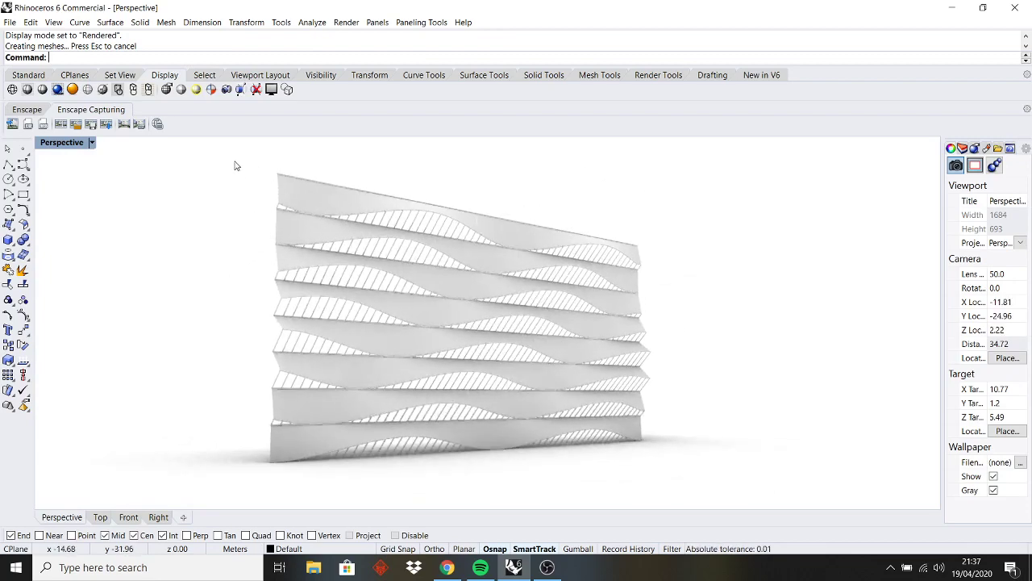
- Select the entire baked facade and start a Save As into the minggu 11 folder under Tugas
left_click_drag(234, 165, 730, 492)
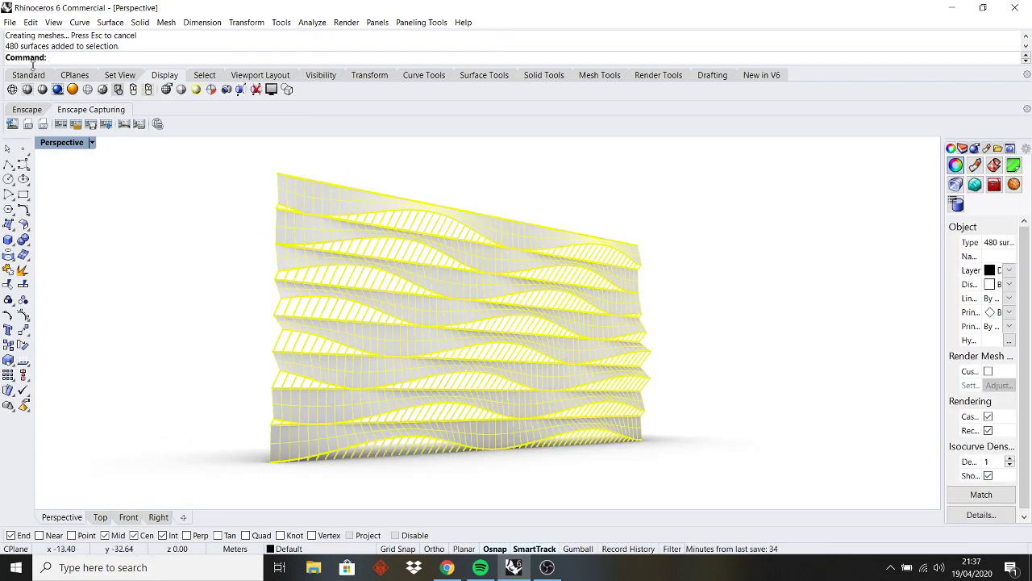
left_click(11, 24)
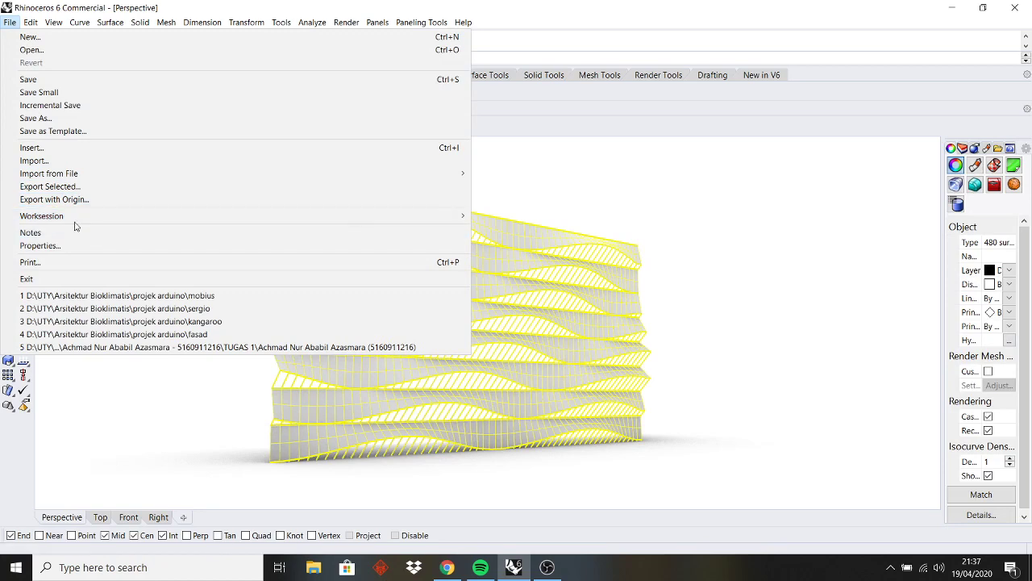
left_click(80, 122)
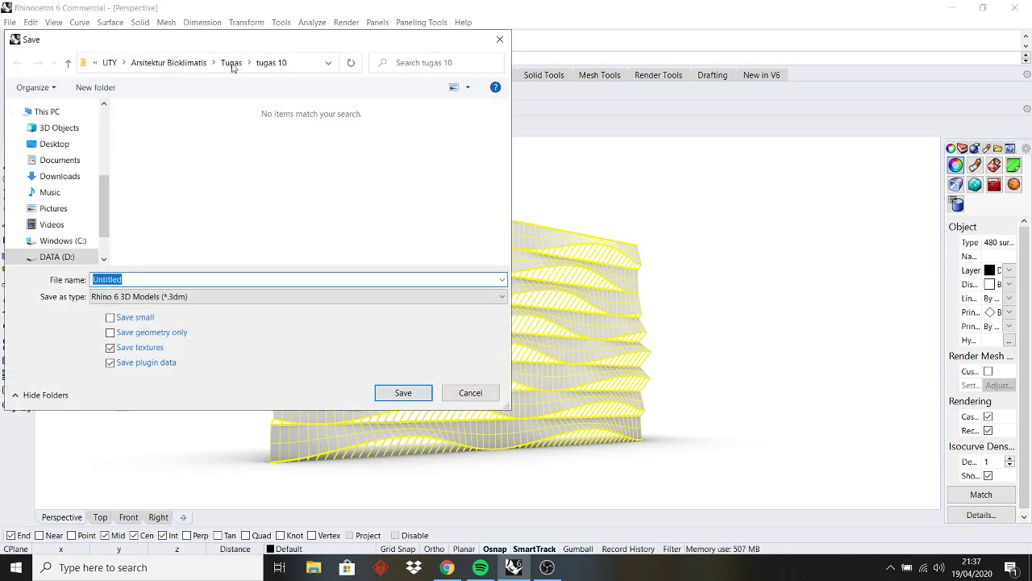
left_click(233, 63)
double_click(157, 127)
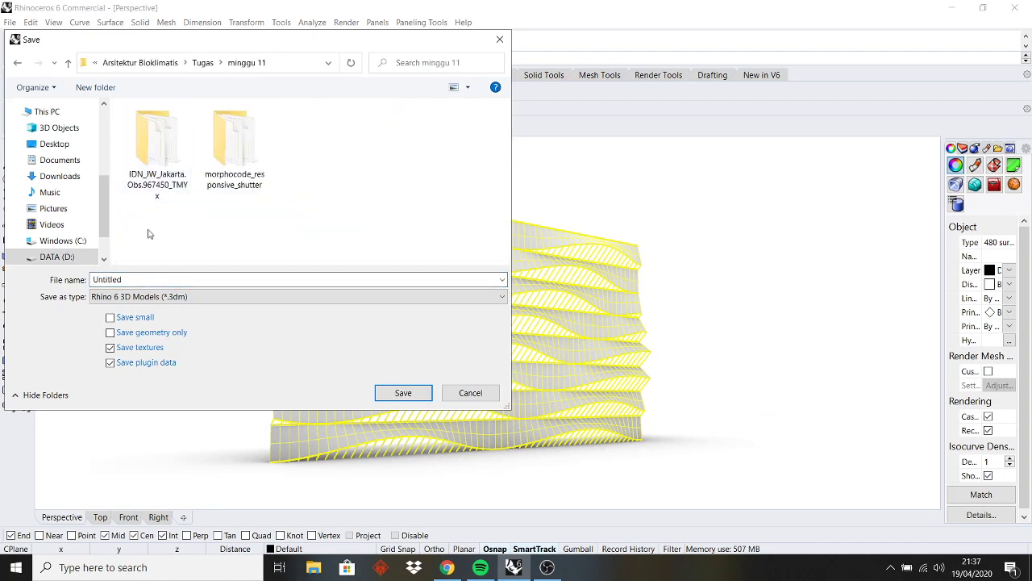
- Set the save file type to SketchUp (*.skp)
double_click(134, 278)
left_click(149, 297)
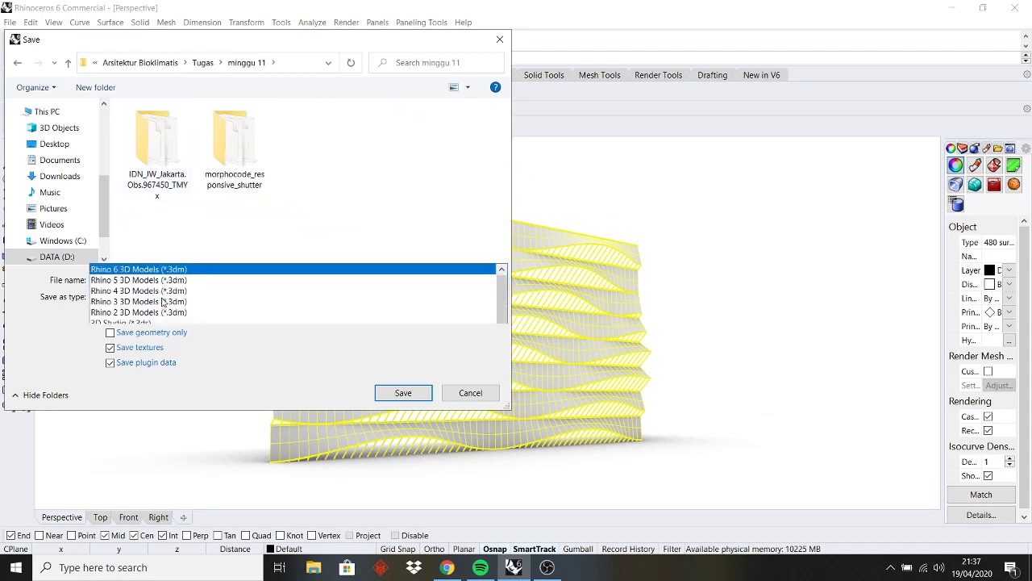
scroll(141, 287, "down", 3)
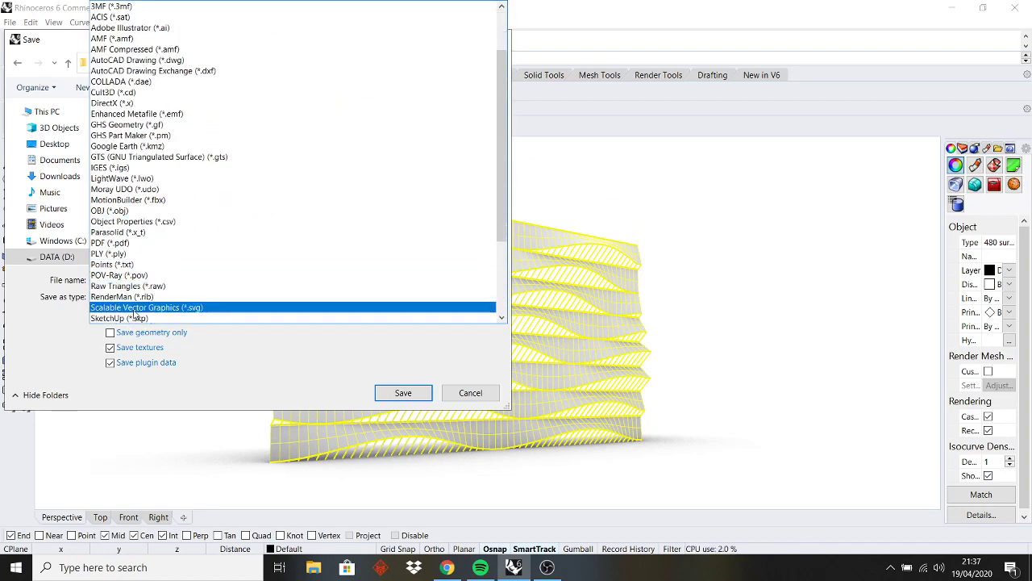
left_click(129, 318)
double_click(137, 280)
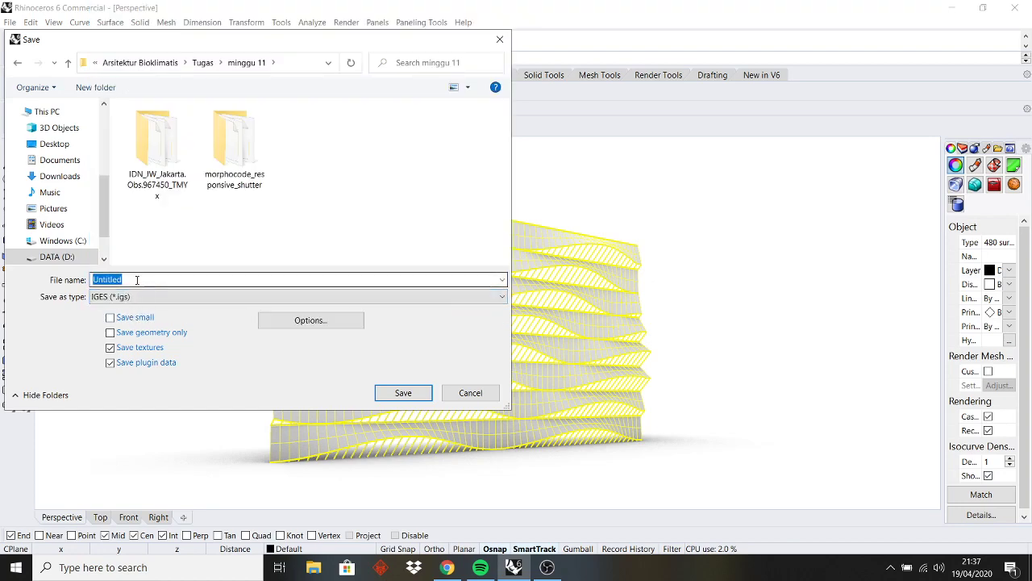
left_click(179, 297)
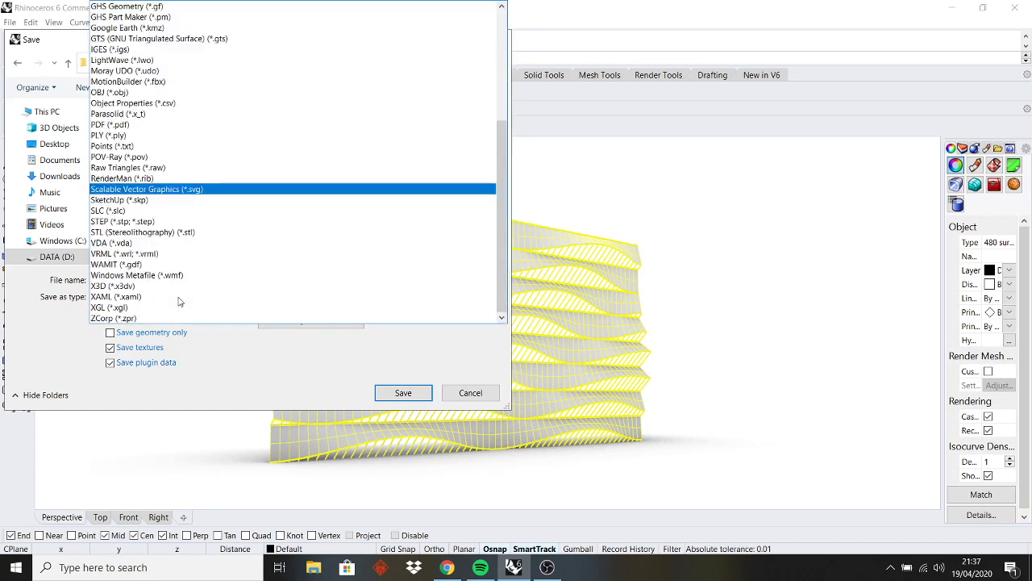
left_click(161, 205)
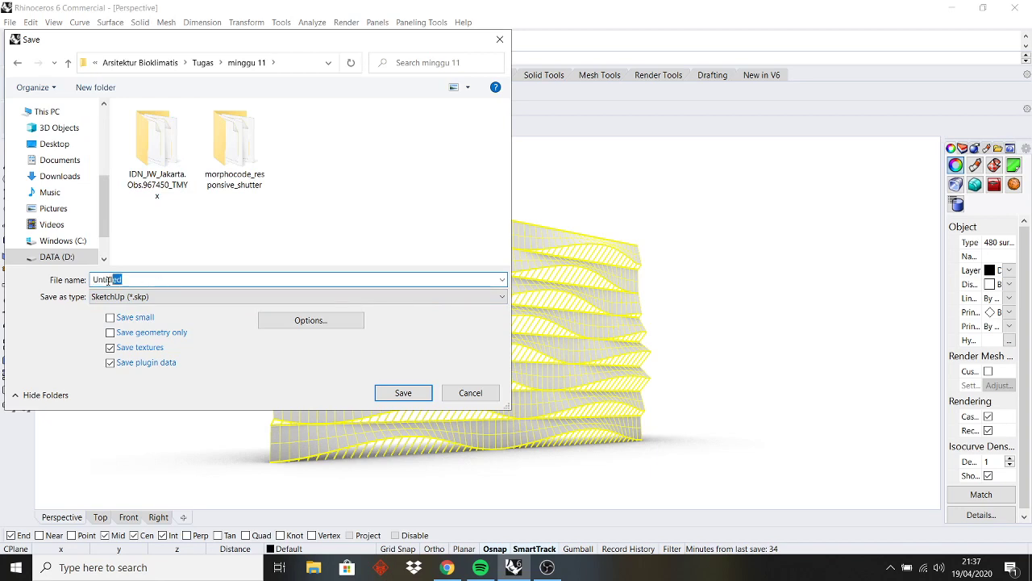
- Name the file "Minggu 11" and save it as SketchUp 2013 with planar regions exported as polygons
type("Minggu 11")
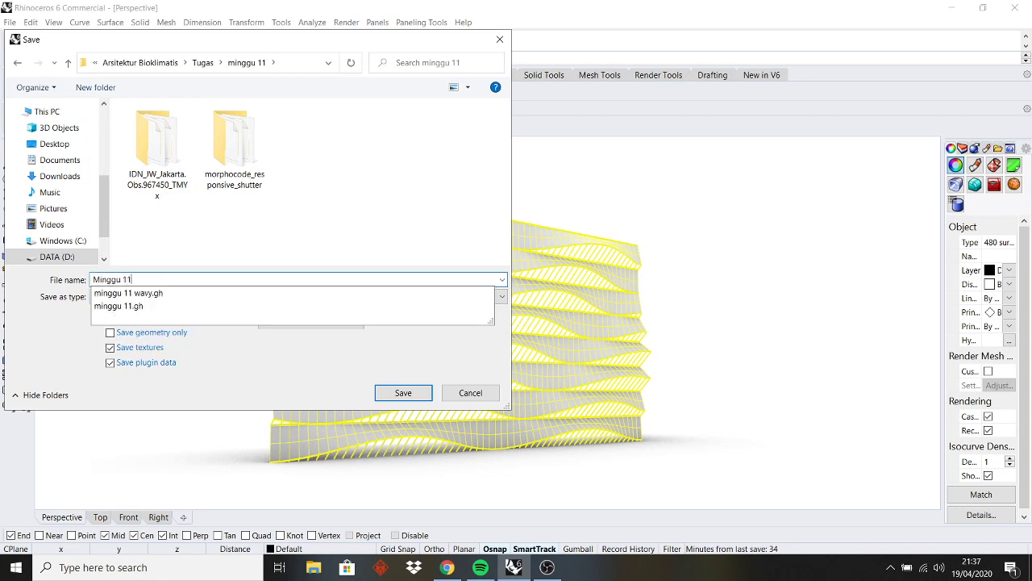
type(" wavy")
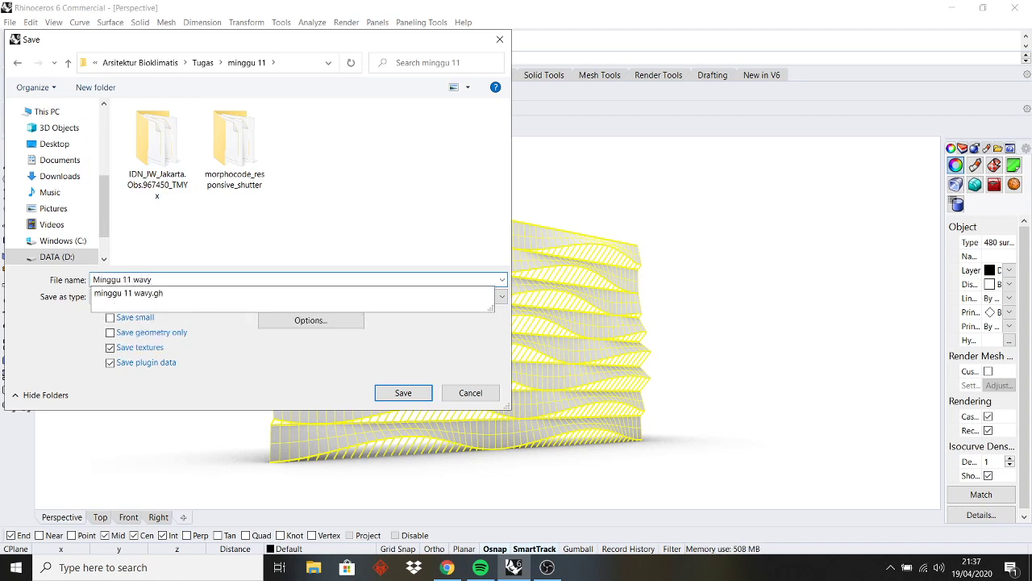
key("BackSpace")
key("BackSpace")
key("BackSpace")
key("BackSpace")
key("BackSpace")
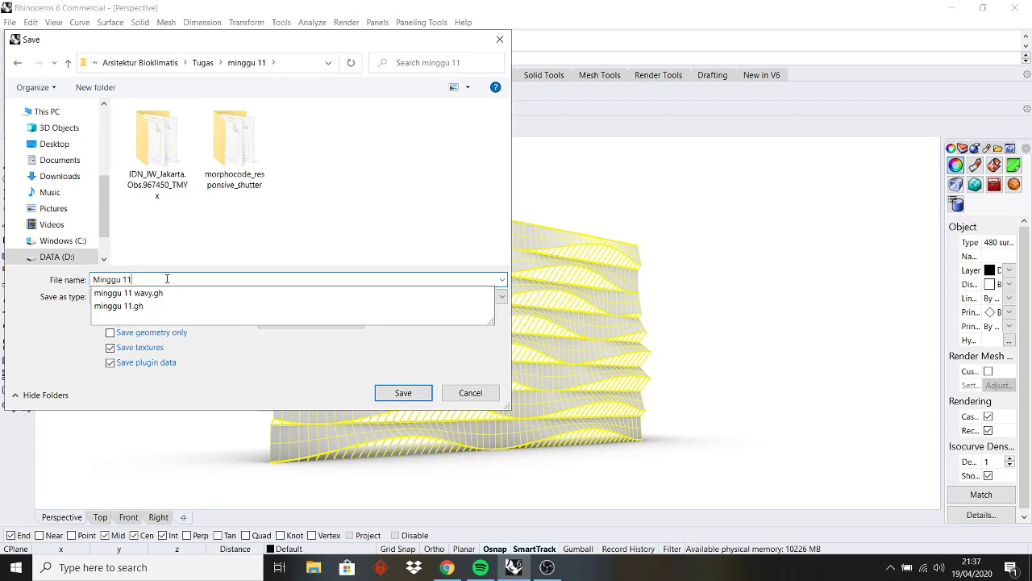
left_click(309, 375)
left_click(409, 393)
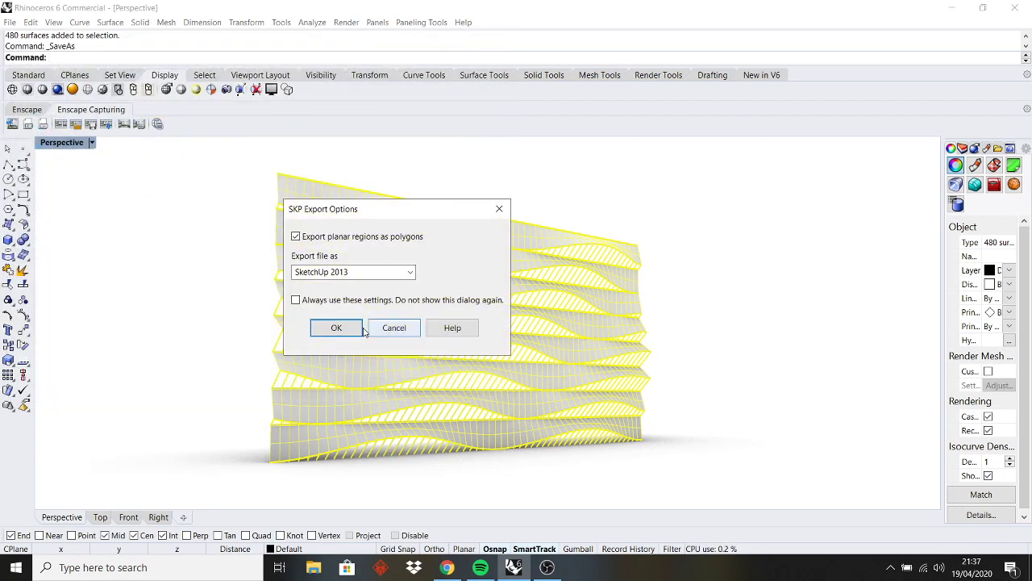
left_click(336, 328)
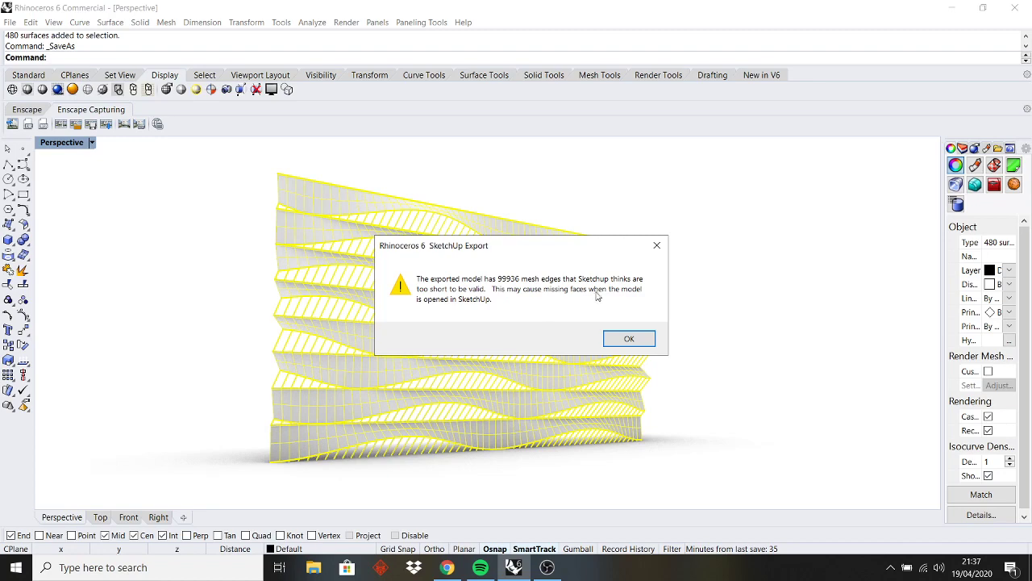
left_click(629, 339)
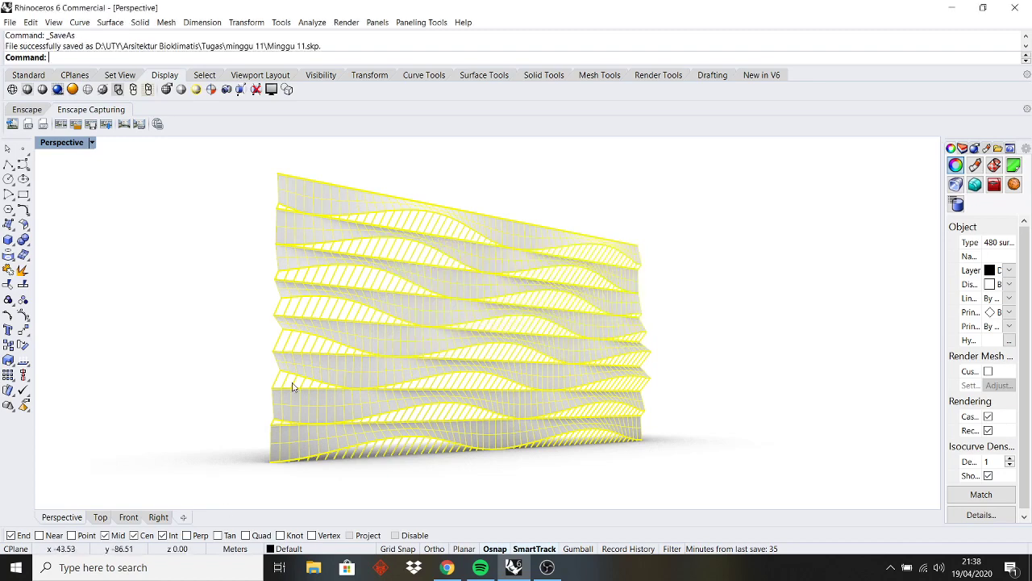
- Switch to SketchUp 2019 and create a new model from the Simple Meter template
left_click(200, 568)
type("sket")
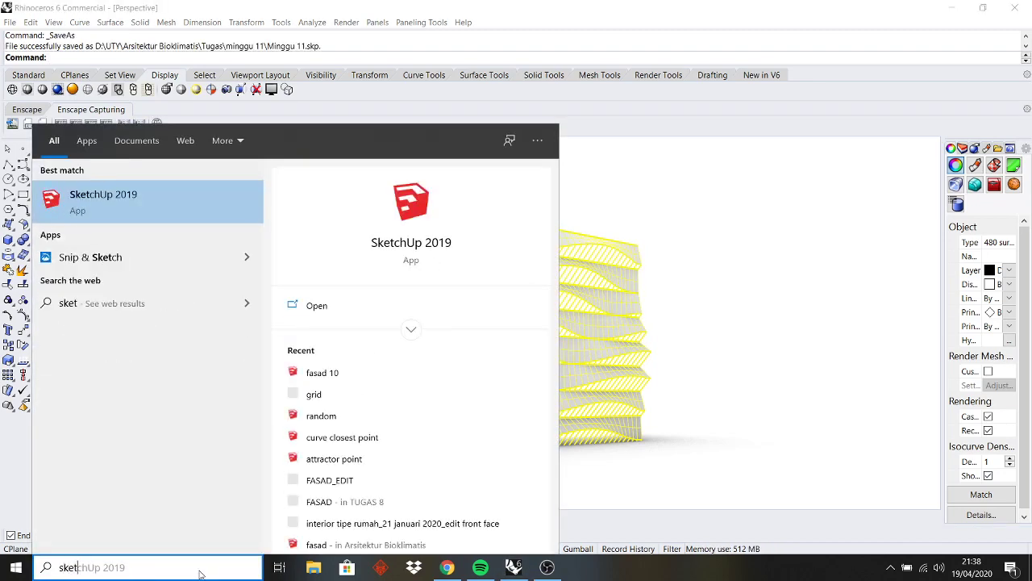
left_click(192, 219)
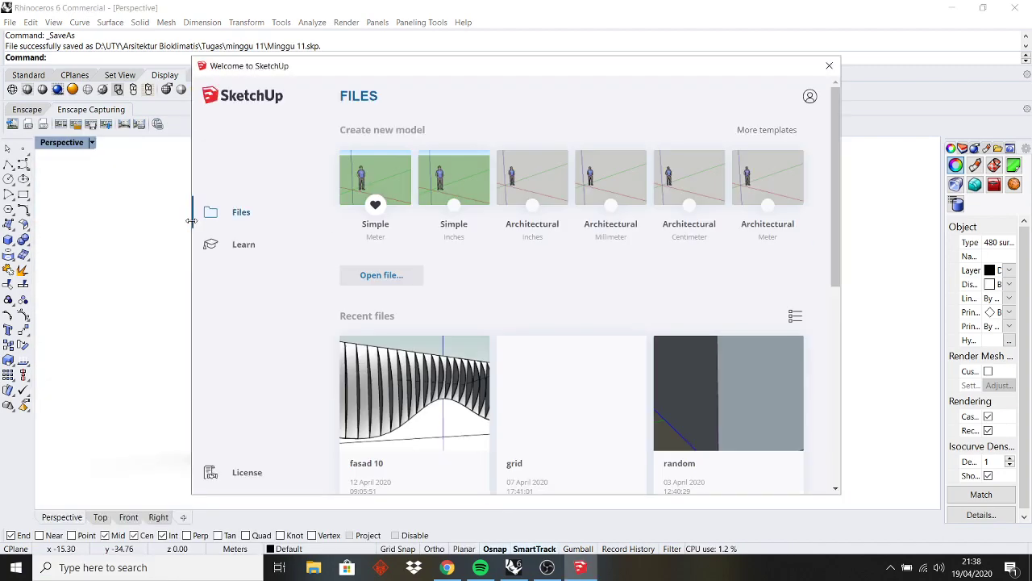
left_click(384, 179)
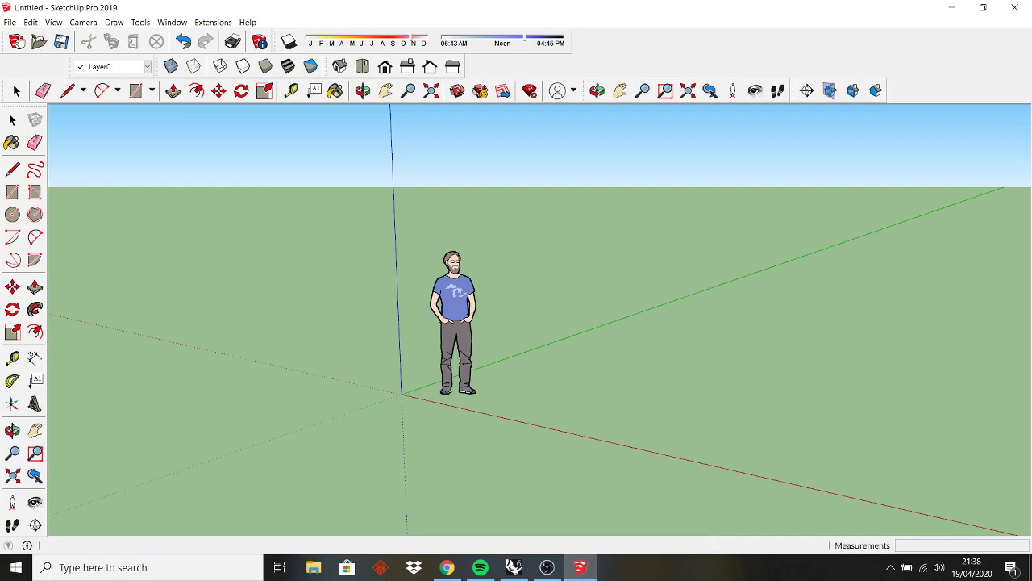
- Open the SketchUp model Minggu 11 from the minggu 11 folder under D:, UTY, Arsitektur Bioklimatis, Tugas
left_click(10, 22)
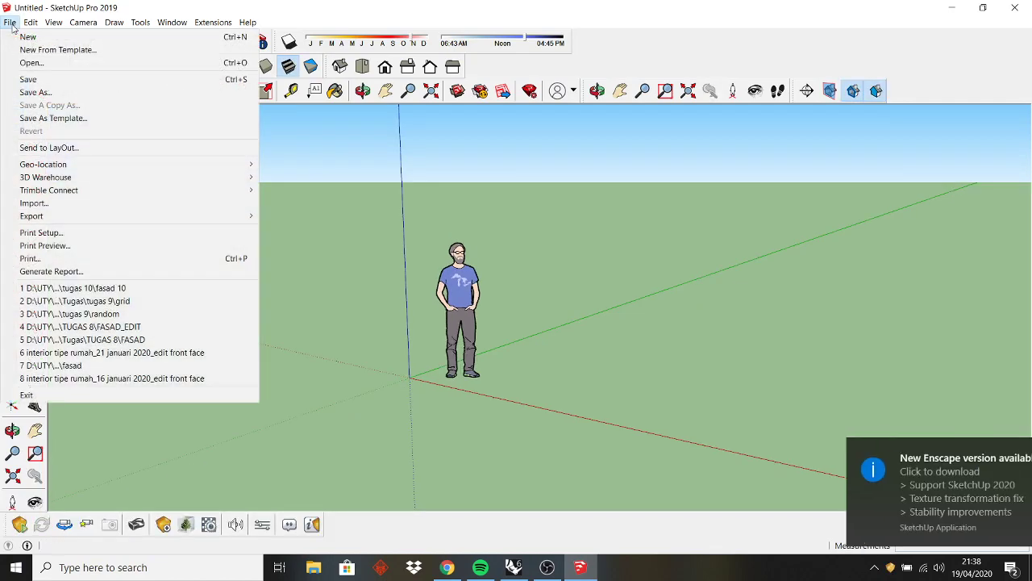
left_click(33, 65)
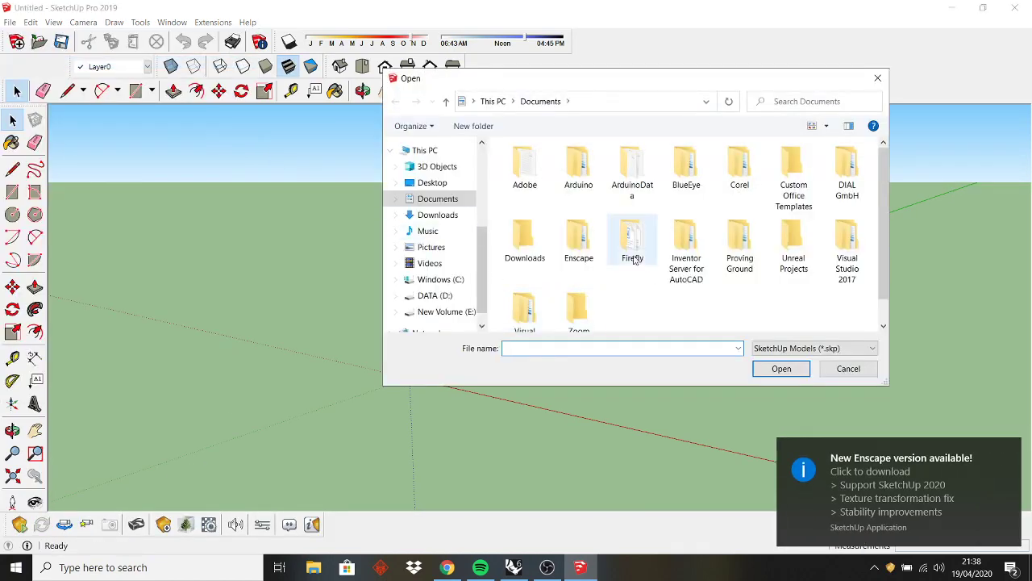
scroll(442, 295, "down", 1)
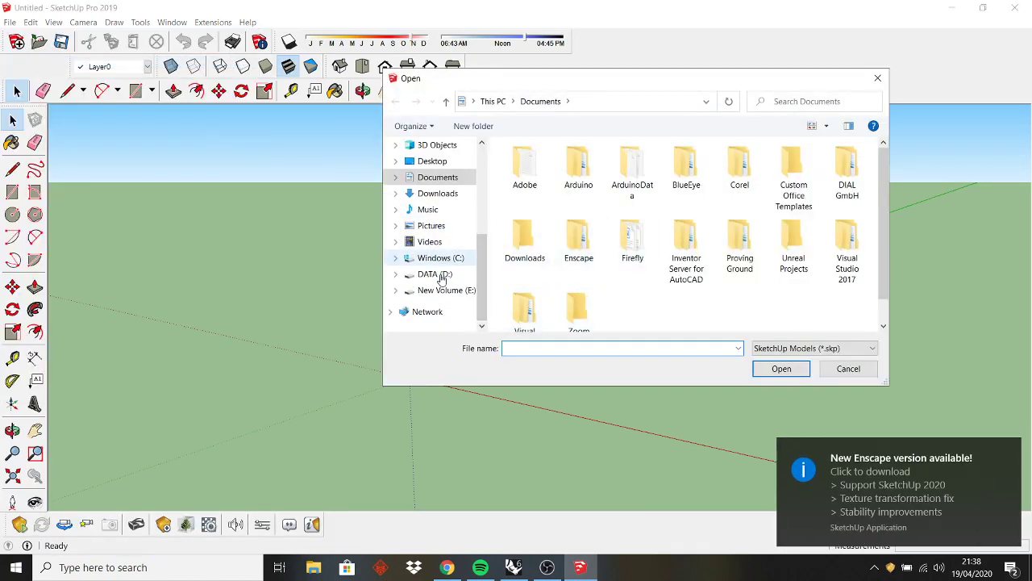
left_click(468, 275)
double_click(523, 296)
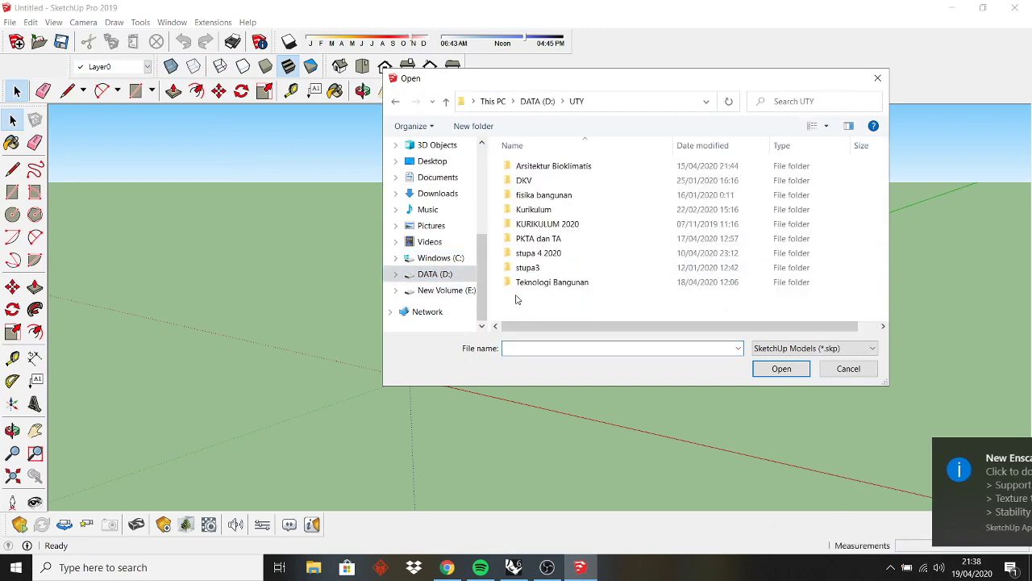
double_click(552, 167)
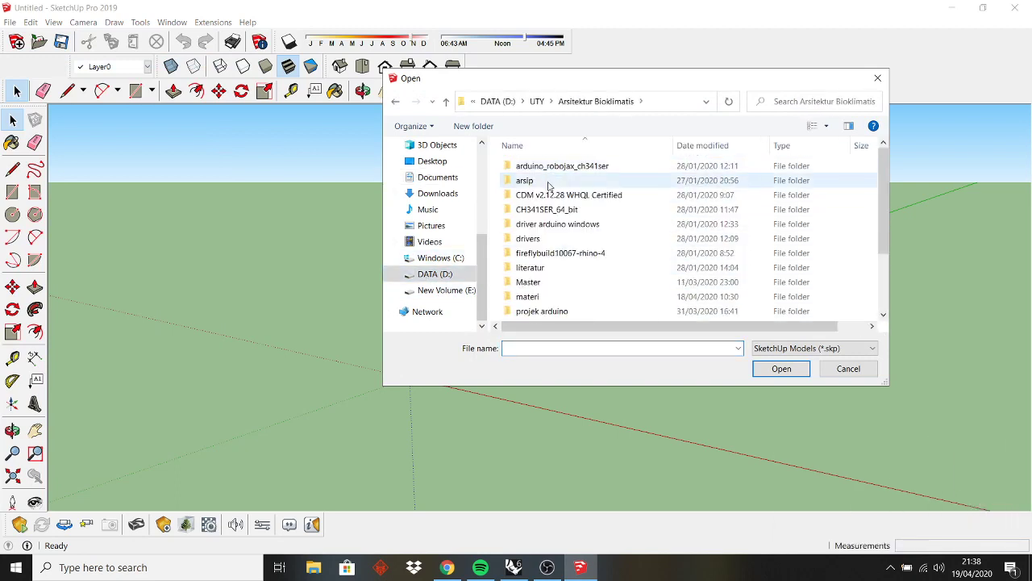
scroll(539, 267, "down", 2)
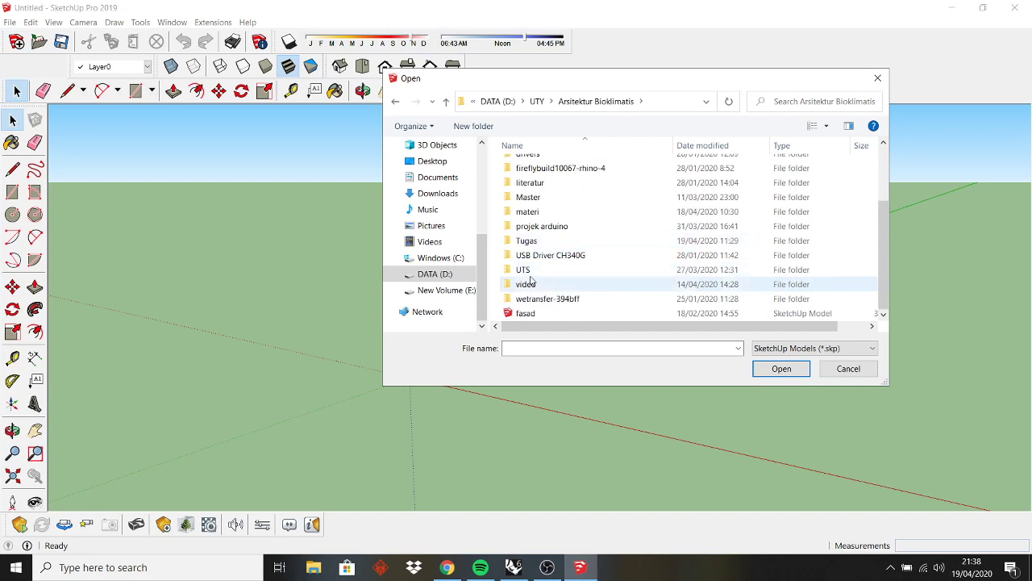
double_click(533, 239)
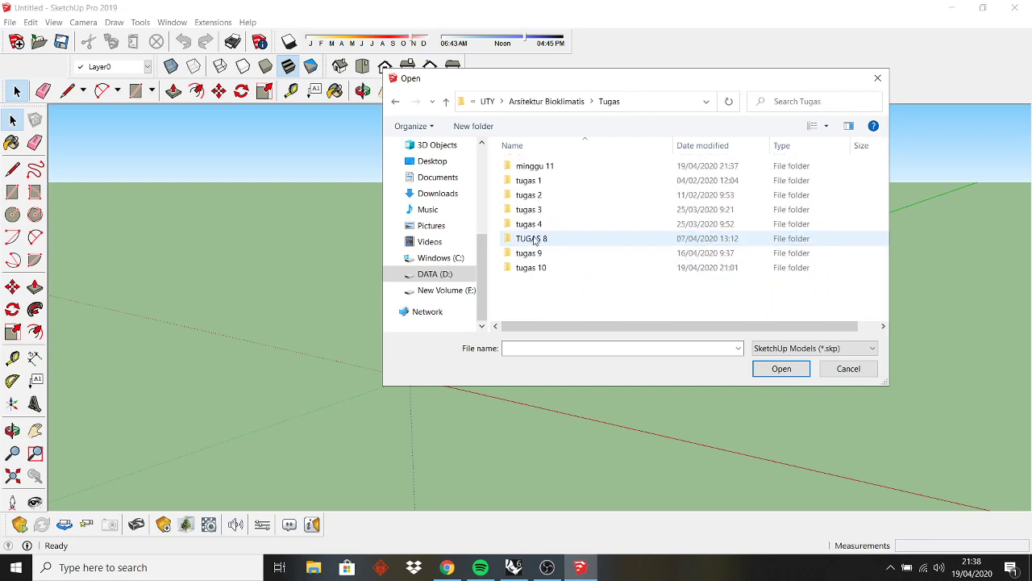
double_click(553, 167)
left_click(686, 212)
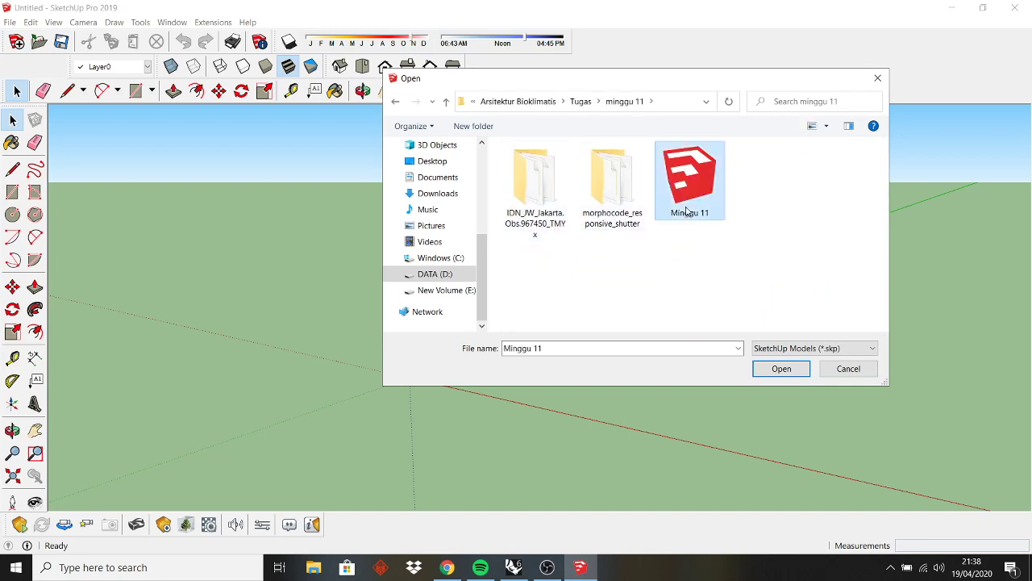
left_click(772, 368)
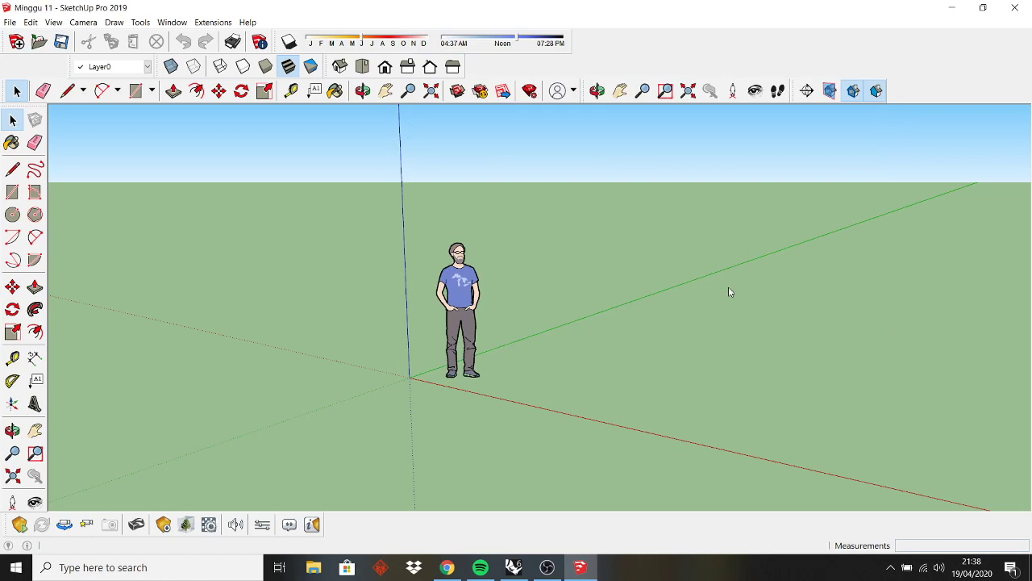
- Set the model's measurement format to Decimal with length in Meters
scroll(617, 267, "down", 2)
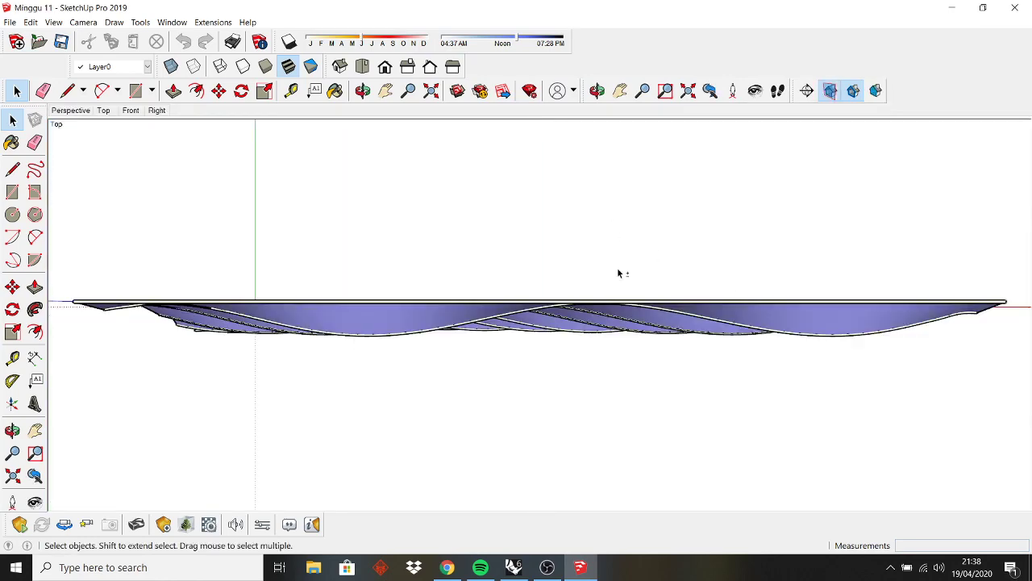
middle_click_drag(617, 267, 594, 223)
scroll(534, 251, "up", 3)
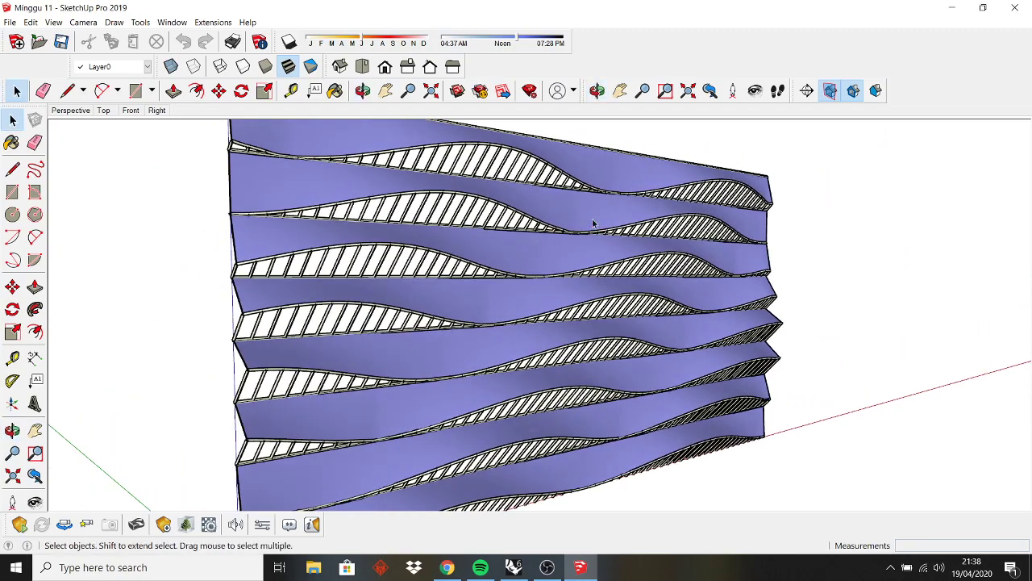
scroll(585, 214, "down", 2)
left_click(782, 262)
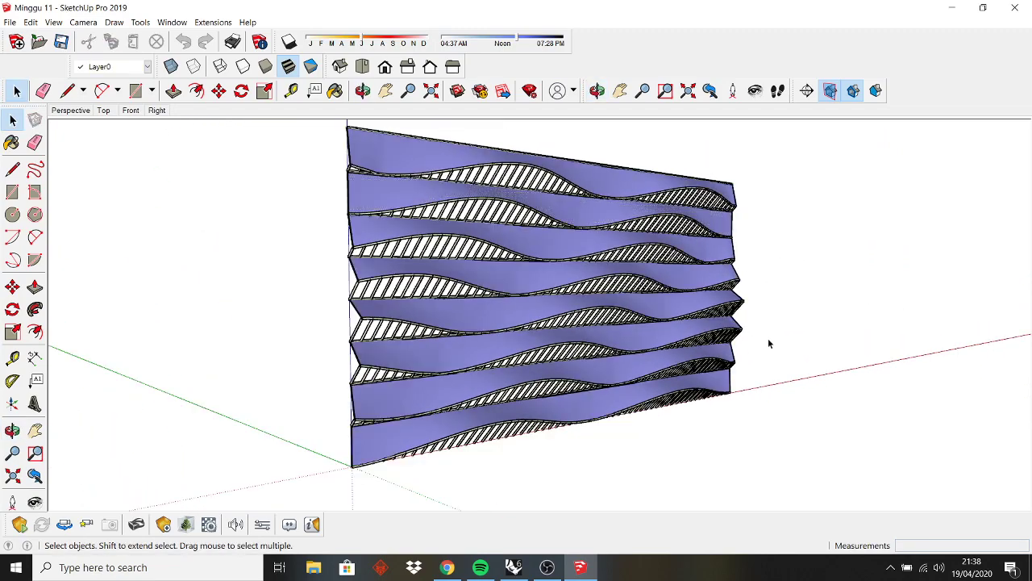
left_click(172, 22)
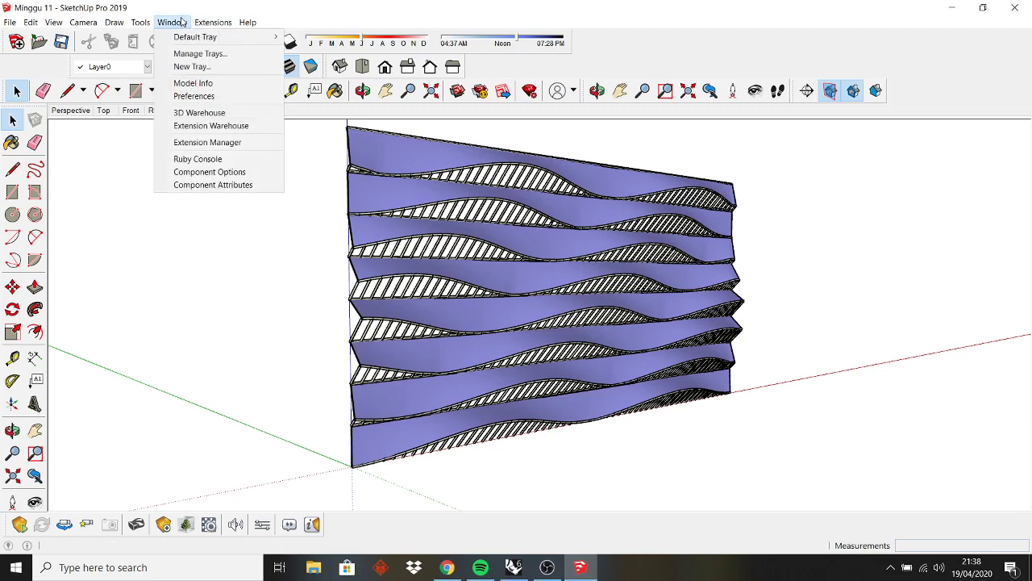
left_click(196, 83)
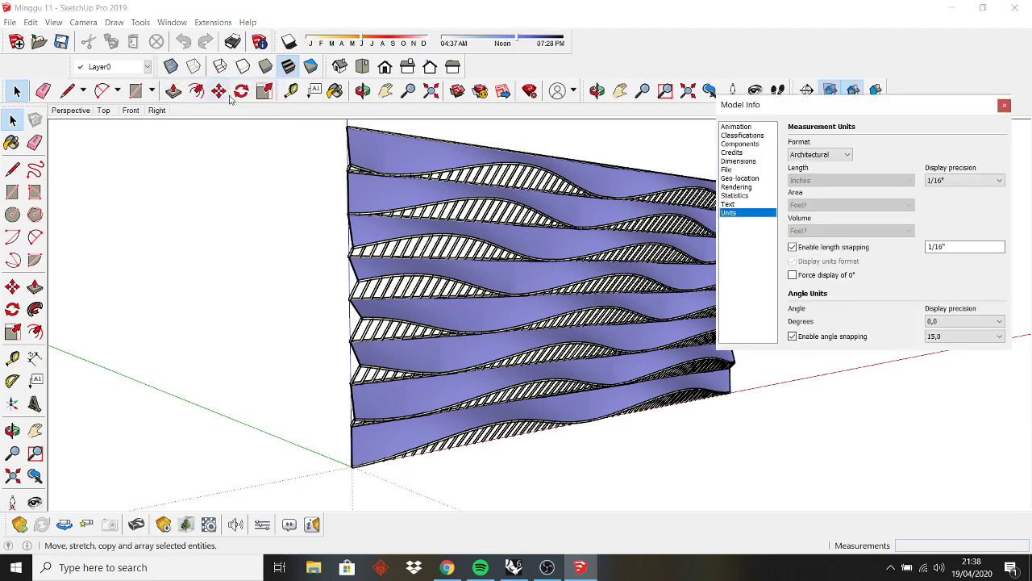
left_click(830, 155)
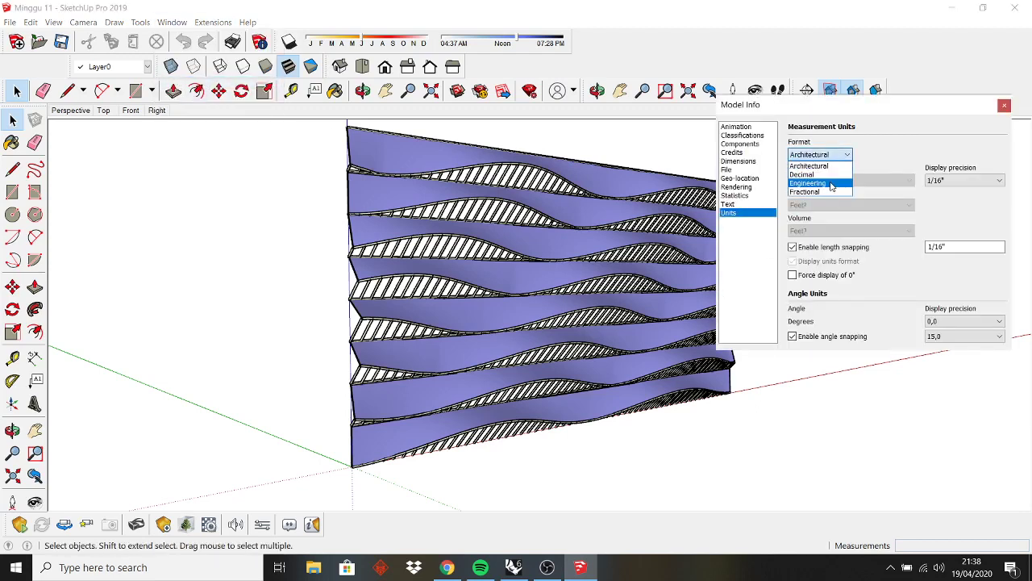
left_click(830, 171)
left_click(834, 179)
left_click(823, 226)
- Set the area unit to Meters², the volume unit to Meters³ and the length display precision to 0,00 m
left_click(831, 205)
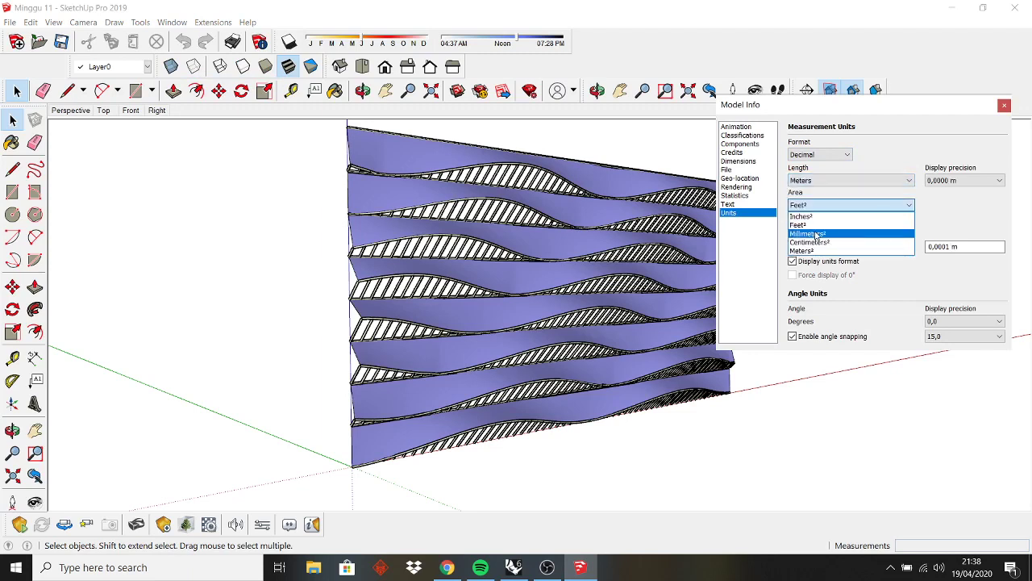
left_click(806, 251)
left_click(815, 231)
left_click(802, 275)
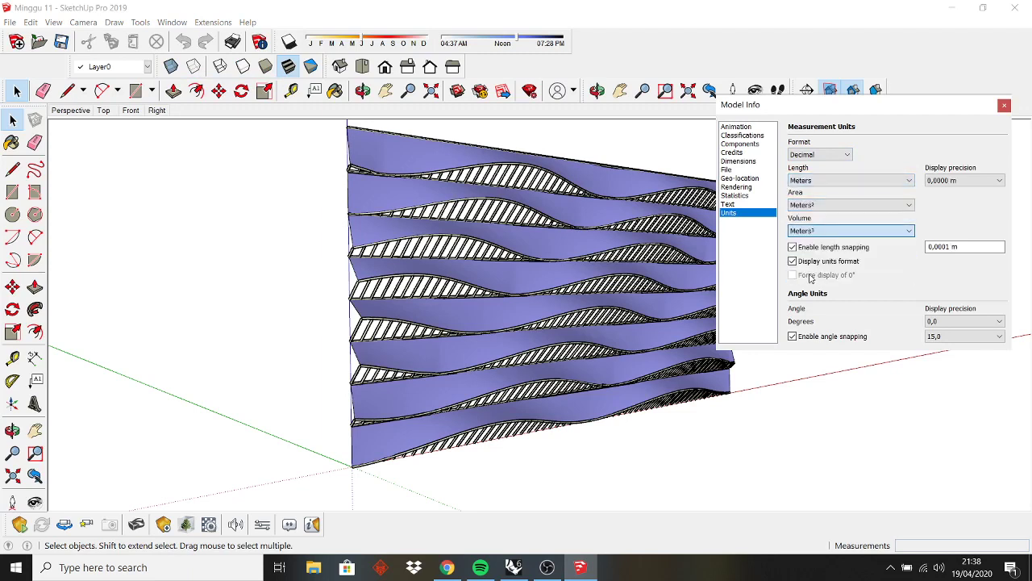
left_click(956, 180)
left_click(945, 209)
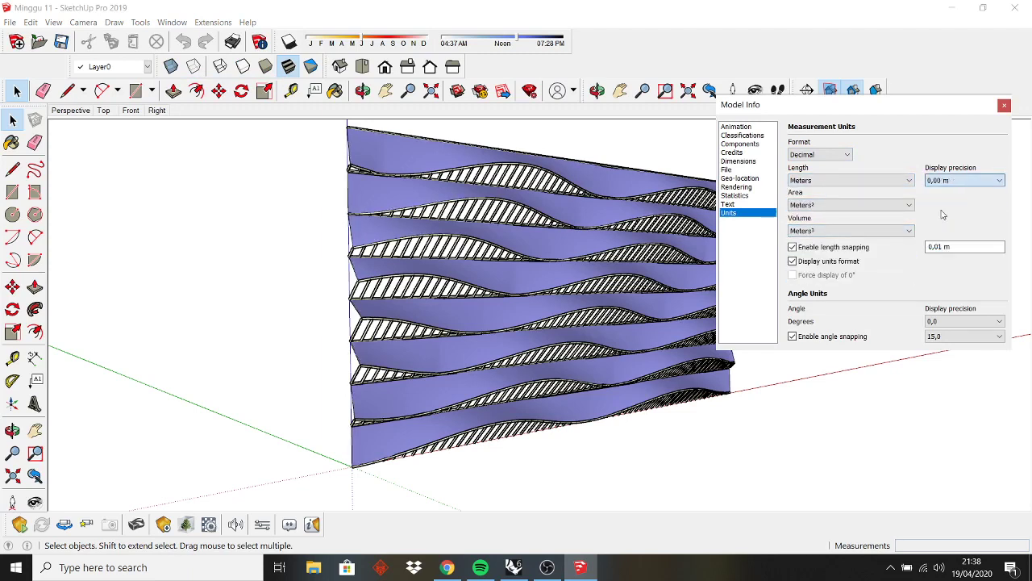
left_click(1004, 106)
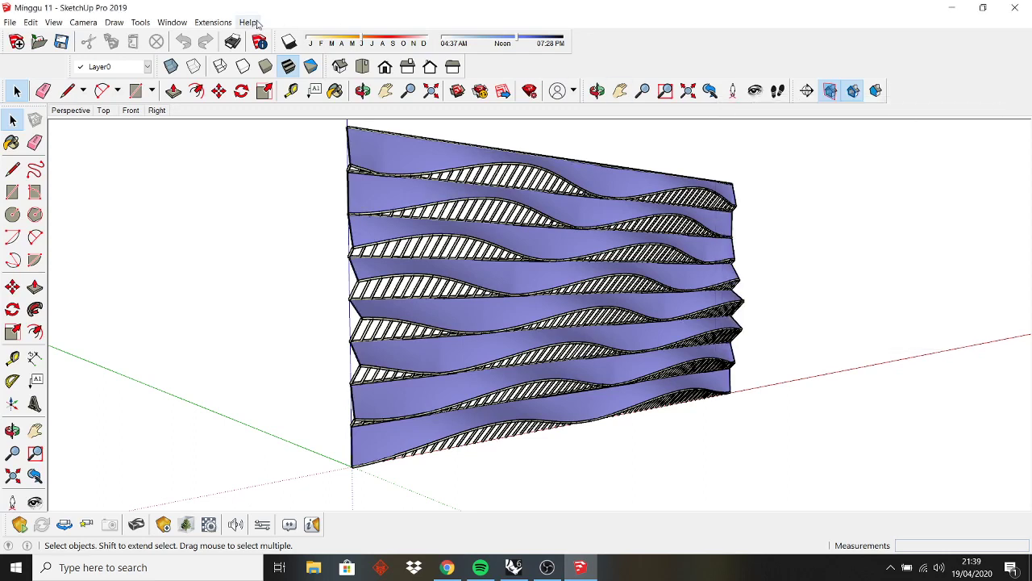
- Hide the Styles toolbar and show it again
left_click(181, 23)
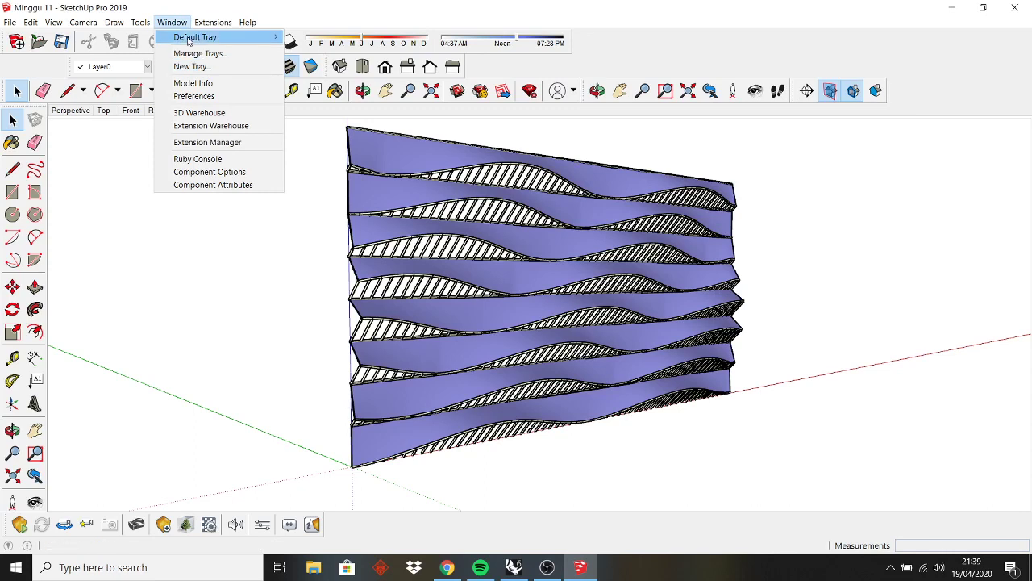
mouse_move(186, 40)
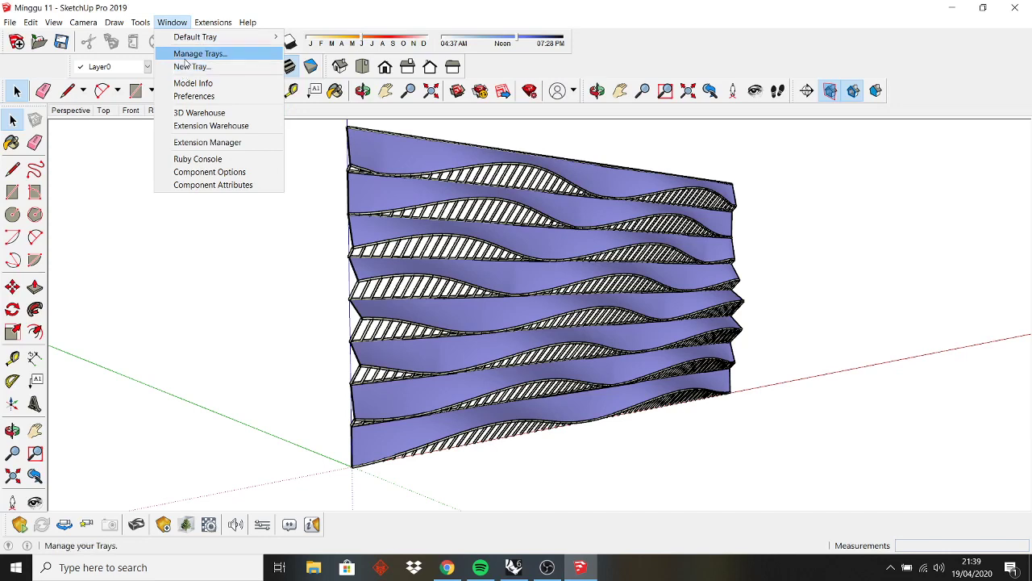
mouse_move(148, 27)
right_click(925, 100)
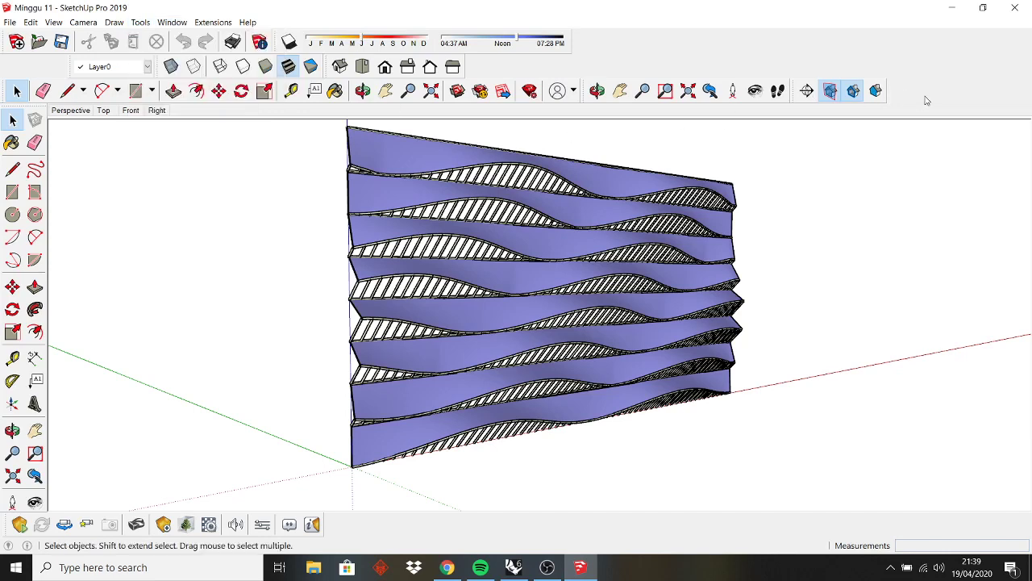
right_click(926, 101)
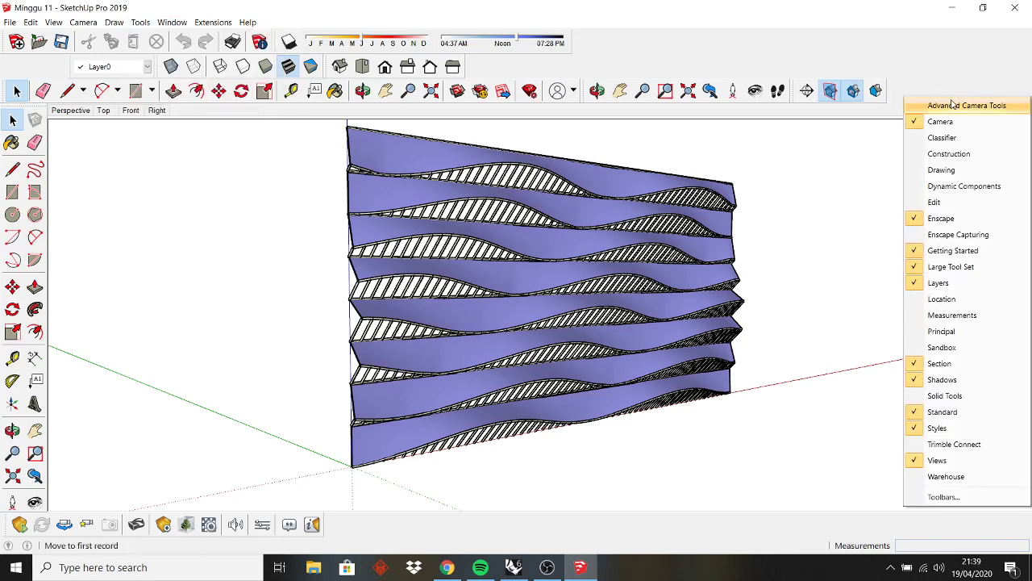
left_click(937, 428)
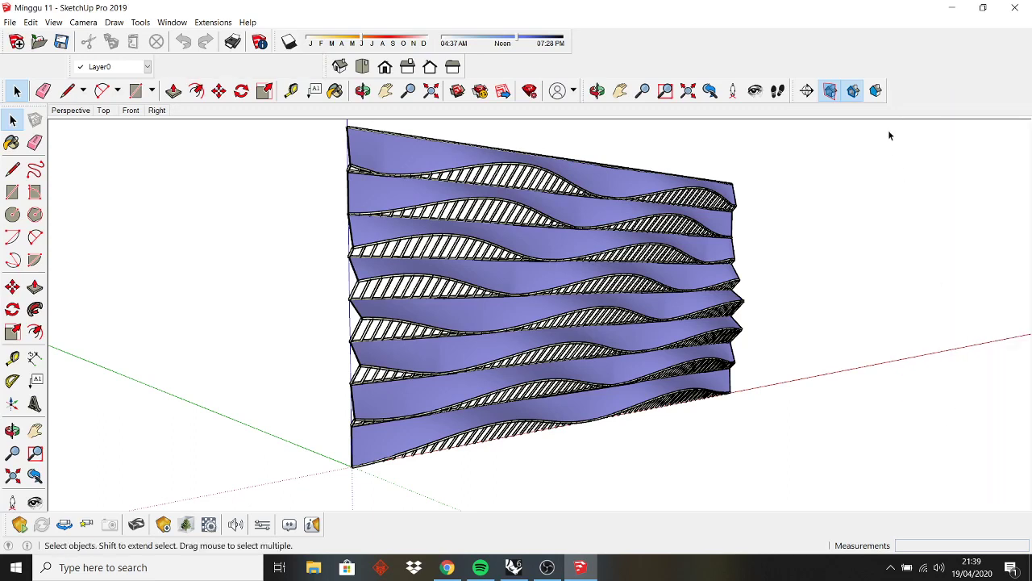
right_click(925, 100)
left_click(935, 427)
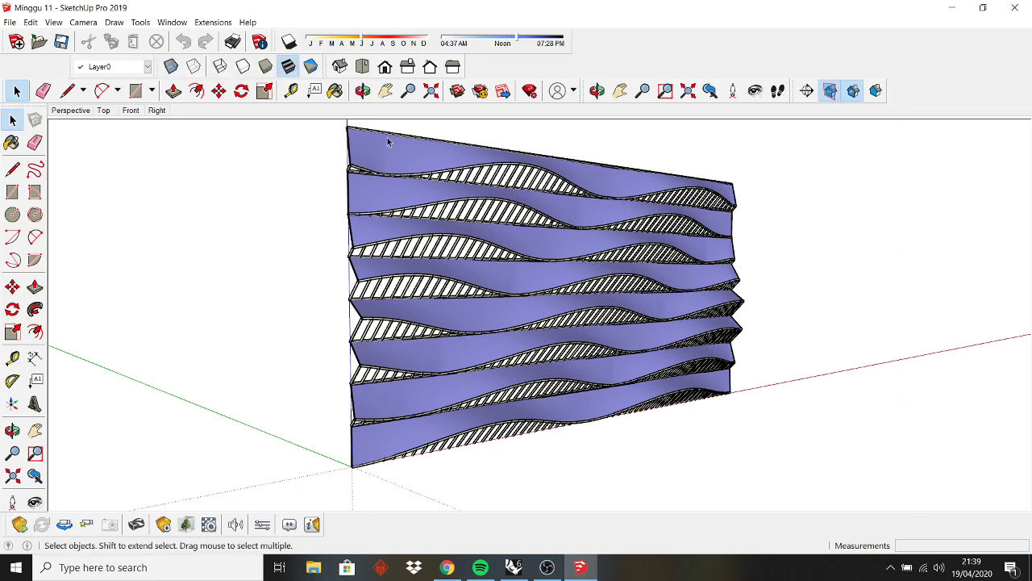
- Examine the model's unit settings and the tray manager
right_click(614, 193)
left_click(815, 164)
middle_click_drag(793, 210, 300, 187)
left_click(172, 22)
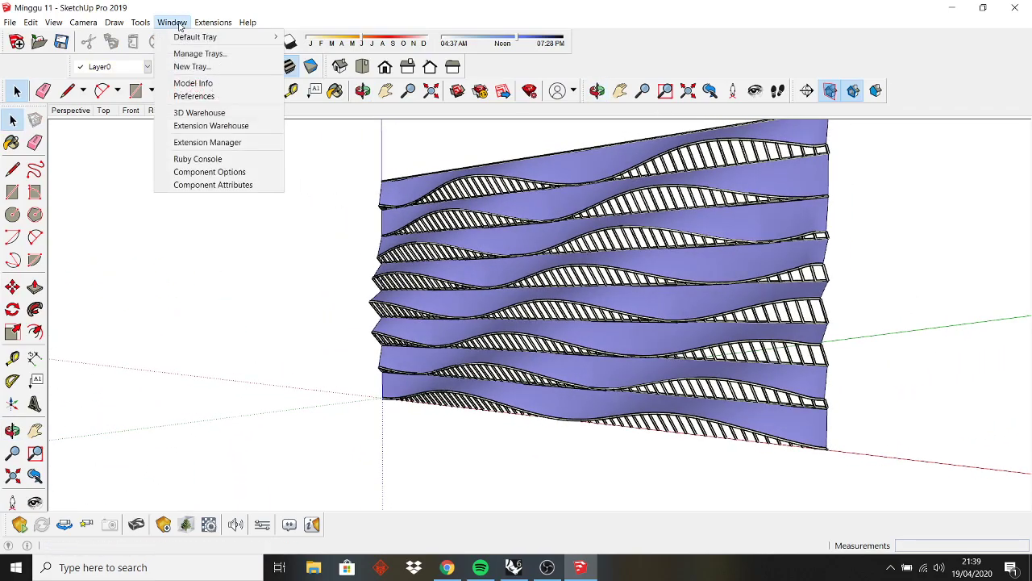
left_click(200, 81)
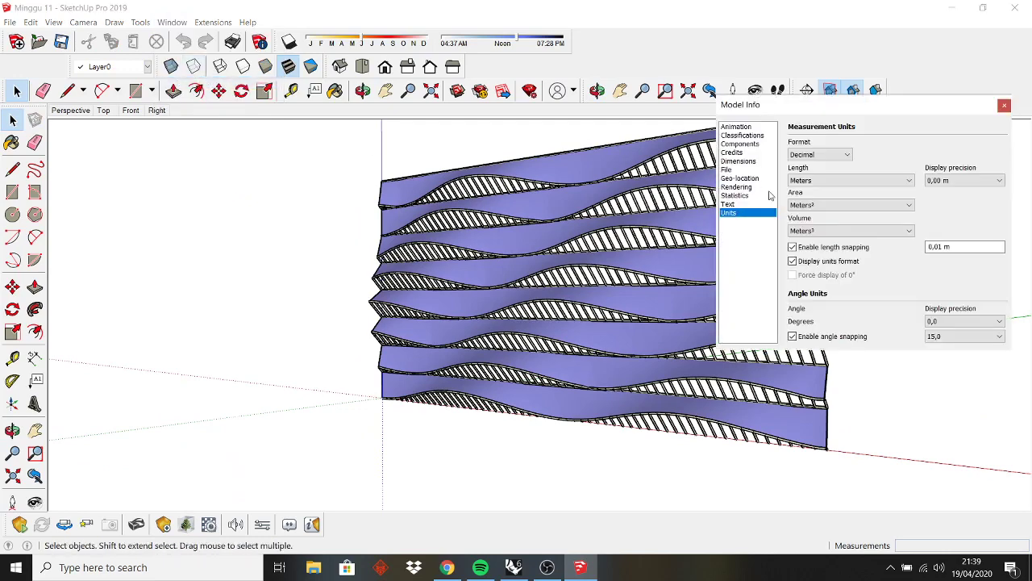
left_click(1004, 105)
left_click(172, 22)
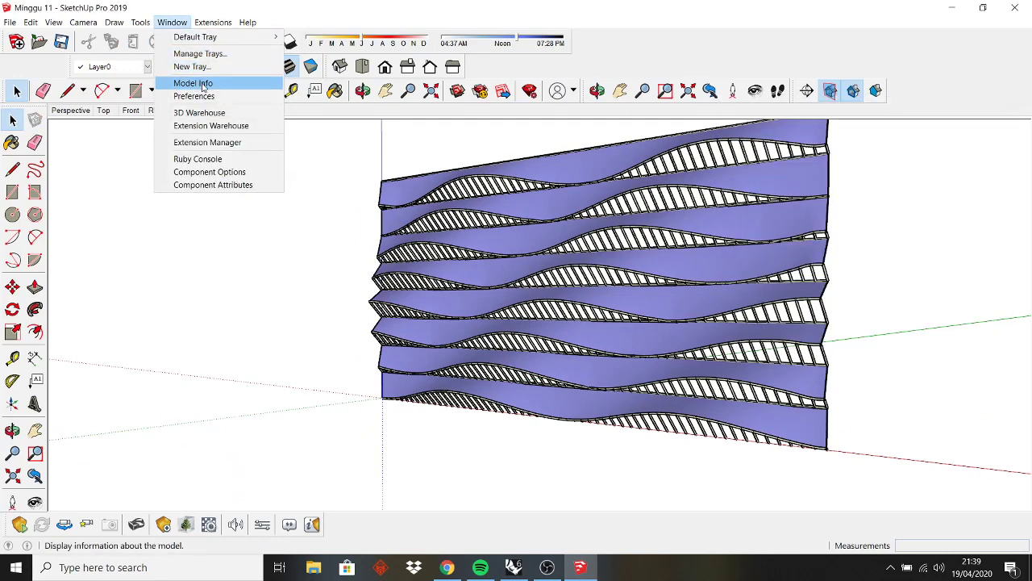
mouse_move(146, 25)
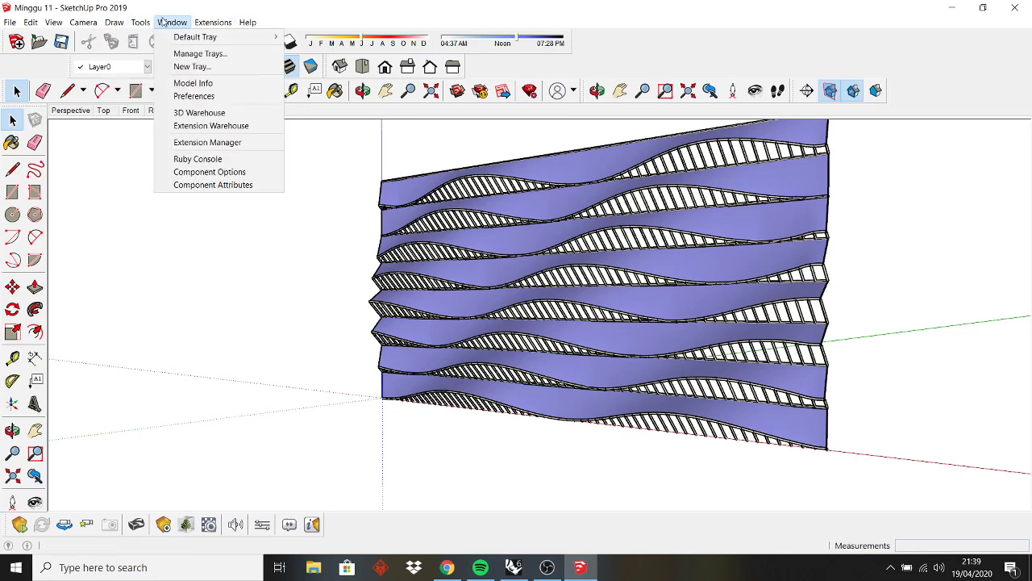
left_click(202, 53)
left_click(615, 366)
middle_click_drag(258, 270, 339, 253)
middle_click_drag(306, 384, 326, 289)
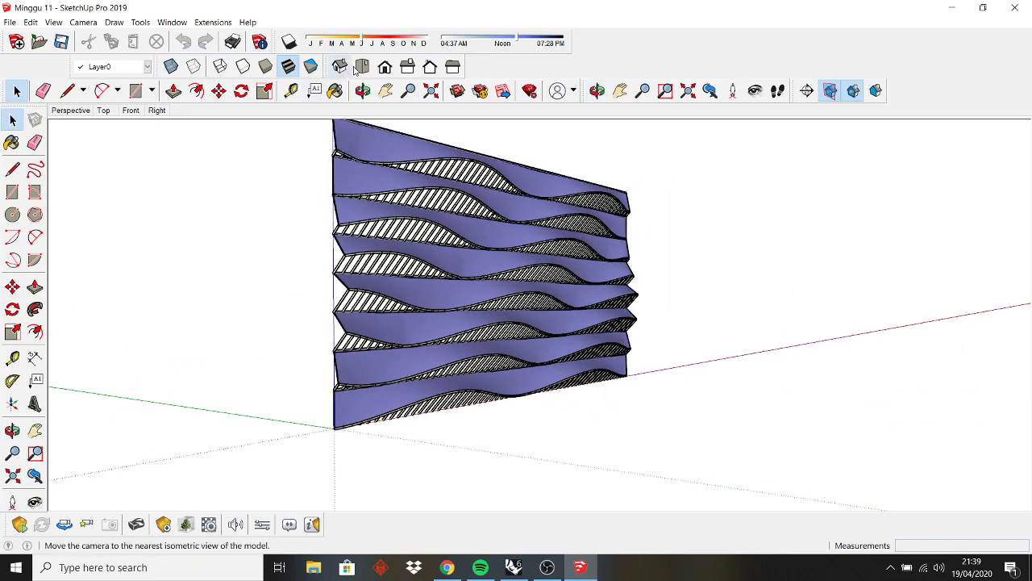
- Look through the list of available toolbars and the window management options
right_click(490, 73)
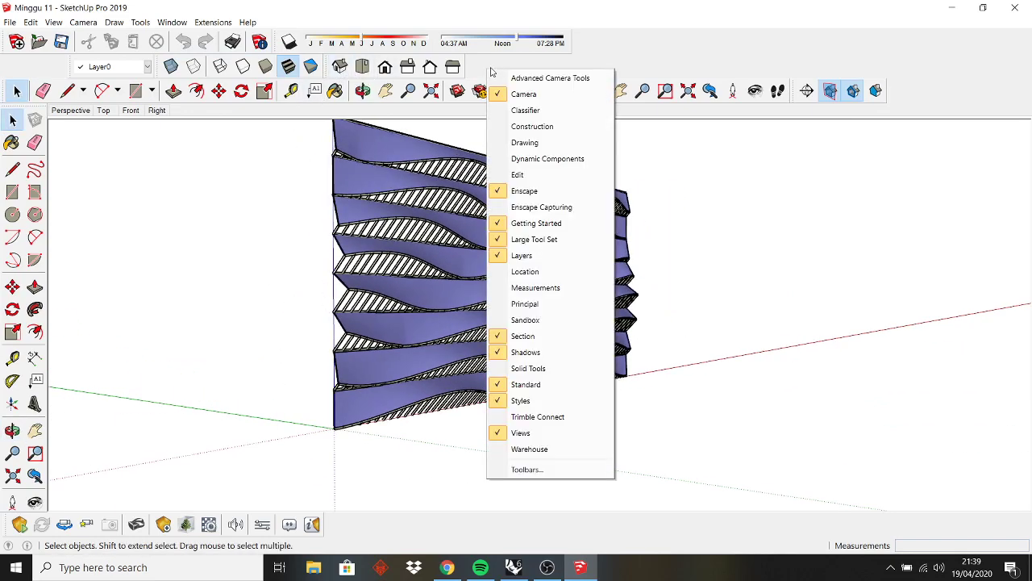
left_click(532, 468)
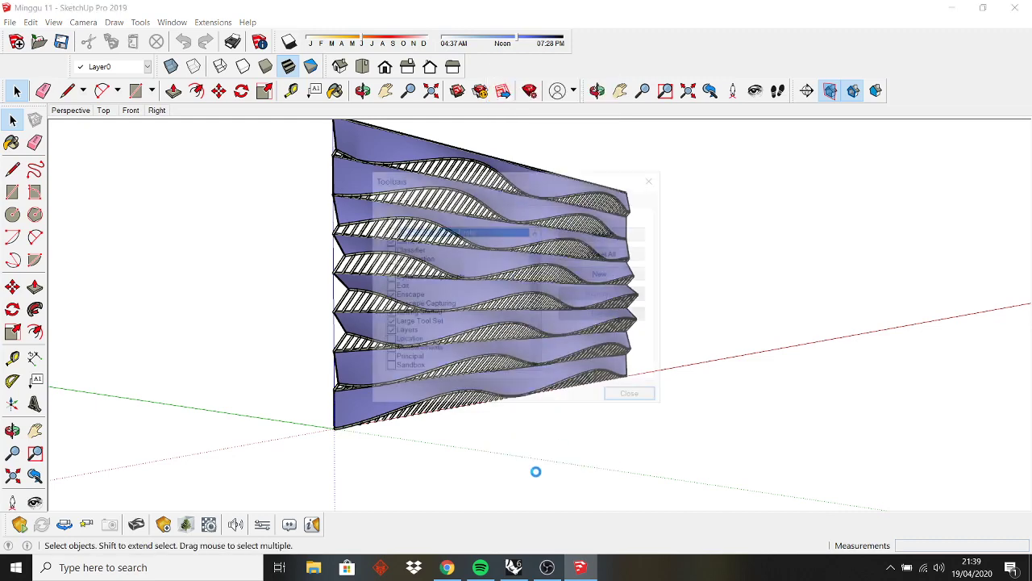
left_click(654, 178)
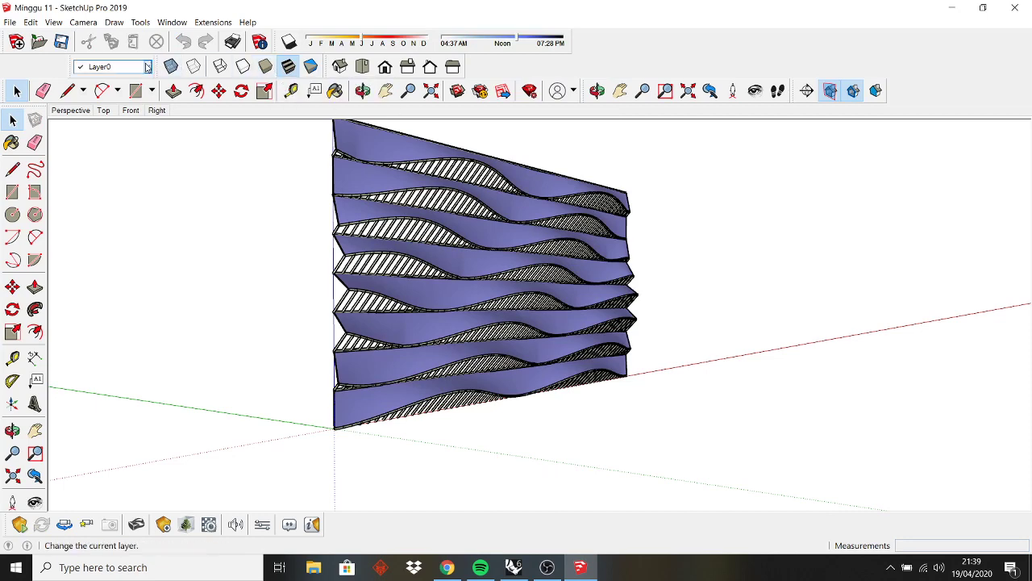
left_click(141, 23)
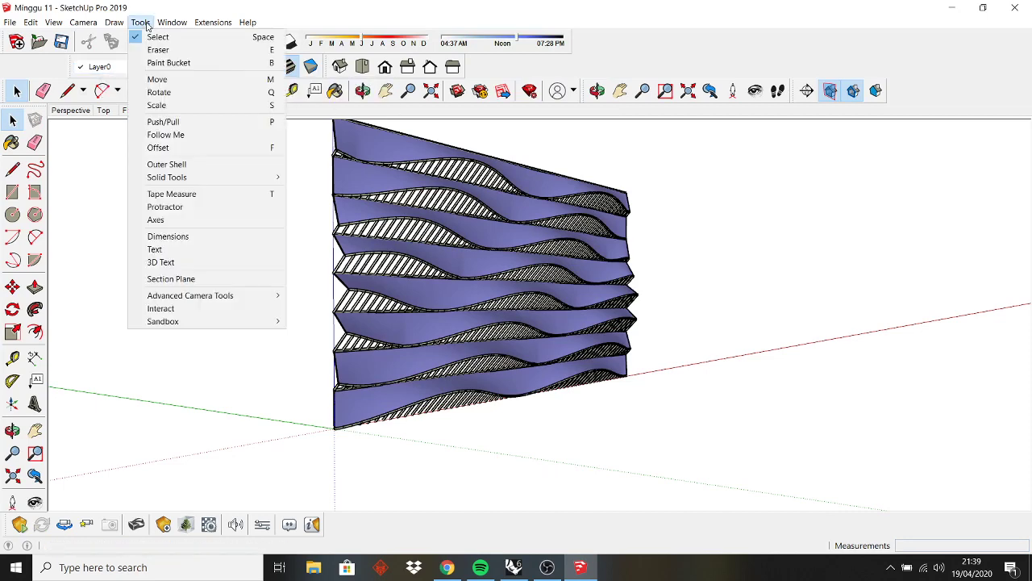
mouse_move(168, 24)
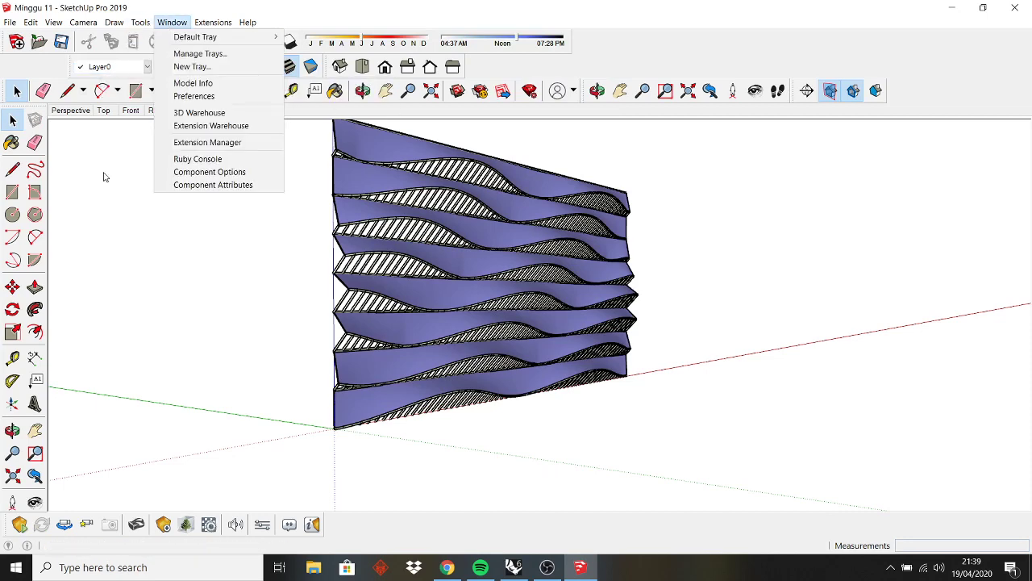
middle_click_drag(103, 176, 480, 266)
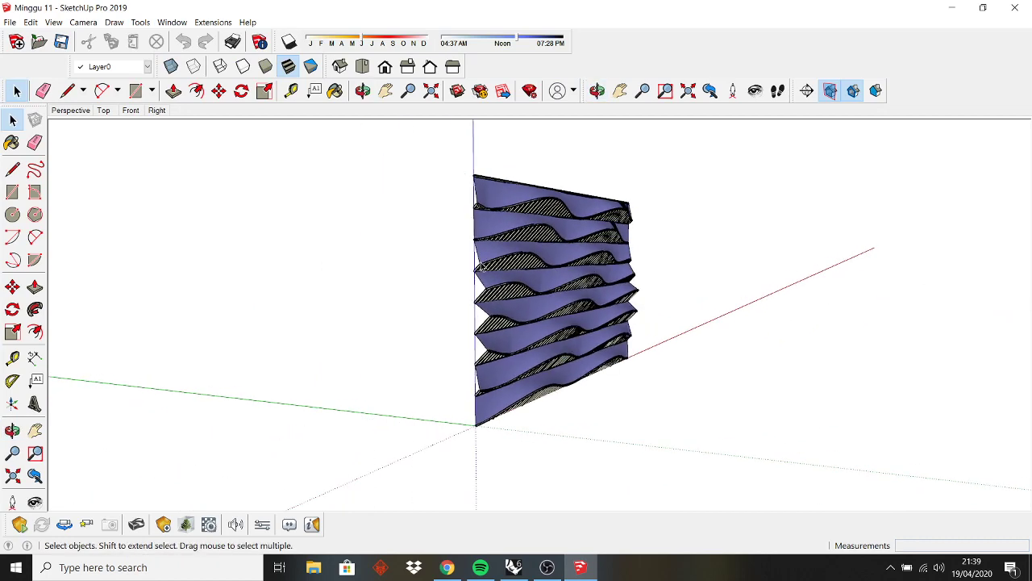
key("r")
scroll(478, 173, "up", 5)
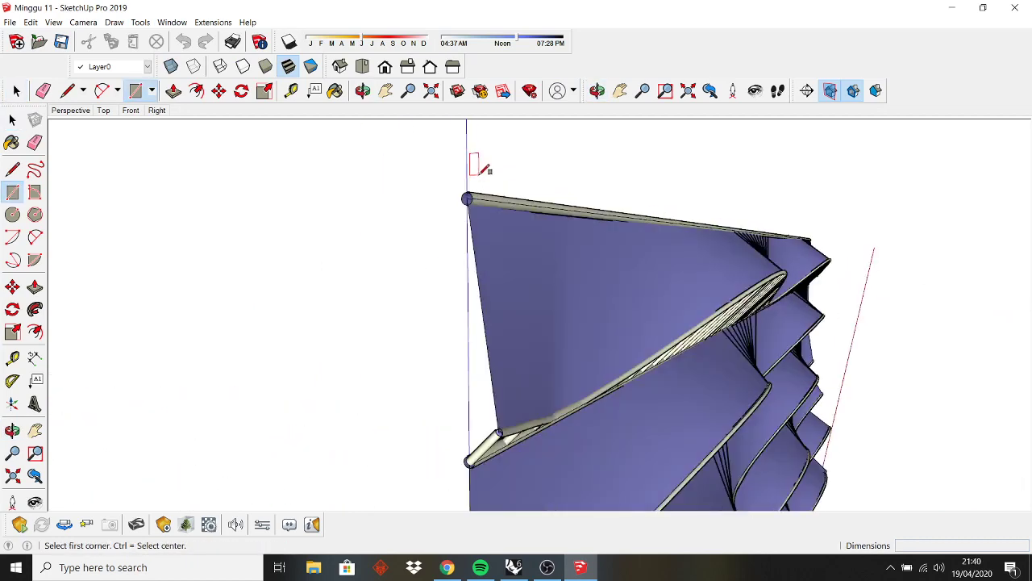
left_click(468, 199)
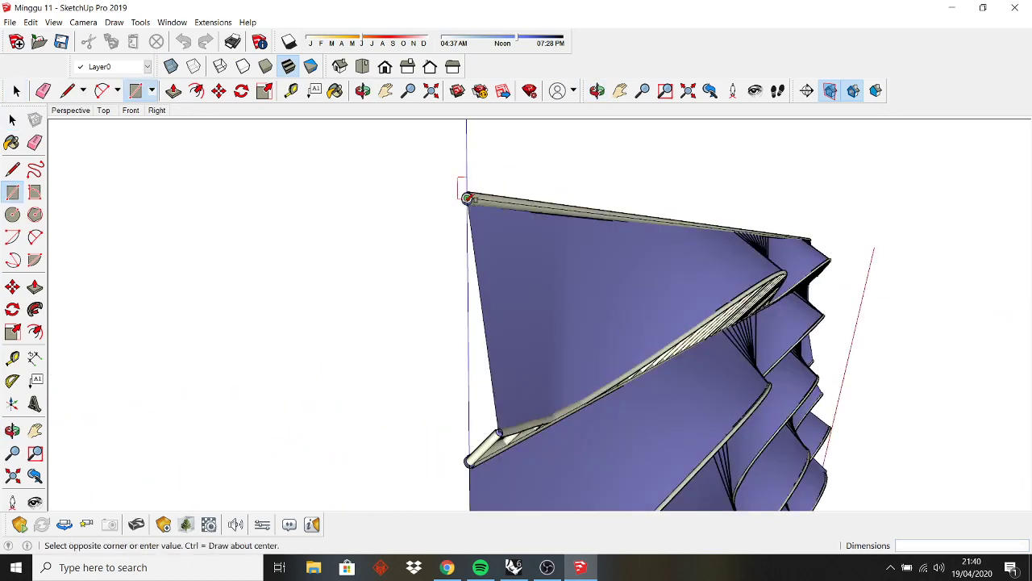
scroll(462, 231, "down", 2)
scroll(449, 258, "down", 4)
middle_click_drag(411, 305, 384, 318)
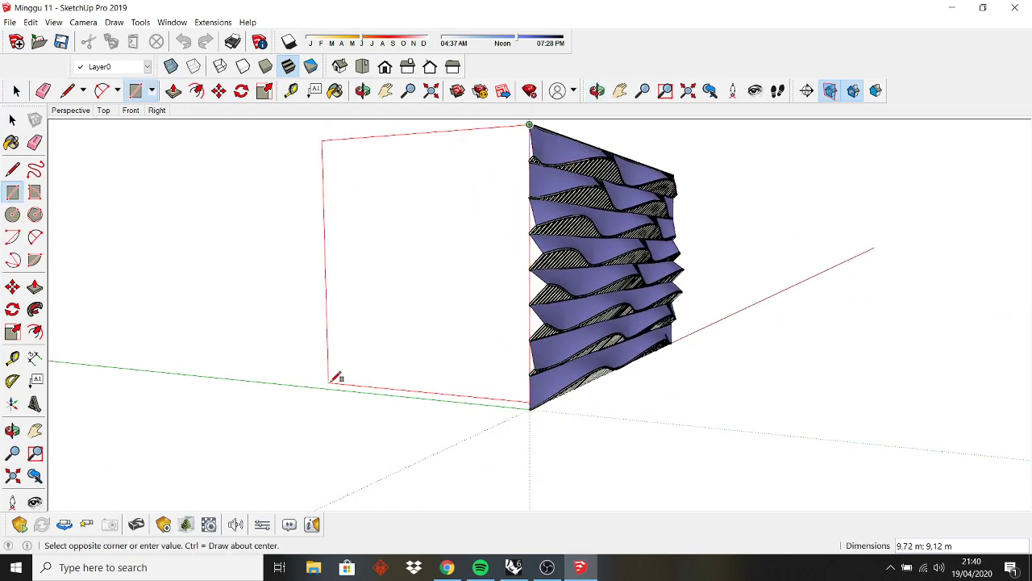
key("space")
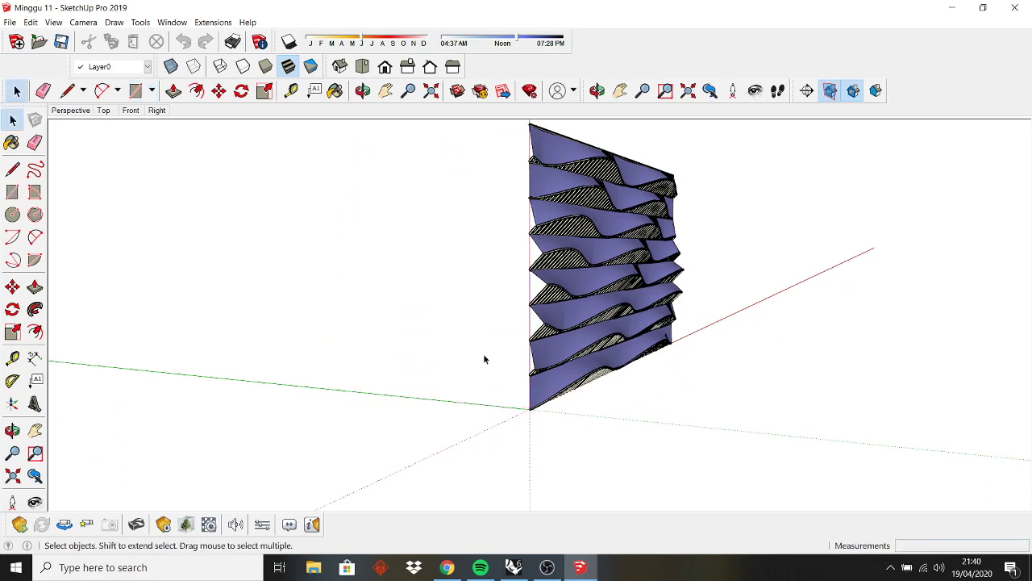
- Try to make a group of the whole facade geometry, and force the program to close
left_click(543, 346)
scroll(543, 342, "down", 3)
left_click_drag(479, 187, 728, 419)
left_click_drag(601, 305, 597, 298)
right_click(585, 282)
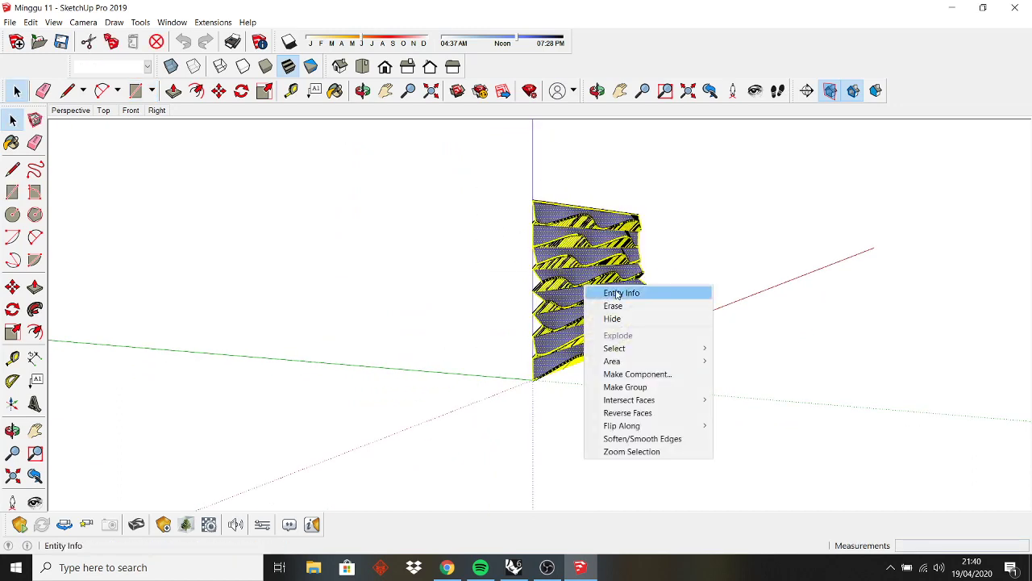
left_click(613, 388)
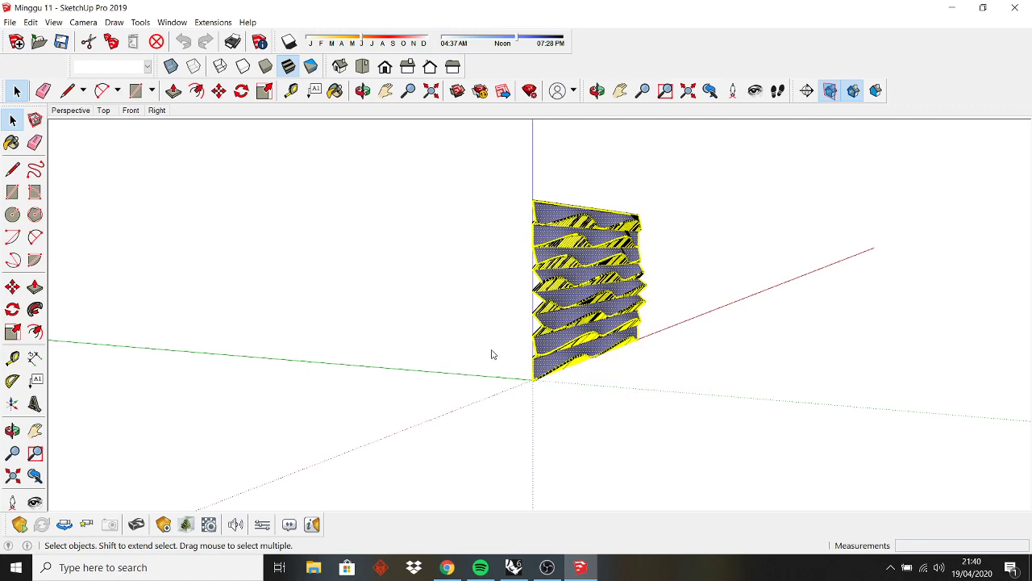
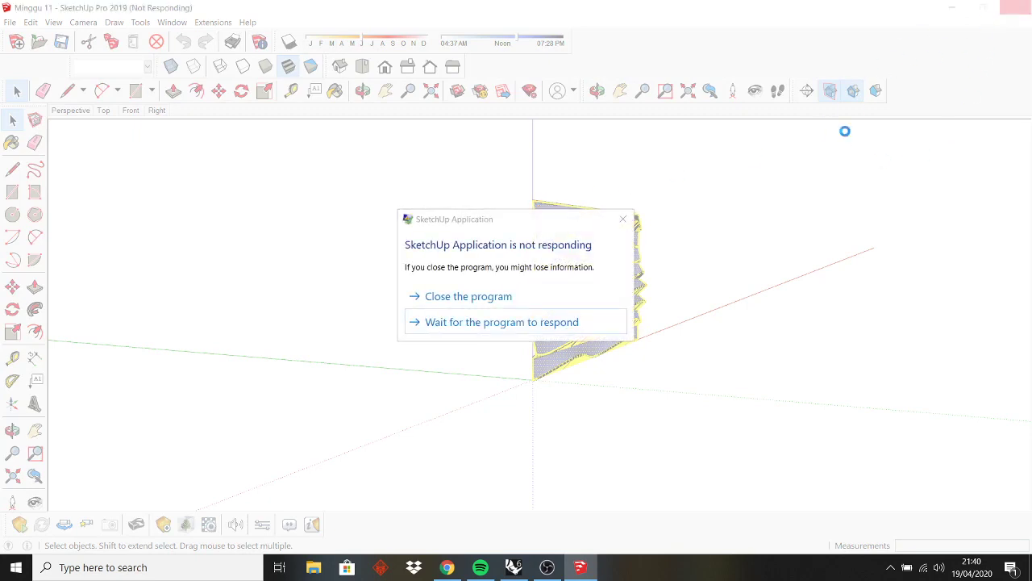
left_click(507, 294)
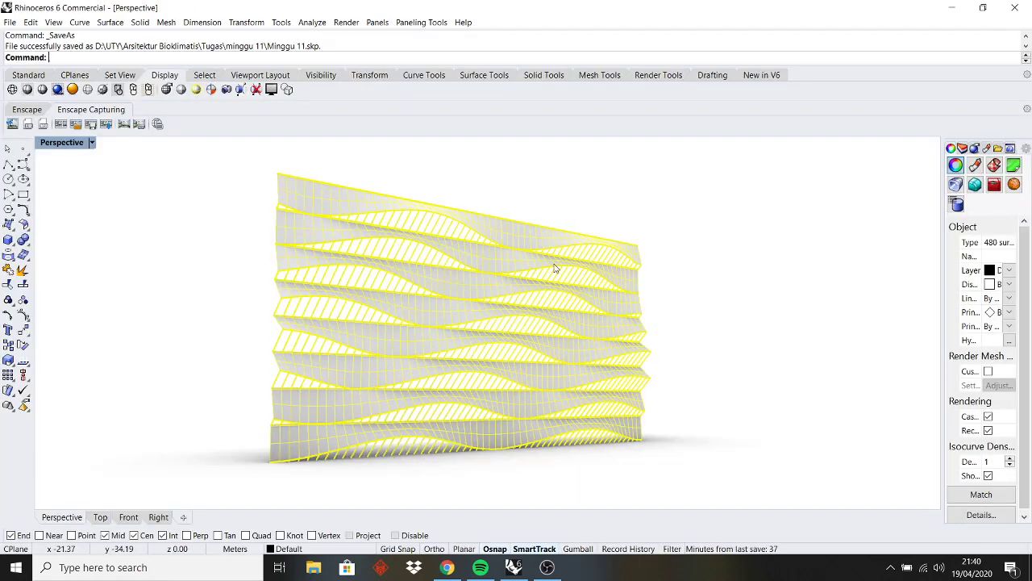
- Examine the facade's surfaces and thin slats in Rhino from several angles and close up
left_click(708, 335)
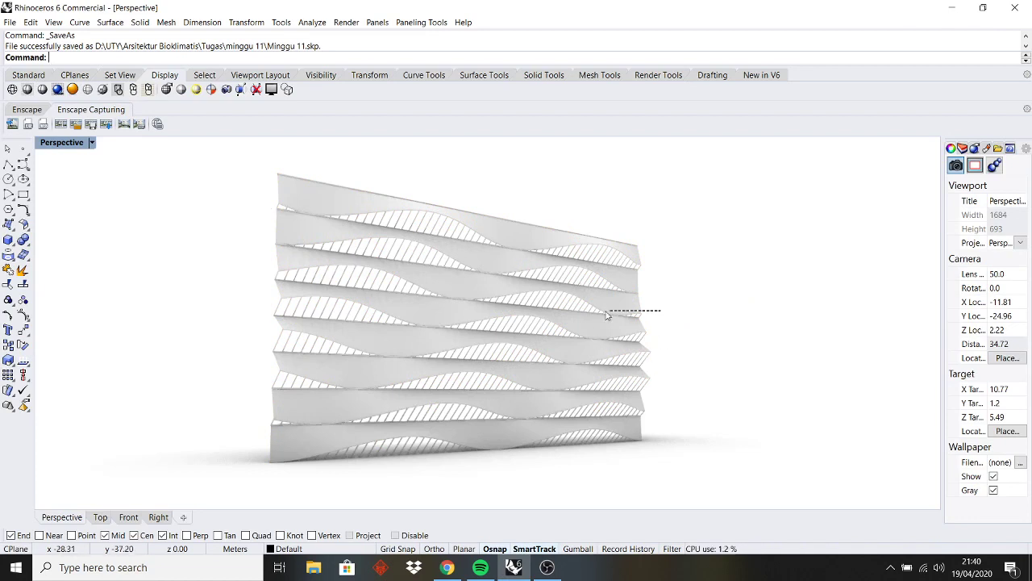
middle_click(682, 287)
right_click_drag(673, 327, 668, 358)
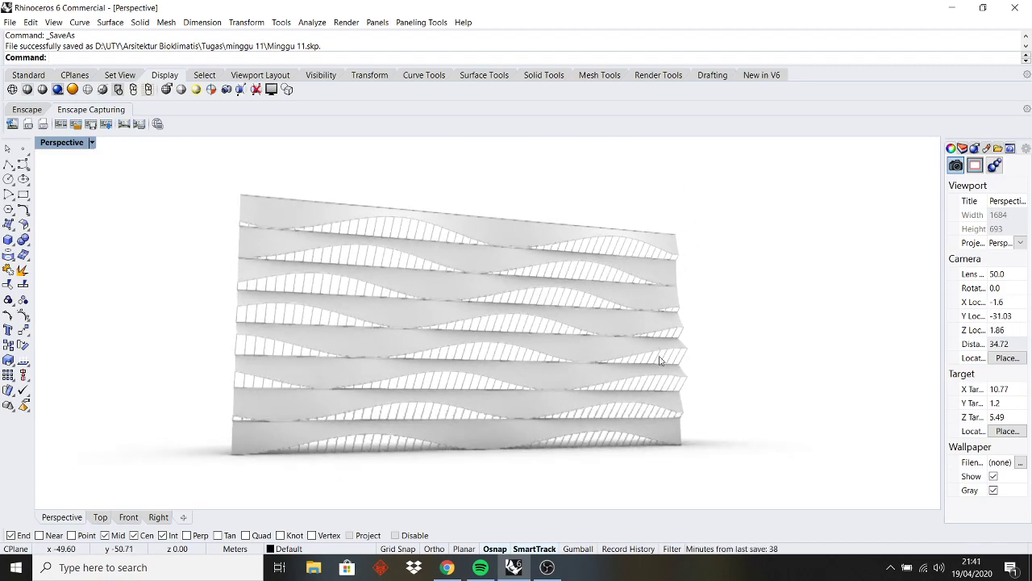
scroll(383, 225, "up", 10)
key("ctrl+a")
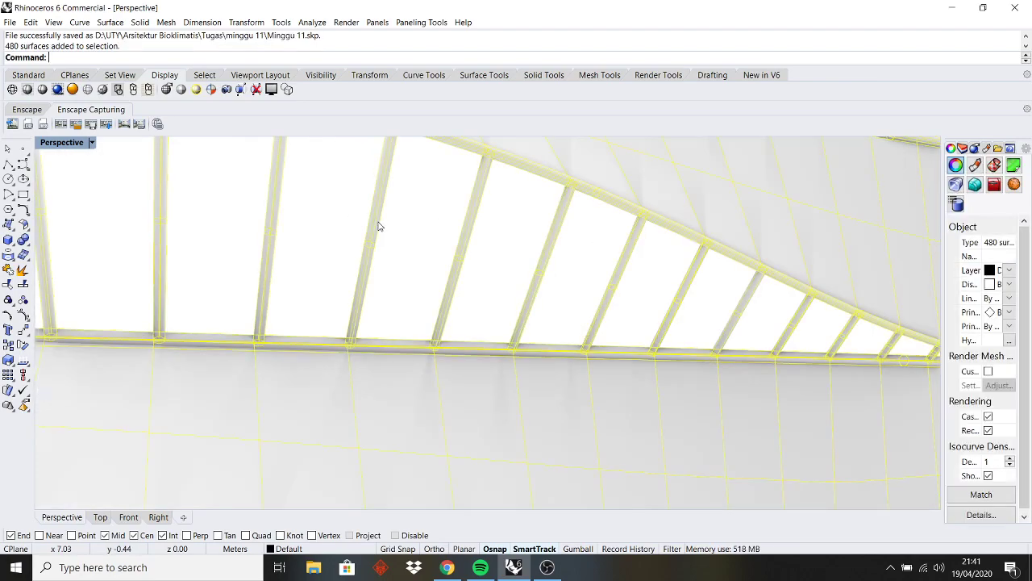
scroll(381, 225, "down", 10)
right_click_drag(377, 226, 436, 240)
left_click(629, 263)
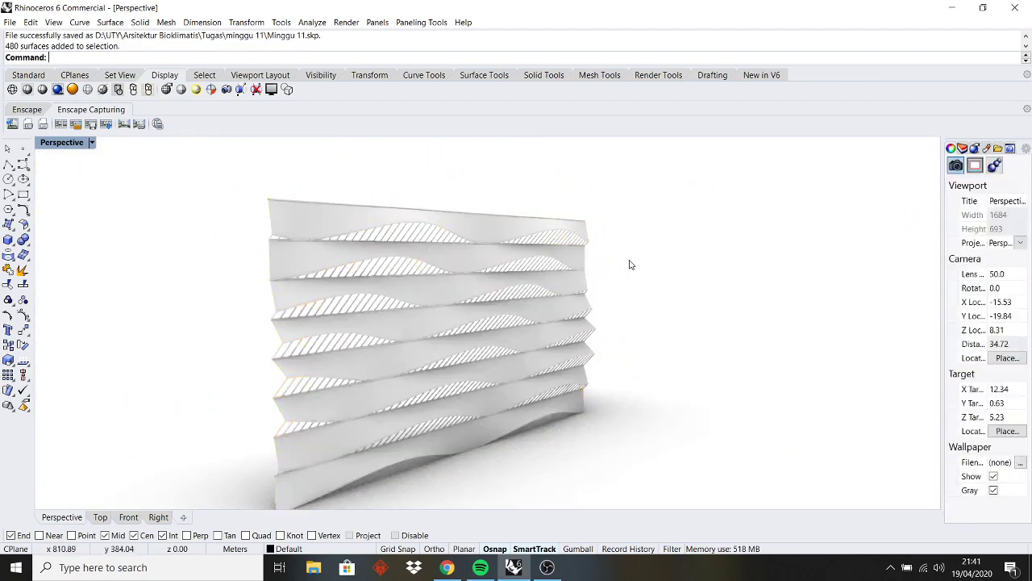
right_click_drag(629, 263, 576, 272)
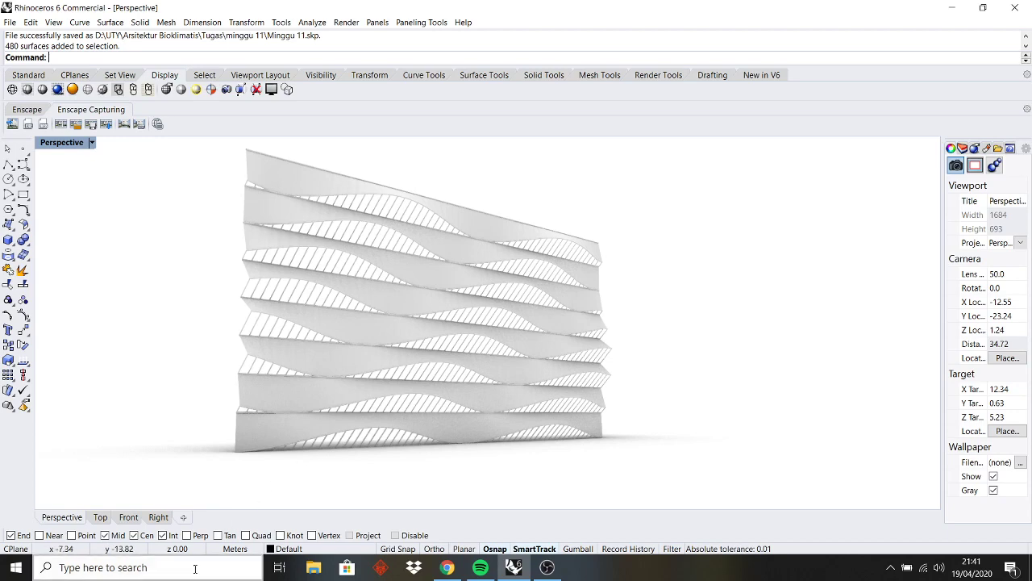
- Reopen the Minggu 11 SketchUp model from the recent files in File Explorer and minimize the file window
left_click(161, 568)
left_click(314, 568)
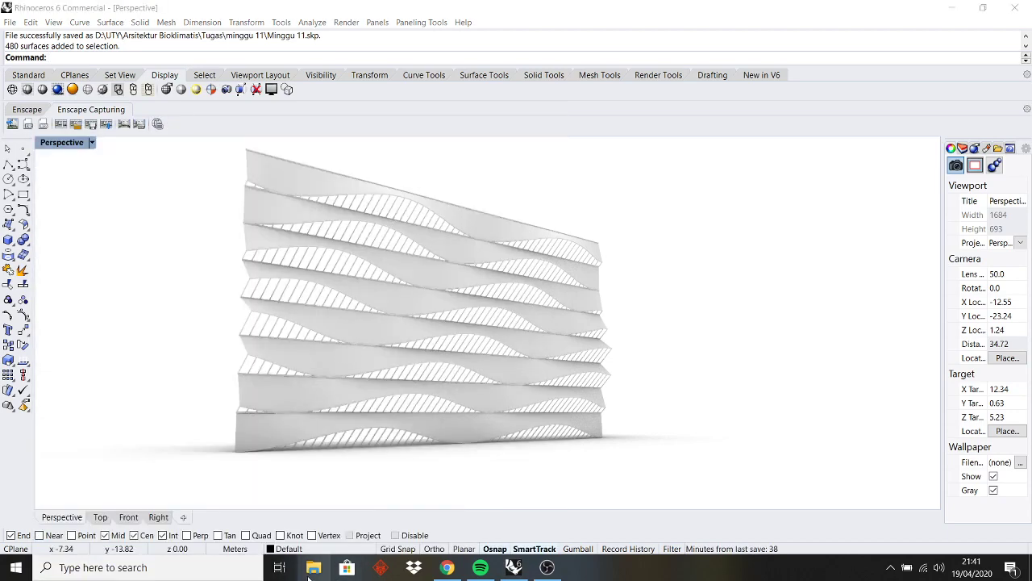
left_click(271, 273)
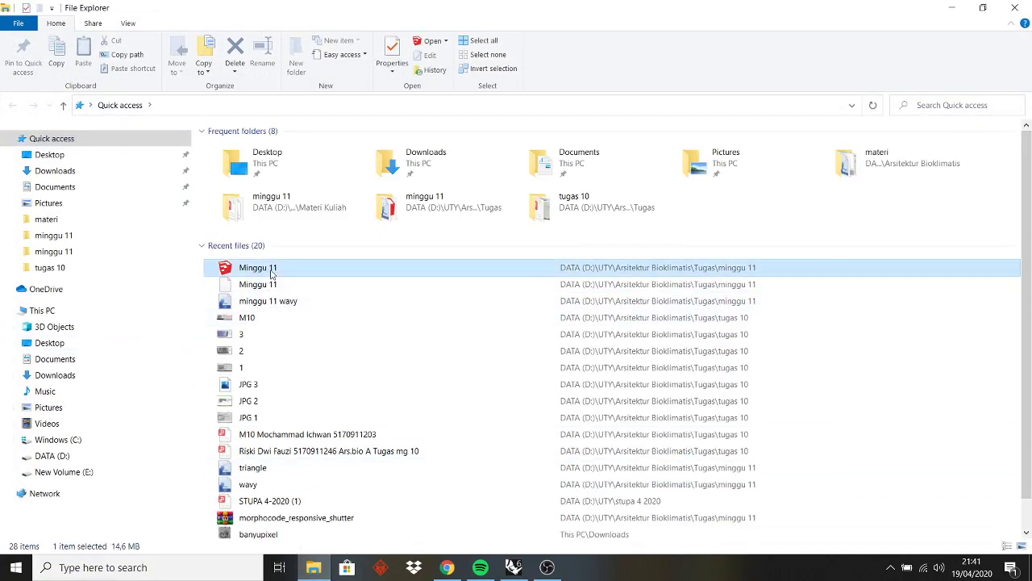
left_click(963, 12)
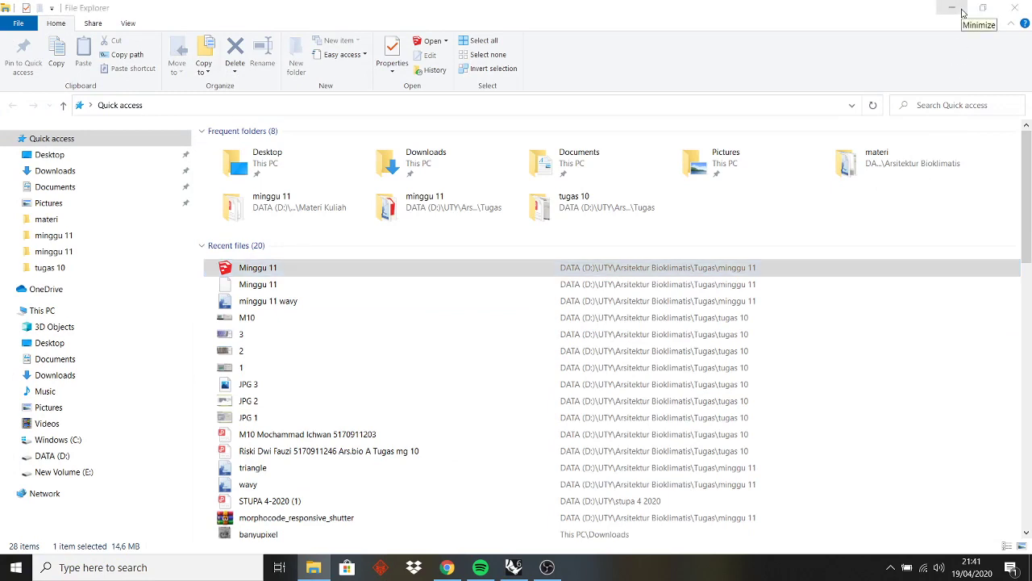
left_click(962, 10)
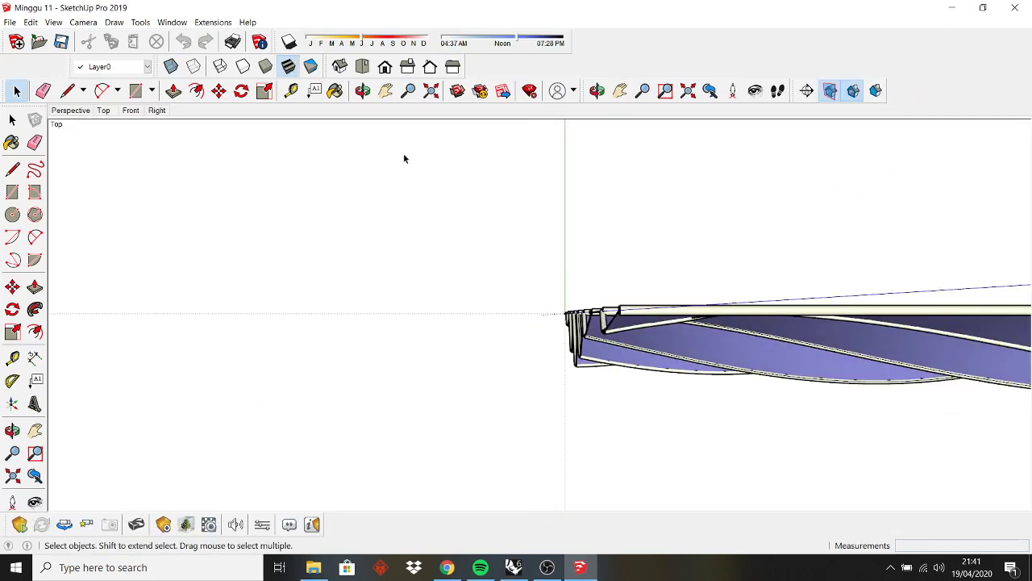
- Select the entire wavy facade geometry in the reopened model
left_click(172, 22)
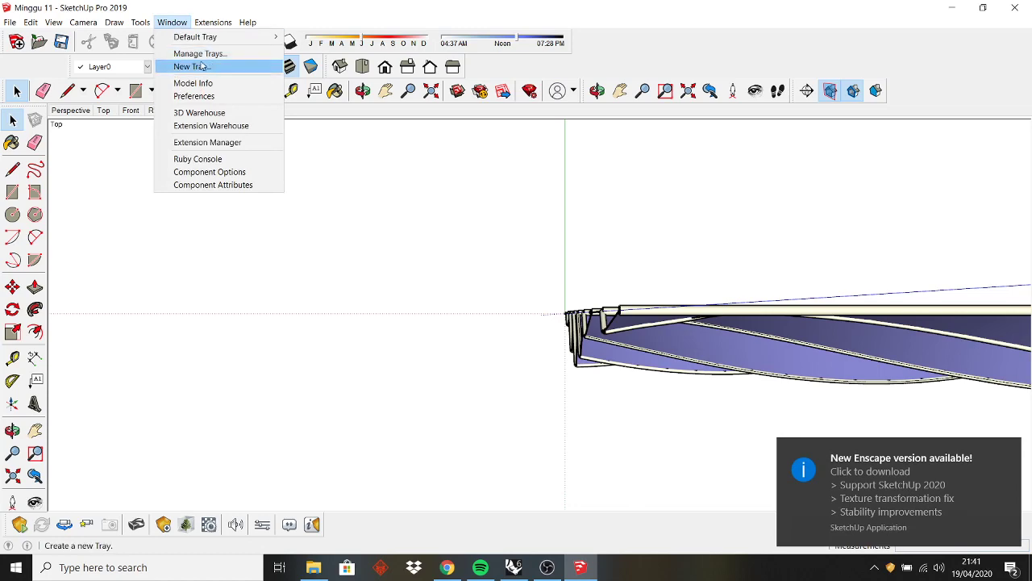
left_click(381, 321)
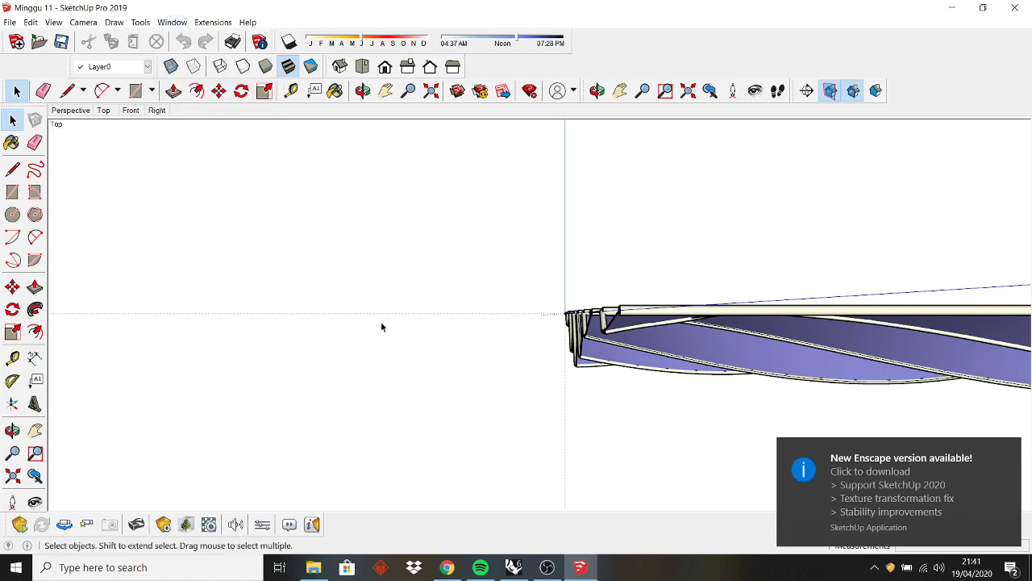
mouse_move(383, 324)
middle_mouse_down()
mouse_move(484, 344)
mouse_move(680, 270)
middle_mouse_up()
scroll(680, 271, "down", 2)
scroll(660, 335, "down", 3)
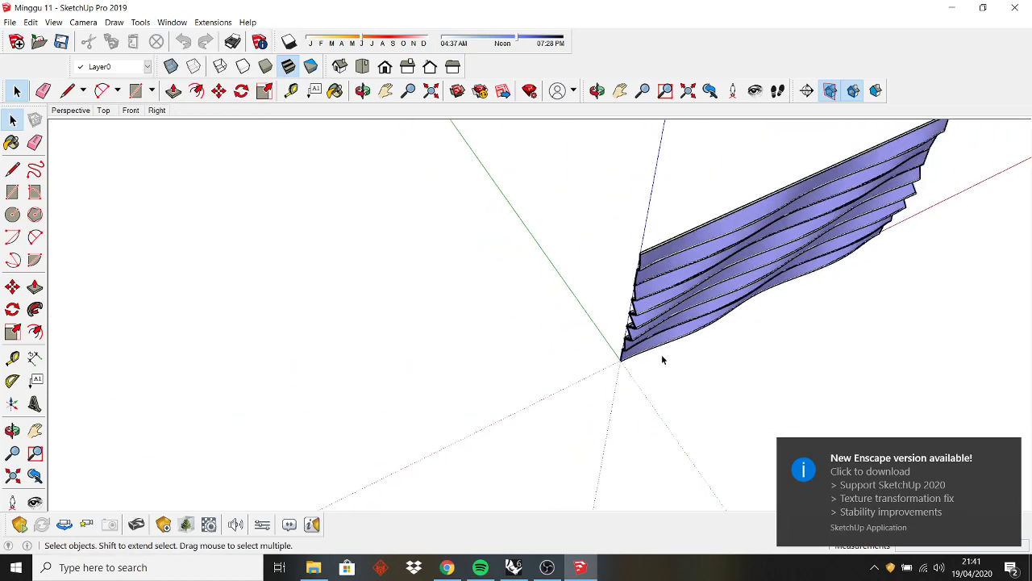
mouse_move(664, 358)
middle_mouse_down()
mouse_move(431, 394)
mouse_move(489, 240)
mouse_move(344, 194)
middle_mouse_up()
left_click_drag(328, 184, 760, 387)
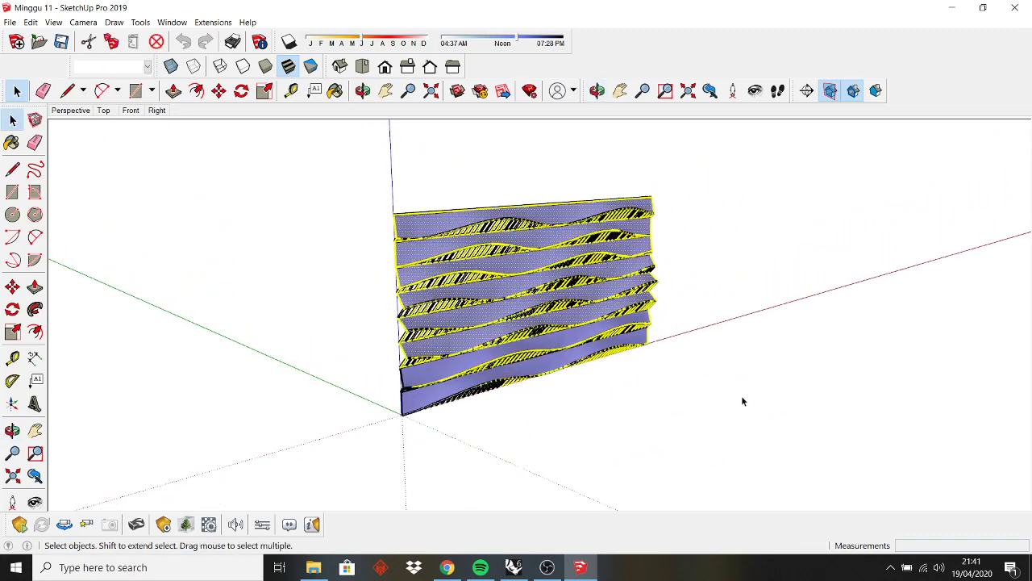
left_click(298, 183)
left_click_drag(325, 187, 783, 467)
middle_click_drag(546, 454, 447, 419)
- Try moving the selected facade up along the blue axis from the origin by about 2' 5", and undo the move
key("m")
scroll(446, 387, "up", 5)
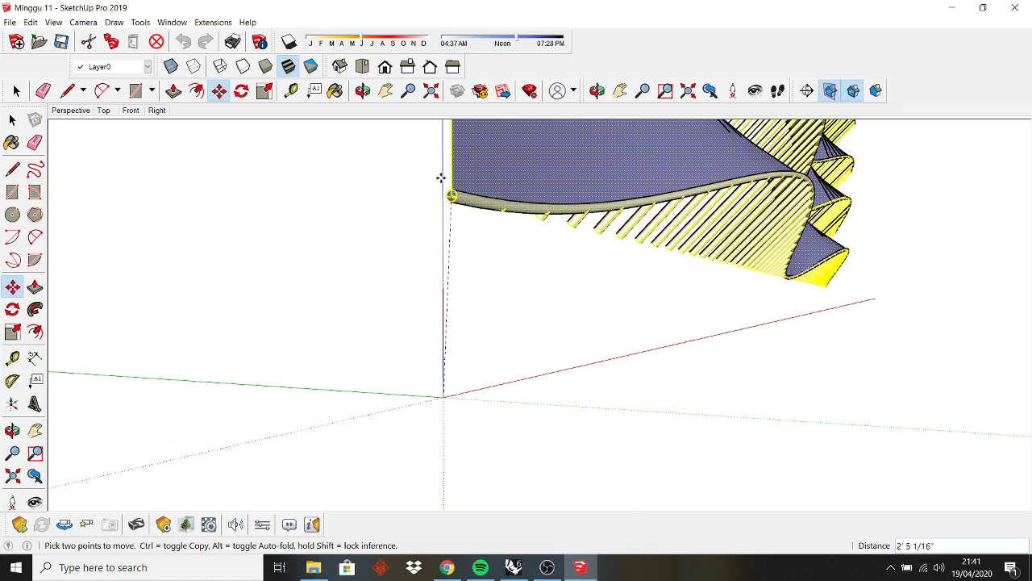
left_click(441, 178)
key("space")
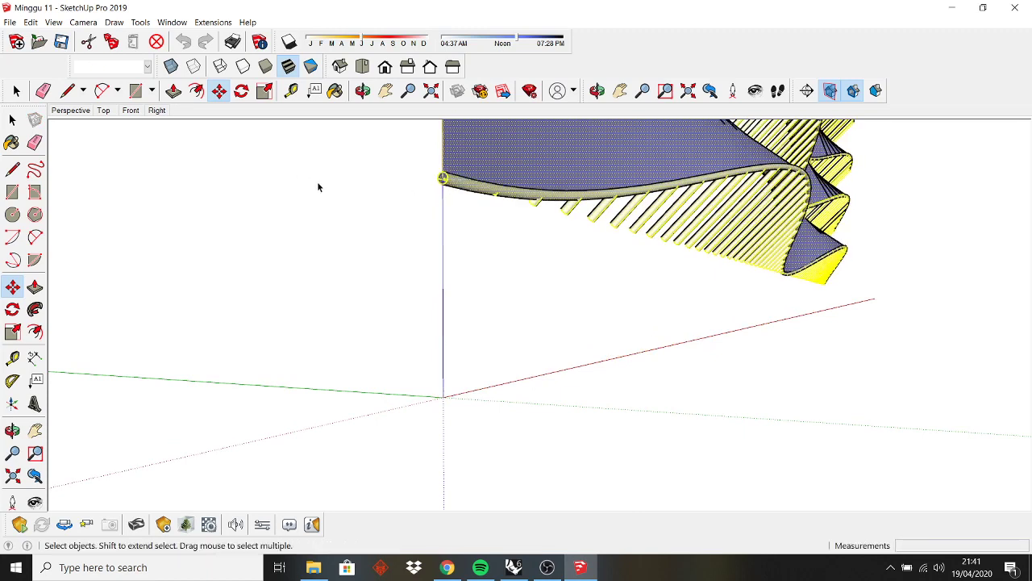
key("ctrl+z")
- Set the model's units to Decimal format with length in Meters, area in Meters² and a length display precision of 0,00 m
left_click(179, 24)
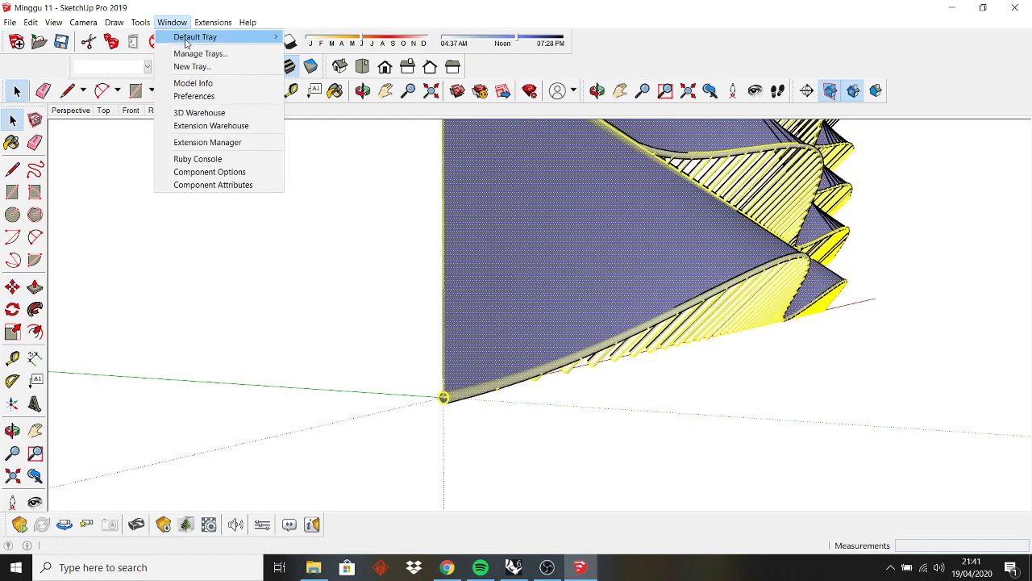
left_click(202, 82)
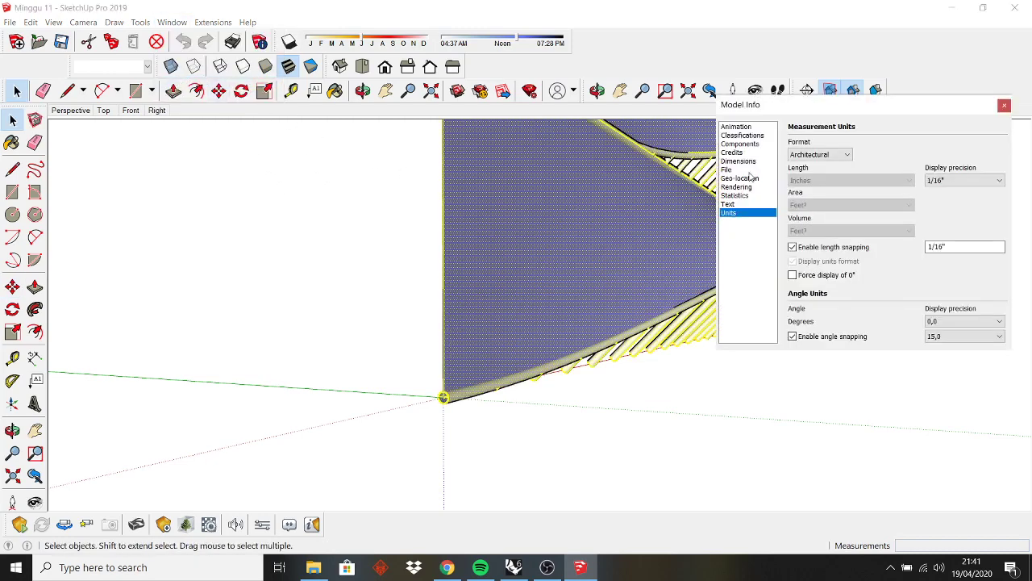
left_click(811, 172)
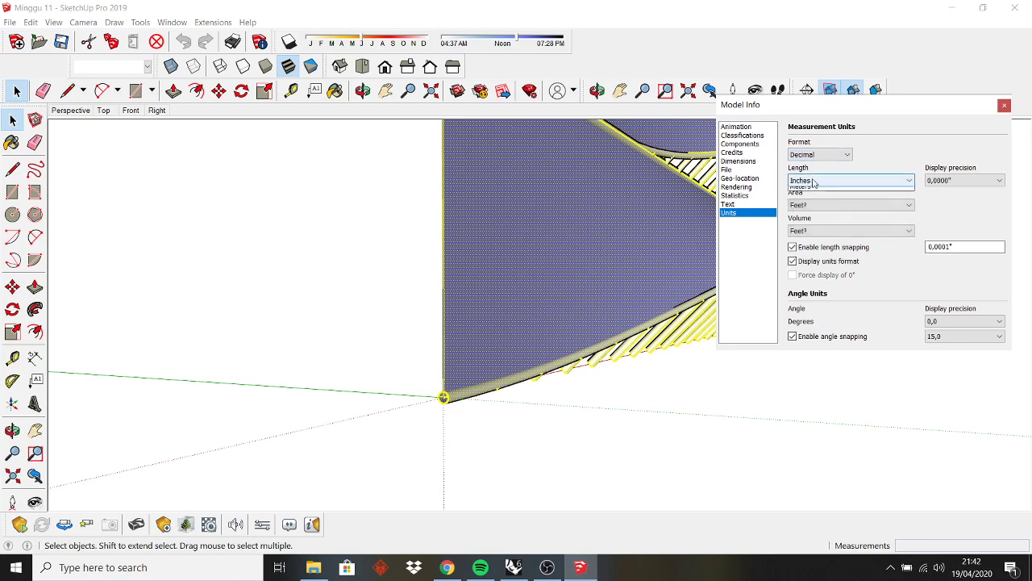
left_click(814, 180)
left_click(807, 225)
left_click(839, 205)
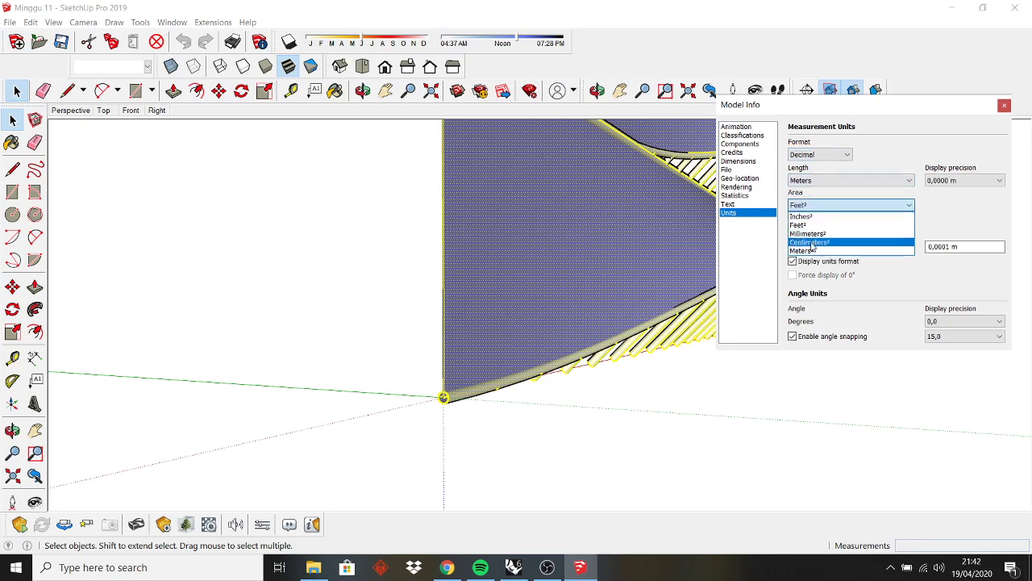
left_click(842, 240)
left_click(966, 180)
left_click(948, 215)
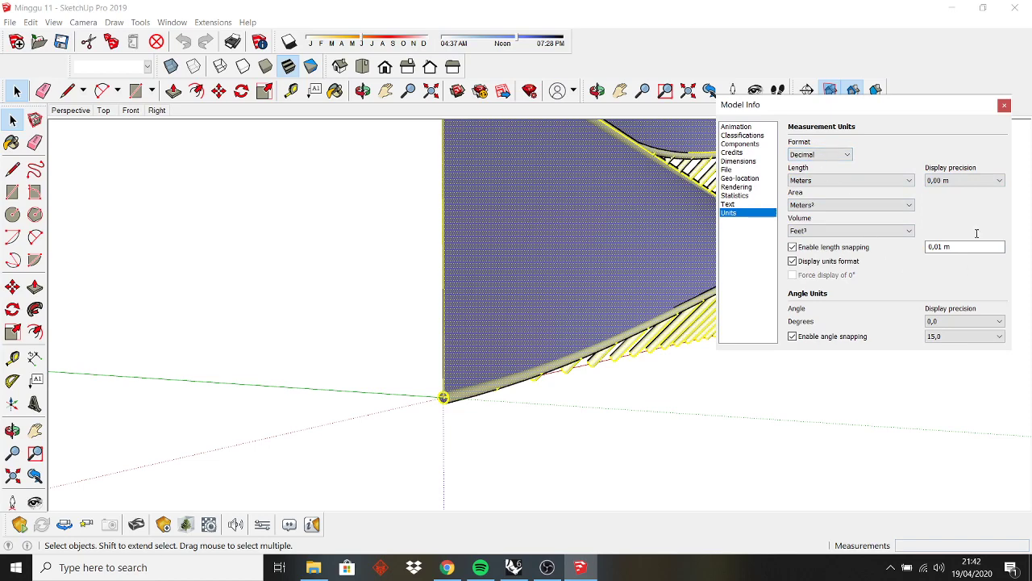
left_click(1004, 107)
middle_click_drag(727, 339, 559, 422)
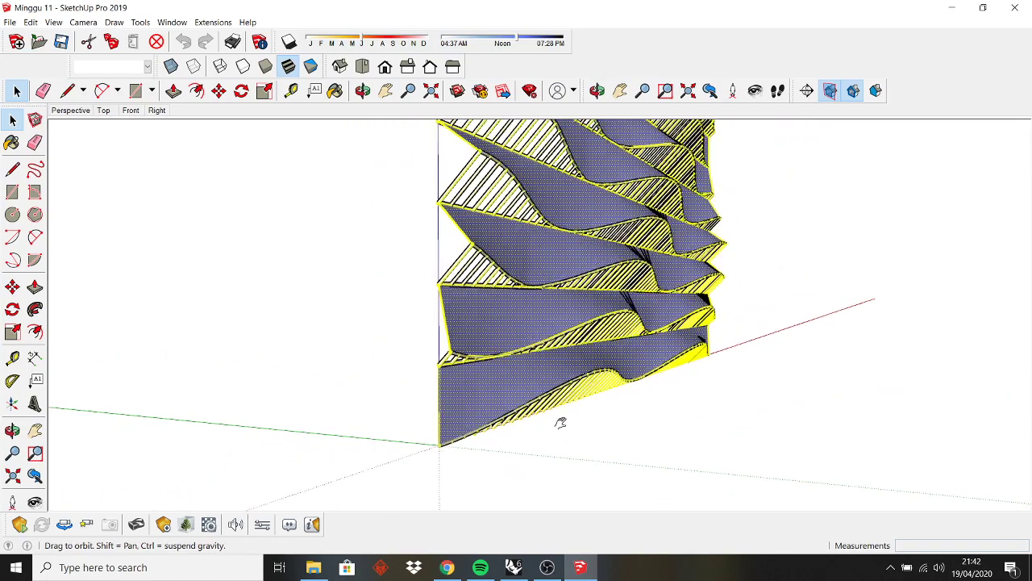
- Paint the entire selected wavy facade with the plain white material from the Colors library and clear the selection
scroll(600, 426, "down", 5)
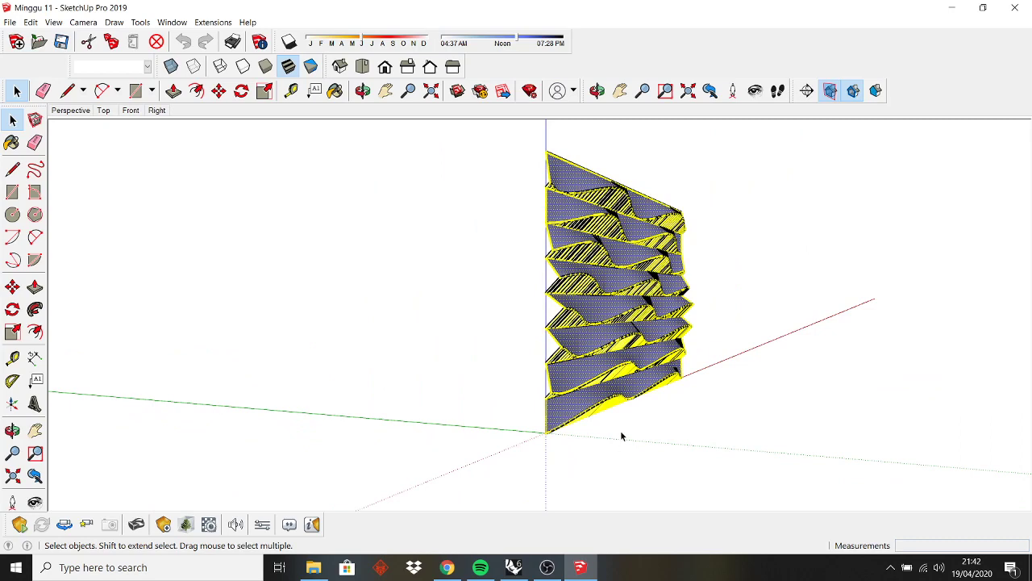
key("b")
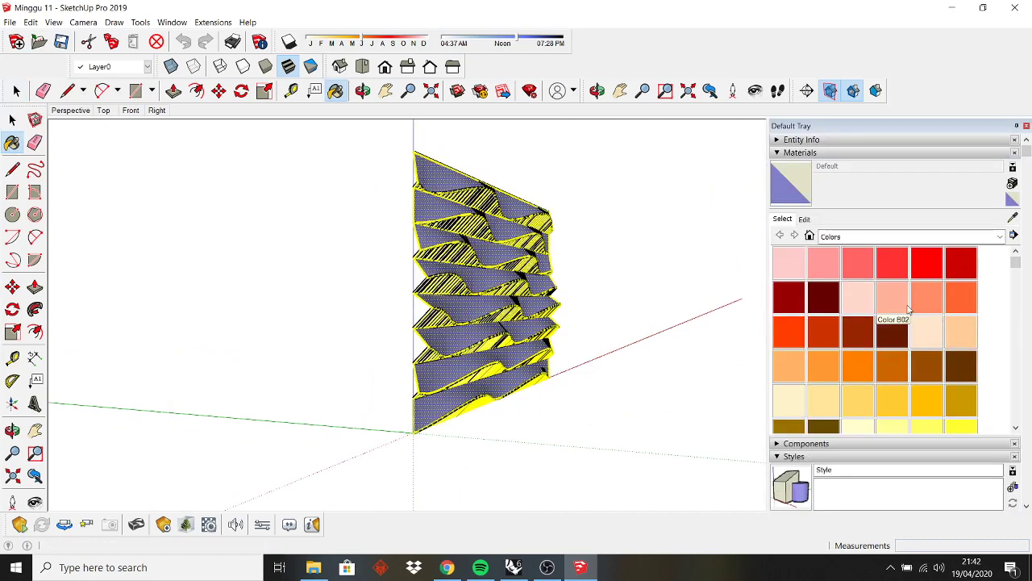
left_click(806, 218)
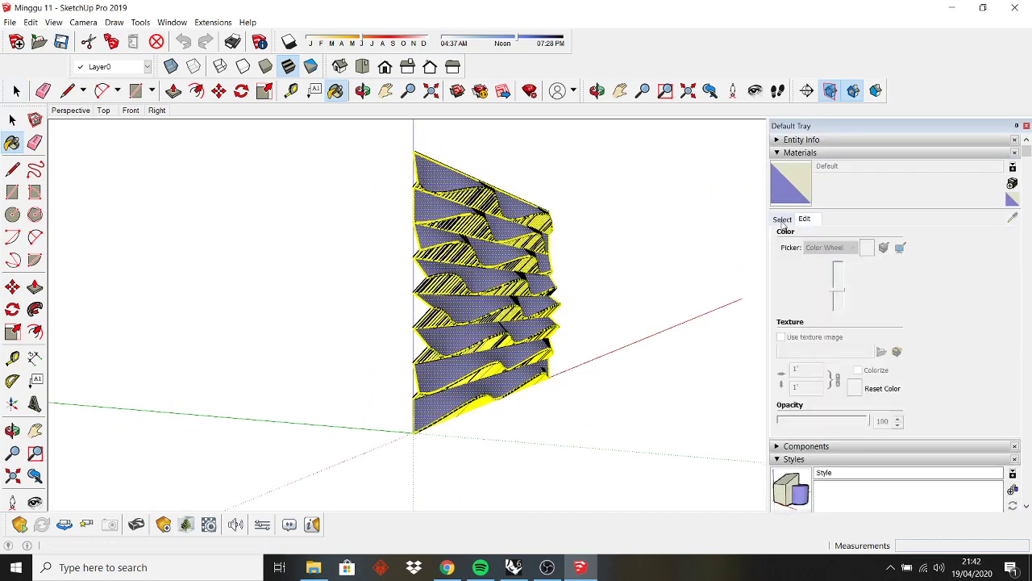
left_click(783, 221)
scroll(869, 327, "down", 10)
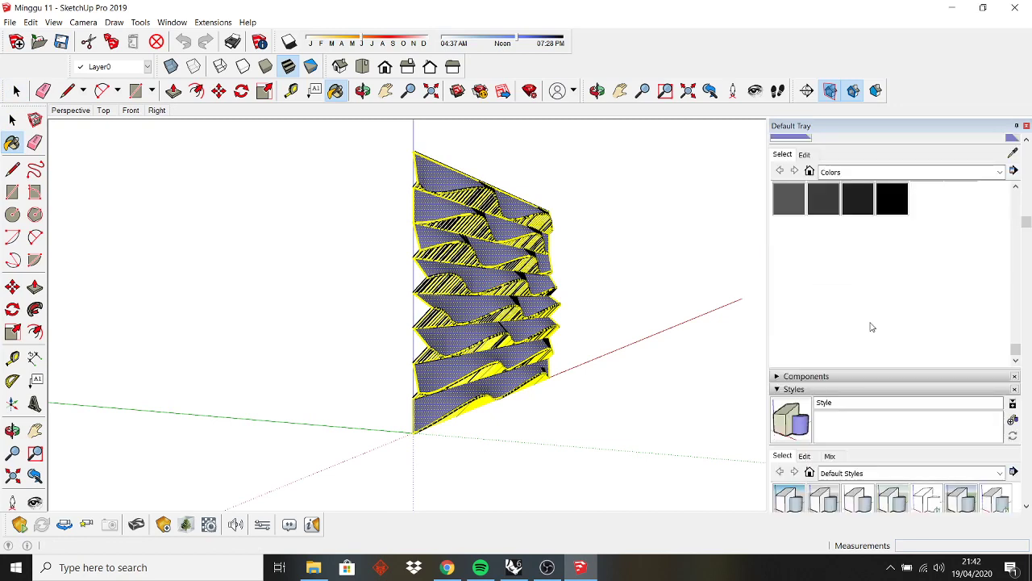
scroll(871, 326, "up", 4)
left_click(788, 292)
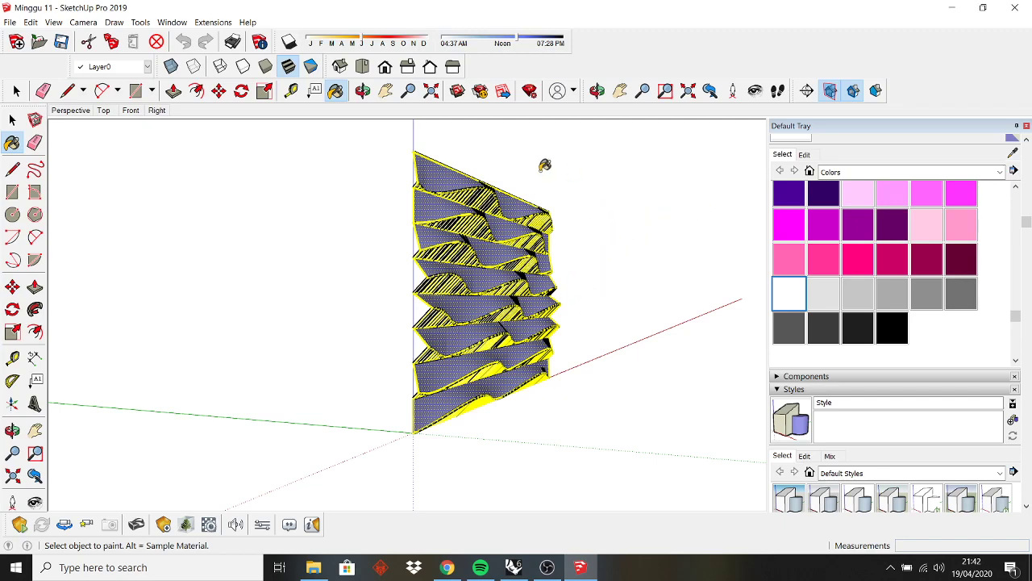
left_click(569, 355)
middle_click_drag(570, 344, 379, 287)
key("space")
left_click(677, 341)
scroll(501, 238, "up", 4)
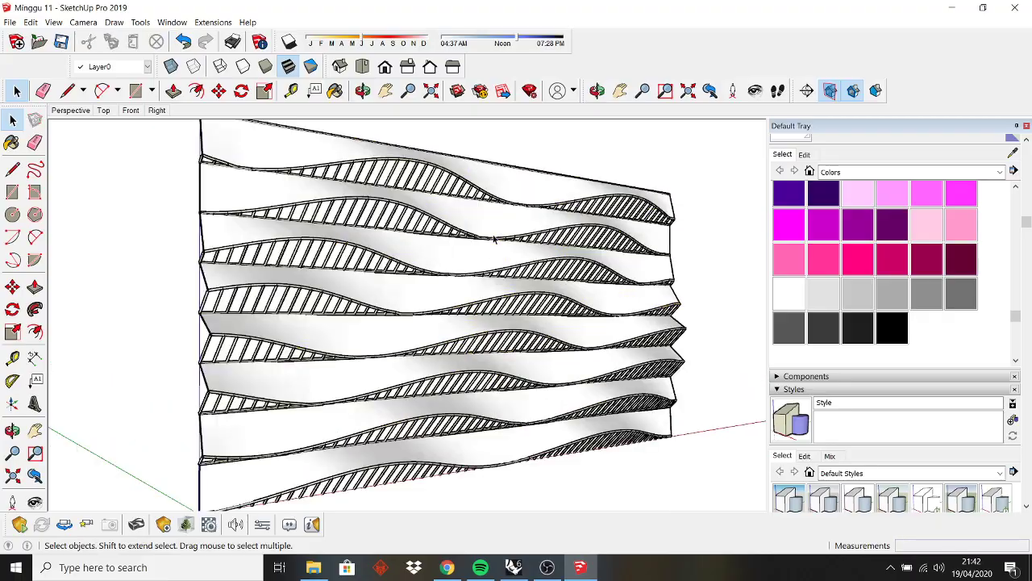
mouse_move(503, 235)
middle_mouse_down()
mouse_move(390, 273)
mouse_move(428, 260)
mouse_move(115, 276)
mouse_move(422, 271)
mouse_move(424, 282)
mouse_move(336, 272)
mouse_move(427, 262)
mouse_move(504, 270)
middle_mouse_up()
scroll(512, 271, "up", 1)
scroll(514, 271, "down", 1)
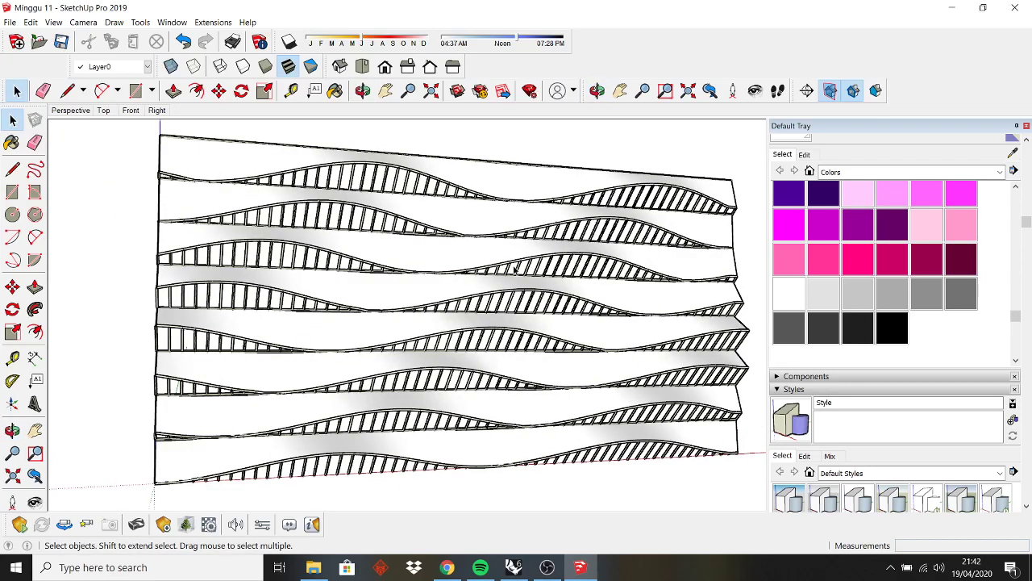
left_click(10, 22)
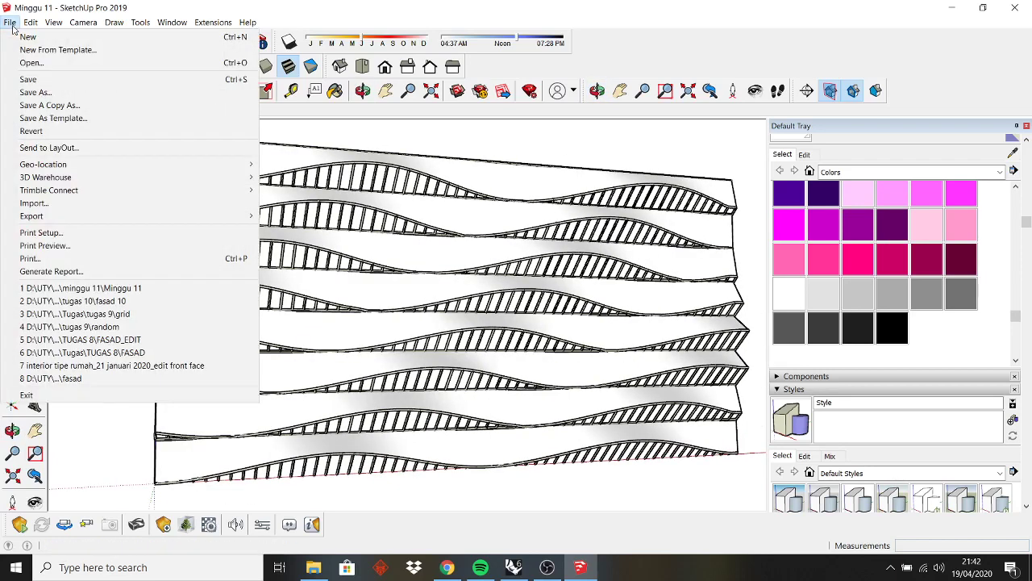
left_click(11, 24)
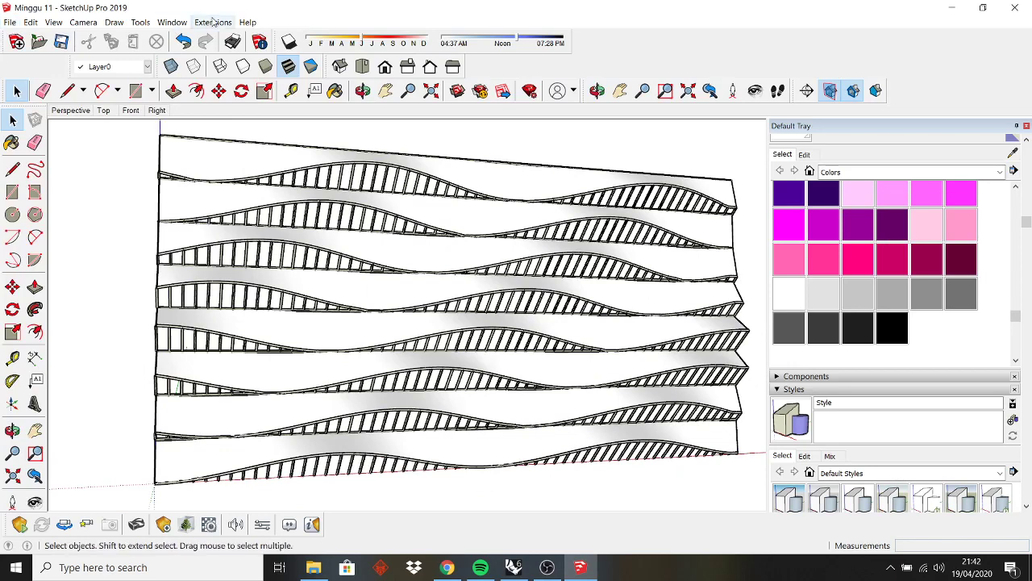
left_click(213, 21)
mouse_move(224, 39)
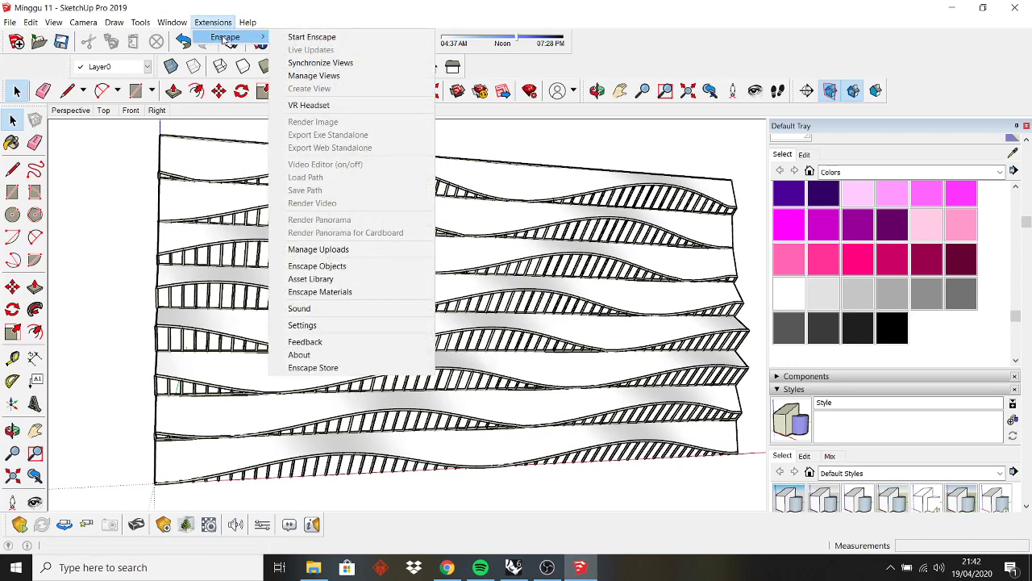
left_click(213, 22)
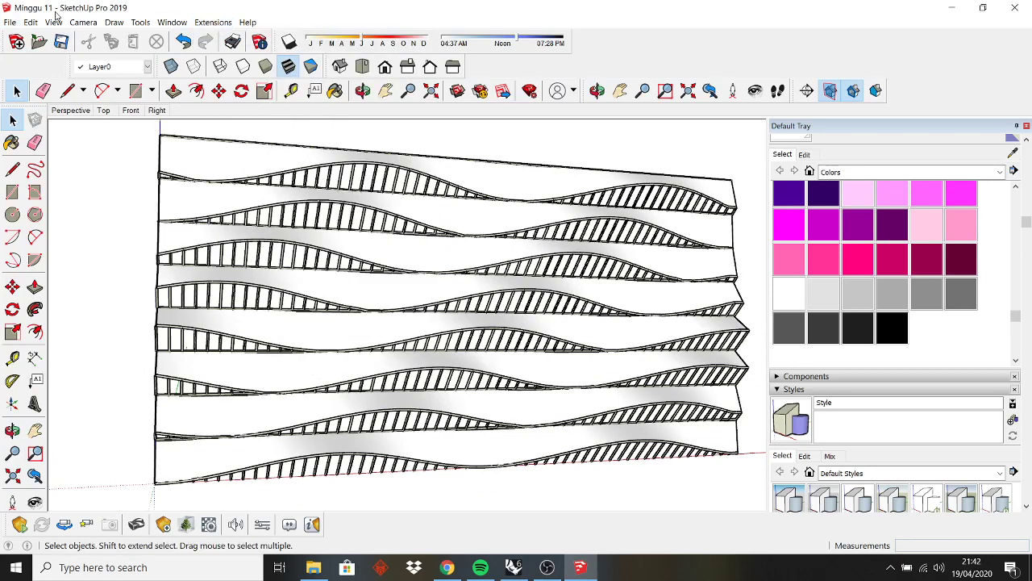
- Start exporting the facade view as a 2D JPEG graphic, choosing D:\UTY\Arsitektur Bioklimatis\Tugas\minggu 11 as the destination folder
left_click(6, 23)
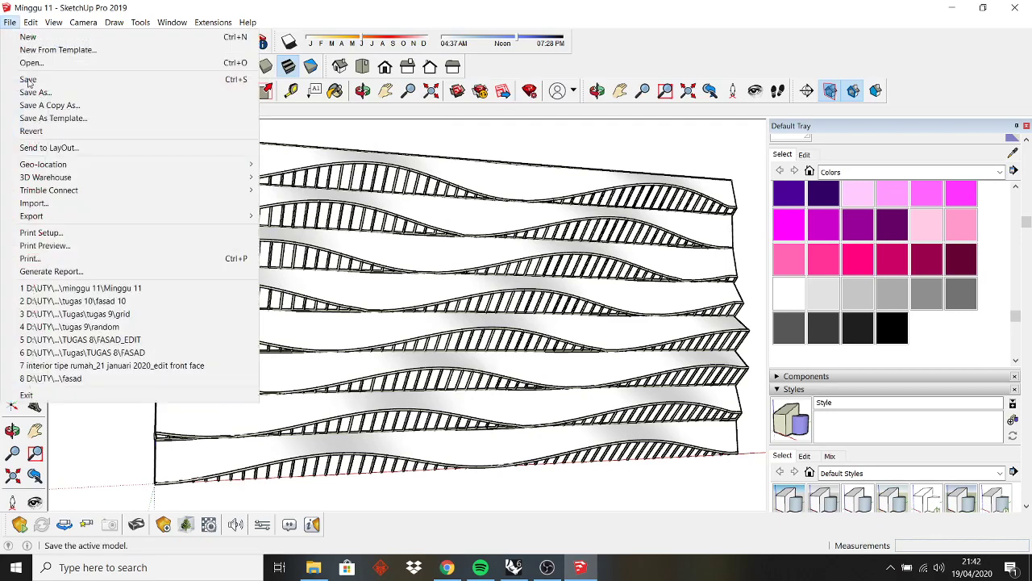
mouse_move(106, 217)
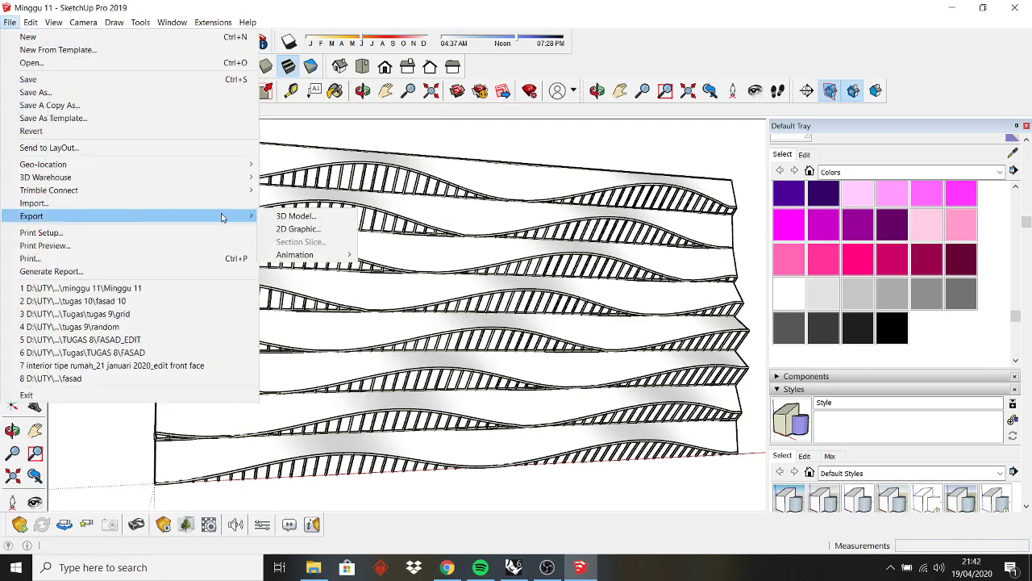
left_click(298, 229)
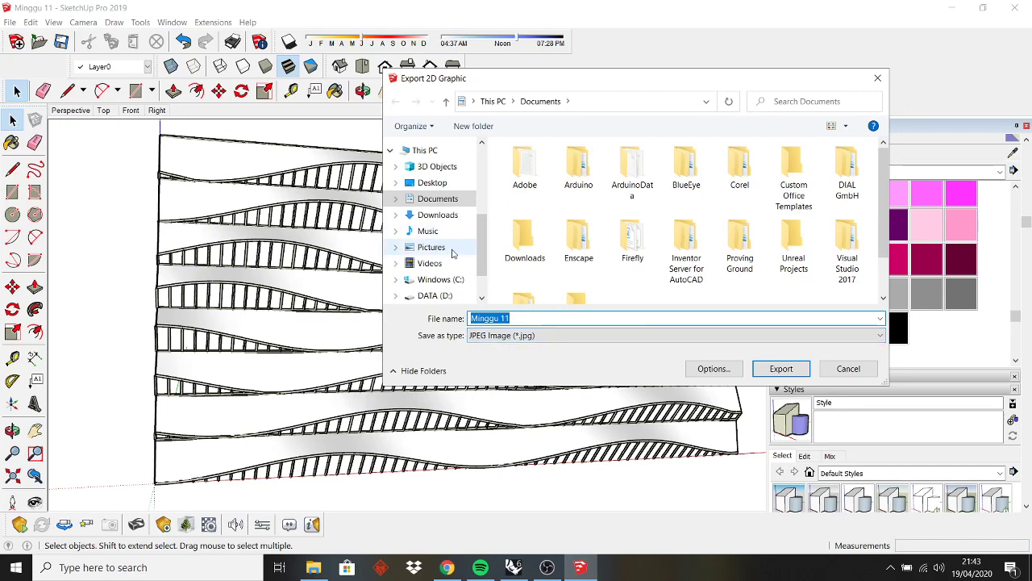
left_click(443, 295)
scroll(520, 267, "down", 1)
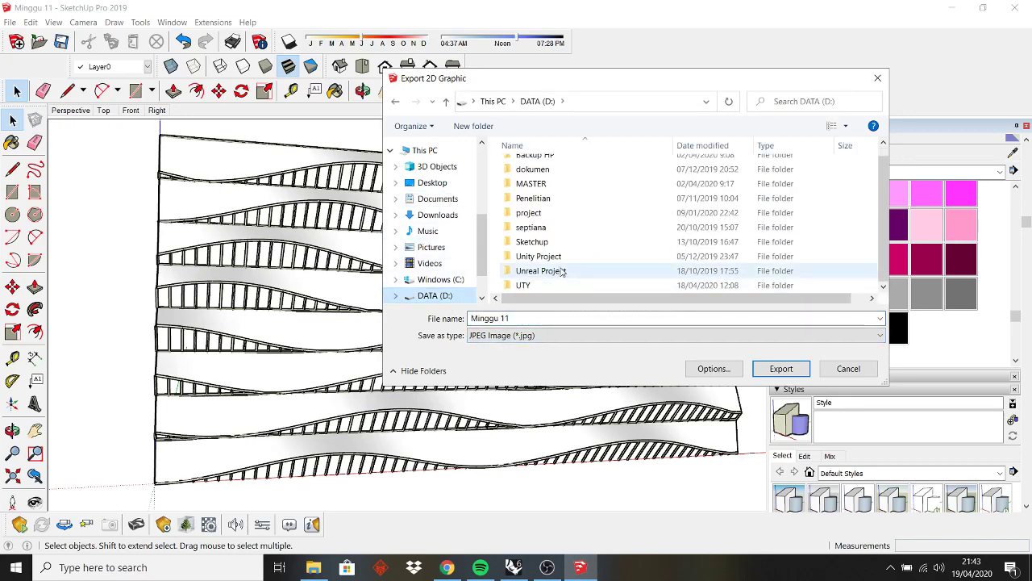
double_click(534, 282)
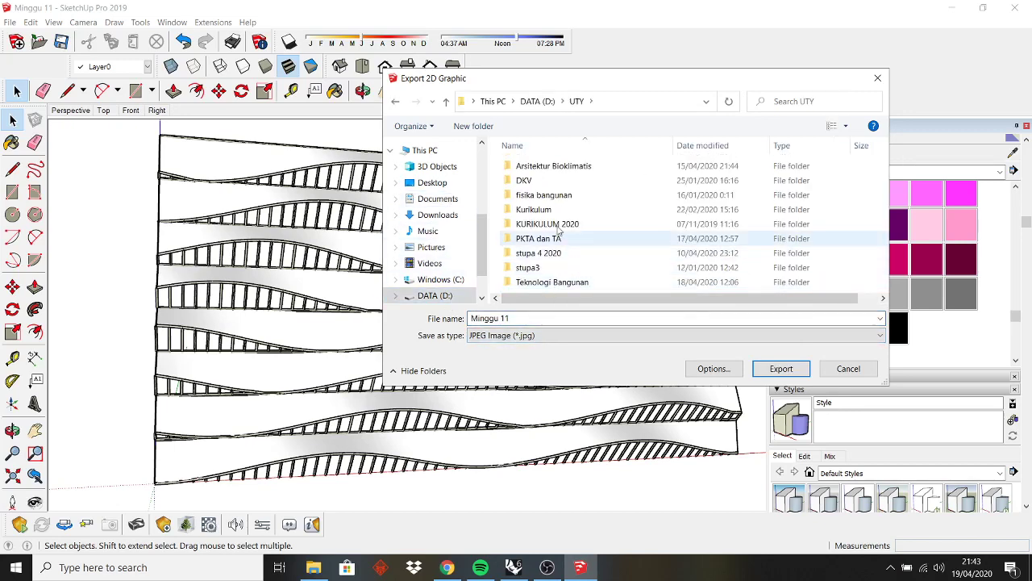
double_click(567, 170)
scroll(548, 242, "down", 3)
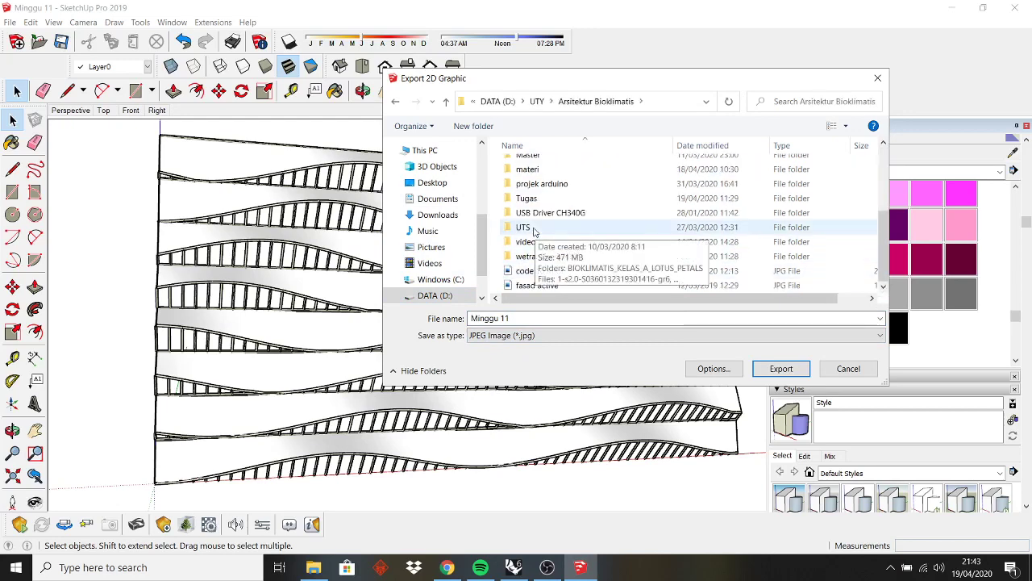
double_click(526, 197)
double_click(526, 166)
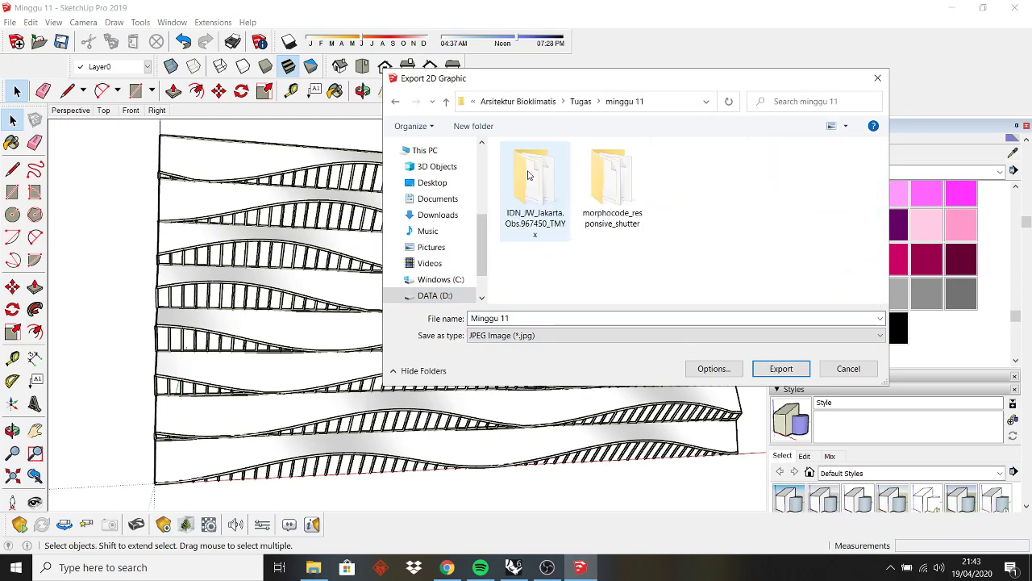
- Name the image "fasad Minggu 11", accept the export options with view size and anti-aliasing, and export it
left_click(544, 316)
left_click(555, 317)
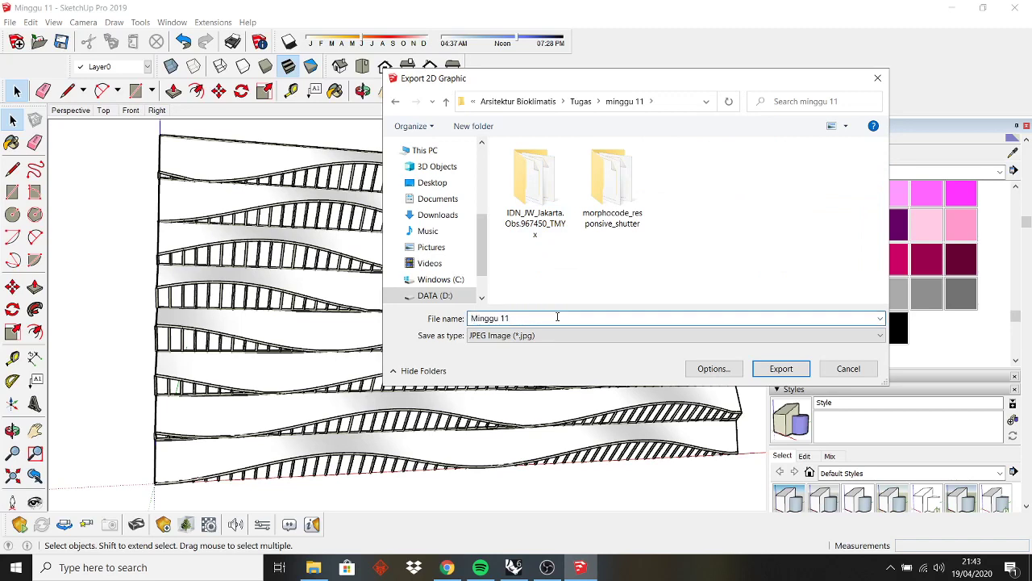
type("fasad")
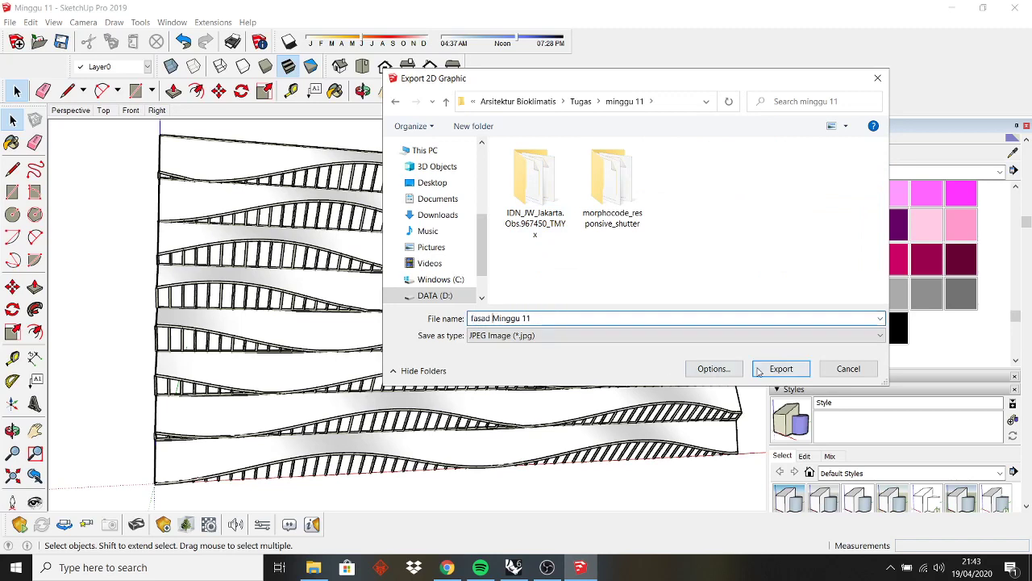
left_click(718, 371)
left_click(730, 370)
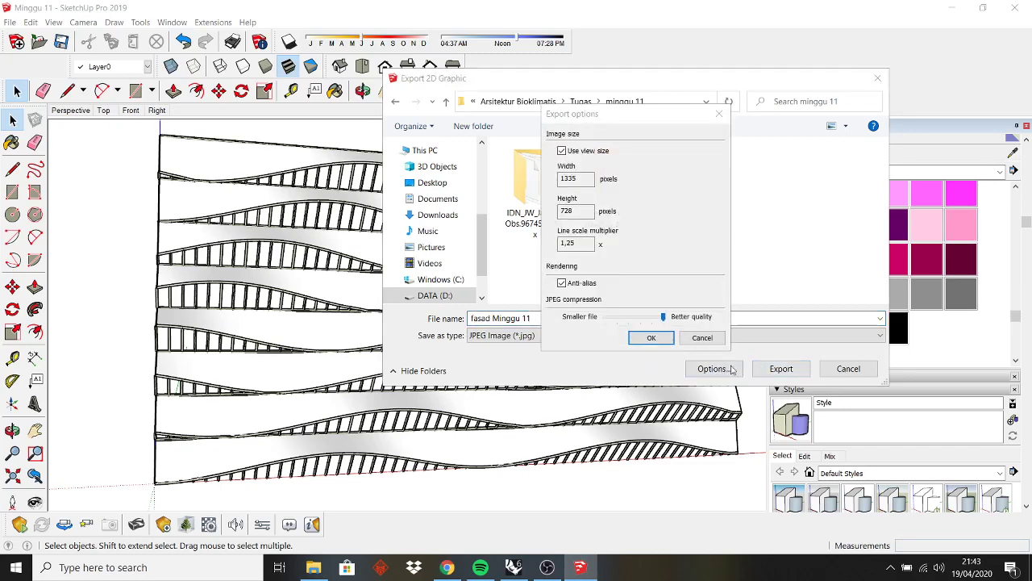
left_click(650, 337)
left_click(779, 369)
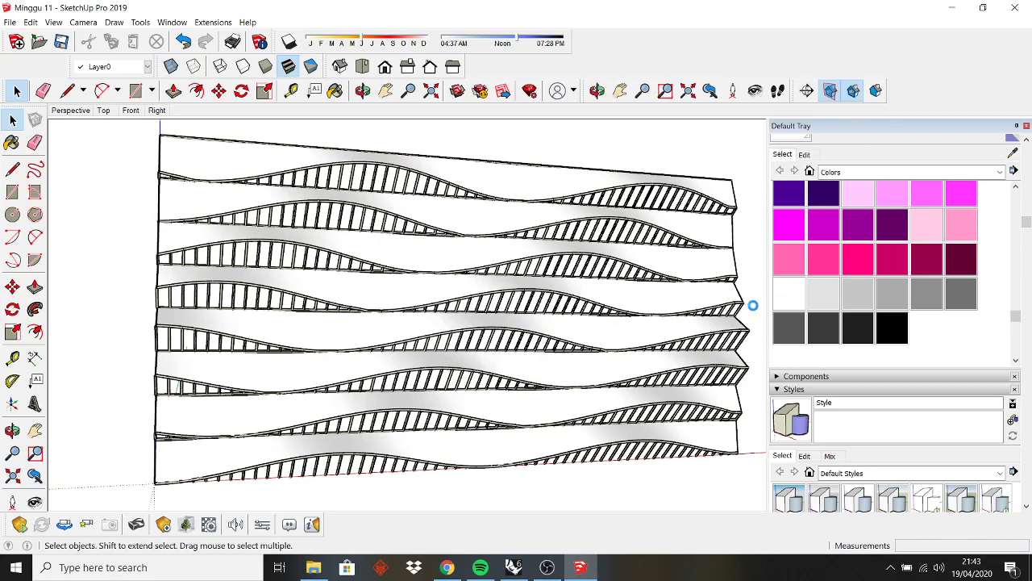
- Switch to Rhino and capture a frontal close-up of the facade in the Perspective viewport at 1000 x 1000 pixels, scale 2
left_click(513, 567)
middle_click(649, 345)
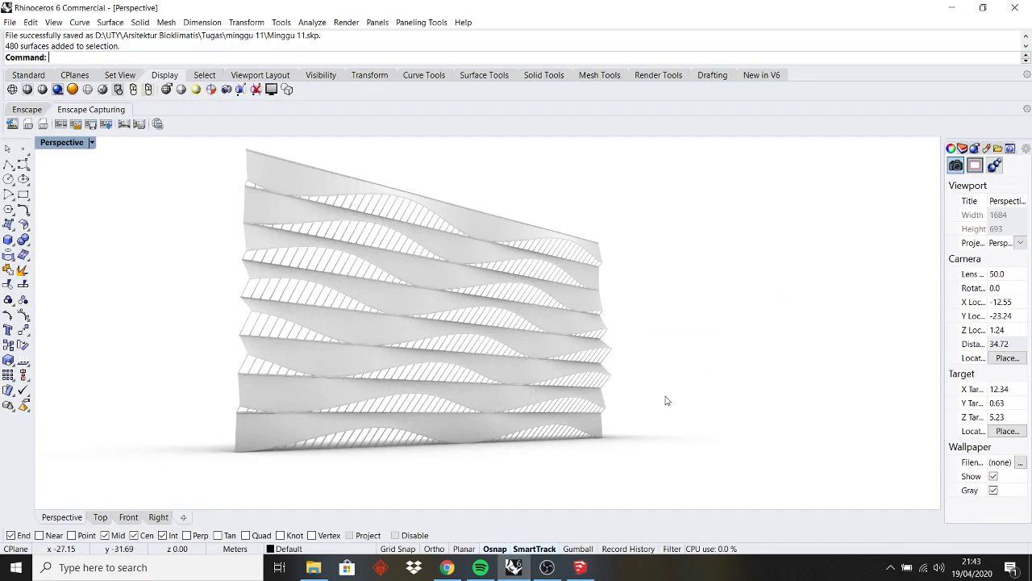
right_click_drag(666, 398, 511, 313)
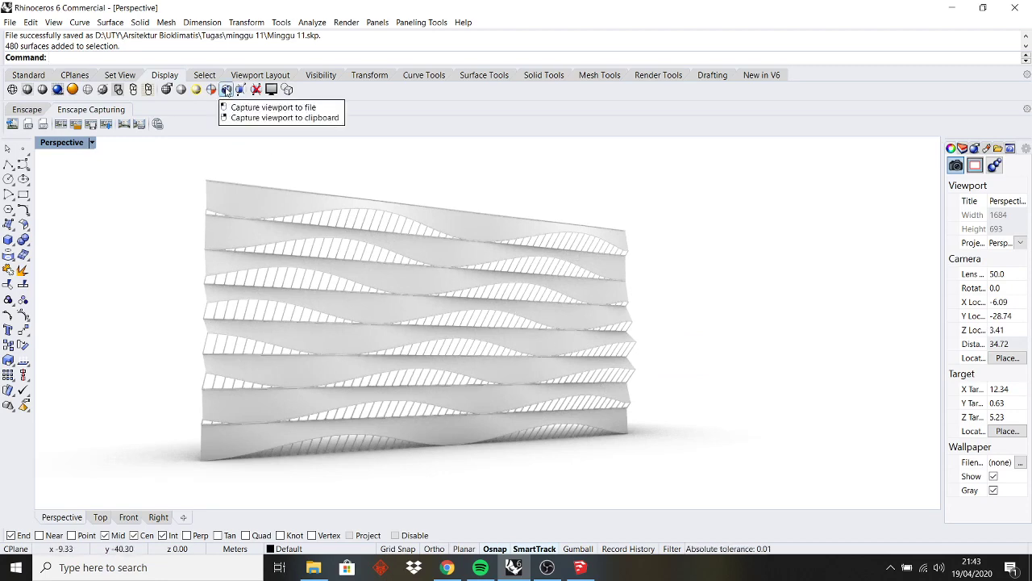
scroll(284, 207, "up", 3)
scroll(362, 246, "up", 4)
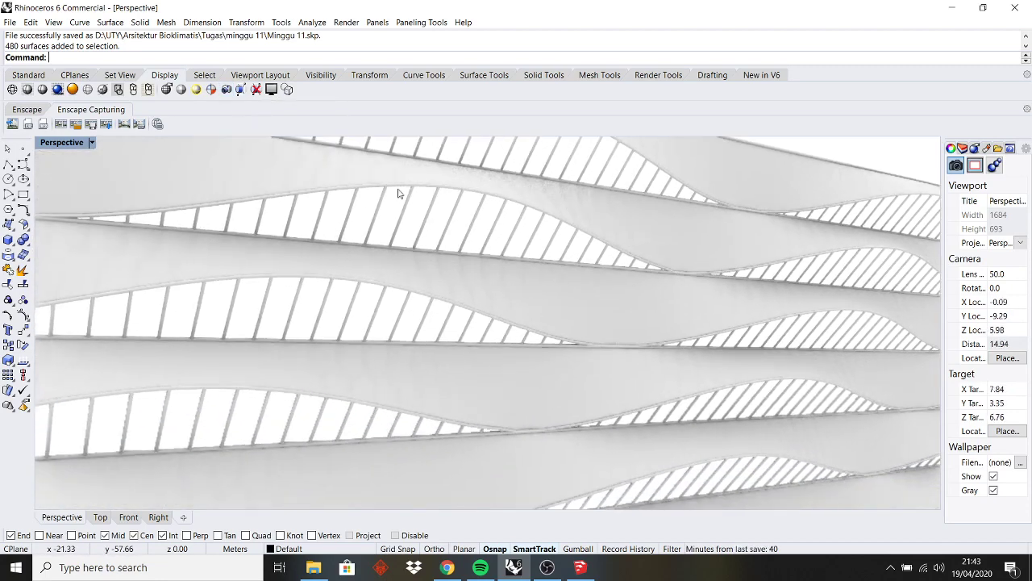
right_click_drag(398, 193, 455, 200)
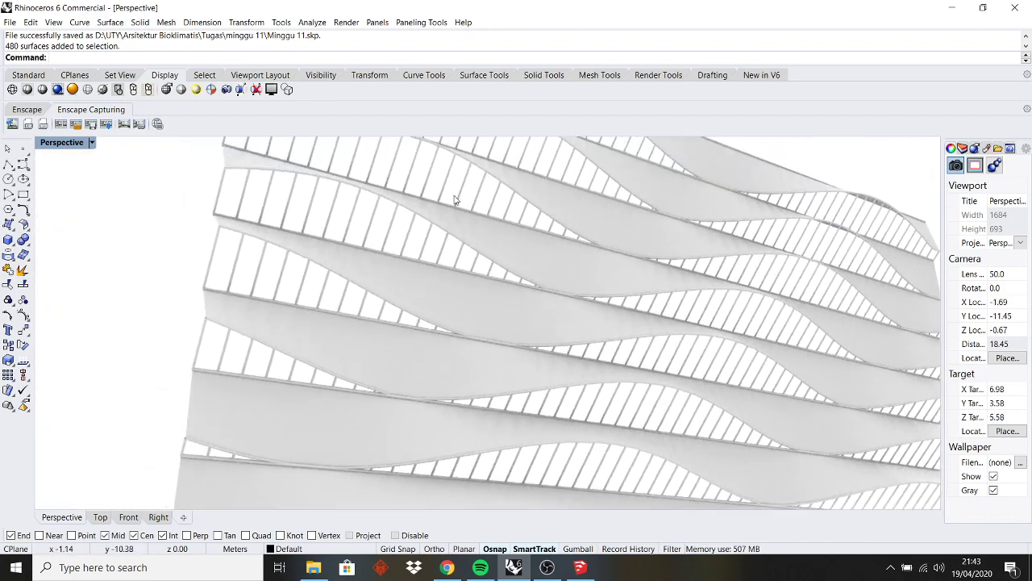
right_click_drag(518, 224, 595, 291)
scroll(590, 292, "up", 2)
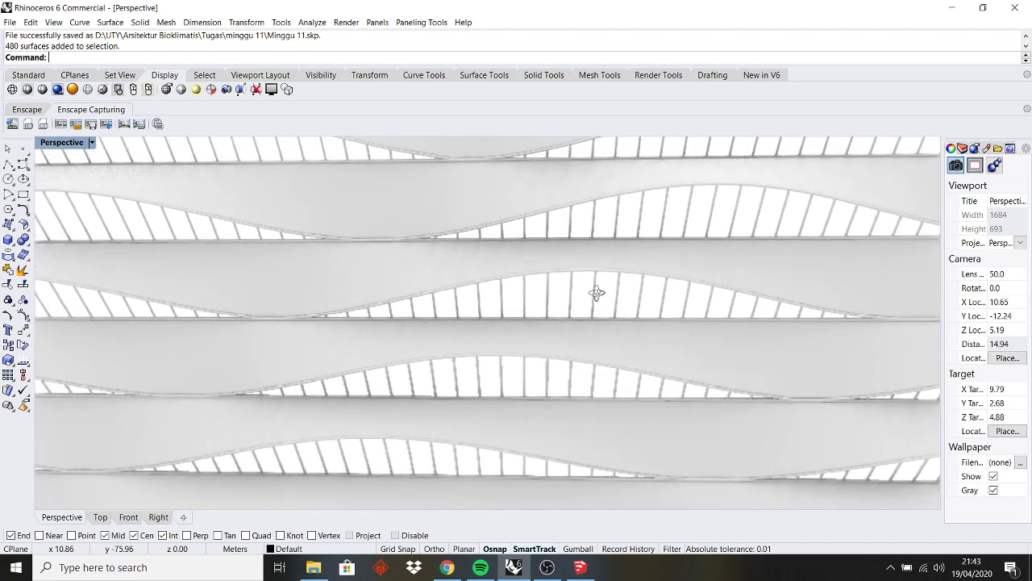
left_click(226, 89)
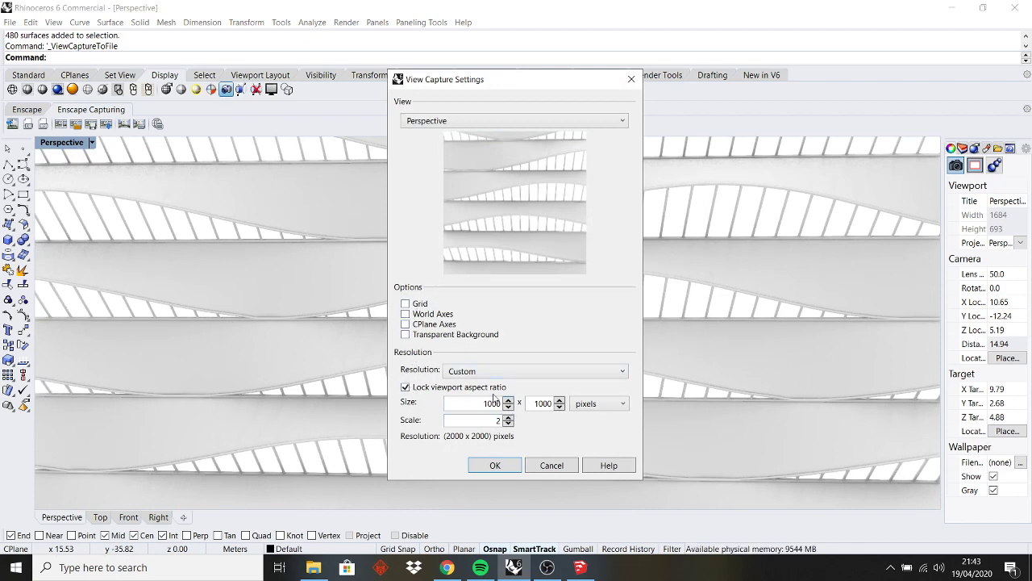
left_click(498, 465)
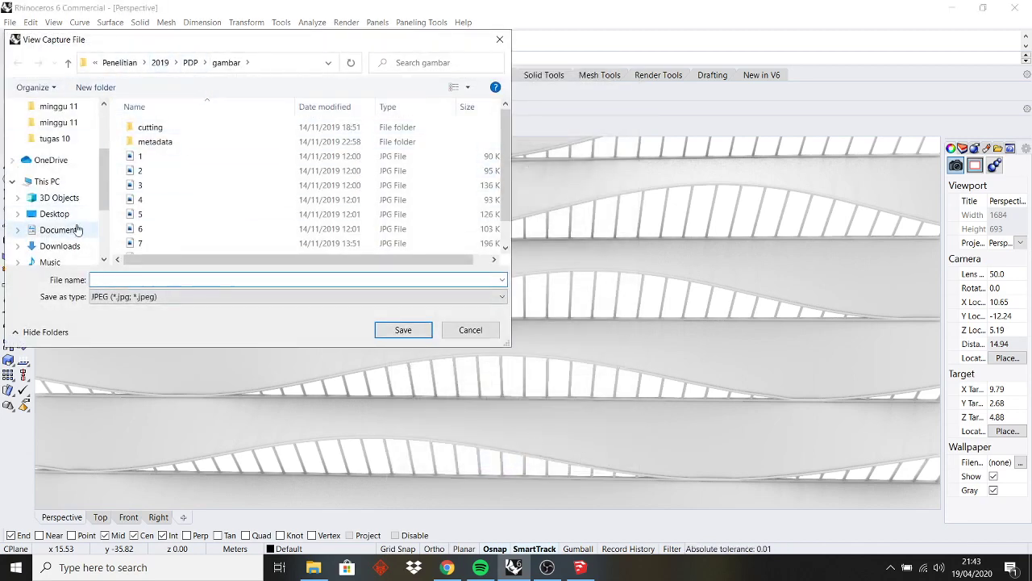
- Save the viewport capture as the JPEG "fasad Minggu 11 a" in the Tugas\minggu 11 folder
left_click(71, 122)
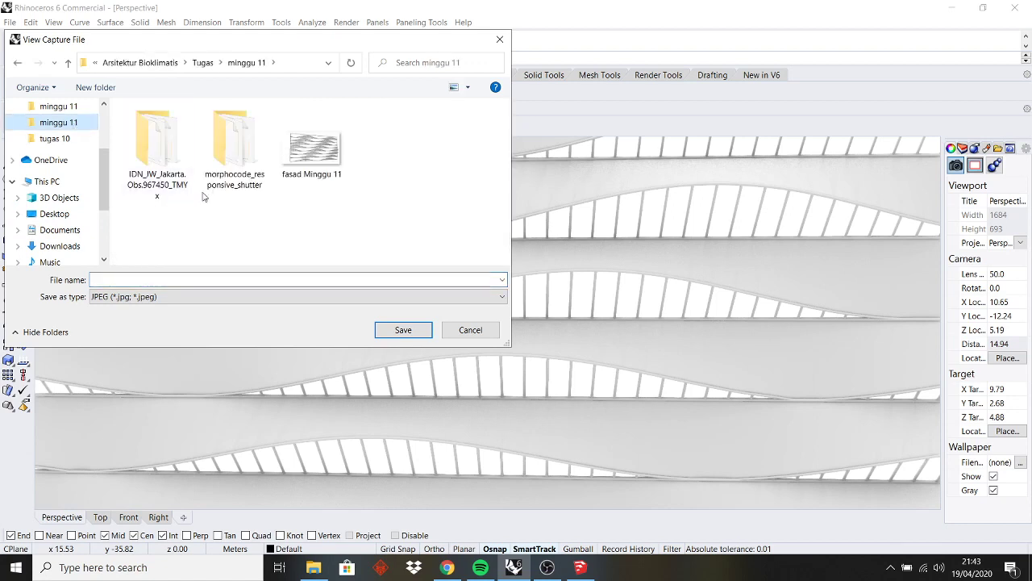
left_click(192, 293)
left_click(191, 297)
left_click(311, 157)
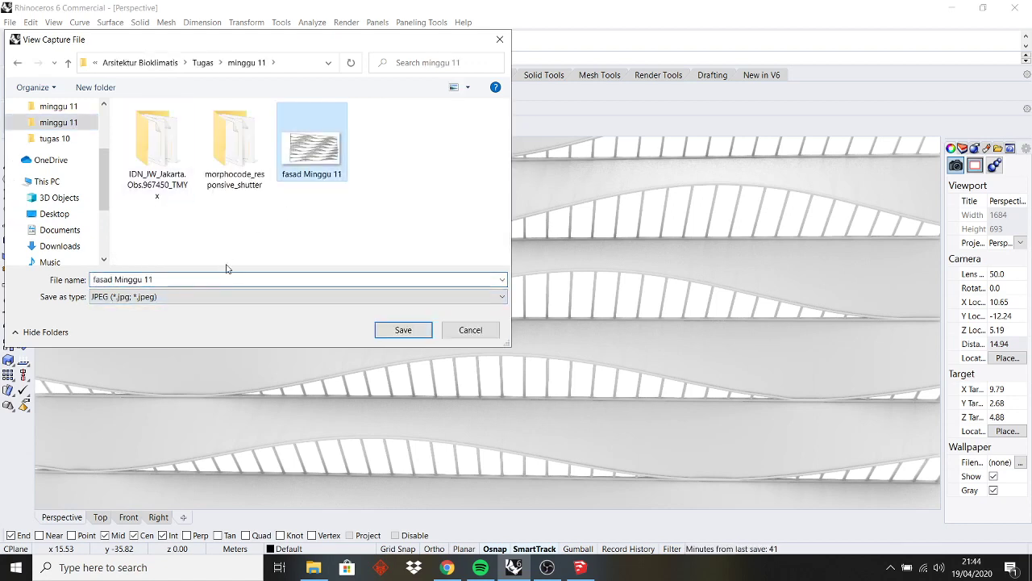
left_click(202, 279)
left_click(196, 279)
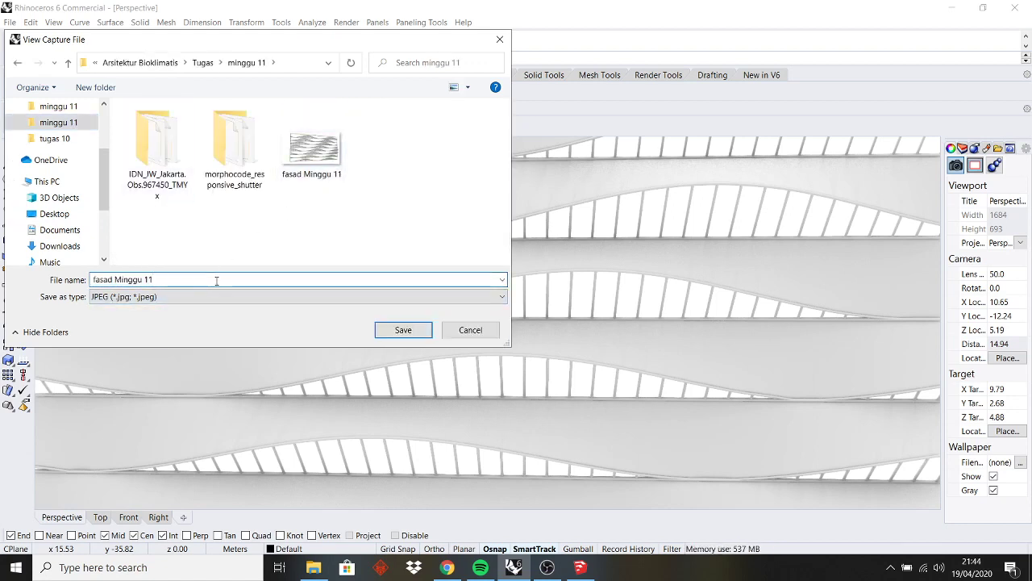
left_click(402, 331)
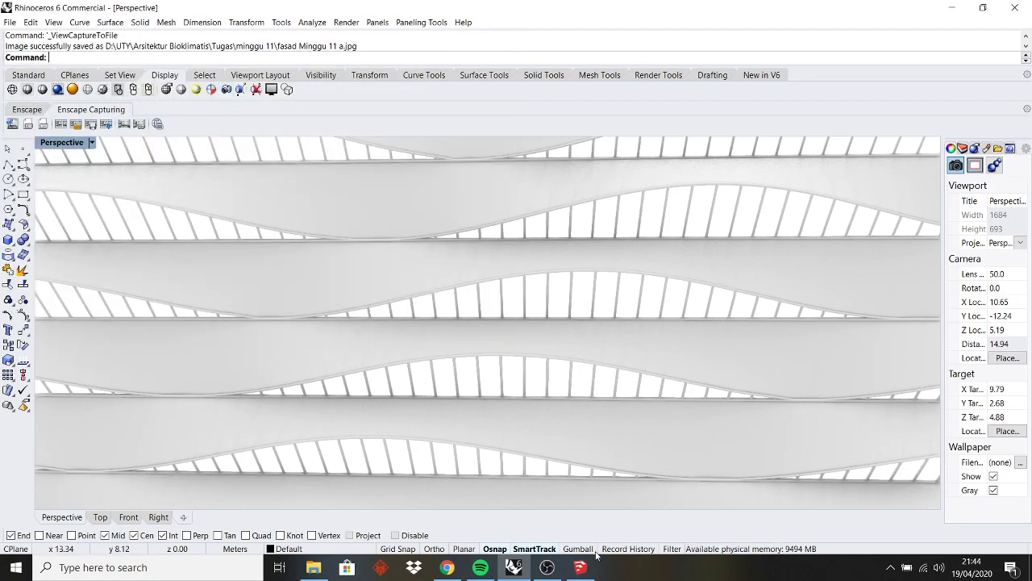
- Reopen the Grasshopper window with the "minggu 11 wavy" definition
type("Grasshopper")
key("Return")
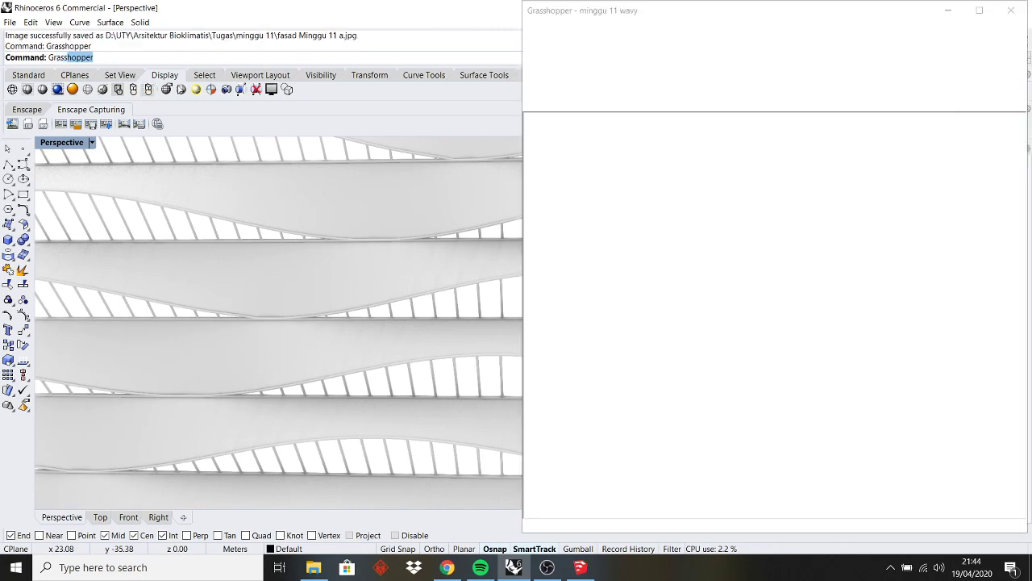
left_click(822, 452)
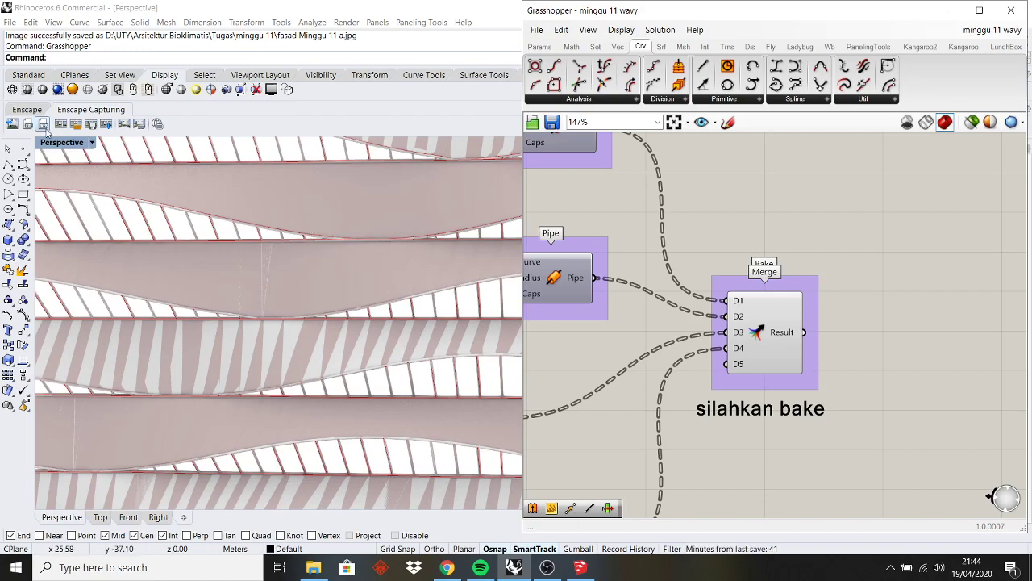
- Set the Perspective viewport to Wireframe display and hide all the baked facade surfaces
left_click(13, 90)
left_click(780, 242)
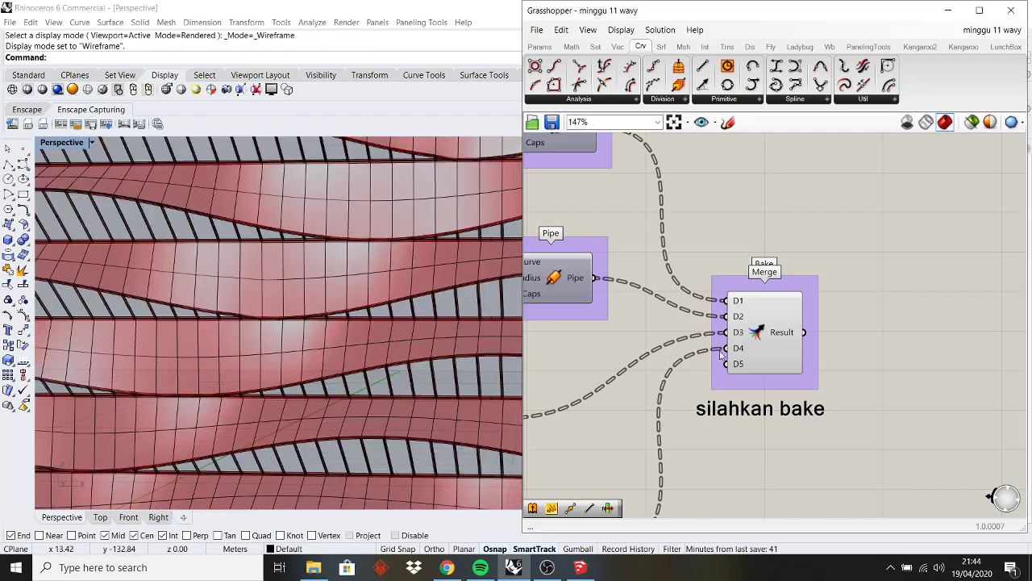
scroll(739, 351, "down", 5)
left_click(749, 345)
scroll(404, 334, "down", 8)
scroll(404, 334, "up", 3)
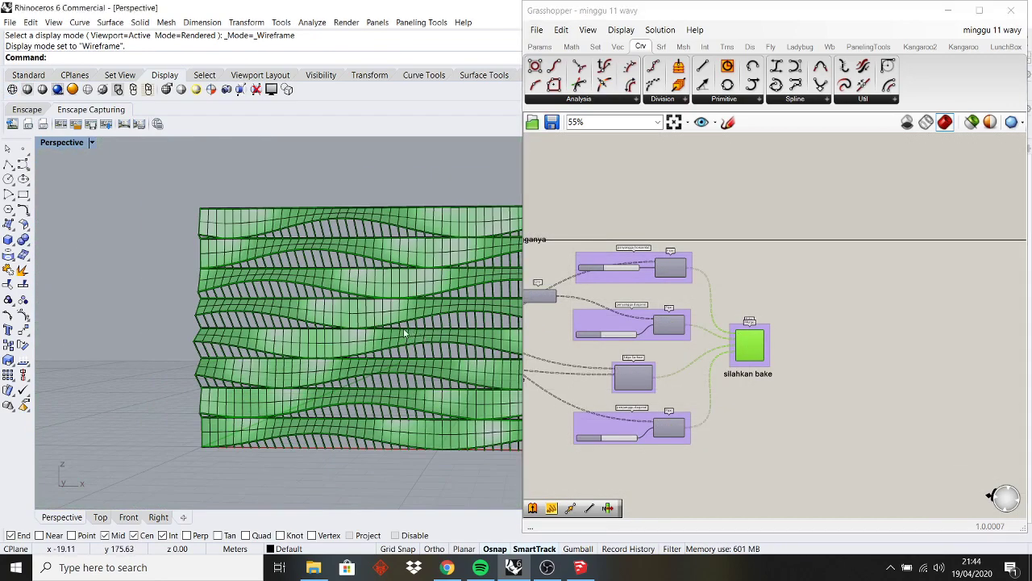
scroll(365, 313, "down", 3)
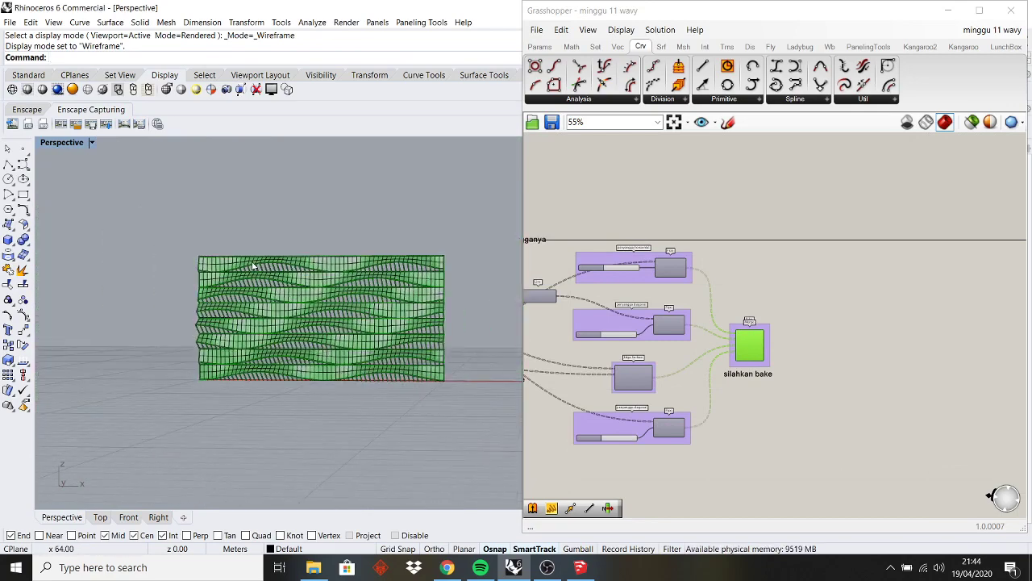
left_click_drag(179, 237, 476, 420)
type("hide")
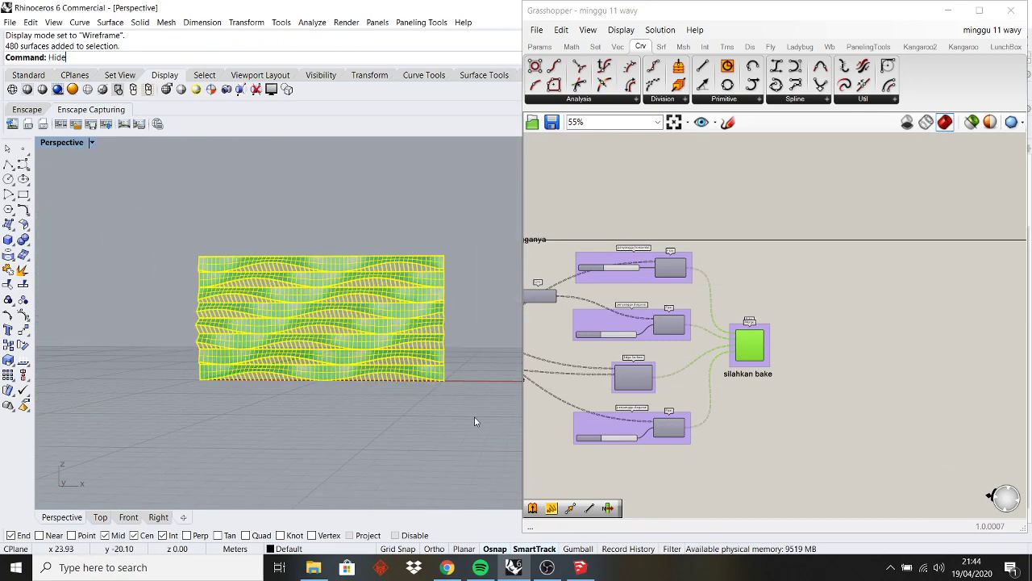
key("Return")
left_click(894, 259)
- Add a Scribble note between the "penyangga horizontal" and "penyangga diagonal" pipe groups
right_click_drag(719, 302, 907, 300)
scroll(843, 280, "up", 6)
left_click(871, 243)
right_click_drag(853, 321, 778, 333)
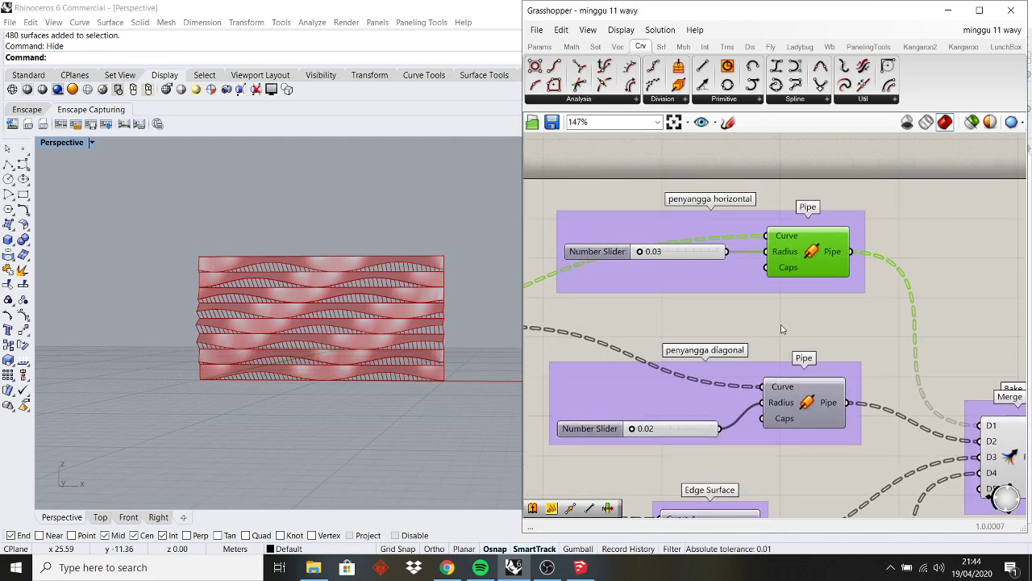
double_click(781, 326)
type("sc")
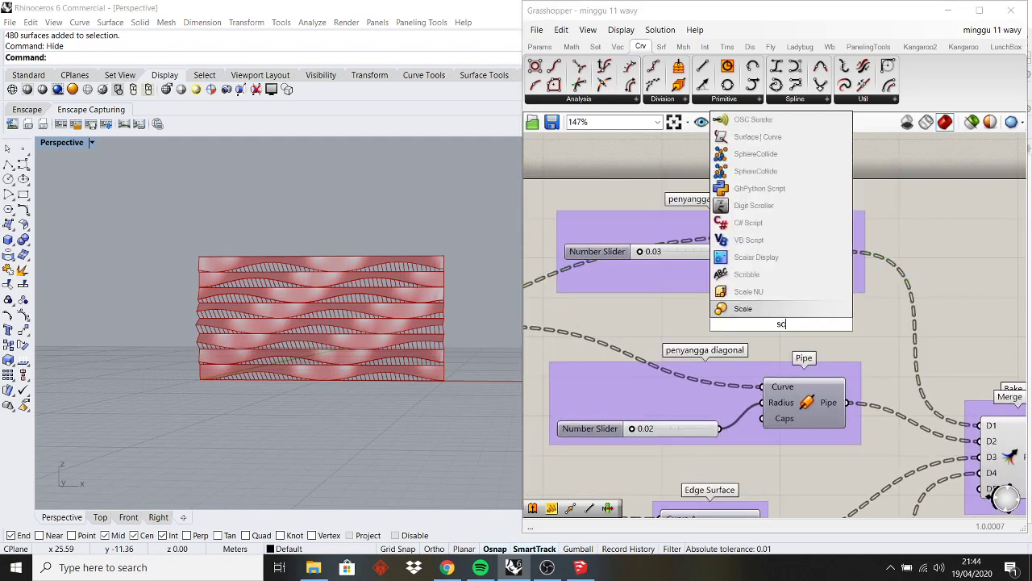
left_click(750, 274)
- Set the Scribble's text to "pipe ini bikin berat kalau di bake dan di save ke skp"
double_click(759, 311)
left_click_drag(759, 311, 692, 258)
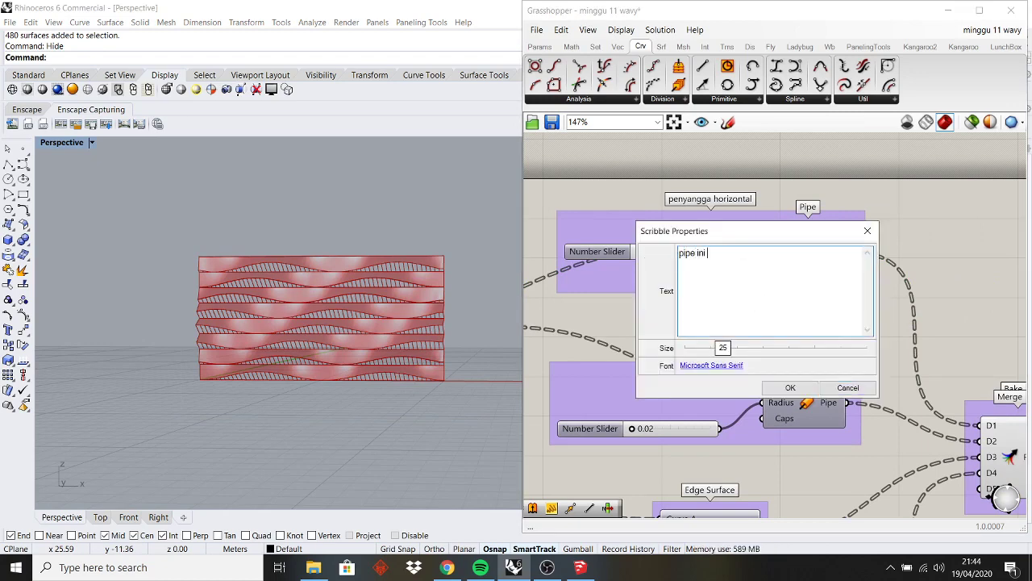
type("sebaiknya tidak")
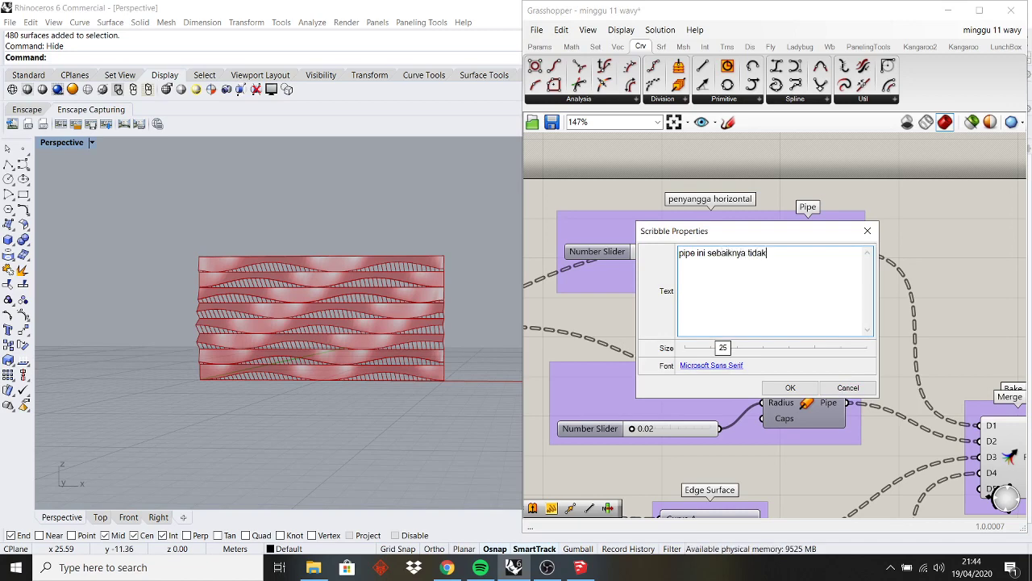
key("BackSpace")
key("BackSpace")
key("BackSpace")
key("BackSpace")
key("BackSpace")
key("BackSpace")
key("BackSpace")
key("BackSpace")
key("BackSpace")
key("BackSpace")
key("BackSpace")
key("BackSpace")
key("BackSpace")
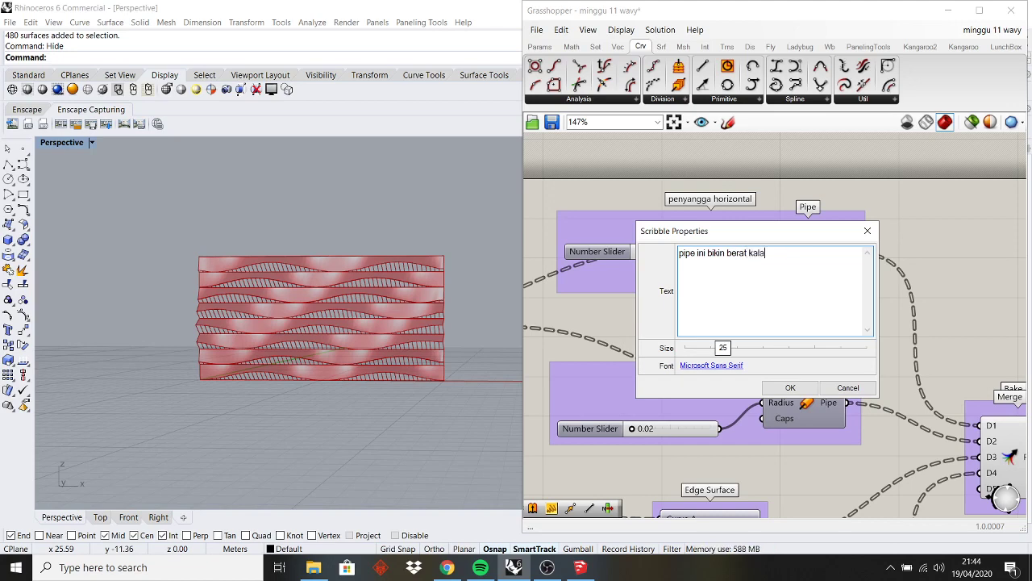
type("e dan")
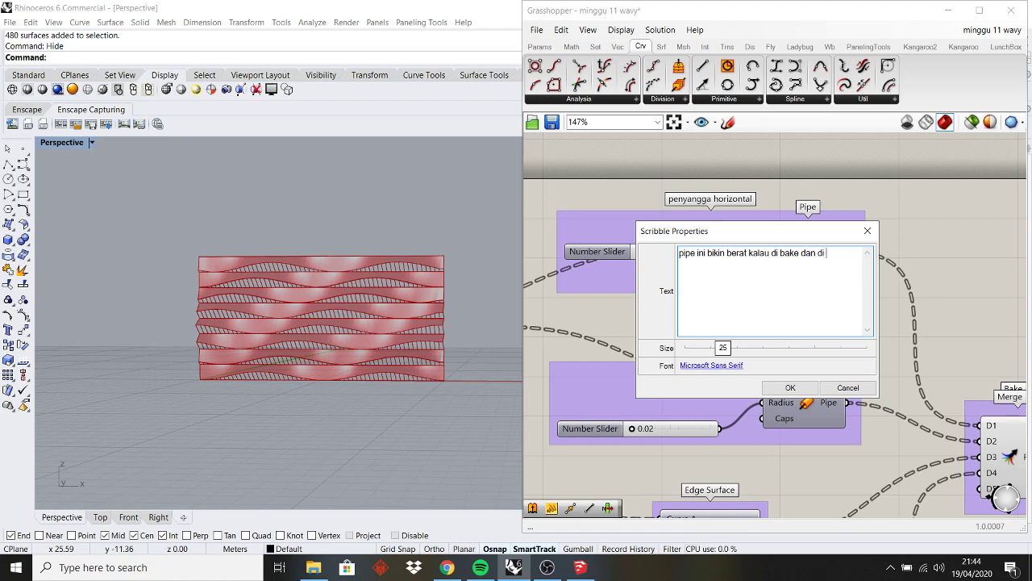
type("di save ke skp")
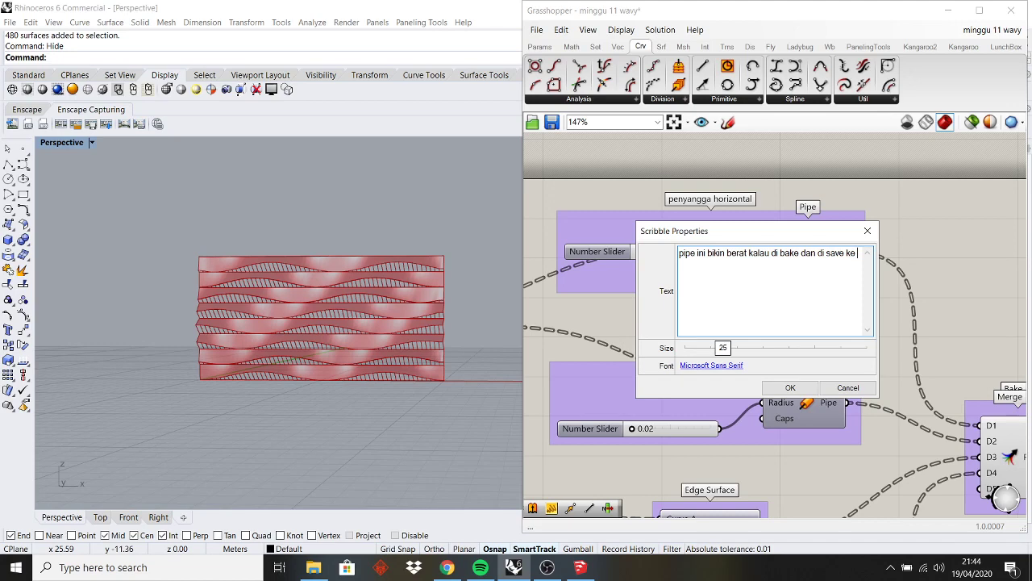
left_click(813, 385)
- Position the green note in the gap between the horizontal and diagonal support pipe groups, centred beneath the upper one
mouse_move(789, 318)
left_mouse_down()
mouse_move(582, 190)
mouse_move(582, 306)
left_mouse_up()
scroll(690, 303, "down", 1)
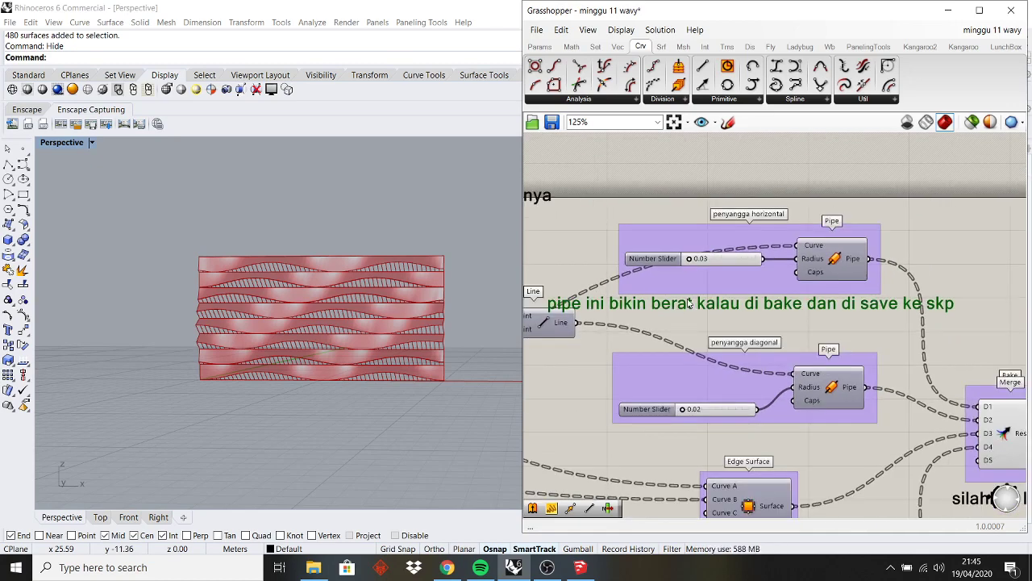
mouse_move(689, 302)
left_mouse_down()
mouse_move(679, 145)
mouse_move(687, 201)
left_mouse_up()
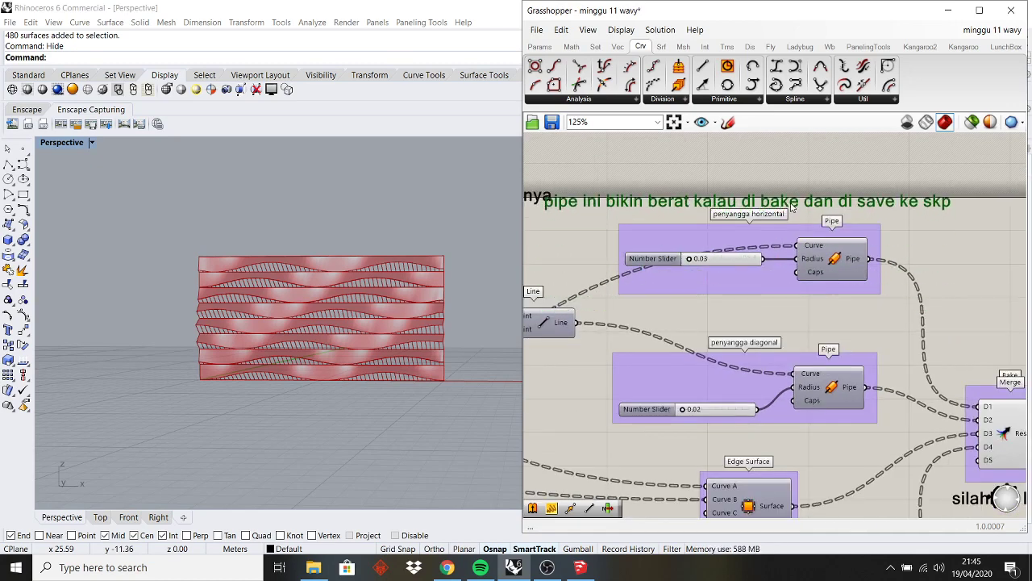
mouse_move(791, 207)
left_mouse_down()
mouse_move(776, 313)
mouse_move(774, 298)
mouse_move(813, 302)
left_mouse_up()
scroll(770, 310, "down", 2)
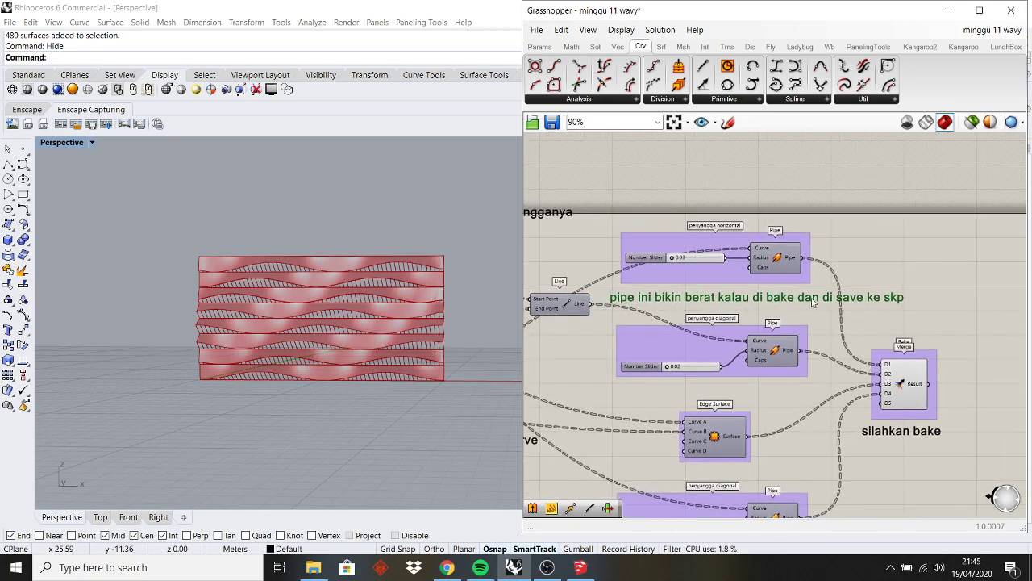
- Examine the wavy facade preview up close and at an angle in the Perspective viewport
scroll(813, 304, "down", 1)
scroll(329, 326, "up", 4)
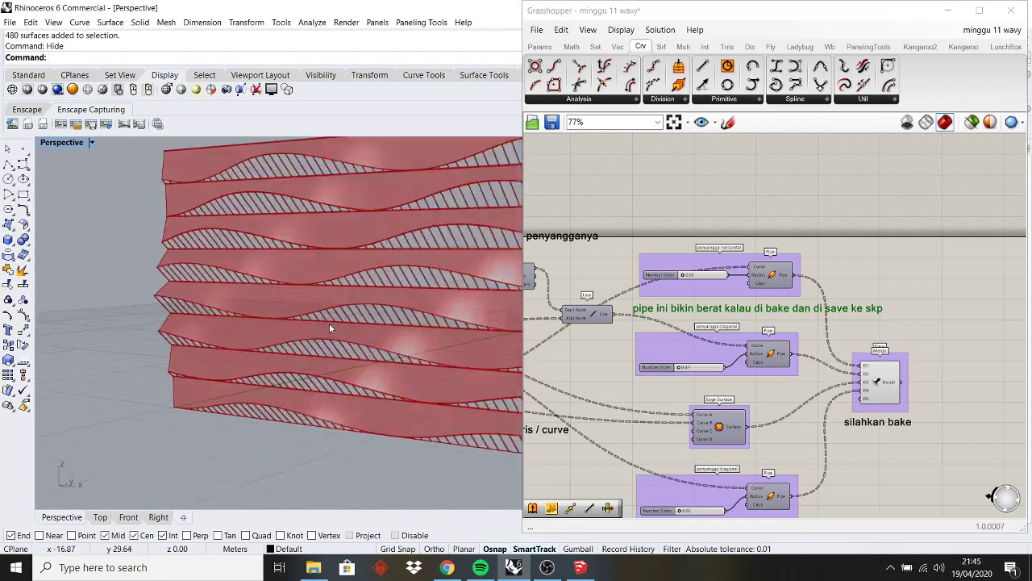
scroll(366, 330, "up", 3)
scroll(356, 306, "down", 5)
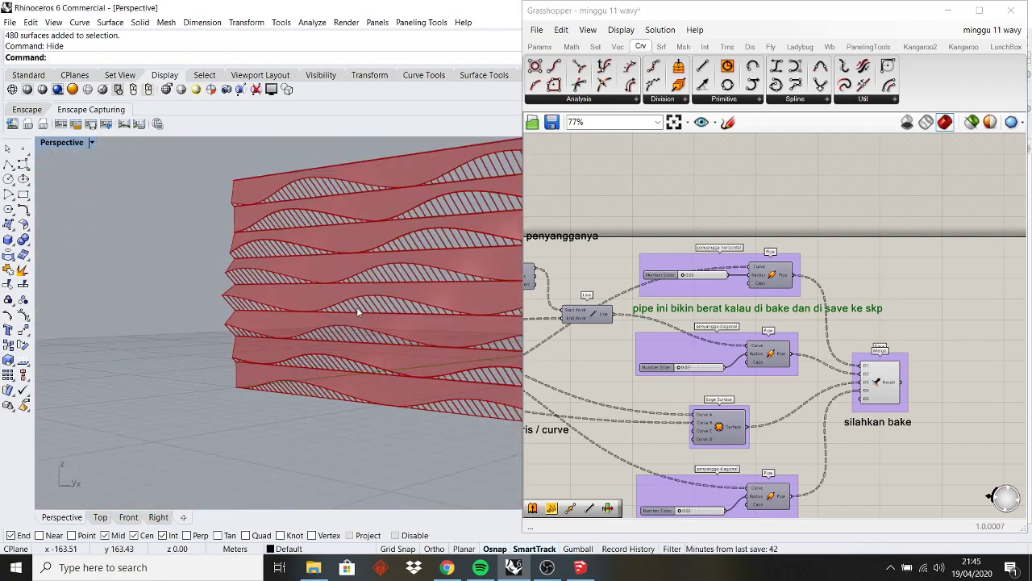
scroll(357, 306, "down", 5)
right_click_drag(357, 307, 389, 308)
scroll(389, 310, "up", 5)
scroll(886, 413, "down", 4)
- Adjust the handles of the wave curve in the Graph Mapper labelled "silahkan berkreasi"
right_click_drag(564, 383, 770, 339)
scroll(617, 379, "up", 8)
mouse_move(605, 371)
left_mouse_down()
mouse_move(615, 373)
mouse_move(600, 365)
mouse_move(600, 384)
mouse_move(606, 376)
left_mouse_up()
right_click_drag(572, 438, 580, 384)
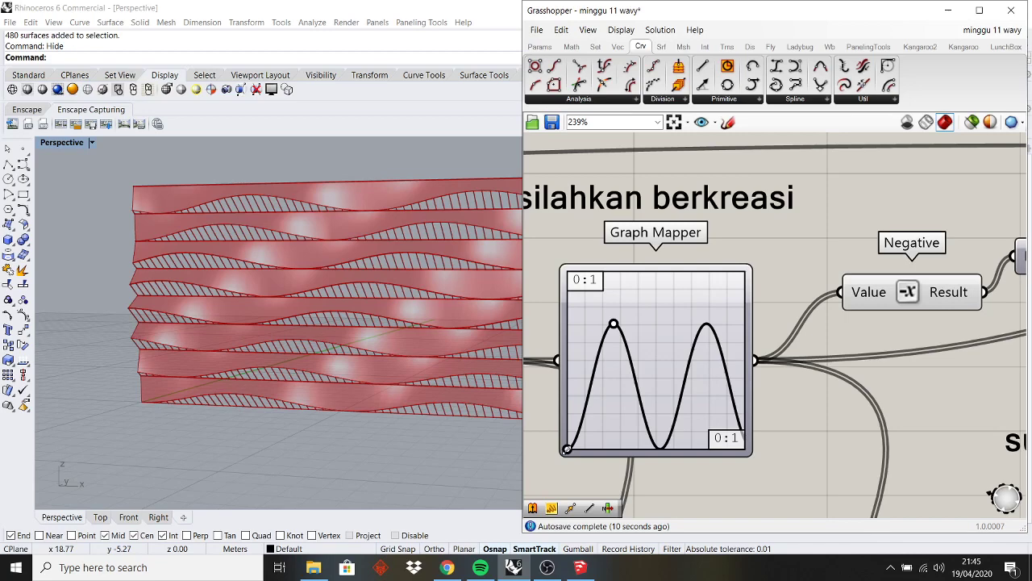
mouse_move(566, 449)
left_mouse_down()
mouse_move(566, 388)
mouse_move(567, 466)
left_mouse_up()
scroll(740, 431, "down", 10)
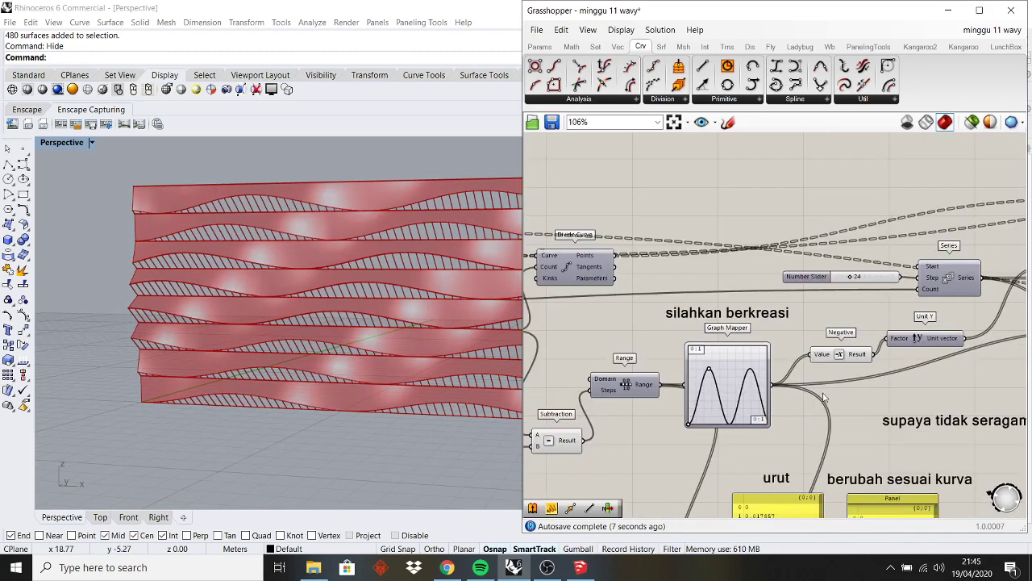
- Move the entire definition farther in from the canvas's upper-left corner and save the definition
scroll(750, 339, "down", 3)
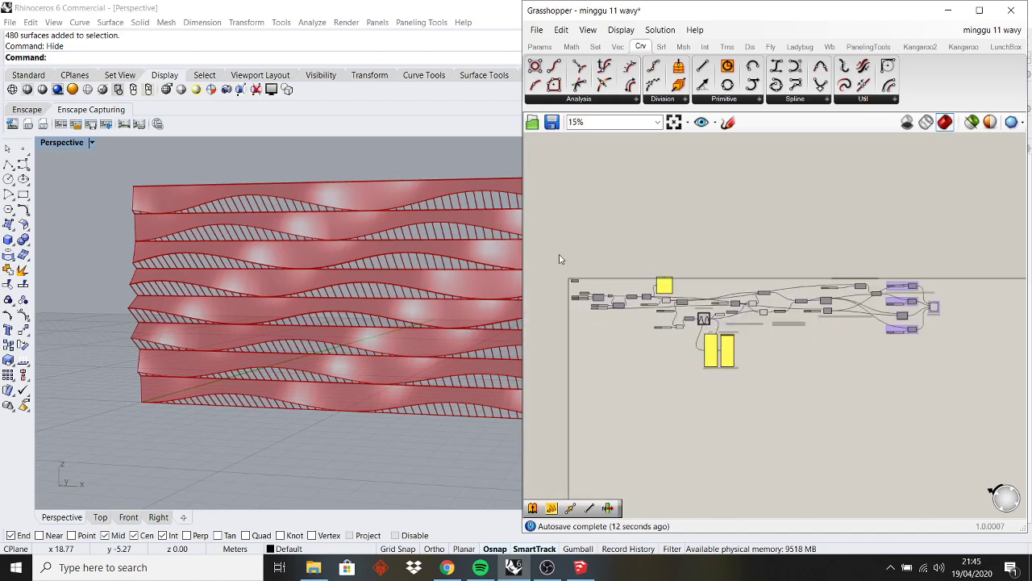
left_click_drag(561, 258, 964, 406)
right_click_drag(719, 279, 752, 322)
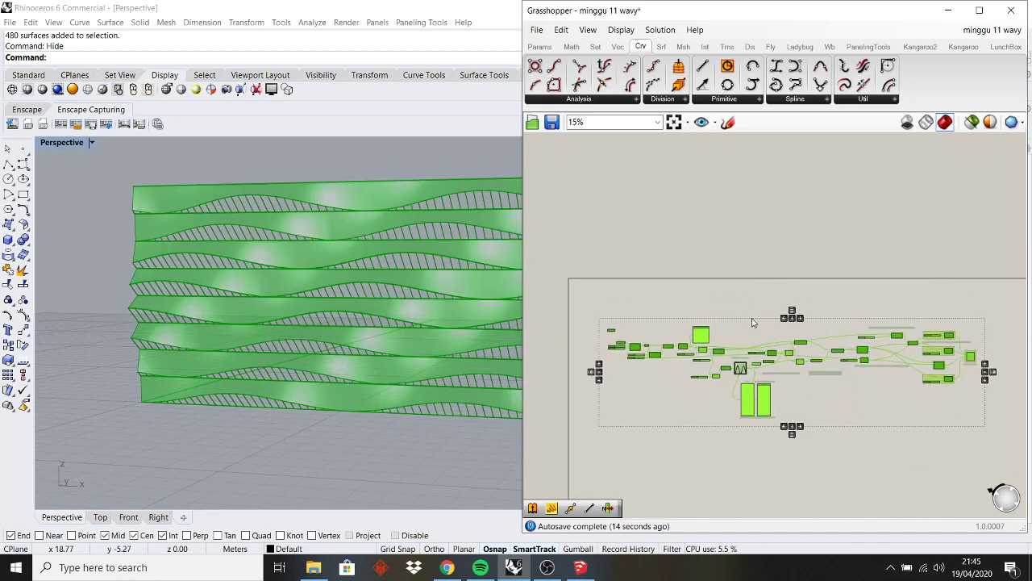
left_click(760, 312)
scroll(787, 432, "up", 3)
scroll(793, 434, "down", 4)
right_click_drag(794, 426, 788, 415)
key("ctrl+s")
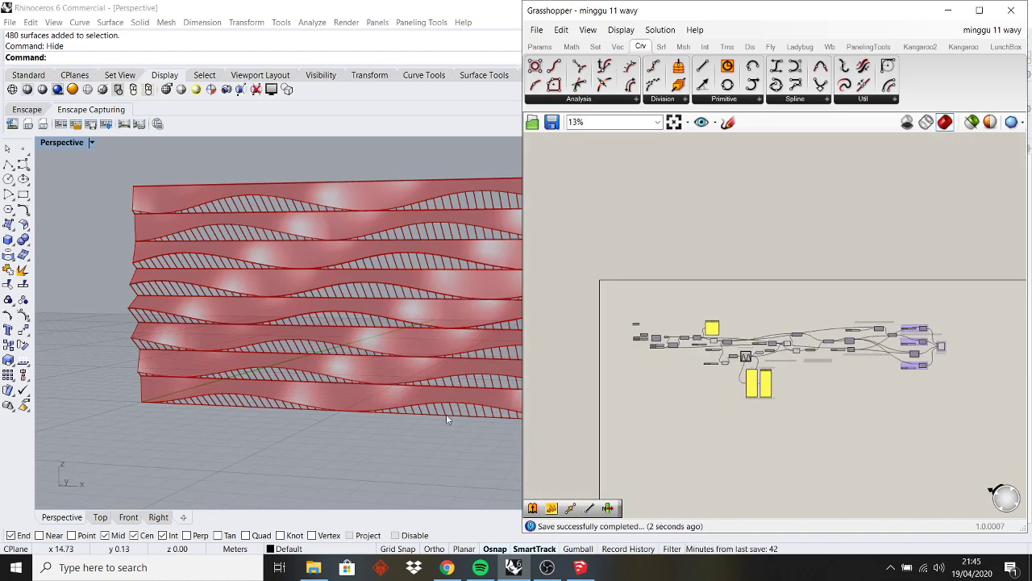
scroll(445, 411, "down", 6)
right_click_drag(461, 395, 377, 387, "shift")
scroll(394, 392, "up", 5)
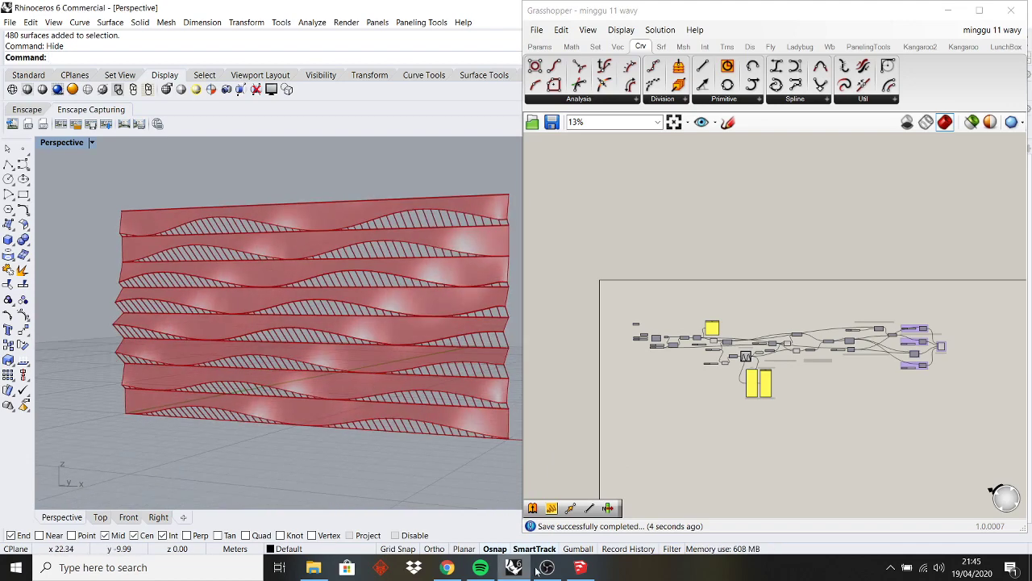